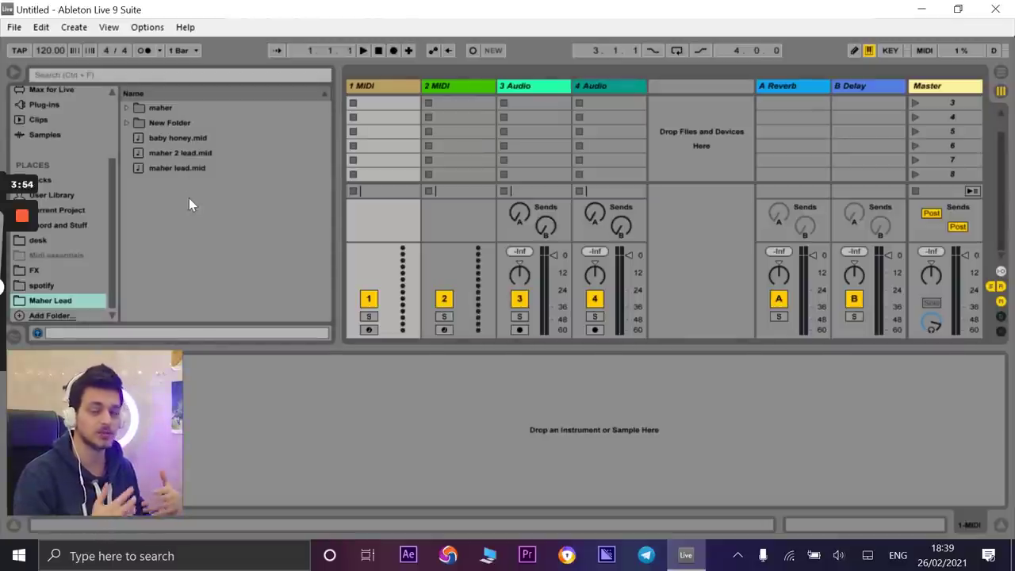
- Place baby honey.mid in a clip slot of the first MIDI track, and find and load the Sylenth1 instrument onto that track
{"action": "left_click", "coordinate": [177, 141]}
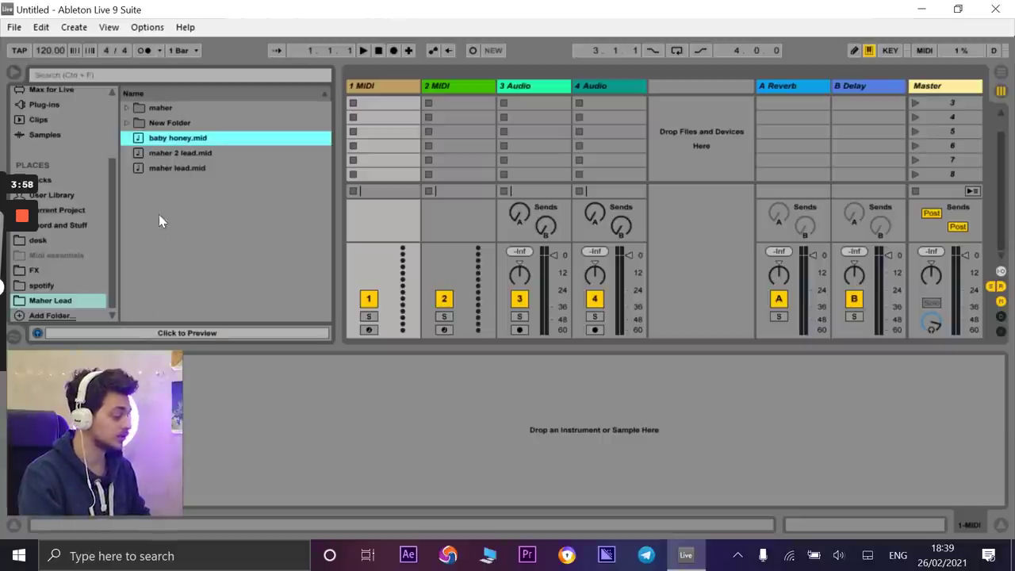
{"action": "left_click_drag", "start_coordinate": [166, 142], "coordinate": [389, 104]}
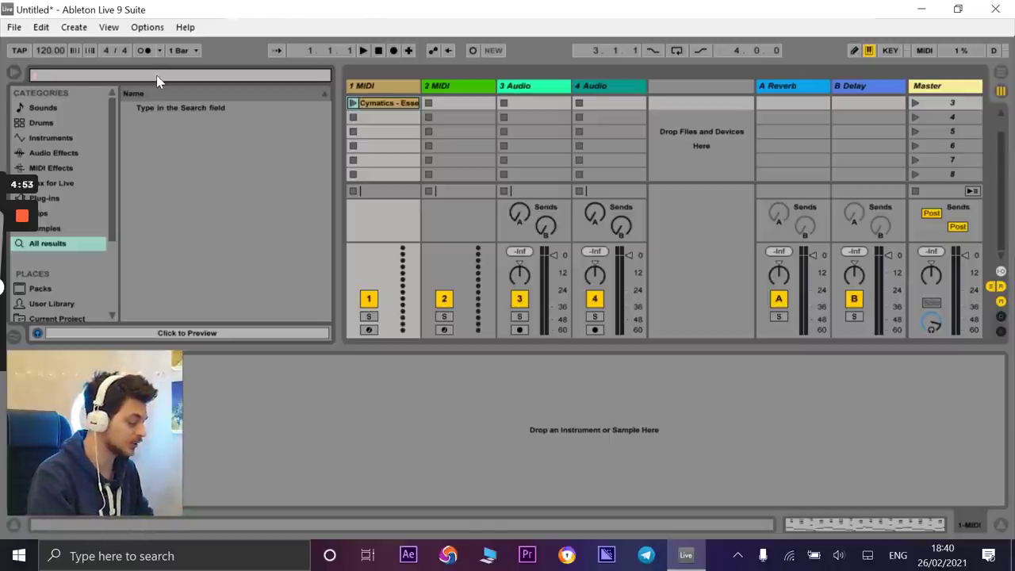
{"action": "type", "text": "syl"}
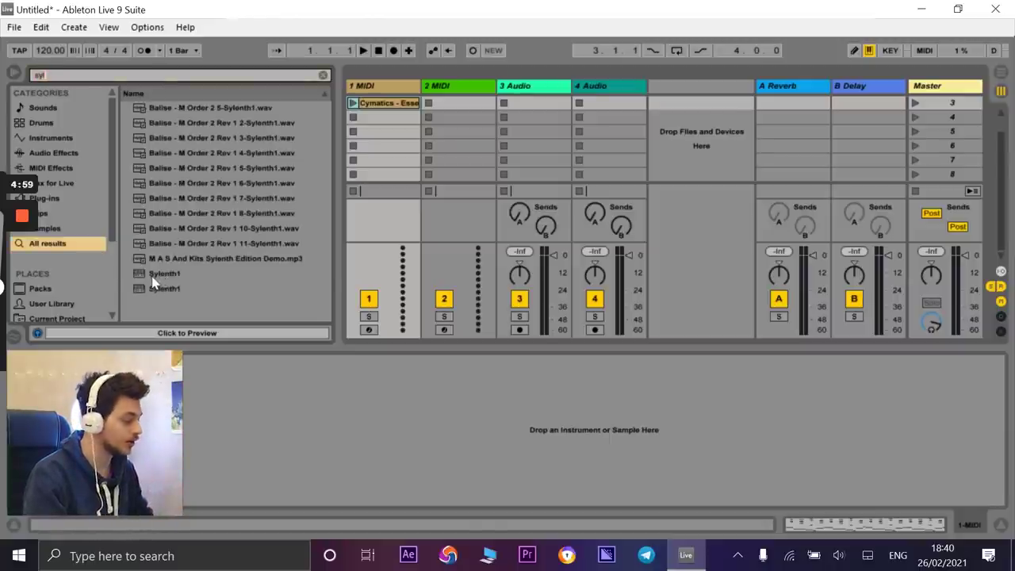
{"action": "left_click_drag", "start_coordinate": [153, 281], "coordinate": [386, 82]}
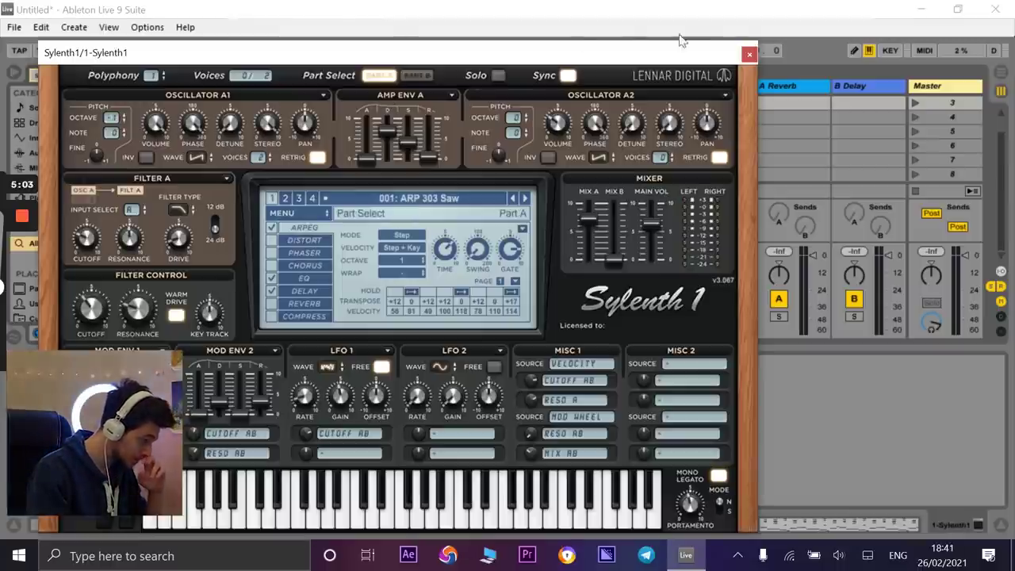
{"action": "left_click", "coordinate": [749, 54]}
- Rename the MIDI clip on the Sylenth1 track to "baby honey"
{"action": "right_click", "coordinate": [398, 105]}
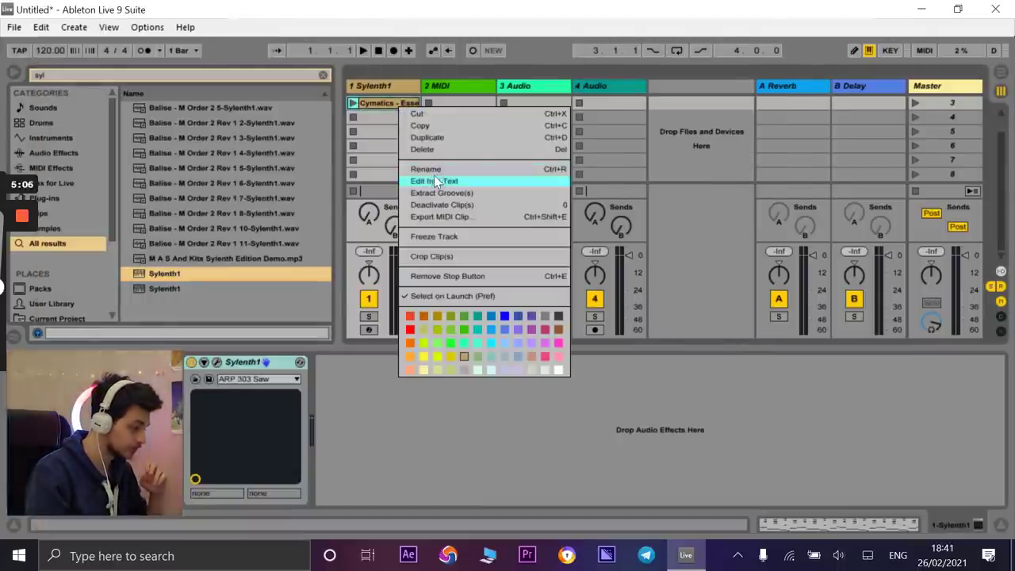
{"action": "left_click", "coordinate": [435, 170]}
{"action": "type", "text": "maher"}
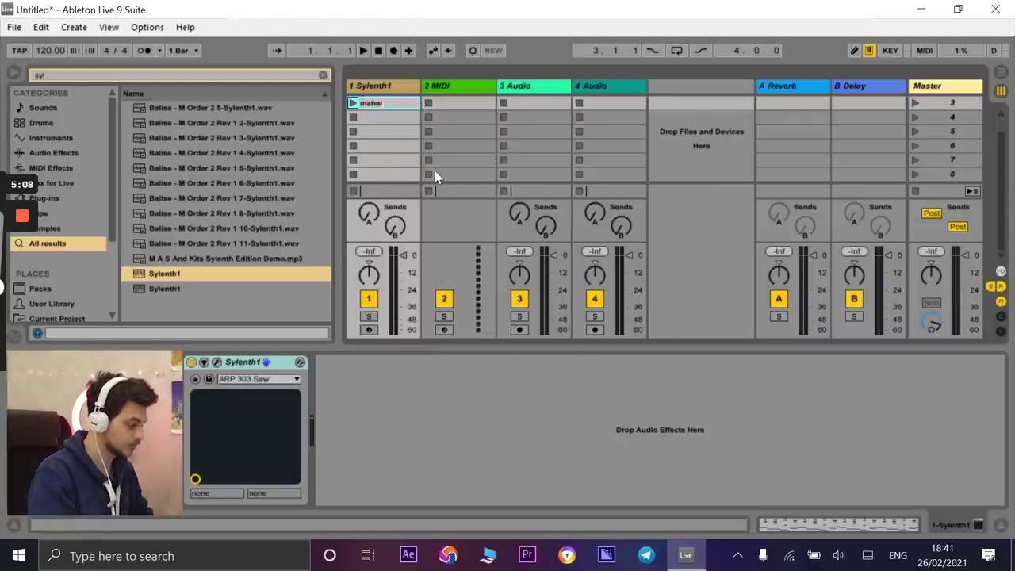
{"action": "key", "text": "BackSpace"}
{"action": "key", "text": "BackSpace"}
{"action": "key", "text": "BackSpace"}
{"action": "key", "text": "BackSpace"}
{"action": "type", "text": "baby ho"}
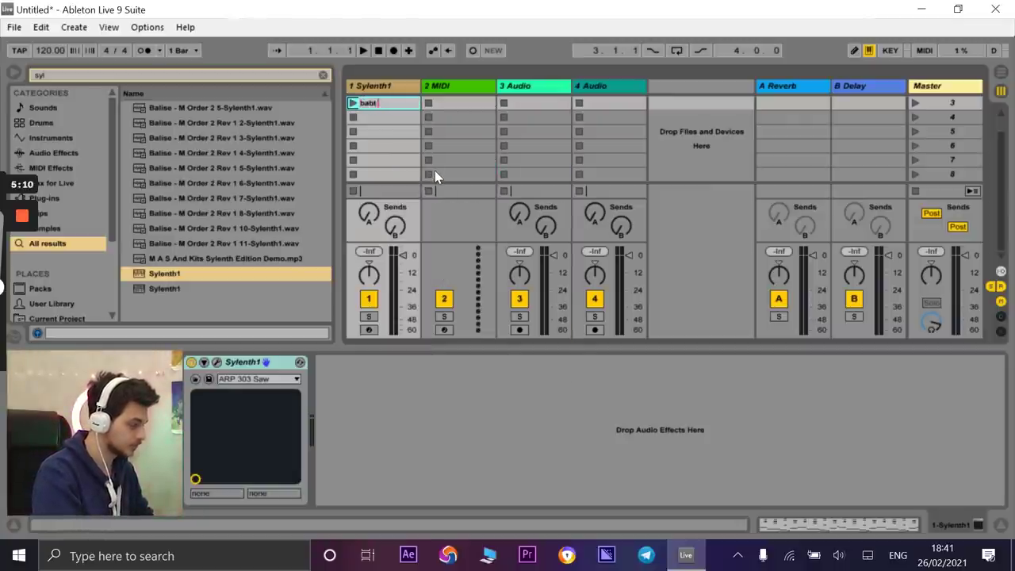
{"action": "type", "text": "ney"}
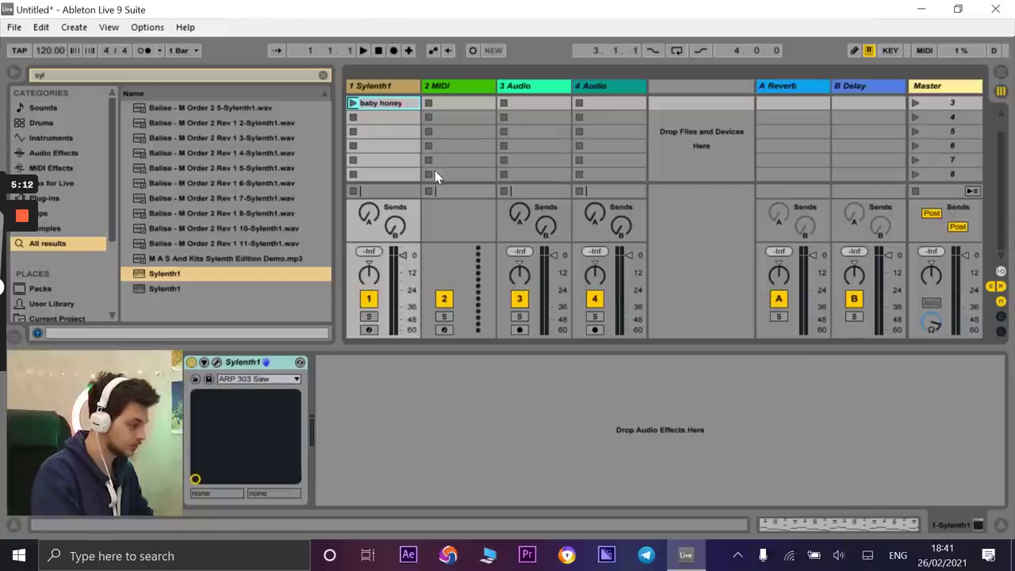
{"action": "key", "text": "Return"}
{"action": "left_click_drag", "start_coordinate": [362, 107], "coordinate": [385, 104]}
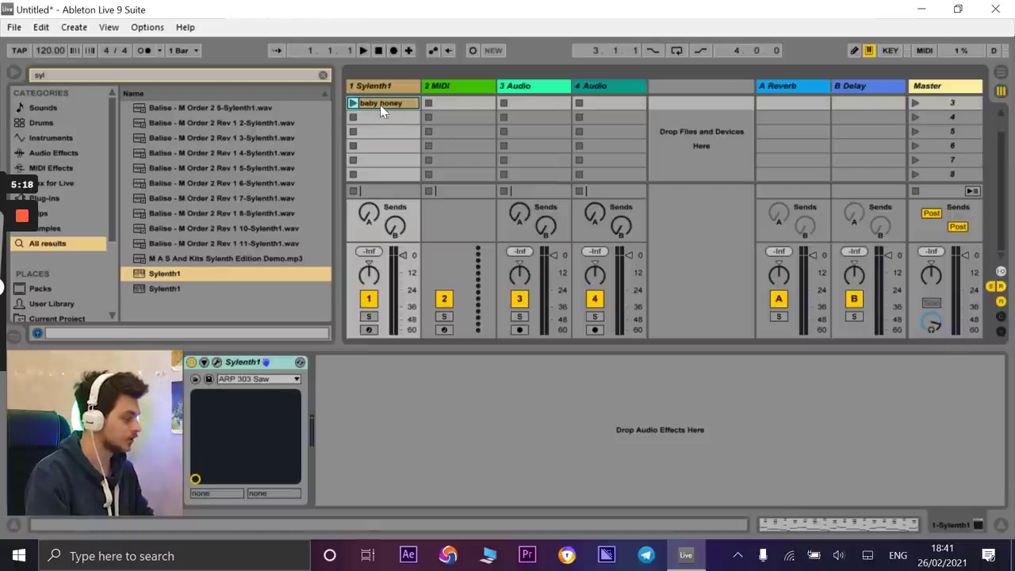
- Try the baby honey clip on the Sylenth1 track and on the empty second MIDI track, and return it to the Sylenth1 track
{"action": "left_click", "coordinate": [353, 104]}
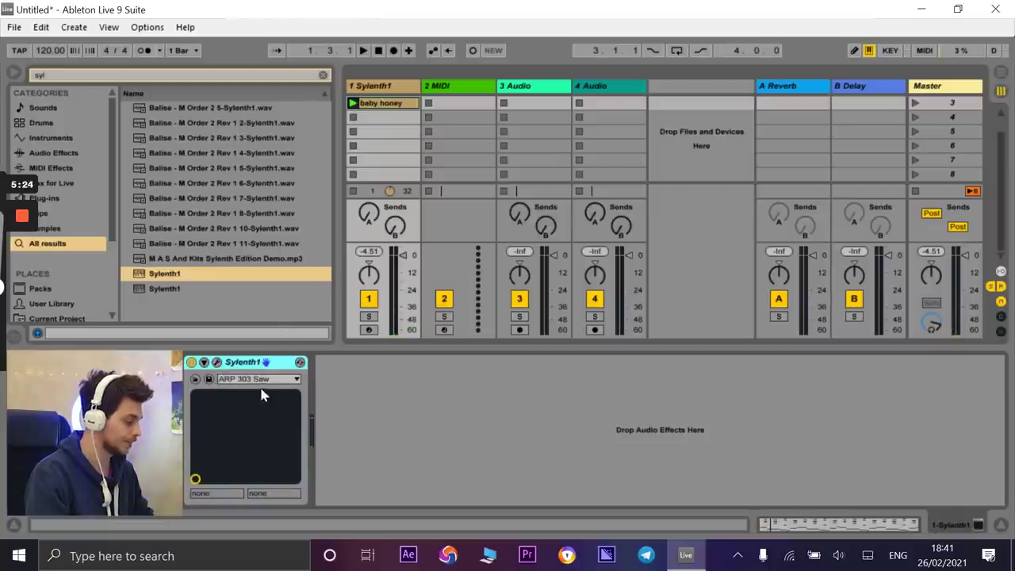
{"action": "left_click_drag", "start_coordinate": [433, 102], "coordinate": [462, 101]}
{"action": "left_click", "coordinate": [429, 104]}
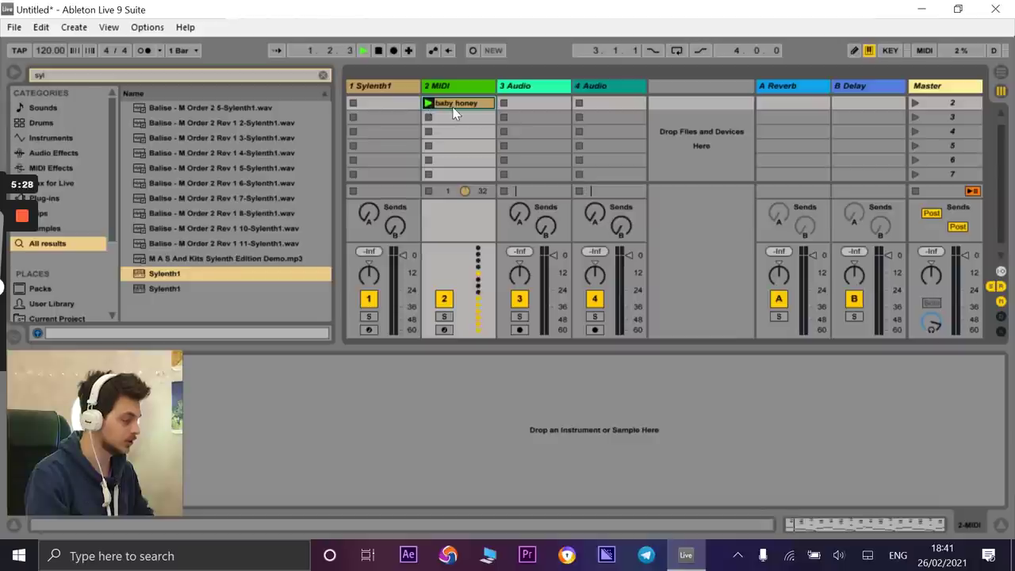
{"action": "left_click", "coordinate": [452, 103]}
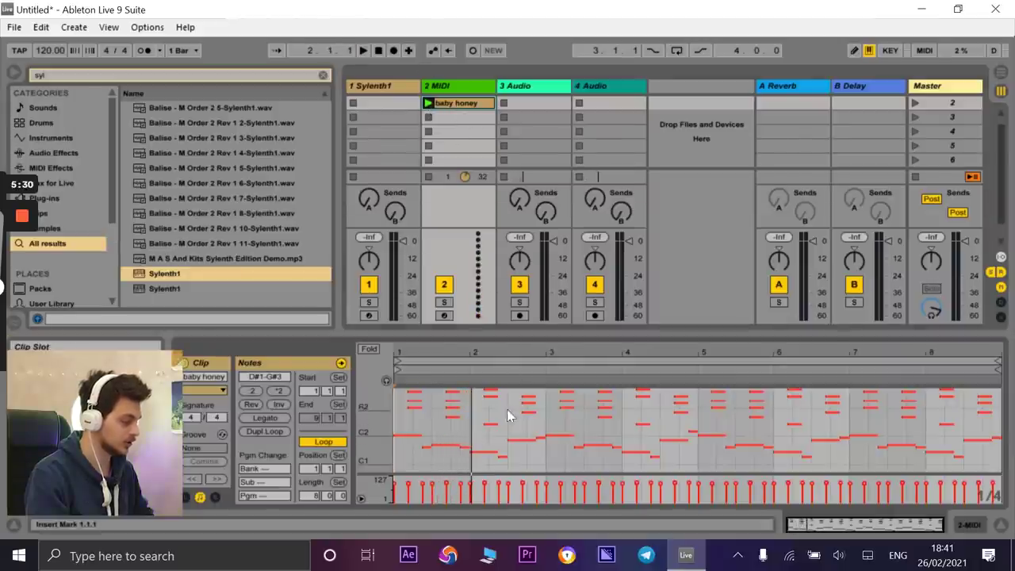
{"action": "left_click_drag", "start_coordinate": [466, 105], "coordinate": [386, 106]}
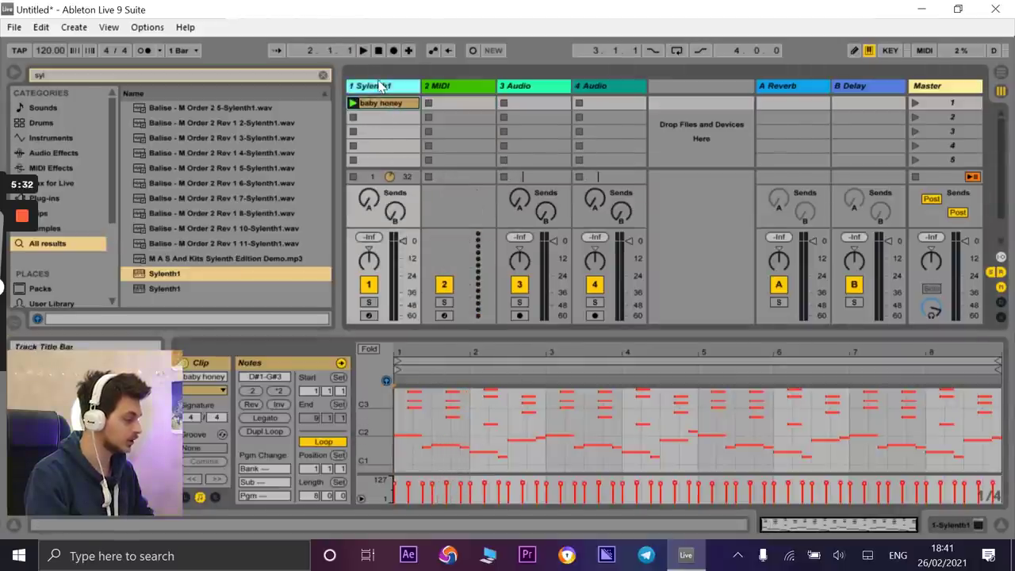
- Examine the Sylenth1 synth interface on the first track and close its window
{"action": "left_click", "coordinate": [376, 85]}
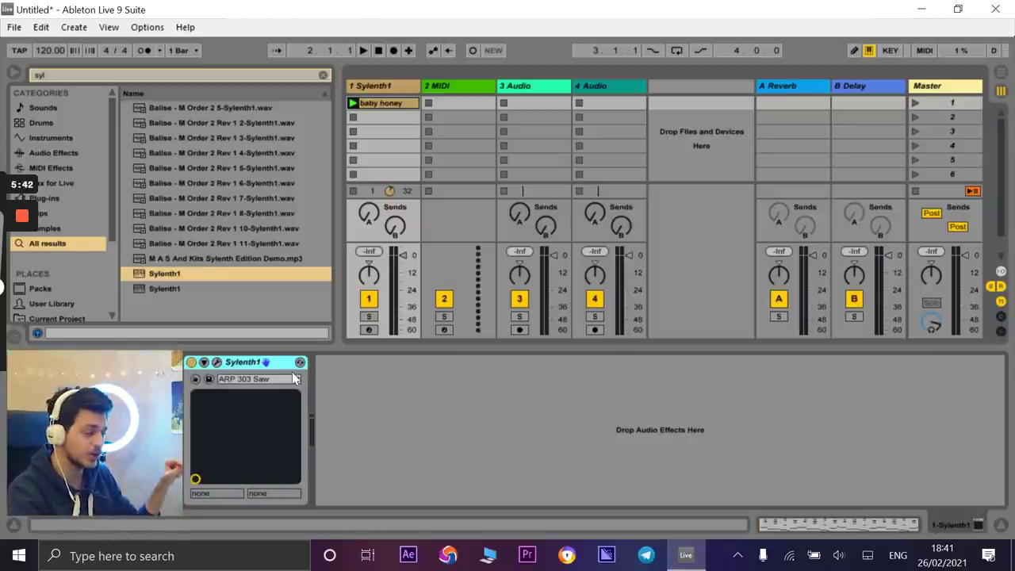
{"action": "left_click", "coordinate": [217, 361]}
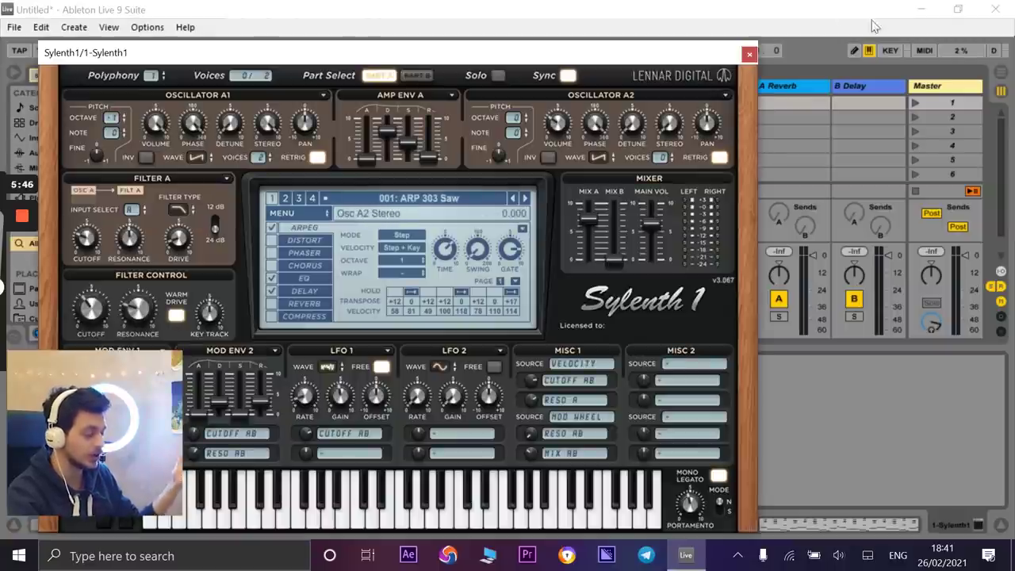
{"action": "left_click", "coordinate": [749, 54]}
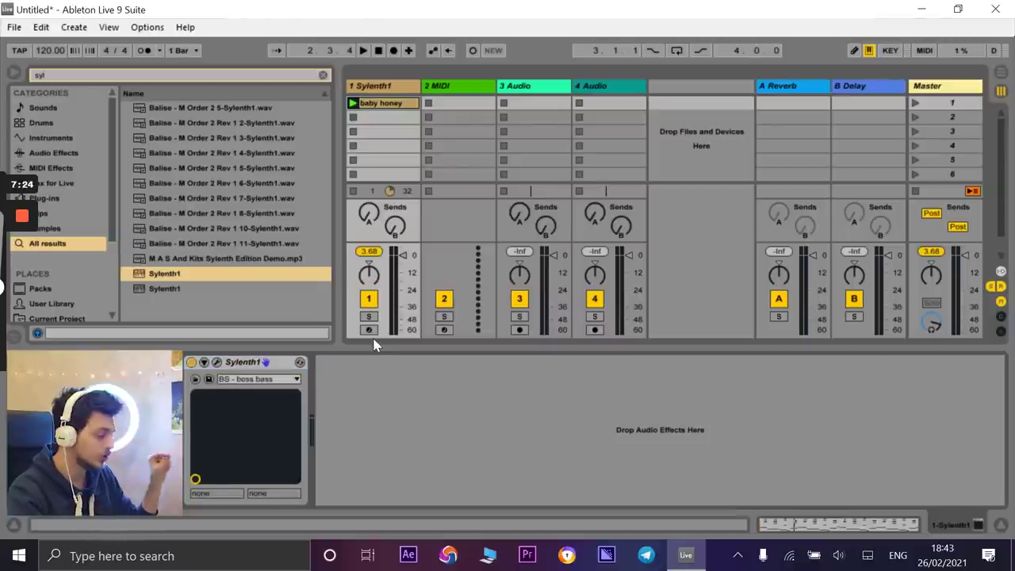
- Load the bank Sylenth 1 Club Sounds Vol 1.fxb from the Essential Audio Sylenth1 Club Sounds Vol. 1 folder into Sylenth1
{"action": "left_click", "coordinate": [196, 380]}
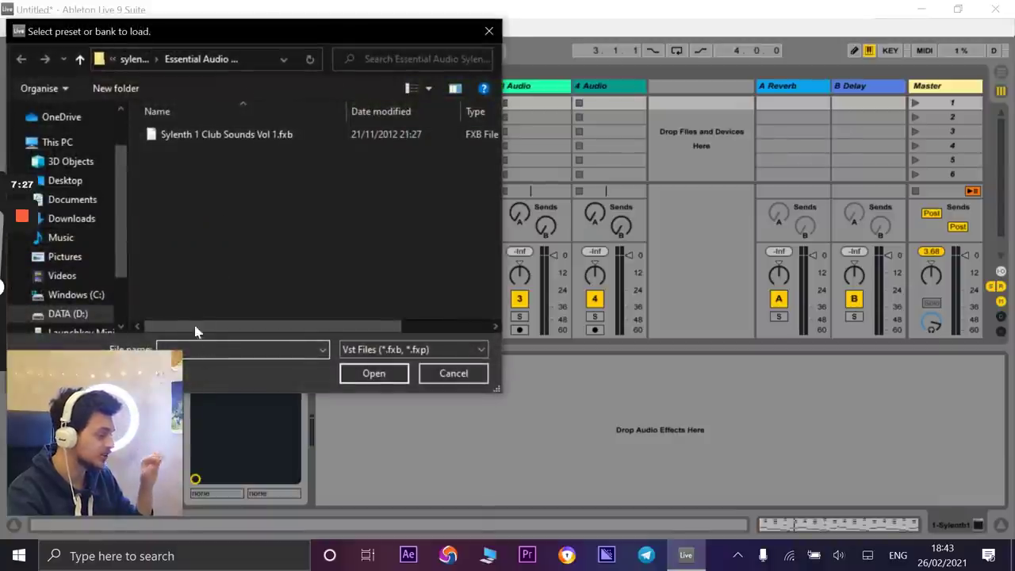
{"action": "left_click_drag", "start_coordinate": [203, 31], "coordinate": [376, 68]}
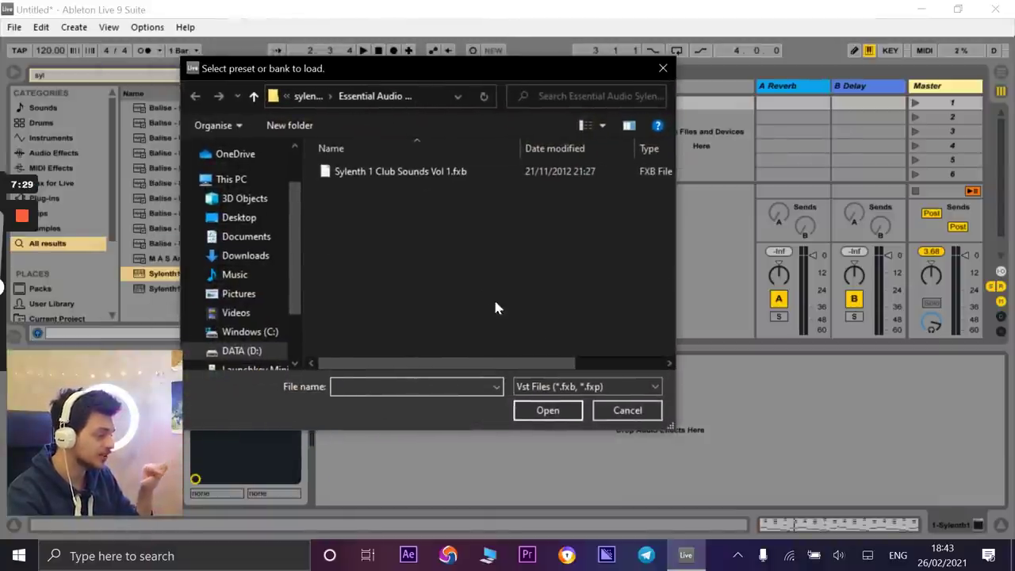
{"action": "left_click", "coordinate": [308, 96]}
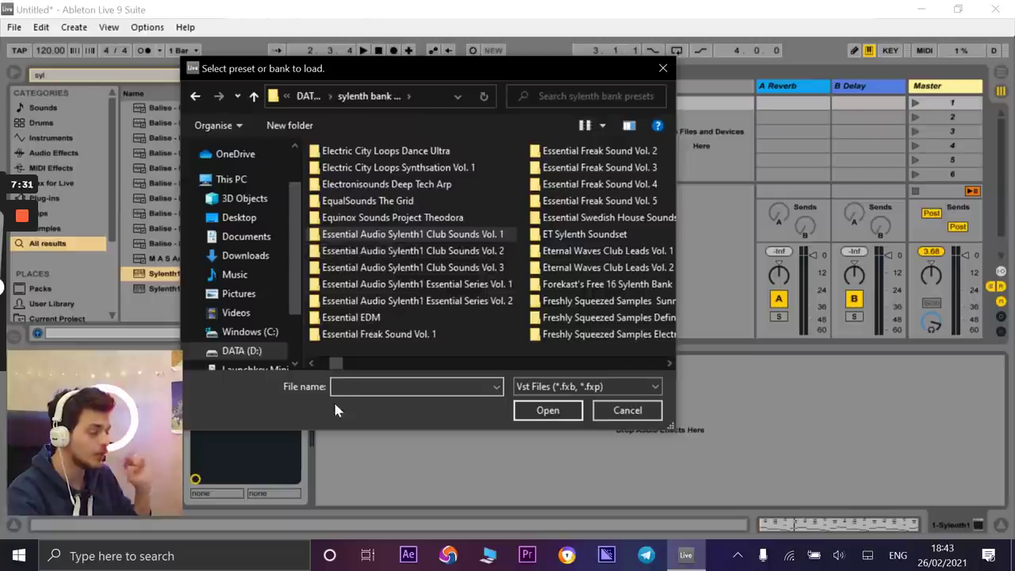
{"action": "left_click_drag", "start_coordinate": [338, 363], "coordinate": [326, 365]}
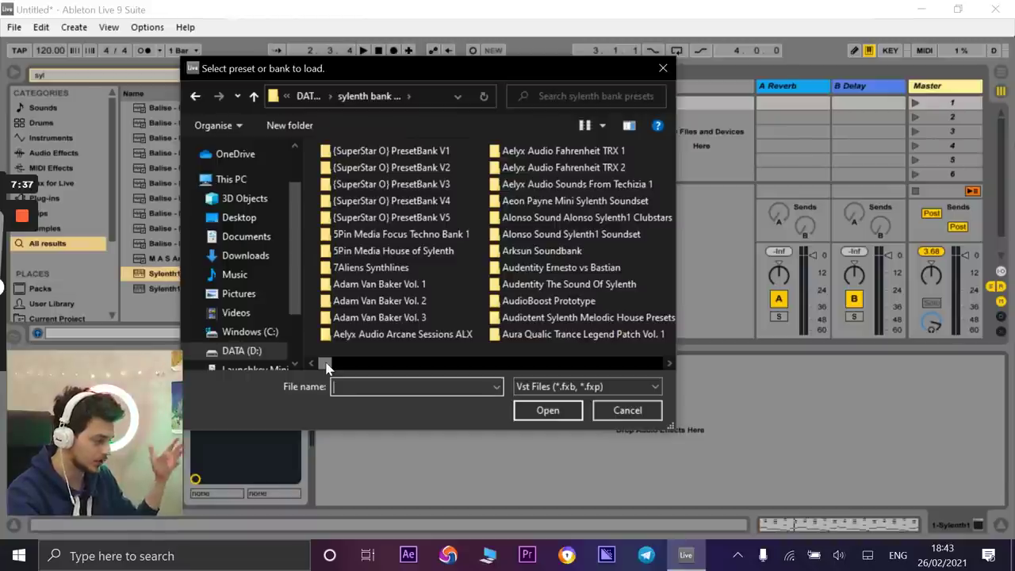
{"action": "mouse_move", "coordinate": [327, 365]}
{"action": "left_mouse_down"}
{"action": "mouse_move", "coordinate": [634, 363]}
{"action": "mouse_move", "coordinate": [324, 362]}
{"action": "left_mouse_up"}
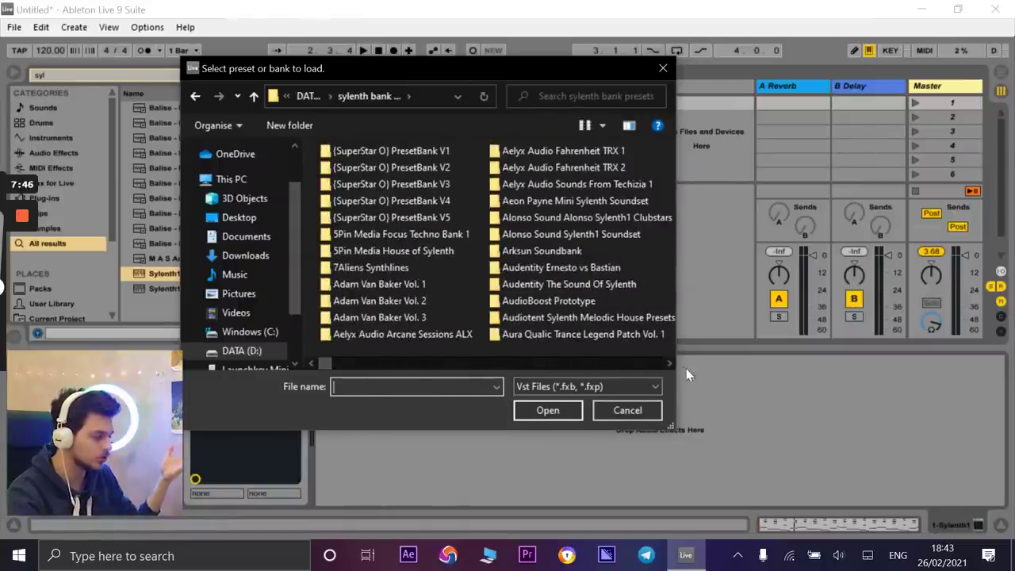
{"action": "left_click", "coordinate": [670, 364]}
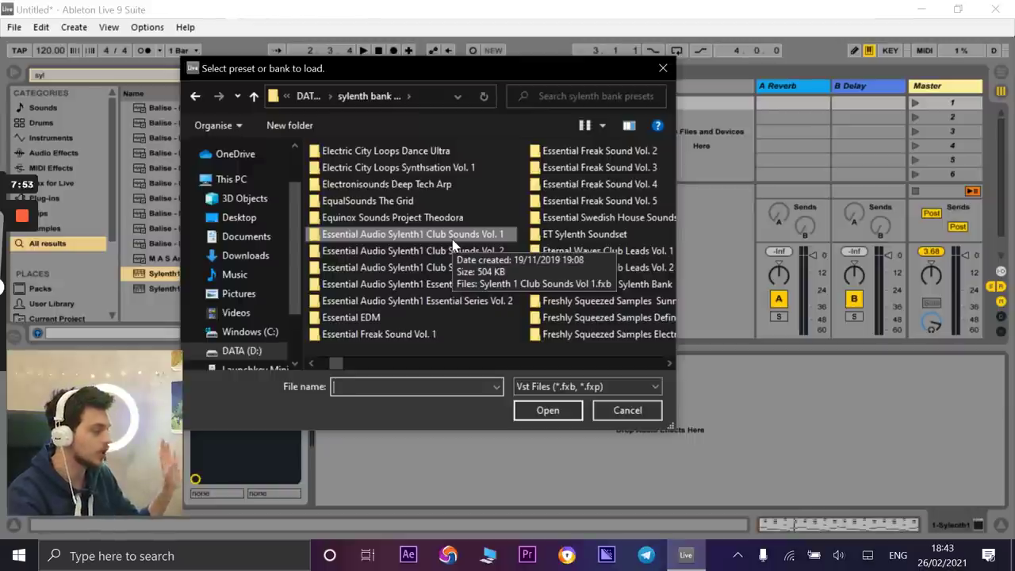
{"action": "double_click", "coordinate": [341, 235]}
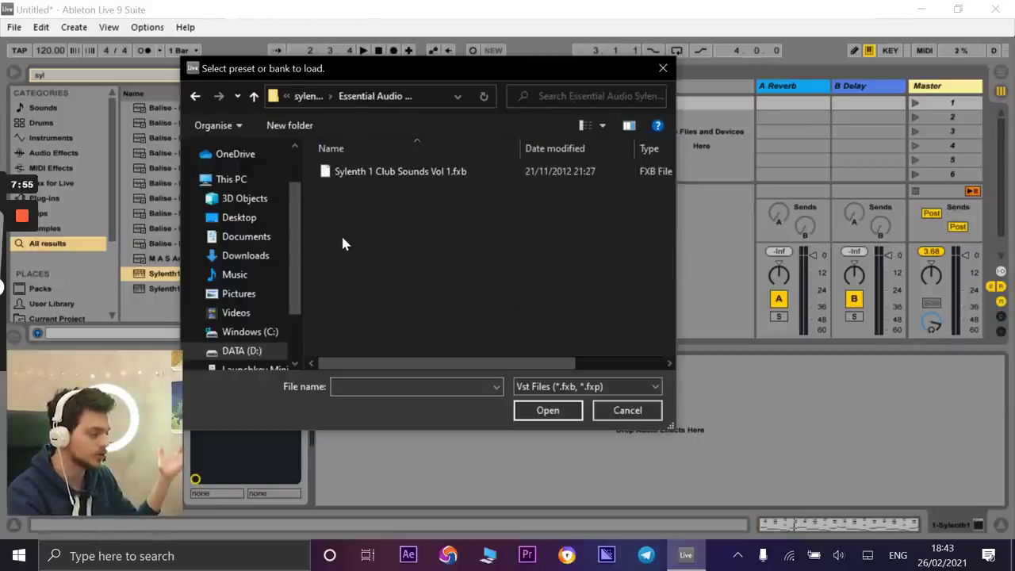
{"action": "double_click", "coordinate": [370, 170]}
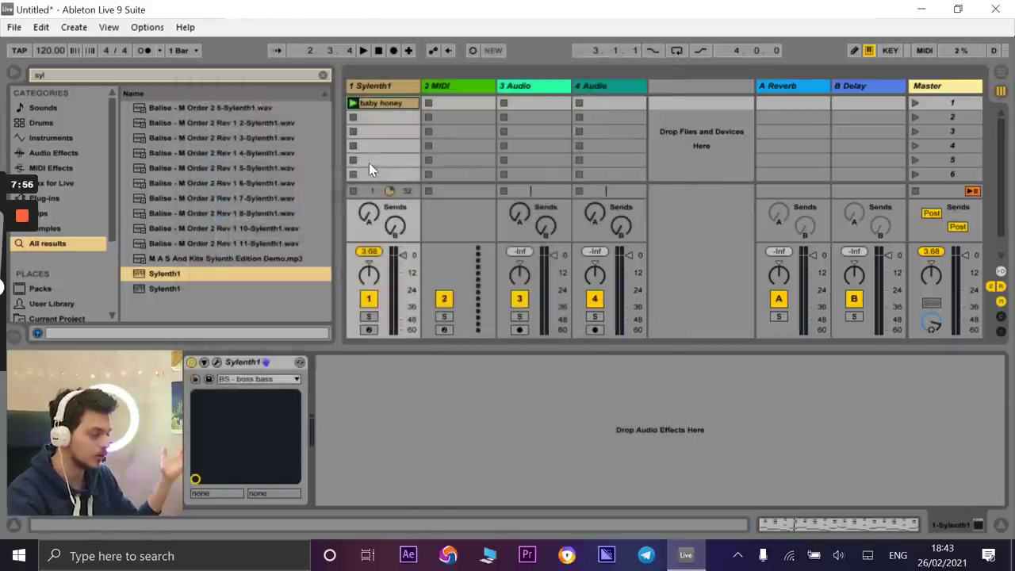
- Look through the loaded bank's presets and choose Arp - Control for Sylenth1
{"action": "left_click", "coordinate": [257, 379]}
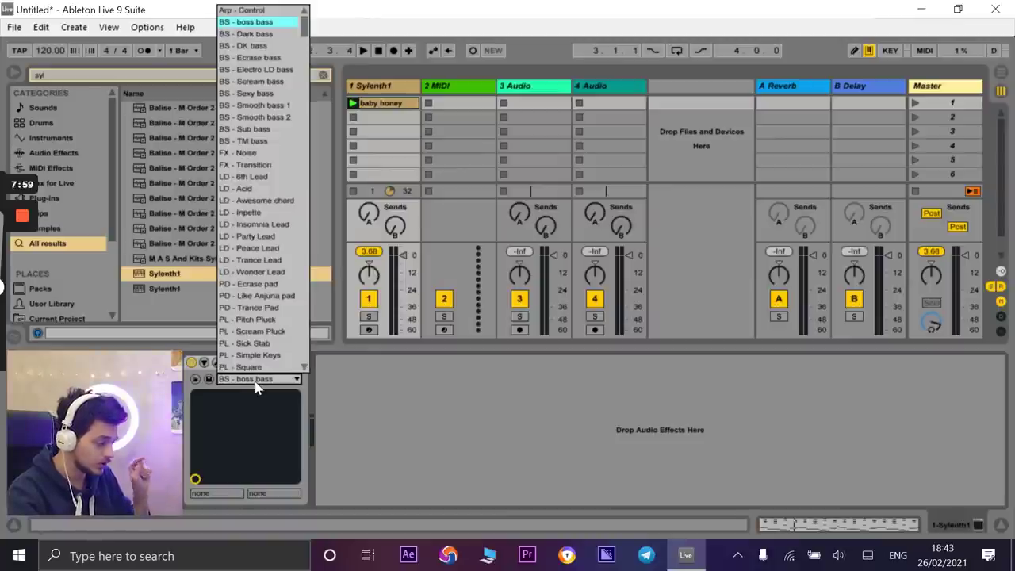
{"action": "scroll", "coordinate": [253, 194], "scroll_direction": "down", "scroll_amount": 7}
{"action": "scroll", "coordinate": [251, 193], "scroll_direction": "up", "scroll_amount": 7}
{"action": "left_click", "coordinate": [268, 13]}
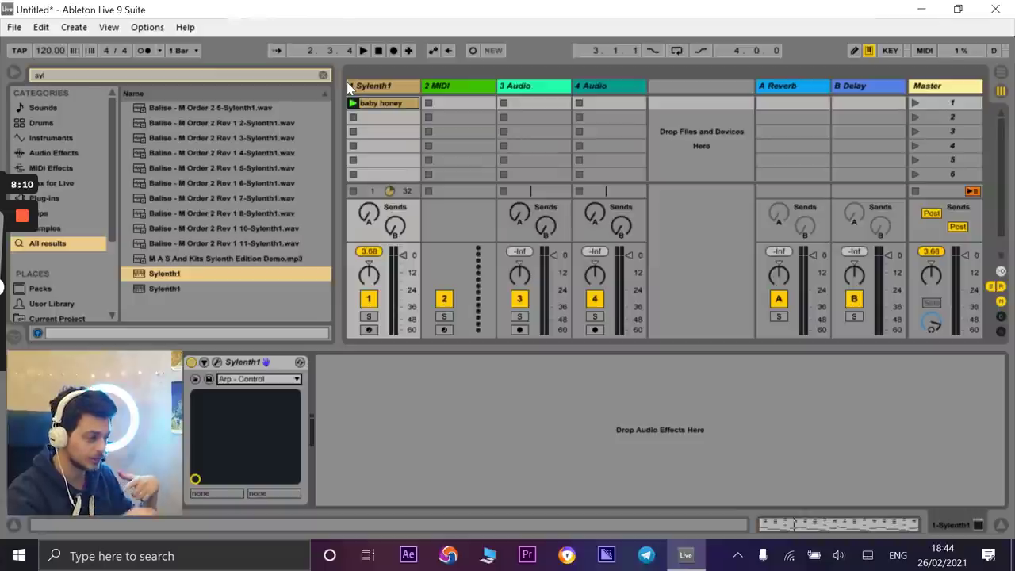
- Play the baby honey clip and audition the Sylenth1 presets in order, through the basses and leads to PL - Simple Keys
{"action": "left_click", "coordinate": [353, 103]}
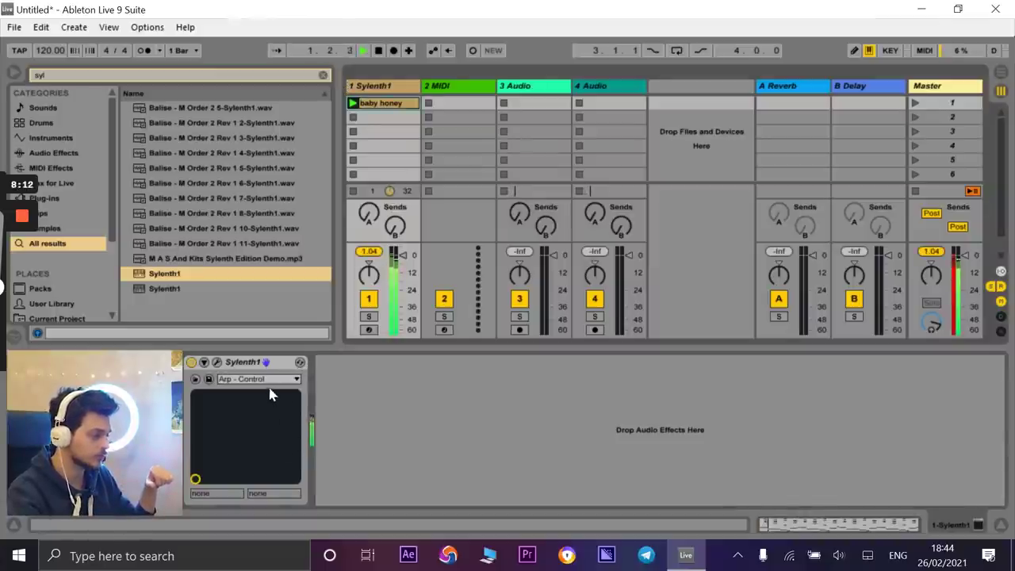
{"action": "key", "text": "Down"}
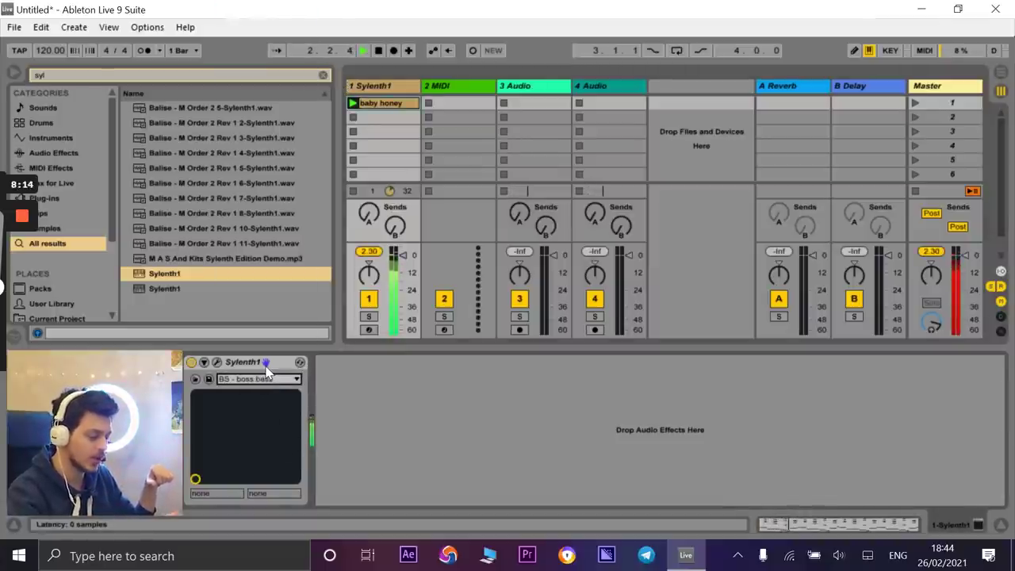
{"action": "key", "text": "Down"}
{"action": "key", "text": "Down"}
{"action": "key", "text": "Down"}
{"action": "key", "text": "Down"}
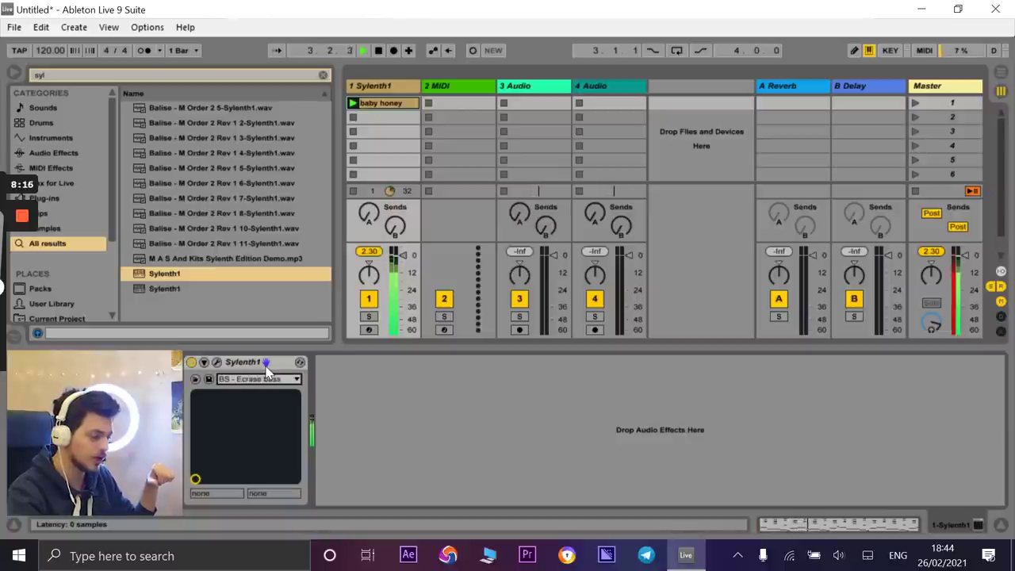
{"action": "key", "text": "Down"}
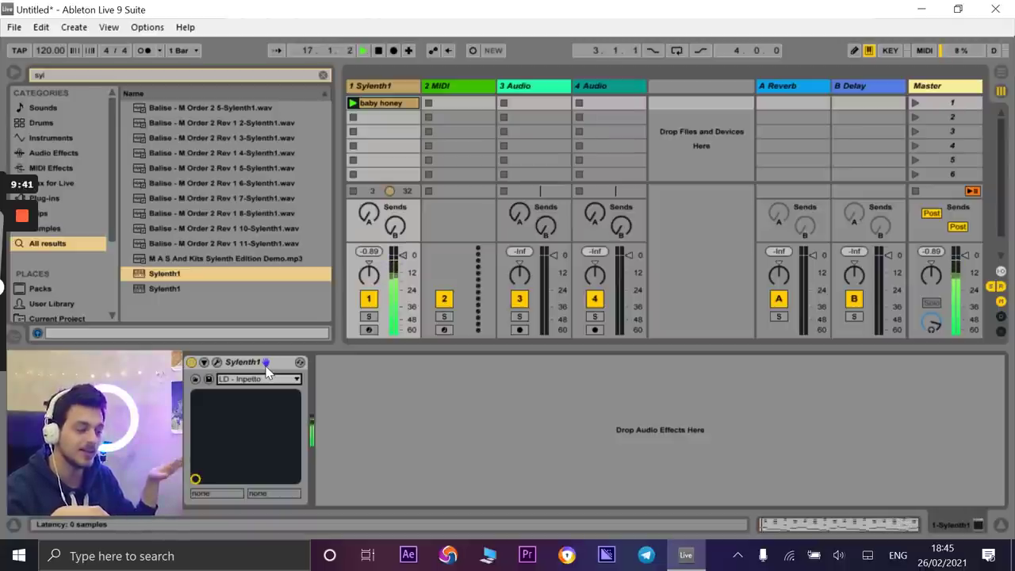
{"action": "key", "text": "Down"}
{"action": "key", "text": "Up"}
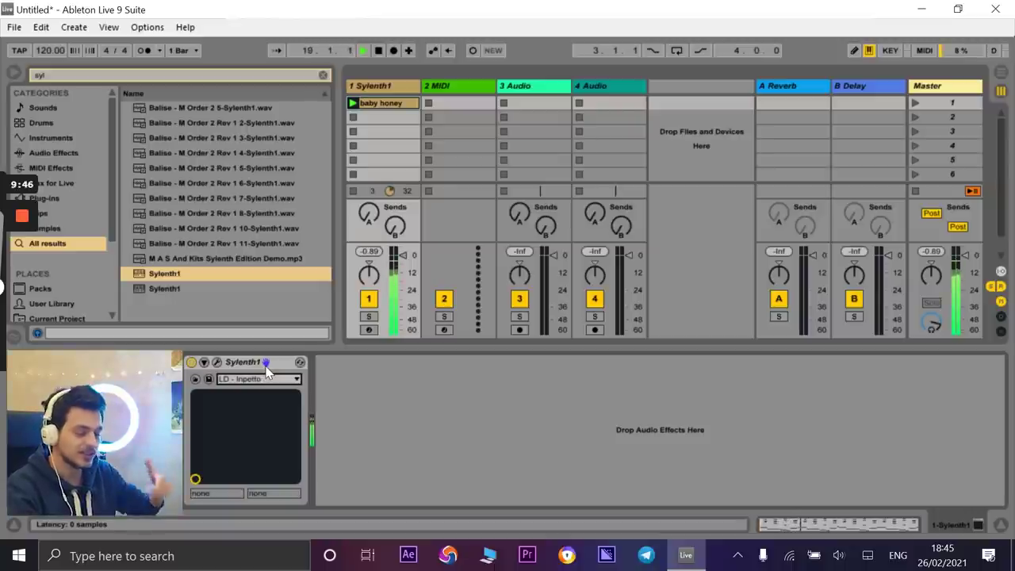
{"action": "key", "text": "Down"}
{"action": "key", "text": "Down"}
{"action": "key", "text": "Down"}
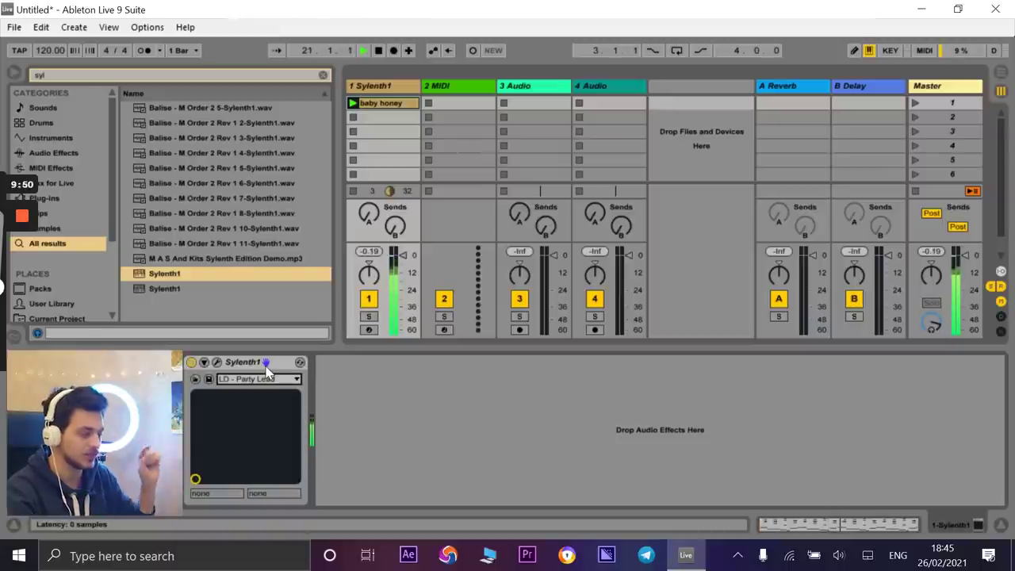
{"action": "key", "text": "Down"}
{"action": "key", "text": "Down"}
{"action": "key", "text": "Down"}
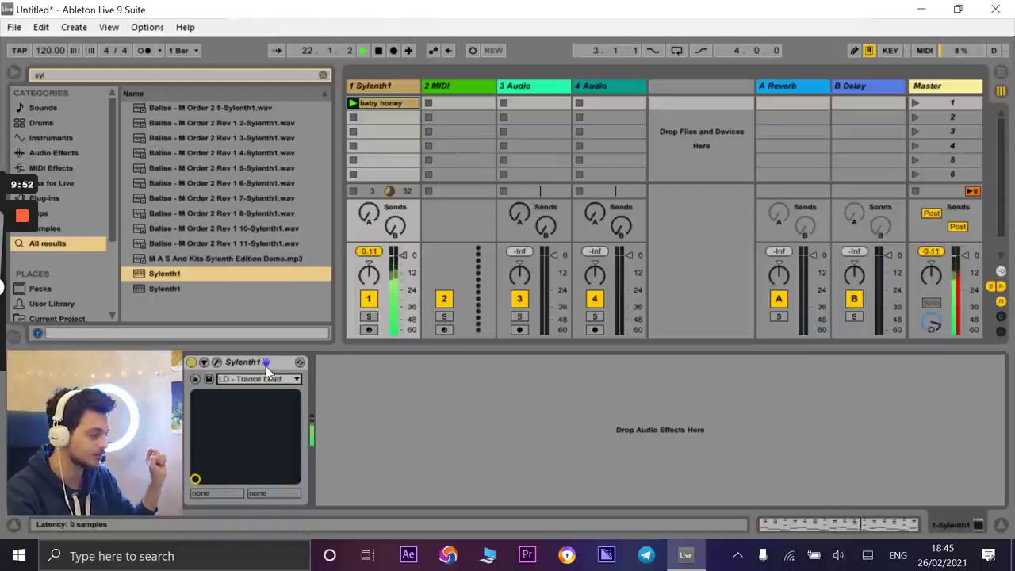
{"action": "key", "text": "Down"}
{"action": "key", "text": "Down"}
{"action": "key", "text": "Down"}
{"action": "key", "text": "Down"}
{"action": "key", "text": "Down"}
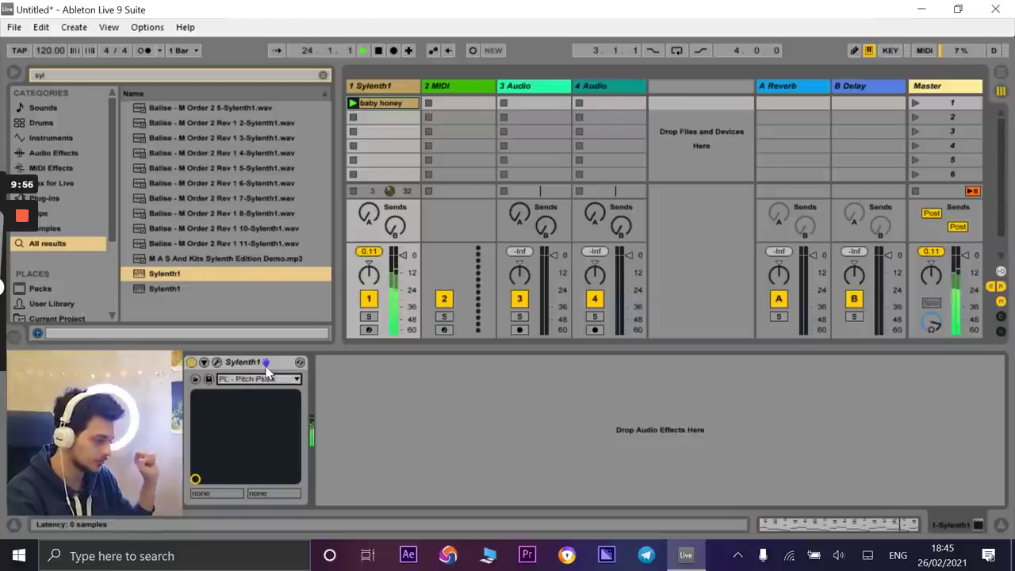
{"action": "key", "text": "Down"}
{"action": "key", "text": "Down"}
{"action": "key", "text": "Down"}
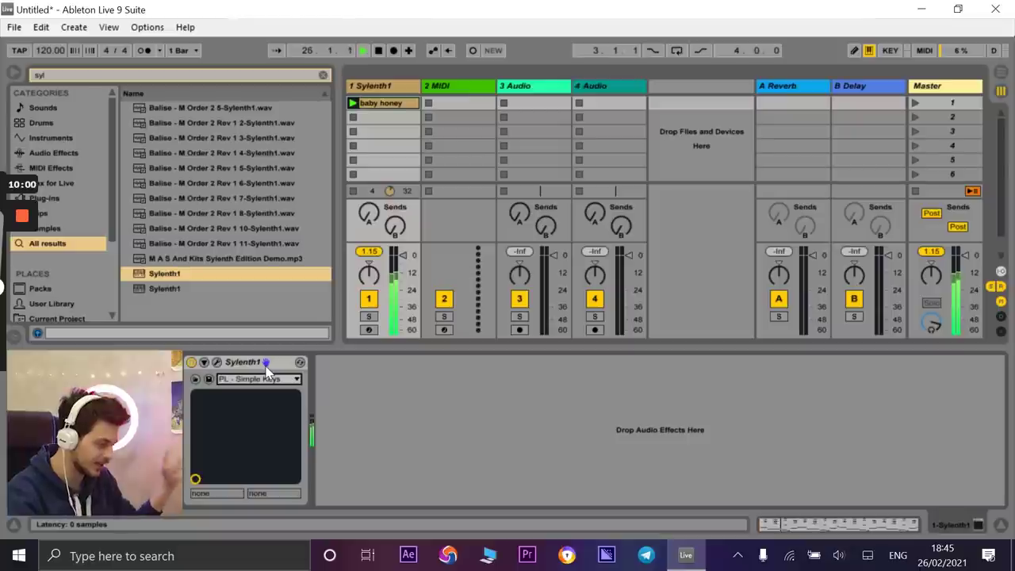
- Audition the PL - Square and PL - Sub Pluck presets on the first Sylenth1 track and stop playback
{"action": "key", "text": "Down"}
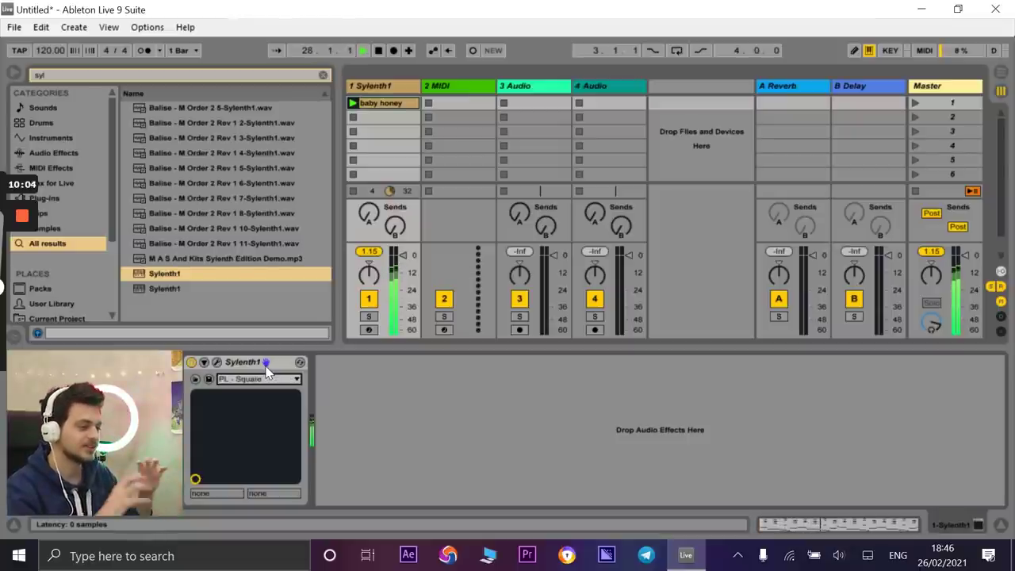
{"action": "key", "text": "Down"}
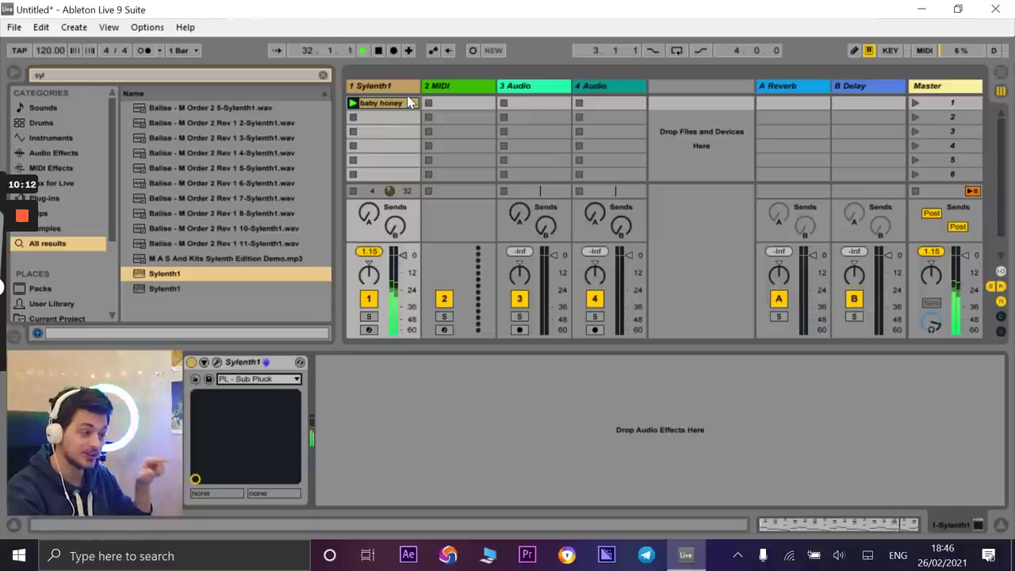
{"action": "key", "text": "space"}
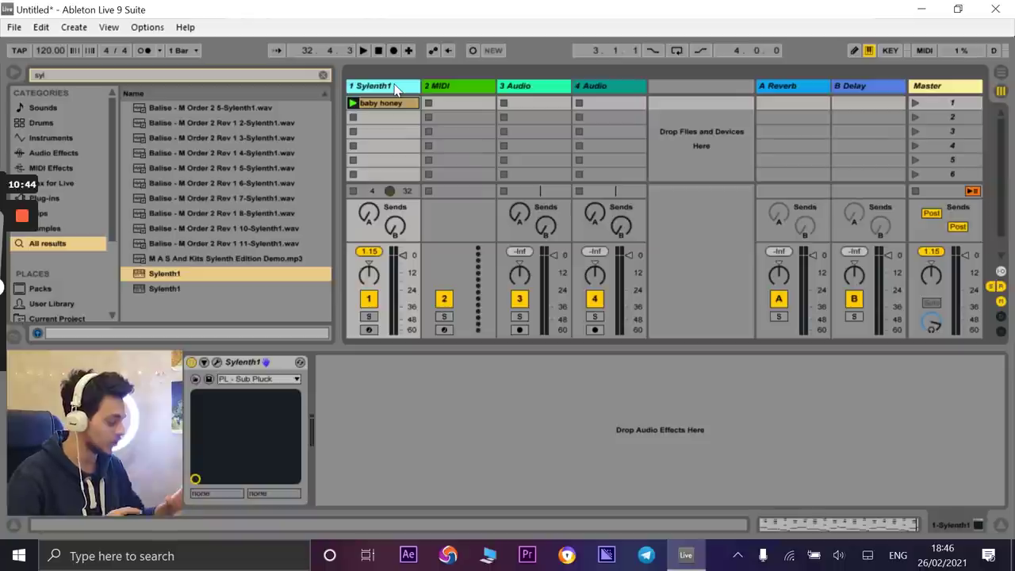
- Duplicate the first Sylenth1 track together with its baby honey clip and select the copied clip
{"action": "key", "text": "ctrl+d"}
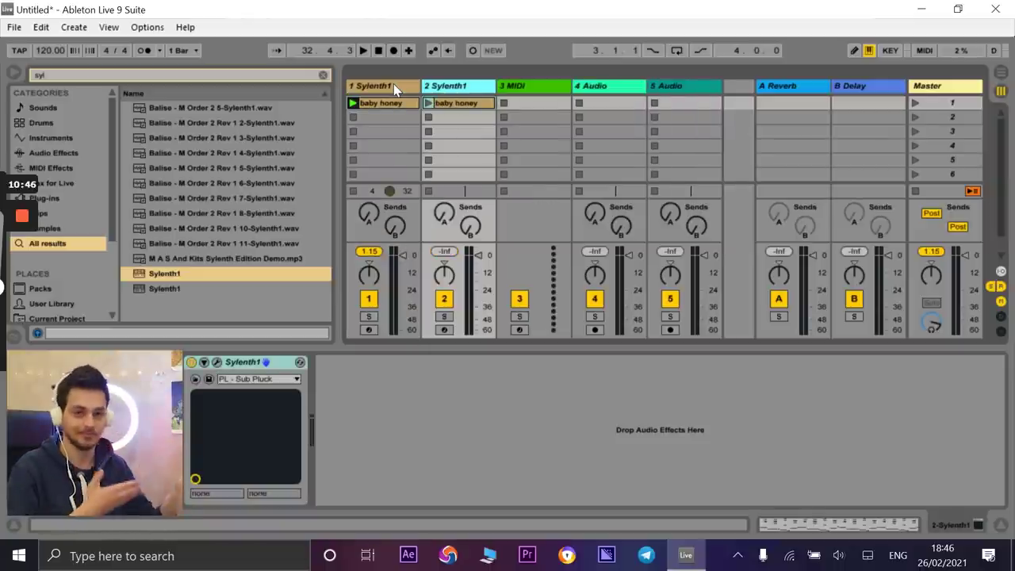
{"action": "left_click", "coordinate": [453, 103]}
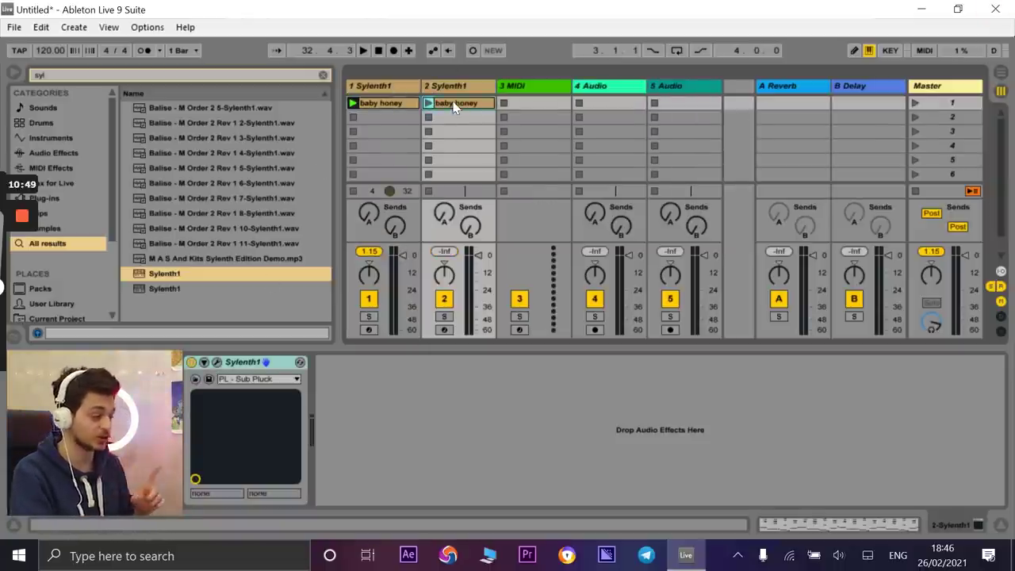
{"action": "left_click", "coordinate": [406, 86]}
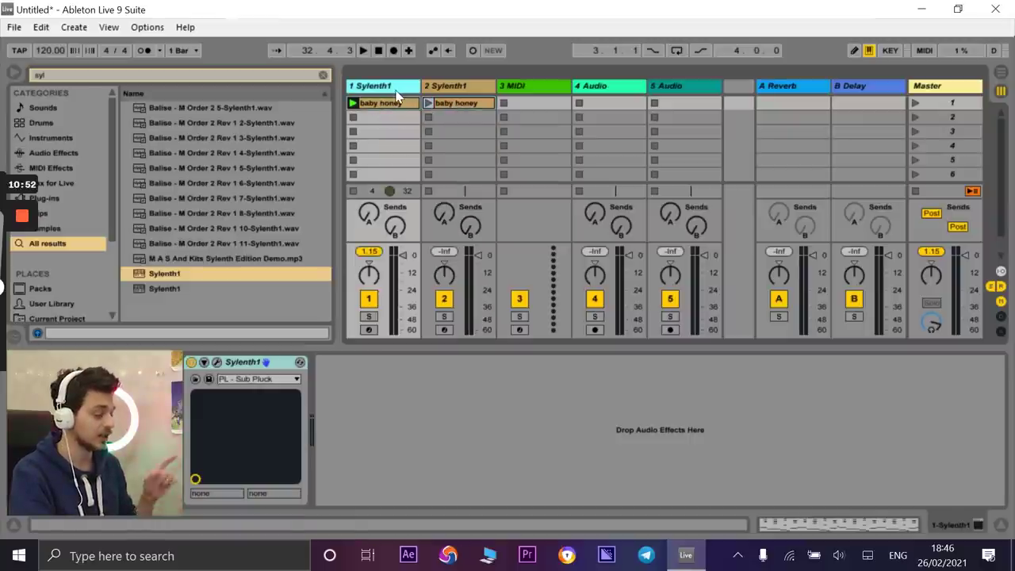
{"action": "left_click", "coordinate": [459, 91]}
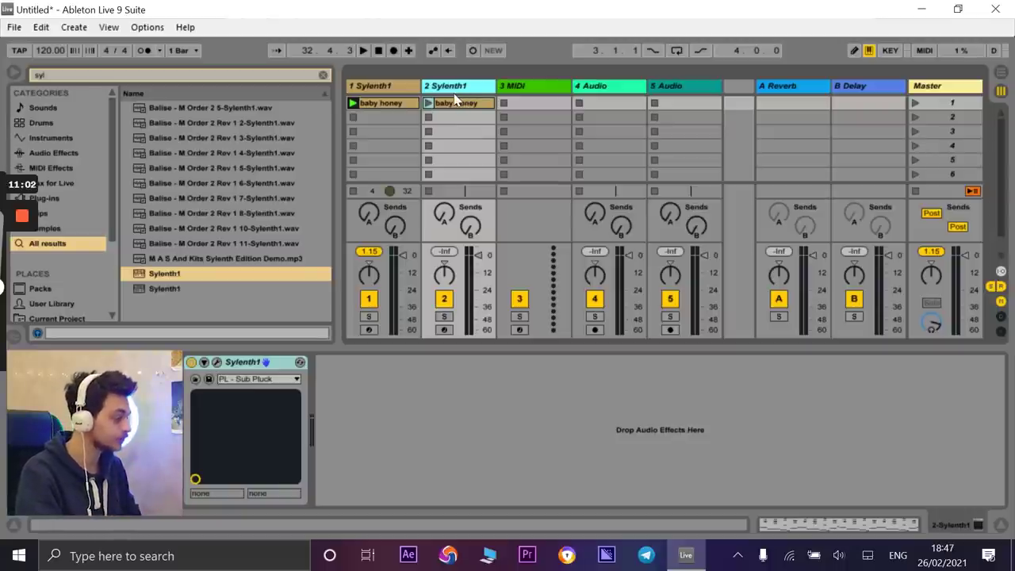
{"action": "left_click", "coordinate": [450, 102]}
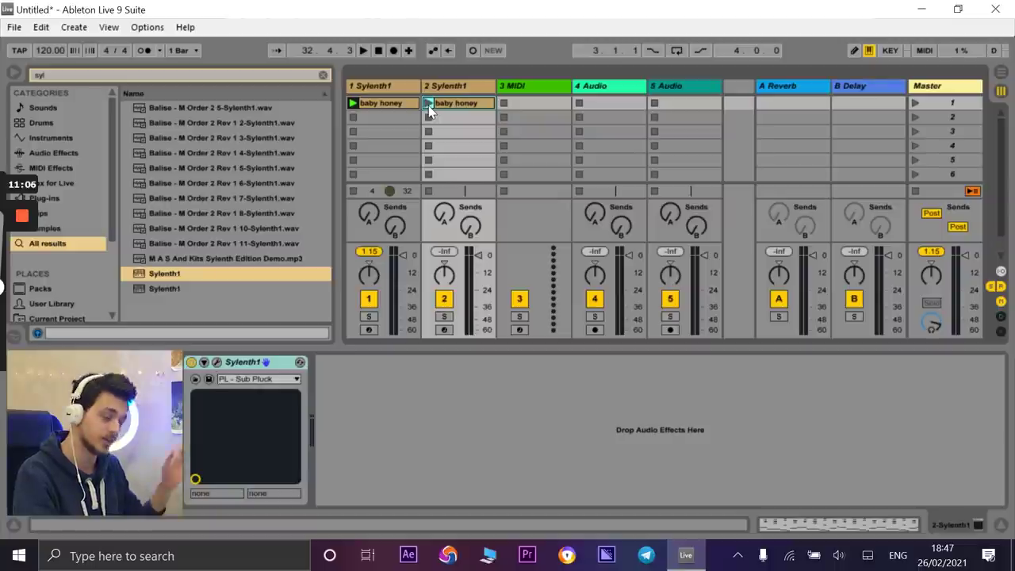
- Play the duplicated baby honey clip alongside the first one and choose Arp - Control for the second track's Sylenth1
{"action": "left_click", "coordinate": [429, 104]}
{"action": "double_click", "coordinate": [435, 104]}
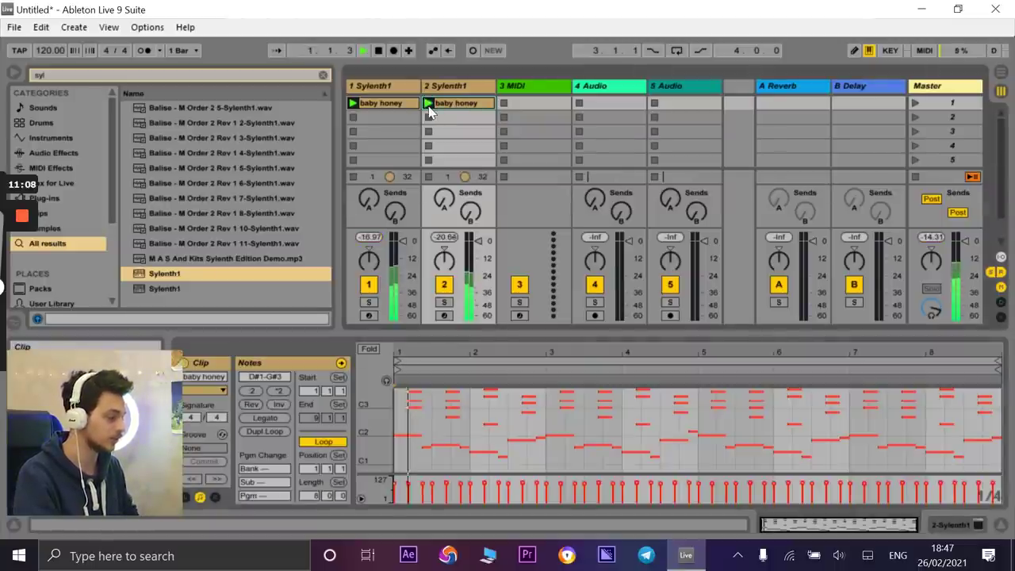
{"action": "double_click", "coordinate": [436, 90]}
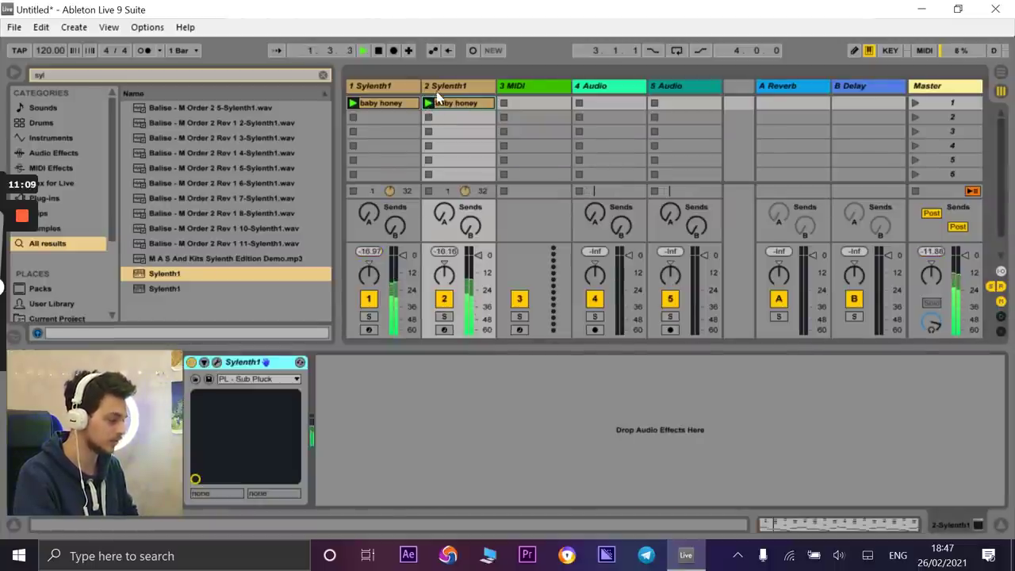
{"action": "left_click", "coordinate": [249, 381]}
{"action": "scroll", "coordinate": [269, 199], "scroll_direction": "up", "scroll_amount": 5}
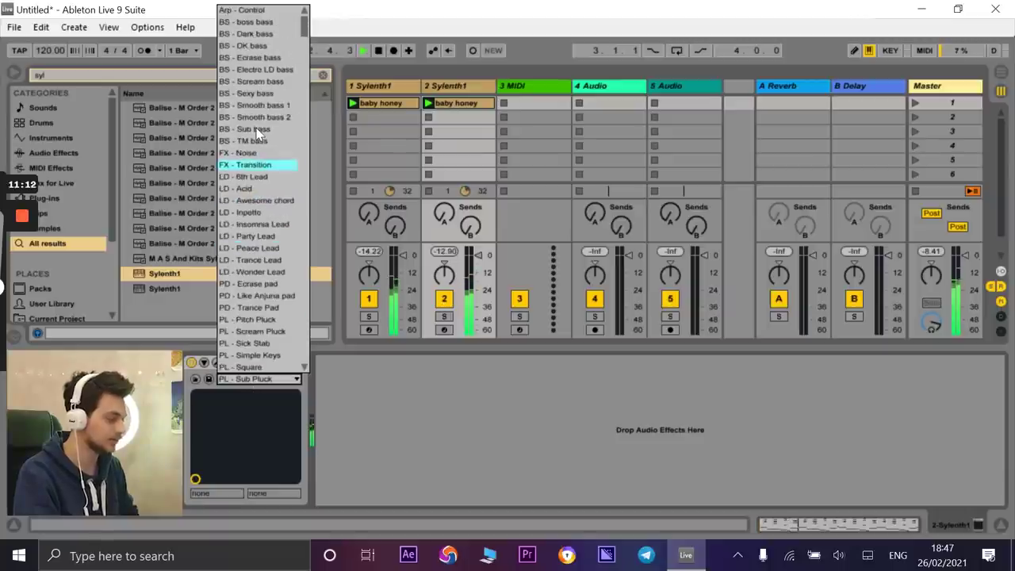
{"action": "left_click", "coordinate": [245, 10]}
{"action": "left_click", "coordinate": [253, 379]}
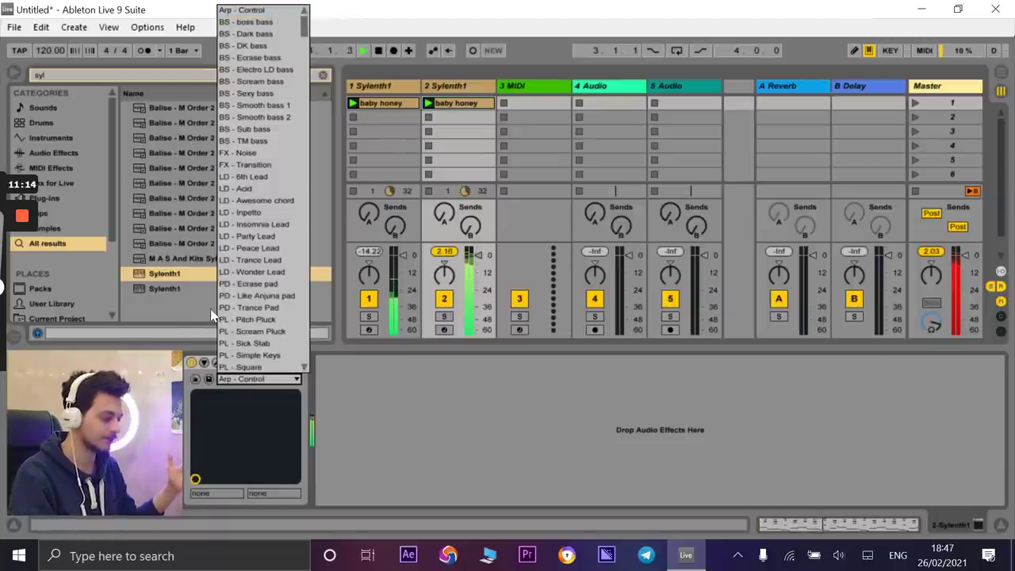
{"action": "left_click", "coordinate": [210, 308]}
- Audition the second track's Sylenth1 presets in order over the playing melody, from the basses through leads and pads to PL - Sub Pluck
{"action": "key", "text": "Down"}
{"action": "key", "text": "Down"}
{"action": "key", "text": "Down"}
{"action": "key", "text": "Down"}
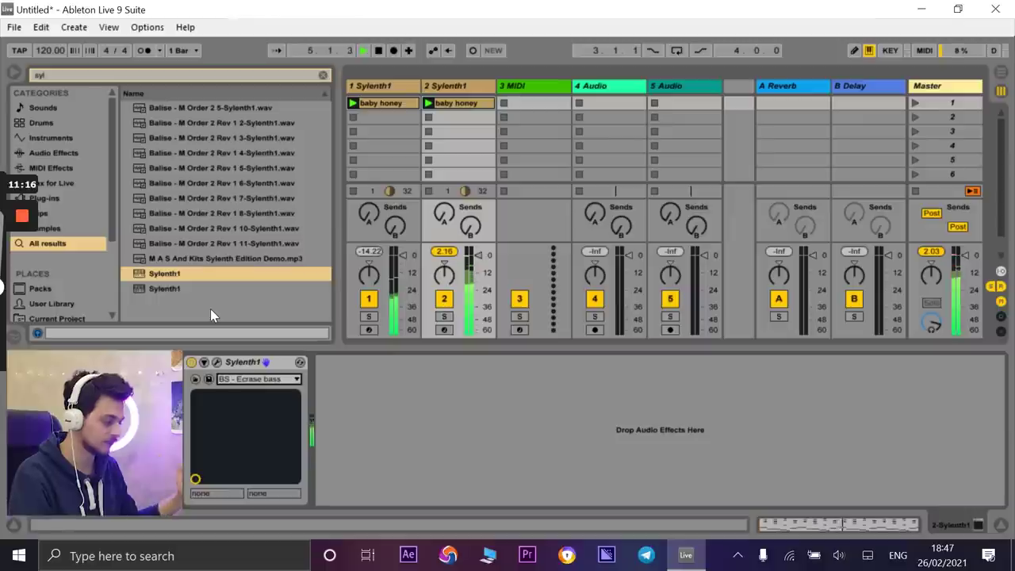
{"action": "key", "text": "Up"}
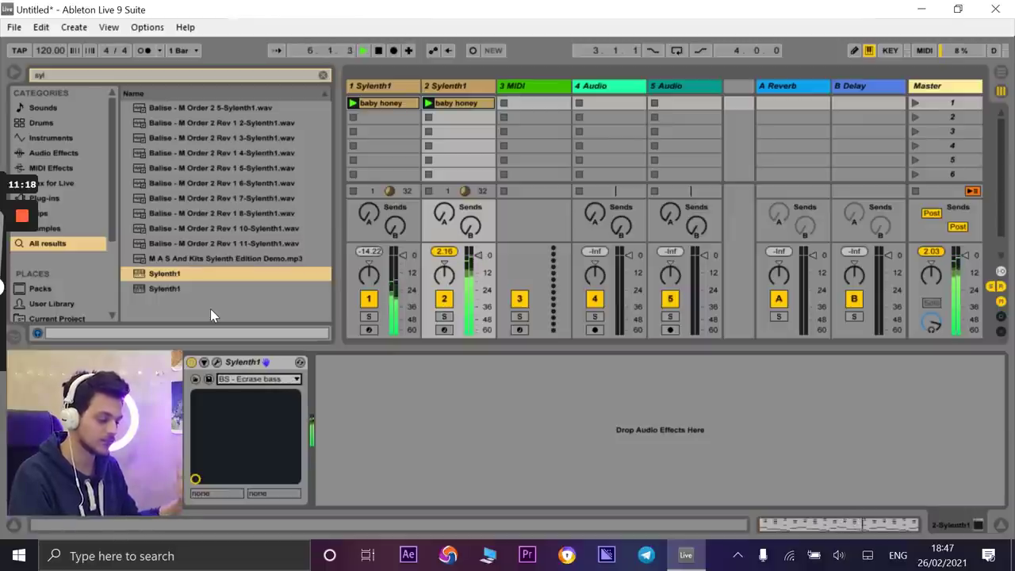
{"action": "key", "text": "Down"}
{"action": "key", "text": "Down"}
{"action": "key", "text": "Down"}
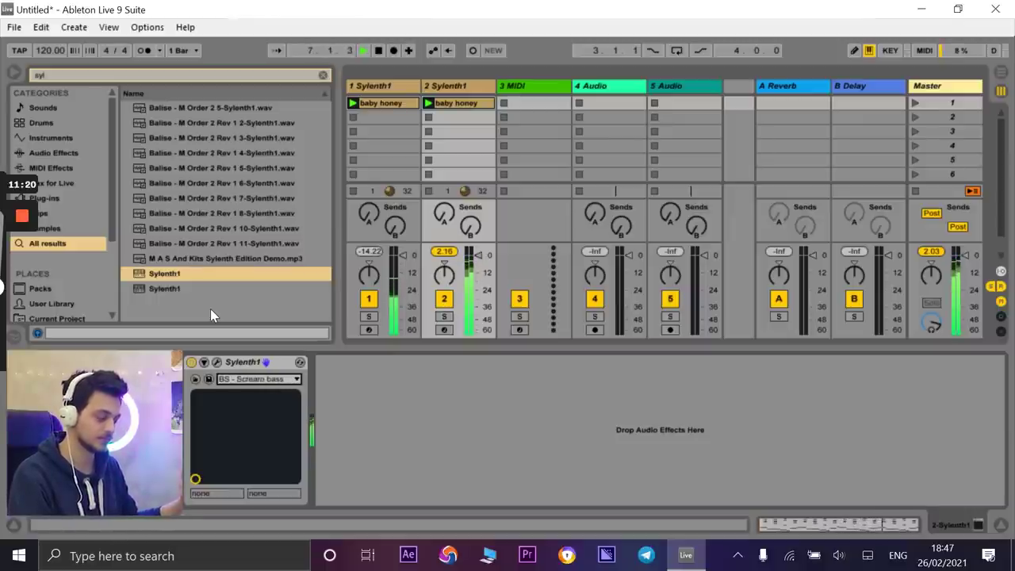
{"action": "key", "text": "Down"}
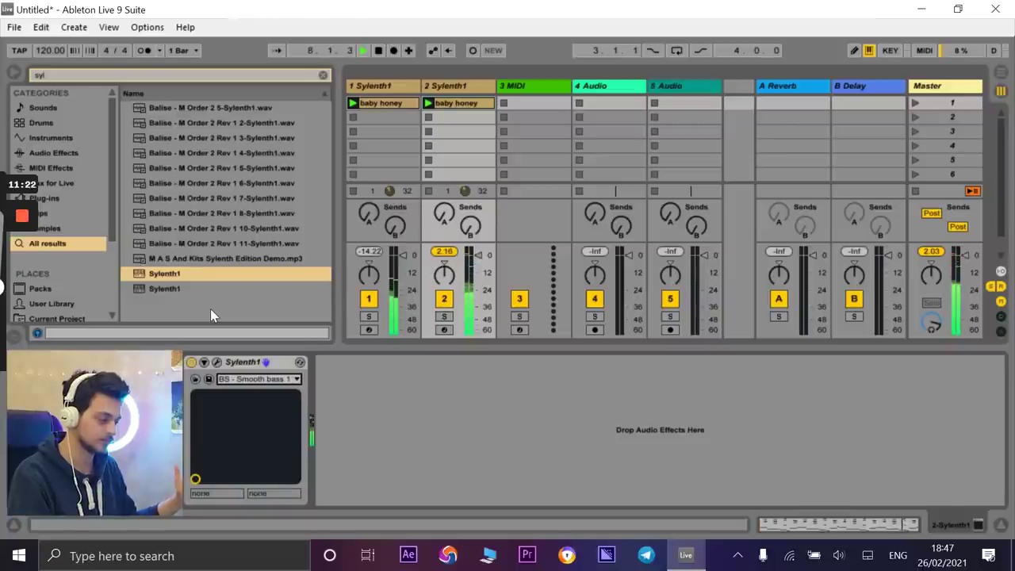
{"action": "key", "text": "Down"}
{"action": "key", "text": "Down"}
{"action": "key", "text": "Down"}
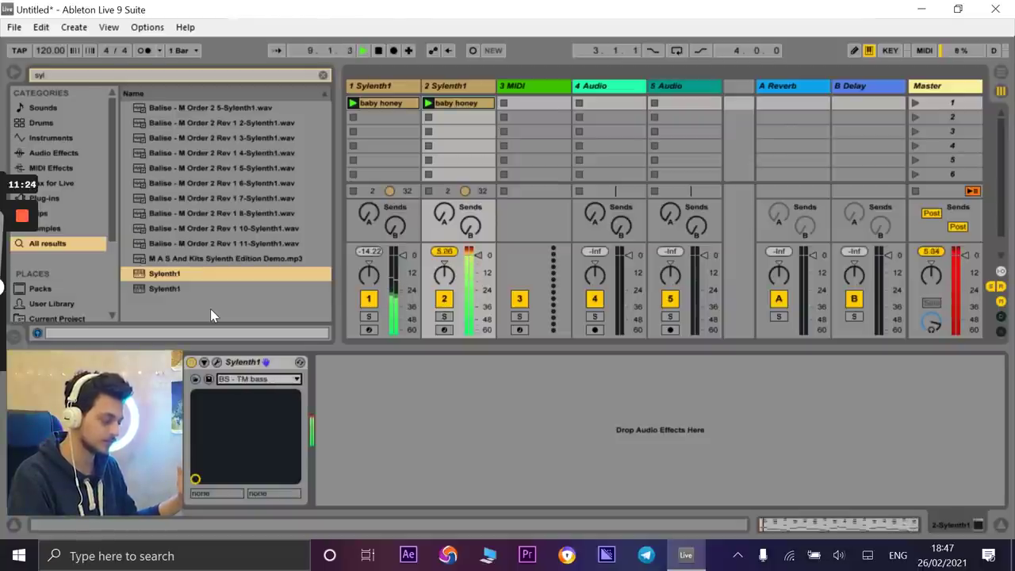
{"action": "key", "text": "Down"}
{"action": "key", "text": "Down"}
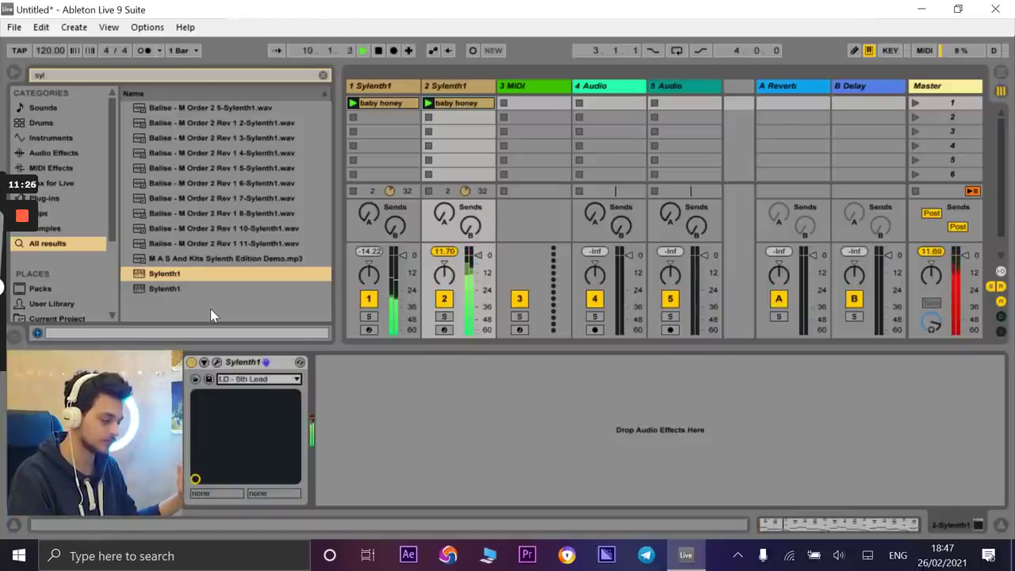
{"action": "key", "text": "Down"}
{"action": "key", "text": "Down"}
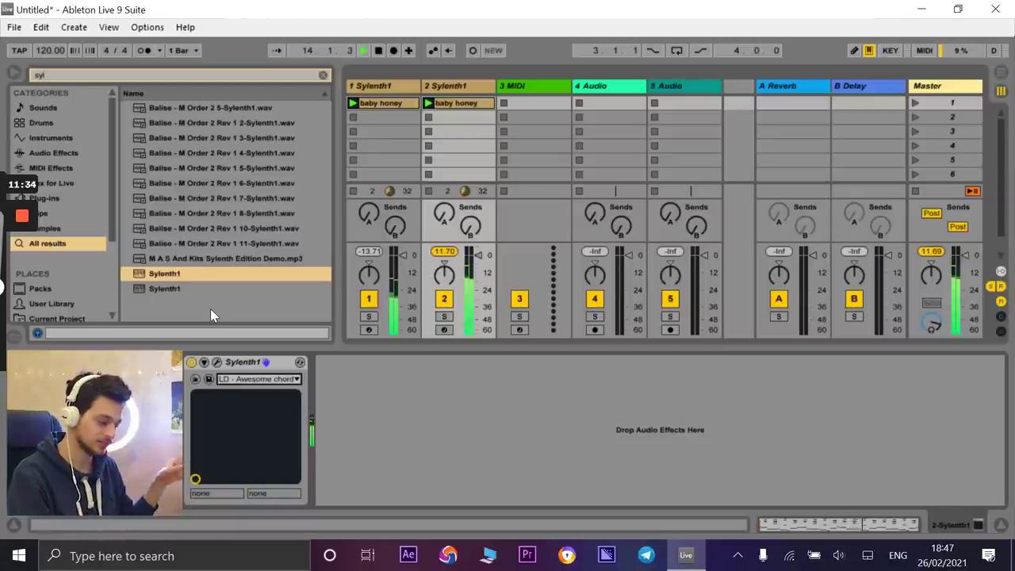
{"action": "key", "text": "Down"}
{"action": "key", "text": "Down"}
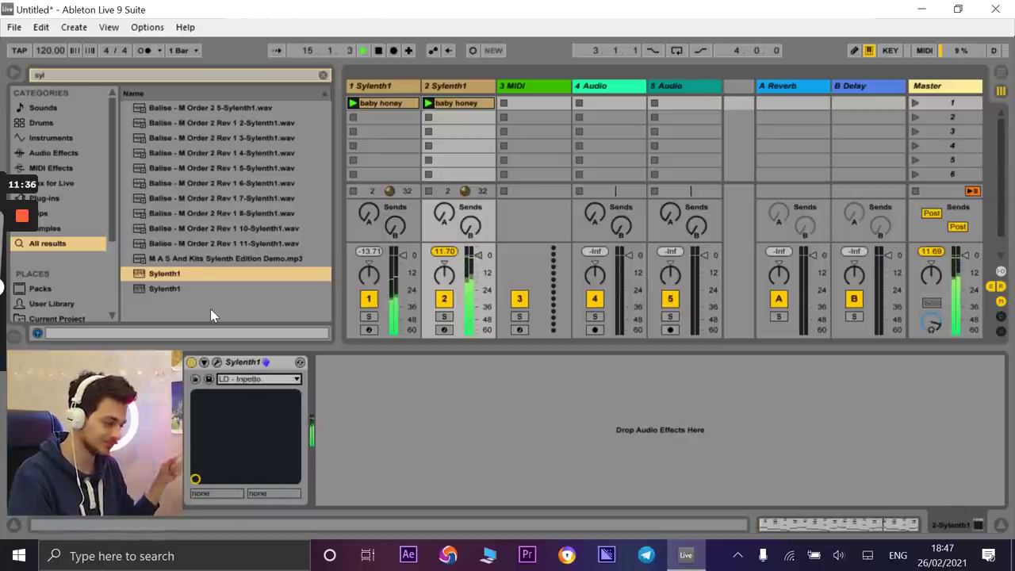
{"action": "key", "text": "Down"}
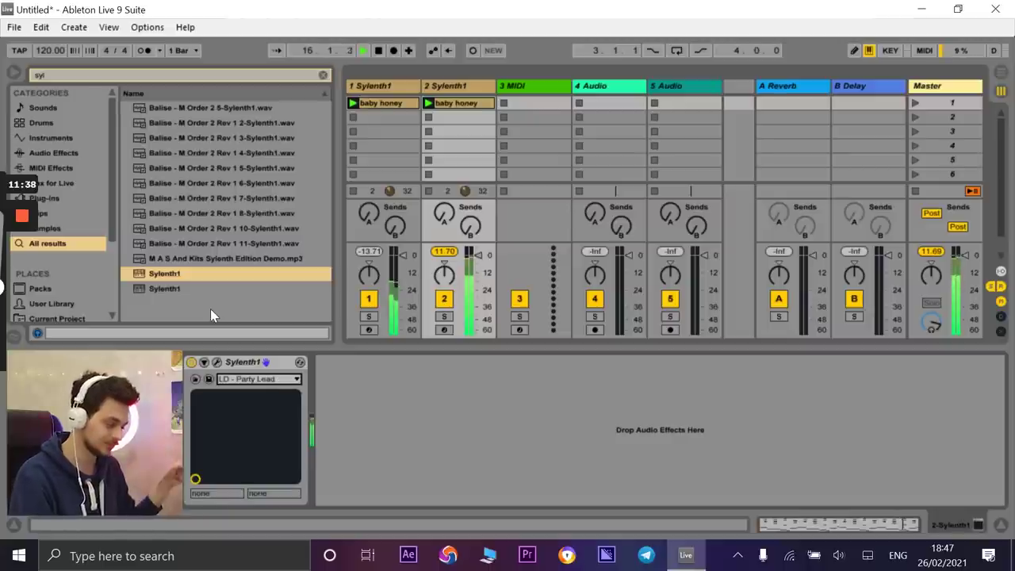
{"action": "key", "text": "Down"}
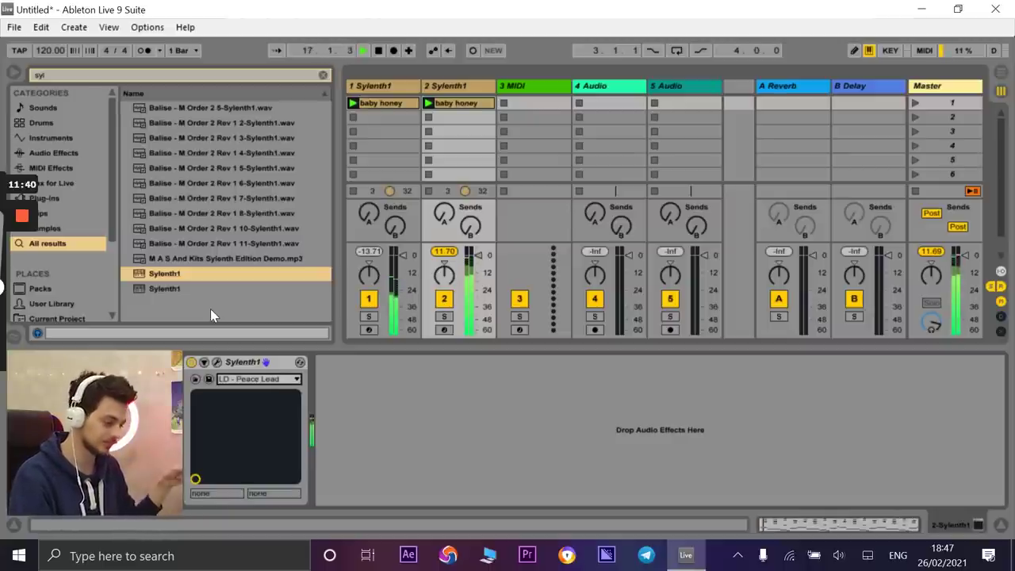
{"action": "key", "text": "Down"}
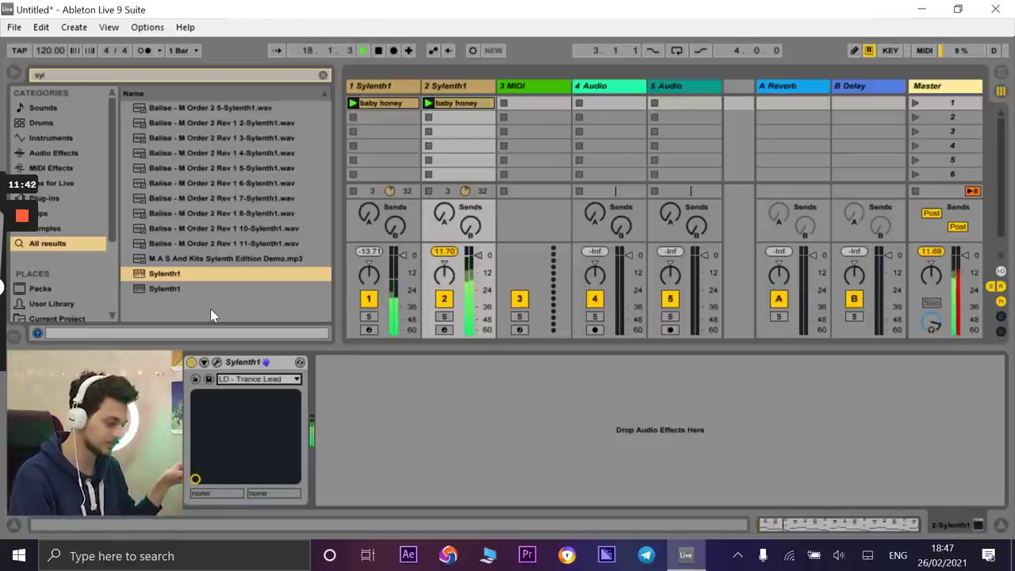
{"action": "key", "text": "Down"}
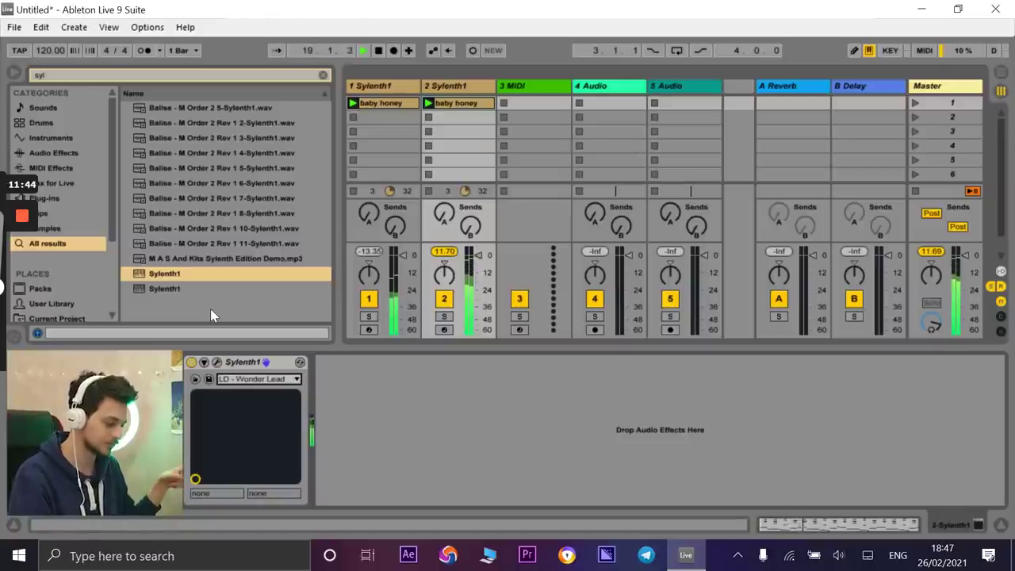
{"action": "key", "text": "Down"}
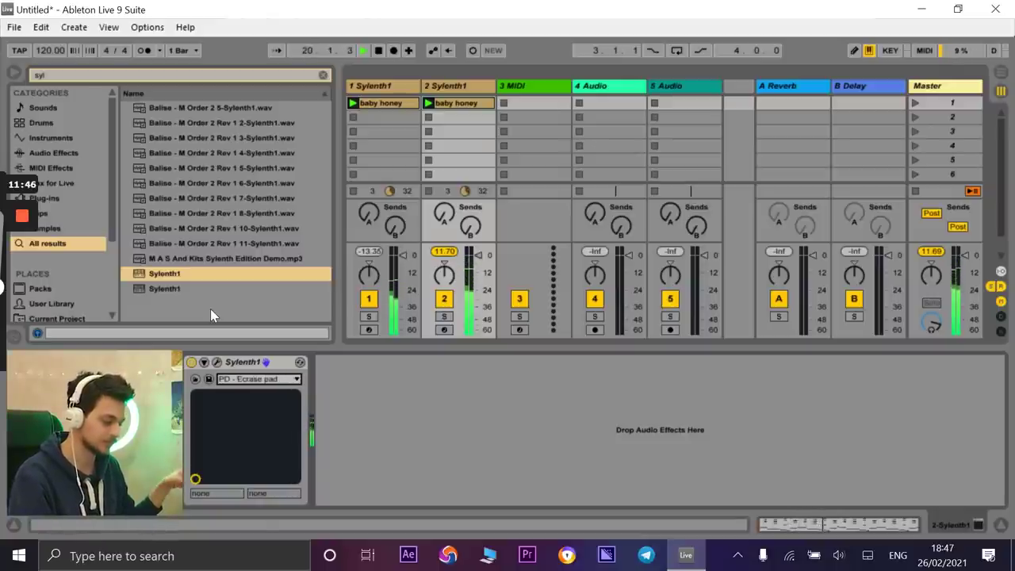
{"action": "key", "text": "Down"}
{"action": "key", "text": "Down"}
{"action": "key", "text": "Down"}
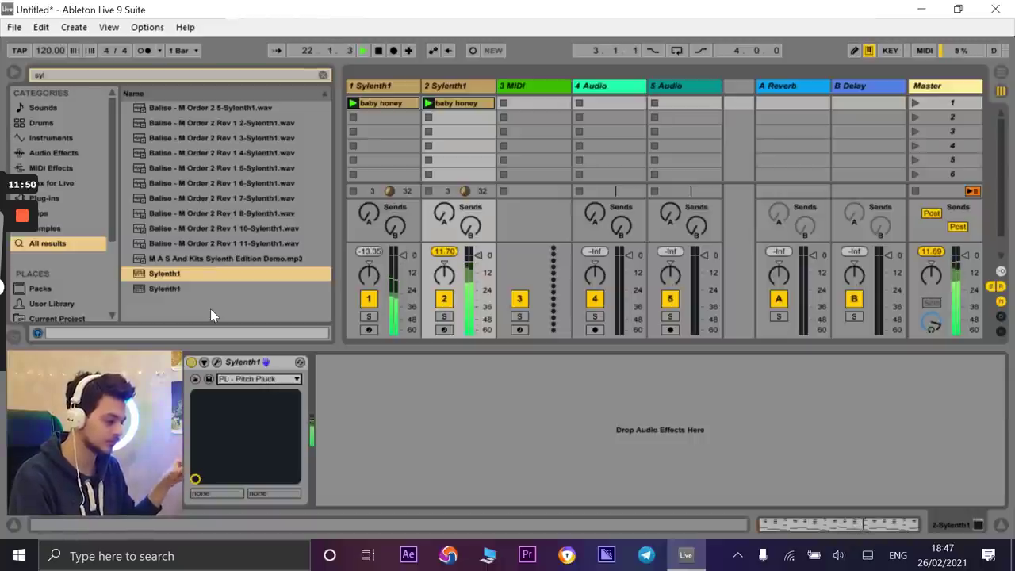
{"action": "key", "text": "Down"}
{"action": "key", "text": "Down"}
{"action": "key", "text": "Down"}
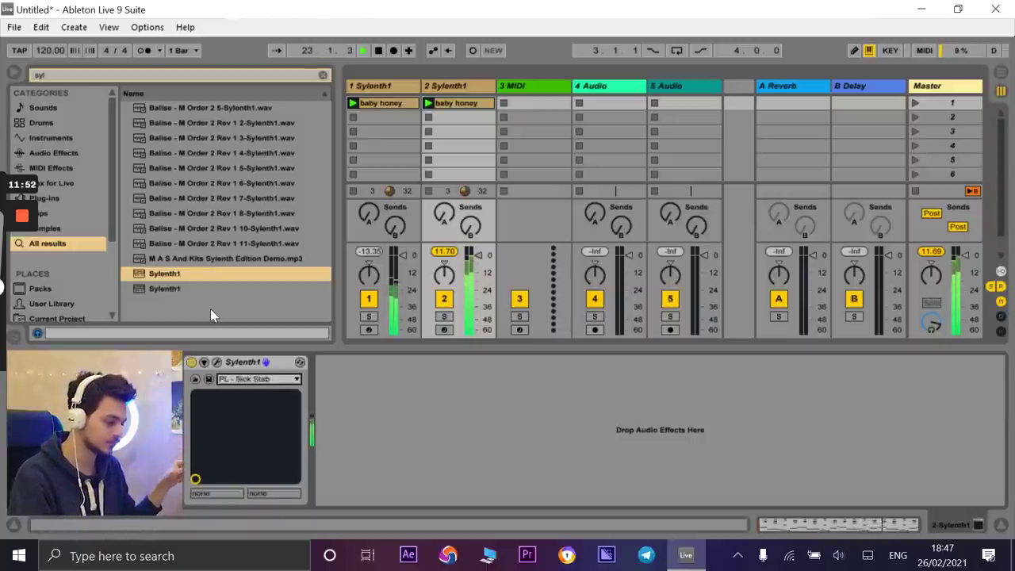
{"action": "key", "text": "Down"}
{"action": "key", "text": "Down"}
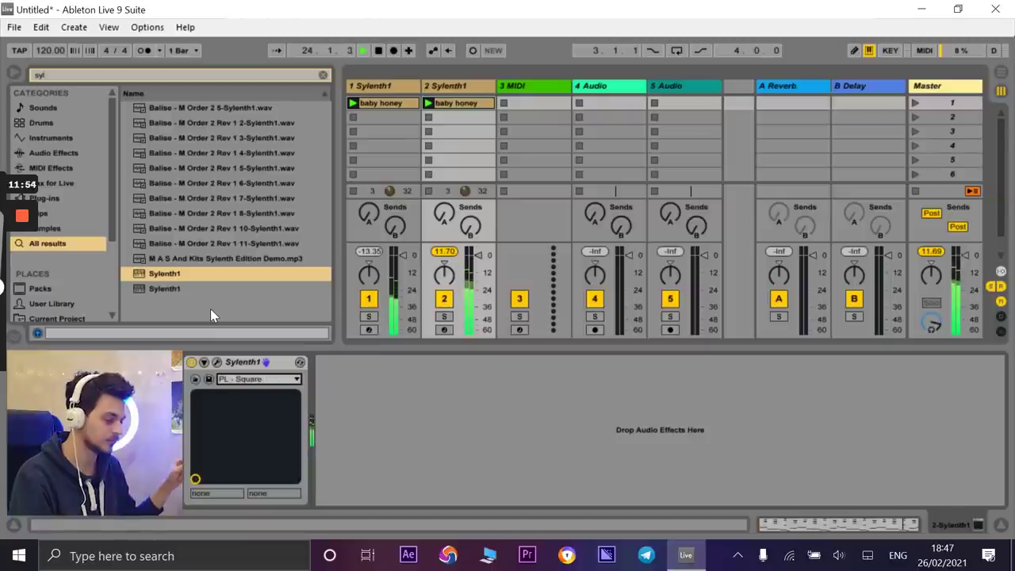
{"action": "key", "text": "Down"}
{"action": "key", "text": "Down"}
{"action": "key", "text": "Down"}
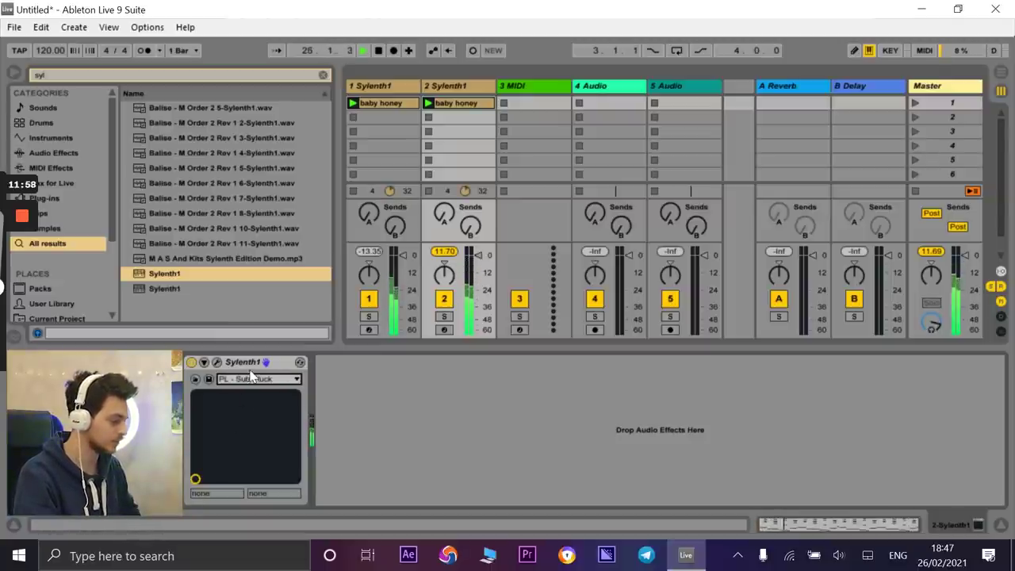
- Load the bank from the Essential Audio Sylenth1 Club Sounds Vol. 2 folder into the second track's Sylenth1
{"action": "left_click", "coordinate": [208, 379]}
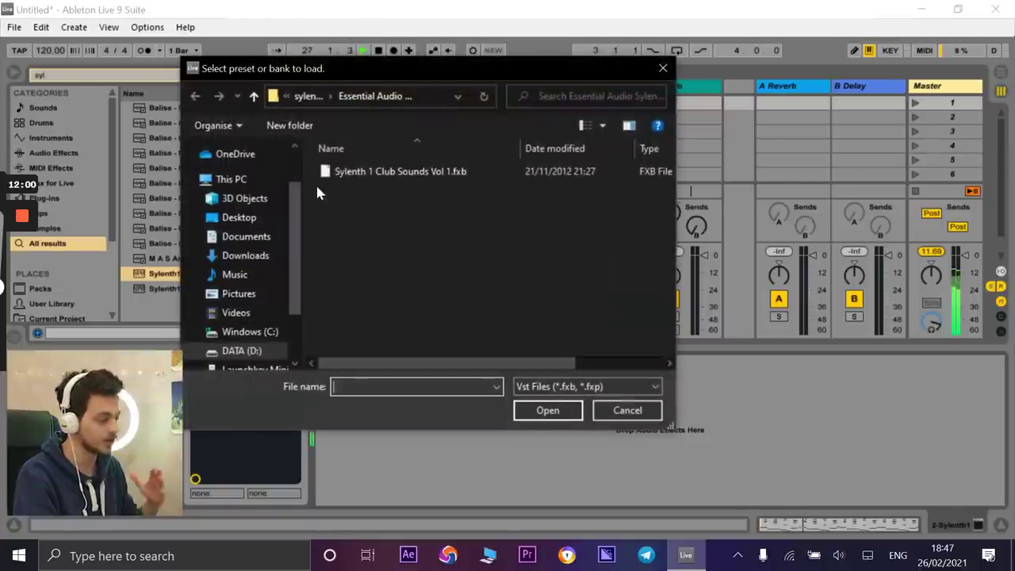
{"action": "left_click", "coordinate": [306, 96]}
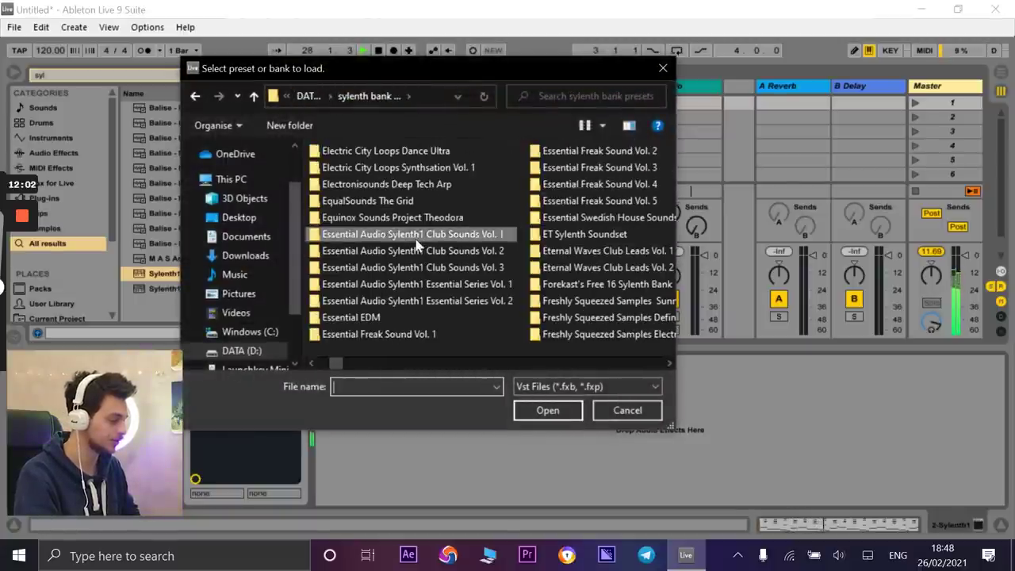
{"action": "double_click", "coordinate": [411, 252]}
{"action": "double_click", "coordinate": [394, 169]}
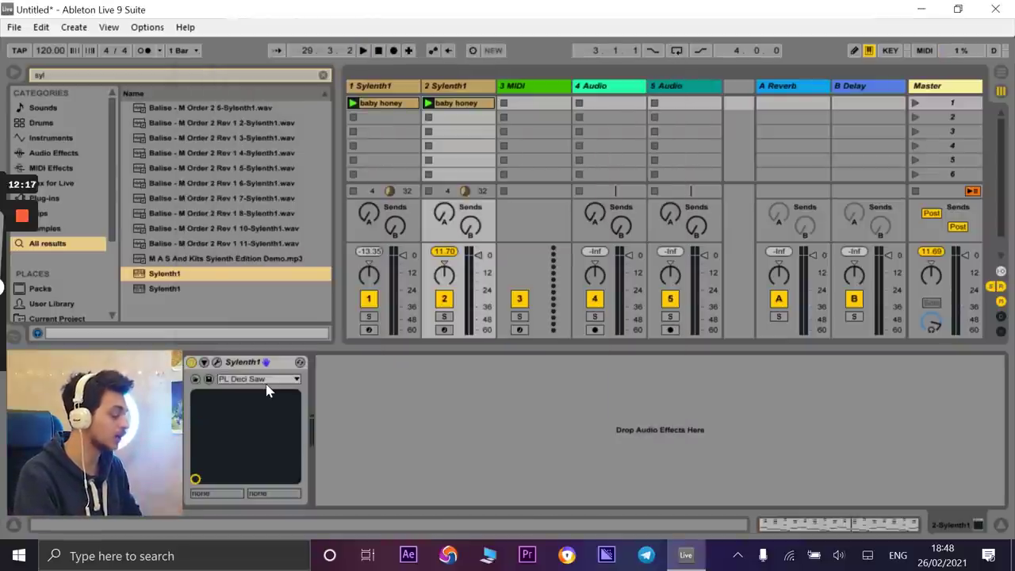
- Look through the newly loaded bank's presets and play both baby honey clips with PL Deci Saw on the second track
{"action": "left_click", "coordinate": [266, 389]}
{"action": "scroll", "coordinate": [262, 119], "scroll_direction": "up", "scroll_amount": 10}
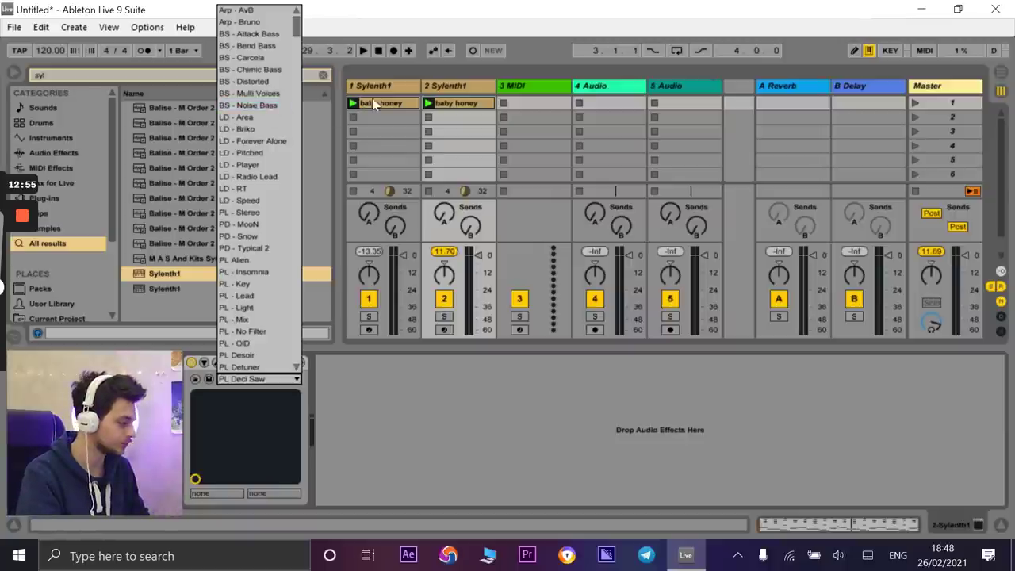
{"action": "left_click", "coordinate": [449, 112]}
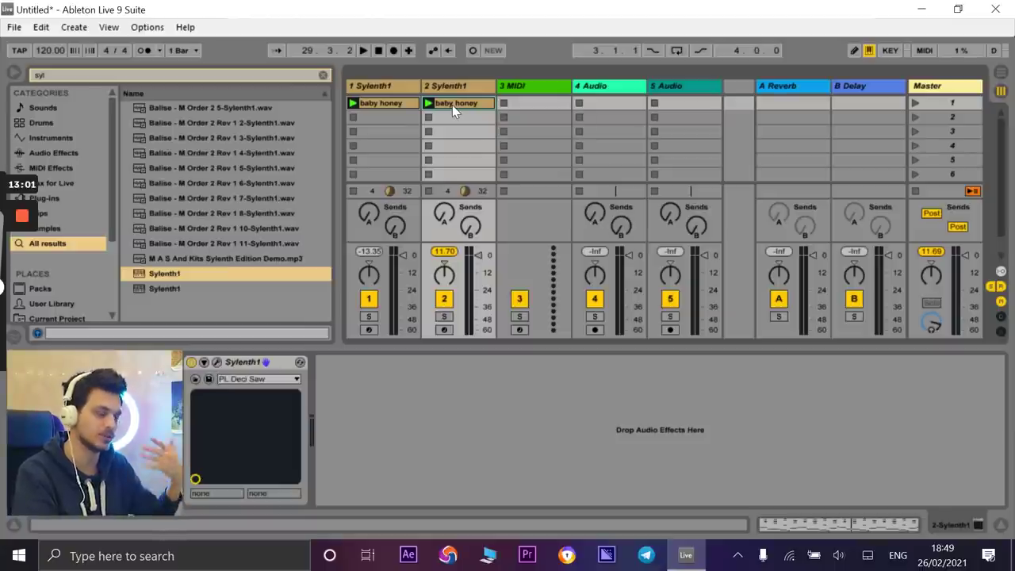
{"action": "key", "text": "space"}
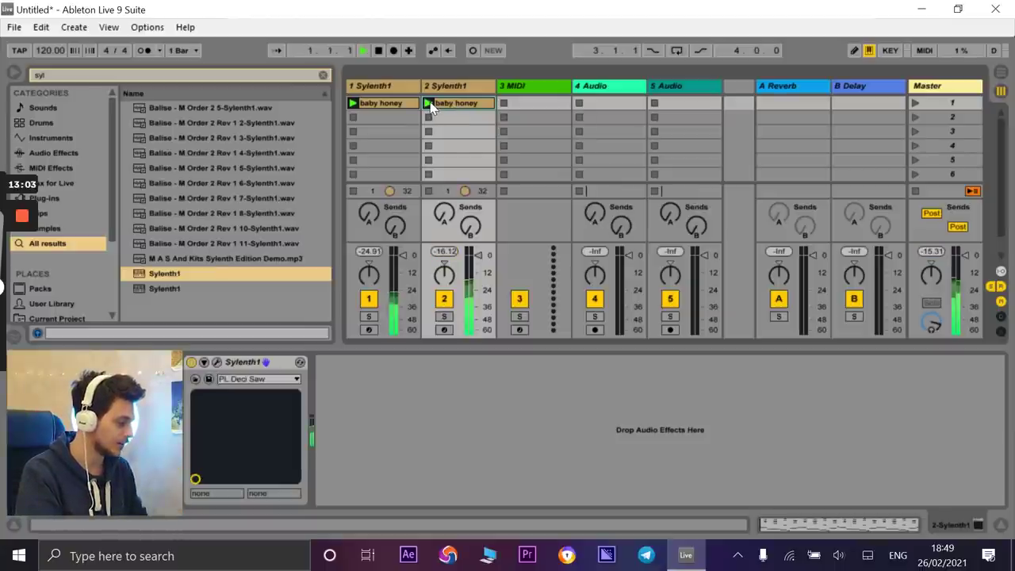
- Audition the second track's Sylenth1 presets in order from Arp - Bruno over the playing melody, settle on PL - Lead and stop playback
{"action": "double_click", "coordinate": [455, 102]}
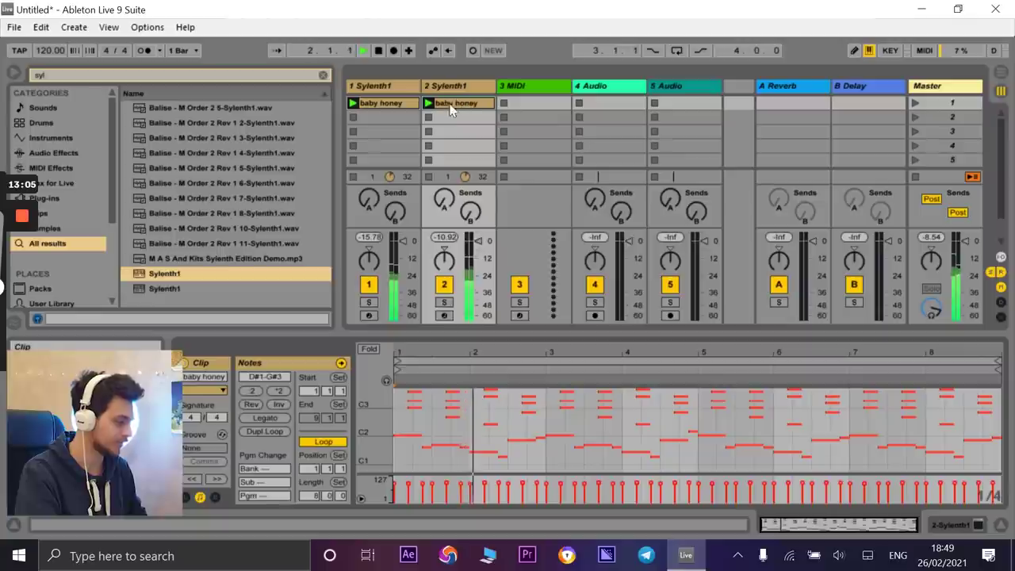
{"action": "key", "text": "shift+Tab"}
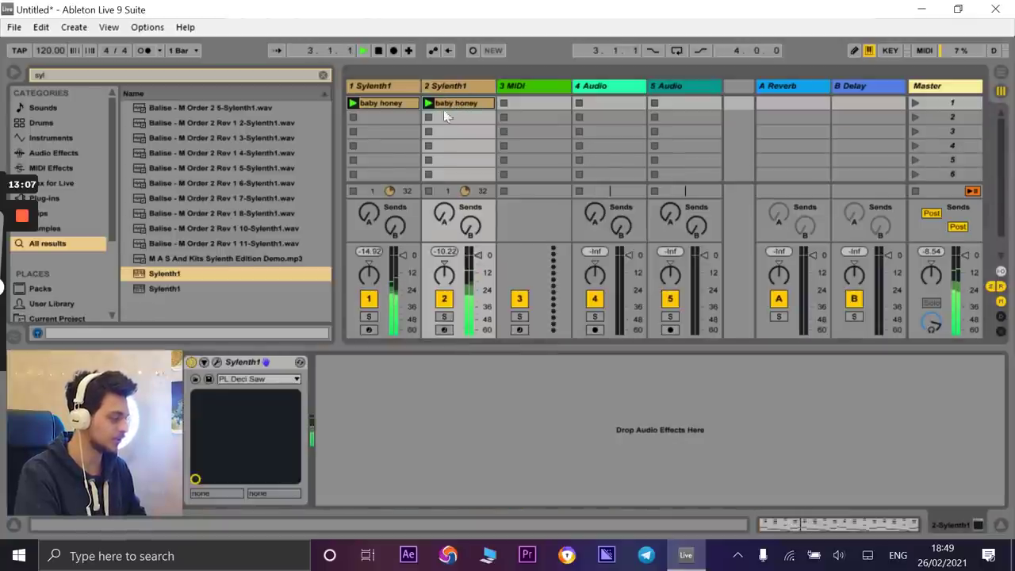
{"action": "left_click", "coordinate": [272, 379]}
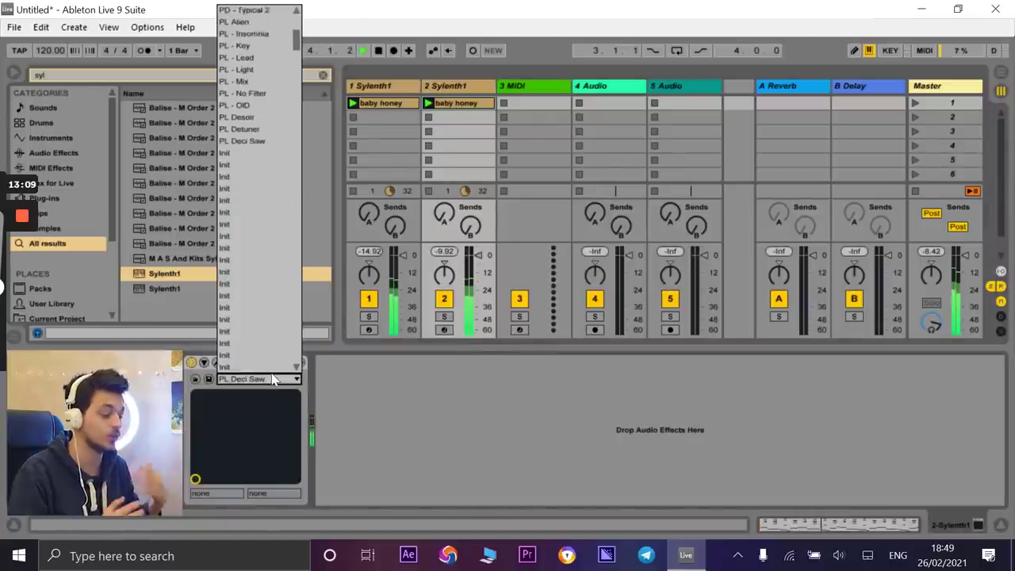
{"action": "scroll", "coordinate": [283, 100], "scroll_direction": "up", "scroll_amount": 8}
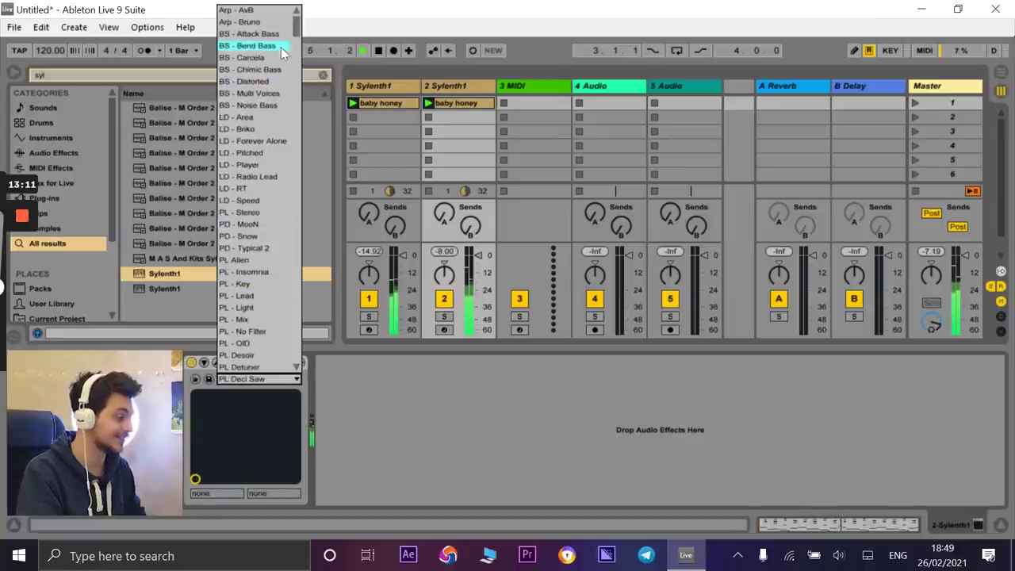
{"action": "left_click", "coordinate": [277, 32]}
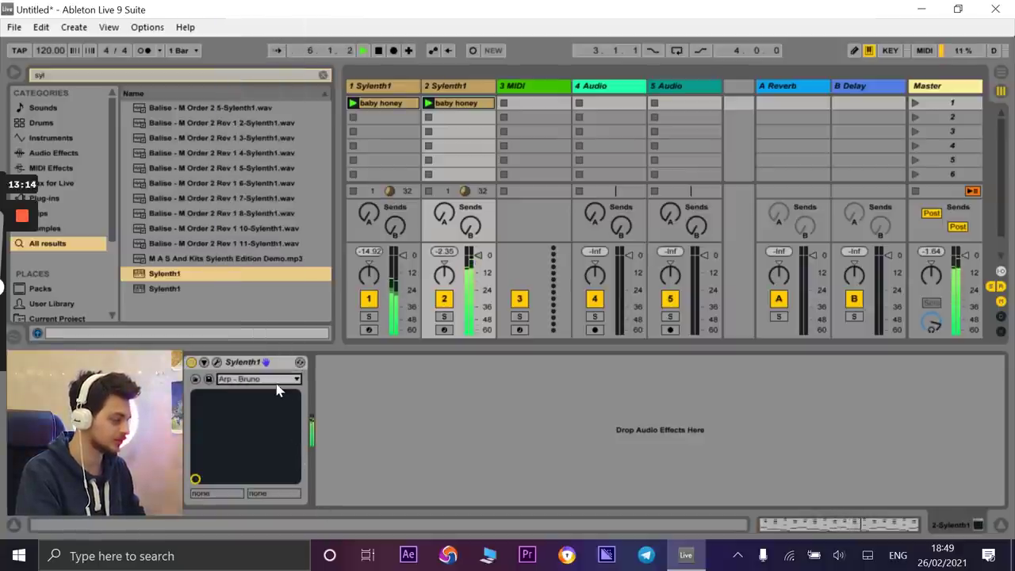
{"action": "scroll", "coordinate": [277, 389], "scroll_direction": "down", "scroll_amount": 4}
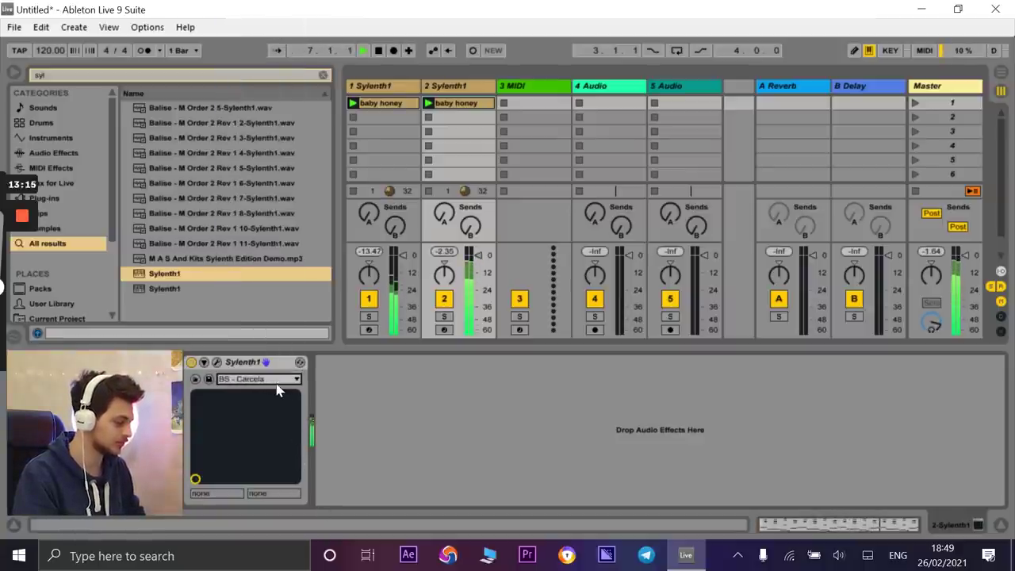
{"action": "scroll", "coordinate": [277, 388], "scroll_direction": "down", "scroll_amount": 10}
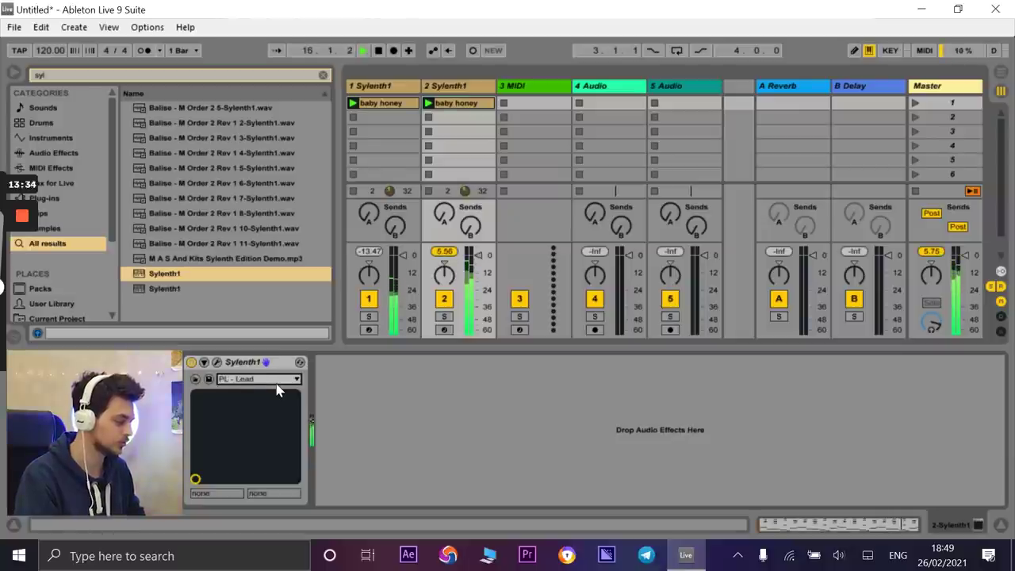
{"action": "scroll", "coordinate": [277, 388], "scroll_direction": "up", "scroll_amount": 1}
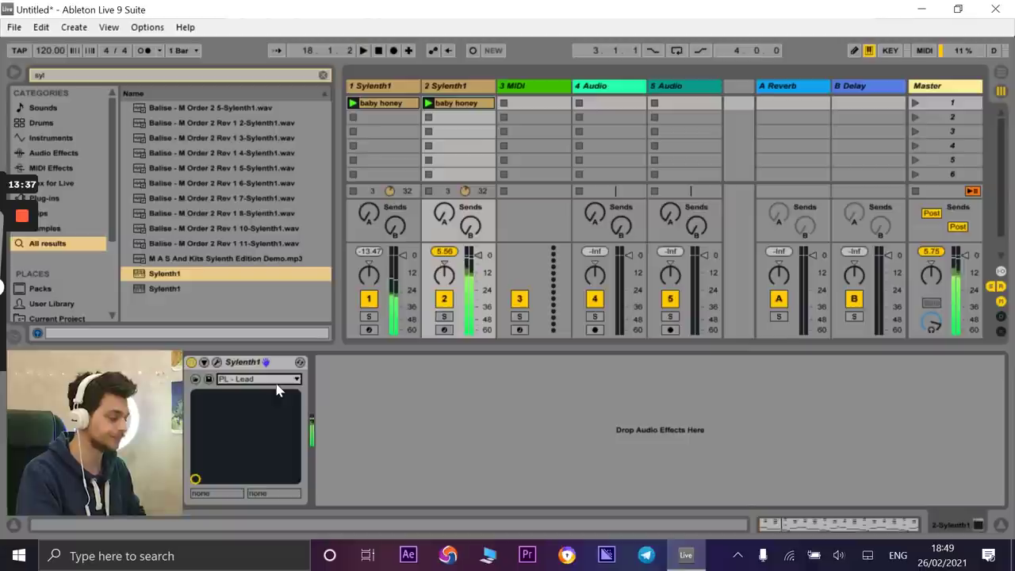
- Find the Impulse instrument in the browser and load it onto the empty third MIDI track
{"action": "left_click", "coordinate": [540, 86]}
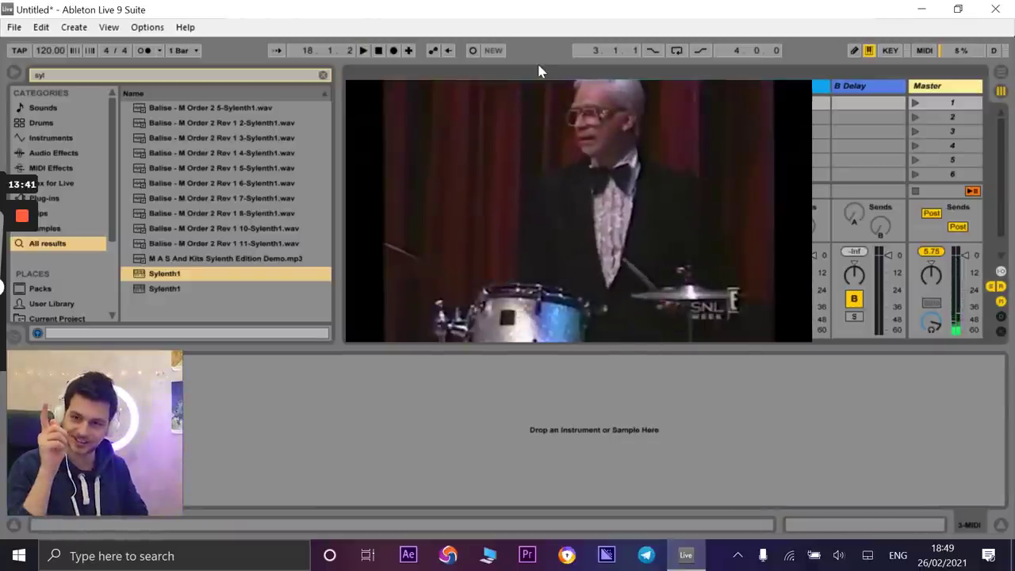
{"action": "key", "text": "ctrl+f"}
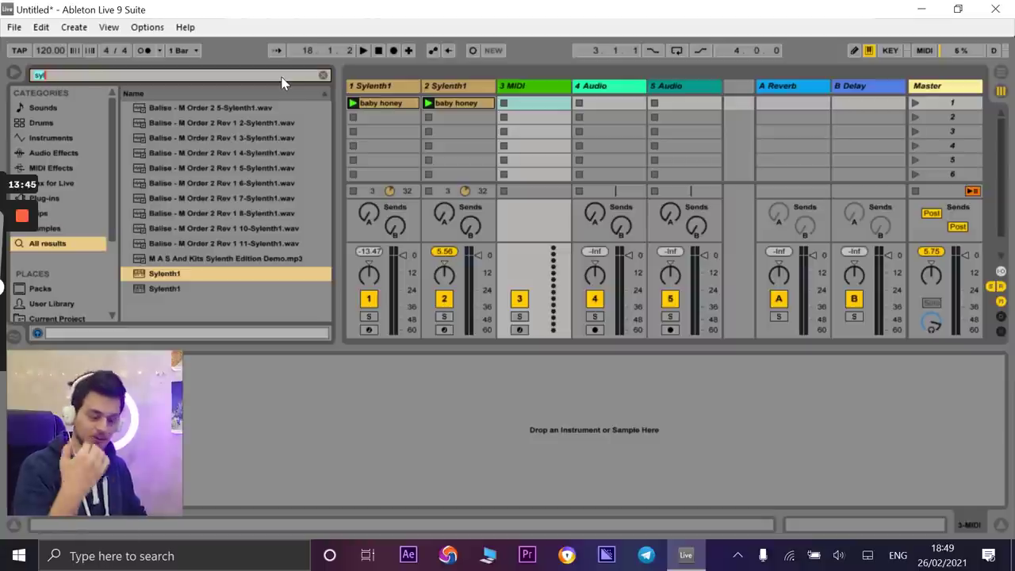
{"action": "type", "text": "imp"}
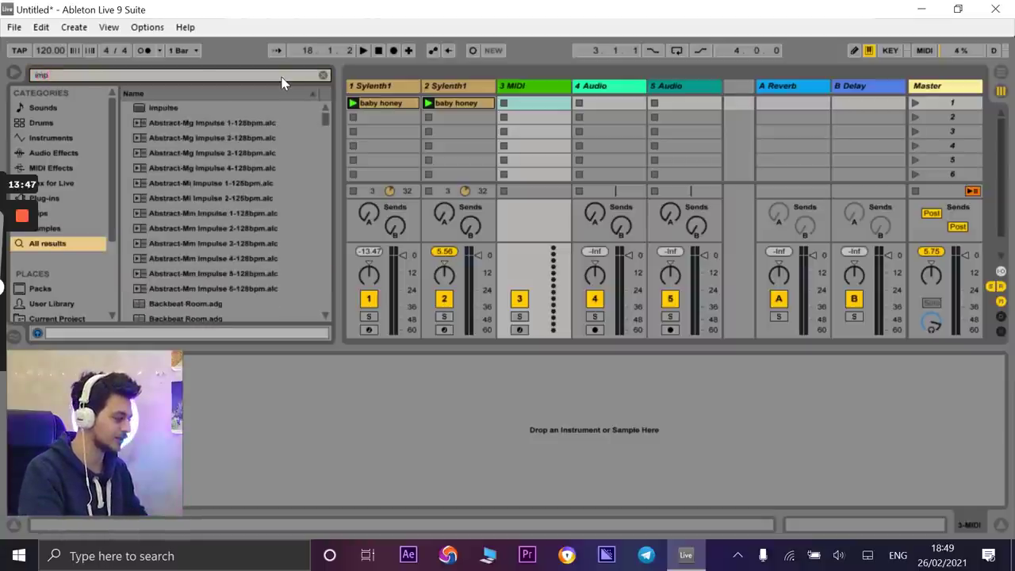
{"action": "left_click", "coordinate": [161, 111]}
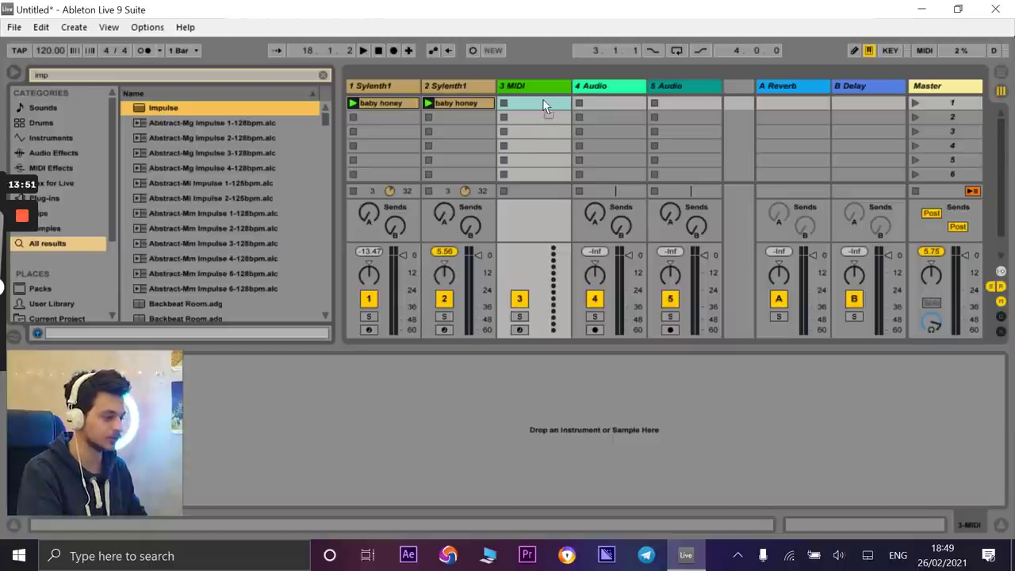
{"action": "left_click_drag", "start_coordinate": [544, 104], "coordinate": [543, 104]}
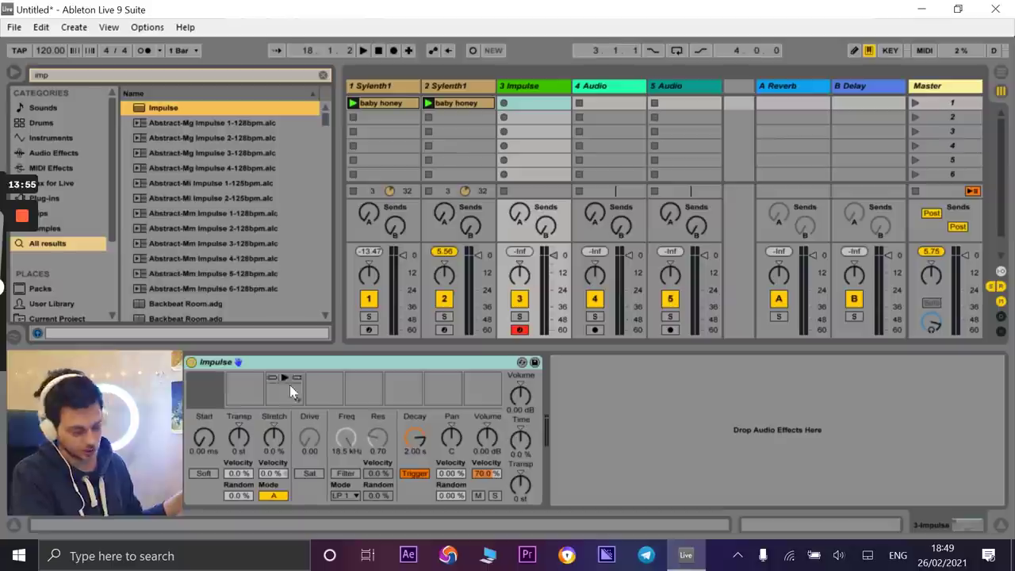
- Search for kick samples, preview several and load 01 HE Kick E.wav into Impulse's second sample slot
{"action": "left_click", "coordinate": [209, 75]}
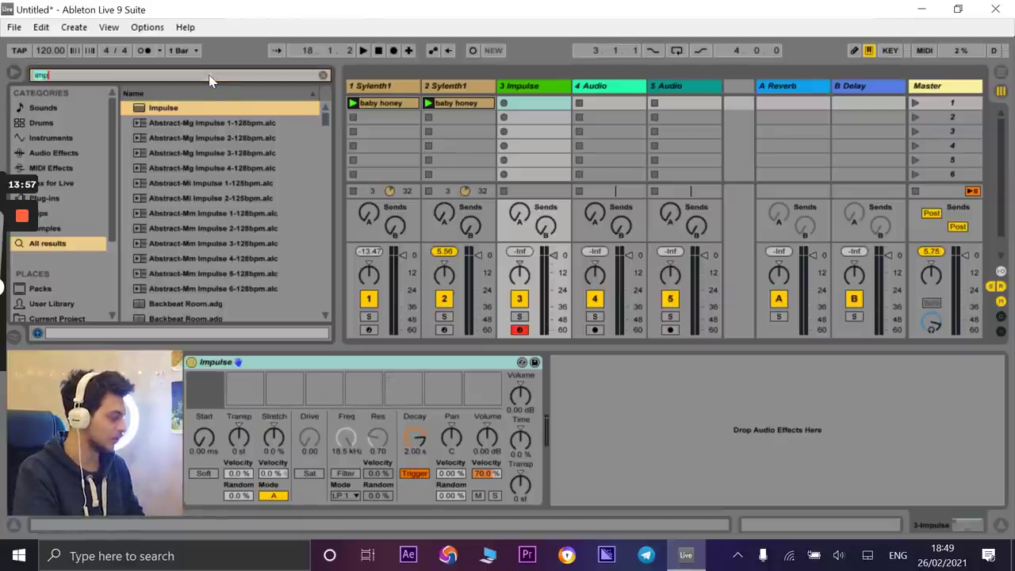
{"action": "key", "text": "BackSpace"}
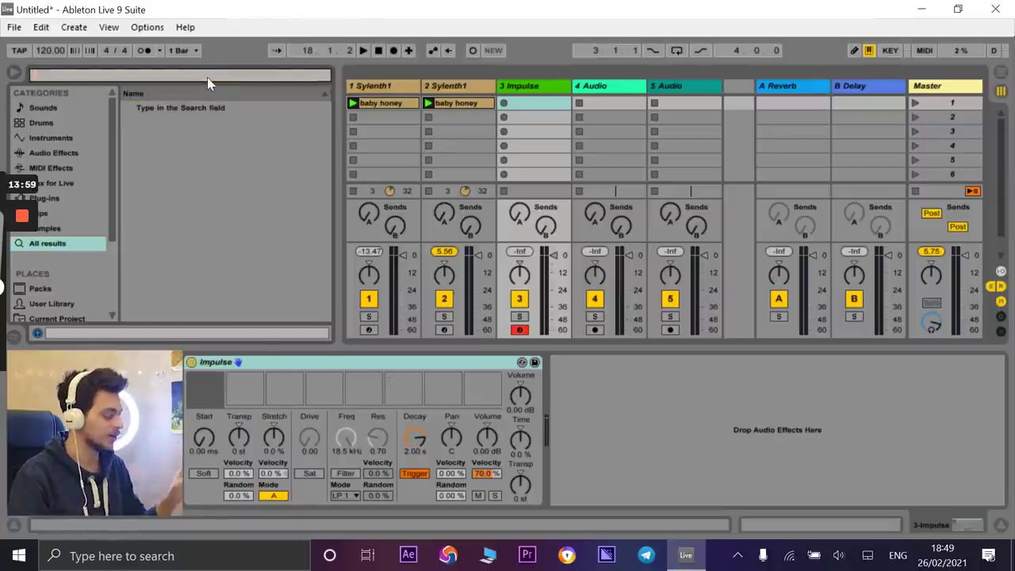
{"action": "type", "text": "kick"}
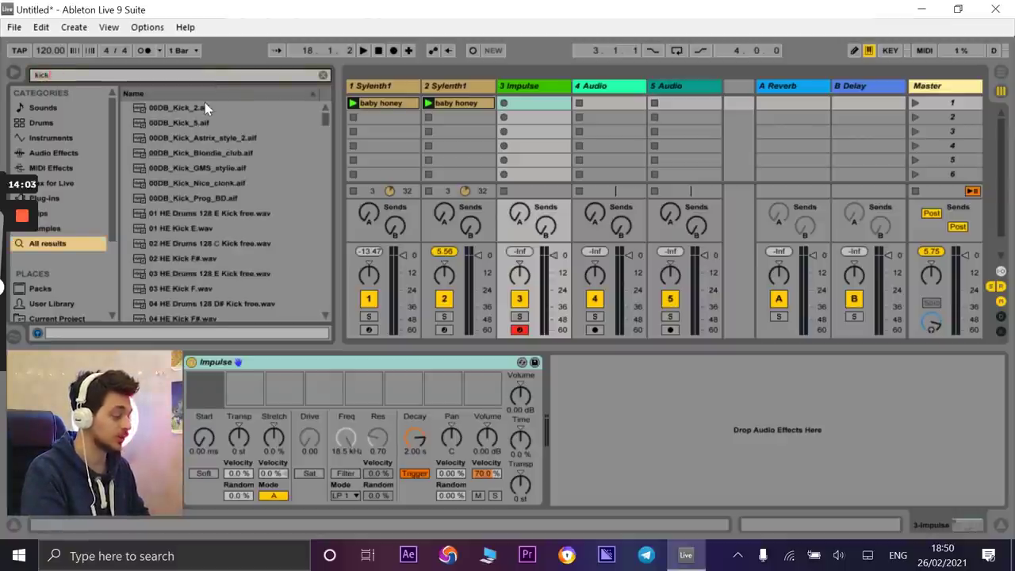
{"action": "left_click", "coordinate": [205, 104]}
{"action": "left_click", "coordinate": [195, 228]}
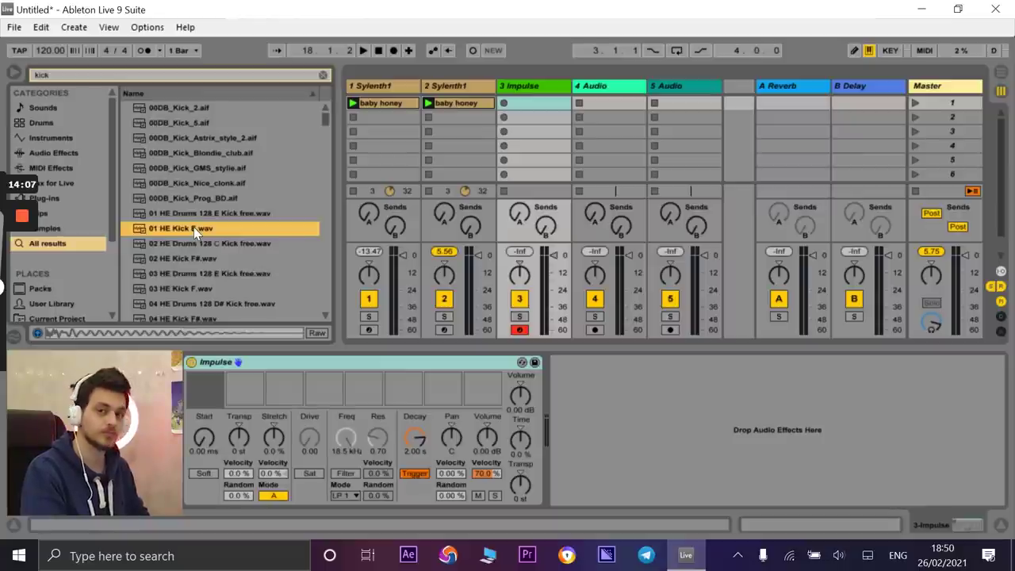
{"action": "left_click", "coordinate": [193, 258]}
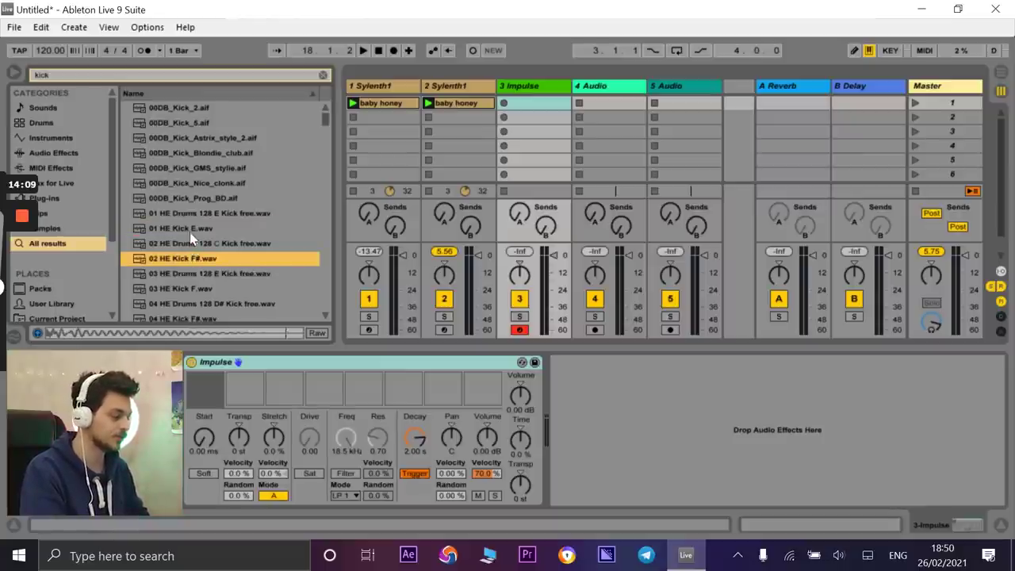
{"action": "left_click", "coordinate": [191, 229]}
{"action": "left_click", "coordinate": [192, 290]}
{"action": "left_click", "coordinate": [190, 229]}
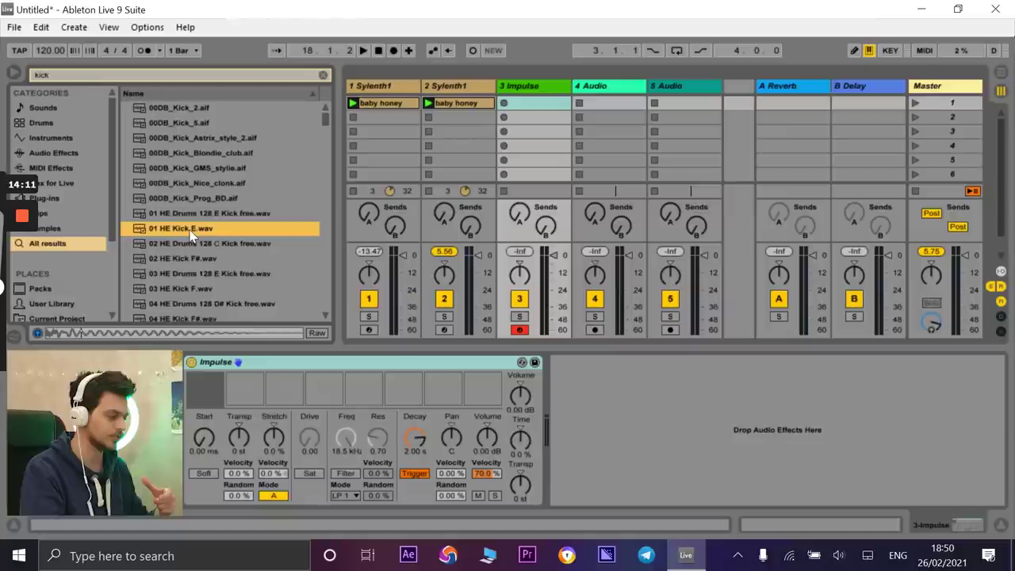
{"action": "left_click_drag", "start_coordinate": [192, 230], "coordinate": [242, 379]}
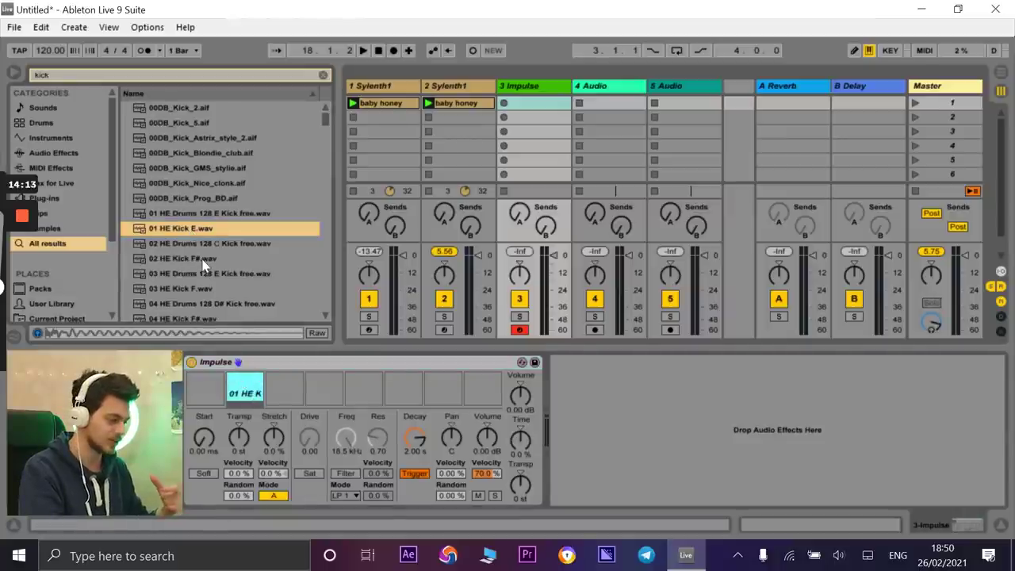
- Compare the HE Kick samples by previewing 01 HE Kick E, 02 HE Kick F#, 03 HE Kick F and 04 HE Kick F#
{"action": "left_click", "coordinate": [200, 261]}
{"action": "left_click", "coordinate": [200, 289]}
{"action": "left_click", "coordinate": [196, 317]}
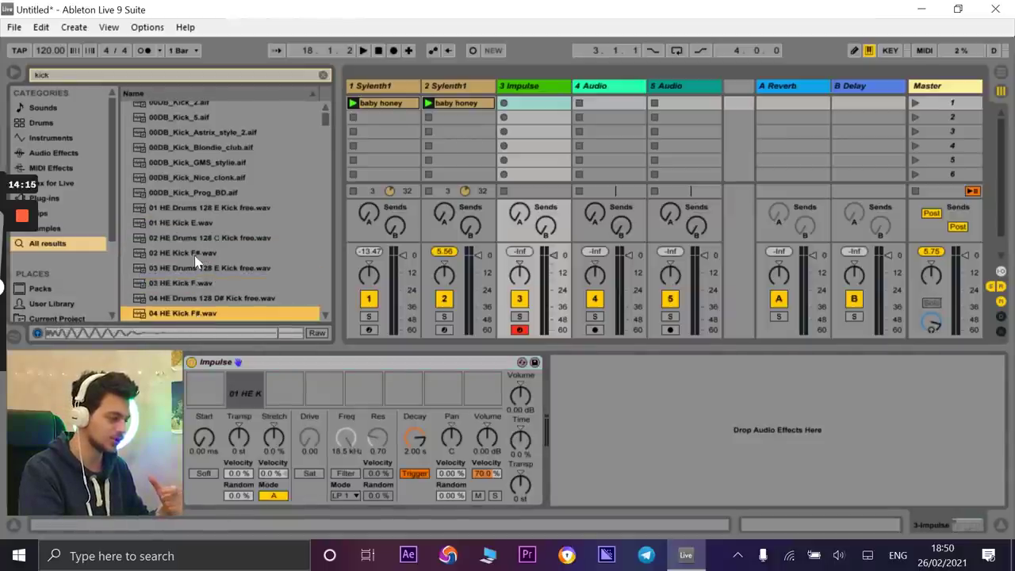
{"action": "left_click", "coordinate": [197, 226]}
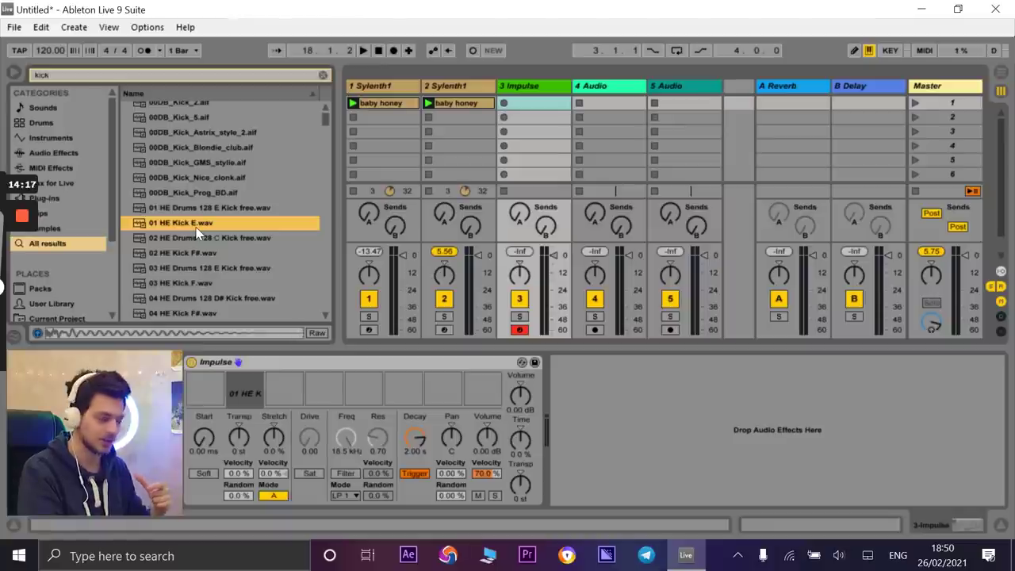
{"action": "left_click", "coordinate": [191, 256]}
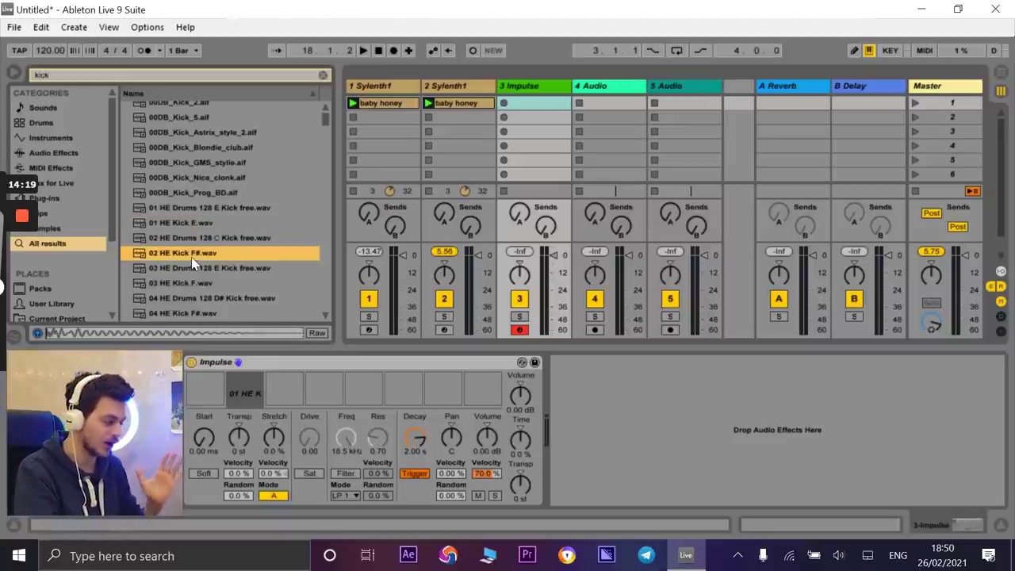
{"action": "left_click", "coordinate": [188, 314]}
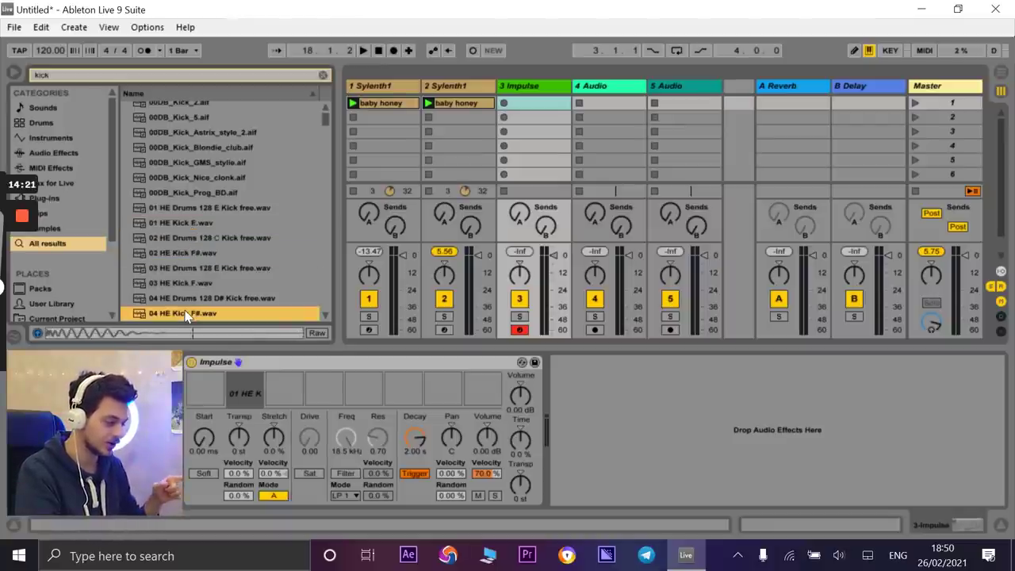
{"action": "left_click", "coordinate": [197, 225]}
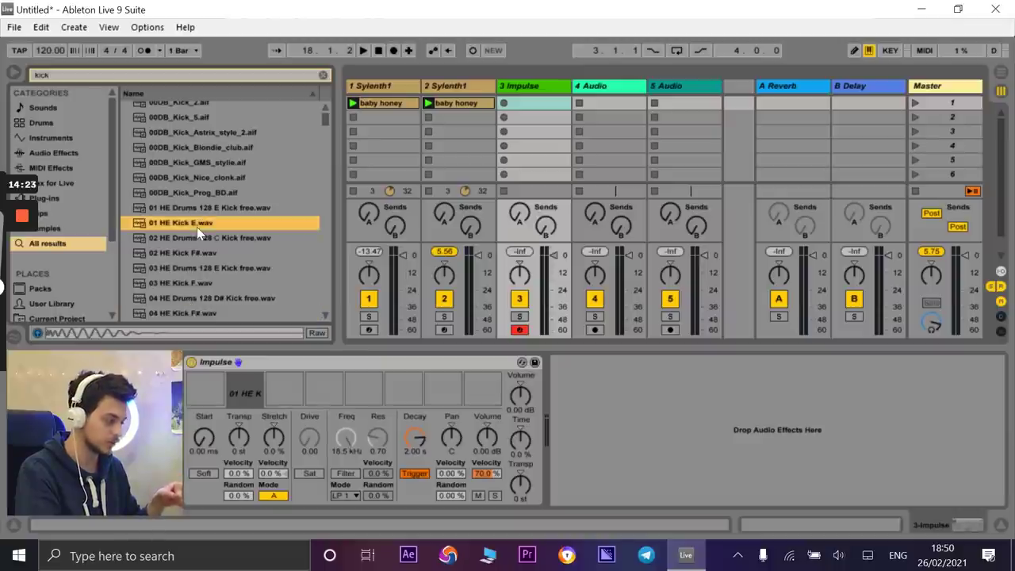
{"action": "left_click", "coordinate": [200, 312]}
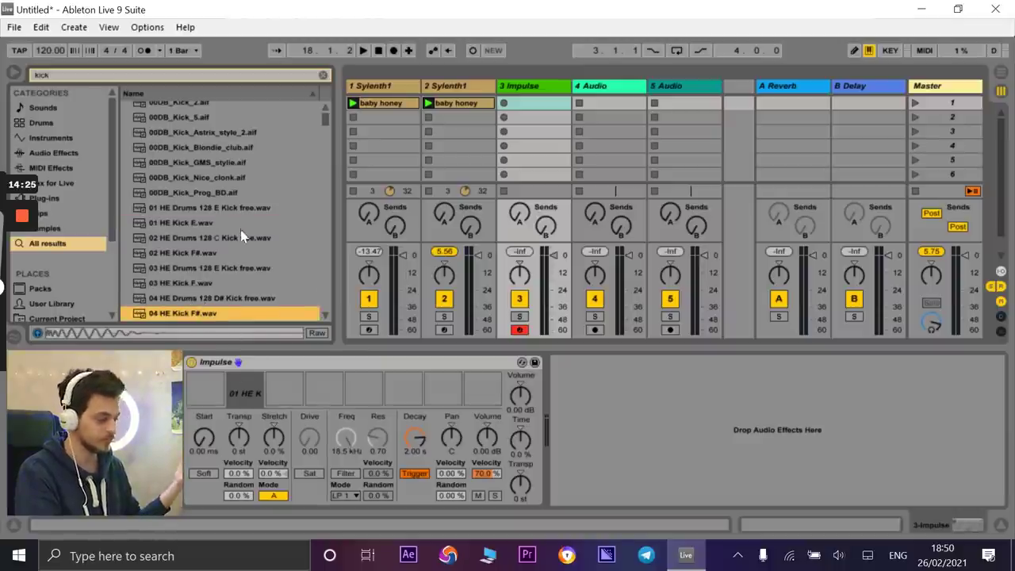
- Search the browser for clap samples and preview the HE Snares & Claps files from 03 to 08
{"action": "left_click", "coordinate": [228, 73]}
{"action": "type", "text": "clap"}
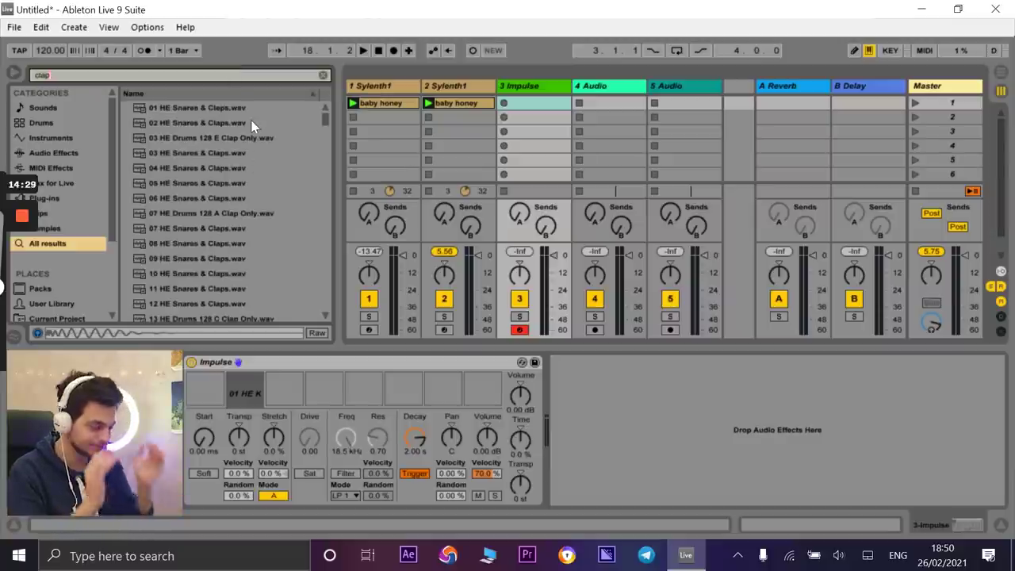
{"action": "left_click", "coordinate": [243, 158]}
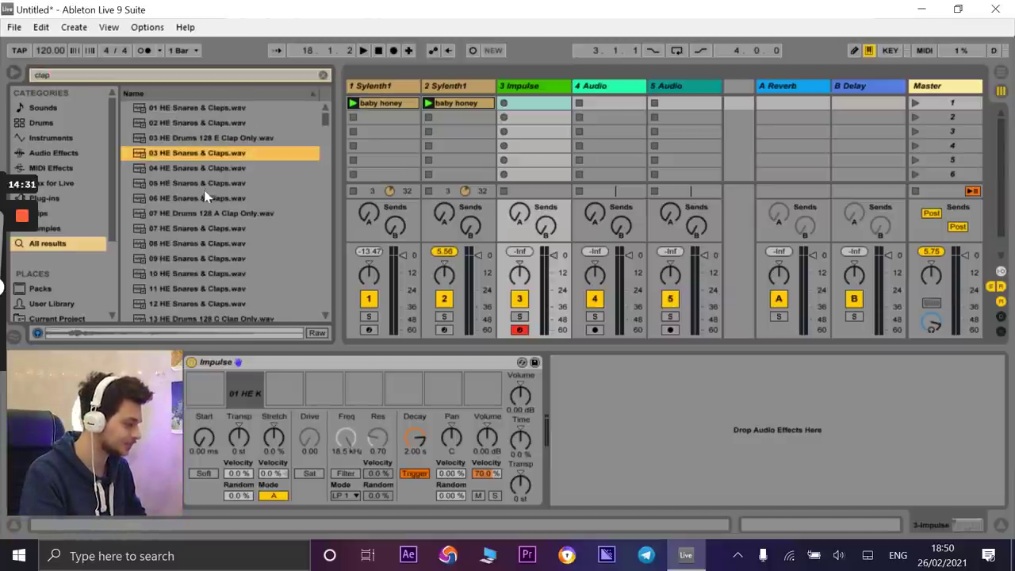
{"action": "key", "text": "Down"}
{"action": "key", "text": "Down"}
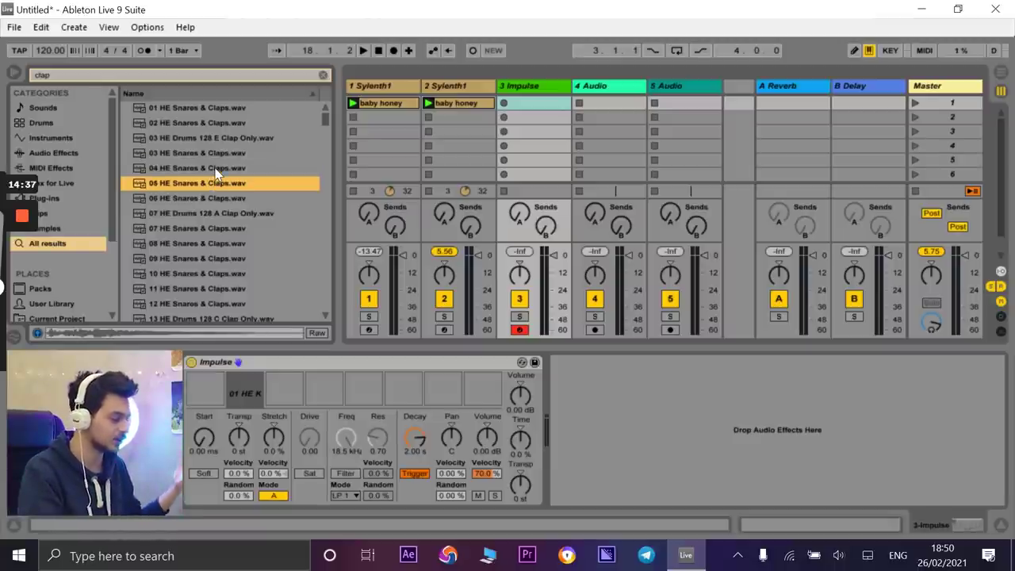
{"action": "left_click", "coordinate": [211, 198]}
{"action": "left_click", "coordinate": [200, 230]}
{"action": "left_click", "coordinate": [195, 243]}
- Preview the first few clap samples again and load 03 HE Snares & Claps.wav into Impulse's third sample slot
{"action": "left_click", "coordinate": [212, 152]}
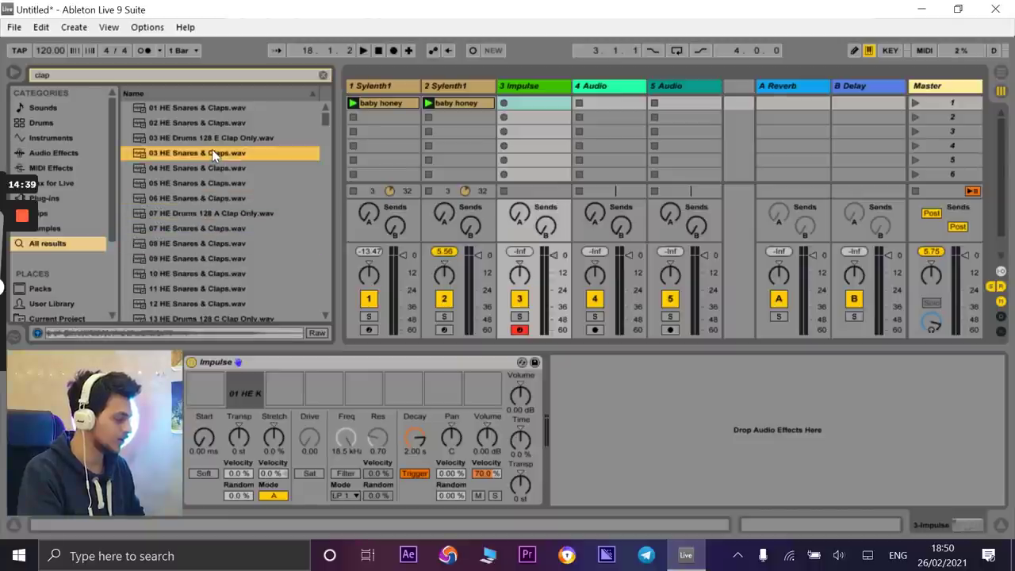
{"action": "key", "text": "Down"}
{"action": "key", "text": "Down"}
{"action": "key", "text": "Down"}
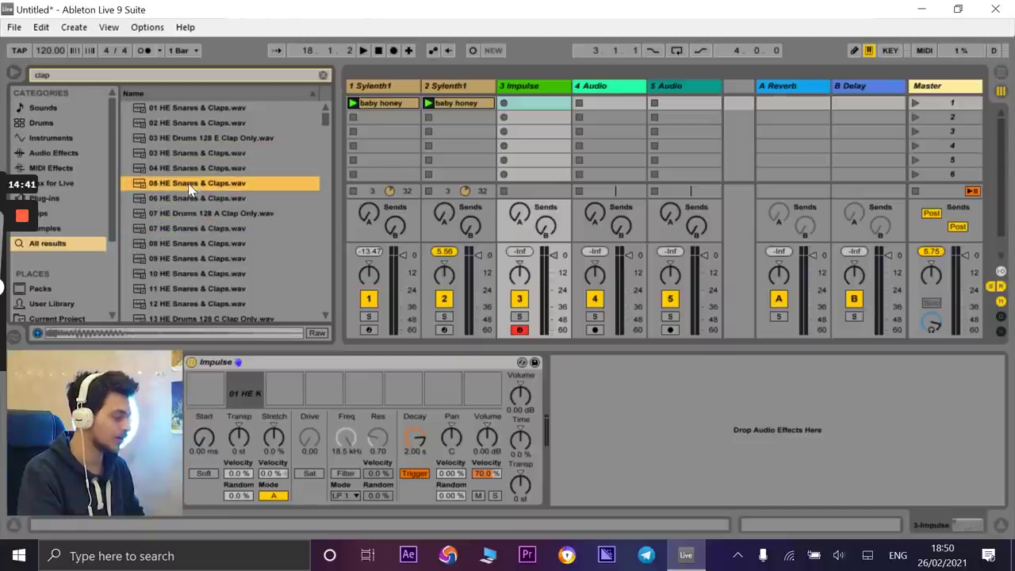
{"action": "key", "text": "Up"}
{"action": "left_click_drag", "start_coordinate": [193, 157], "coordinate": [285, 386]}
- Preview further clap samples and load 09 HE Snares & Claps.wav into Impulse's fourth sample slot
{"action": "left_click", "coordinate": [232, 295]}
{"action": "key", "text": "Down"}
{"action": "key", "text": "Up"}
{"action": "key", "text": "Up"}
{"action": "key", "text": "Up"}
{"action": "key", "text": "Up"}
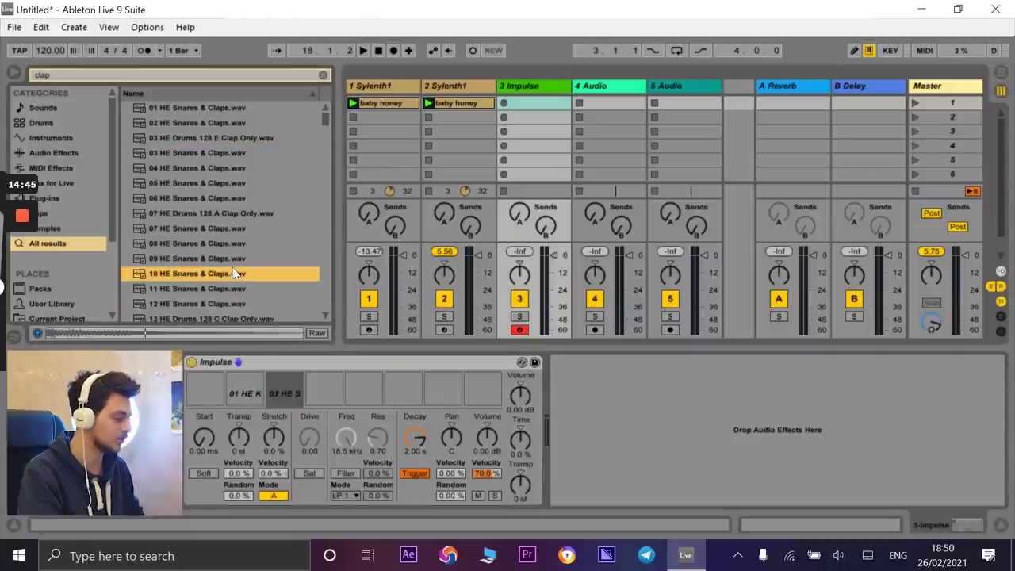
{"action": "left_click_drag", "start_coordinate": [221, 265], "coordinate": [226, 275]}
{"action": "left_click_drag", "start_coordinate": [310, 379], "coordinate": [322, 387]}
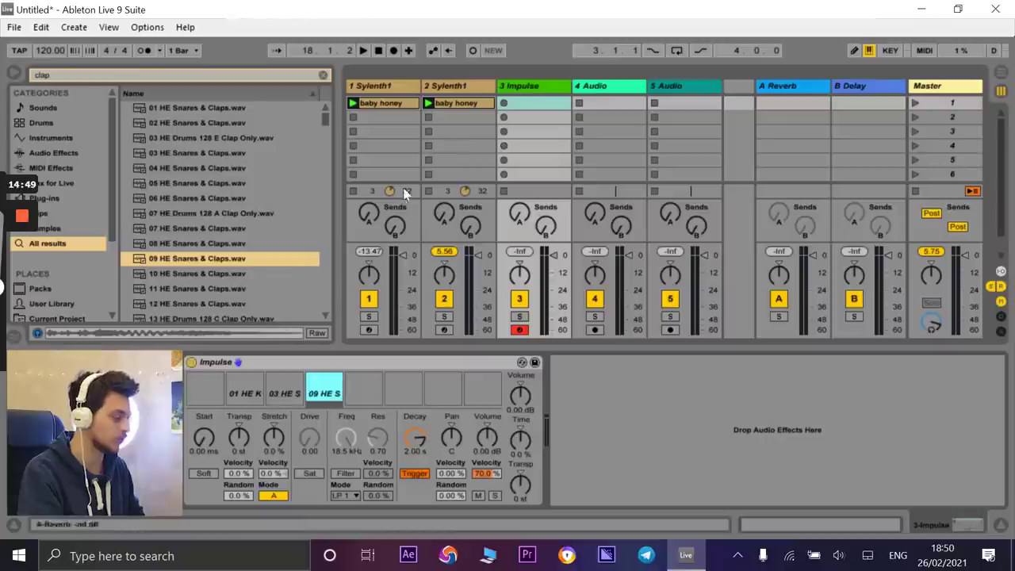
- Create a MIDI clip in the Impulse track's first slot and place an 01 HE Kick E note on each of the four beats
{"action": "double_click", "coordinate": [527, 101]}
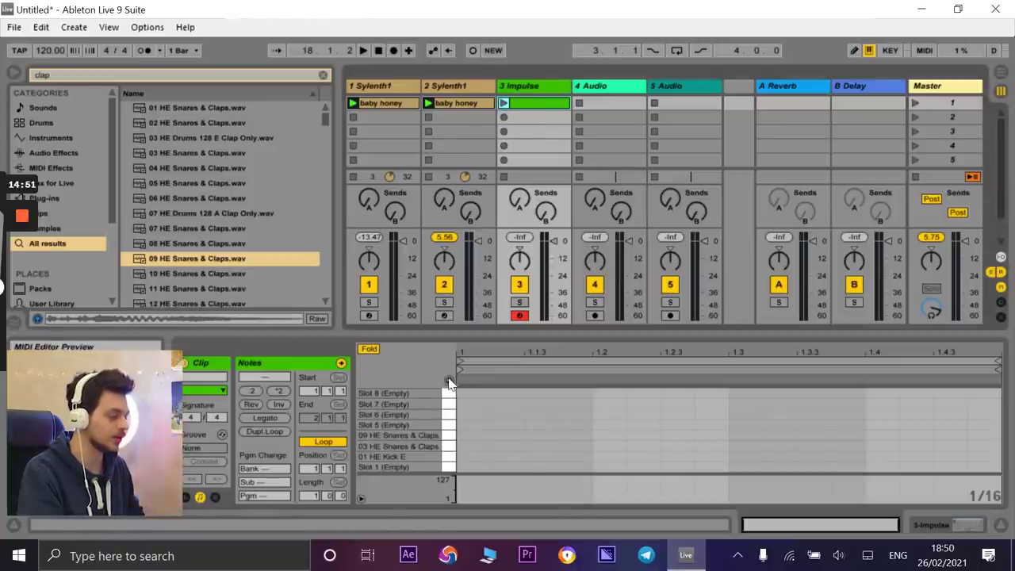
{"action": "double_click", "coordinate": [462, 458]}
{"action": "double_click", "coordinate": [616, 457]}
{"action": "double_click", "coordinate": [758, 457]}
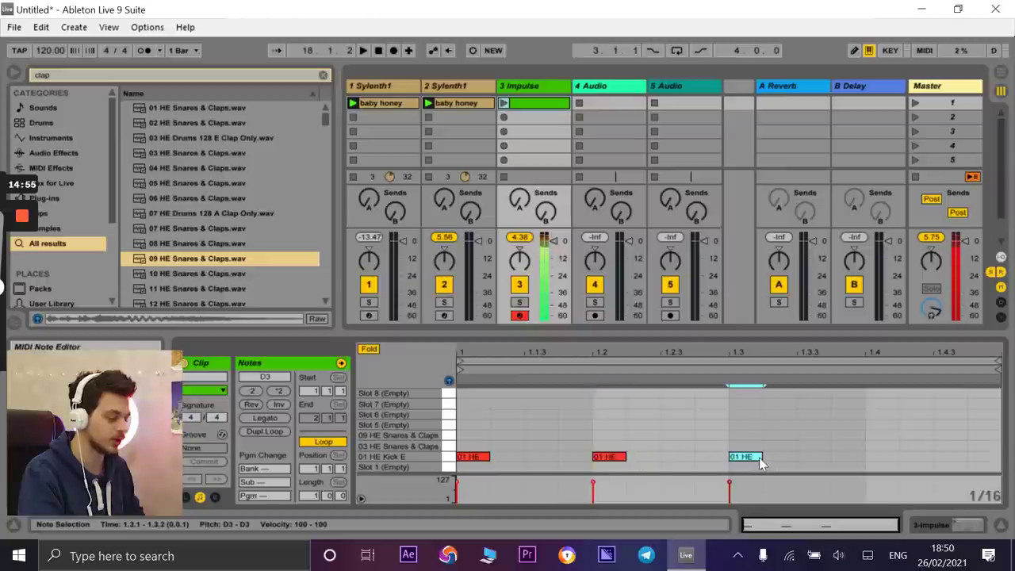
{"action": "double_click", "coordinate": [878, 457]}
- Add 03 HE Snares & Claps notes on beats 2 and 4 of the Impulse clip and play it back
{"action": "double_click", "coordinate": [882, 446]}
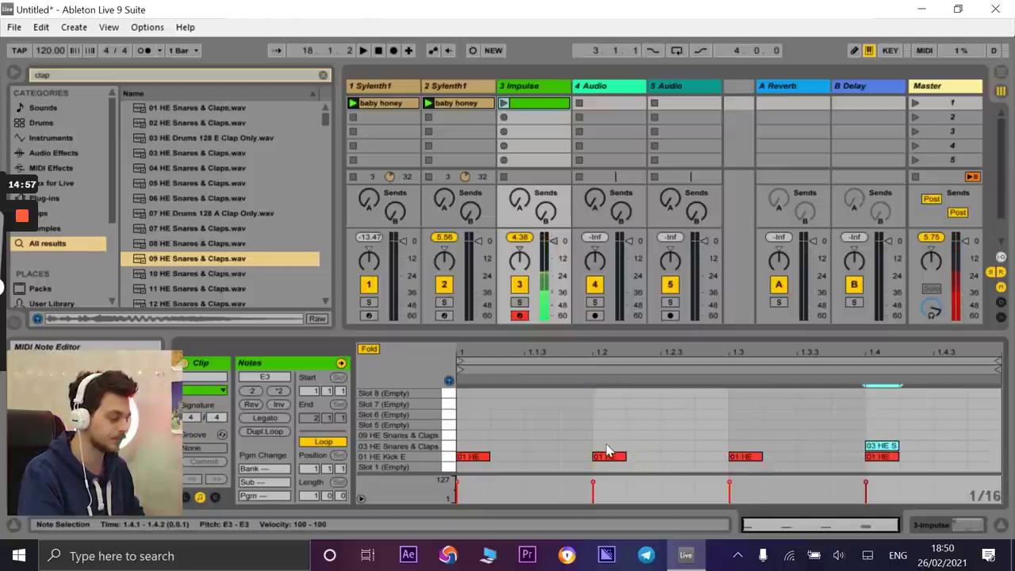
{"action": "left_click", "coordinate": [625, 381]}
{"action": "double_click", "coordinate": [612, 446]}
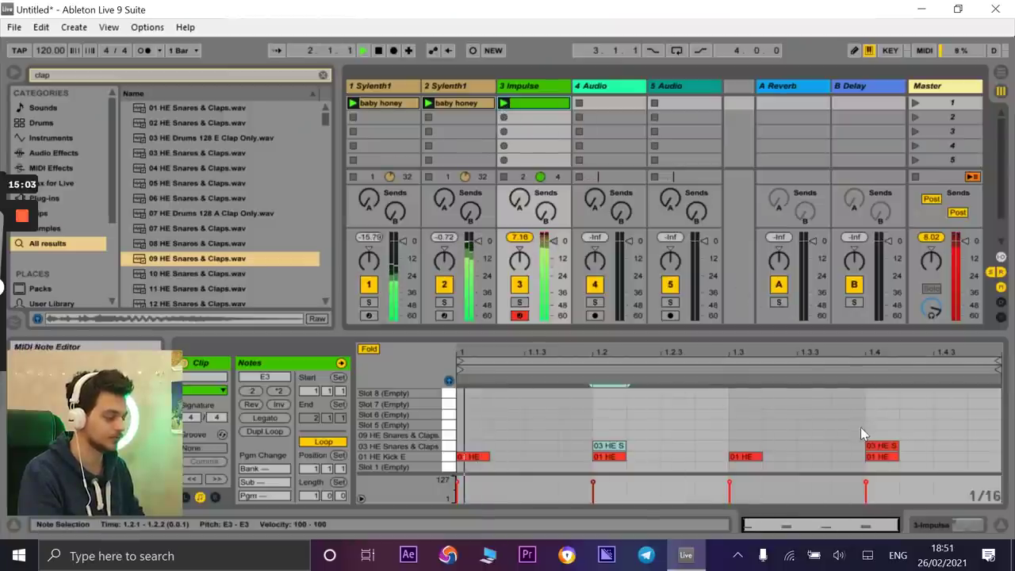
{"action": "mouse_move", "coordinate": [623, 450]}
{"action": "left_mouse_down"}
{"action": "mouse_move", "coordinate": [623, 439]}
{"action": "mouse_move", "coordinate": [609, 446]}
{"action": "left_mouse_up"}
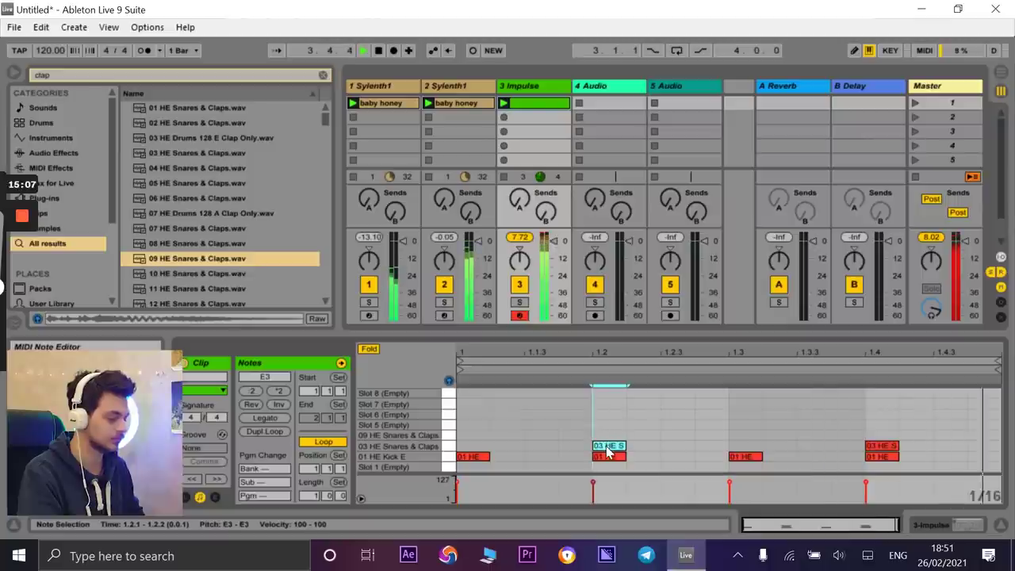
- Add 09 HE Snares & Claps notes at 1.3.3 and 1.4 in the Impulse clip
{"action": "double_click", "coordinate": [811, 448]}
{"action": "key", "text": "Up"}
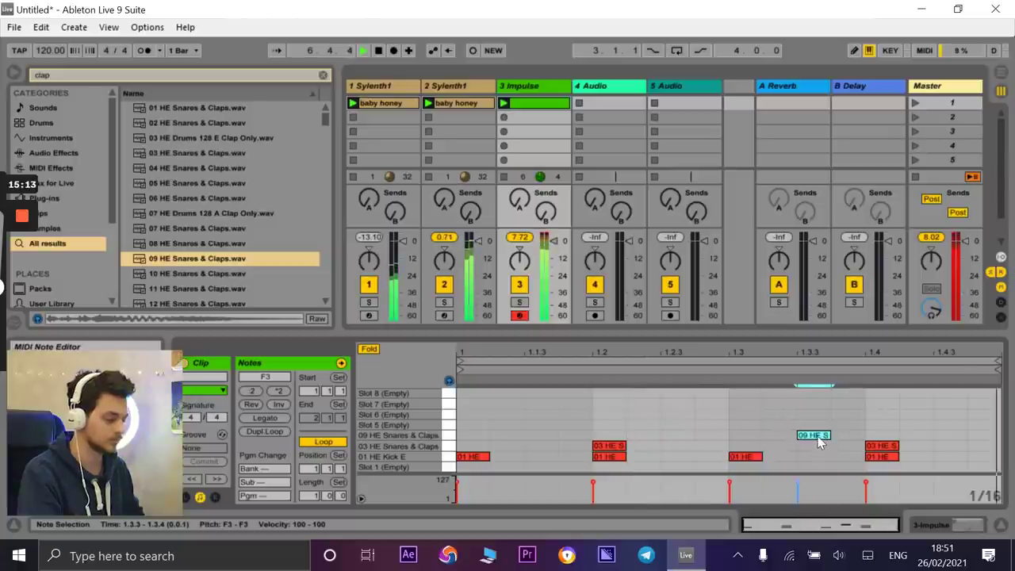
{"action": "double_click", "coordinate": [877, 436]}
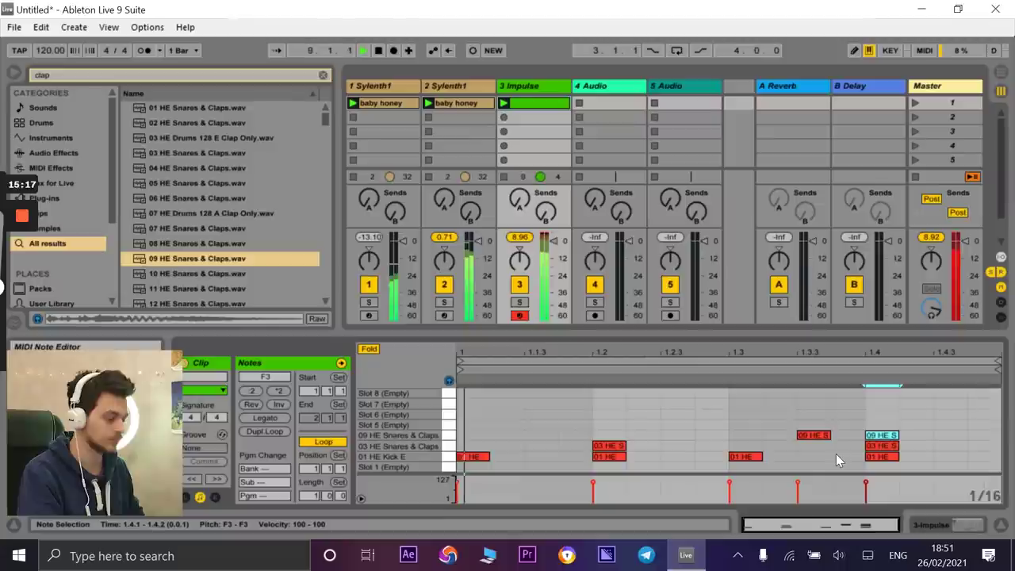
- Set the velocities of the 09 HE Snares & Claps notes to 63 at 1.3.3 and 70 at 1.4, and stop playback
{"action": "mouse_move", "coordinate": [801, 497]}
{"action": "left_mouse_down"}
{"action": "mouse_move", "coordinate": [801, 472]}
{"action": "mouse_move", "coordinate": [800, 493]}
{"action": "left_mouse_up"}
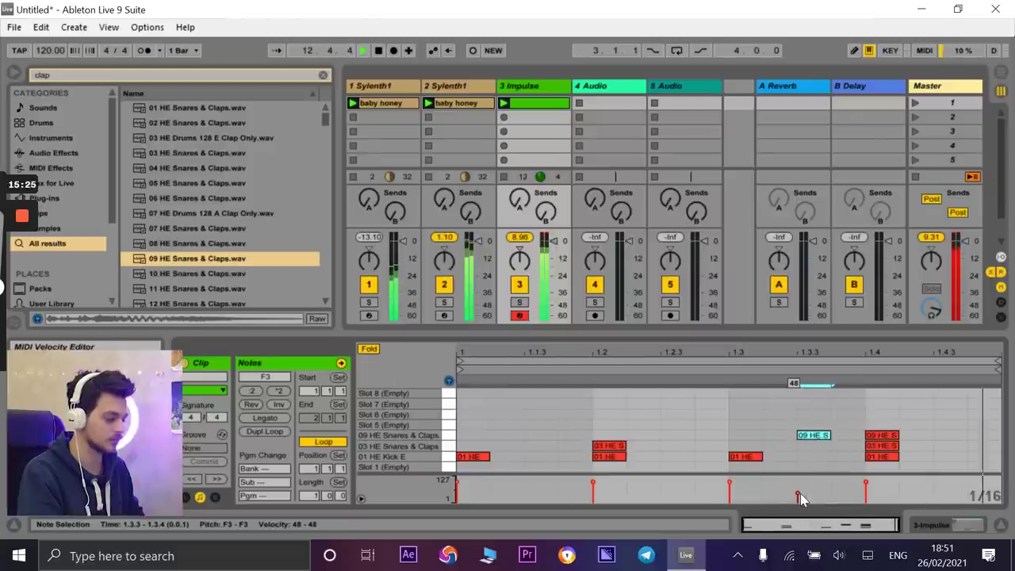
{"action": "left_click_drag", "start_coordinate": [801, 492], "coordinate": [798, 497]}
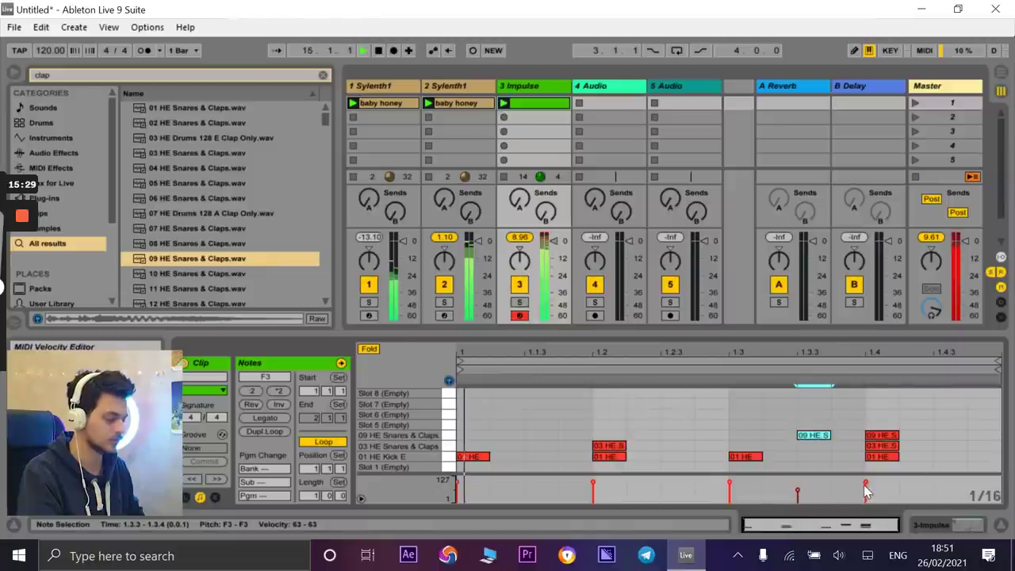
{"action": "left_click", "coordinate": [879, 437]}
{"action": "left_click_drag", "start_coordinate": [867, 483], "coordinate": [867, 488]}
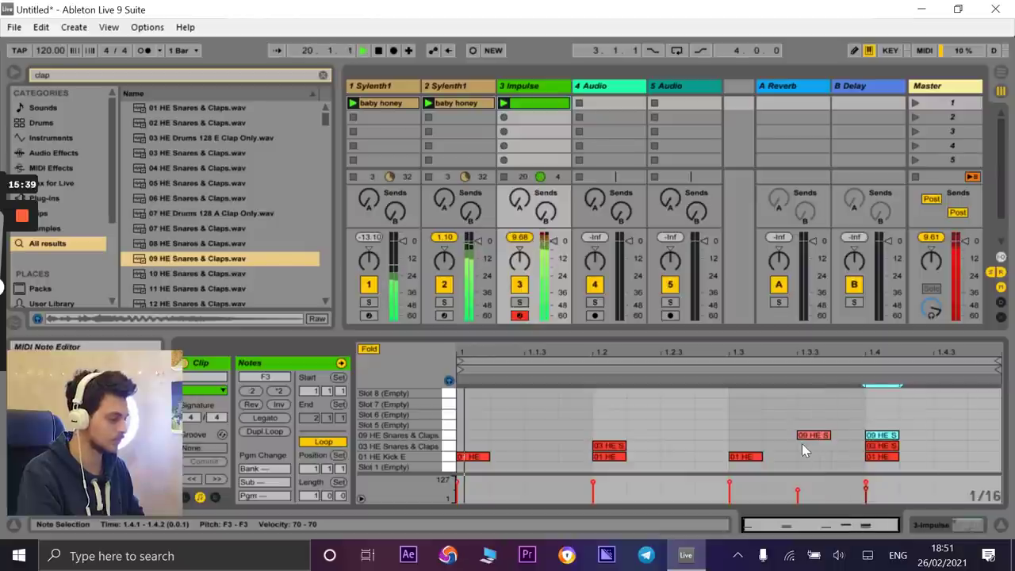
{"action": "key", "text": "space"}
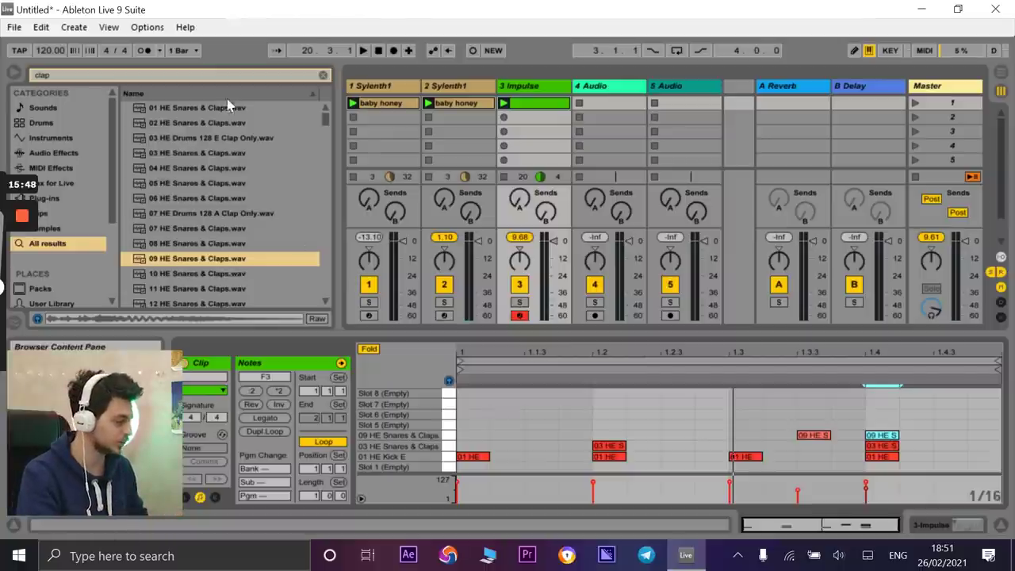
- Search the browser for "make it" and load Mastering - make it loud.adv onto the Master track
{"action": "left_click", "coordinate": [233, 80]}
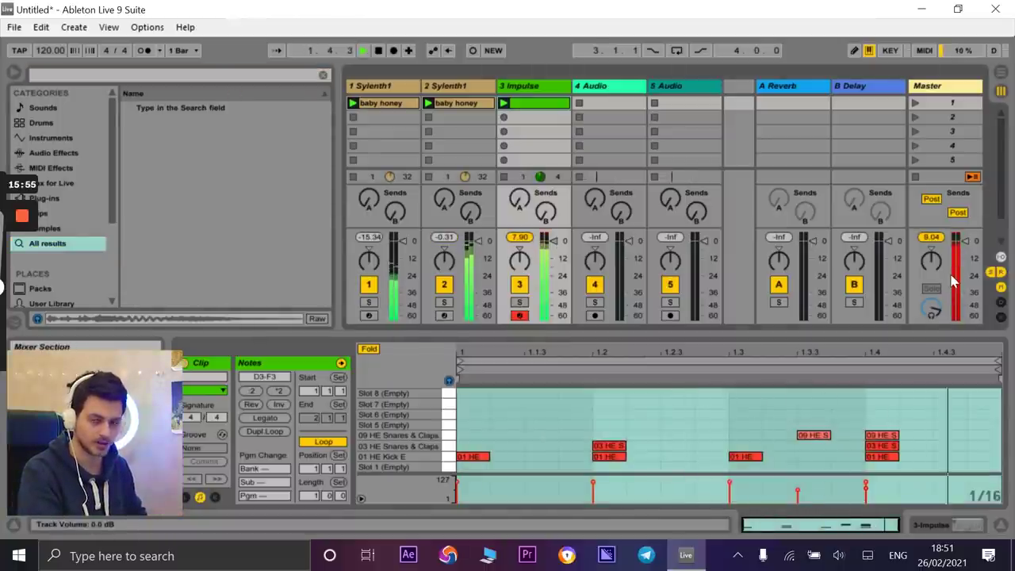
{"action": "left_click", "coordinate": [256, 78]}
{"action": "type", "text": "make it"}
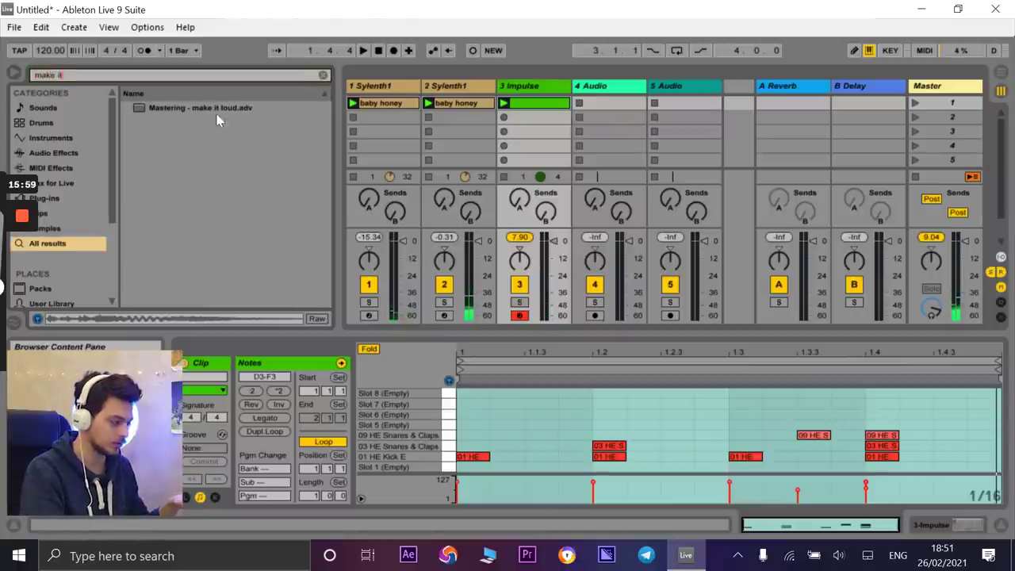
{"action": "left_click", "coordinate": [193, 106]}
{"action": "left_click", "coordinate": [875, 88]}
{"action": "left_click", "coordinate": [945, 84]}
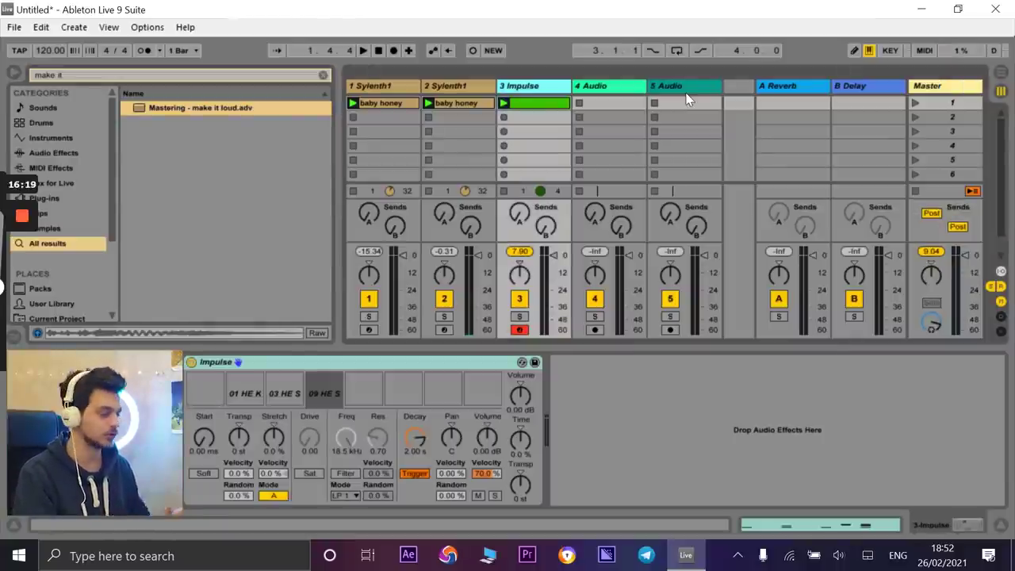
{"action": "left_click", "coordinate": [938, 88]}
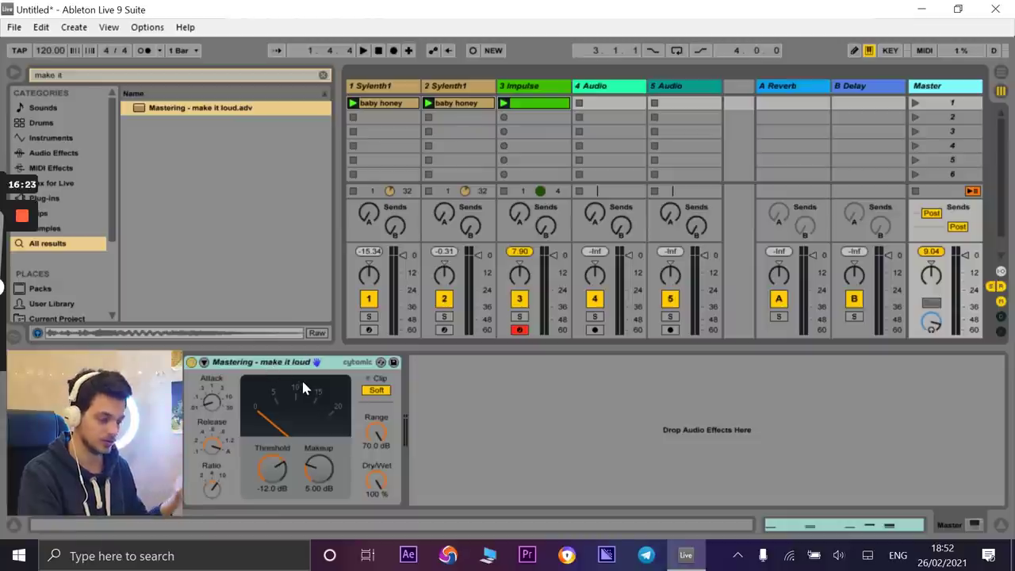
- During playback, audition Sylenth1 presets on the second track, starting from PL - OID, and settle on BS - Carcela
{"action": "left_click", "coordinate": [540, 85]}
{"action": "key", "text": "space"}
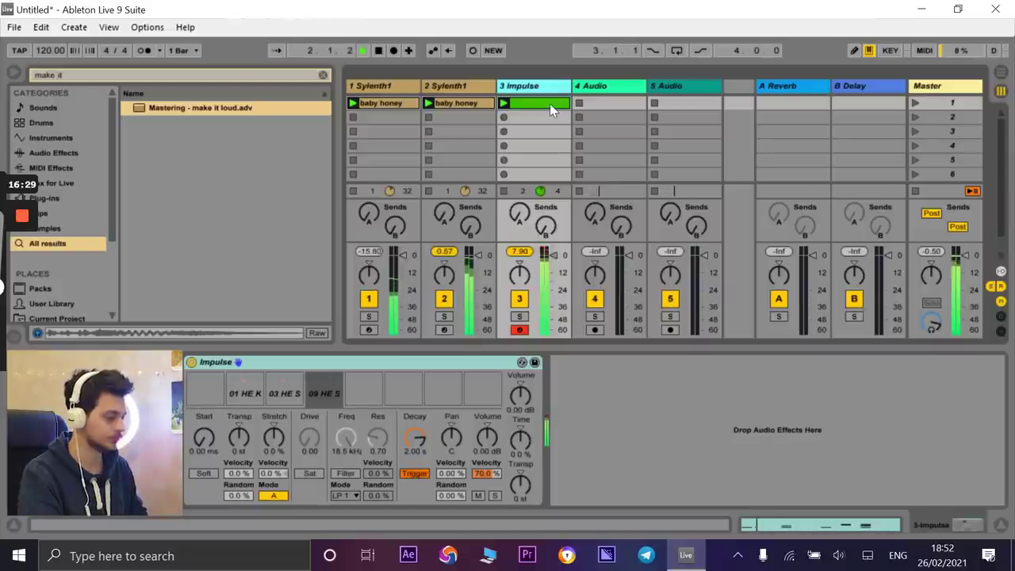
{"action": "left_click", "coordinate": [460, 102]}
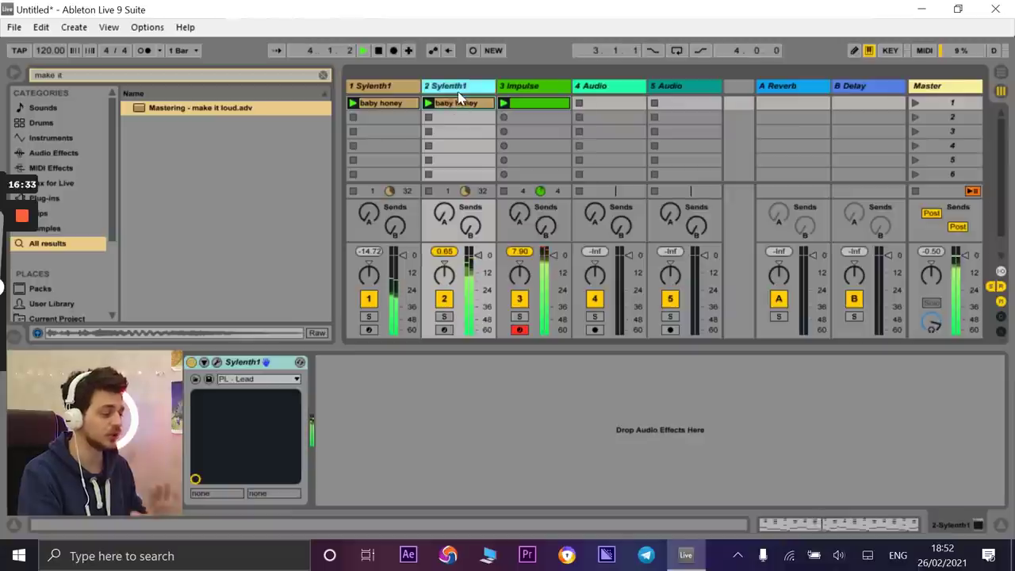
{"action": "left_click", "coordinate": [238, 380]}
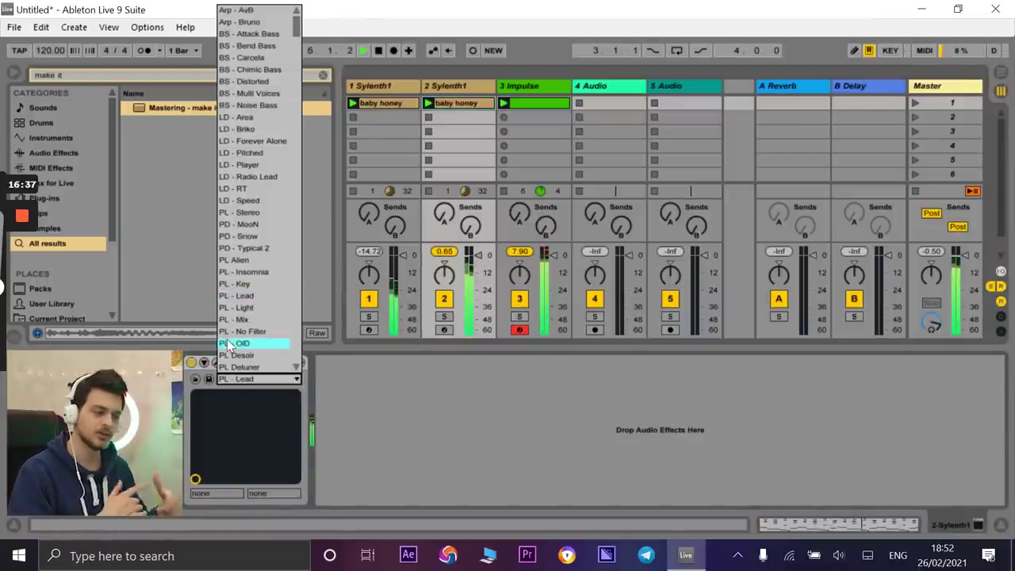
{"action": "left_click", "coordinate": [227, 340]}
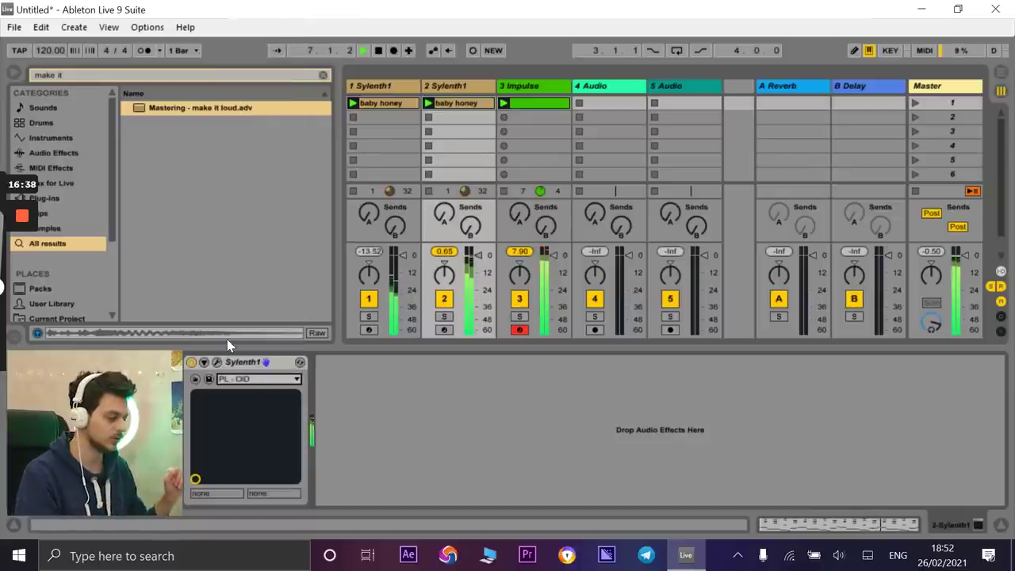
{"action": "key", "text": "Down"}
{"action": "key", "text": "Down"}
{"action": "key", "text": "Down"}
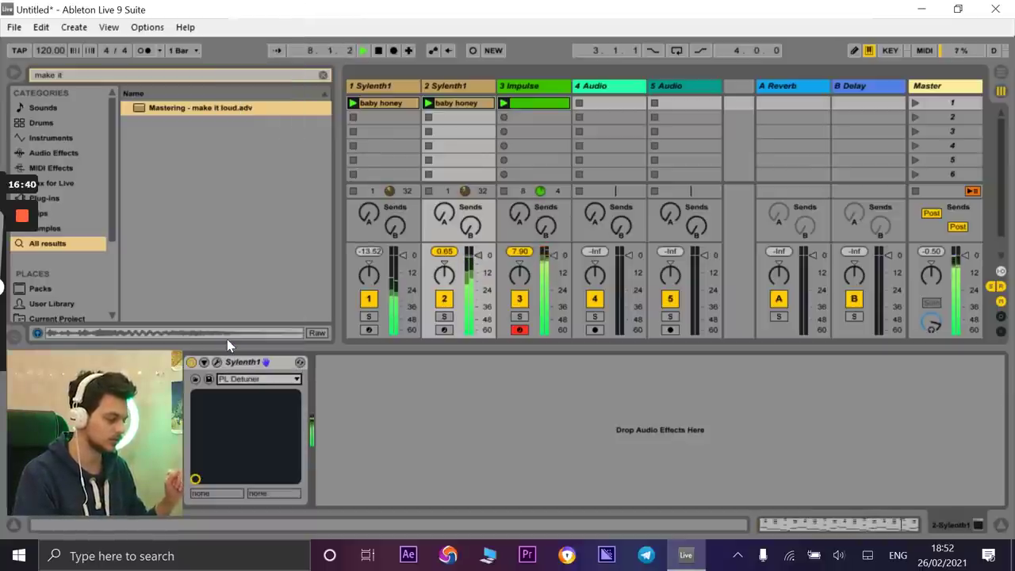
{"action": "key", "text": "Down"}
{"action": "key", "text": "Down"}
{"action": "key", "text": "Down"}
{"action": "key", "text": "Down"}
{"action": "key", "text": "Down"}
{"action": "key", "text": "Down"}
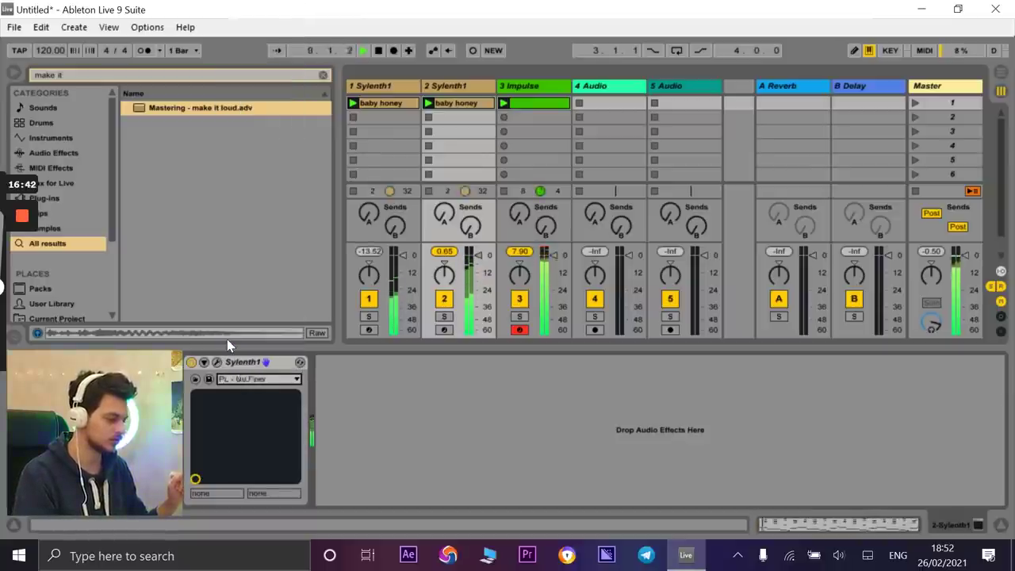
{"action": "key", "text": "Down"}
{"action": "key", "text": "Down"}
{"action": "key", "text": "Down"}
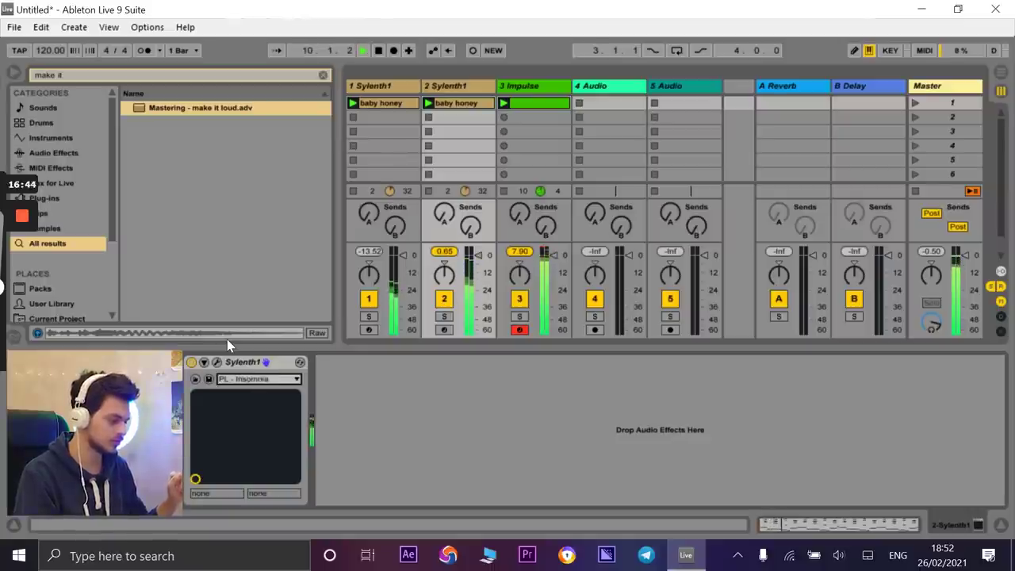
{"action": "key", "text": "Down"}
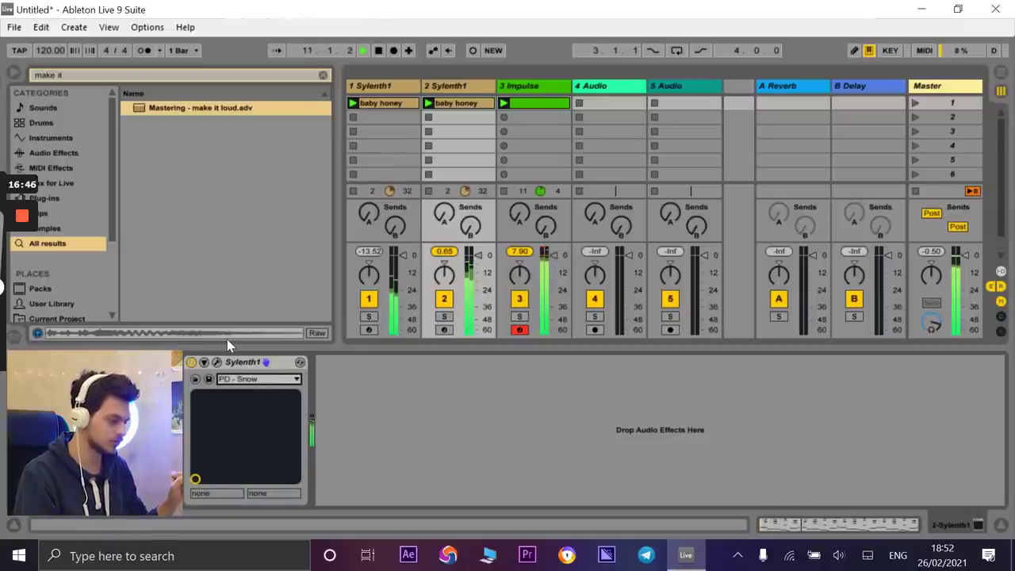
{"action": "key", "text": "Down"}
{"action": "key", "text": "Down"}
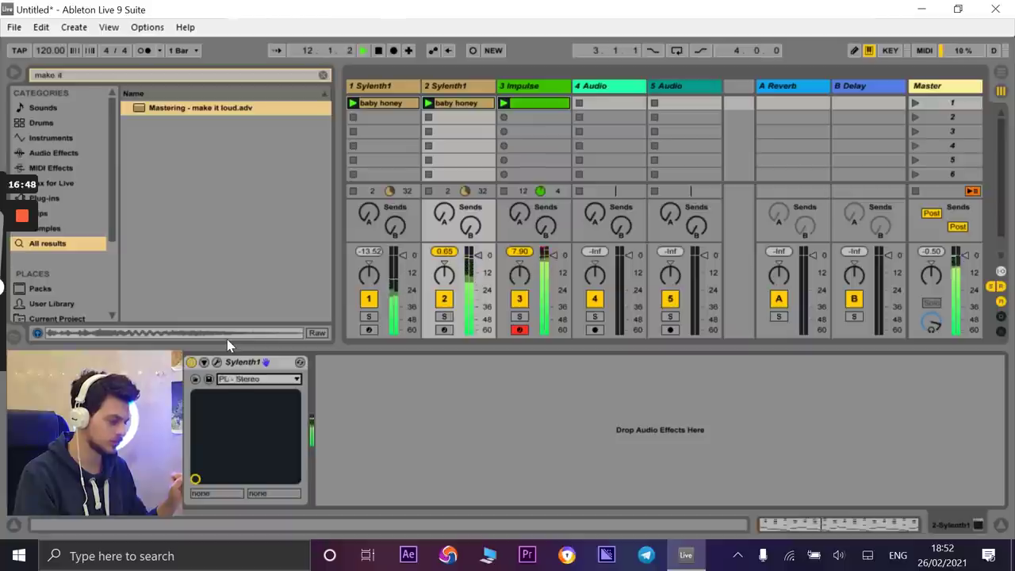
{"action": "key", "text": "Down"}
{"action": "key", "text": "Down"}
{"action": "key", "text": "Down"}
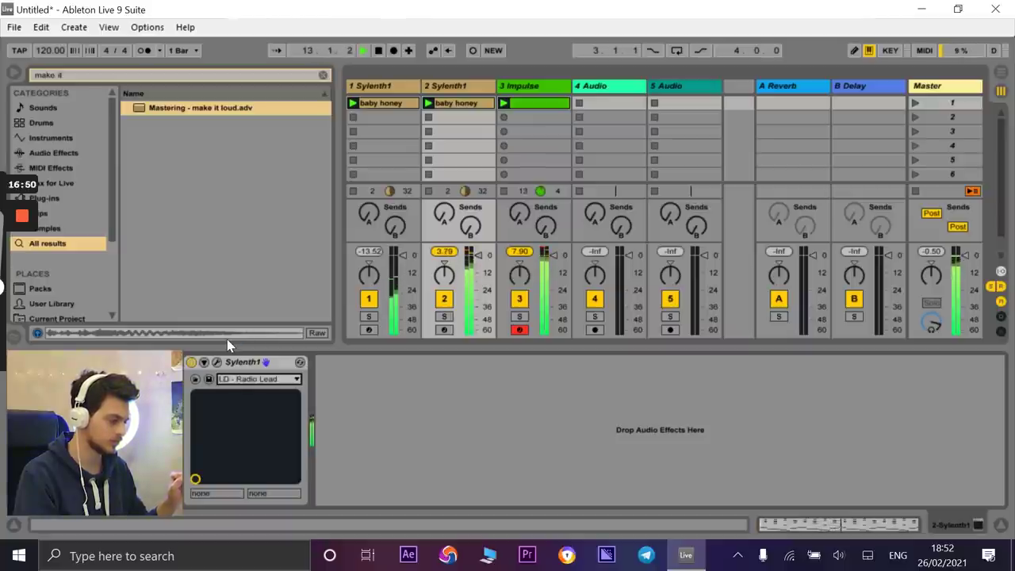
{"action": "key", "text": "Down"}
{"action": "key", "text": "Down"}
{"action": "key", "text": "Down"}
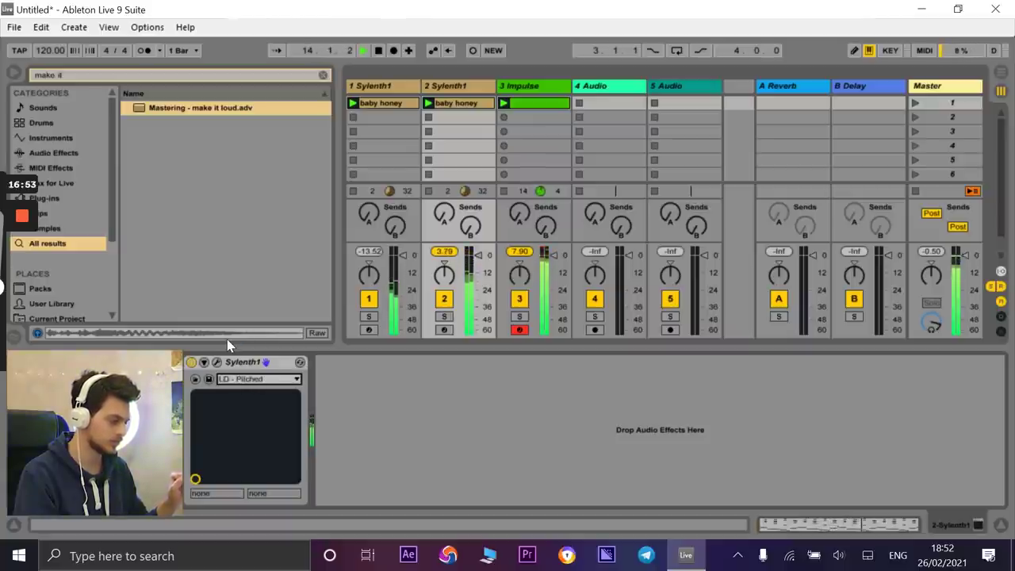
{"action": "key", "text": "Down"}
{"action": "key", "text": "Down"}
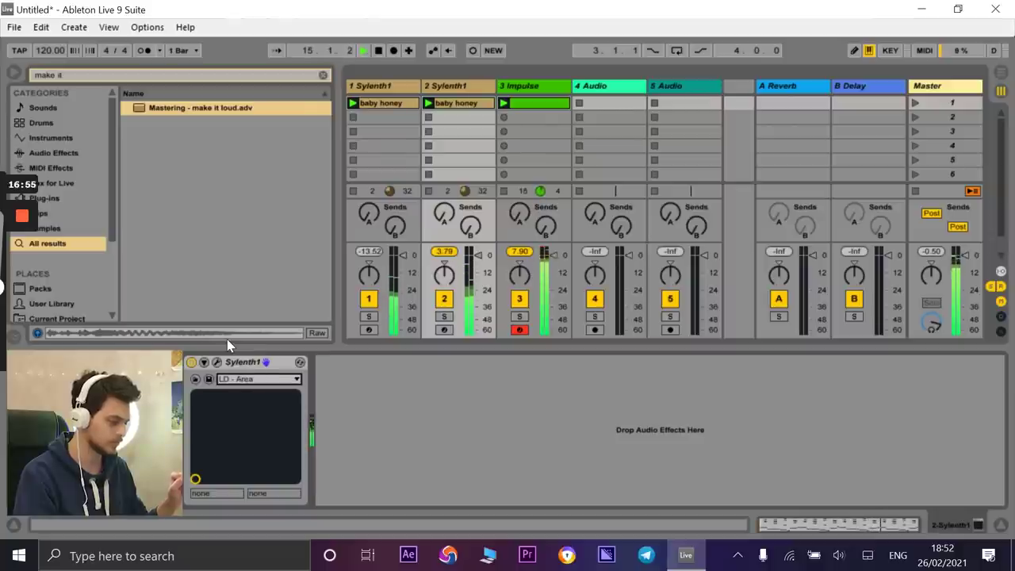
{"action": "key", "text": "Down"}
{"action": "key", "text": "Down"}
{"action": "key", "text": "Down"}
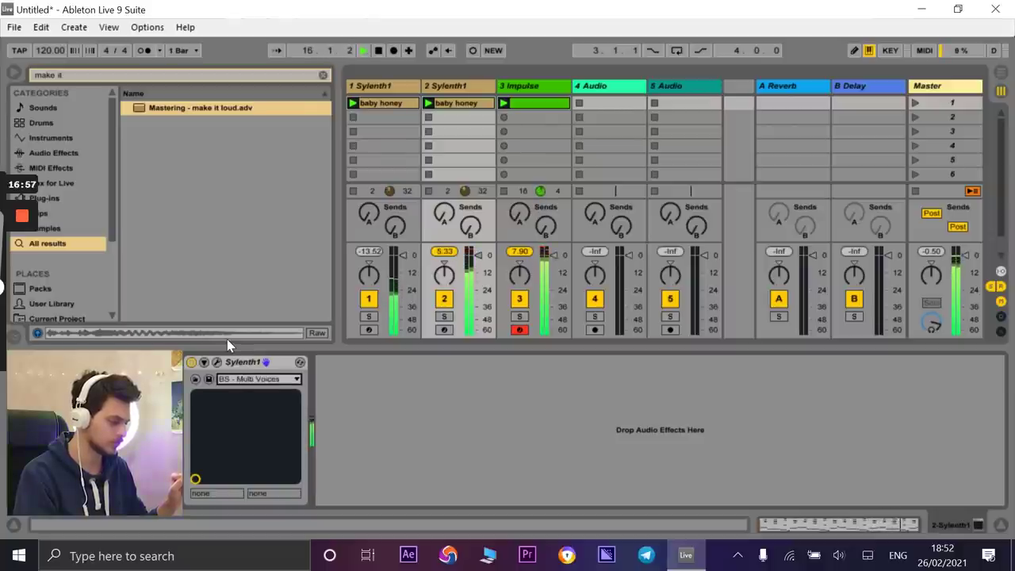
{"action": "key", "text": "Down"}
{"action": "key", "text": "Down"}
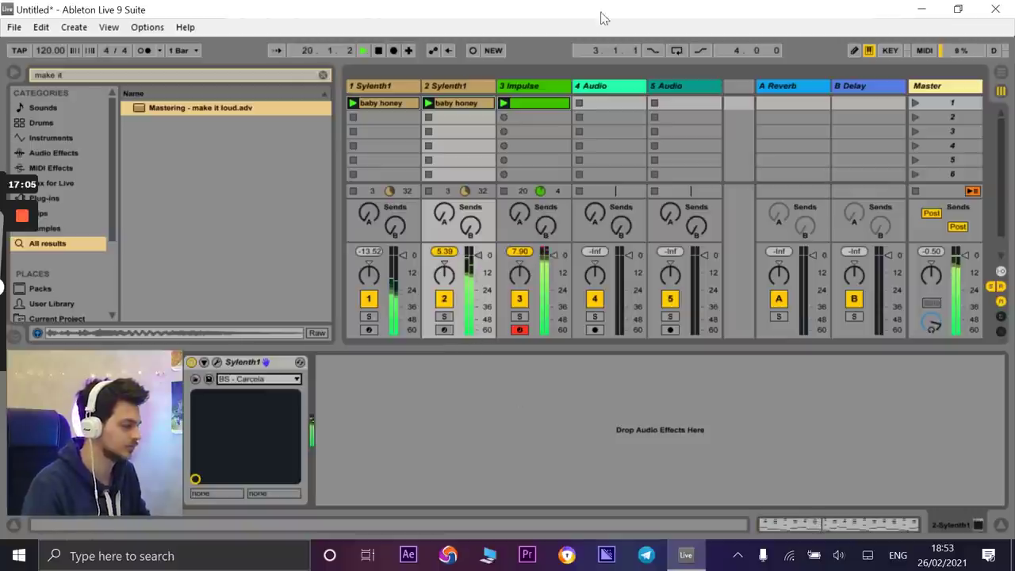
- Stop playback and duplicate the second Sylenth1 track
{"action": "left_click", "coordinate": [469, 87]}
{"action": "key", "text": "space"}
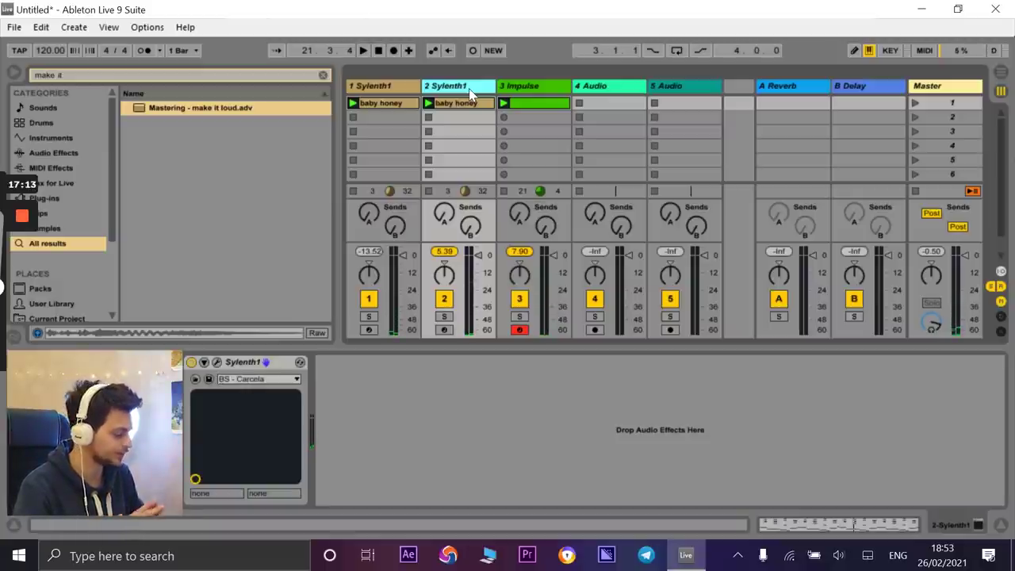
{"action": "key", "text": "ctrl+d"}
- Search the browser for "spire", replace the duplicated track's Sylenth1 with Spire, and move the plug-in window clear of the clips
{"action": "left_click", "coordinate": [193, 77]}
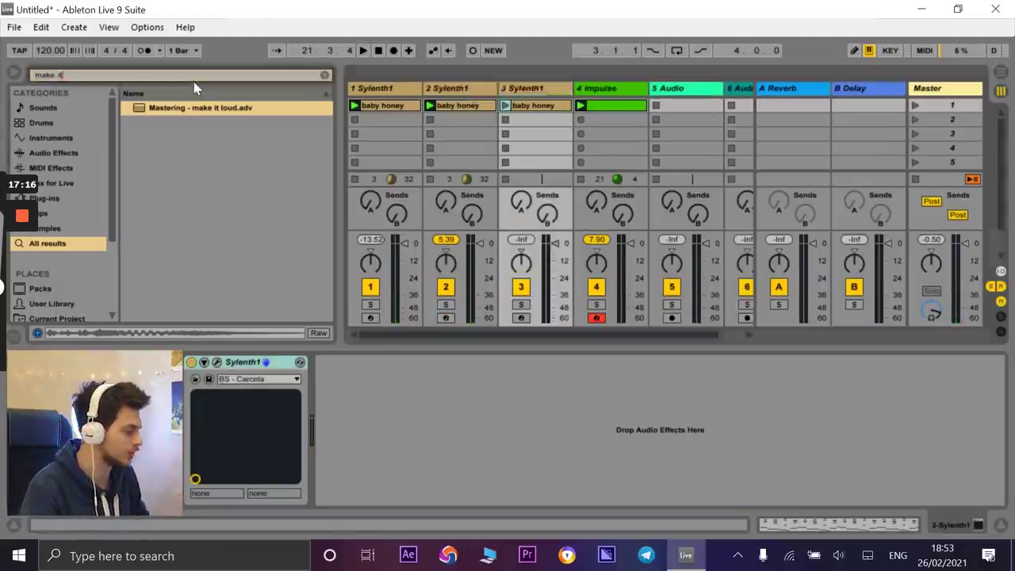
{"action": "key", "text": "BackSpace"}
{"action": "key", "text": "BackSpace"}
{"action": "key", "text": "BackSpace"}
{"action": "key", "text": "BackSpace"}
{"action": "key", "text": "BackSpace"}
{"action": "key", "text": "BackSpace"}
{"action": "key", "text": "BackSpace"}
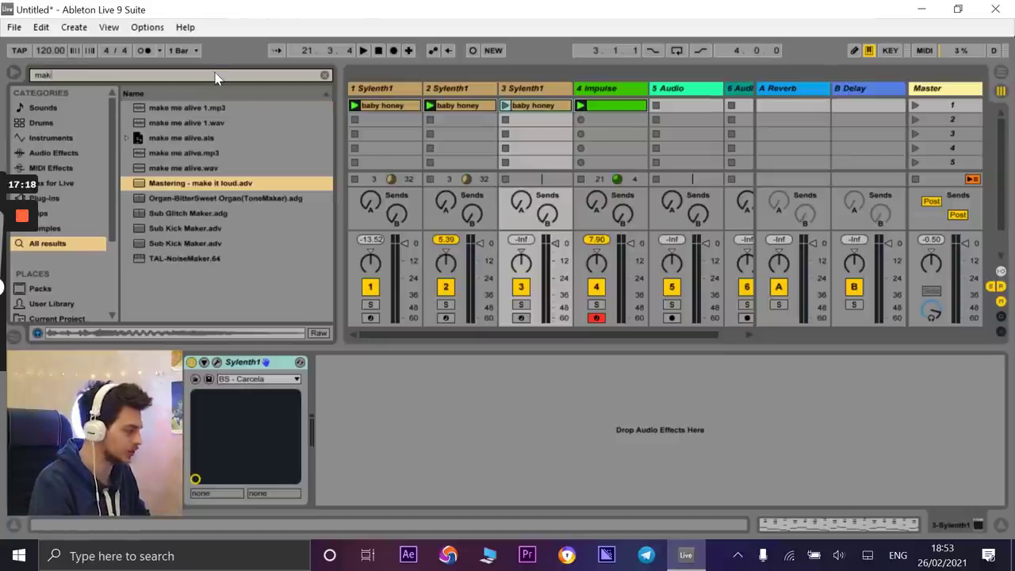
{"action": "type", "text": "spire"}
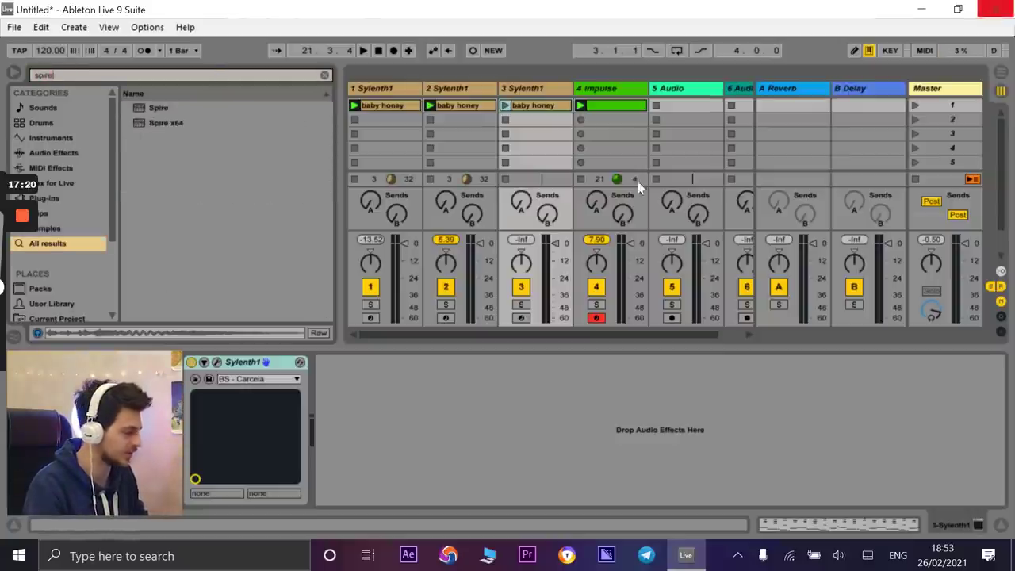
{"action": "left_click_drag", "start_coordinate": [156, 105], "coordinate": [522, 93]}
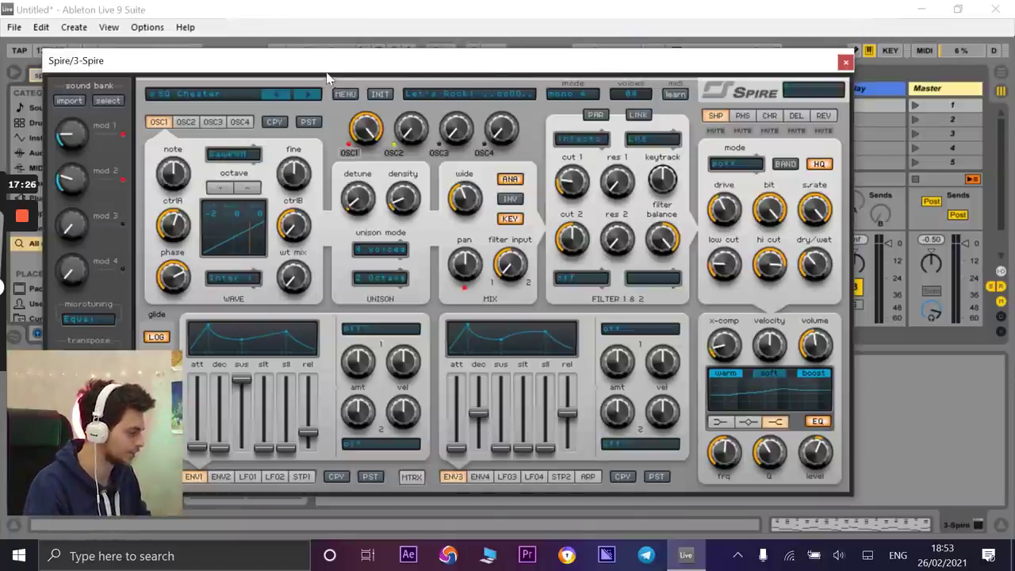
{"action": "left_click_drag", "start_coordinate": [370, 72], "coordinate": [434, 309]}
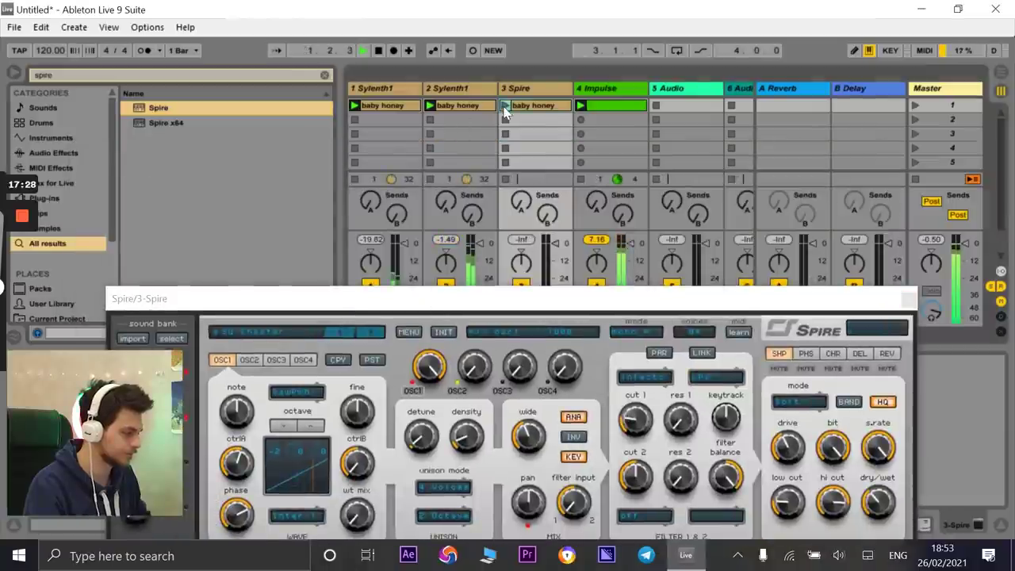
- During playback, audition Spire presets on the third track, settle on SY Half Moon, then close the plug-in window and stop playback
{"action": "left_click_drag", "start_coordinate": [534, 301], "coordinate": [588, 51]}
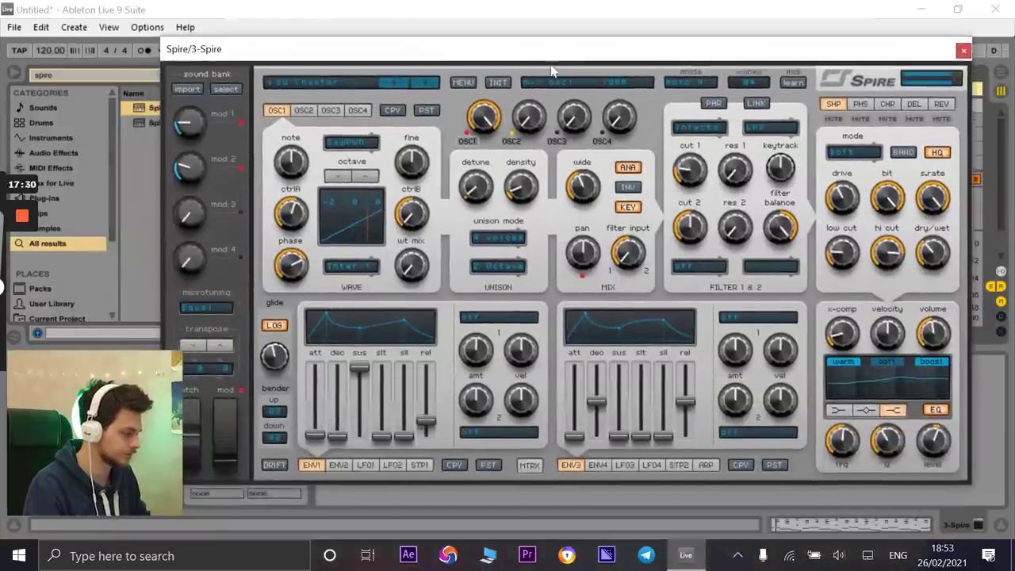
{"action": "left_click", "coordinate": [434, 81]}
{"action": "left_click", "coordinate": [435, 81]}
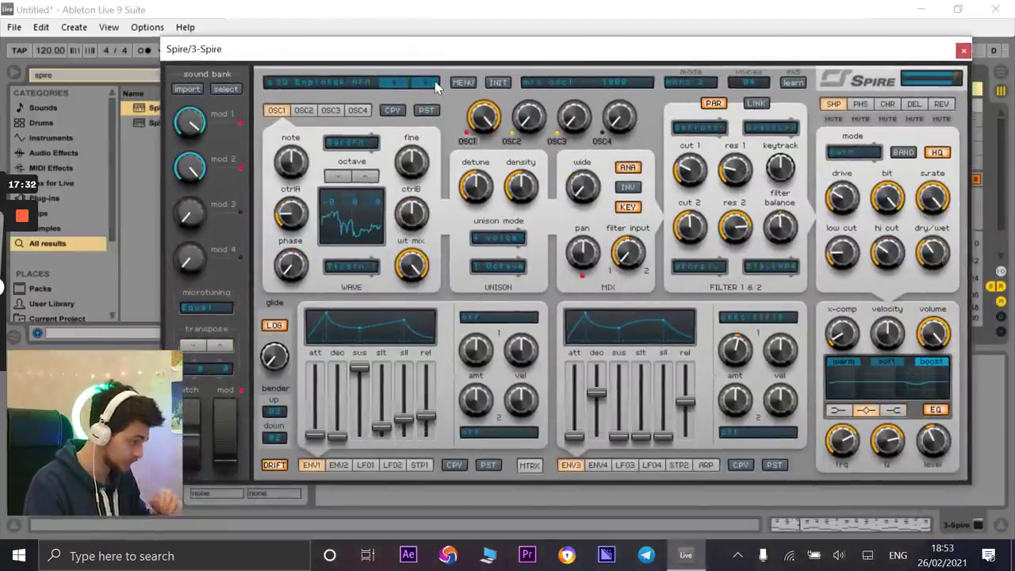
{"action": "left_click", "coordinate": [435, 81]}
{"action": "left_click", "coordinate": [435, 81]}
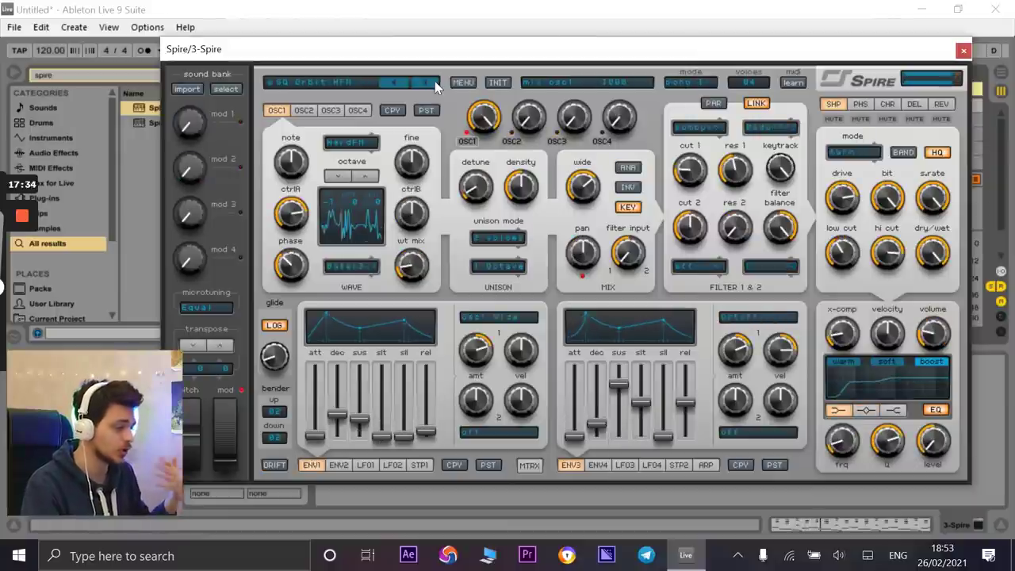
{"action": "left_click", "coordinate": [434, 81]}
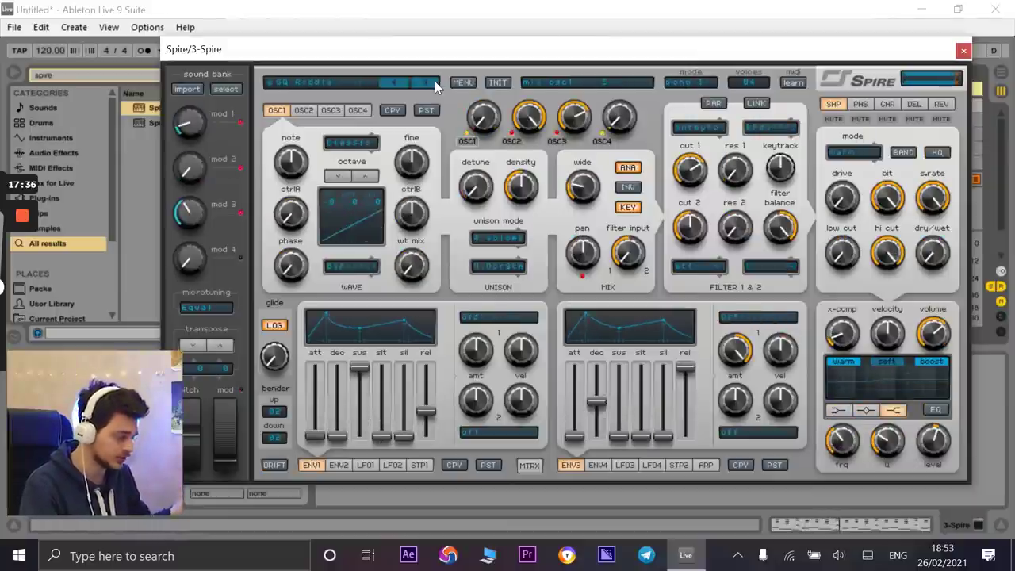
{"action": "left_click", "coordinate": [435, 81]}
{"action": "left_click", "coordinate": [430, 83]}
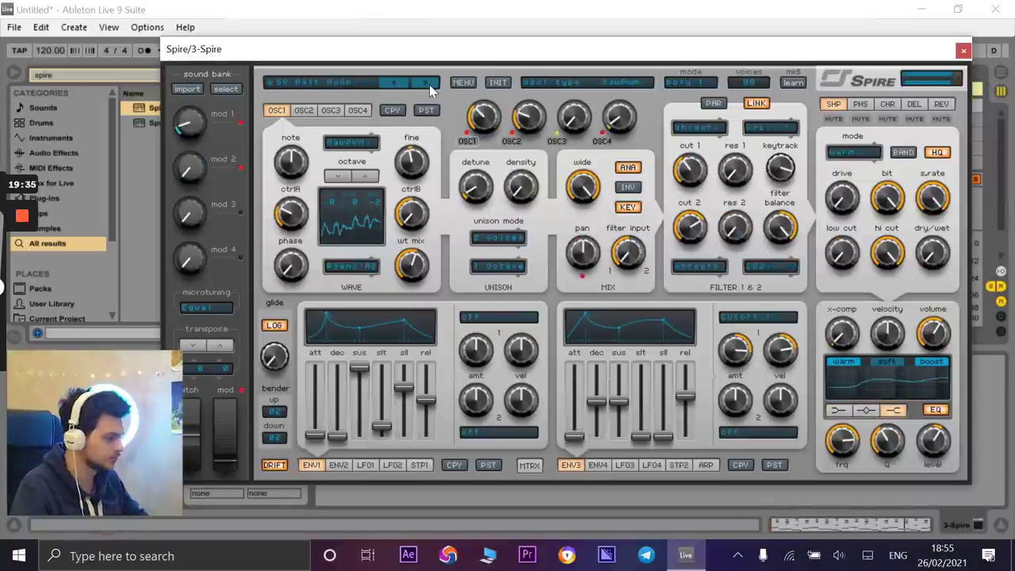
{"action": "left_click", "coordinate": [964, 50]}
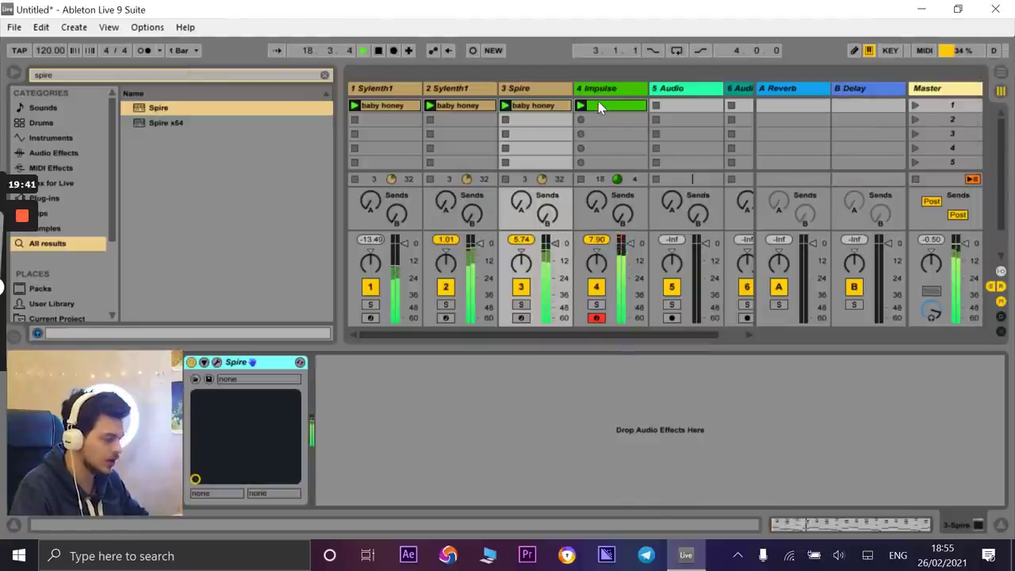
{"action": "key", "text": "space"}
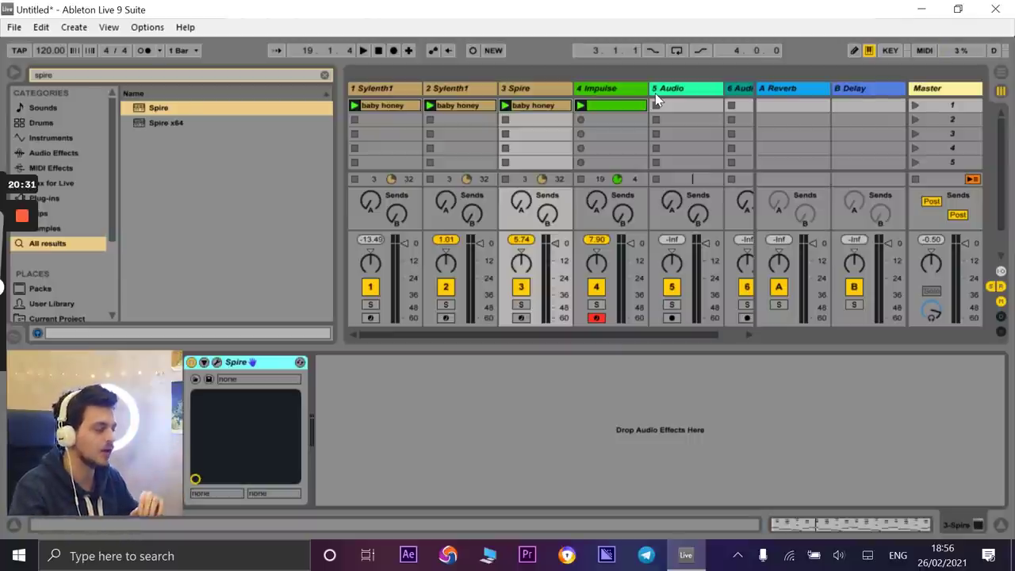
- Duplicate the third track with Spire and delete the copied clip from the duplicate
{"action": "left_click", "coordinate": [529, 92]}
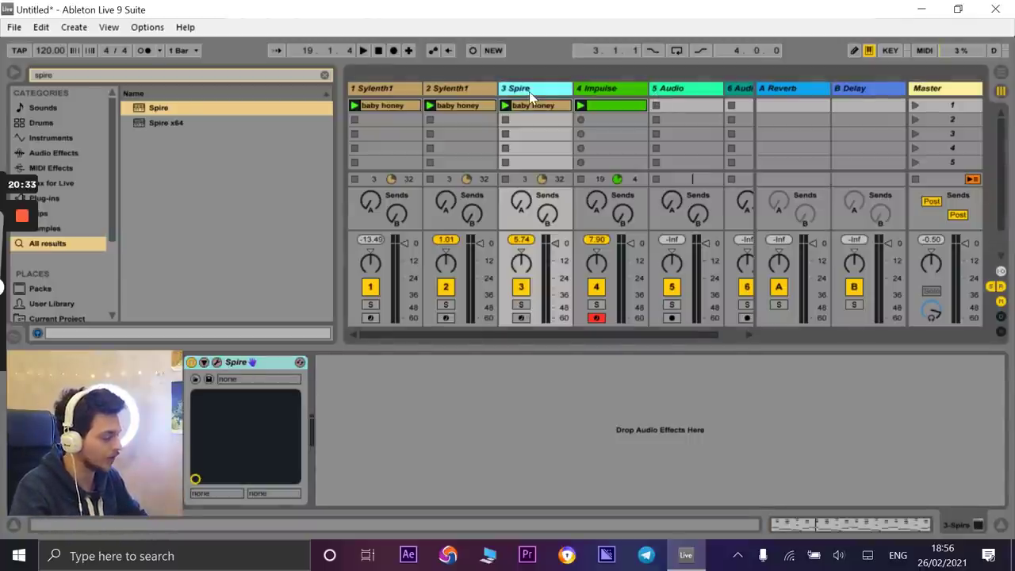
{"action": "key", "text": "ctrl+d"}
{"action": "left_click", "coordinate": [620, 109]}
{"action": "key", "text": "Delete"}
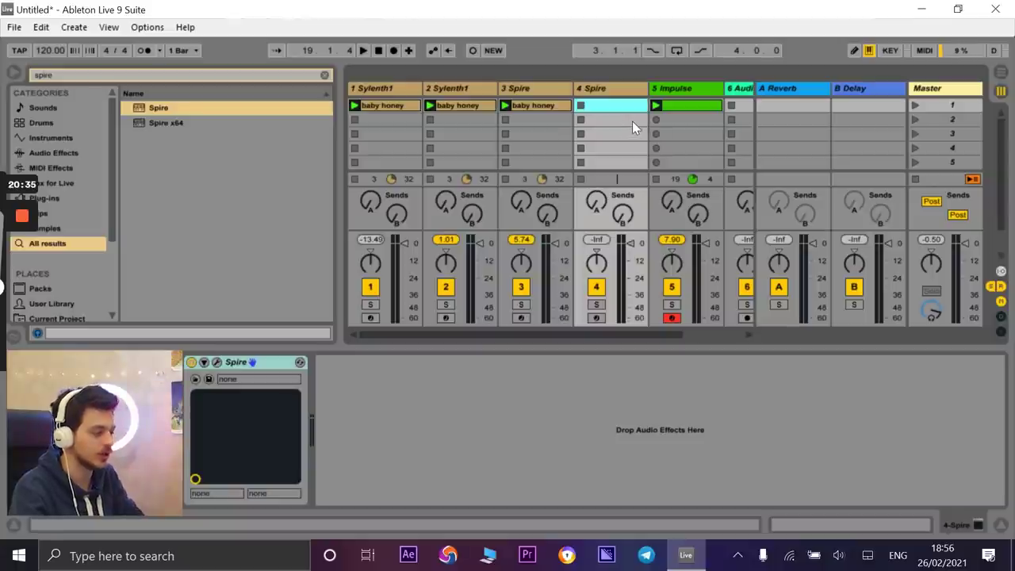
- Load the BA Naughty preset in the duplicated track's Spire and close the plug-in window
{"action": "left_click", "coordinate": [612, 89]}
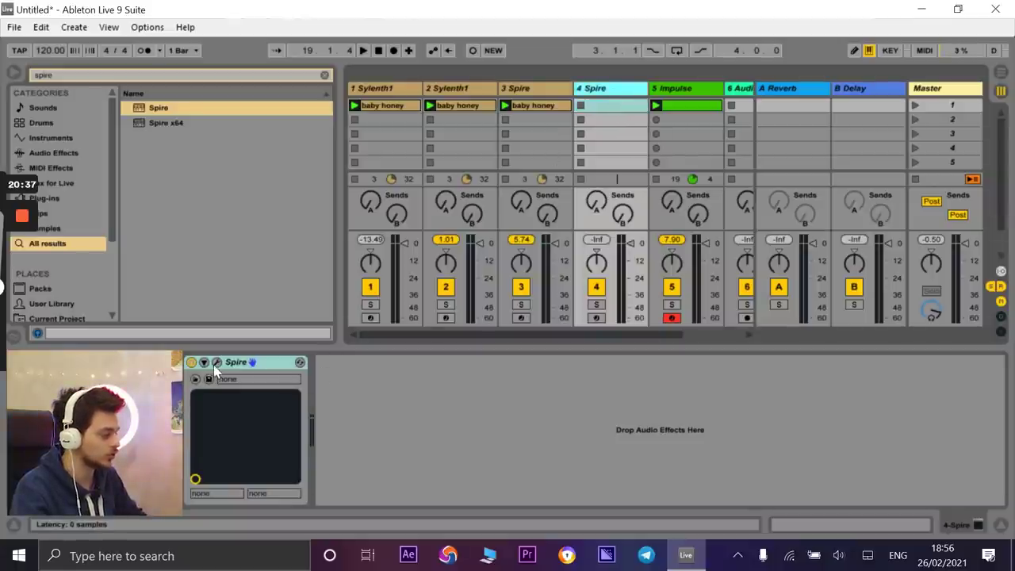
{"action": "left_click", "coordinate": [216, 362]}
{"action": "left_click", "coordinate": [381, 84]}
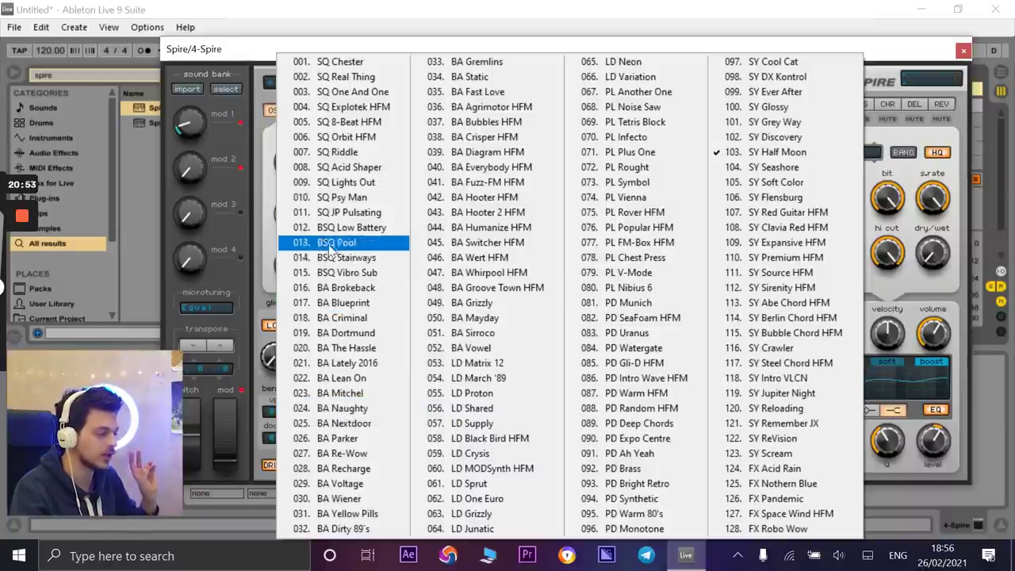
{"action": "left_click", "coordinate": [323, 411]}
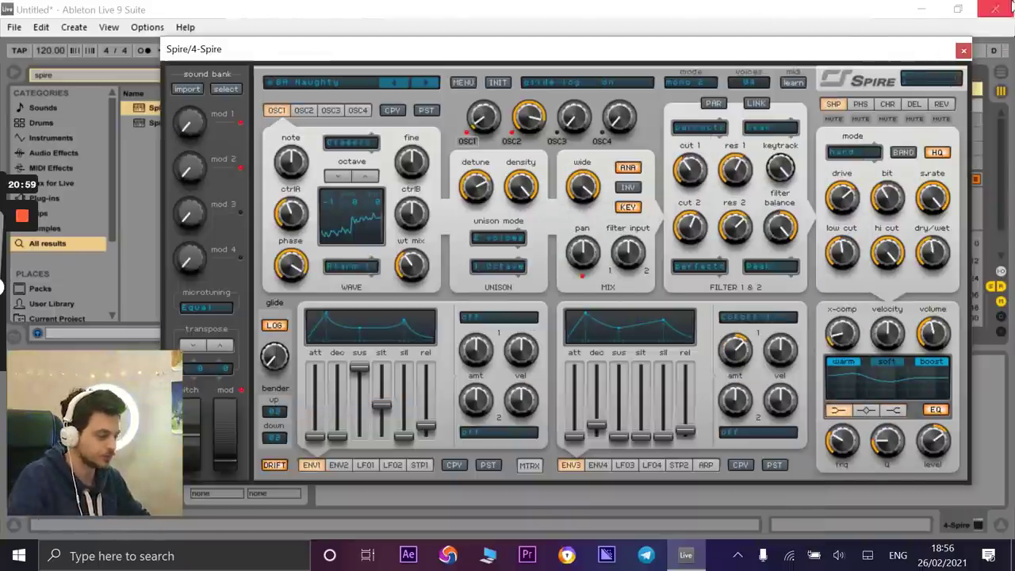
{"action": "left_click", "coordinate": [771, 6]}
{"action": "left_click", "coordinate": [963, 49]}
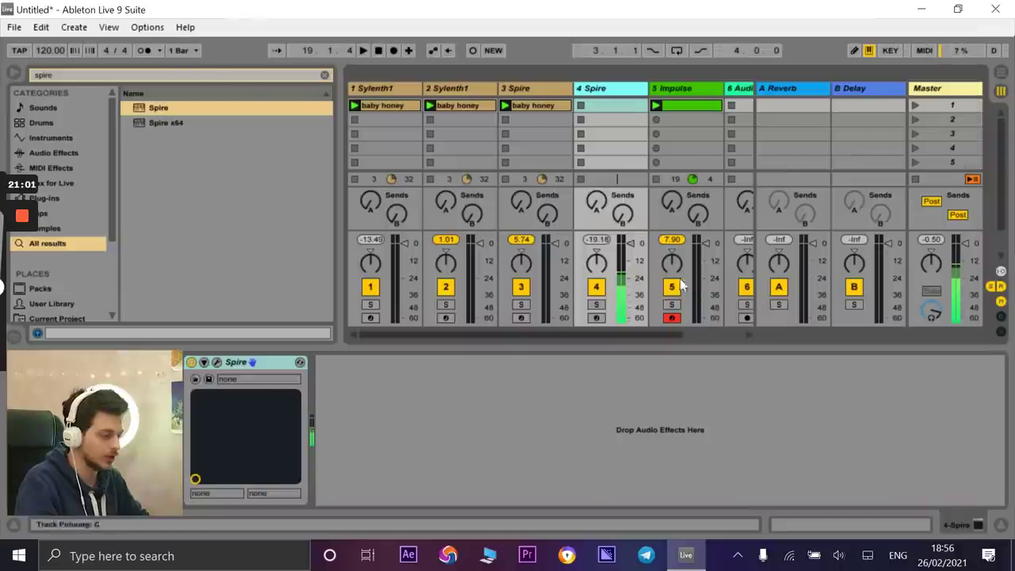
- Arm the duplicated Spire track for recording and move it after the Impulse track
{"action": "left_click", "coordinate": [596, 318]}
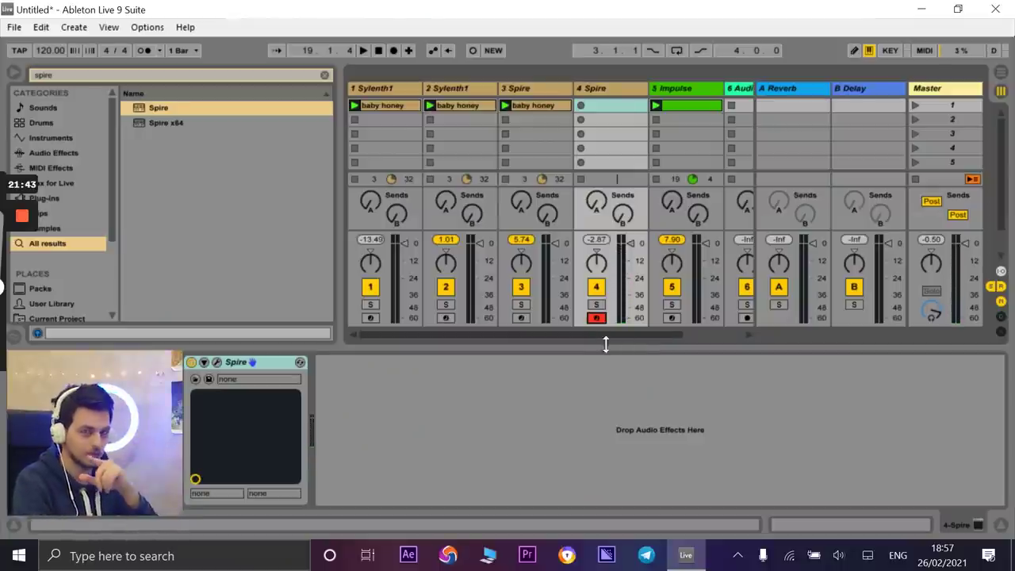
{"action": "left_click_drag", "start_coordinate": [607, 88], "coordinate": [684, 89]}
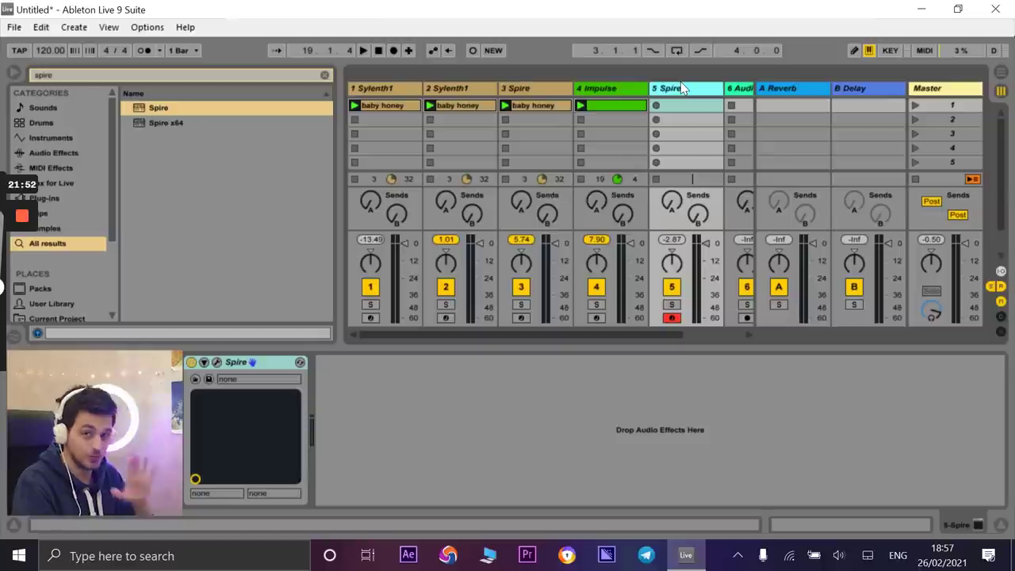
- Search the browser for "side" and add Point_Blank_Auto_Sidechain.amxd after Spire on the fifth track
{"action": "key", "text": "ctrl+f"}
{"action": "key", "text": "BackSpace"}
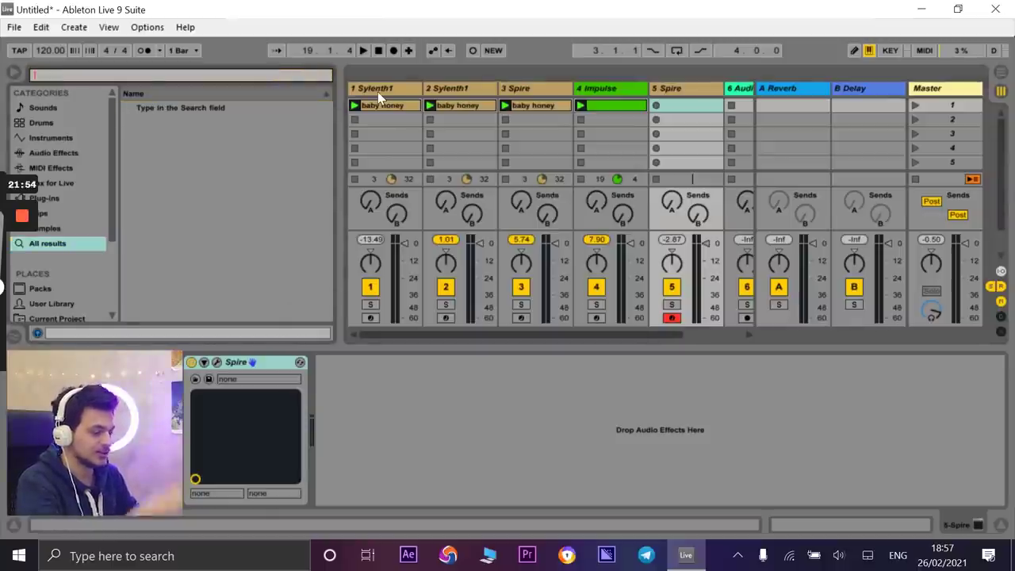
{"action": "type", "text": "sidwe"}
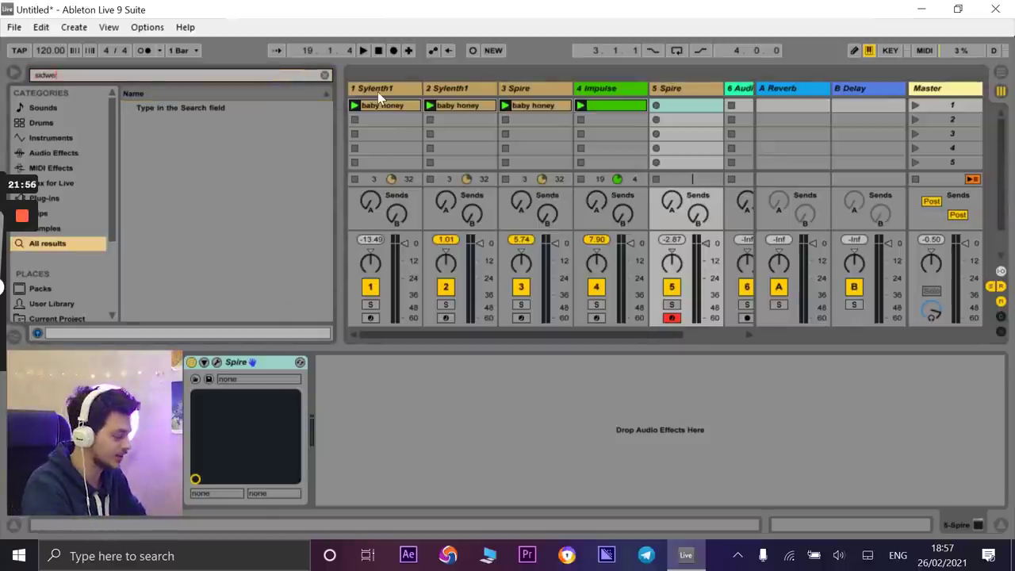
{"action": "key", "text": "BackSpace"}
{"action": "key", "text": "BackSpace"}
{"action": "type", "text": "e"}
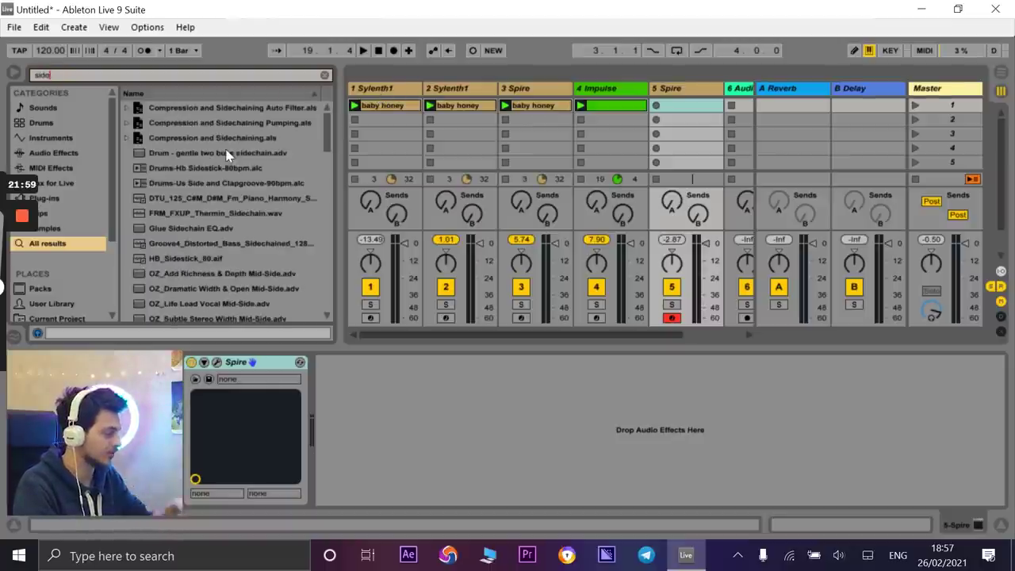
{"action": "scroll", "coordinate": [227, 159], "scroll_direction": "down", "scroll_amount": 3}
{"action": "scroll", "coordinate": [228, 171], "scroll_direction": "down", "scroll_amount": 3}
{"action": "left_click_drag", "start_coordinate": [173, 153], "coordinate": [354, 384]}
{"action": "left_click_drag", "start_coordinate": [383, 427], "coordinate": [384, 427]}
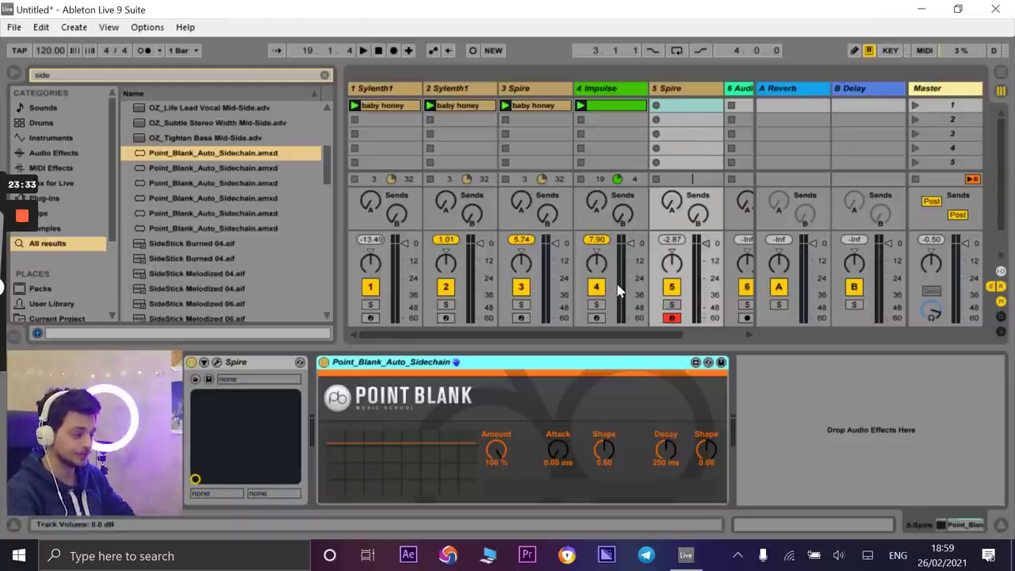
- Compare the bass sound with Point_Blank_Auto_Sidechain switched off and on
{"action": "left_click", "coordinate": [324, 363]}
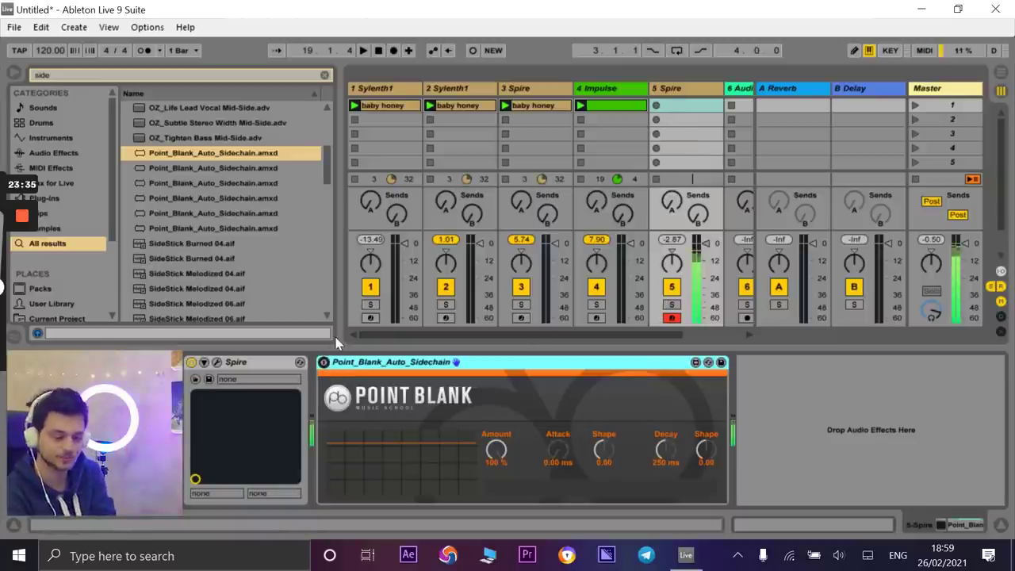
{"action": "left_click", "coordinate": [323, 363]}
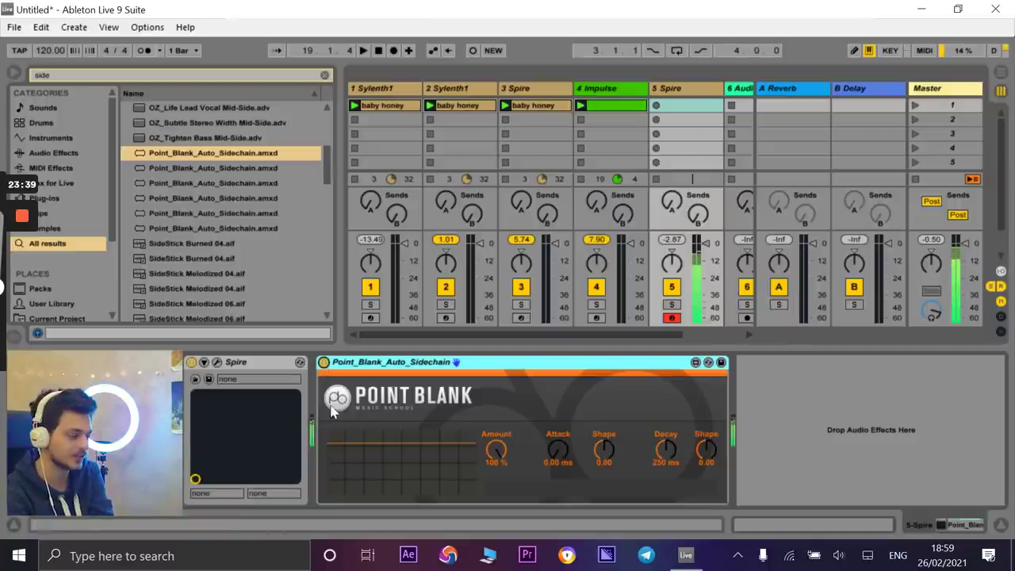
{"action": "left_click", "coordinate": [325, 362]}
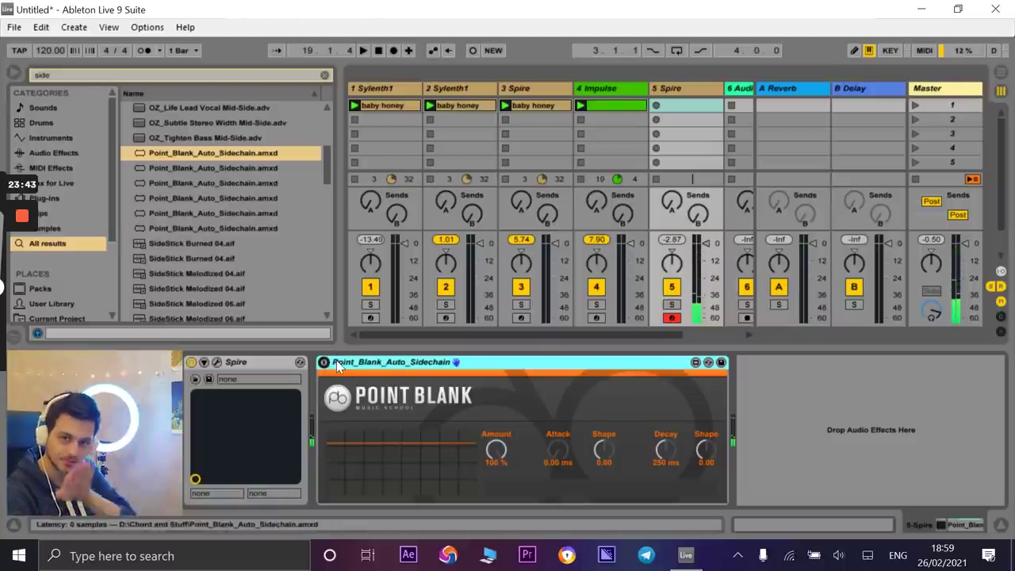
- Create a MIDI clip in the fifth track's first slot and draw an A2 note from beat 1 to 1.3
{"action": "double_click", "coordinate": [678, 104]}
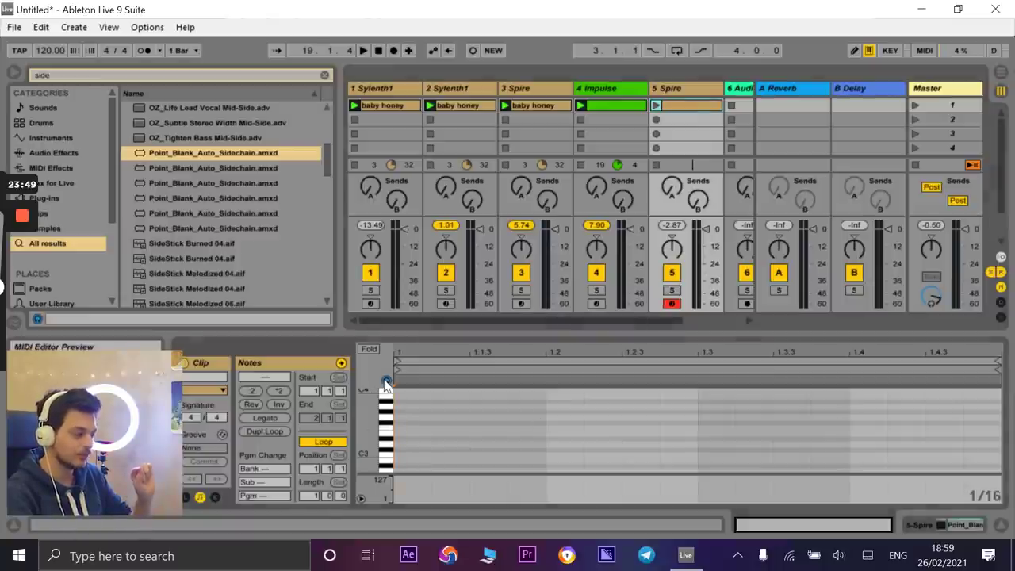
{"action": "key", "text": "e"}
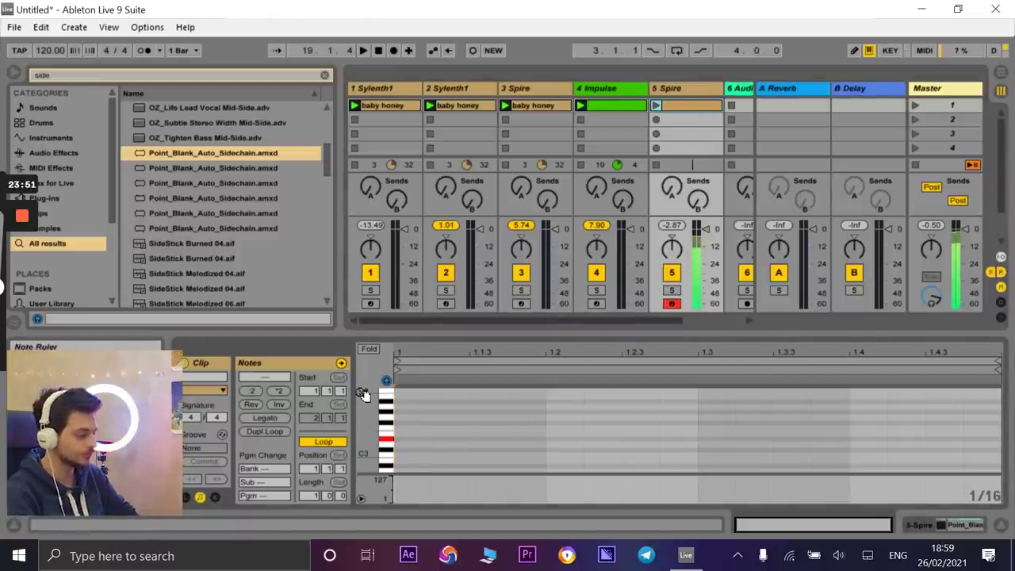
{"action": "double_click", "coordinate": [413, 433]}
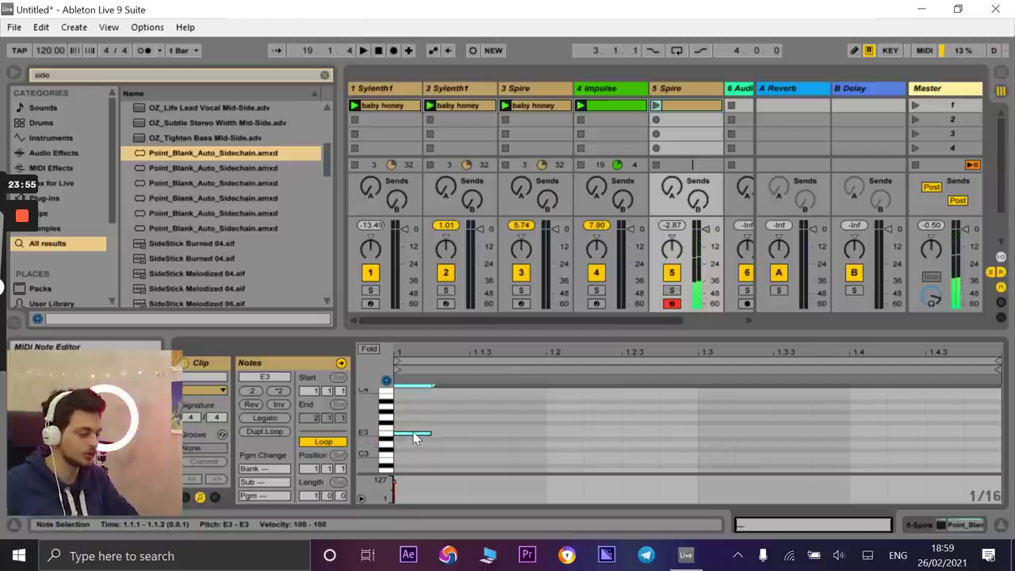
{"action": "key", "text": "Delete"}
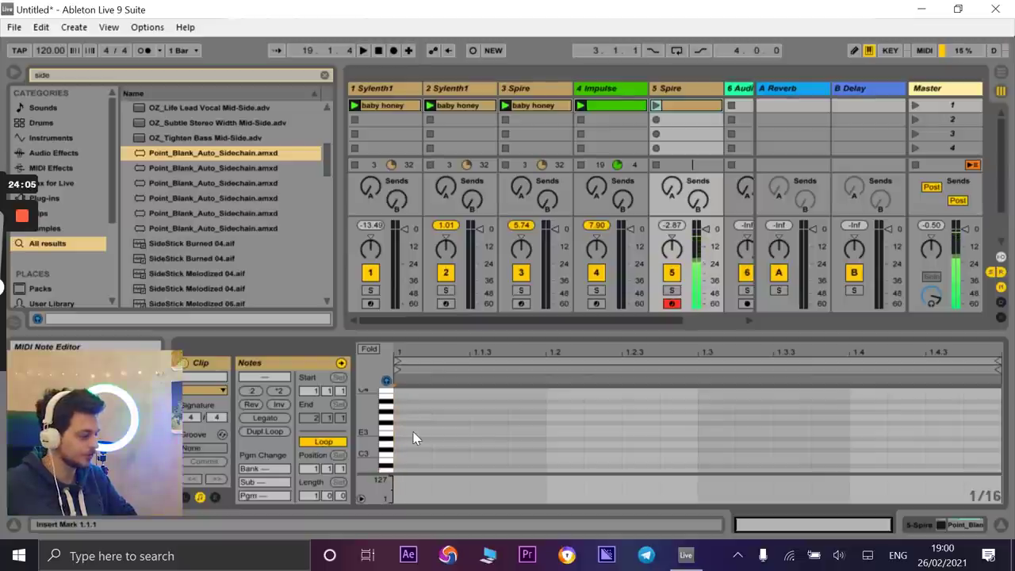
{"action": "left_click_drag", "start_coordinate": [376, 451], "coordinate": [376, 434]}
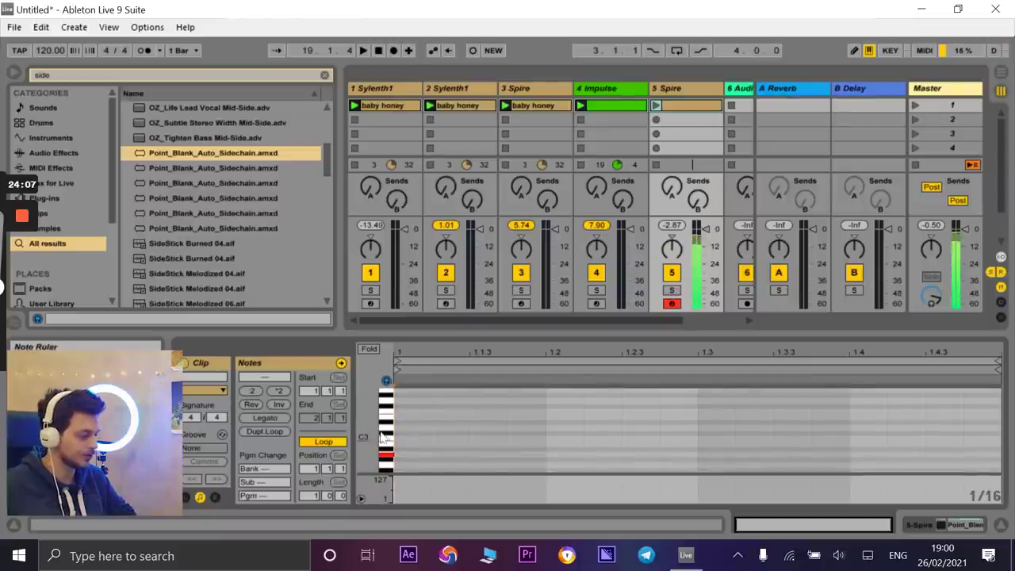
{"action": "double_click", "coordinate": [405, 456]}
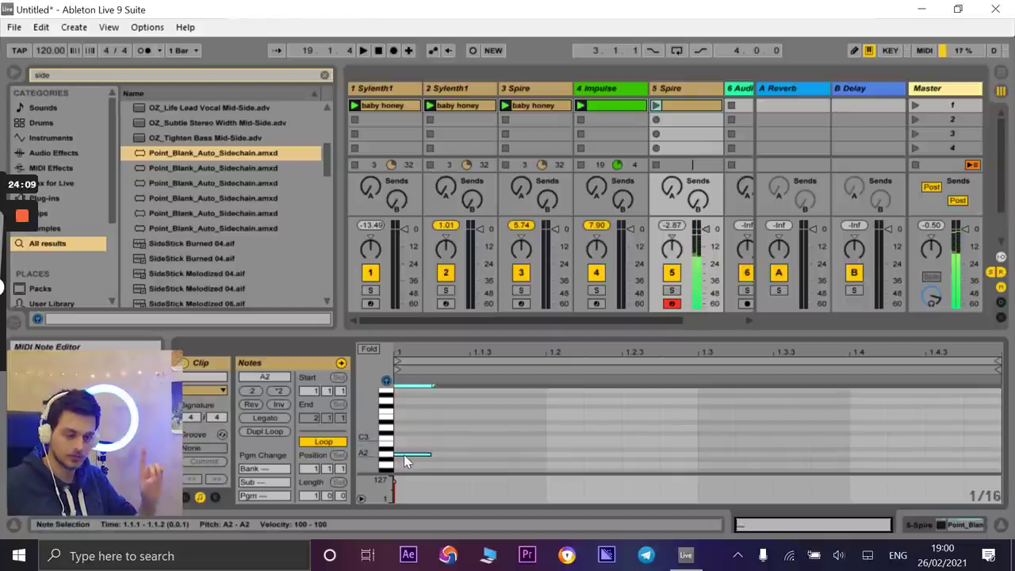
{"action": "left_click_drag", "start_coordinate": [430, 454], "coordinate": [698, 460]}
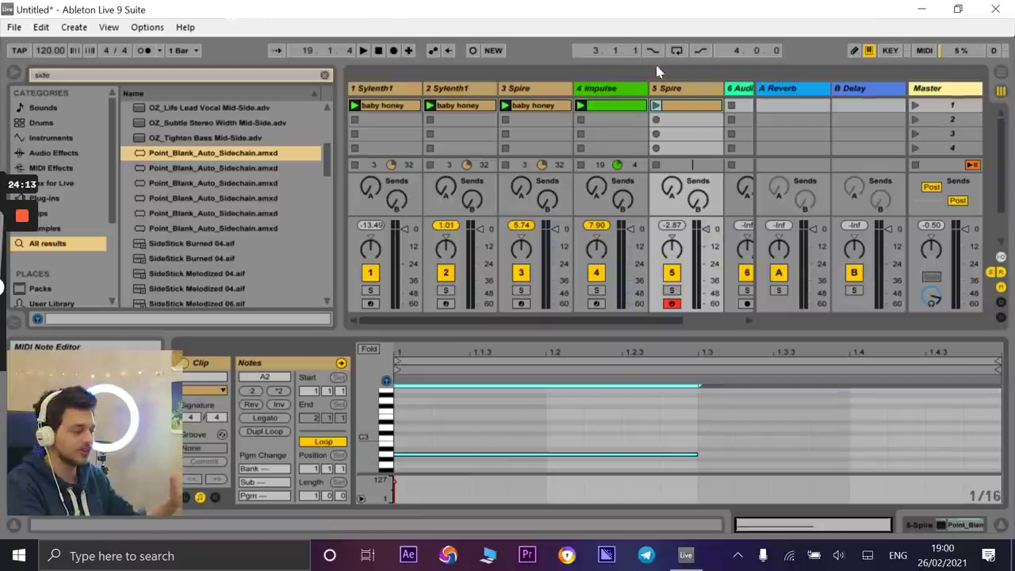
- Launch the new bass clip, solo its track to check the sidechain effect in its device chain, and stop playback
{"action": "left_click", "coordinate": [656, 105]}
{"action": "left_click", "coordinate": [672, 291]}
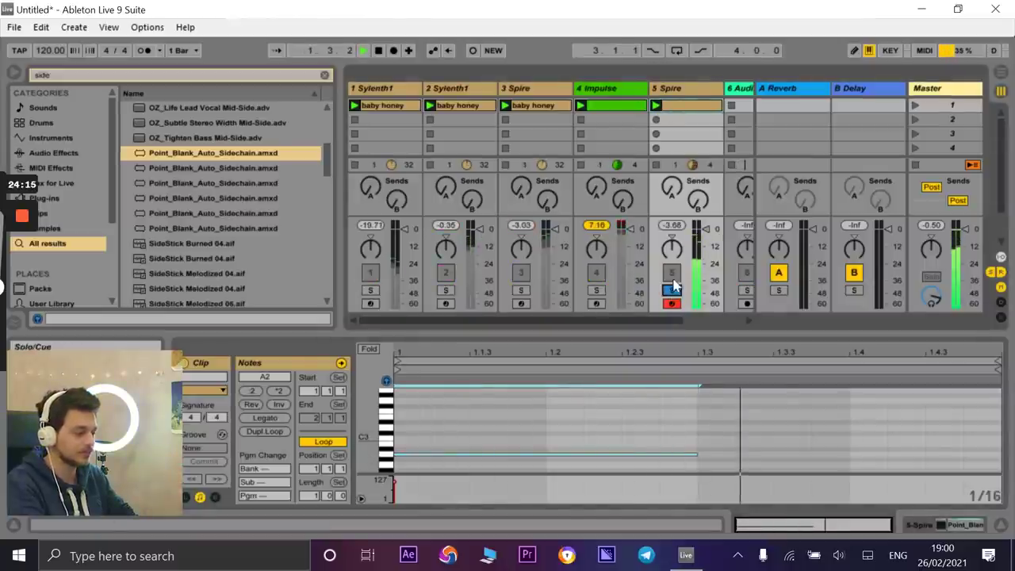
{"action": "left_click", "coordinate": [674, 89]}
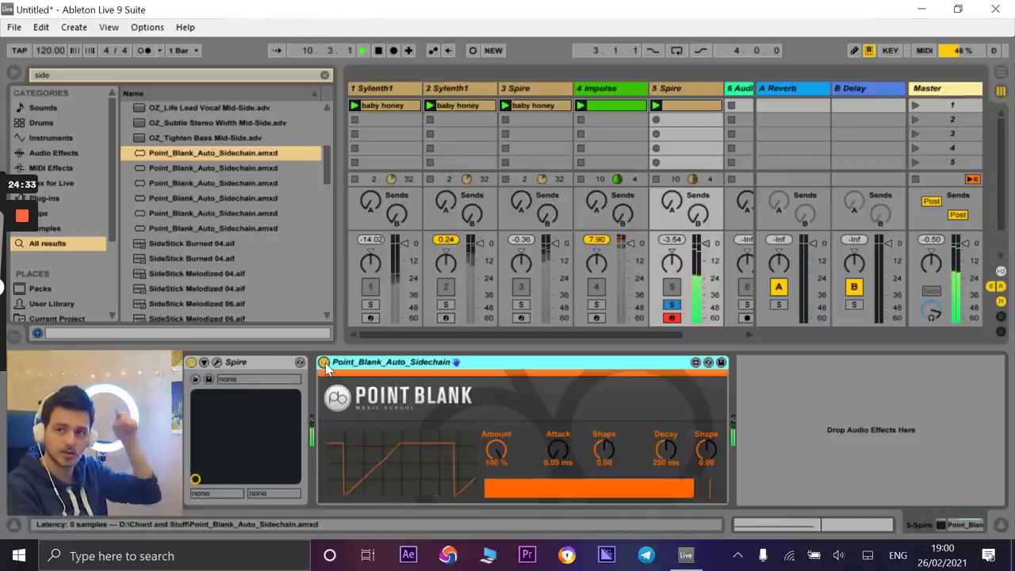
{"action": "key", "text": "space"}
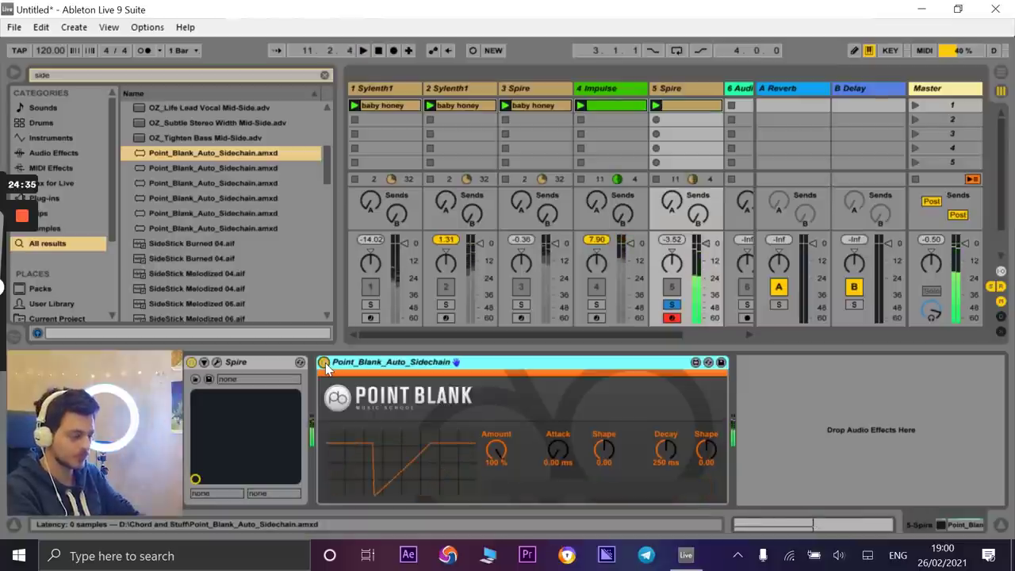
- Collapse the fifth track's devices, search the browser for "arp" and add the Arpeggiator before Spire
{"action": "double_click", "coordinate": [619, 362]}
{"action": "double_click", "coordinate": [261, 363]}
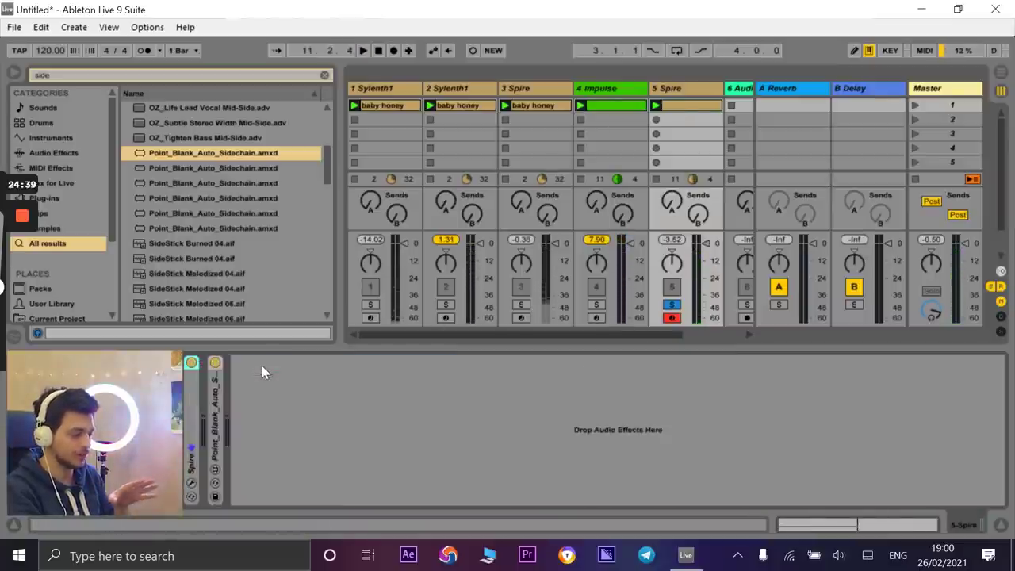
{"action": "left_click", "coordinate": [220, 77]}
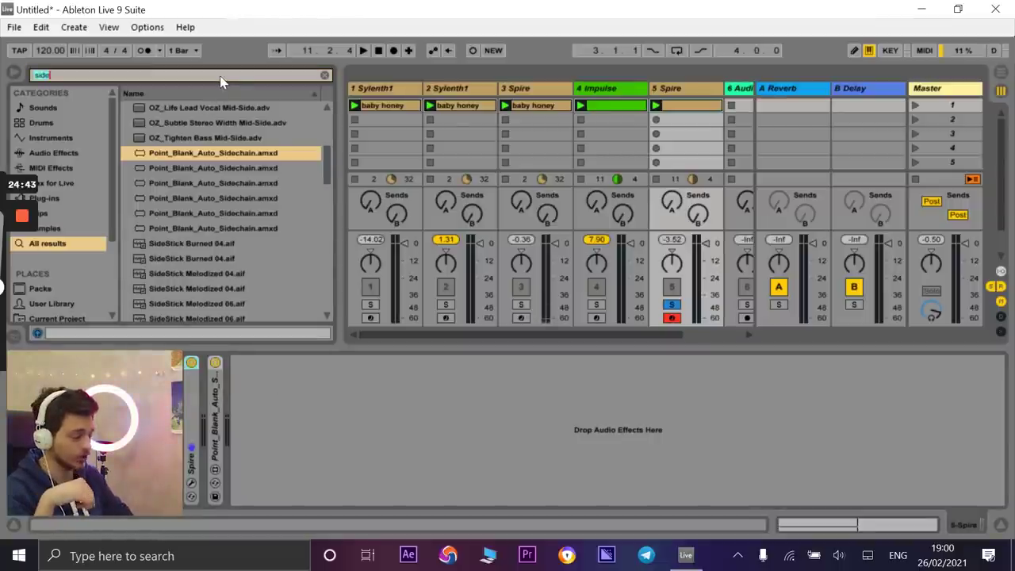
{"action": "key", "text": "BackSpace"}
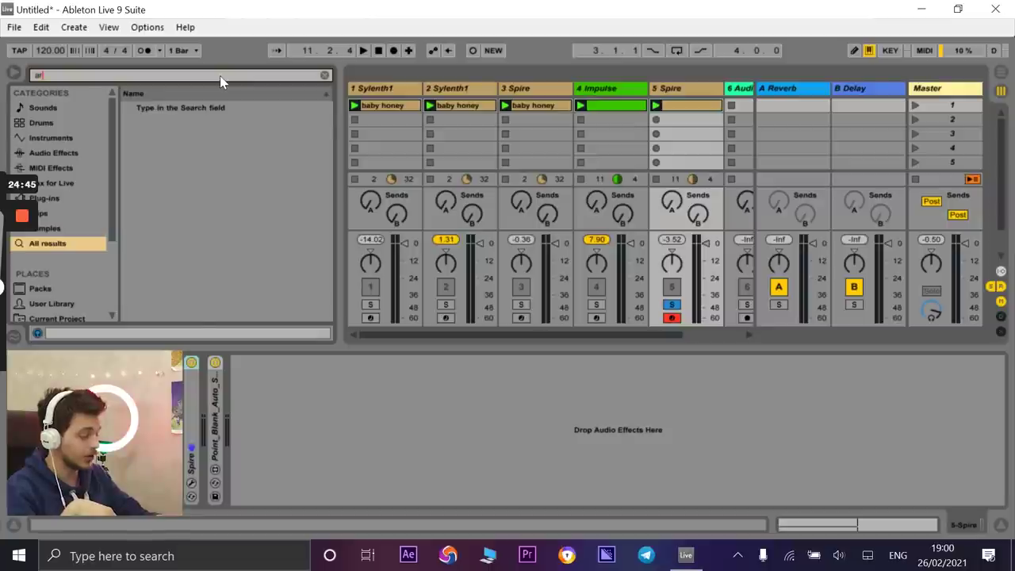
{"action": "type", "text": "arp"}
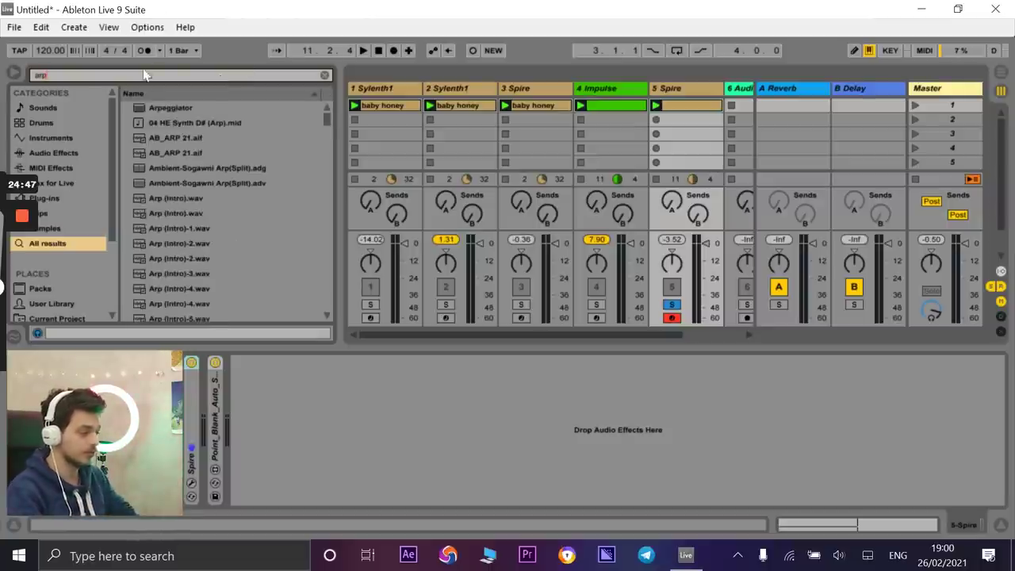
{"action": "left_click", "coordinate": [158, 109]}
{"action": "left_click_drag", "start_coordinate": [159, 109], "coordinate": [273, 411]}
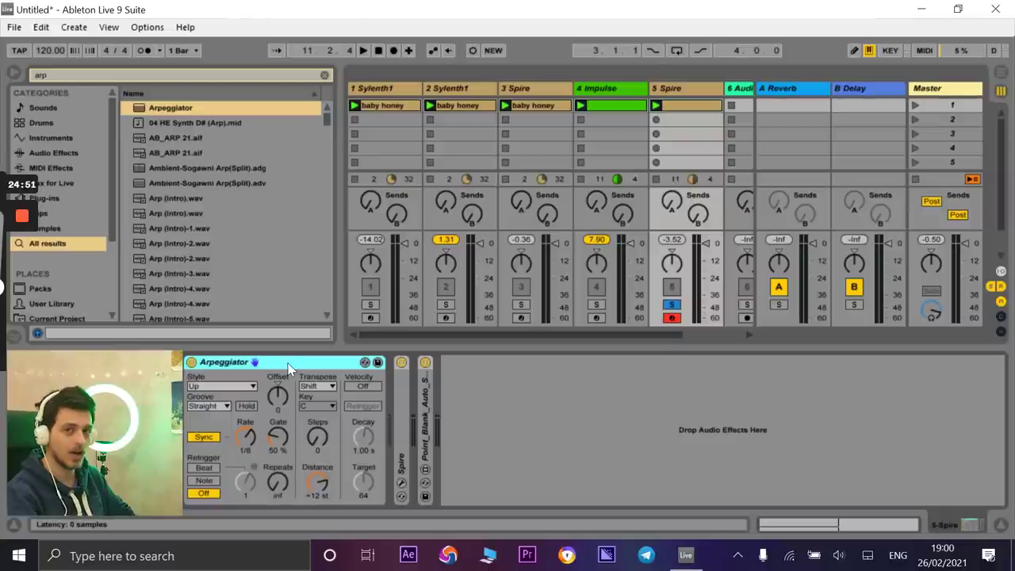
- Start playback and duplicate the A2 note in the bass clip so the copy fills beats 1.3 to 2.1
{"action": "key", "text": "space"}
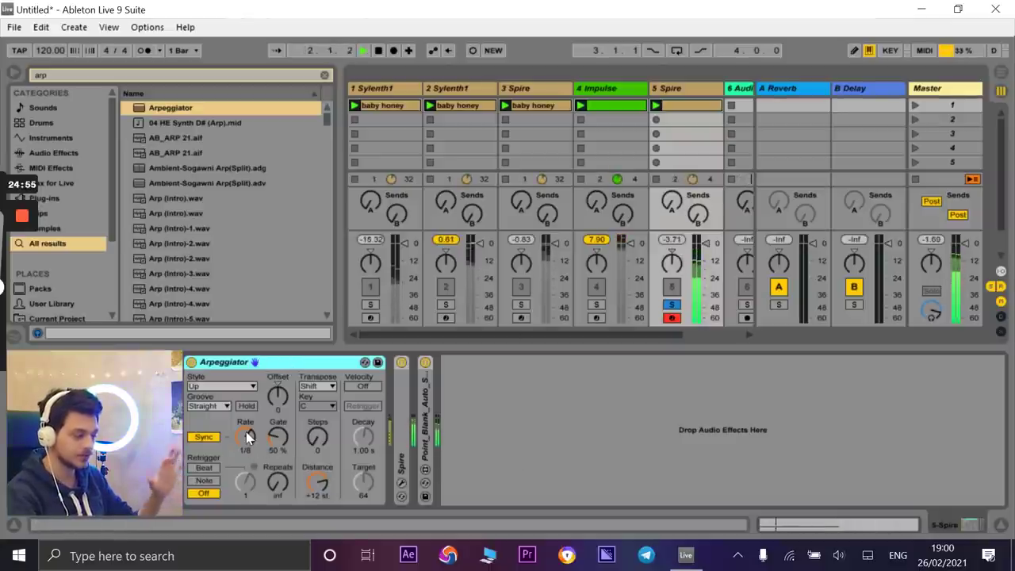
{"action": "double_click", "coordinate": [682, 103]}
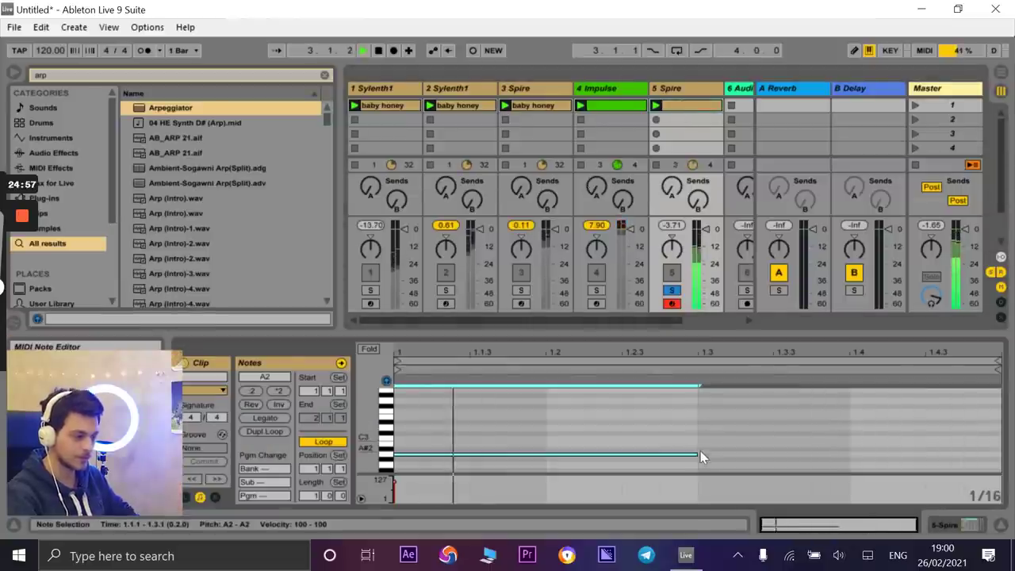
{"action": "key", "text": "ctrl+d"}
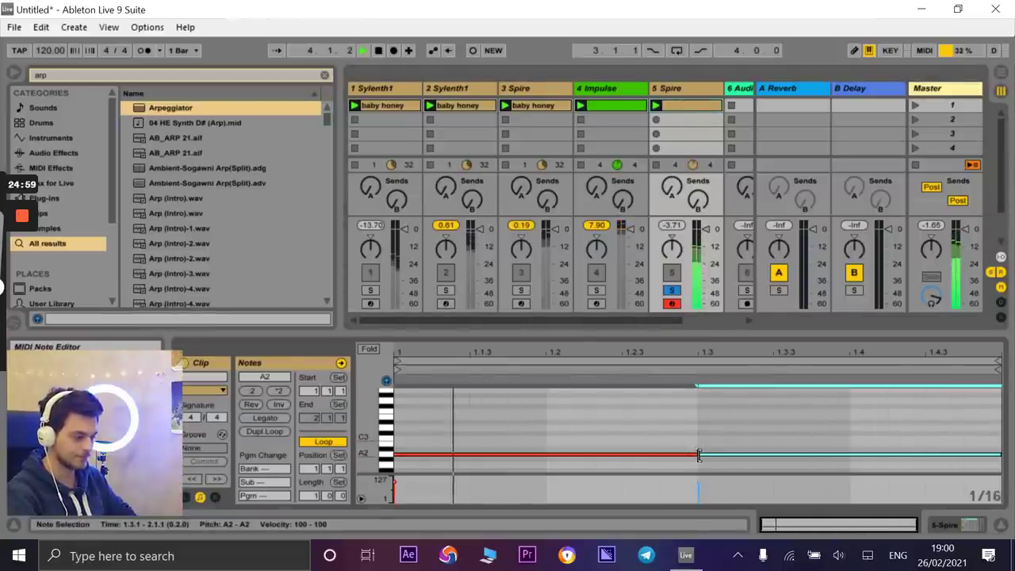
- Try the second bass note at B2 and G#2, then return it to A2
{"action": "left_click_drag", "start_coordinate": [708, 458], "coordinate": [712, 449]}
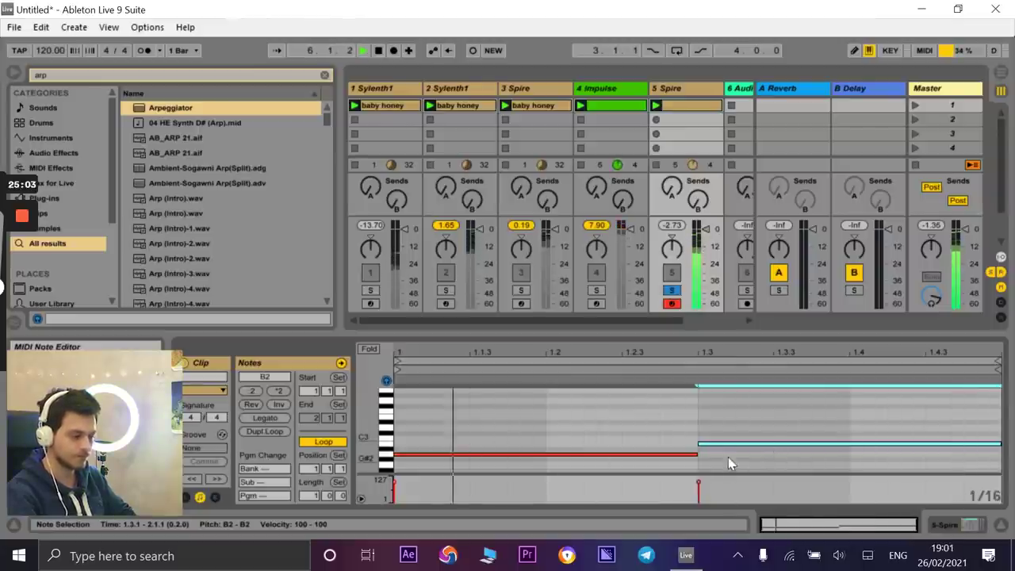
{"action": "left_click_drag", "start_coordinate": [725, 445], "coordinate": [724, 464]}
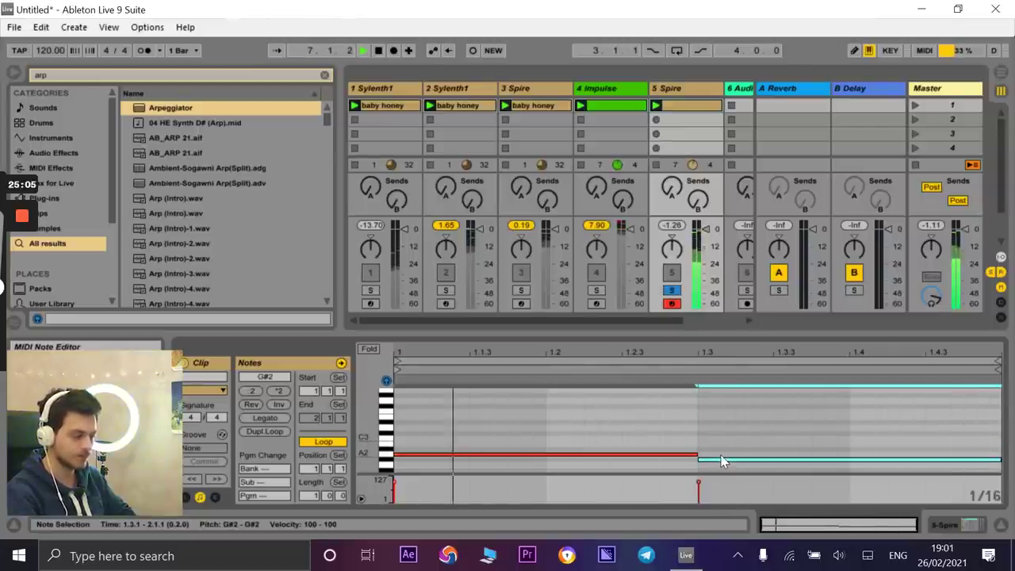
{"action": "key", "text": "Up"}
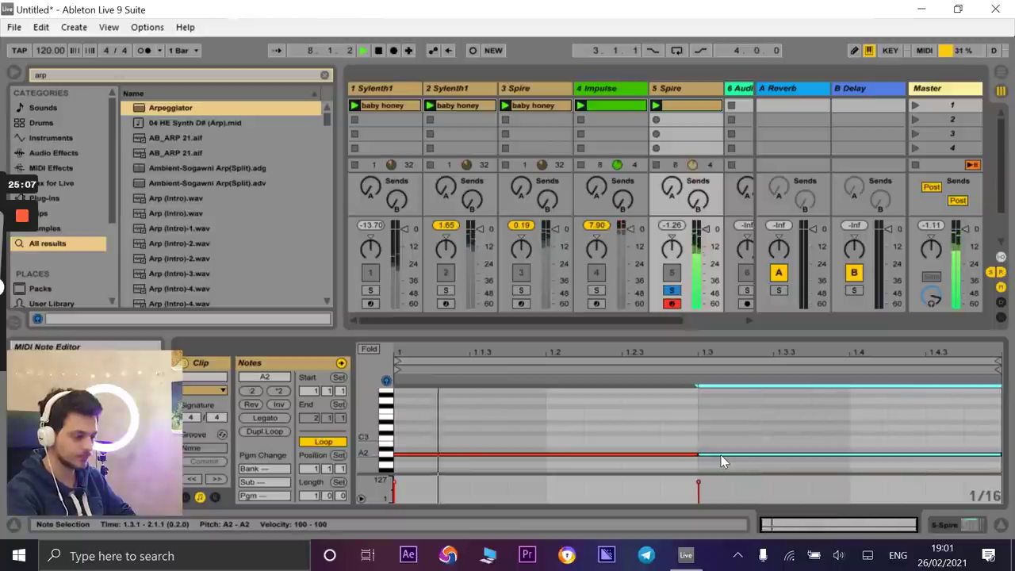
- Shorten both A2 bass notes so the first ends at 1.2.4 and the second at 1.4.4, restarting playback to listen
{"action": "mouse_move", "coordinate": [698, 455]}
{"action": "left_mouse_down"}
{"action": "mouse_move", "coordinate": [660, 452]}
{"action": "mouse_move", "coordinate": [695, 450]}
{"action": "left_mouse_up"}
{"action": "left_click", "coordinate": [694, 458]}
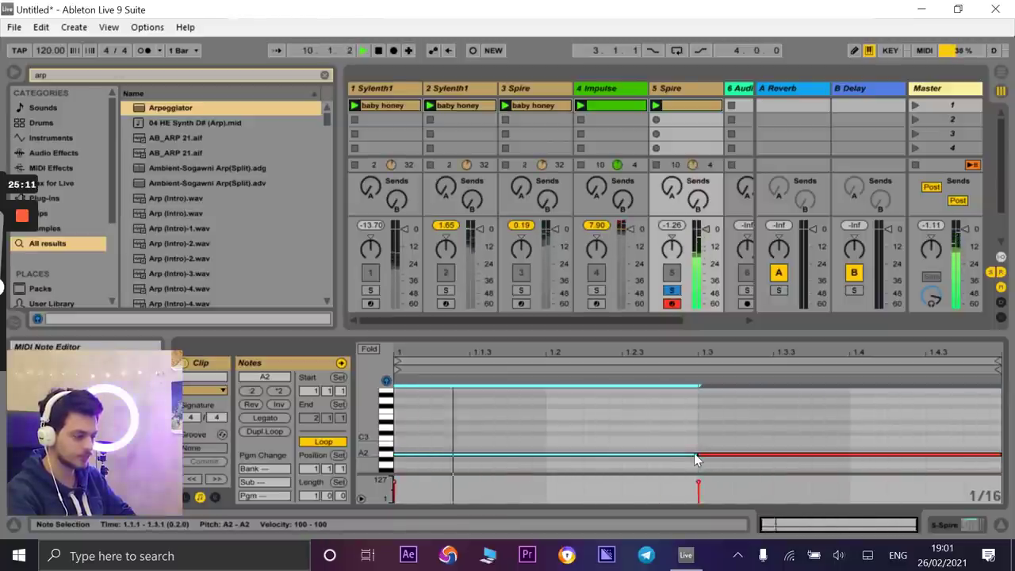
{"action": "left_click_drag", "start_coordinate": [695, 454], "coordinate": [659, 449]}
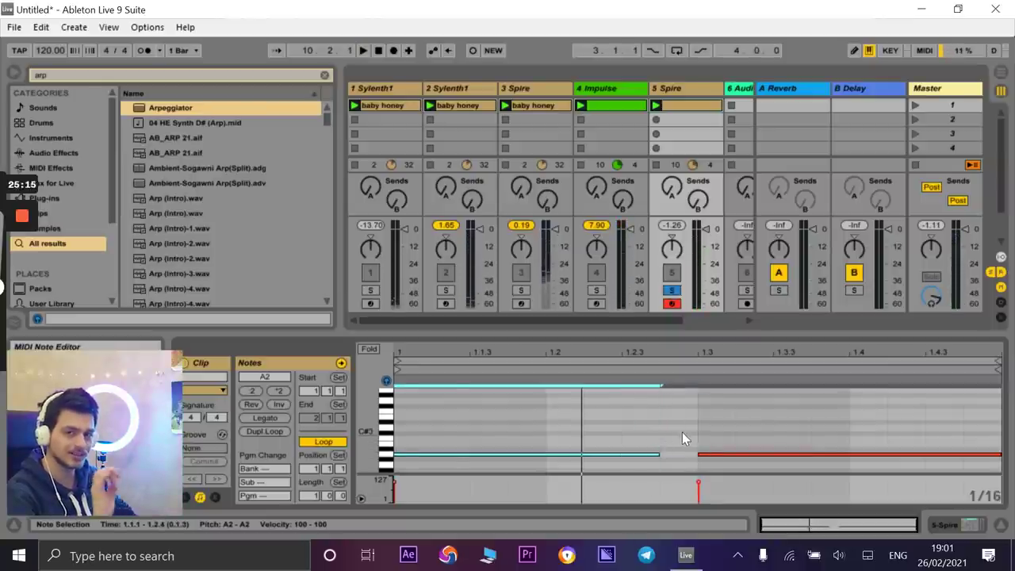
{"action": "key", "text": "space"}
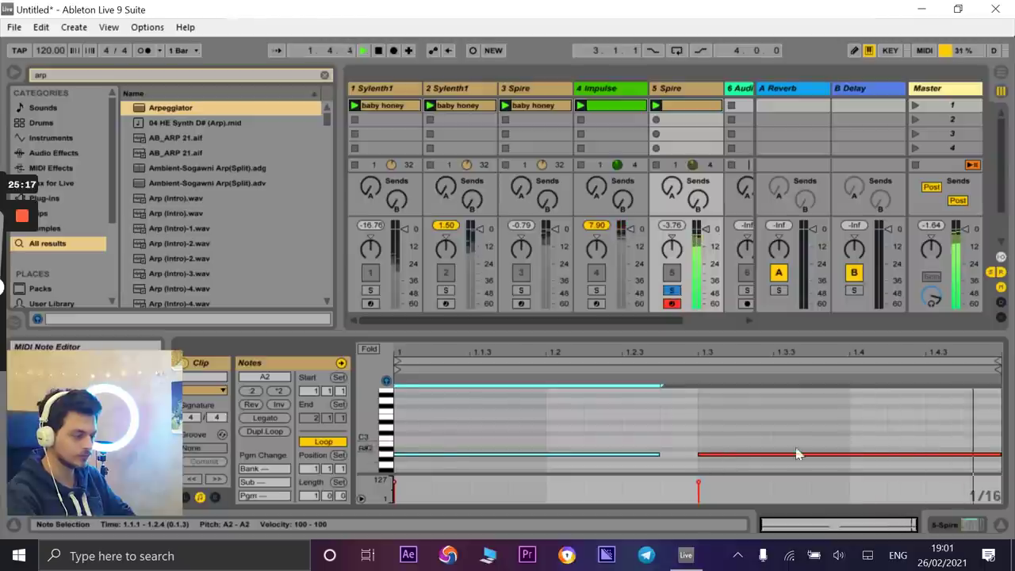
{"action": "left_click_drag", "start_coordinate": [998, 456], "coordinate": [930, 455]}
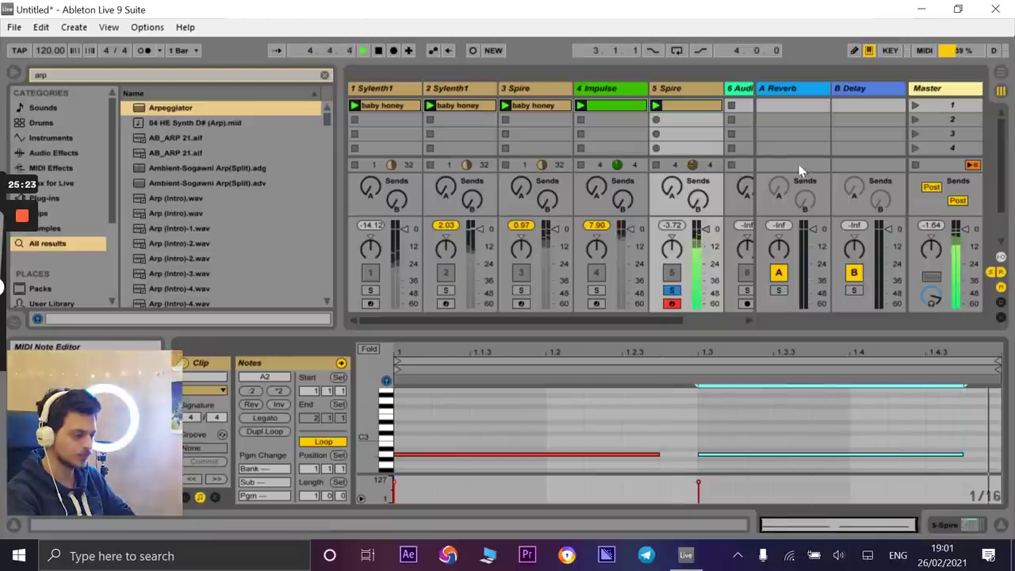
- Set the bass Arpeggiator's rate to 1/16 and gate to 77 %, and solo the Impulse track alongside the bass
{"action": "left_click", "coordinate": [700, 89]}
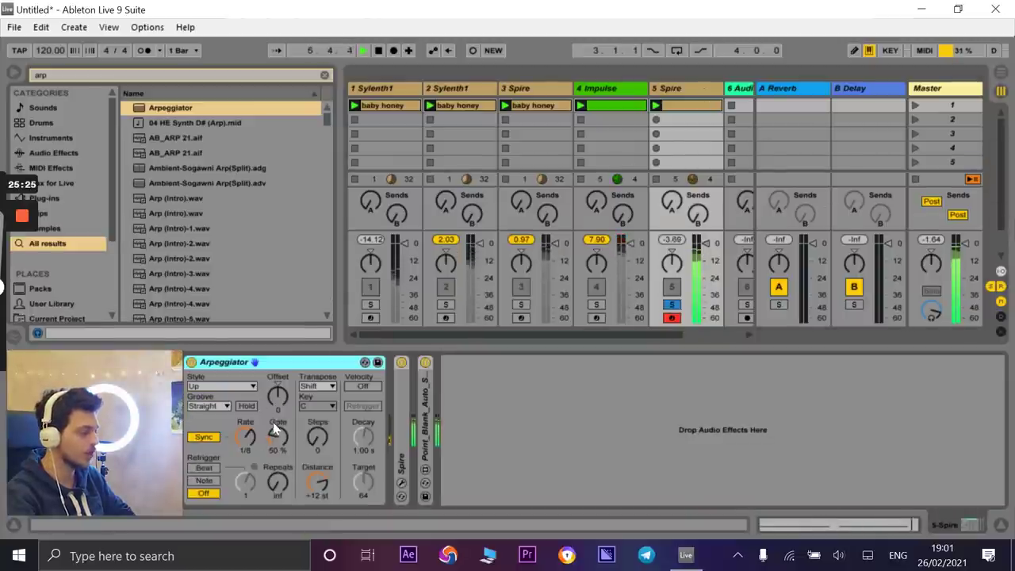
{"action": "left_click_drag", "start_coordinate": [275, 436], "coordinate": [275, 470]}
{"action": "left_click_drag", "start_coordinate": [245, 436], "coordinate": [244, 455]}
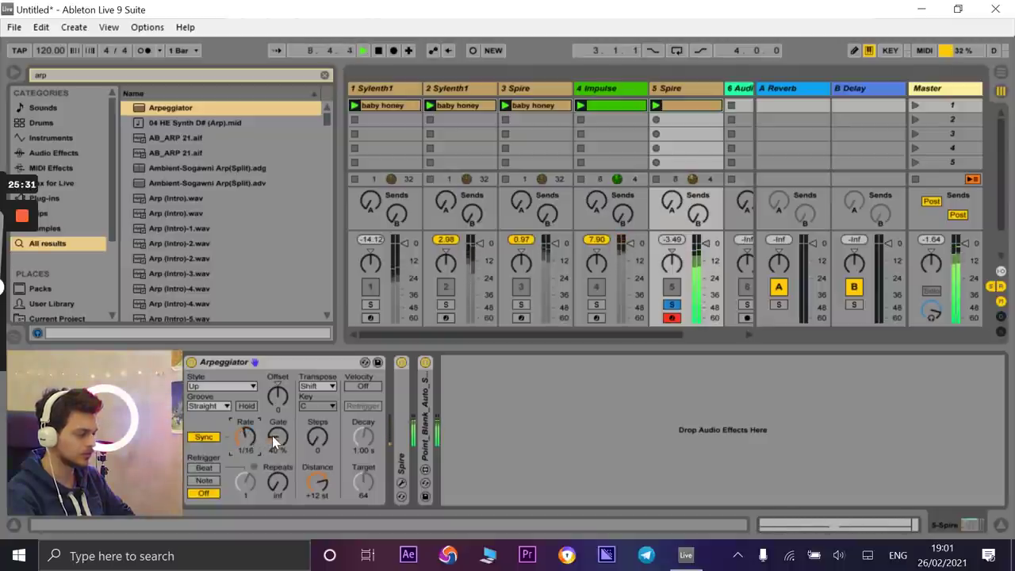
{"action": "left_click_drag", "start_coordinate": [272, 435], "coordinate": [272, 423]}
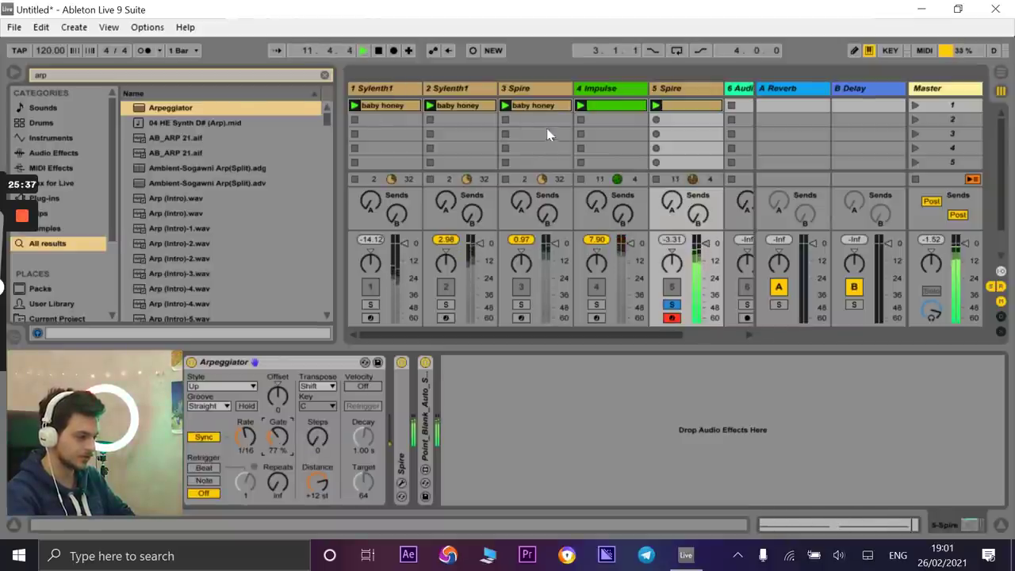
{"action": "left_click", "coordinate": [597, 305]}
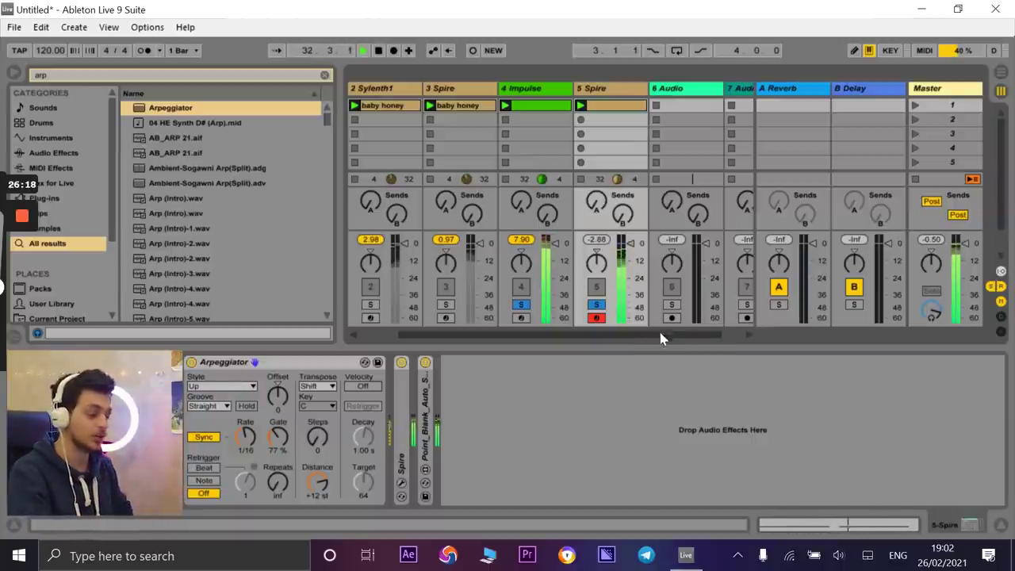
- Search the browser for "spire" and pick the Spire plug-in for another synth layer
{"action": "left_click_drag", "start_coordinate": [657, 334], "coordinate": [715, 340]}
{"action": "left_click", "coordinate": [658, 90]}
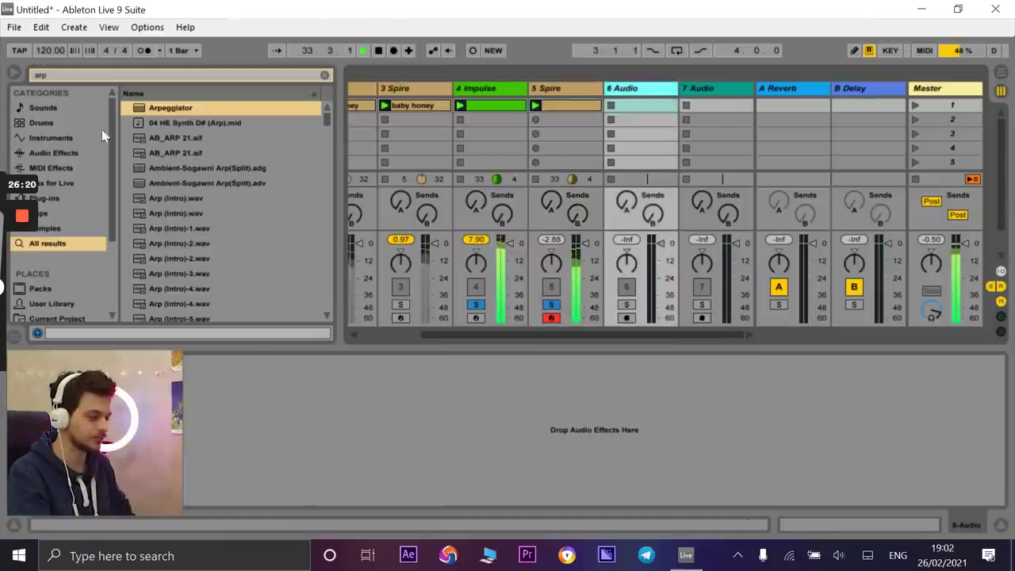
{"action": "key", "text": "ctrl+f"}
{"action": "type", "text": "spire"}
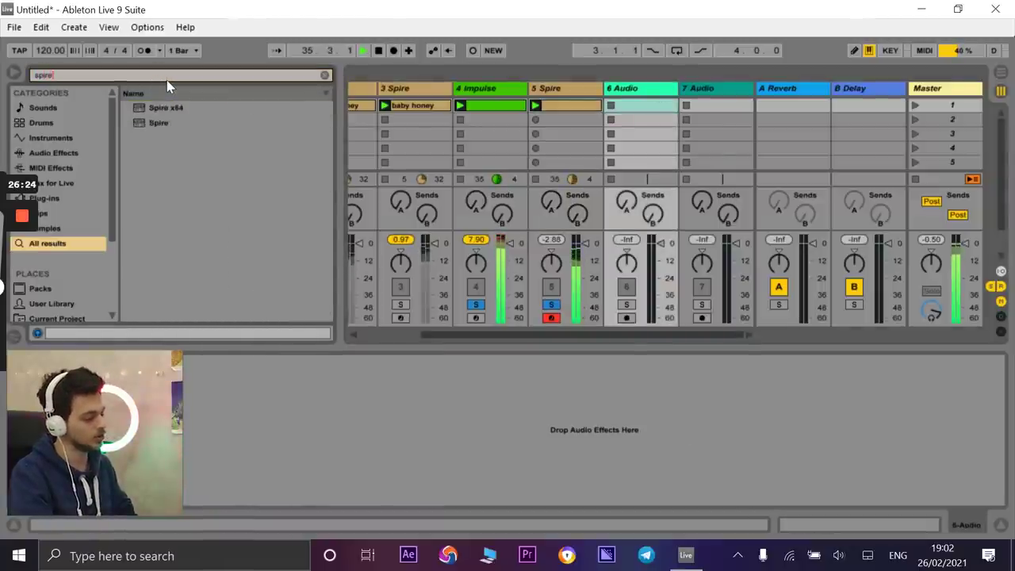
{"action": "left_click", "coordinate": [152, 125]}
{"action": "left_click_drag", "start_coordinate": [472, 186], "coordinate": [135, 52]}
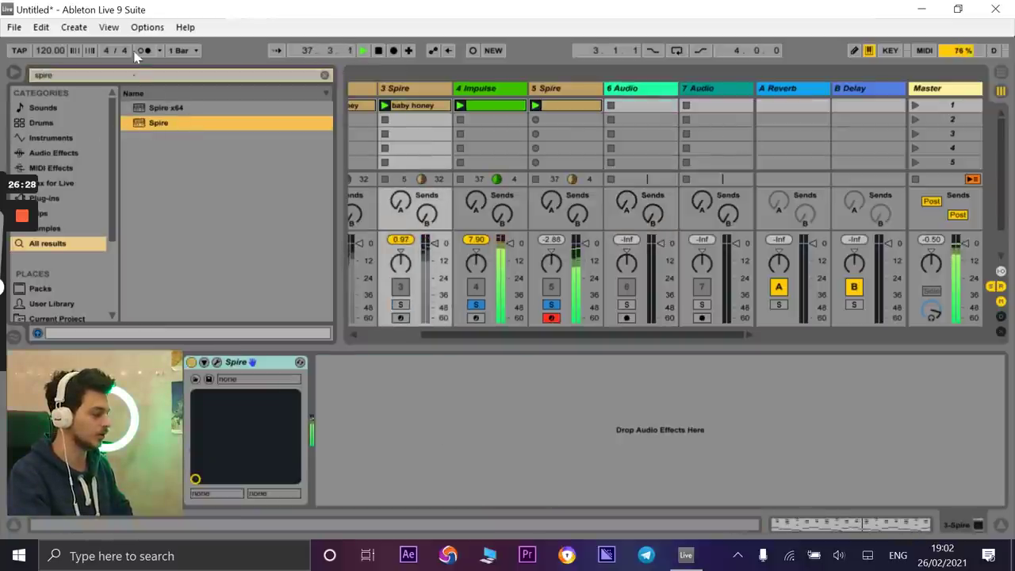
- Insert a new MIDI track after the third track, load Spire onto it and close the plug-in window
{"action": "left_click", "coordinate": [146, 27]}
{"action": "mouse_move", "coordinate": [74, 27]}
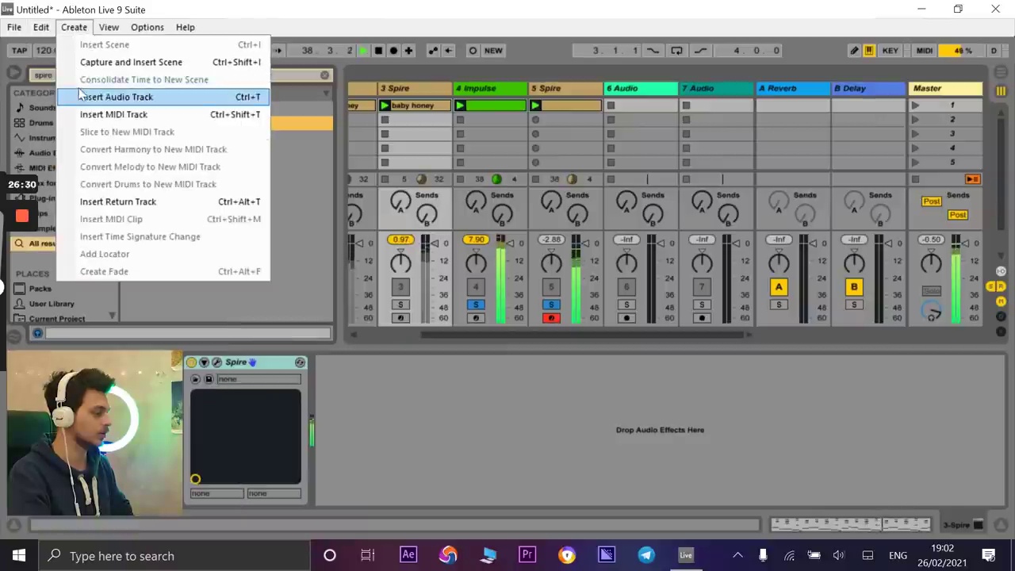
{"action": "left_click", "coordinate": [92, 114]}
{"action": "left_click_drag", "start_coordinate": [159, 123], "coordinate": [502, 111]}
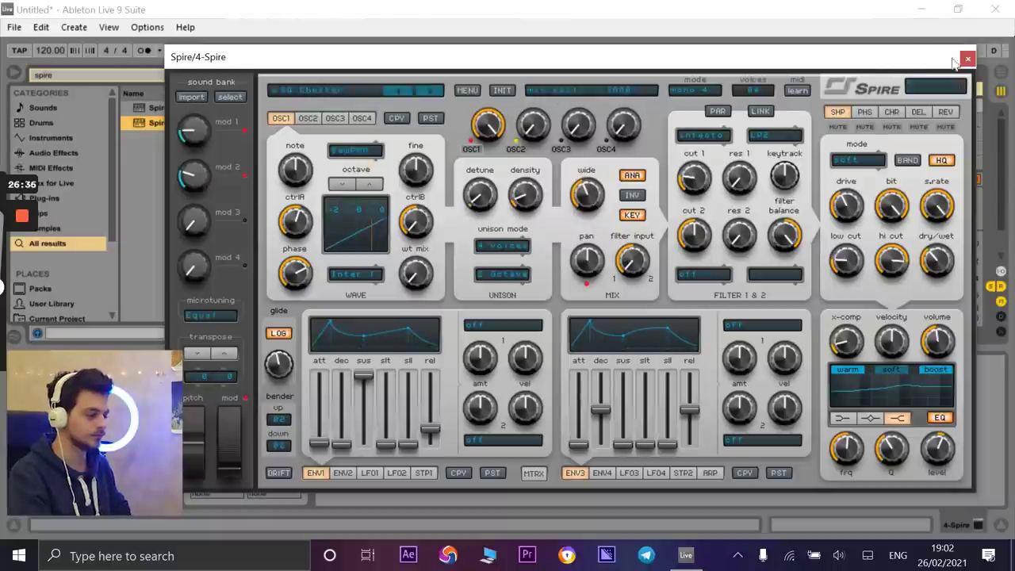
{"action": "left_click", "coordinate": [967, 59]}
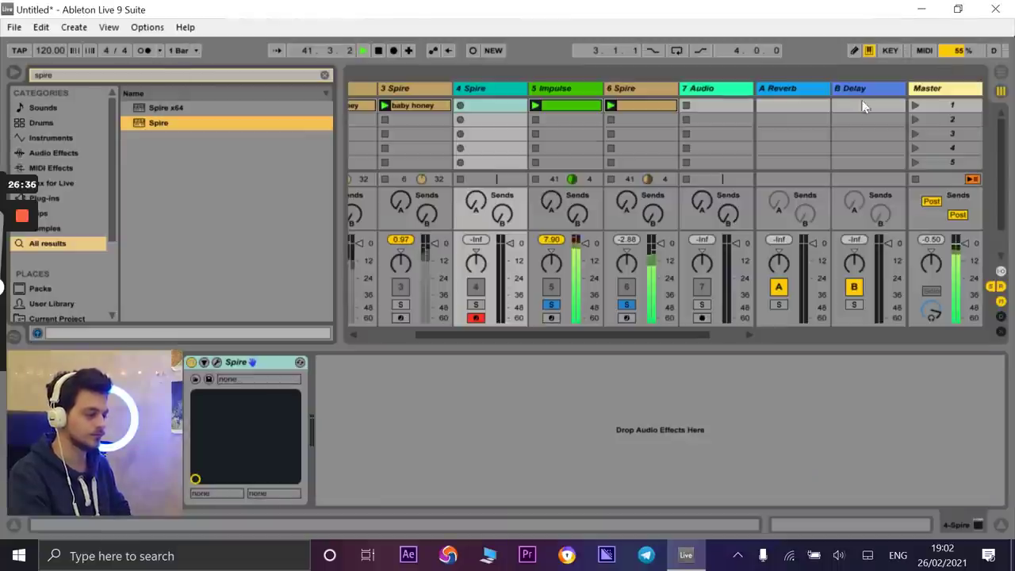
- Set the bass Arpeggiator's gate to 69 %, try the Random Once style and settle on Chord Trigger
{"action": "left_click", "coordinate": [671, 91]}
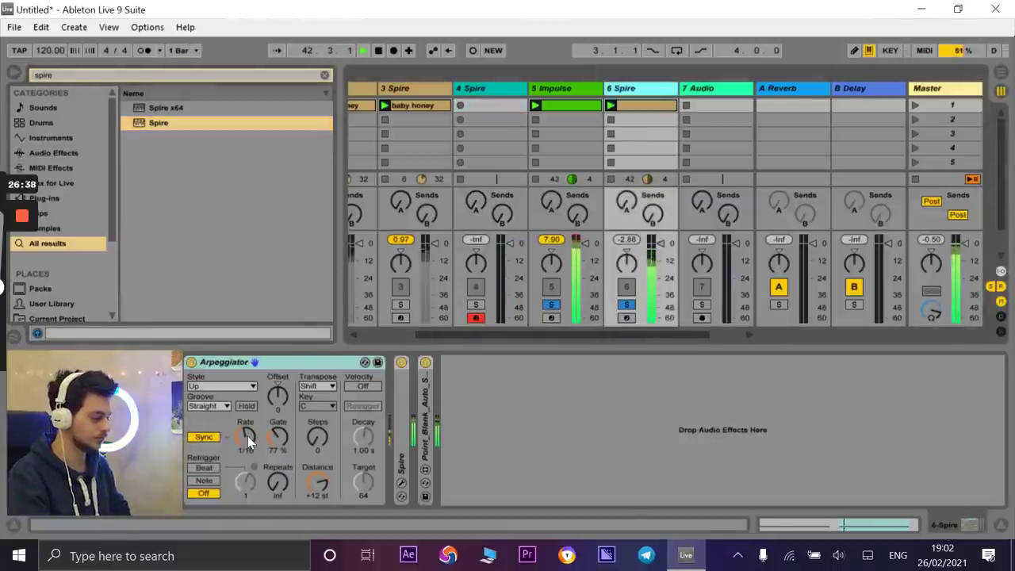
{"action": "left_click", "coordinate": [273, 438]}
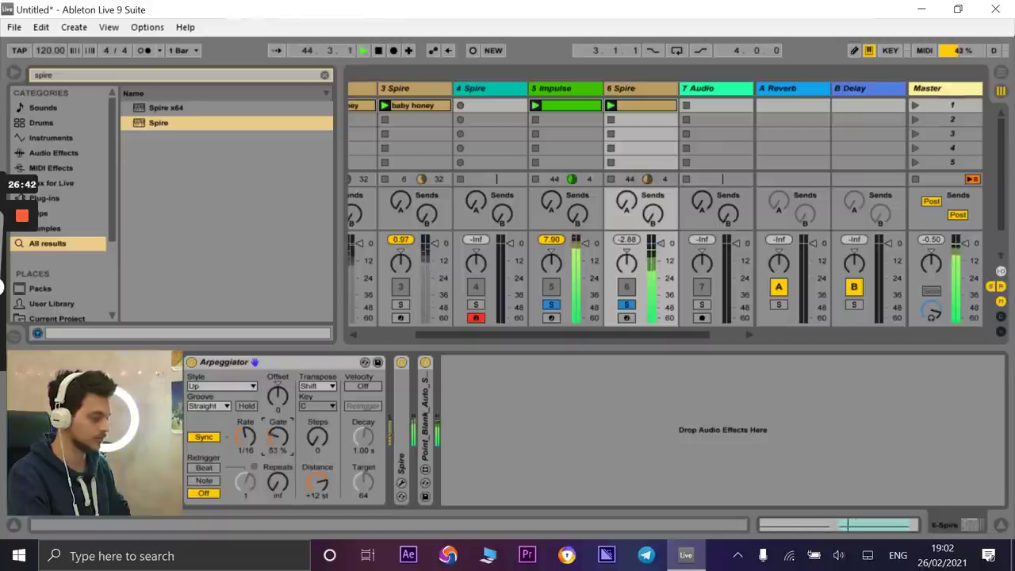
{"action": "left_click", "coordinate": [222, 386]}
{"action": "left_click", "coordinate": [218, 374]}
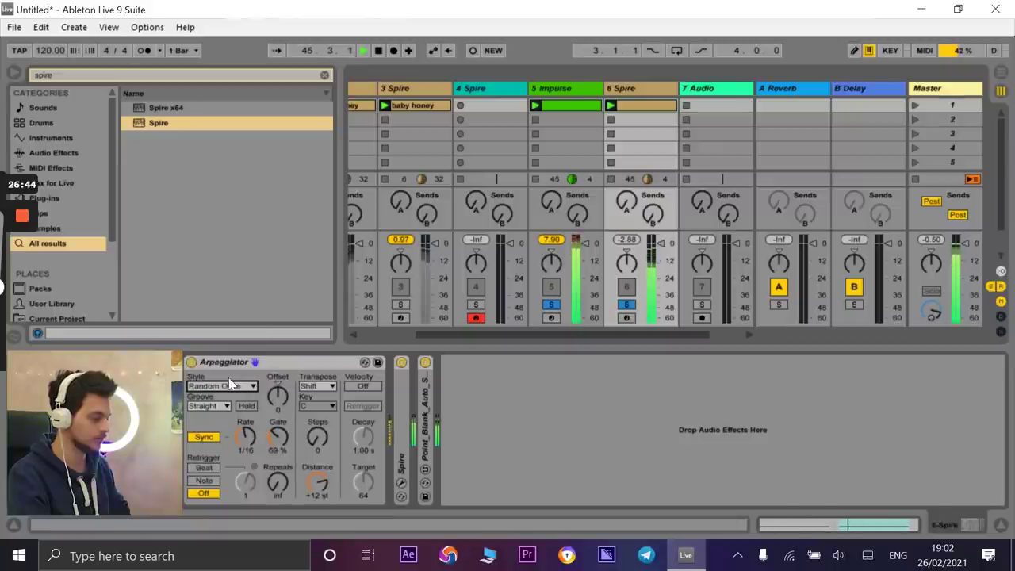
{"action": "left_click", "coordinate": [226, 386]}
{"action": "left_click", "coordinate": [214, 337]}
- Audition the Arpeggiator's swing grooves, including Swing 32, and return the groove to Straight
{"action": "left_click", "coordinate": [223, 407]}
{"action": "left_click", "coordinate": [219, 437]}
{"action": "left_click", "coordinate": [216, 407]}
{"action": "left_click", "coordinate": [218, 442]}
{"action": "left_click", "coordinate": [219, 409]}
{"action": "left_click", "coordinate": [217, 440]}
{"action": "left_click", "coordinate": [209, 406]}
{"action": "left_click", "coordinate": [213, 448]}
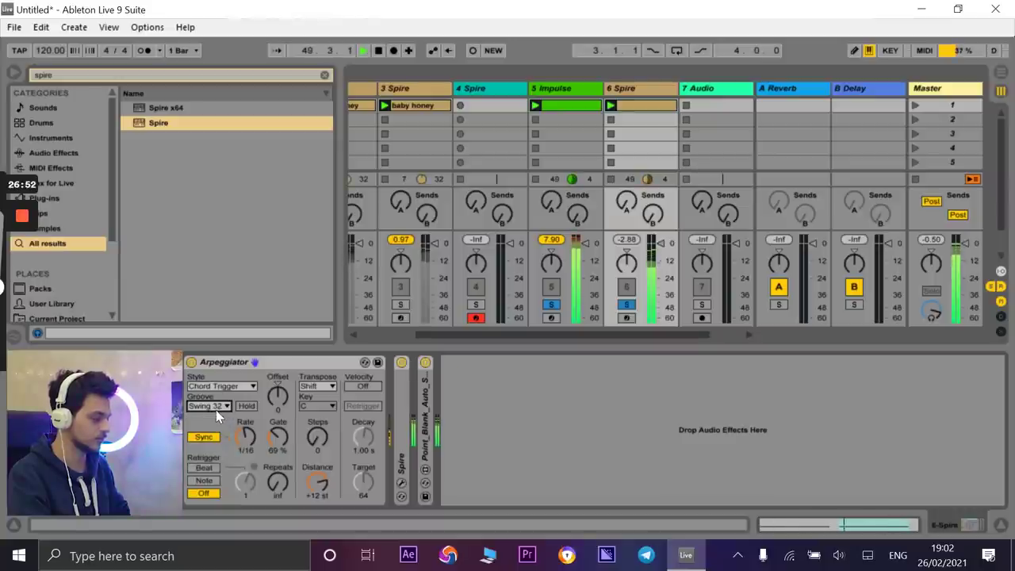
{"action": "left_click", "coordinate": [215, 410]}
{"action": "left_click", "coordinate": [213, 426]}
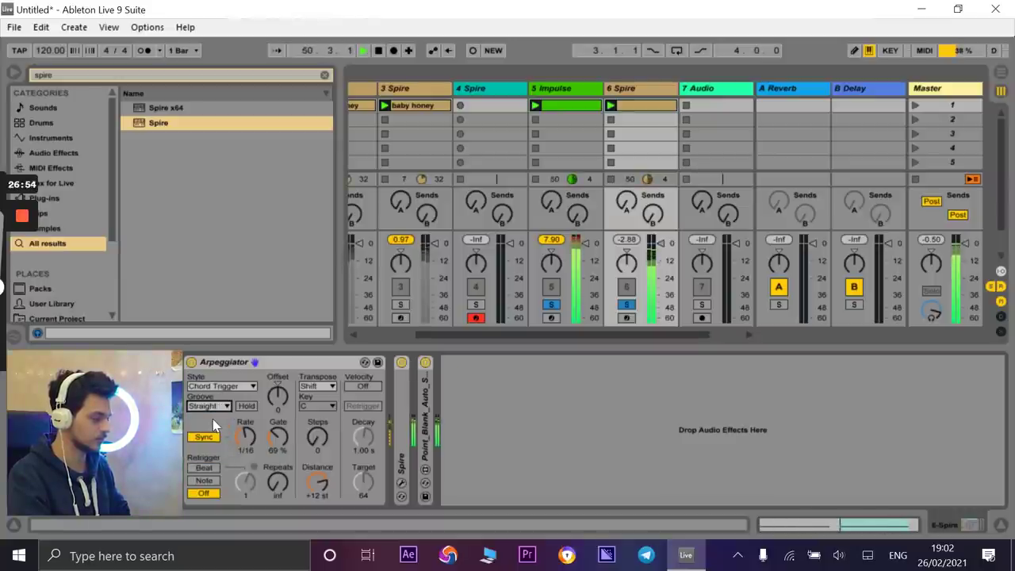
- Try the Arpeggiator with Beat retrigger and with 4 repeats, returning retrigger to Off and repeats to inf
{"action": "left_click", "coordinate": [199, 470]}
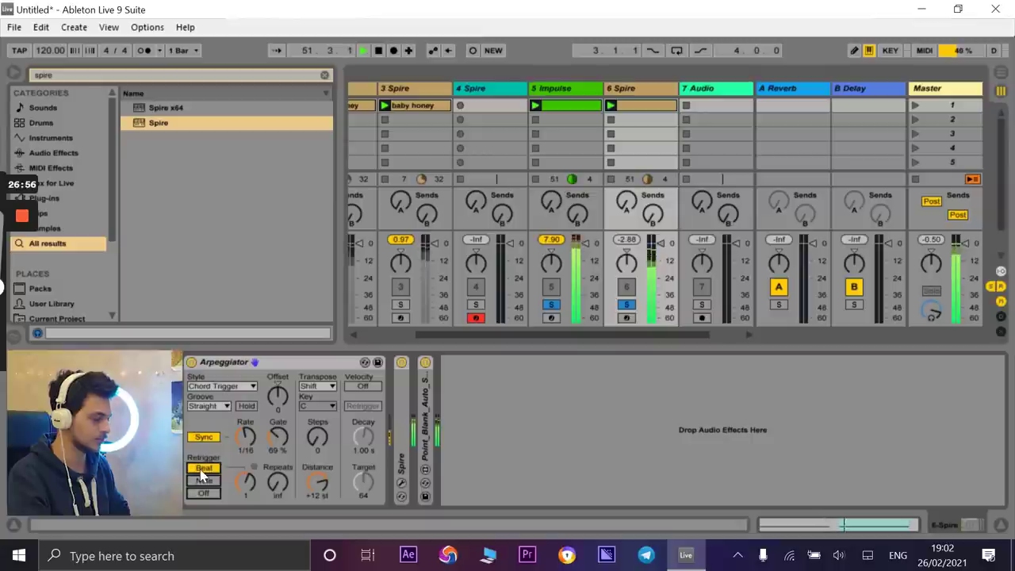
{"action": "left_click", "coordinate": [204, 493]}
{"action": "left_click", "coordinate": [277, 483]}
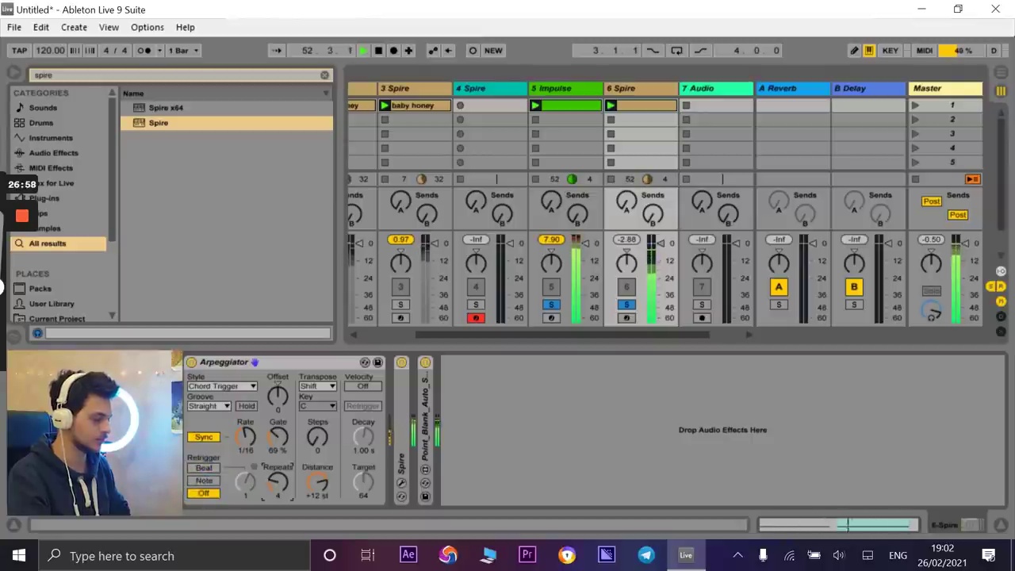
{"action": "left_click_drag", "start_coordinate": [278, 483], "coordinate": [278, 420]}
{"action": "left_click_drag", "start_coordinate": [278, 483], "coordinate": [278, 464]}
- Set the Arpeggiator's distance to +4 st and its steps to 2, with C as the key
{"action": "mouse_move", "coordinate": [320, 490]}
{"action": "left_mouse_down"}
{"action": "mouse_move", "coordinate": [319, 515]}
{"action": "mouse_move", "coordinate": [317, 460]}
{"action": "mouse_move", "coordinate": [318, 501]}
{"action": "left_mouse_up"}
{"action": "mouse_move", "coordinate": [318, 437]}
{"action": "left_mouse_down"}
{"action": "mouse_move", "coordinate": [317, 411]}
{"action": "mouse_move", "coordinate": [317, 444]}
{"action": "mouse_move", "coordinate": [318, 433]}
{"action": "left_mouse_up"}
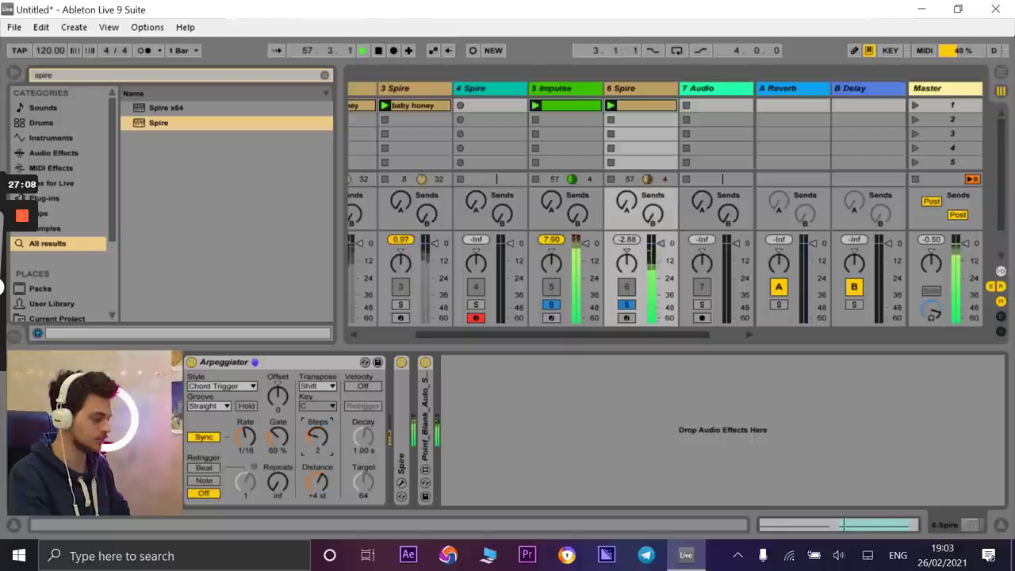
{"action": "left_click", "coordinate": [317, 408]}
{"action": "left_click", "coordinate": [322, 413]}
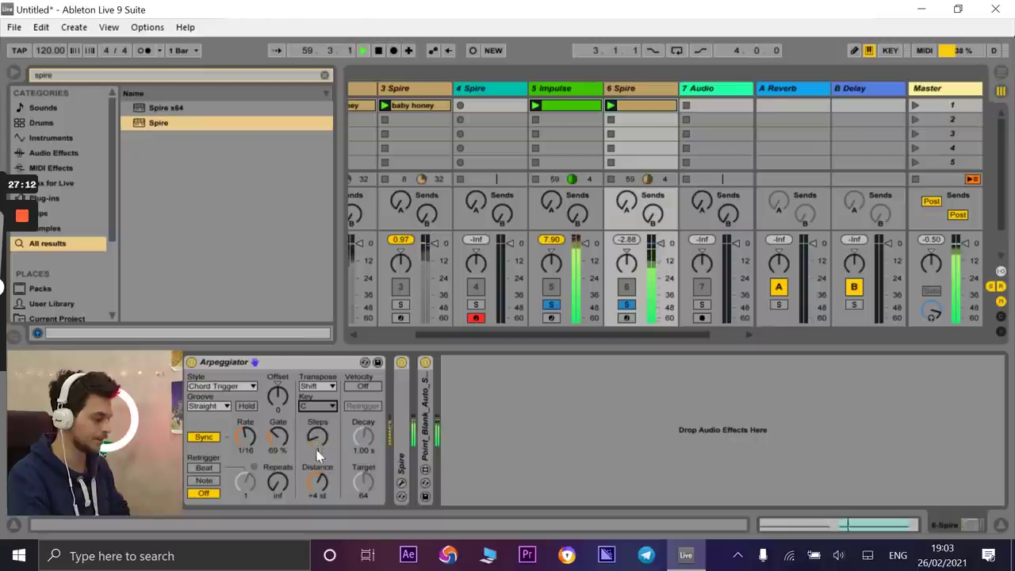
- Try the Arpeggiator's transpose options and set Transpose to Minor
{"action": "left_click", "coordinate": [316, 387]}
{"action": "left_click", "coordinate": [315, 413]}
{"action": "left_click", "coordinate": [315, 386]}
{"action": "left_click", "coordinate": [315, 427]}
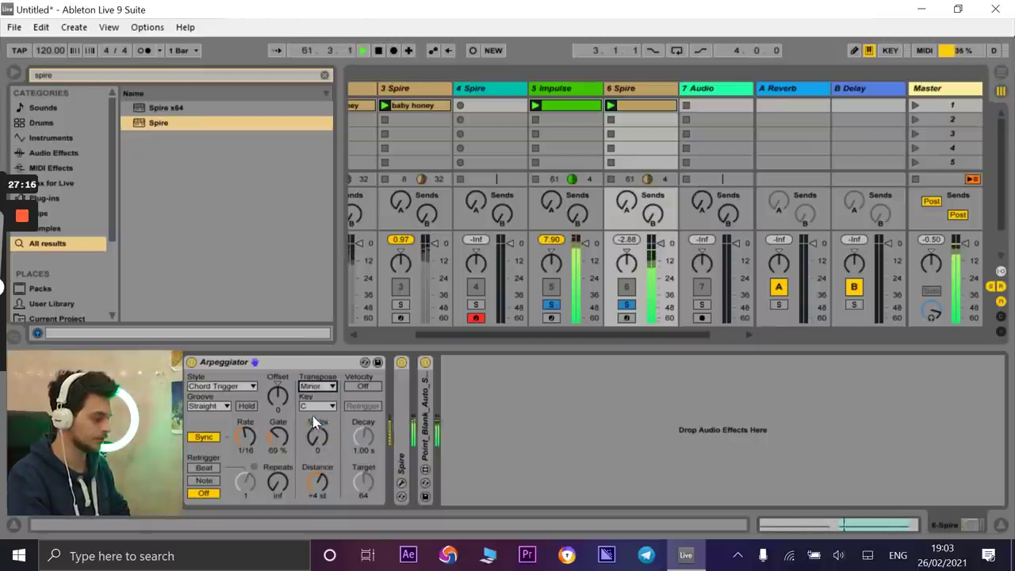
- Try the Arpeggiator's Major transpose and set Transpose to Shift
{"action": "left_click", "coordinate": [317, 388]}
{"action": "left_click", "coordinate": [315, 408]}
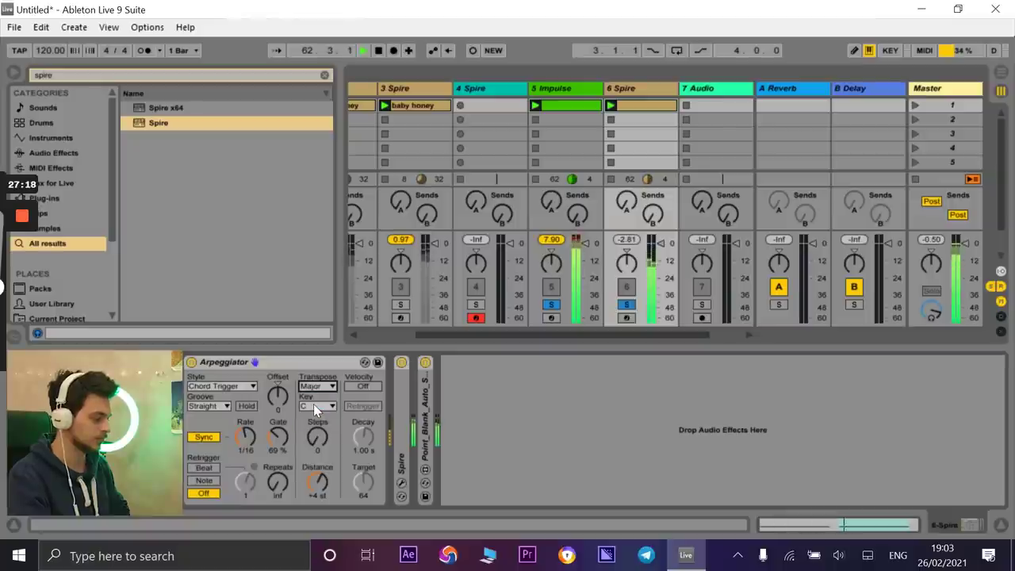
{"action": "left_click", "coordinate": [323, 390]}
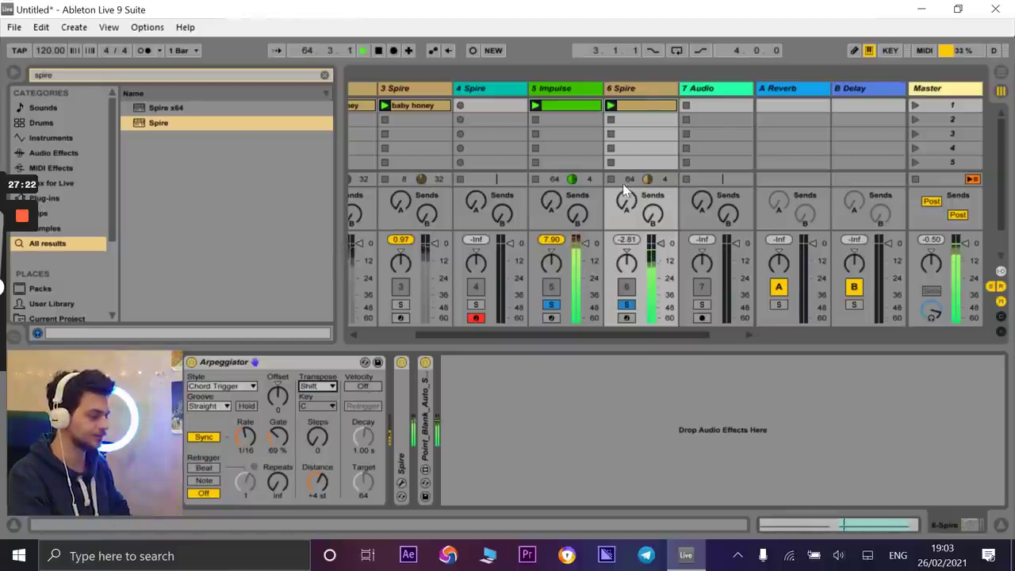
- Open the Spire synth's editor on track 4
{"action": "left_click", "coordinate": [508, 94]}
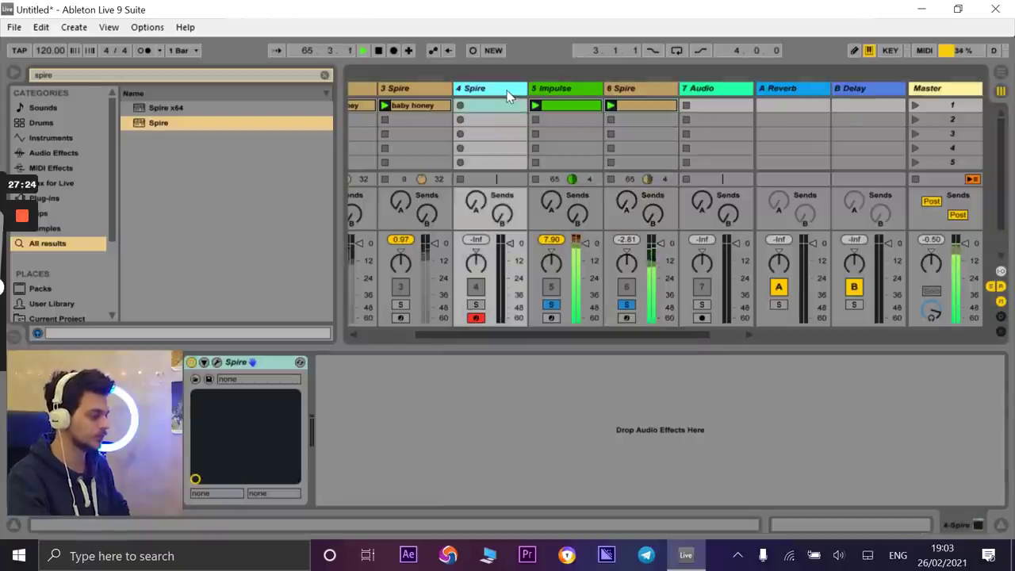
{"action": "left_click", "coordinate": [217, 363]}
{"action": "left_click", "coordinate": [372, 91]}
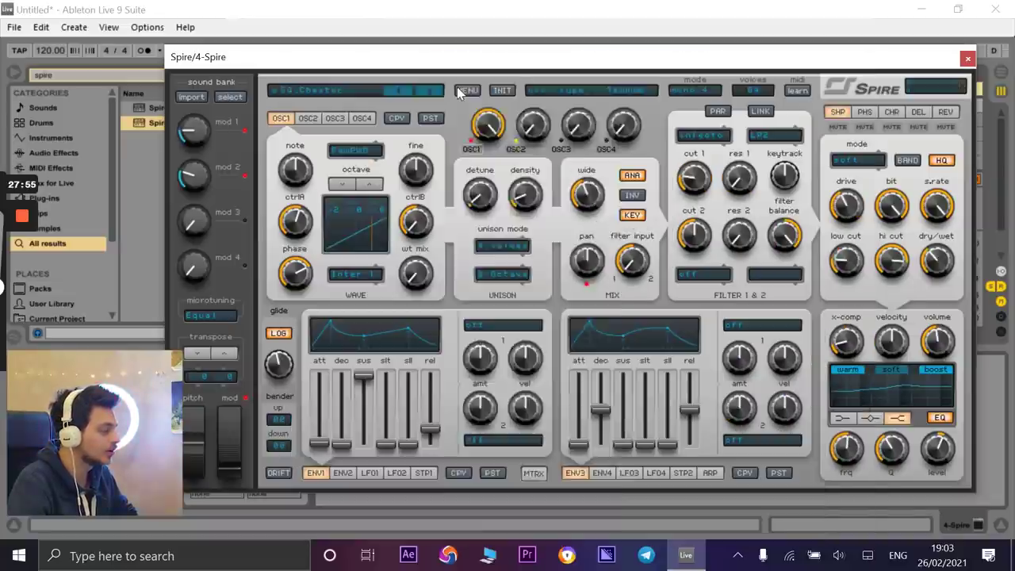
- Load the "99 Patches - Tropical House Vibes" bank in track 4's Spire and check its presets
{"action": "left_click", "coordinate": [467, 91]}
{"action": "mouse_move", "coordinate": [508, 108]}
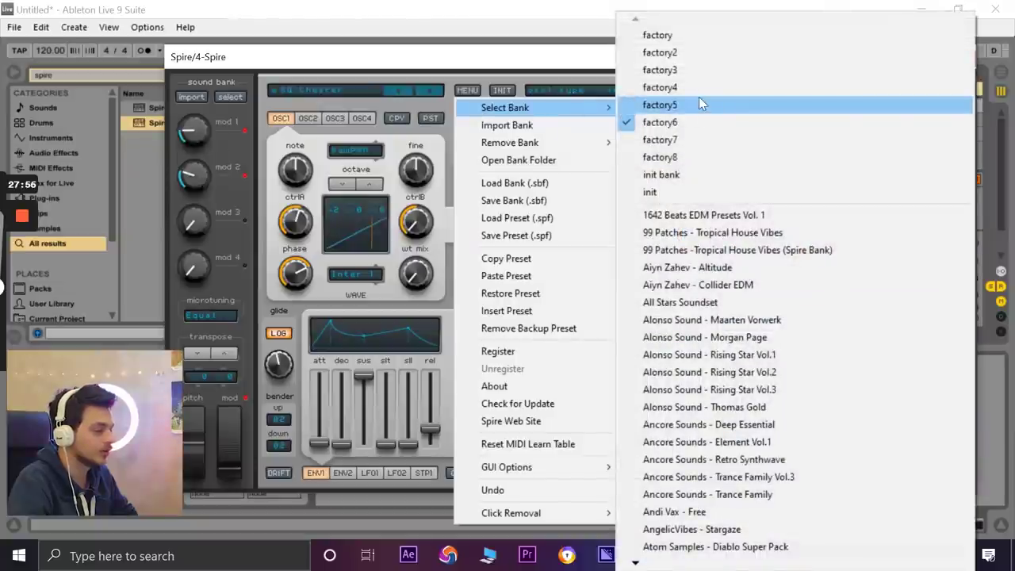
{"action": "left_click", "coordinate": [698, 232]}
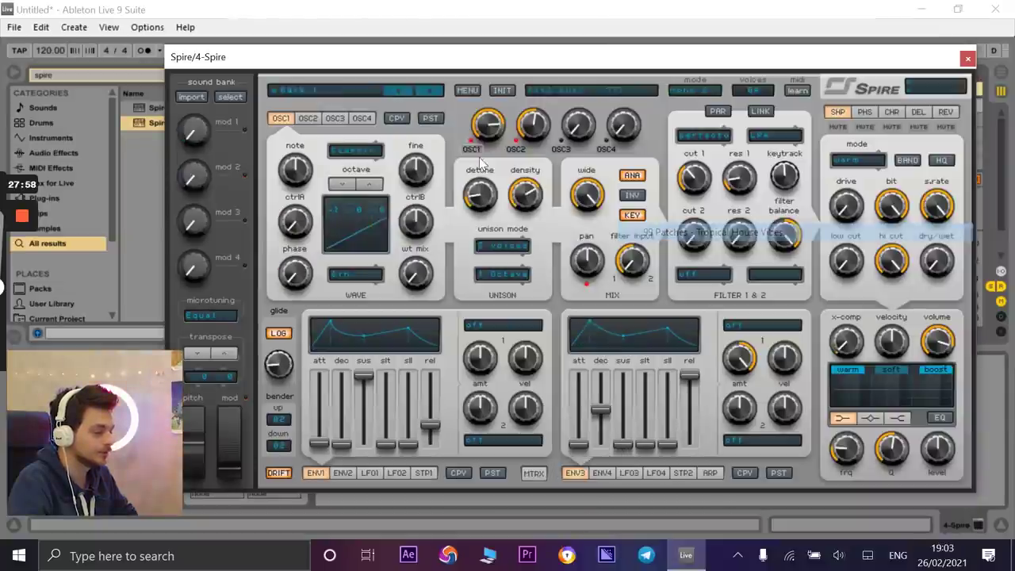
{"action": "left_click", "coordinate": [317, 92]}
{"action": "left_click", "coordinate": [386, 59]}
- Load the factory2 bank in track 4's Spire and choose the SQ Beauty V preset
{"action": "left_click", "coordinate": [467, 91]}
{"action": "mouse_move", "coordinate": [507, 108]}
{"action": "left_click", "coordinate": [700, 52]}
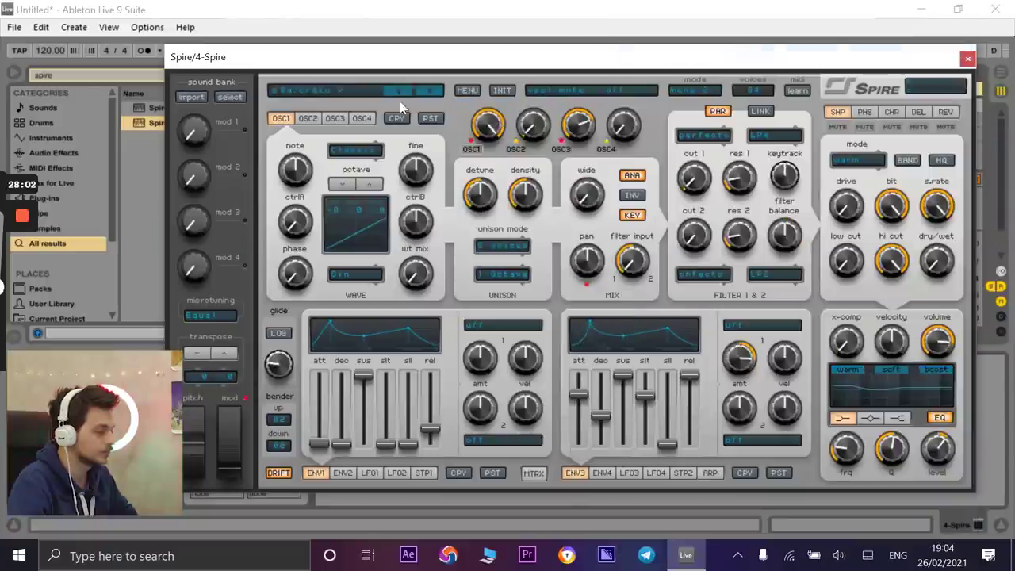
{"action": "left_click", "coordinate": [351, 95]}
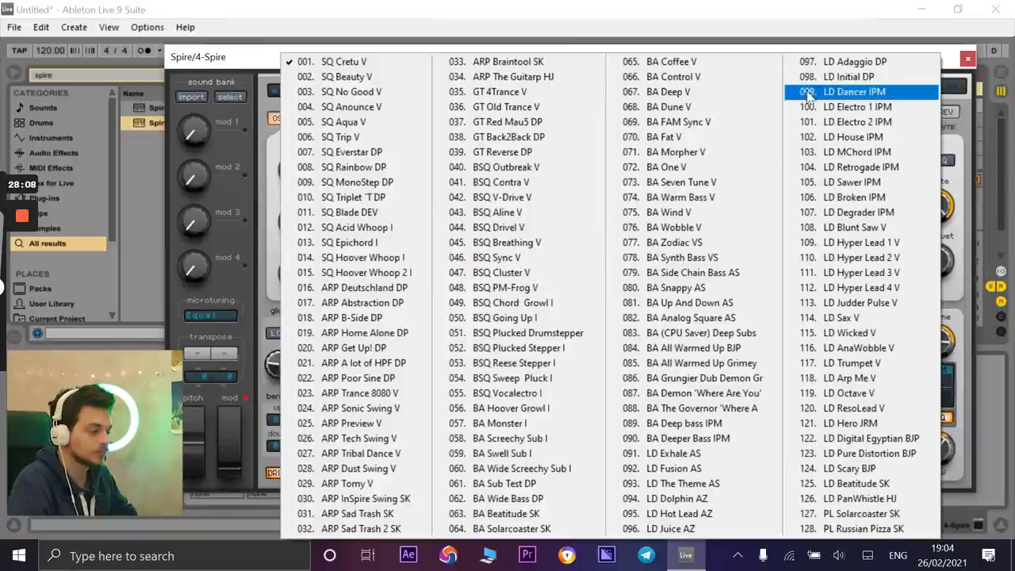
{"action": "left_click", "coordinate": [316, 74]}
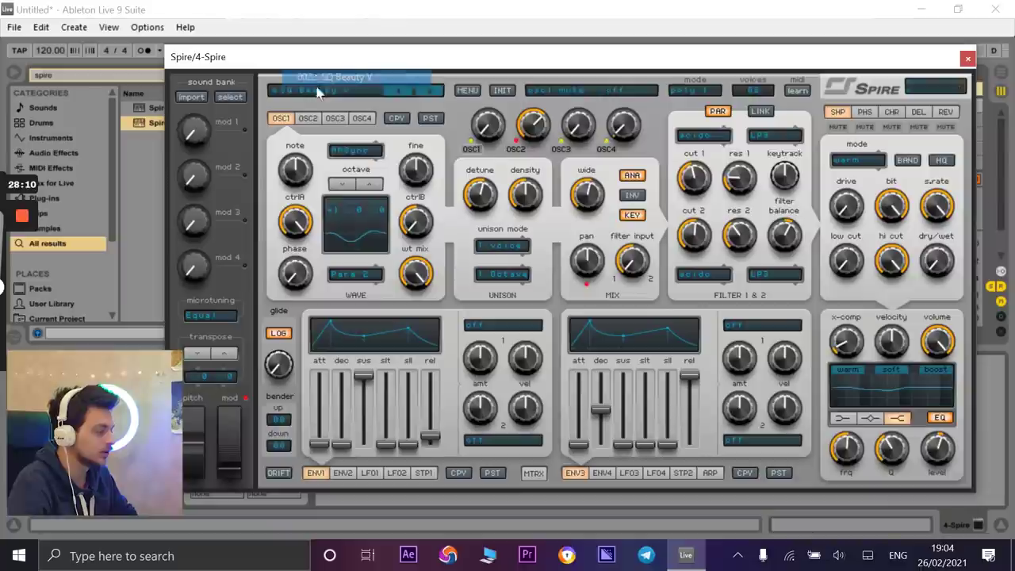
- Audition the factory2 sequence presets from SQ No Good V through SQ Triplet 'T DP on track 4's Spire
{"action": "left_click_drag", "start_coordinate": [453, 54], "coordinate": [415, 388]}
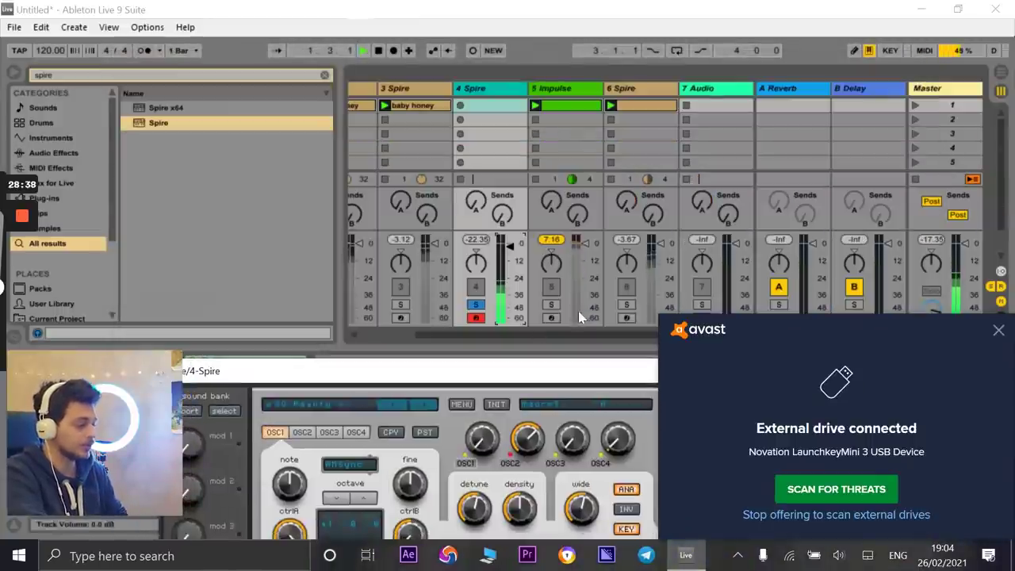
{"action": "left_click_drag", "start_coordinate": [615, 370], "coordinate": [563, 64]}
{"action": "left_click", "coordinate": [380, 103]}
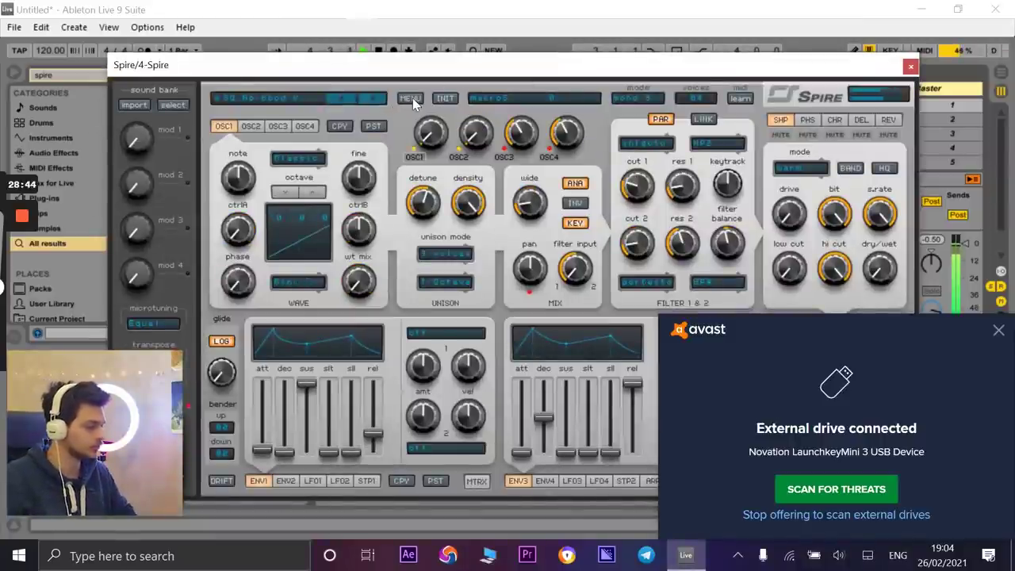
{"action": "left_click", "coordinate": [378, 102]}
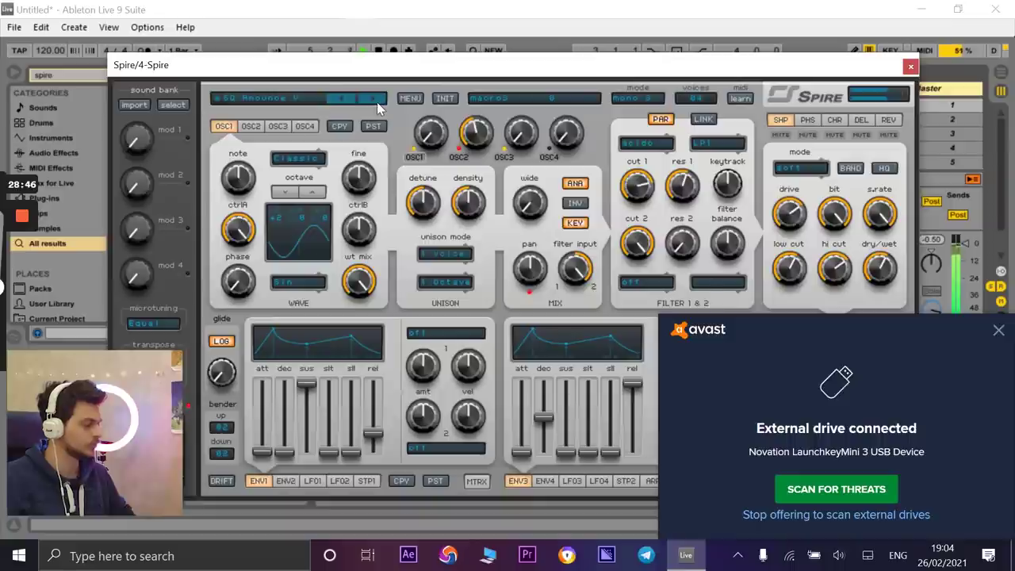
{"action": "left_click", "coordinate": [378, 101]}
{"action": "left_click", "coordinate": [377, 102]}
{"action": "left_click", "coordinate": [377, 101]}
{"action": "left_click", "coordinate": [378, 101]}
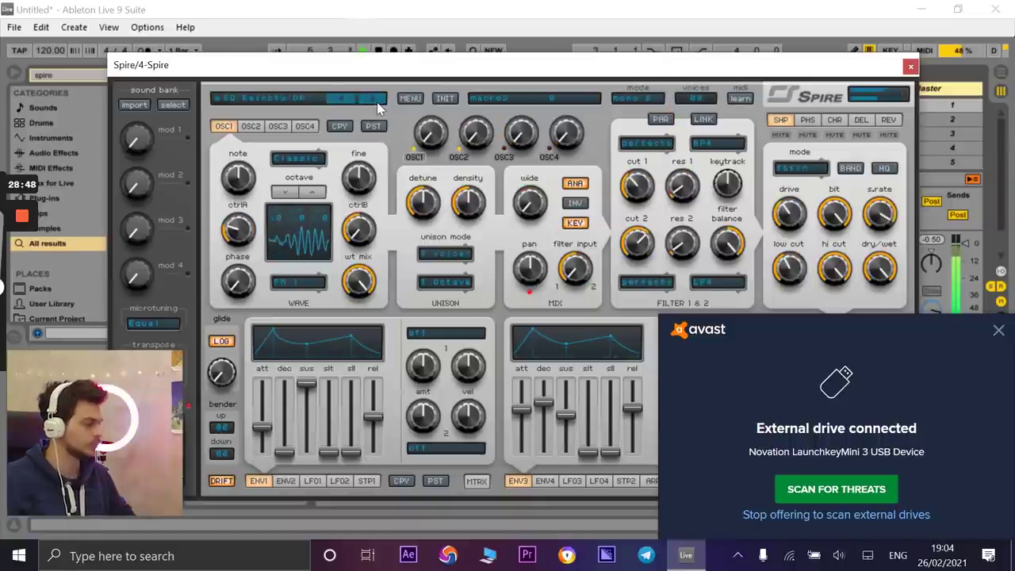
{"action": "left_click", "coordinate": [378, 101]}
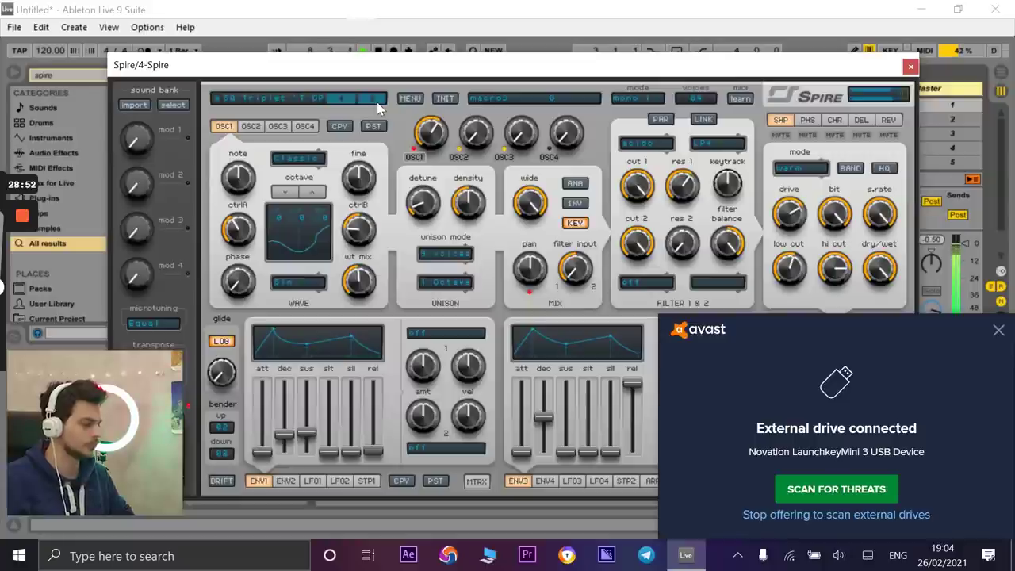
- Audition the SQ Blade DEV, SQ Acid Whoop I and SQ Hoover Whoop presets
{"action": "left_click", "coordinate": [378, 105]}
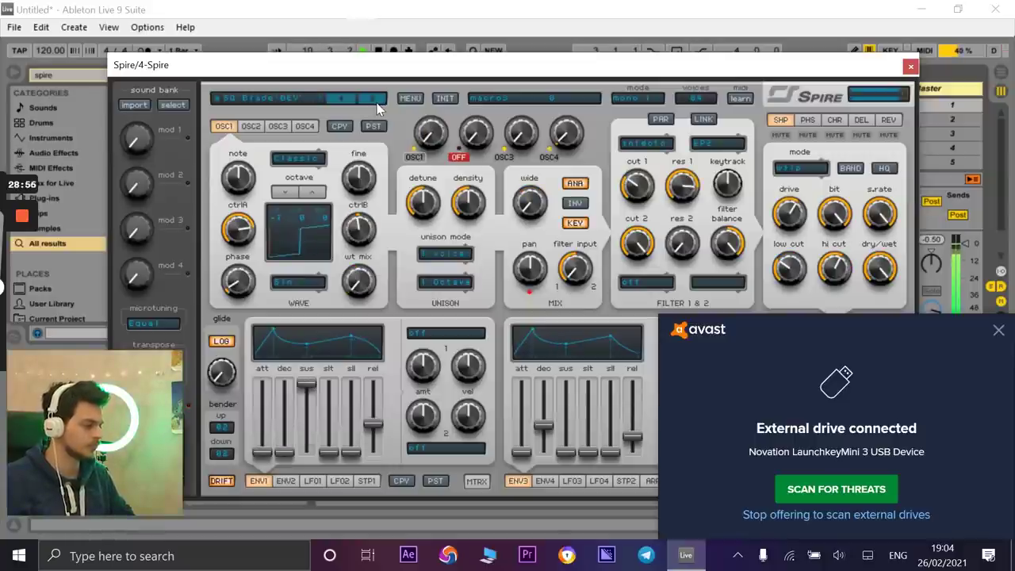
{"action": "left_click", "coordinate": [377, 106]}
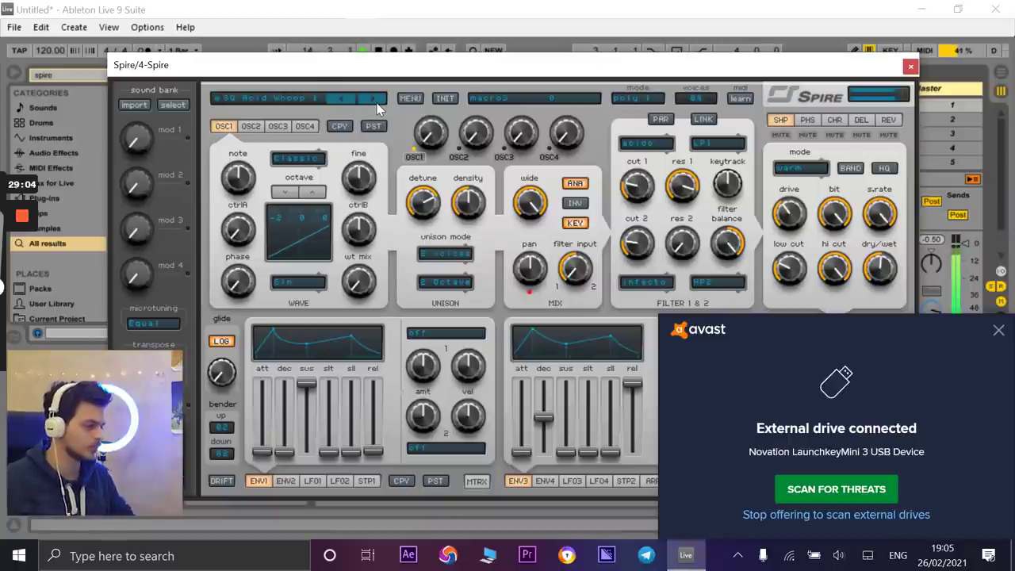
{"action": "left_click", "coordinate": [376, 104]}
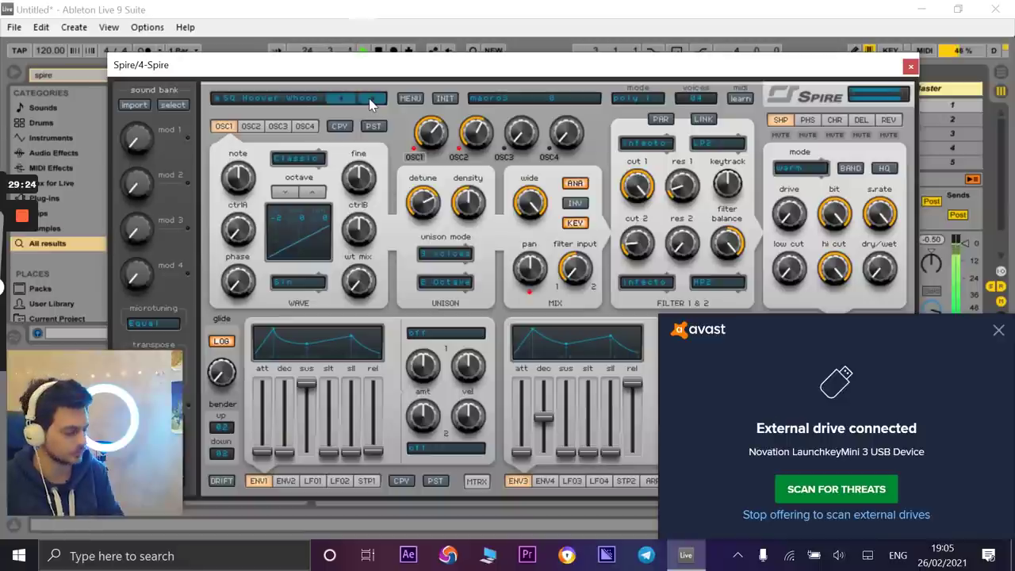
{"action": "left_click", "coordinate": [369, 99]}
{"action": "left_click", "coordinate": [339, 104]}
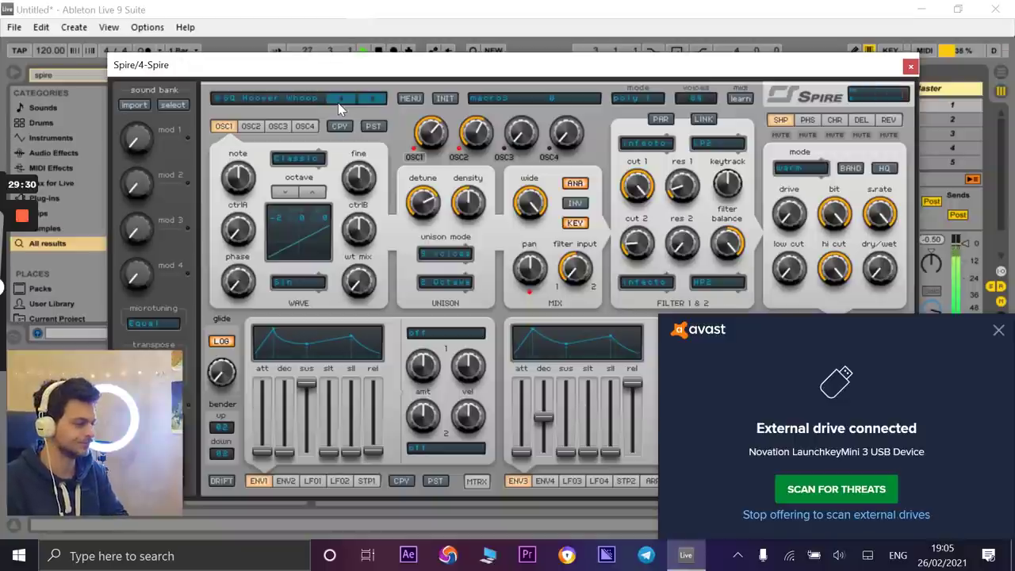
- Audition the arpeggio presets from ARP Deutschland DP through ARP Tribal Dance V
{"action": "left_click", "coordinate": [361, 99]}
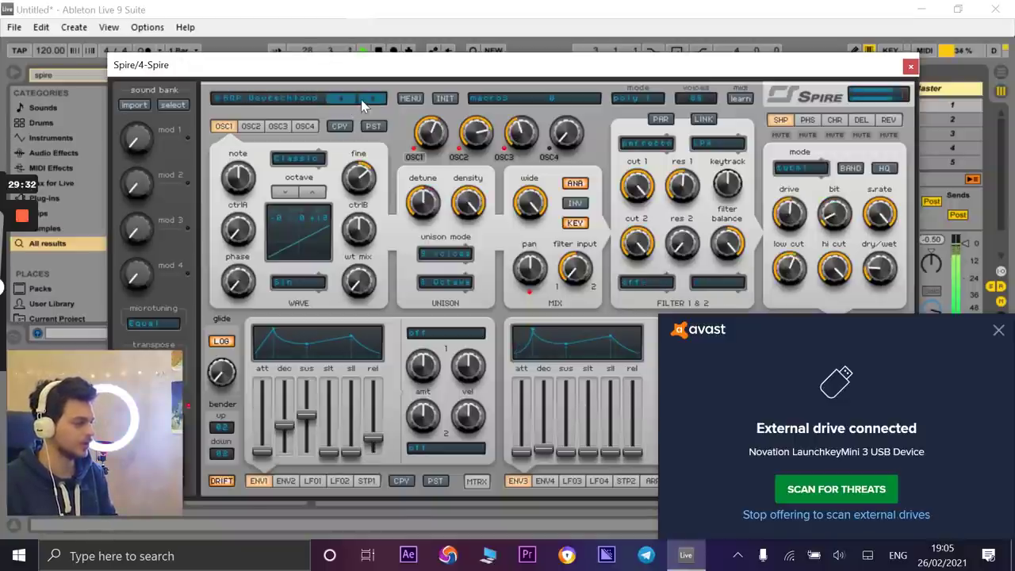
{"action": "left_click", "coordinate": [361, 100]}
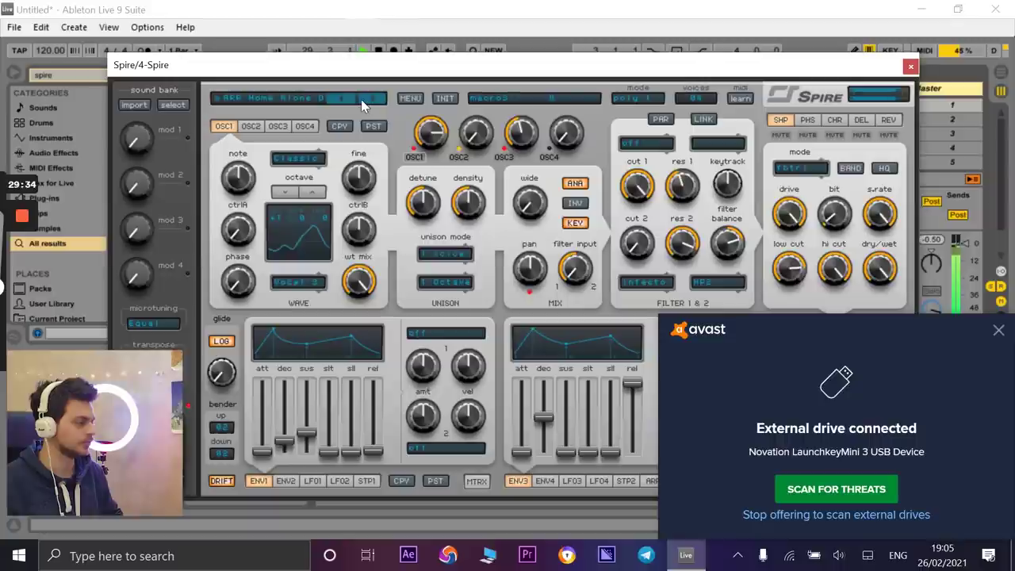
{"action": "left_click", "coordinate": [361, 99]}
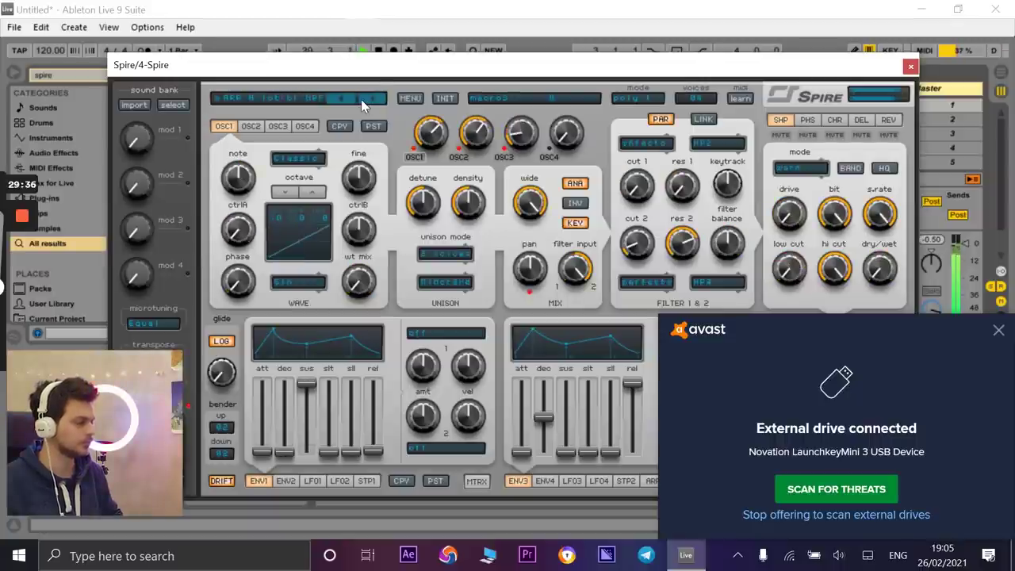
{"action": "left_click", "coordinate": [361, 99]}
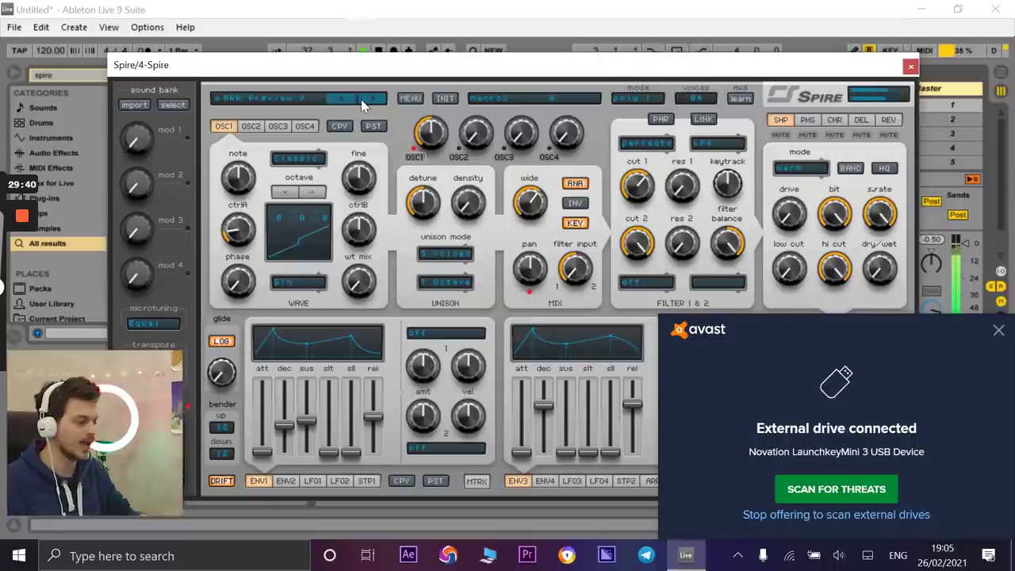
{"action": "left_click", "coordinate": [361, 100]}
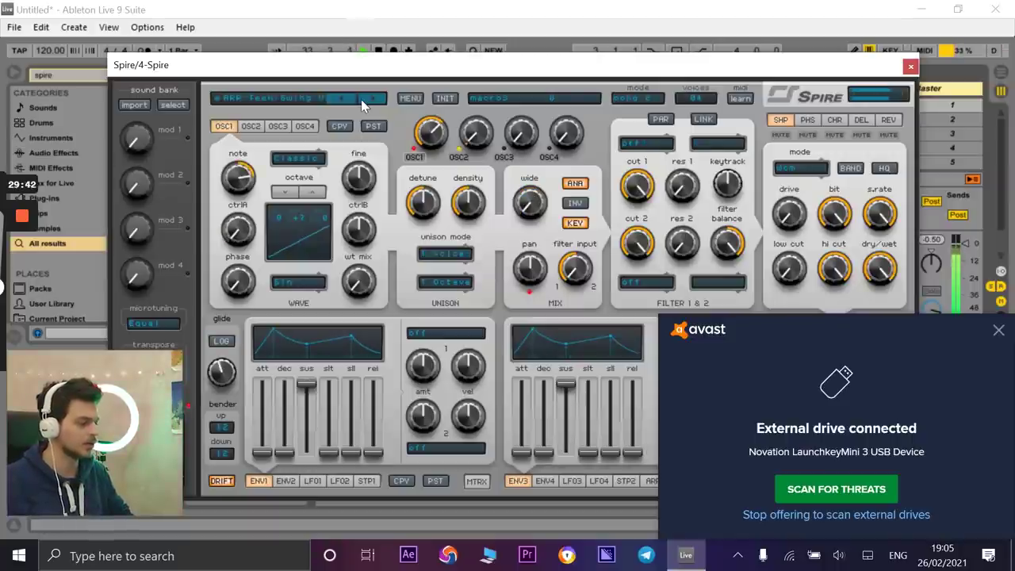
{"action": "left_click", "coordinate": [361, 99]}
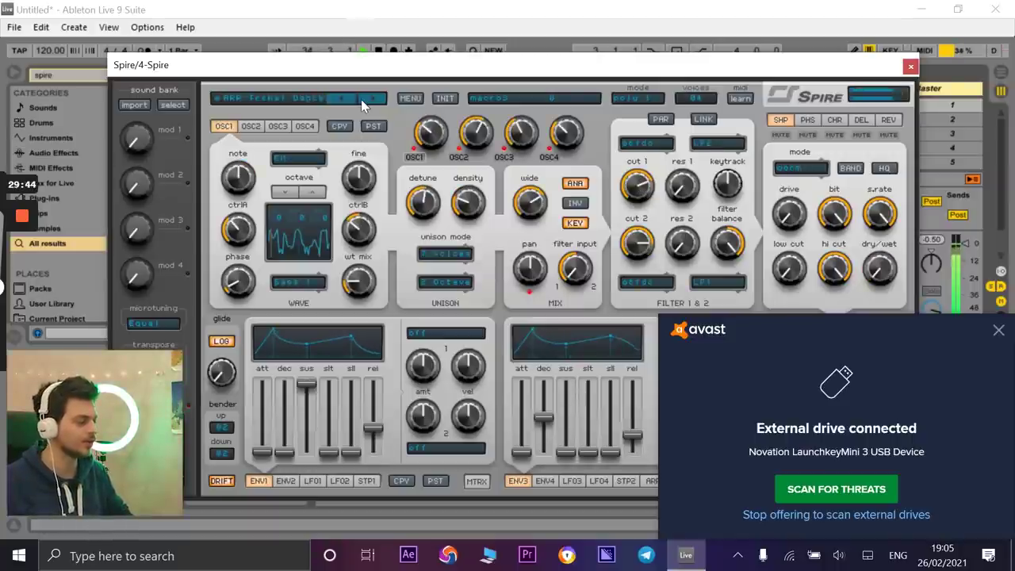
- Compare ARP Tech Swing V with ARP Tribal Dance V and continue auditioning through ARP InSpire Swing SK to ARP Braintool SK
{"action": "left_click", "coordinate": [349, 104]}
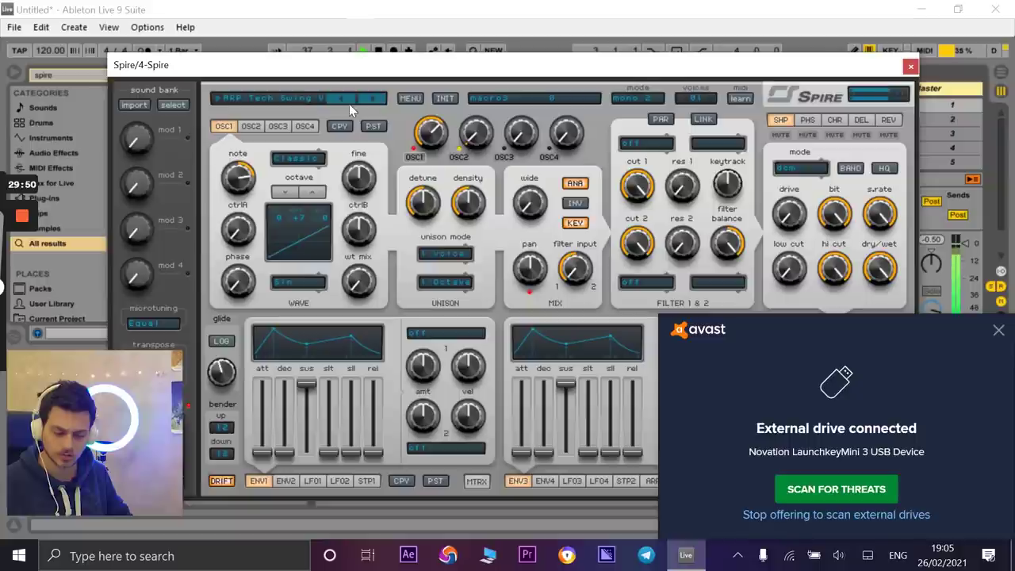
{"action": "left_click", "coordinate": [359, 102]}
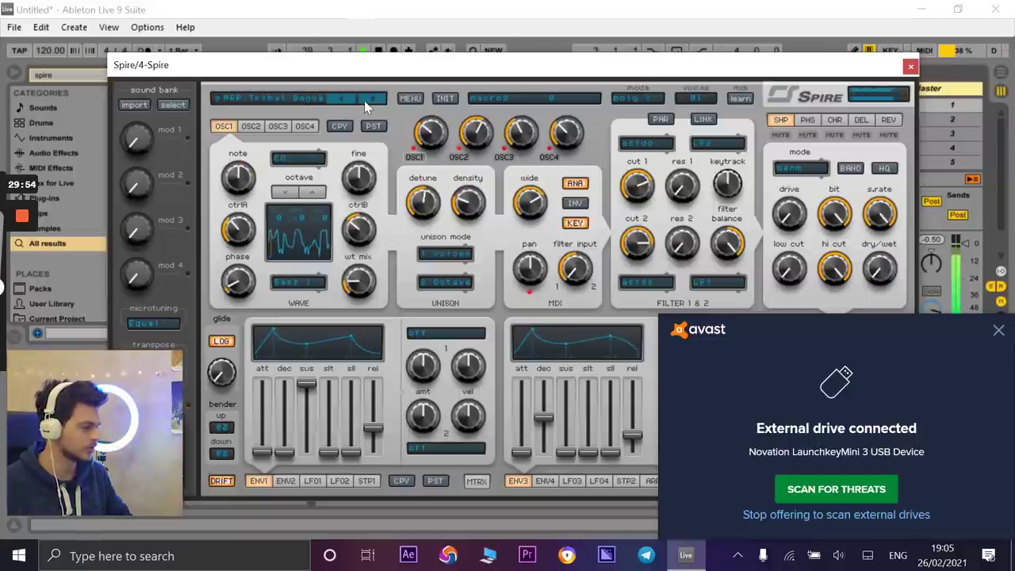
{"action": "left_click", "coordinate": [364, 102]}
{"action": "left_click", "coordinate": [366, 103]}
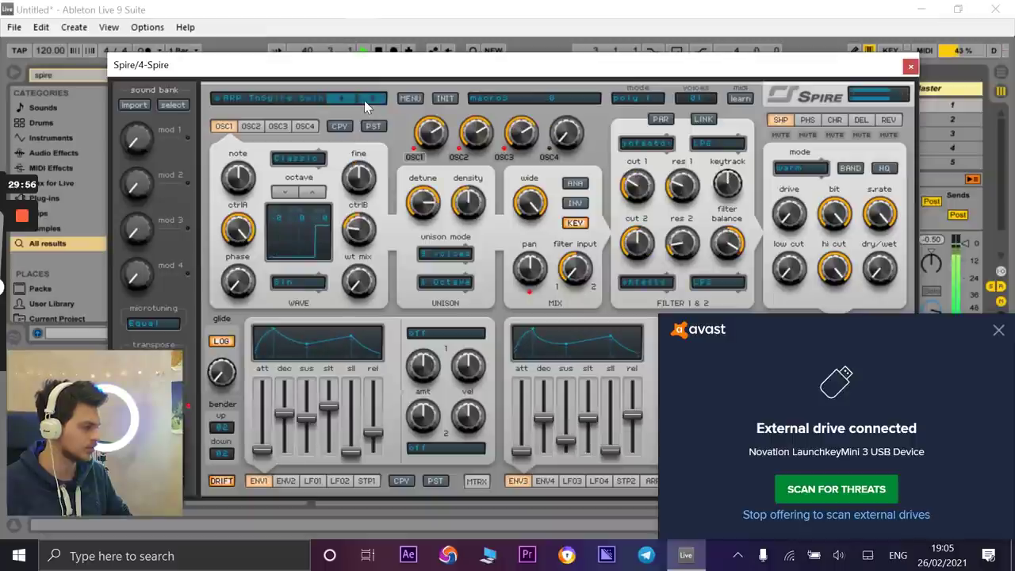
{"action": "left_click", "coordinate": [366, 102]}
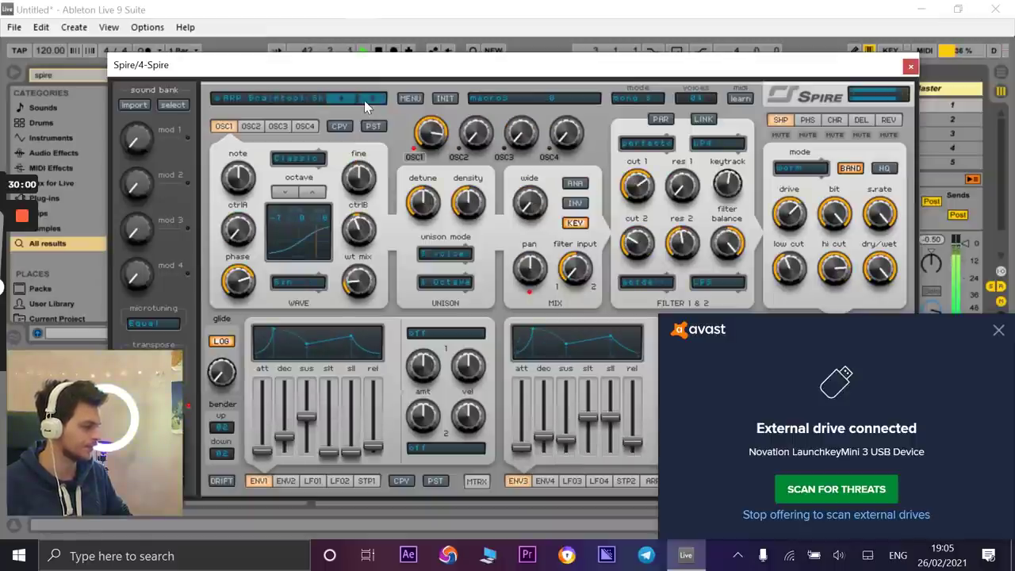
- Step through the GT presets, including GT Old Trance V, and load BSQ Contra V
{"action": "left_click", "coordinate": [365, 103]}
{"action": "left_click", "coordinate": [366, 103]}
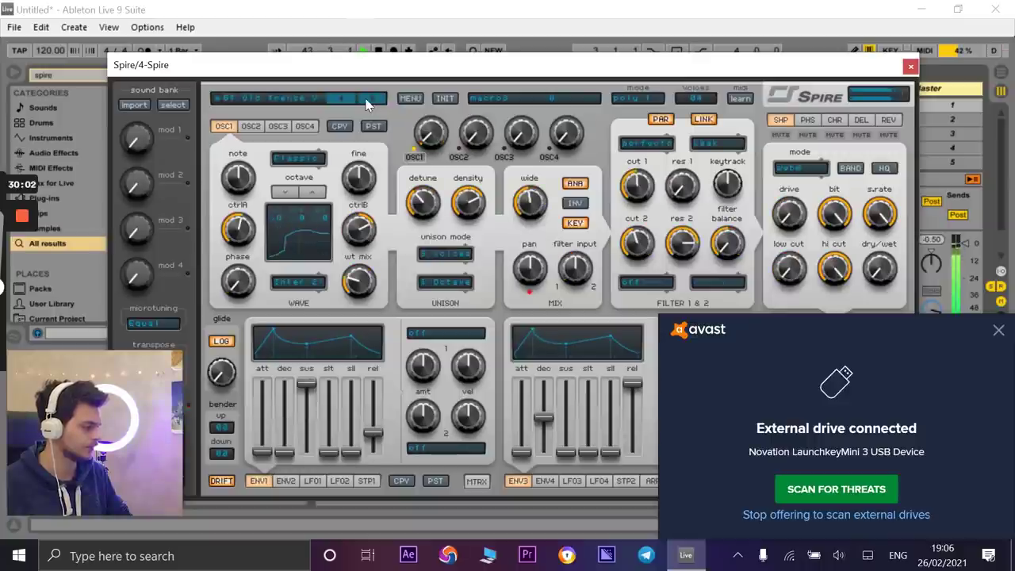
{"action": "left_click", "coordinate": [365, 103]}
{"action": "left_click", "coordinate": [365, 103]}
{"action": "left_click", "coordinate": [366, 103]}
{"action": "left_click", "coordinate": [366, 103]}
{"action": "left_click", "coordinate": [366, 103]}
{"action": "left_click", "coordinate": [366, 103]}
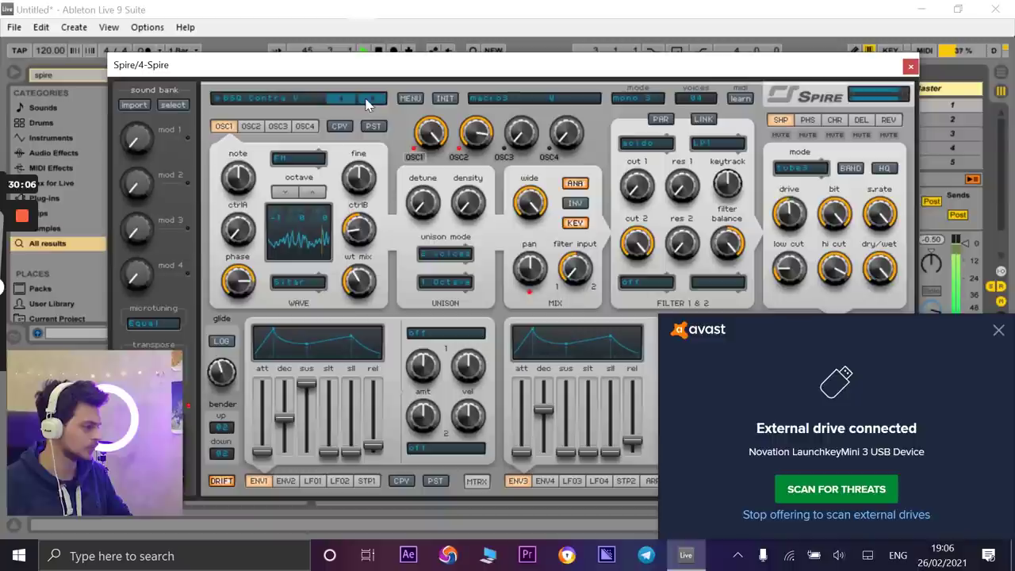
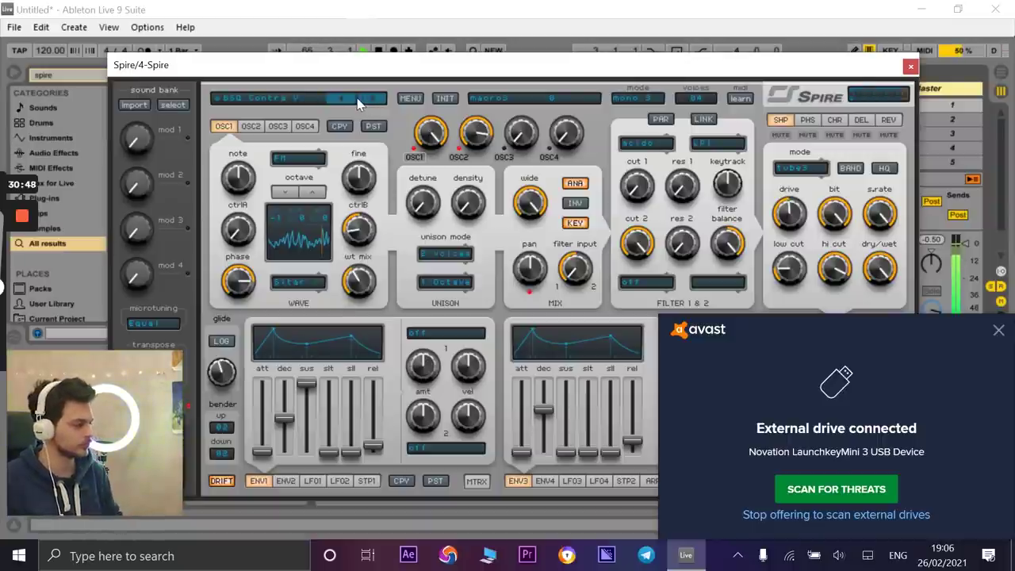
- Audition the Spire presets after BSQ Contra V, including BSQ Alive V, through BSQ Cluster V
{"action": "left_click", "coordinate": [348, 98]}
{"action": "left_click", "coordinate": [365, 94]}
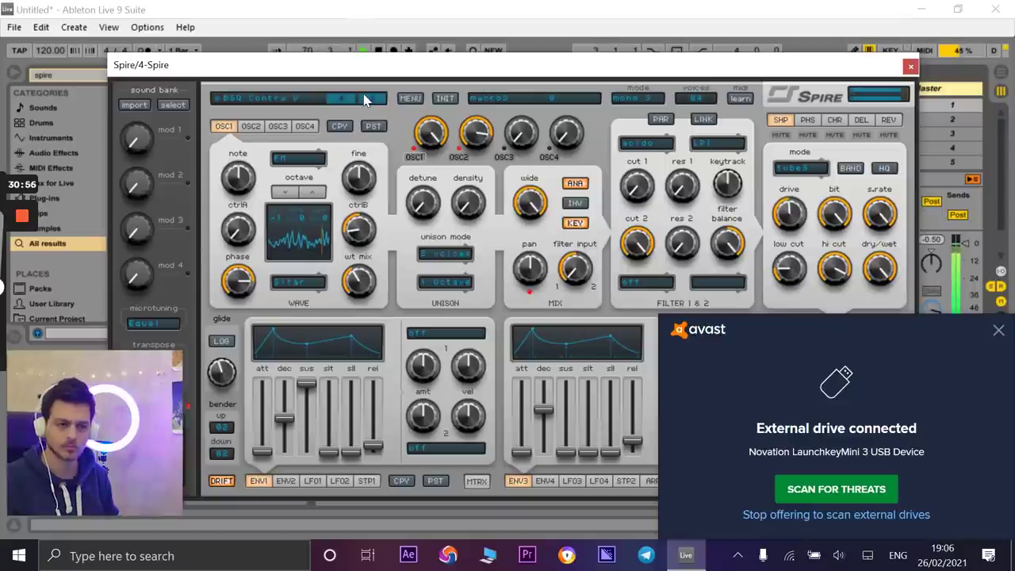
{"action": "left_click", "coordinate": [364, 99]}
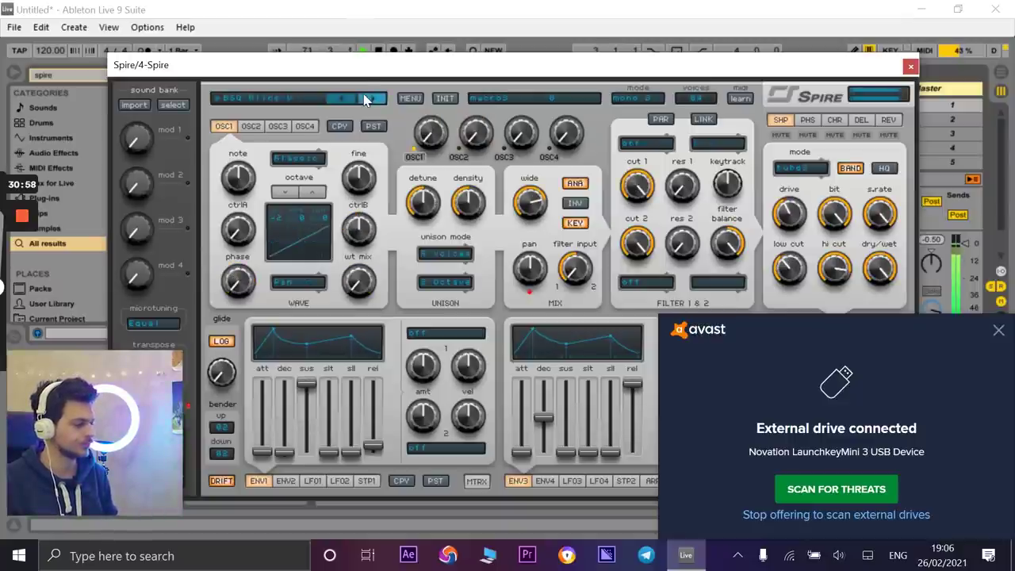
{"action": "left_click", "coordinate": [364, 99]}
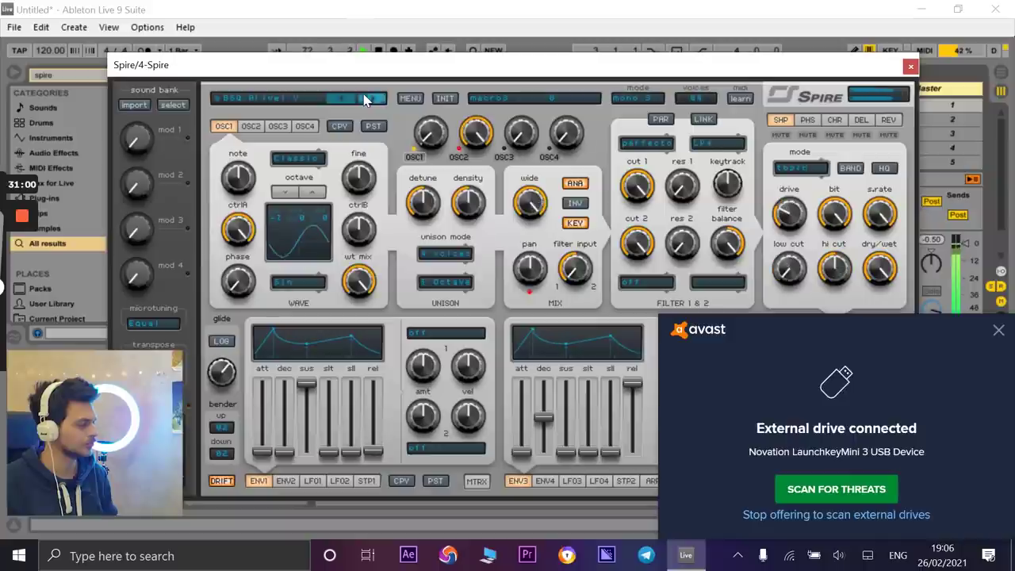
{"action": "left_click", "coordinate": [364, 99]}
{"action": "left_click", "coordinate": [365, 99]}
{"action": "left_click", "coordinate": [364, 99]}
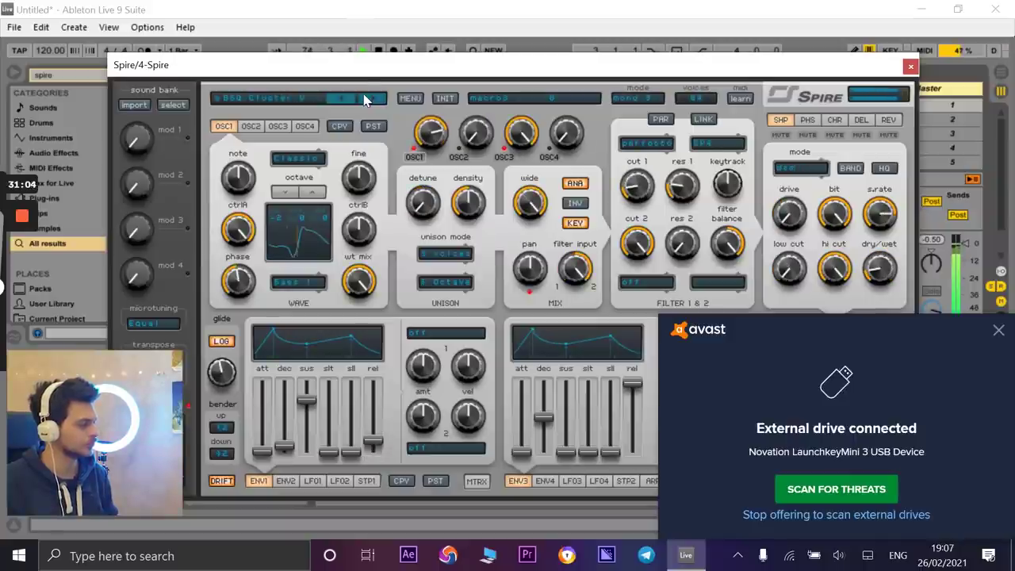
- Audition the Spire presets from BSQ PH-Freq V through BSQ Going Up to BSQ Plucked Step, and close the plug-in window
{"action": "left_click", "coordinate": [364, 99]}
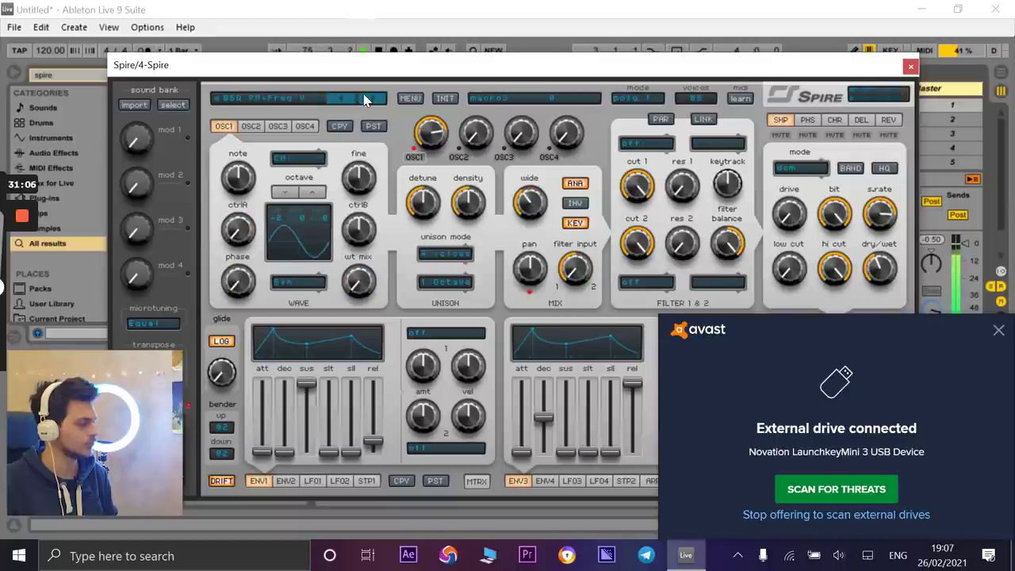
{"action": "left_click", "coordinate": [364, 99]}
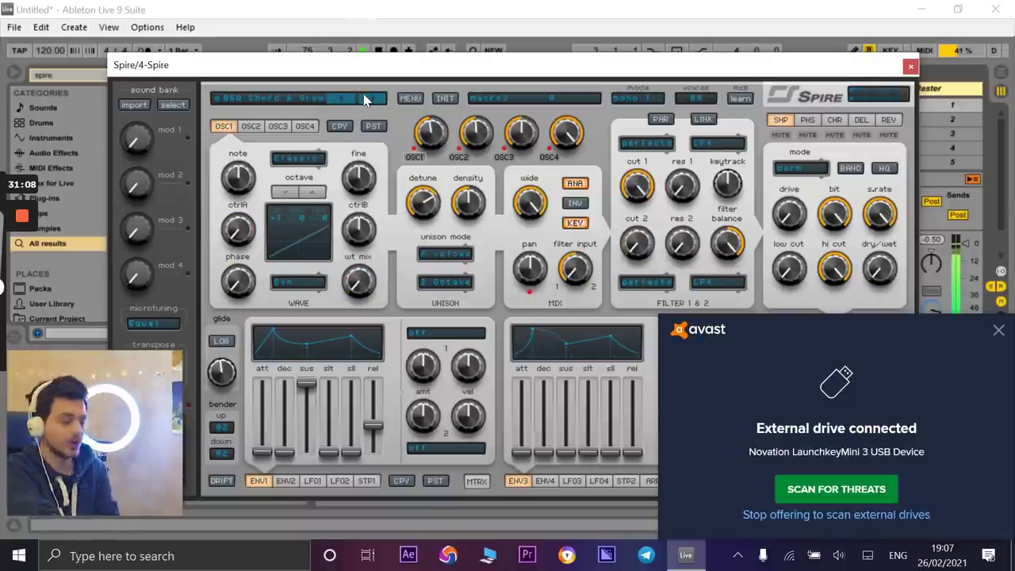
{"action": "left_click", "coordinate": [371, 99]}
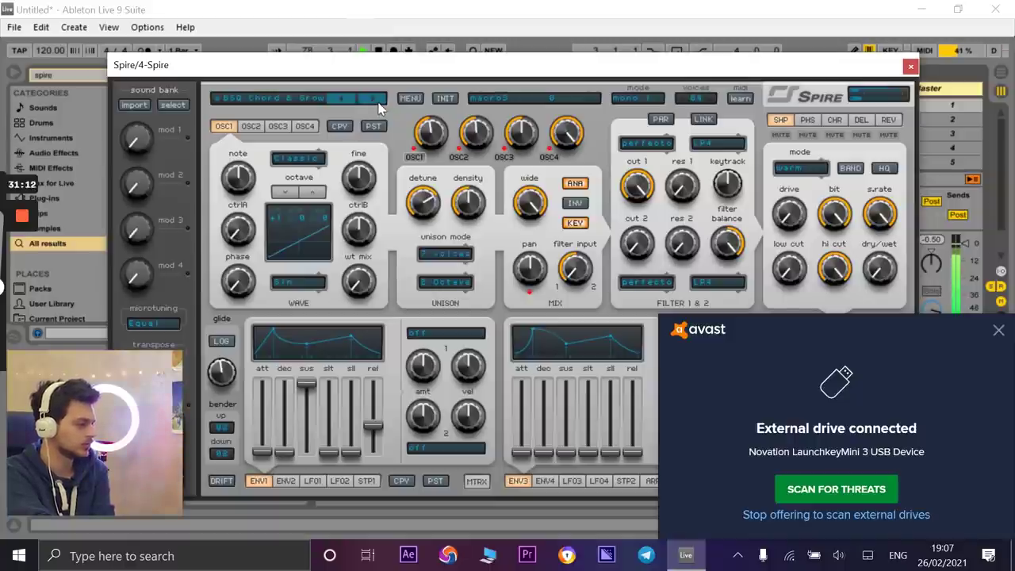
{"action": "left_click", "coordinate": [379, 101]}
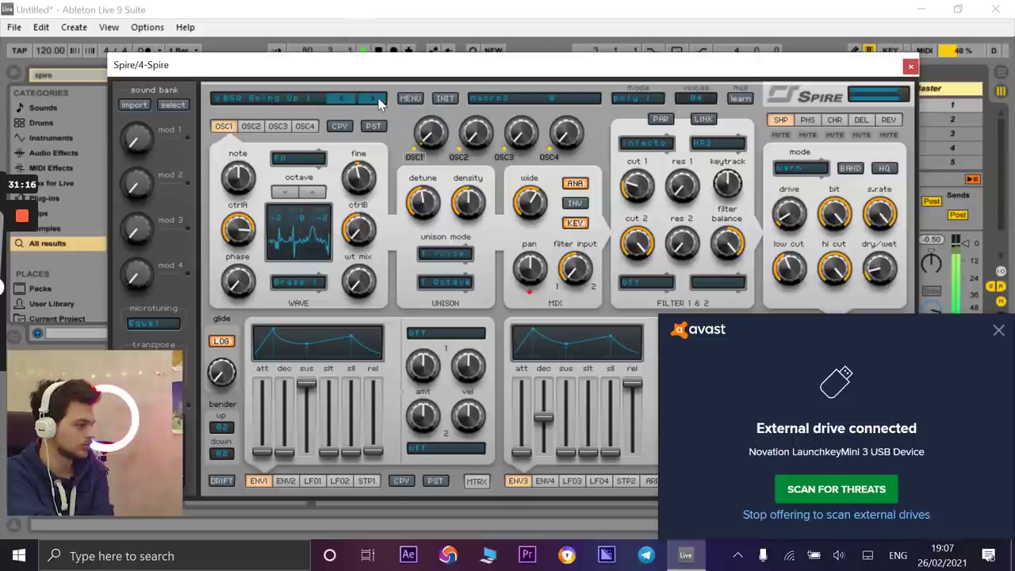
{"action": "left_click", "coordinate": [379, 101]}
{"action": "left_click", "coordinate": [378, 102]}
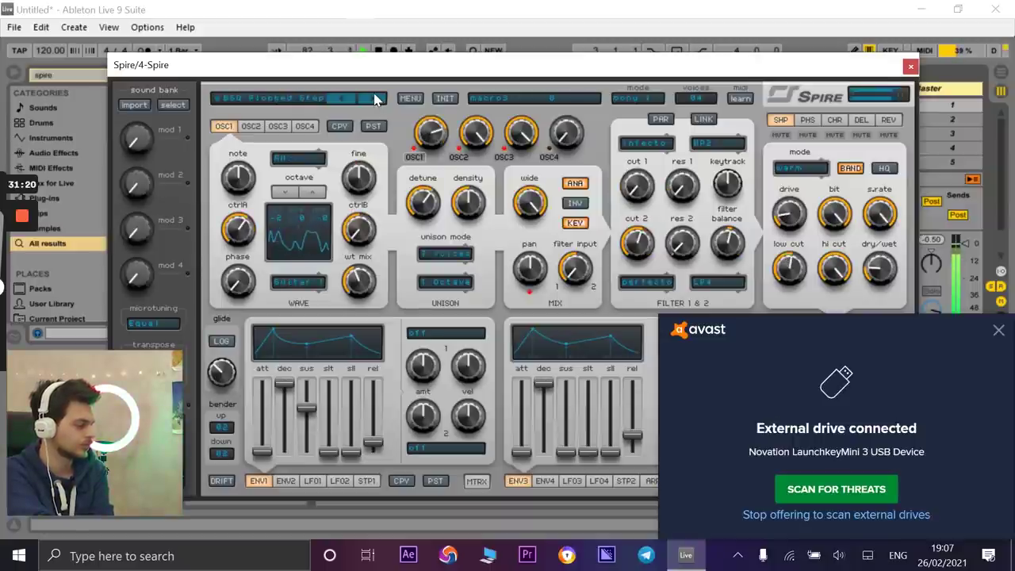
{"action": "left_click", "coordinate": [374, 99]}
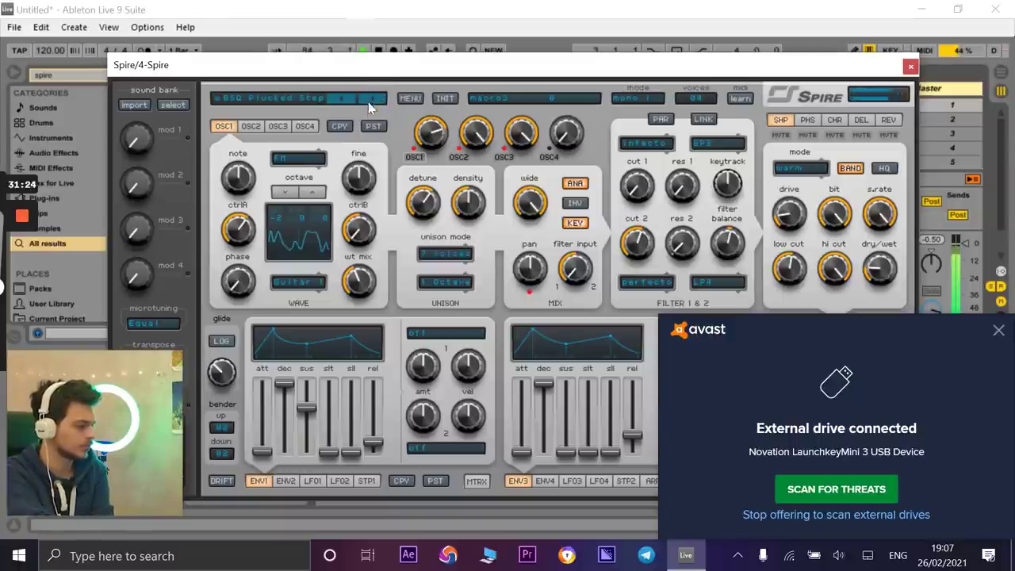
{"action": "left_click", "coordinate": [910, 66]}
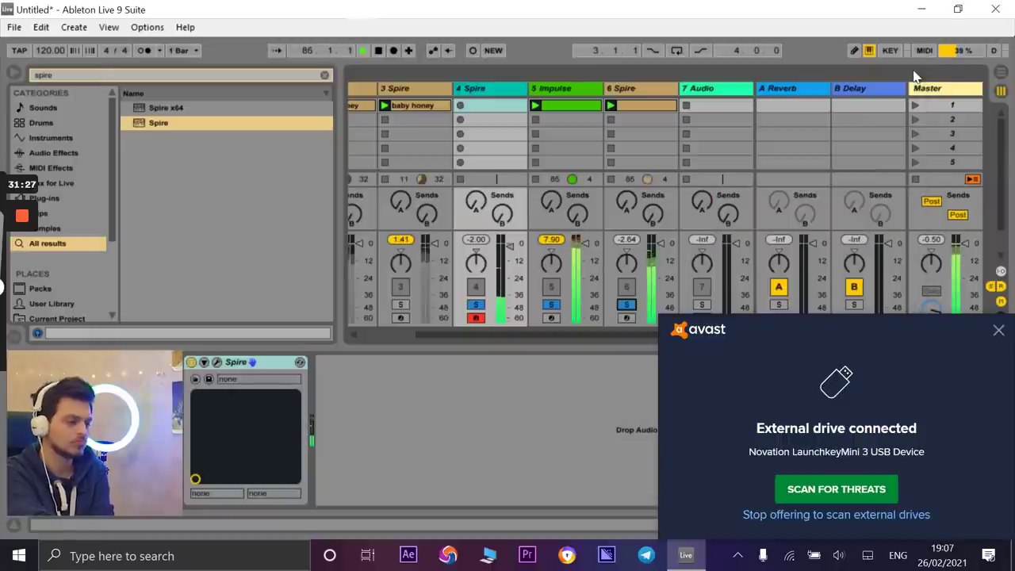
- Create an empty MIDI clip in the first slot of track 4, and add and delete a trial C3 note
{"action": "double_click", "coordinate": [497, 109]}
{"action": "left_click", "coordinate": [998, 330]}
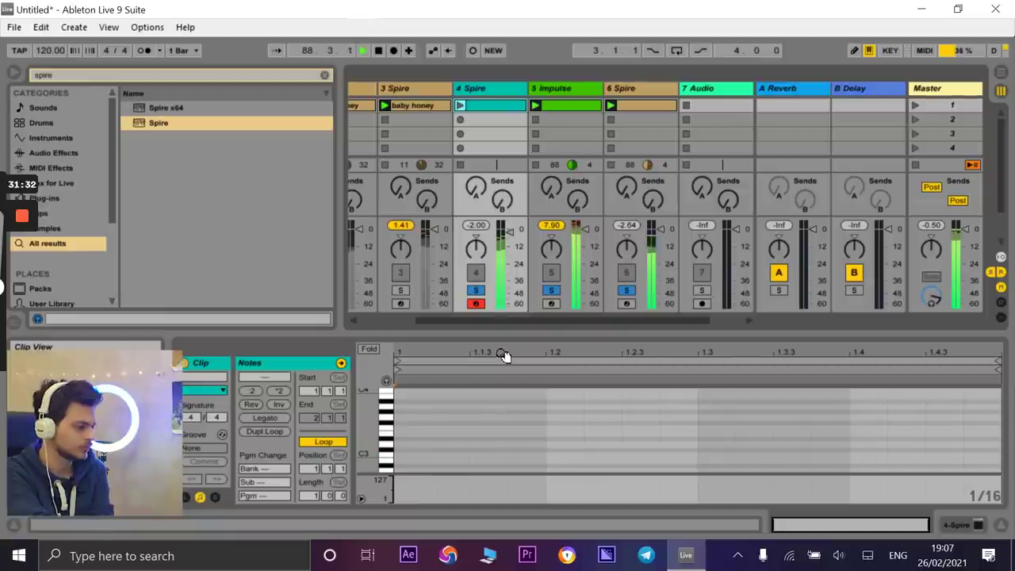
{"action": "double_click", "coordinate": [405, 455]}
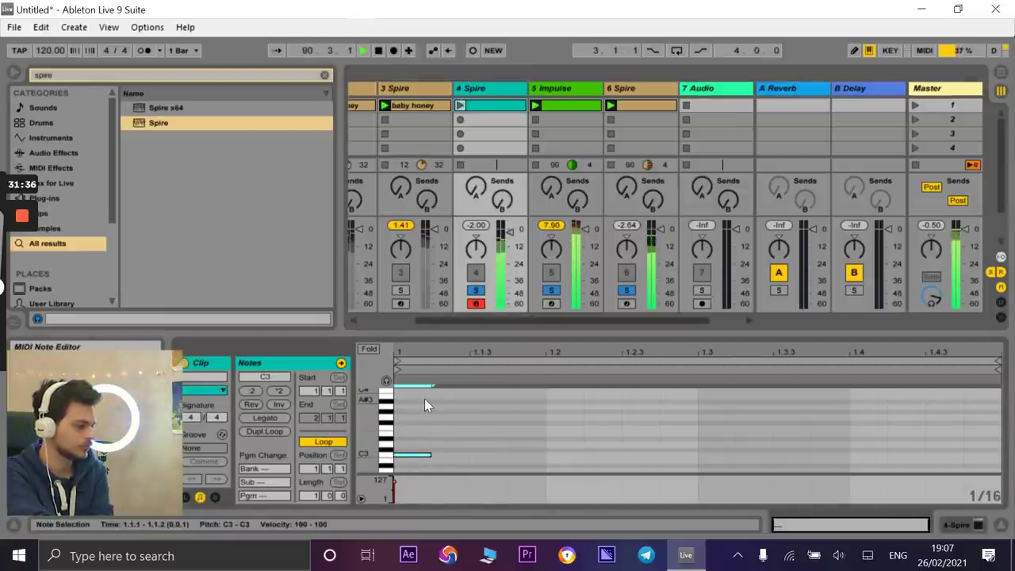
{"action": "key", "text": "Delete"}
{"action": "key", "text": "space"}
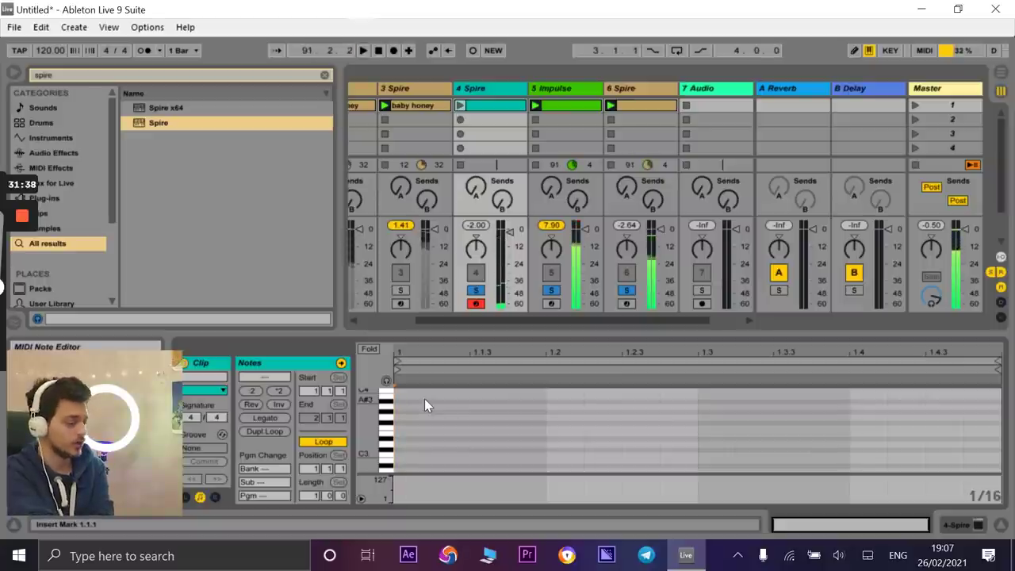
- Draw and erase a trial C#3 note in draw mode, and delete the empty clip from track 4
{"action": "left_click", "coordinate": [854, 50]}
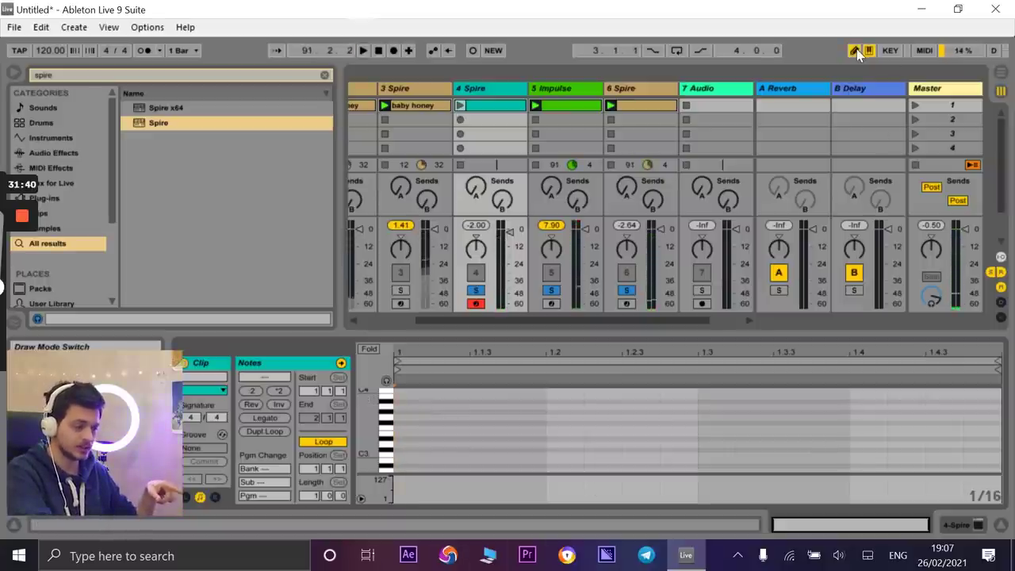
{"action": "mouse_move", "coordinate": [421, 448]}
{"action": "left_mouse_down"}
{"action": "mouse_move", "coordinate": [589, 449]}
{"action": "mouse_move", "coordinate": [762, 421]}
{"action": "mouse_move", "coordinate": [426, 435]}
{"action": "mouse_move", "coordinate": [399, 448]}
{"action": "left_mouse_up"}
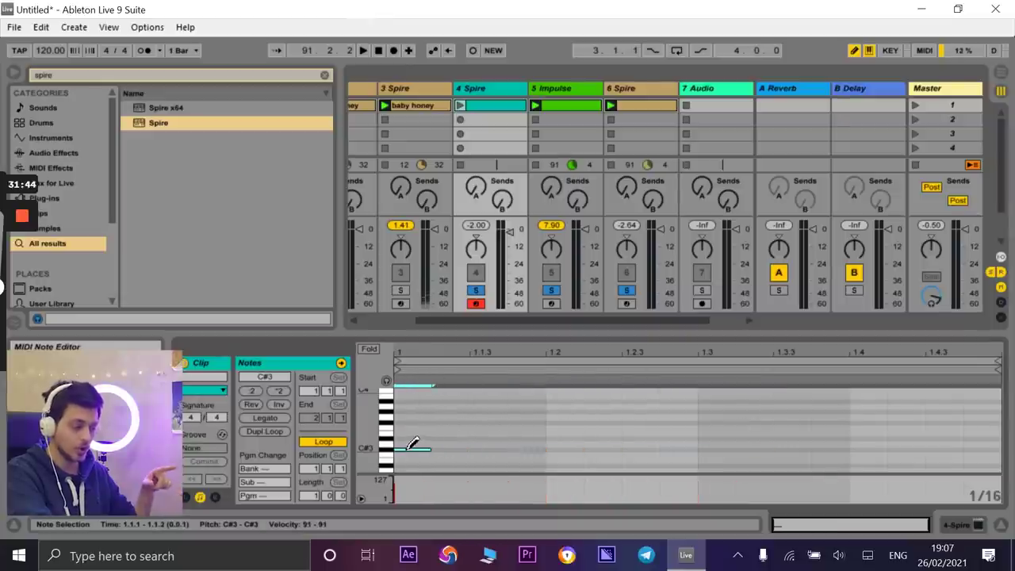
{"action": "left_click", "coordinate": [408, 449]}
{"action": "left_click", "coordinate": [856, 50]}
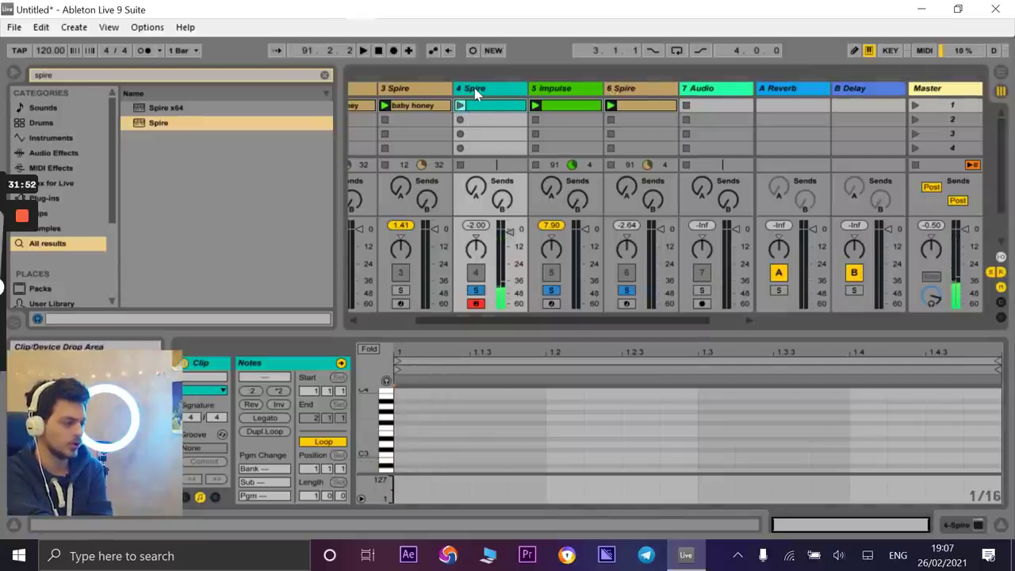
{"action": "key", "text": "Delete"}
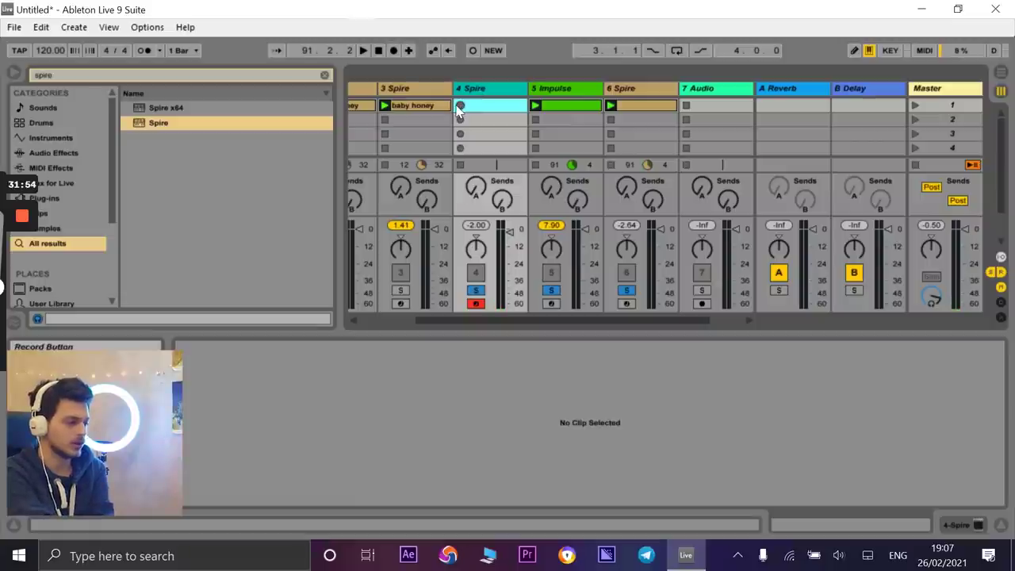
- Record a melody of C3, D3 and E3 notes into the first slot of track 4 over the playing clips
{"action": "left_click", "coordinate": [459, 106]}
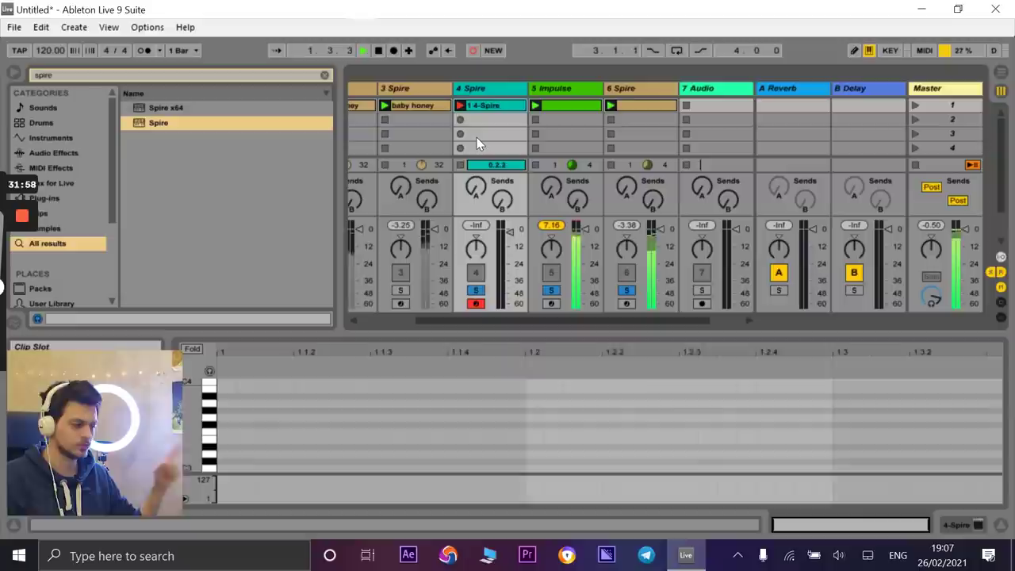
{"action": "key", "text": "s"}
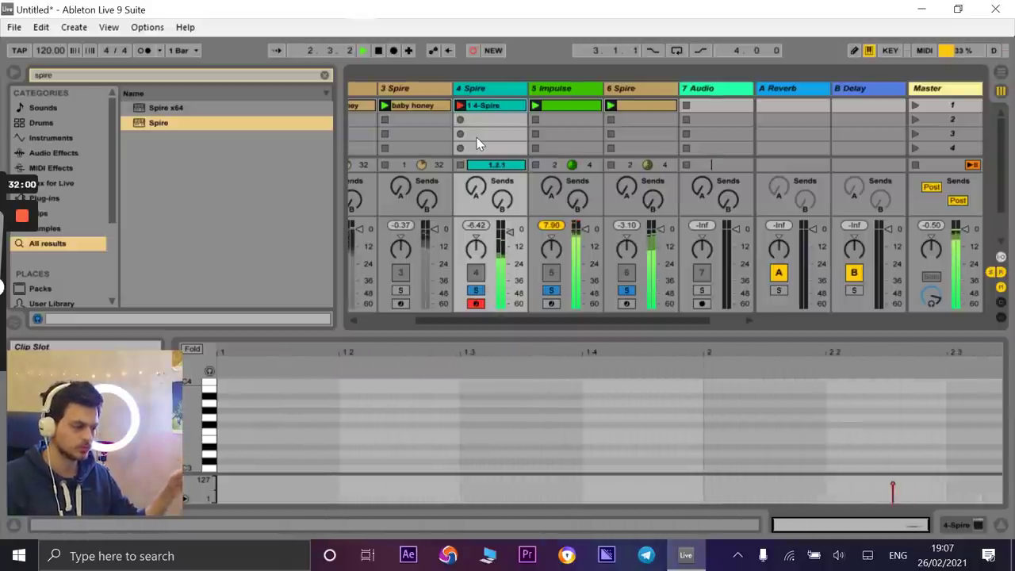
{"action": "key", "text": "s"}
{"action": "key", "text": "d"}
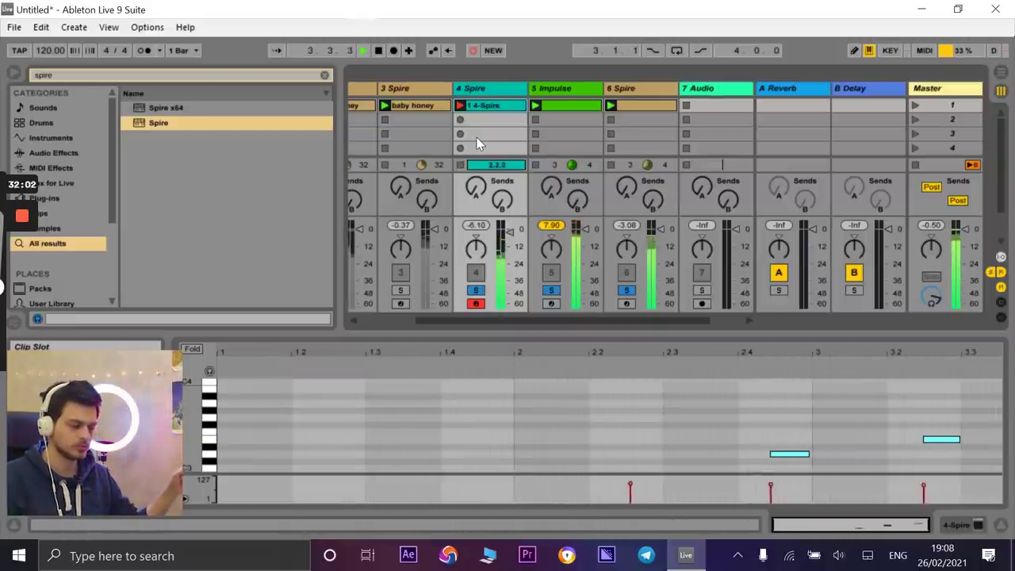
{"action": "key", "text": "a"}
{"action": "key", "text": "a"}
{"action": "key", "text": "a"}
{"action": "key", "text": "a"}
{"action": "key", "text": "d"}
{"action": "key", "text": "d"}
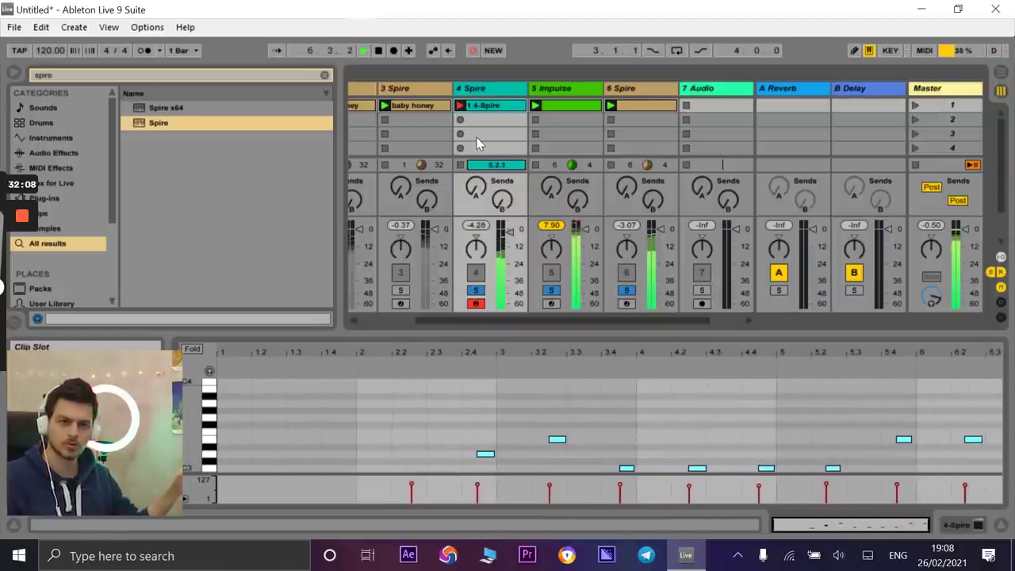
{"action": "key", "text": "d"}
{"action": "key", "text": "s"}
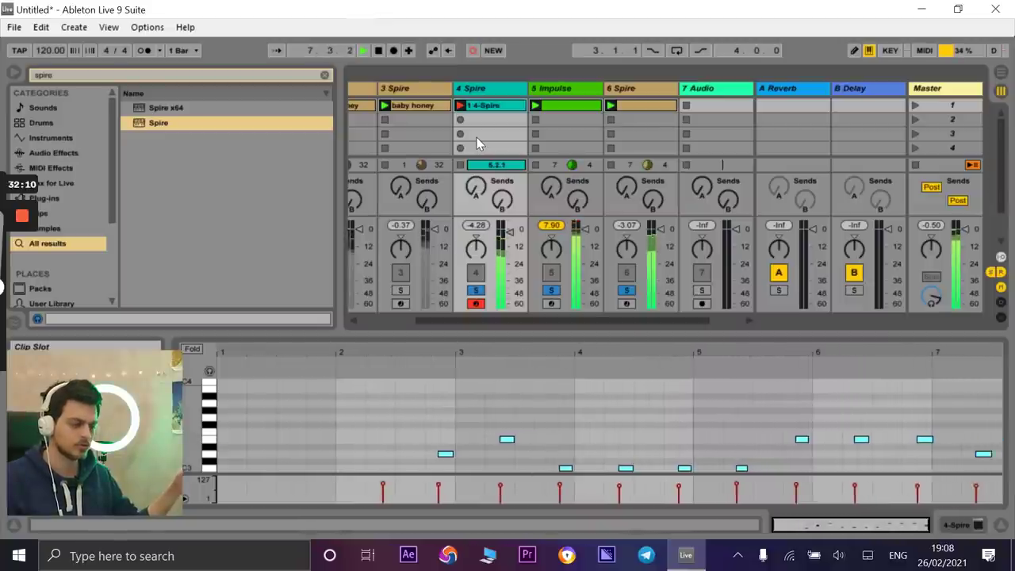
{"action": "key", "text": "s"}
{"action": "key", "text": "a"}
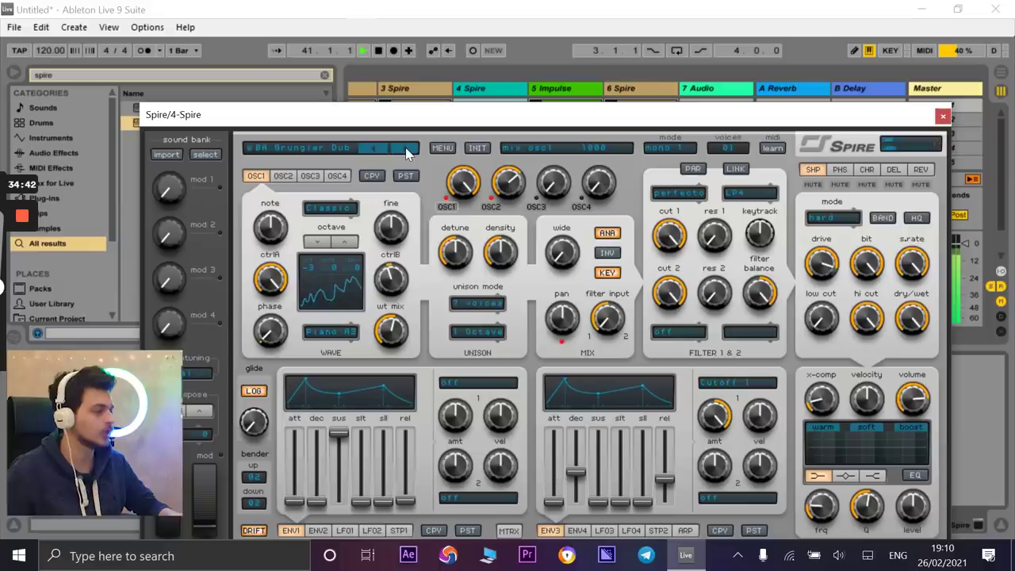
- Record a new MIDI clip about 20 bars long in track 4's first slot using the BA Grungier Dub preset
{"action": "key", "text": "space"}
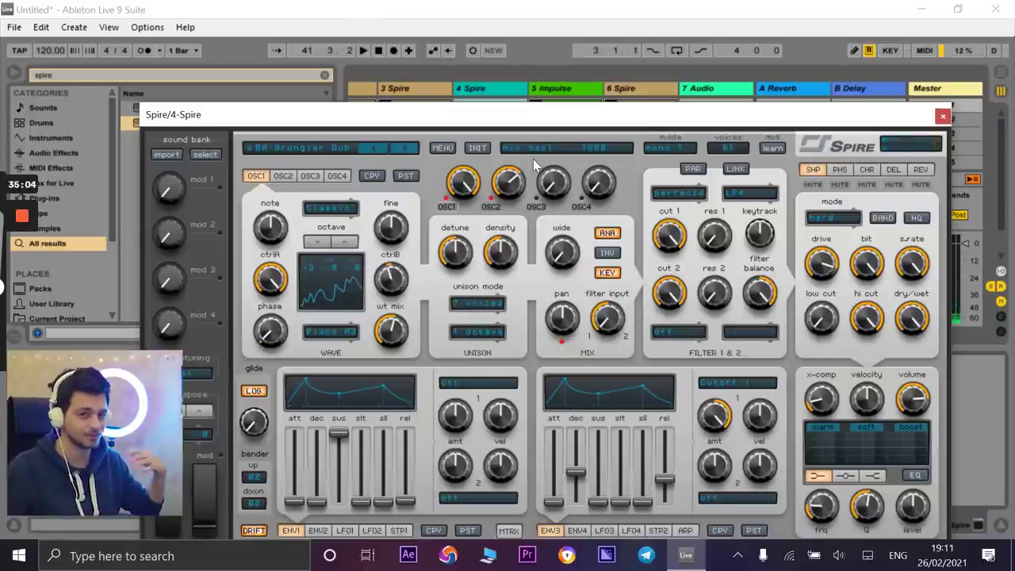
{"action": "key", "text": "space"}
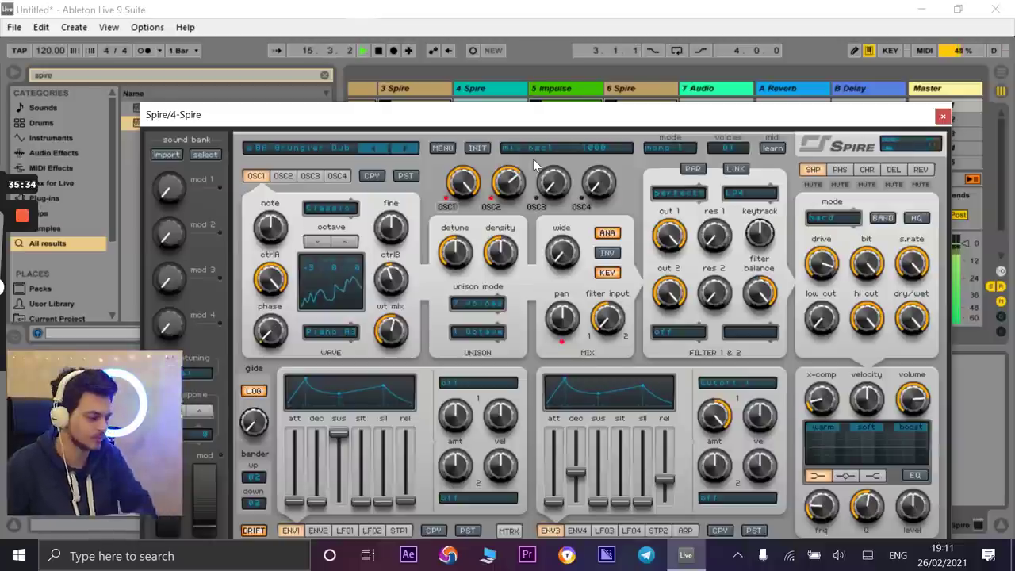
{"action": "left_click", "coordinate": [943, 115]}
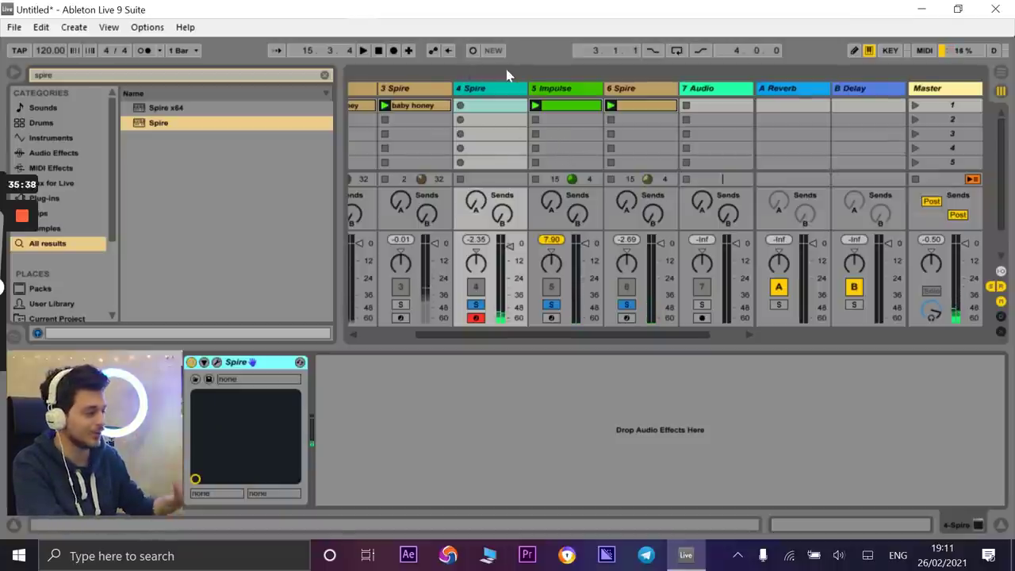
{"action": "left_click", "coordinate": [461, 107]}
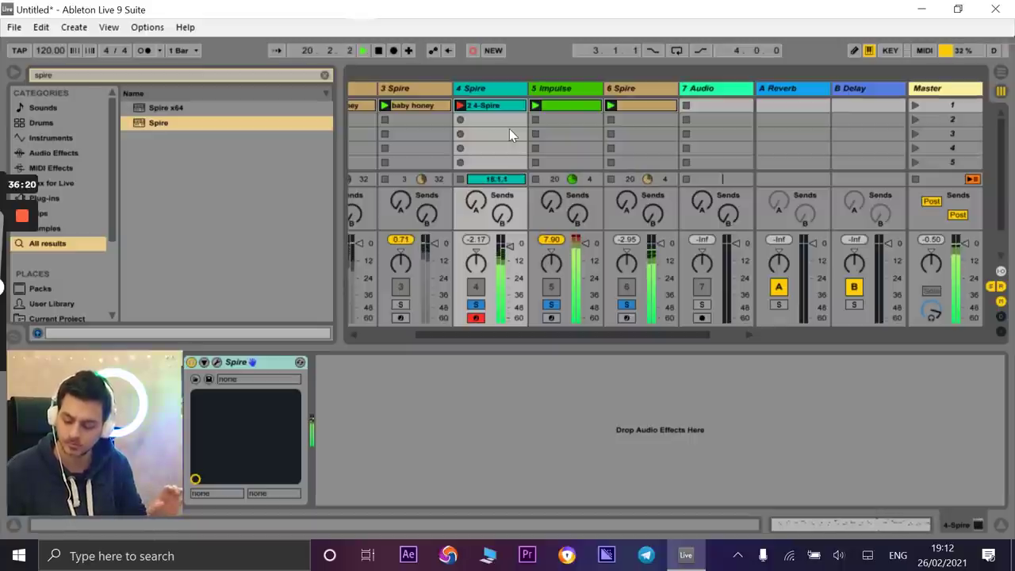
{"action": "key", "text": "space"}
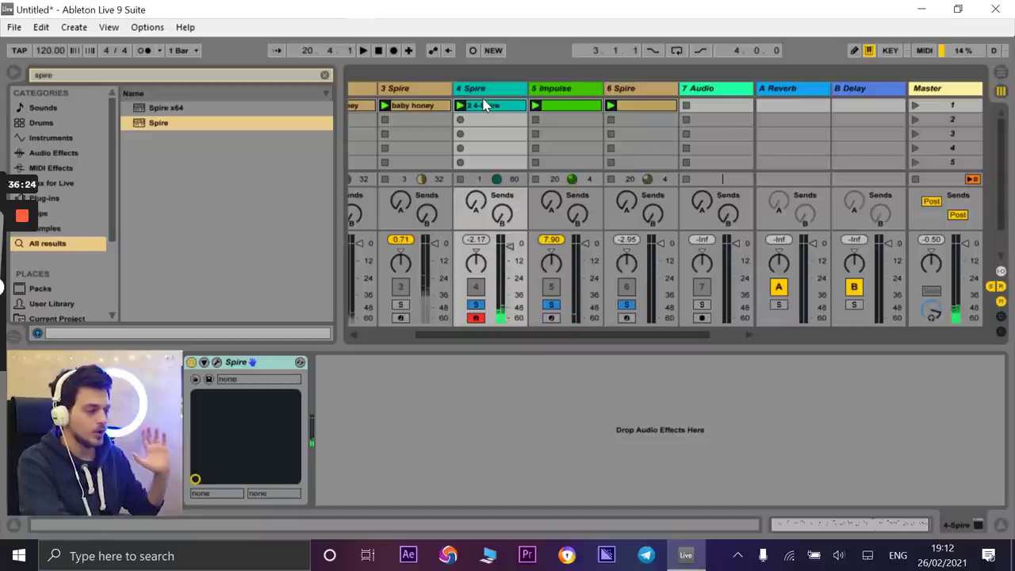
- Open the recorded clip on track 4 and delete its first two notes around the start of bar 2
{"action": "left_click", "coordinate": [486, 105]}
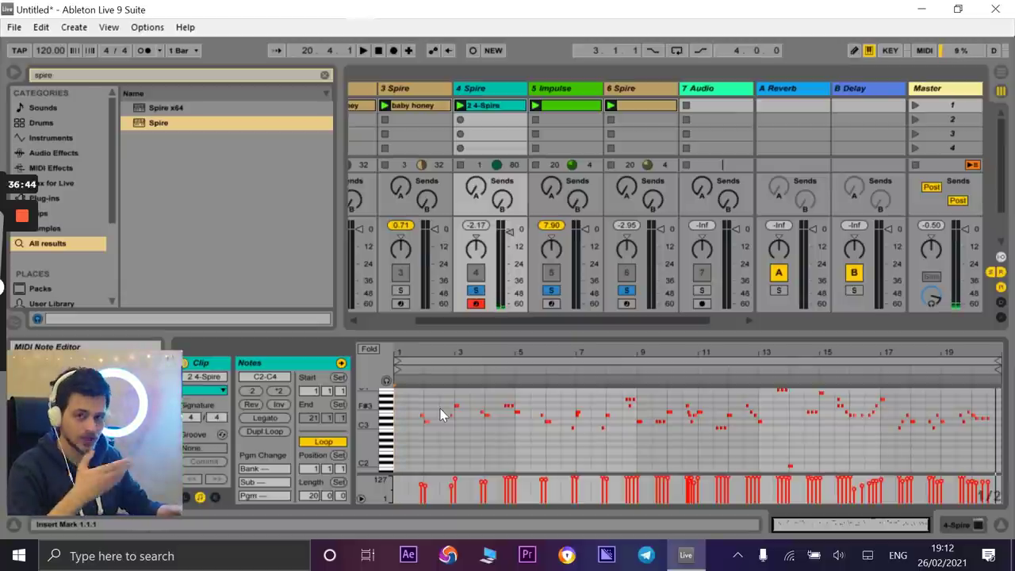
{"action": "key", "text": "space"}
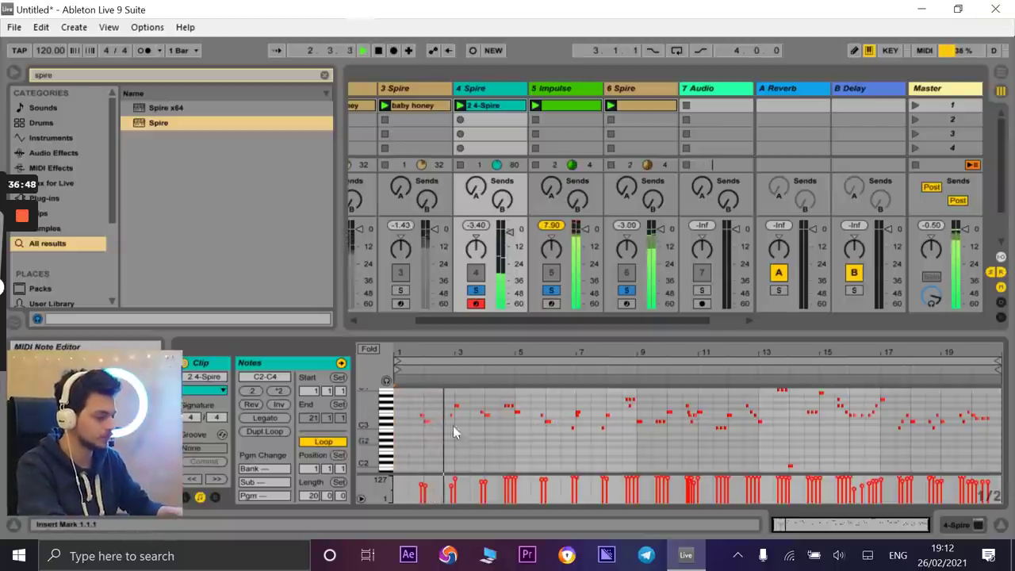
{"action": "left_click_drag", "start_coordinate": [426, 356], "coordinate": [494, 355]}
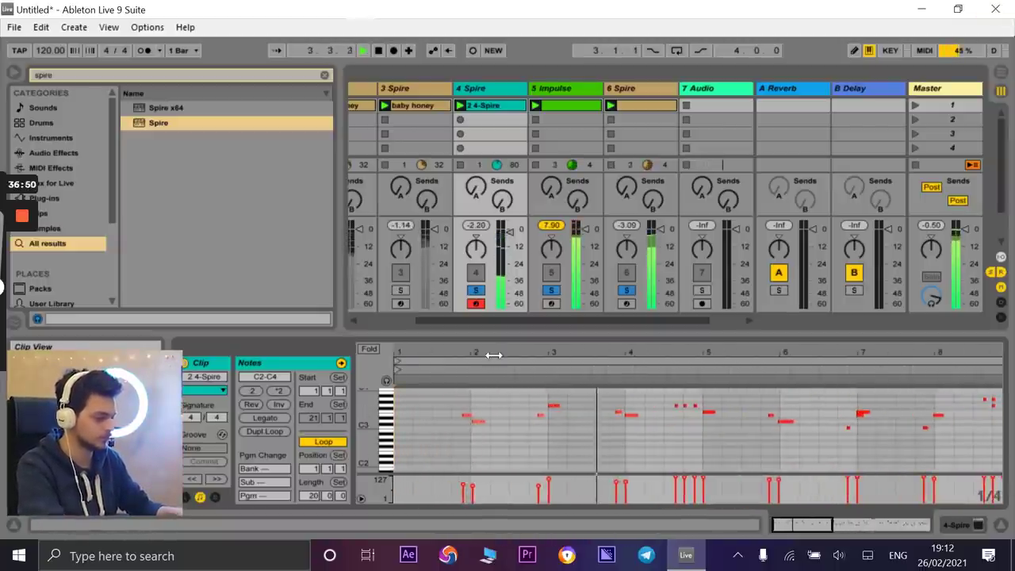
{"action": "left_click_drag", "start_coordinate": [496, 413], "coordinate": [446, 444]}
{"action": "key", "text": "Delete"}
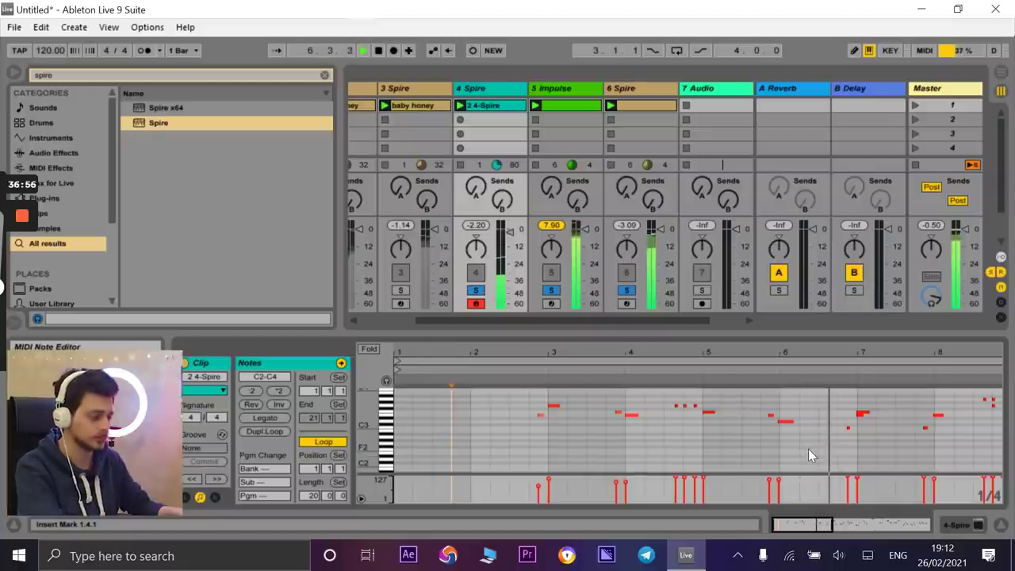
- Shift the notes between 2.4.1 and 6.3.1 five quarter-note grid steps earlier and play the clip back
{"action": "key", "text": "space"}
{"action": "left_click_drag", "start_coordinate": [807, 450], "coordinate": [581, 397]}
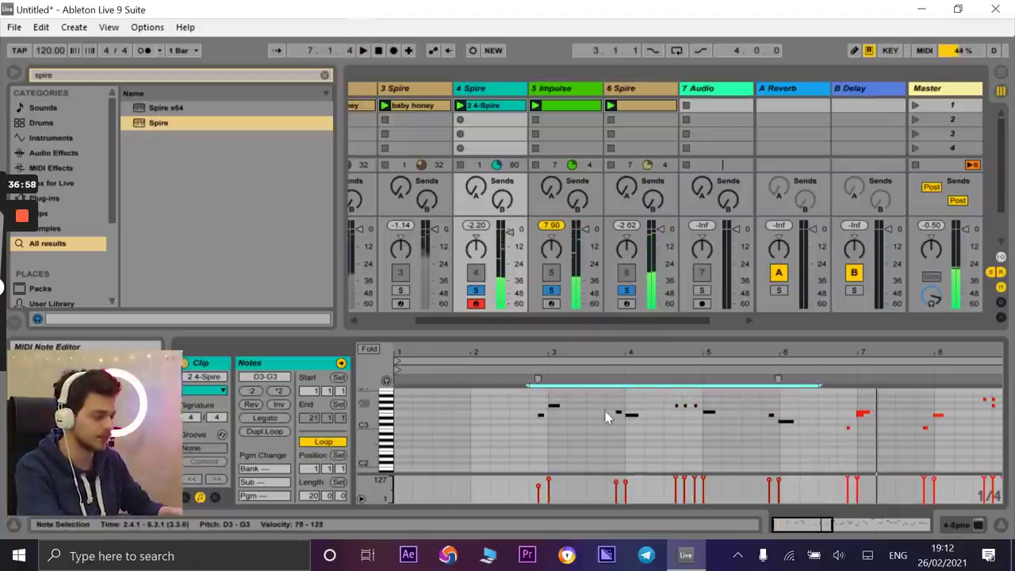
{"action": "key", "text": "Left"}
{"action": "key", "text": "Left"}
{"action": "key", "text": "Left"}
{"action": "key", "text": "Left"}
{"action": "key", "text": "Left"}
{"action": "key", "text": "Left"}
{"action": "key", "text": "Left"}
{"action": "key", "text": "Right"}
{"action": "key", "text": "Right"}
{"action": "key", "text": "space"}
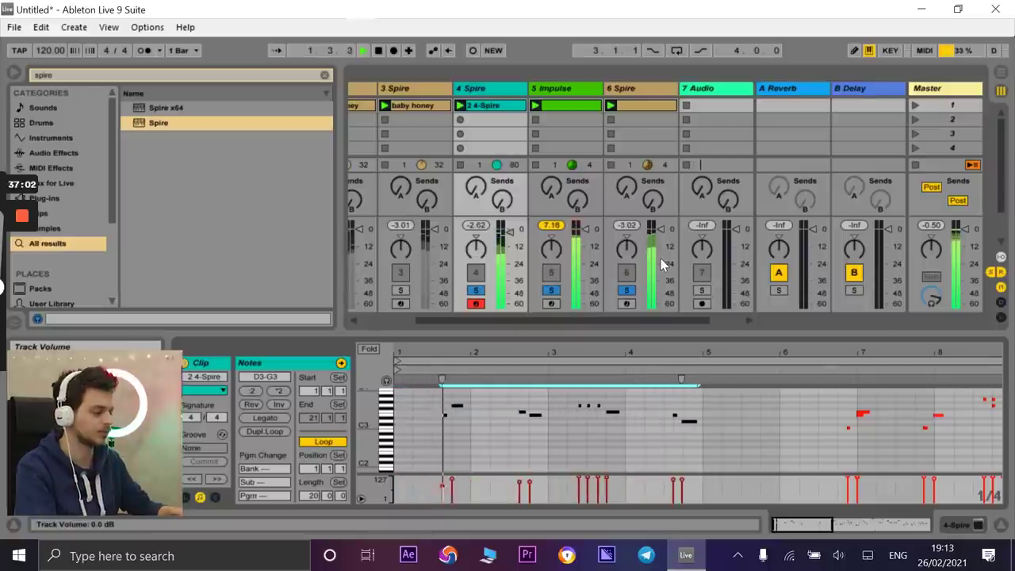
- Move the selected melody notes in bars 1 to 5 about one quarter note later during playback
{"action": "key", "text": "Right"}
{"action": "key", "text": "Right"}
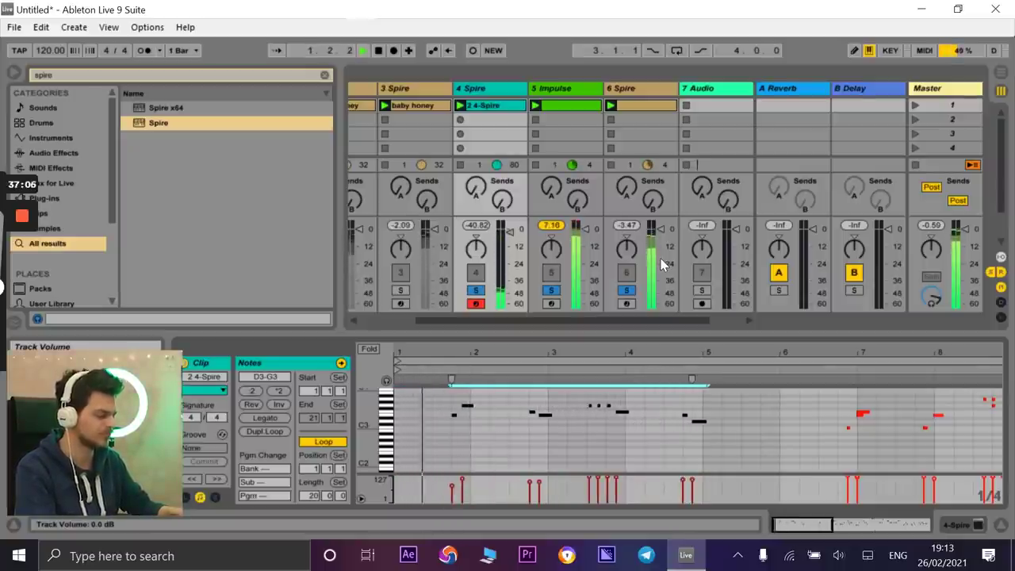
{"action": "key", "text": "Right"}
{"action": "key", "text": "Right"}
{"action": "key", "text": "Right"}
{"action": "key", "text": "Right"}
{"action": "key", "text": "Left"}
{"action": "key", "text": "Left"}
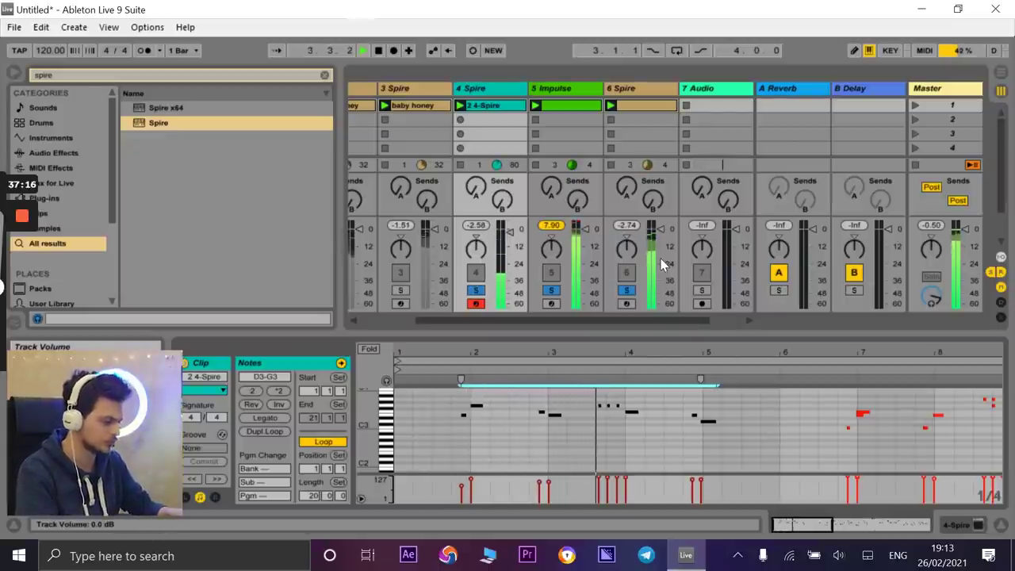
{"action": "left_click", "coordinate": [662, 416]}
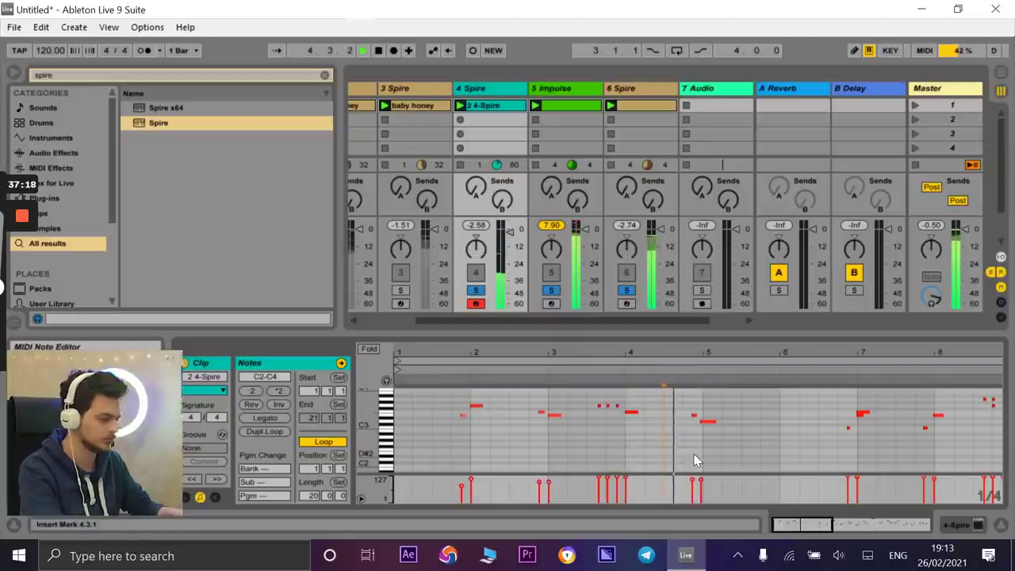
- Delete all notes after bar 6 in track 4's clip, including the high ones around bar 13
{"action": "left_click_drag", "start_coordinate": [784, 364], "coordinate": [892, 333]}
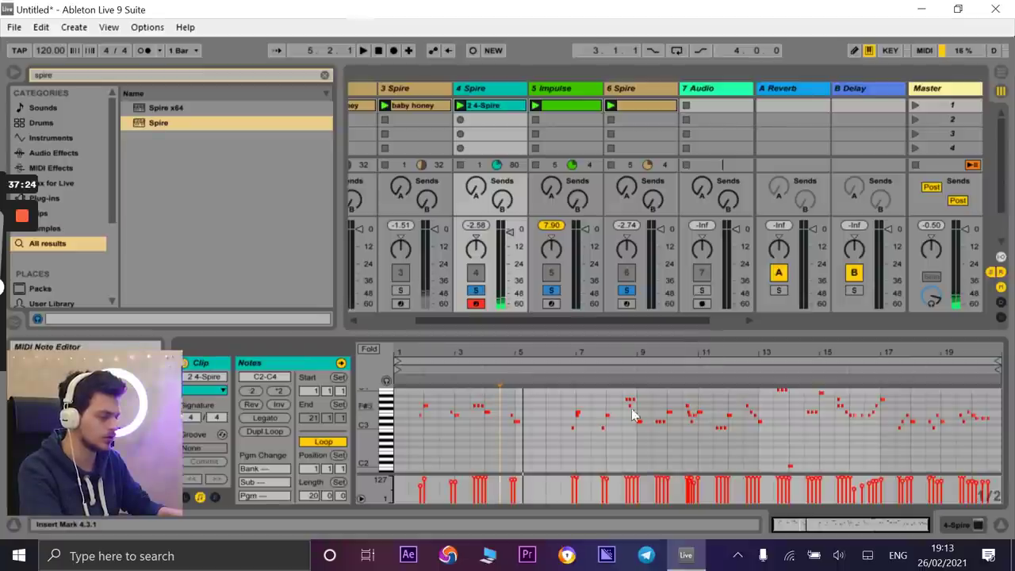
{"action": "left_click_drag", "start_coordinate": [559, 392], "coordinate": [1011, 468]}
{"action": "key", "text": "Delete"}
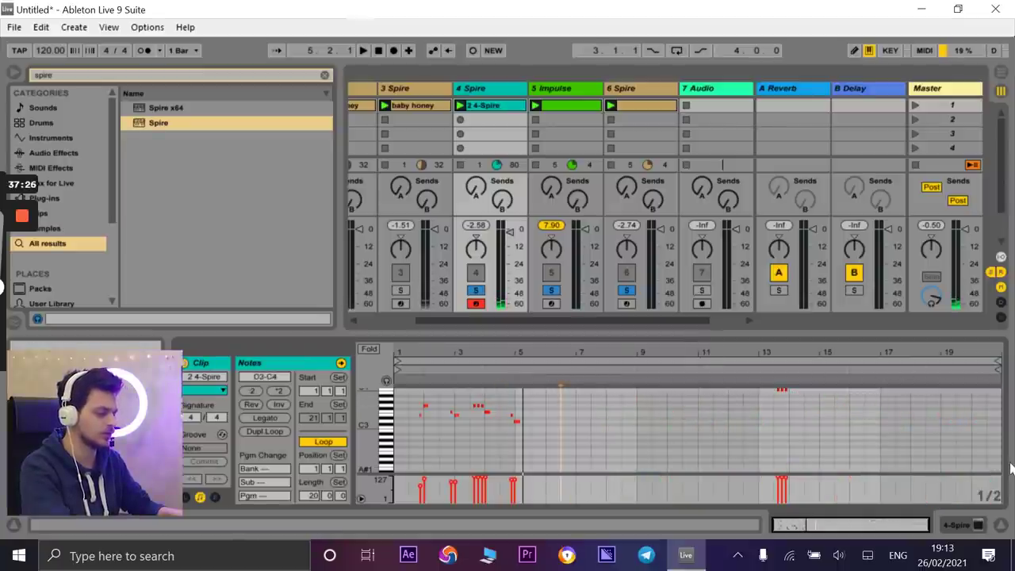
{"action": "left_click_drag", "start_coordinate": [883, 444], "coordinate": [707, 326]}
{"action": "key", "text": "Delete"}
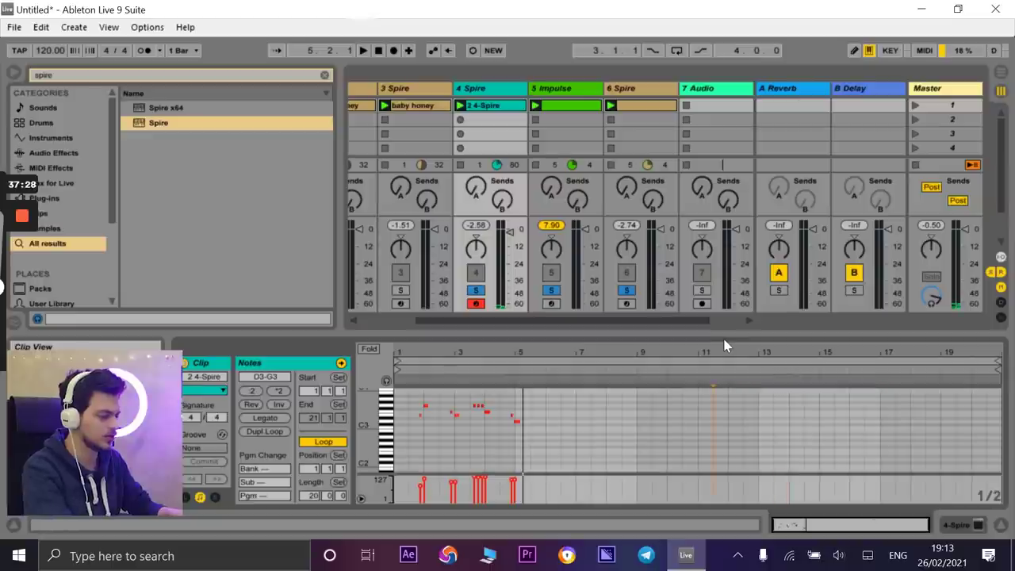
- Shorten track 4's clip loop to end at 5.1.1 and play it back
{"action": "left_click_drag", "start_coordinate": [997, 363], "coordinate": [523, 395]}
{"action": "mouse_move", "coordinate": [518, 357]}
{"action": "left_mouse_down"}
{"action": "mouse_move", "coordinate": [548, 420]}
{"action": "mouse_move", "coordinate": [571, 432]}
{"action": "left_mouse_up"}
{"action": "left_click", "coordinate": [595, 410]}
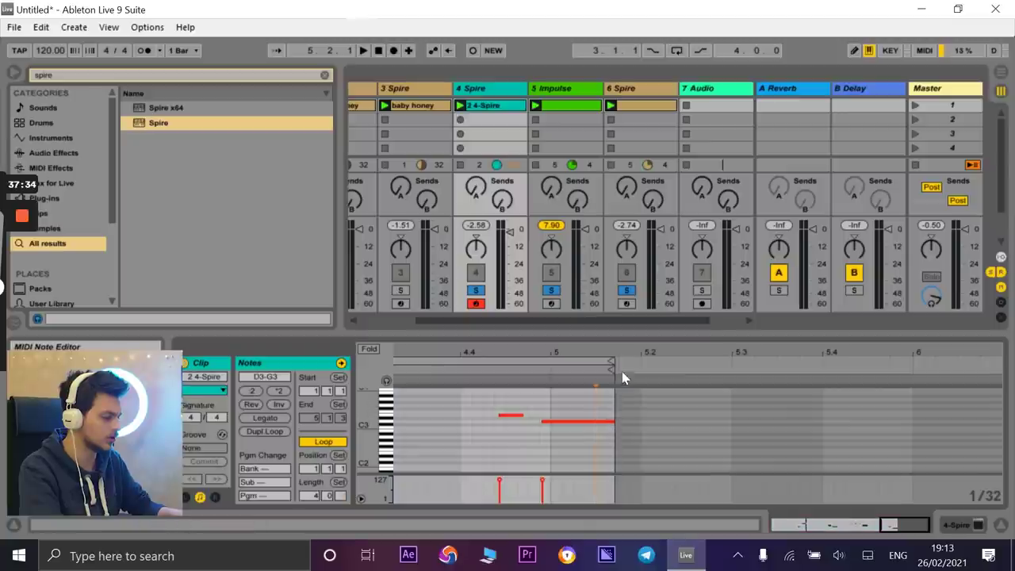
{"action": "key", "text": "space"}
{"action": "key", "text": "minus"}
{"action": "key", "text": "minus"}
{"action": "key", "text": "minus"}
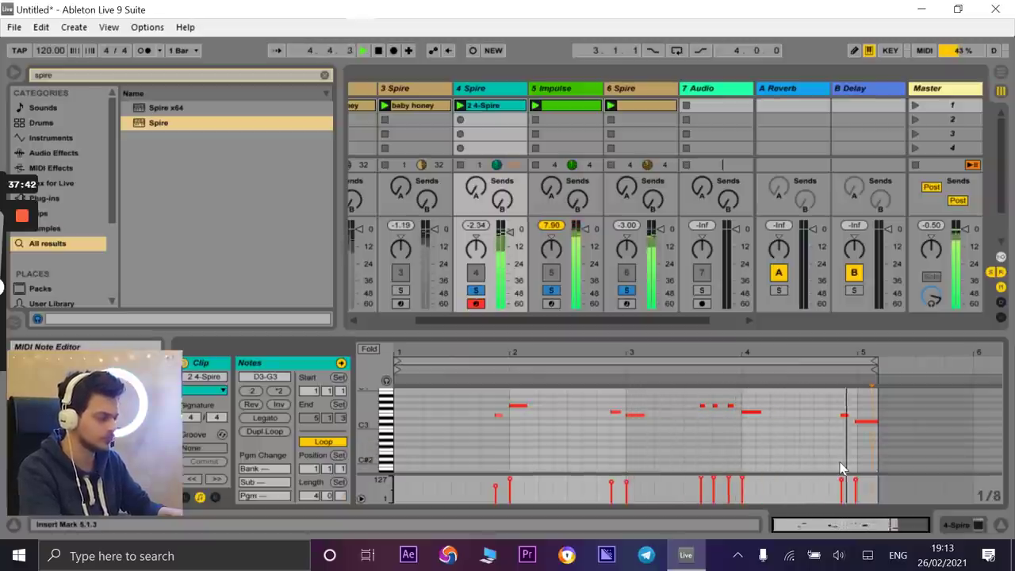
{"action": "left_click_drag", "start_coordinate": [873, 365], "coordinate": [855, 364]}
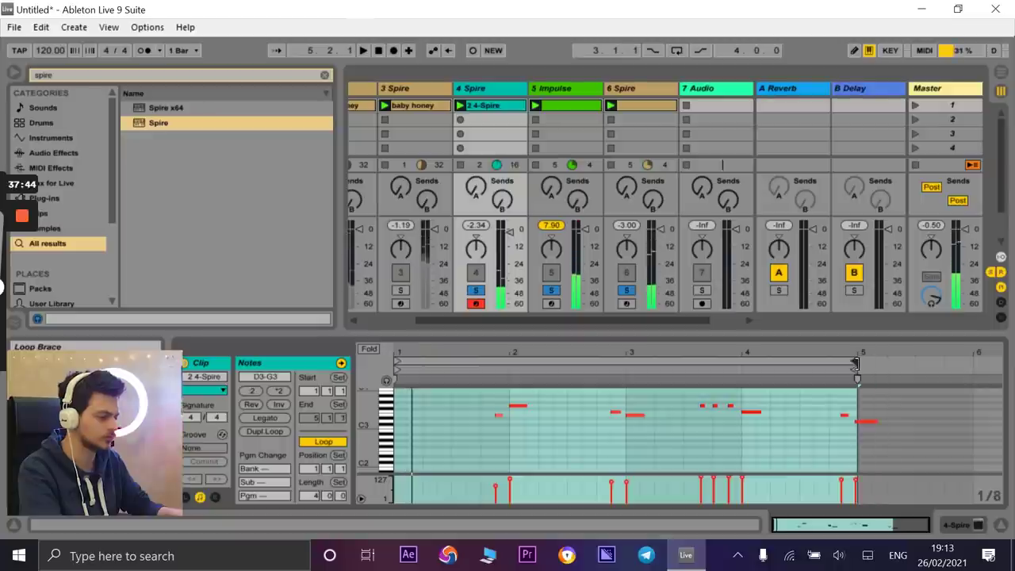
- Trim the last D3 note to the clip end and add an eighth-note-long D3 at 1.1.1, checking playback
{"action": "left_click_drag", "start_coordinate": [857, 380], "coordinate": [868, 446]}
{"action": "left_click_drag", "start_coordinate": [967, 424], "coordinate": [867, 427]}
{"action": "left_click_drag", "start_coordinate": [834, 356], "coordinate": [836, 286]}
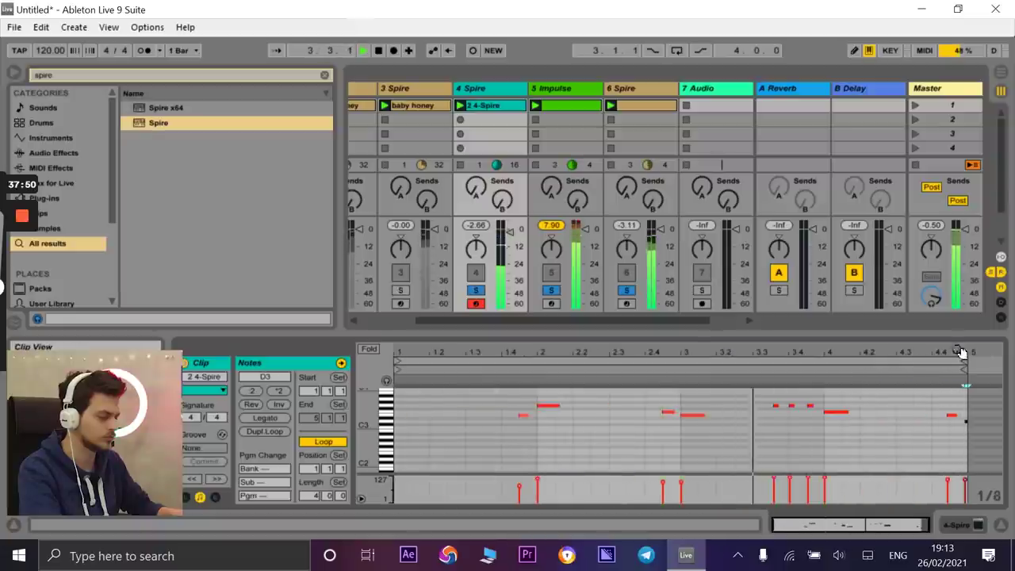
{"action": "left_click", "coordinate": [410, 421]}
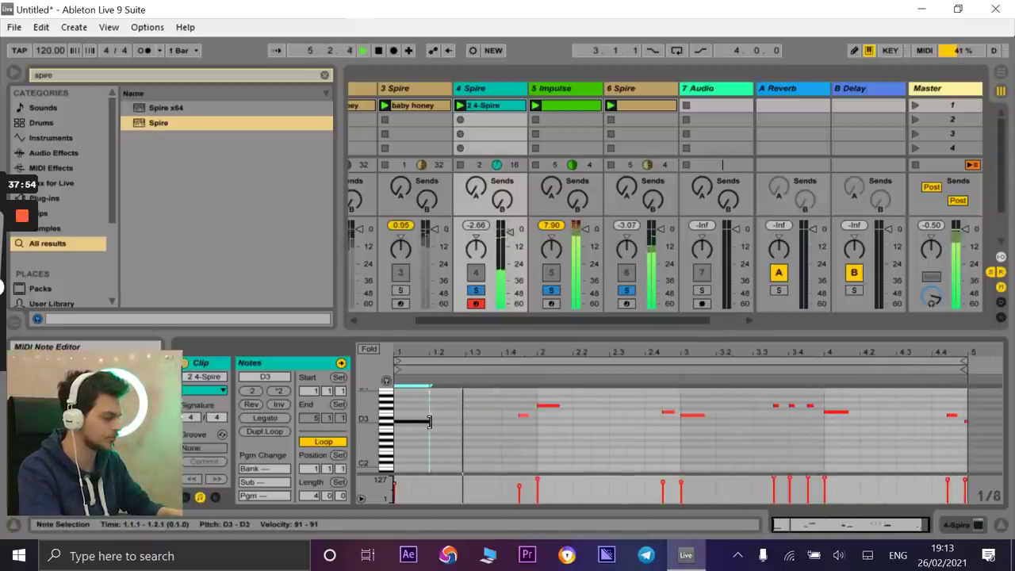
{"action": "key", "text": "space"}
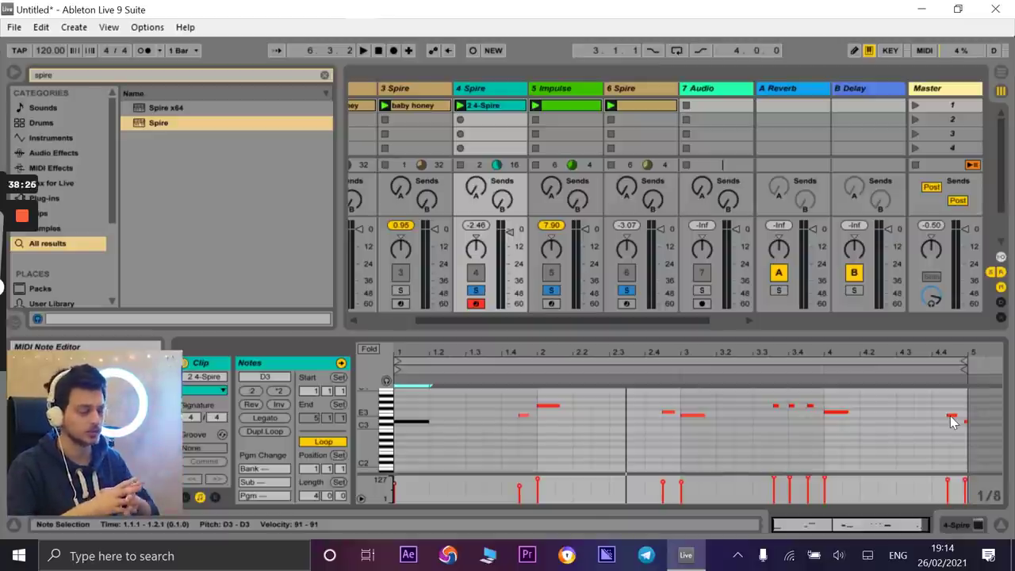
{"action": "key", "text": "space"}
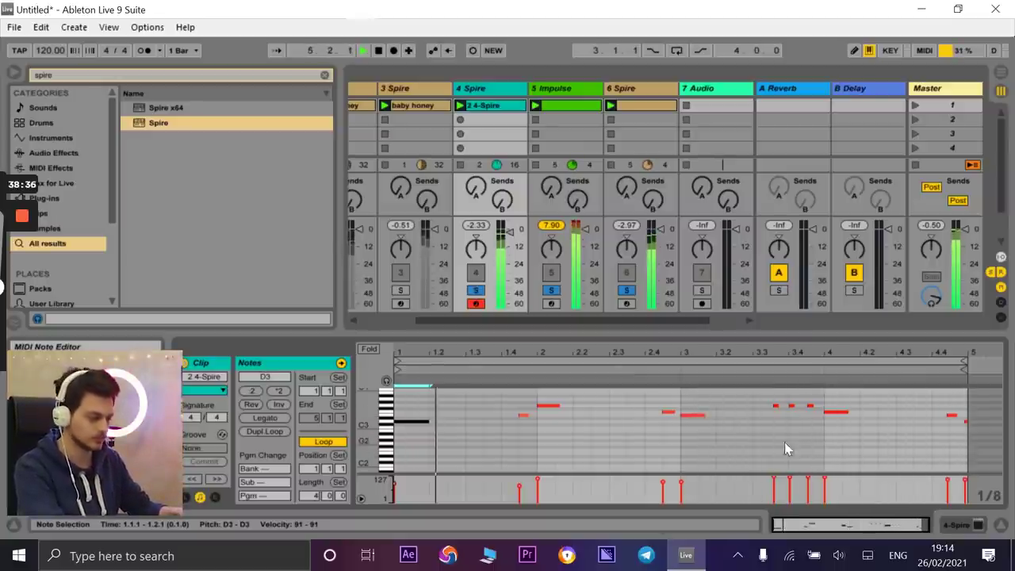
{"action": "left_click", "coordinate": [434, 429]}
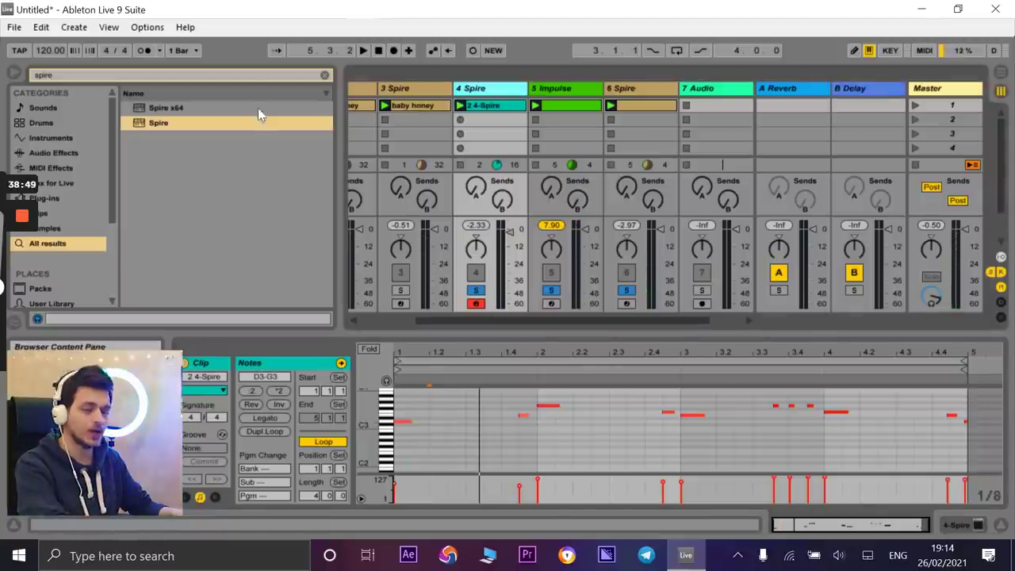
- Search the browser for "alter" and load LittleAlterBoy onto track 4
{"action": "left_click", "coordinate": [249, 75]}
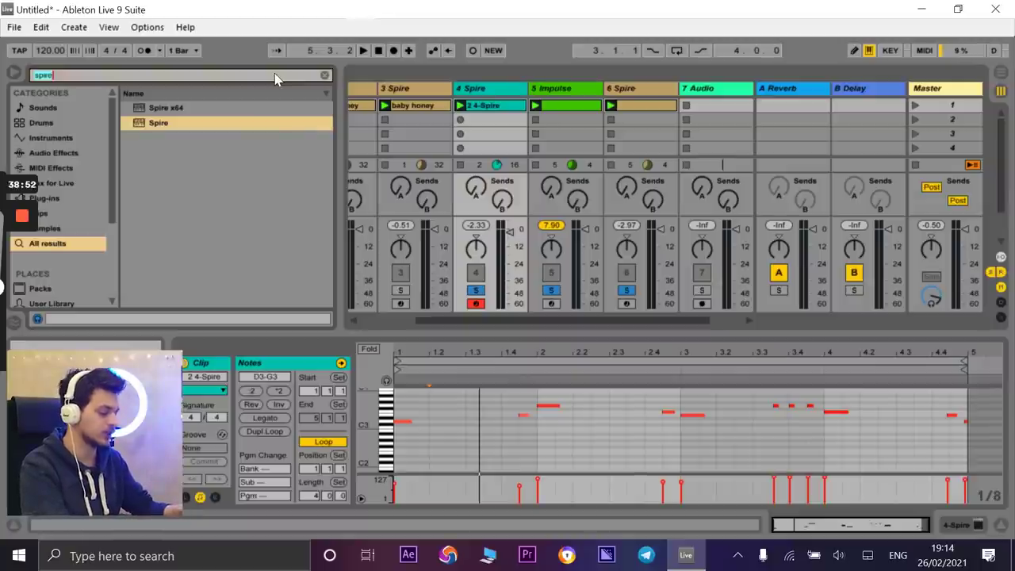
{"action": "type", "text": "alter"}
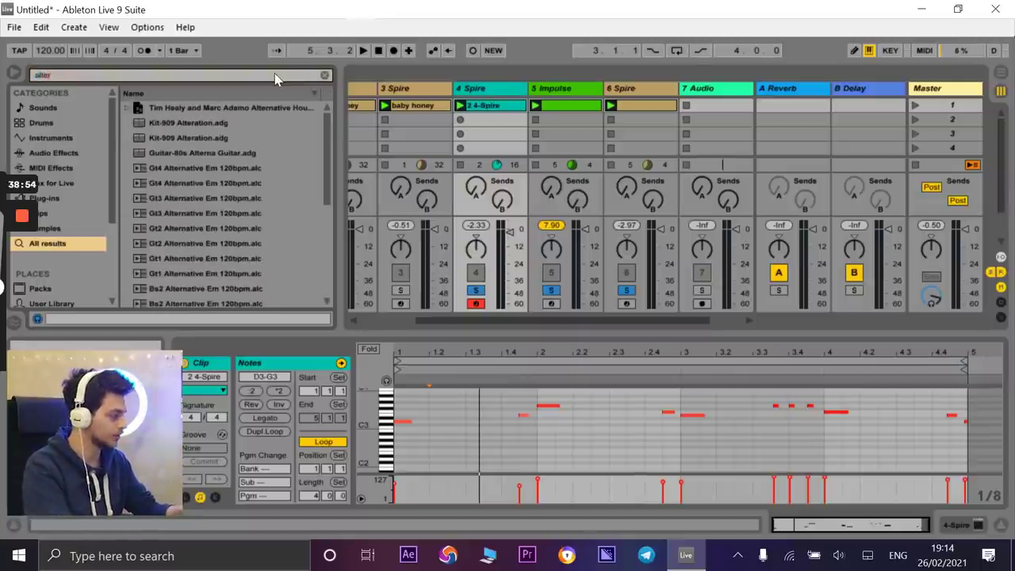
{"action": "scroll", "coordinate": [222, 136], "scroll_direction": "down", "scroll_amount": 3}
{"action": "scroll", "coordinate": [222, 176], "scroll_direction": "down", "scroll_amount": 5}
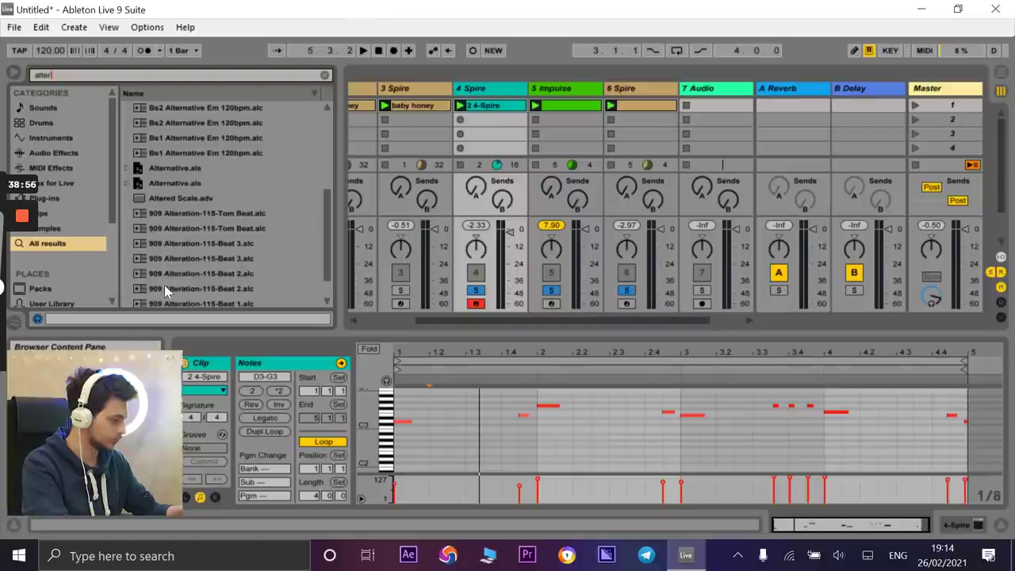
{"action": "left_click_drag", "start_coordinate": [153, 301], "coordinate": [479, 91]}
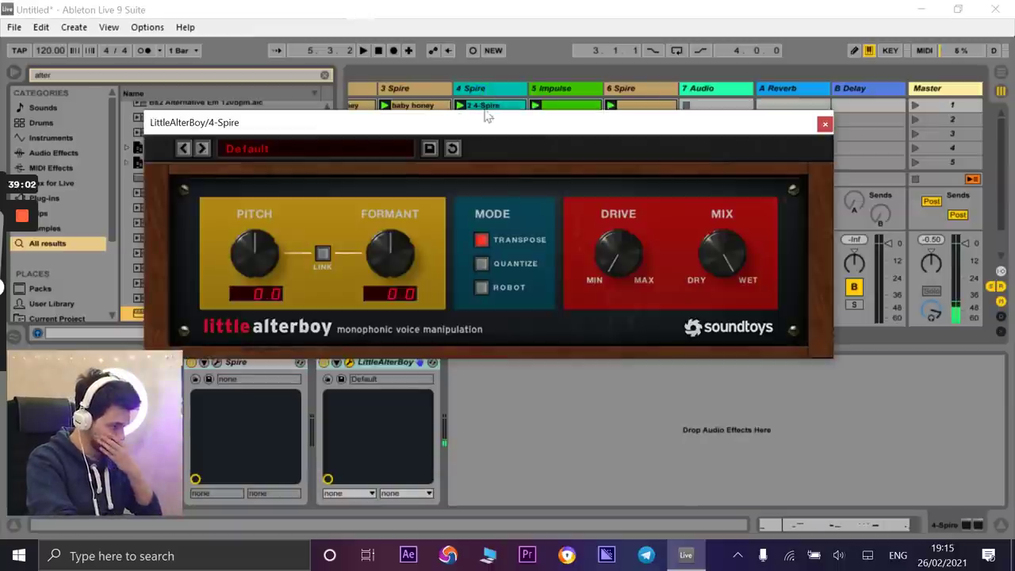
- Play the clips, link LittleAlterBoy's pitch and formant, and lower both to -11.0
{"action": "key", "text": "space"}
{"action": "left_click_drag", "start_coordinate": [492, 122], "coordinate": [539, 328]}
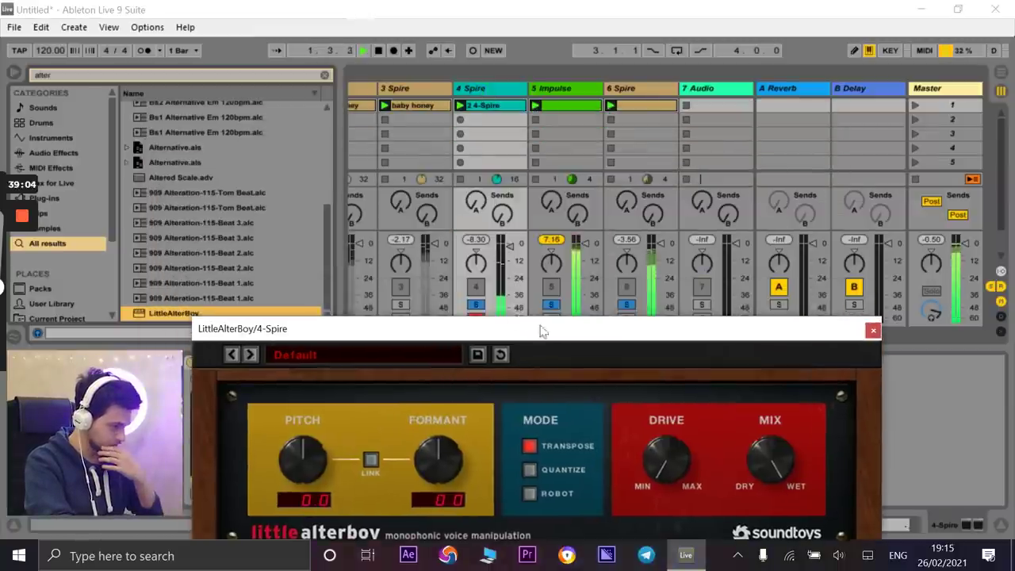
{"action": "left_click_drag", "start_coordinate": [476, 329], "coordinate": [826, 70]}
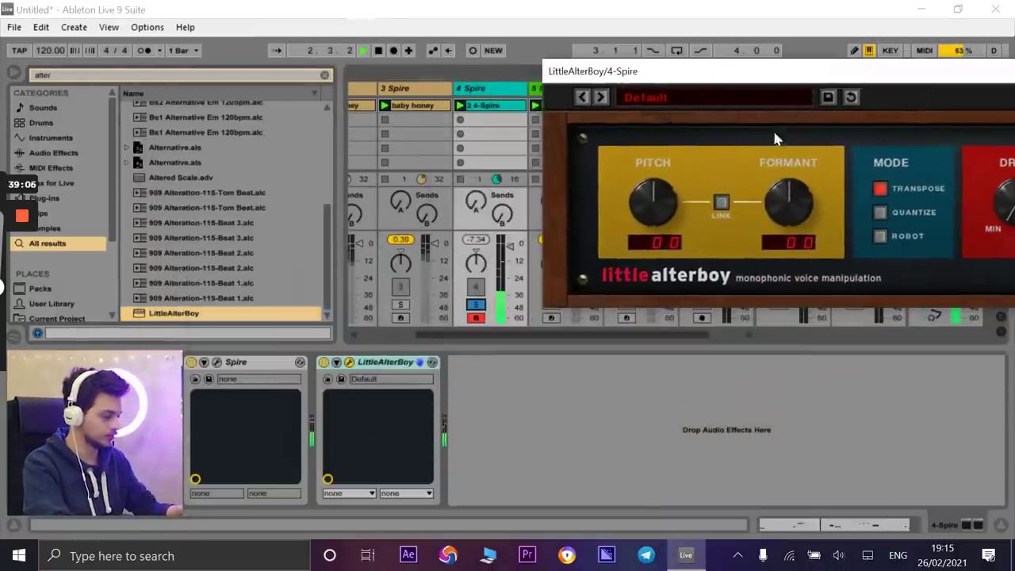
{"action": "left_click_drag", "start_coordinate": [677, 78], "coordinate": [646, 151]}
{"action": "left_click_drag", "start_coordinate": [625, 263], "coordinate": [631, 216]}
{"action": "left_click", "coordinate": [688, 278]}
{"action": "left_click_drag", "start_coordinate": [624, 279], "coordinate": [668, 453]}
{"action": "left_click_drag", "start_coordinate": [644, 152], "coordinate": [541, 264]}
{"action": "left_click_drag", "start_coordinate": [544, 429], "coordinate": [515, 372]}
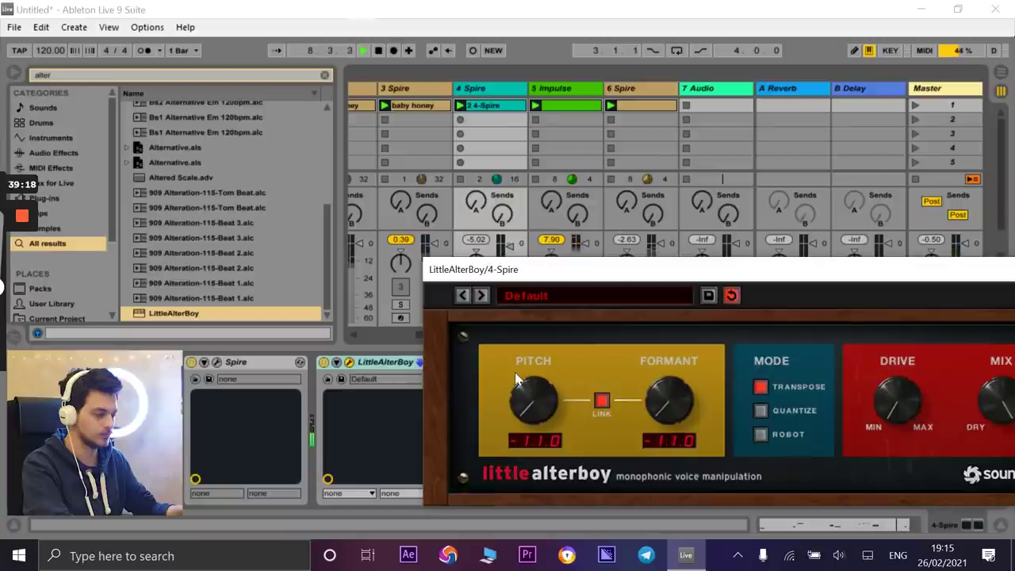
- Raise LittleAlterBoy's linked pitch and formant to 12.0
{"action": "left_click_drag", "start_coordinate": [535, 277], "coordinate": [601, 189]}
{"action": "left_click_drag", "start_coordinate": [562, 275], "coordinate": [542, 375]}
{"action": "left_click_drag", "start_coordinate": [531, 323], "coordinate": [538, 117]}
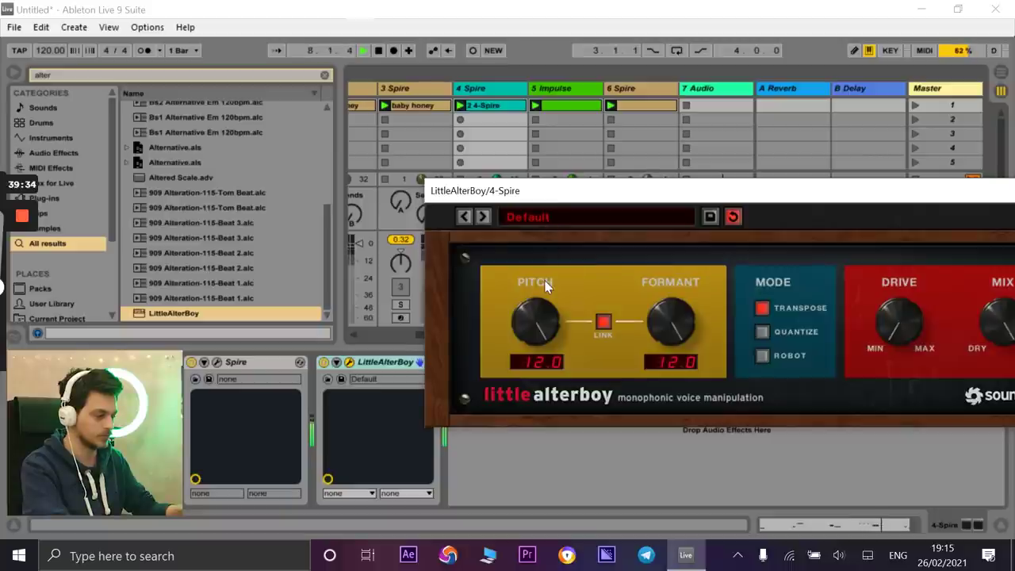
- Unlink pitch and formant, try LittleAlterBoy's Robot mode, and return to Transpose mode
{"action": "left_click_drag", "start_coordinate": [624, 192], "coordinate": [437, 211]}
{"action": "left_click", "coordinate": [418, 337]}
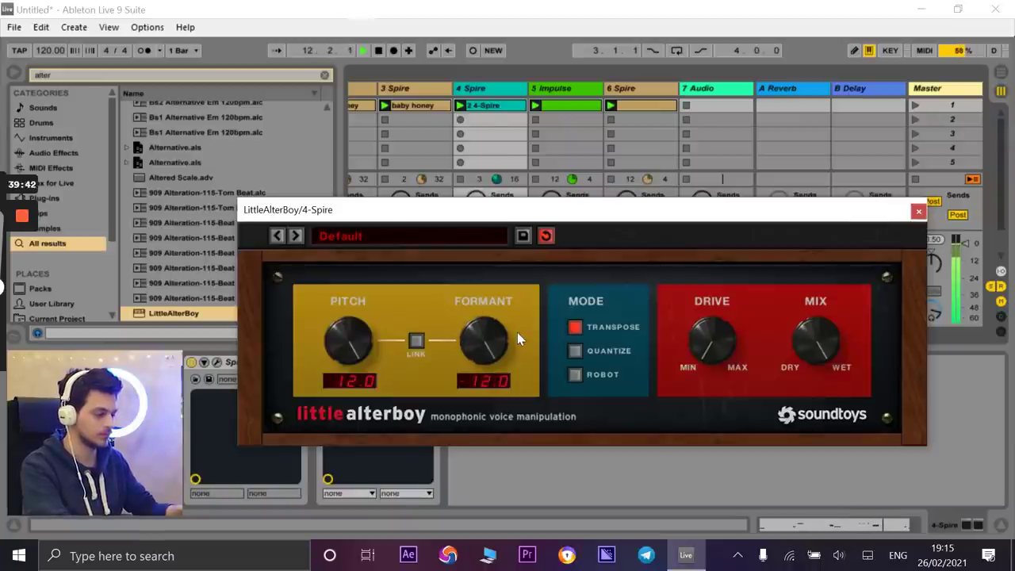
{"action": "left_click", "coordinate": [574, 375]}
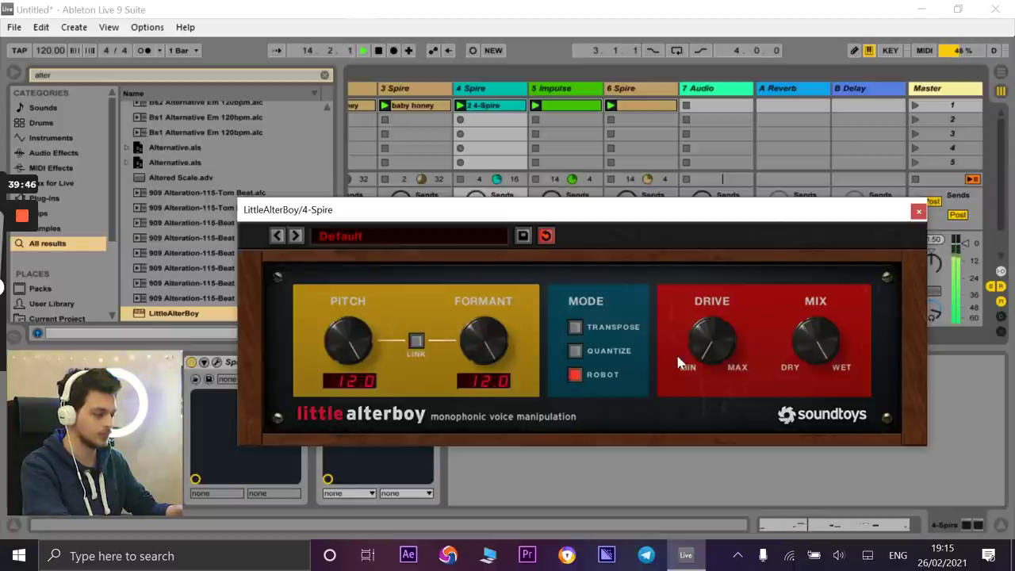
{"action": "left_click", "coordinate": [579, 358]}
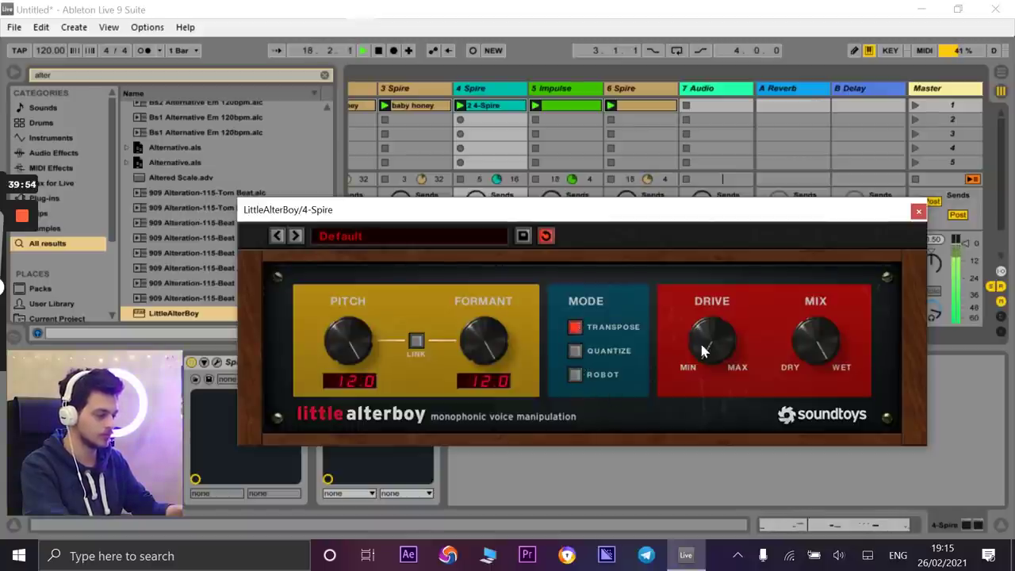
- Relink LittleAlterBoy's pitch and formant, set both to 2.0, and close the plug-in window
{"action": "left_click", "coordinate": [417, 343]}
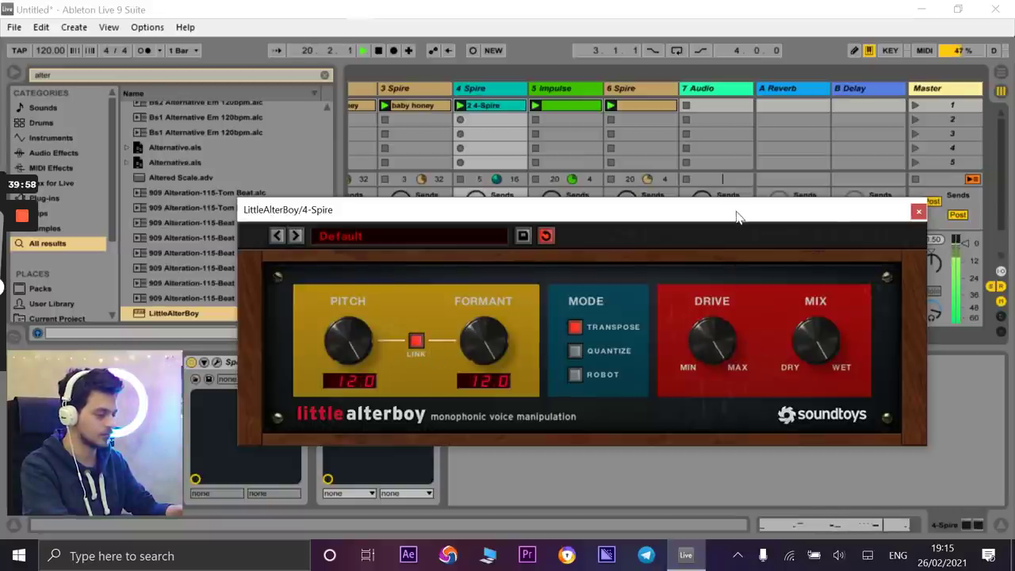
{"action": "left_click_drag", "start_coordinate": [369, 340], "coordinate": [360, 412]}
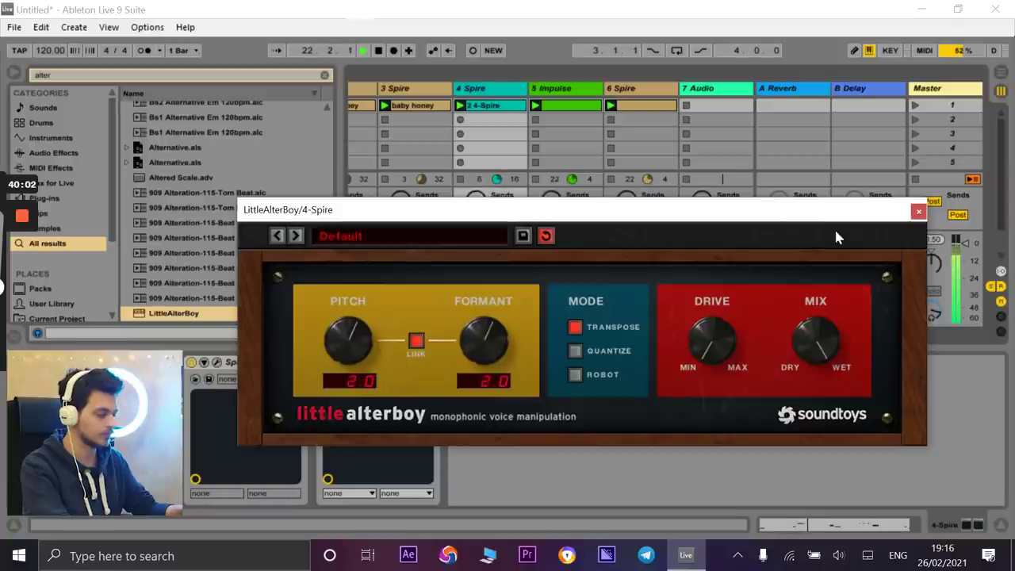
{"action": "left_click", "coordinate": [918, 211]}
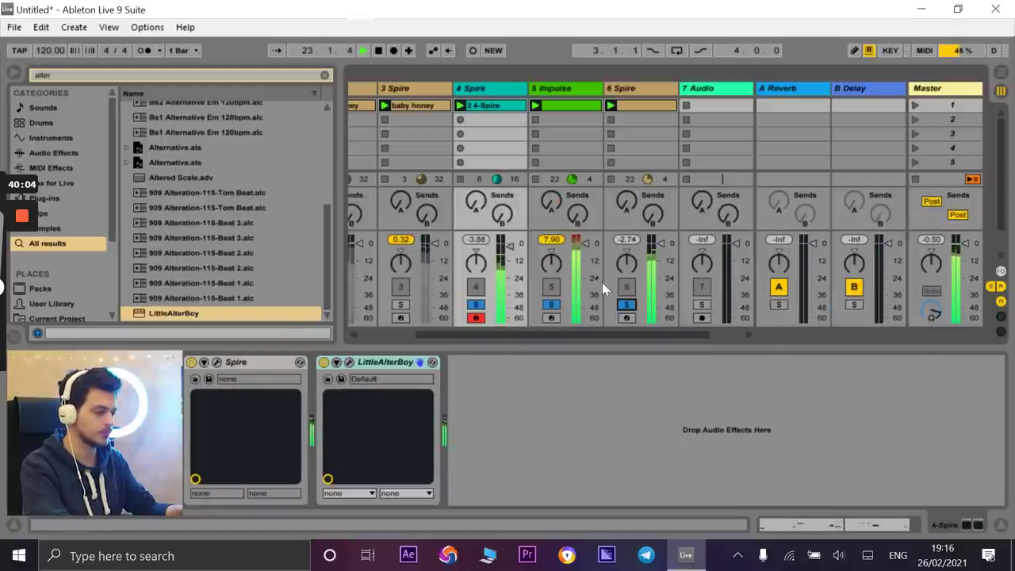
- Stop playback, search the browser for "nectar", and load Nectar 3 onto track 4
{"action": "left_click", "coordinate": [480, 92]}
{"action": "left_click", "coordinate": [324, 74]}
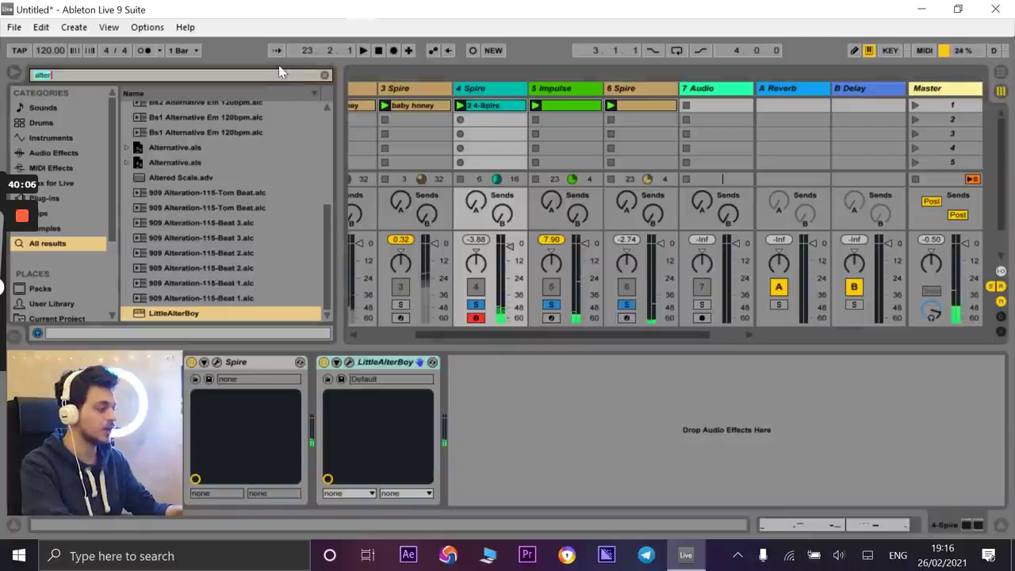
{"action": "type", "text": "nectar"}
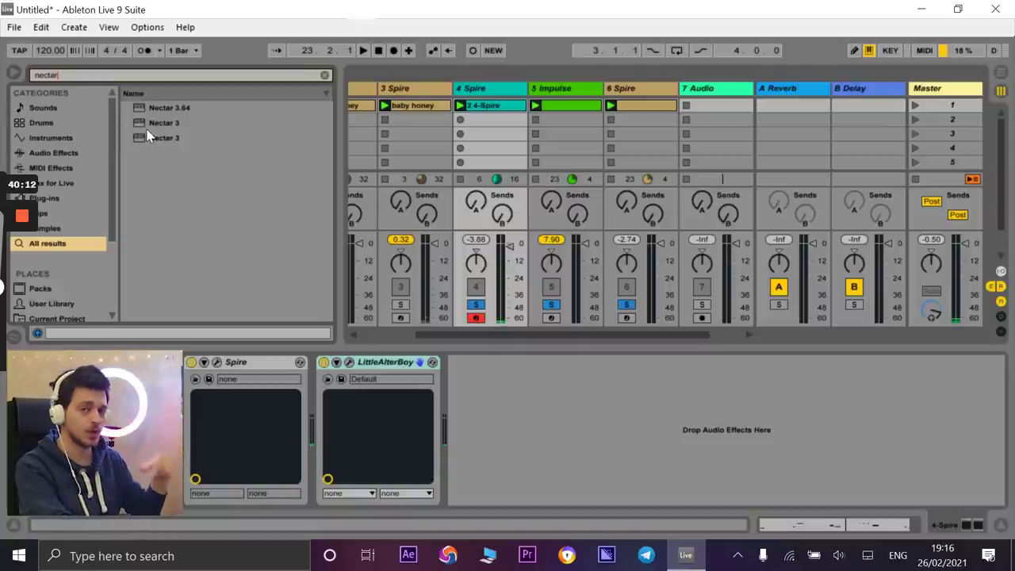
{"action": "left_click_drag", "start_coordinate": [145, 135], "coordinate": [470, 85]}
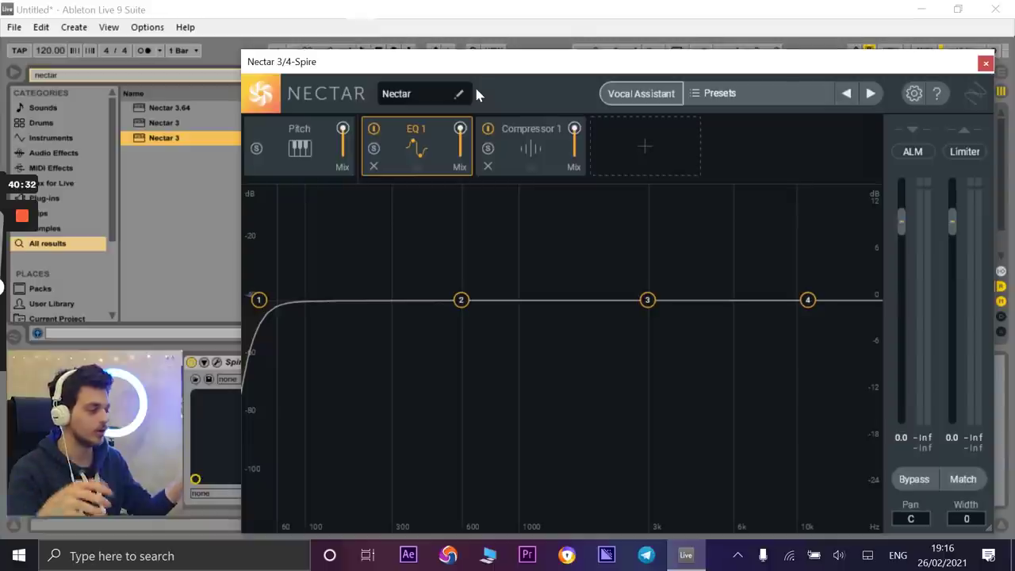
- Reopen Nectar 3 and configure the Vocal Assistant's Assist mode with Vintage vibe and Aggressive intensity
{"action": "left_click_drag", "start_coordinate": [600, 67], "coordinate": [574, 36]}
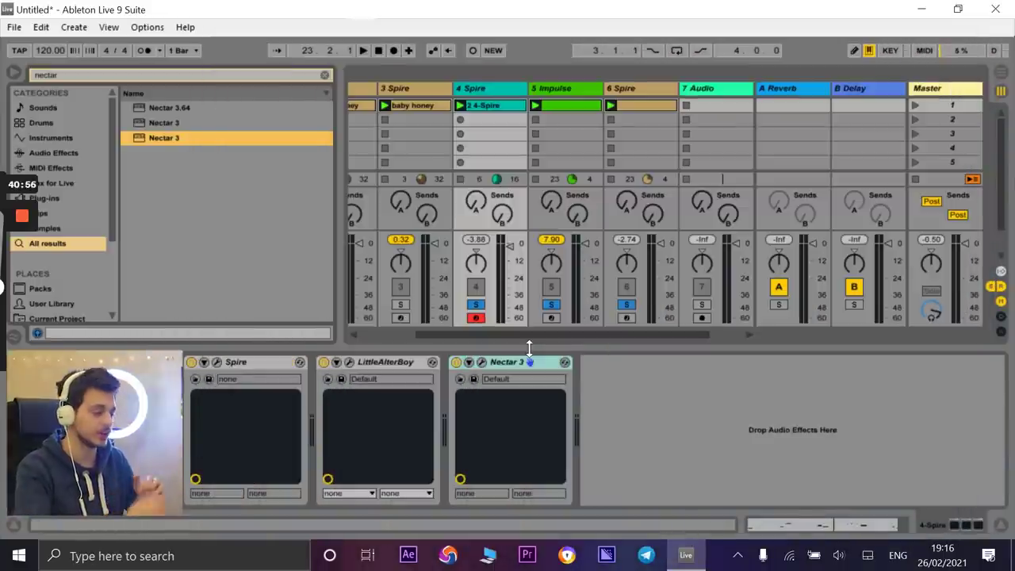
{"action": "left_click", "coordinate": [482, 363]}
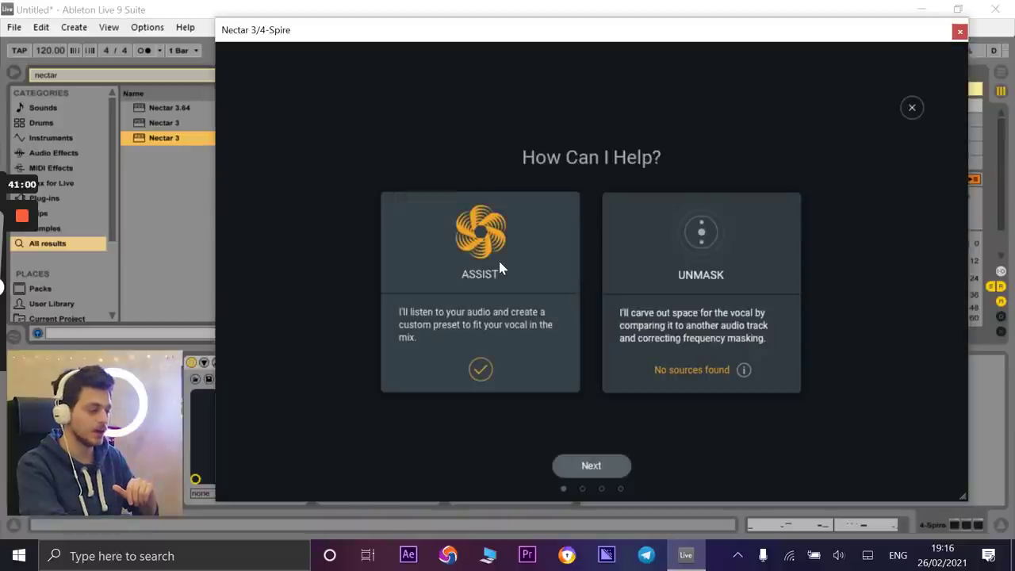
{"action": "left_click", "coordinate": [604, 474]}
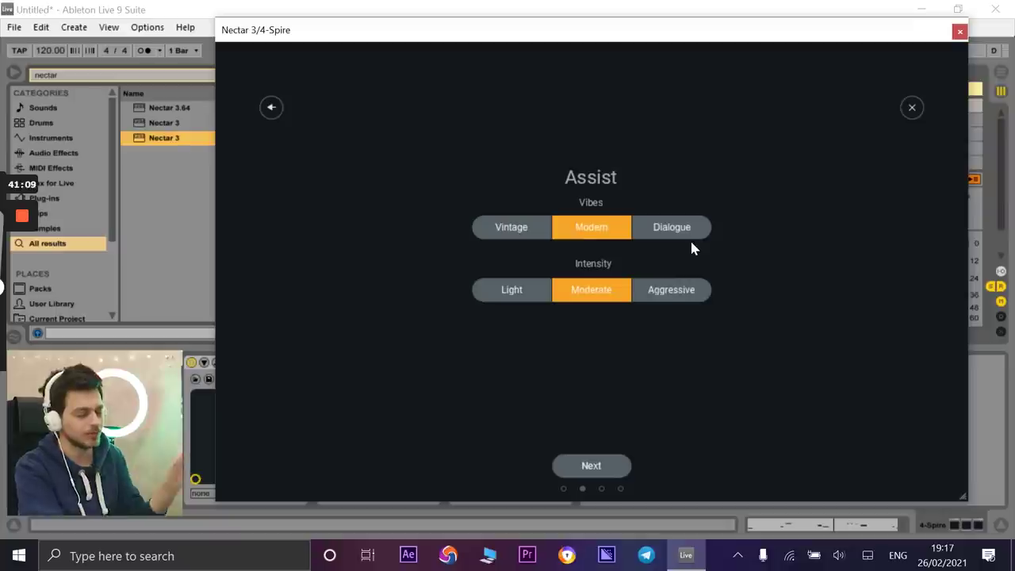
{"action": "left_click", "coordinate": [512, 227]}
{"action": "left_click", "coordinate": [657, 292]}
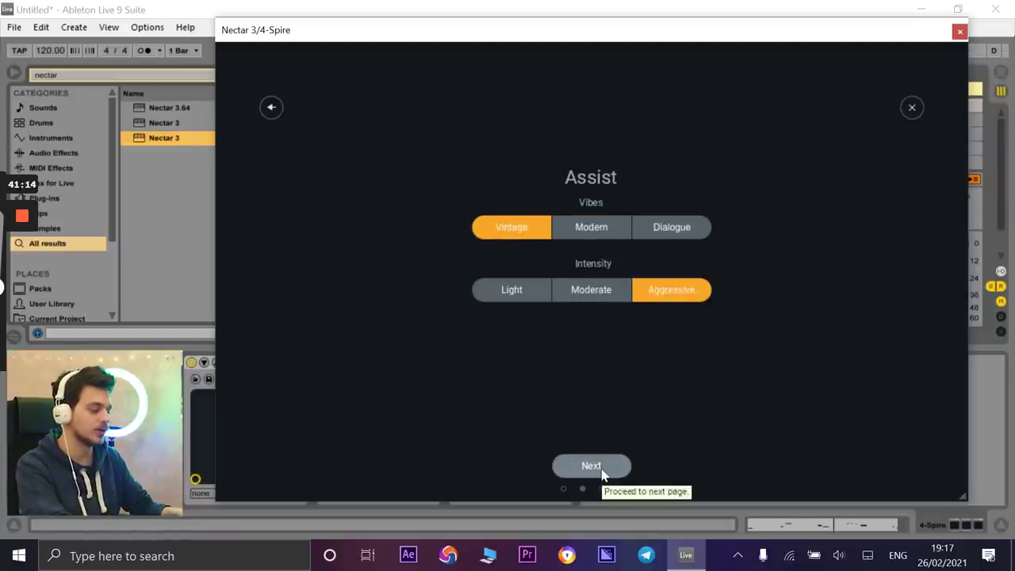
- Run Nectar 3's Vocal Assistant on the playing track, accept the suggested settings, and close the plug-in window
{"action": "left_click_drag", "start_coordinate": [599, 33], "coordinate": [599, 449]}
{"action": "left_click_drag", "start_coordinate": [589, 142], "coordinate": [737, 78]}
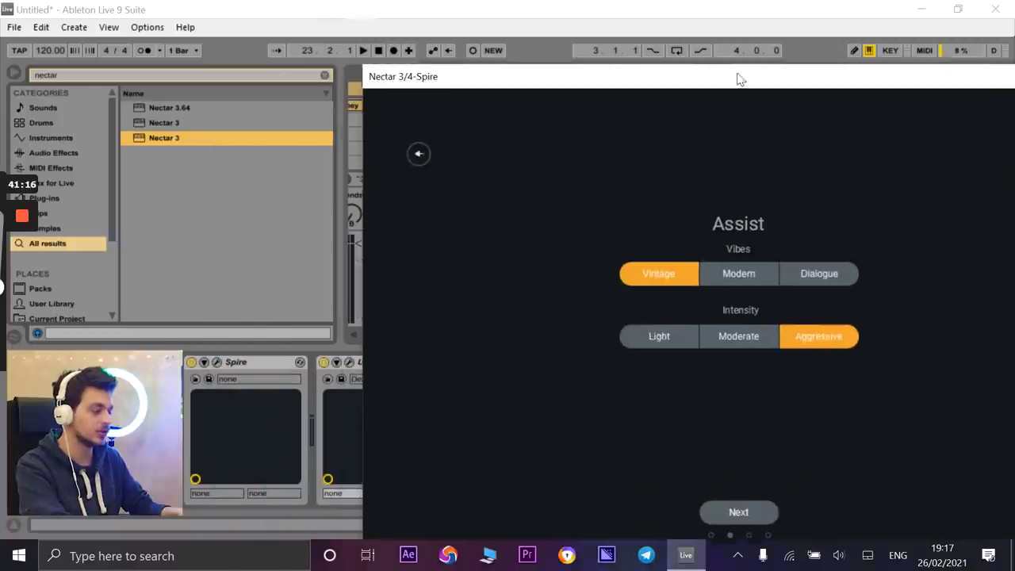
{"action": "left_click", "coordinate": [747, 514]}
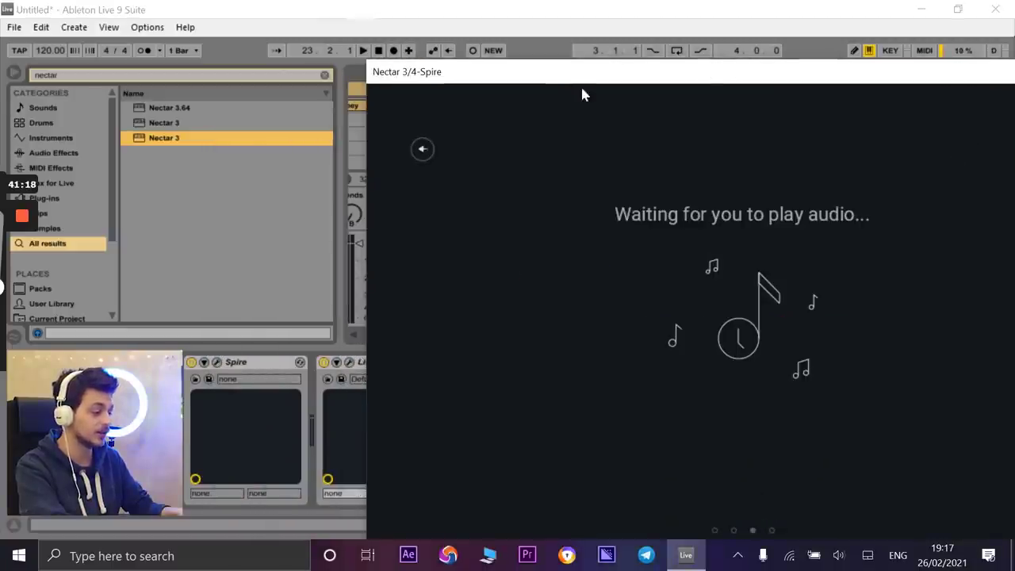
{"action": "left_click_drag", "start_coordinate": [749, 83], "coordinate": [944, 65]}
{"action": "key", "text": "space"}
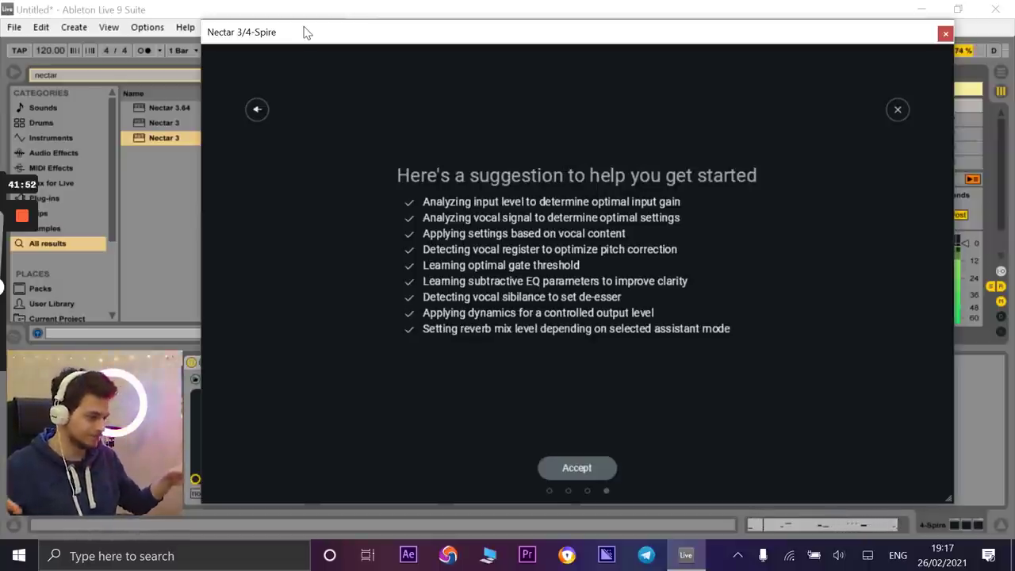
{"action": "left_click", "coordinate": [575, 470]}
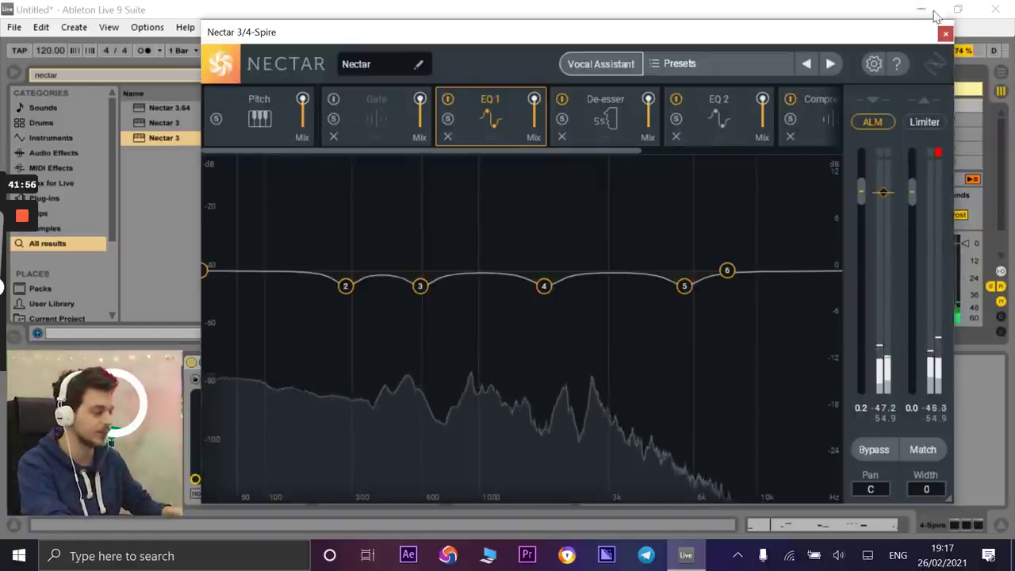
{"action": "left_click", "coordinate": [945, 34]}
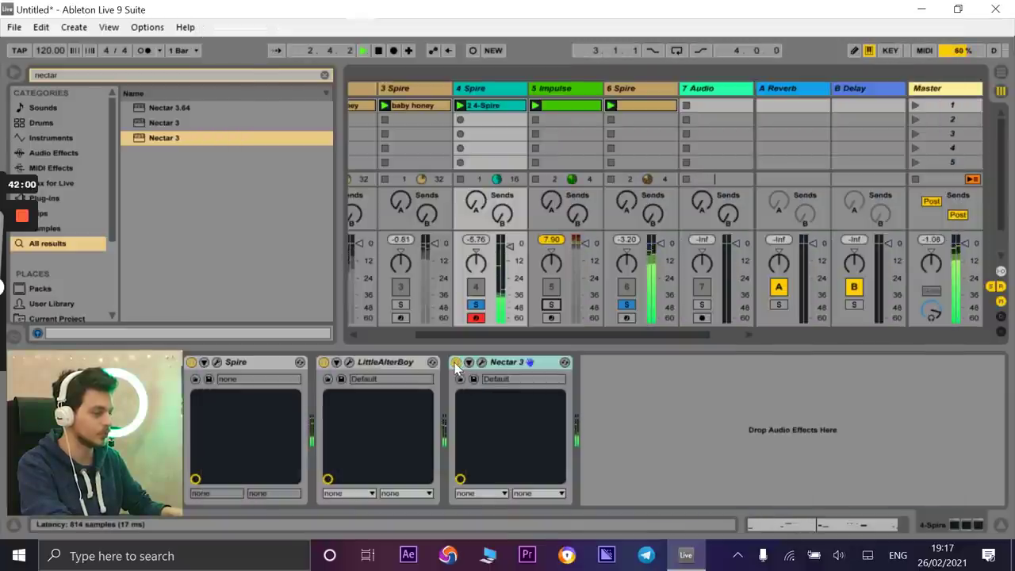
- Compare track 4's sound with Nectar 3 bypassed and re-enabled during playback
{"action": "left_click", "coordinate": [456, 362]}
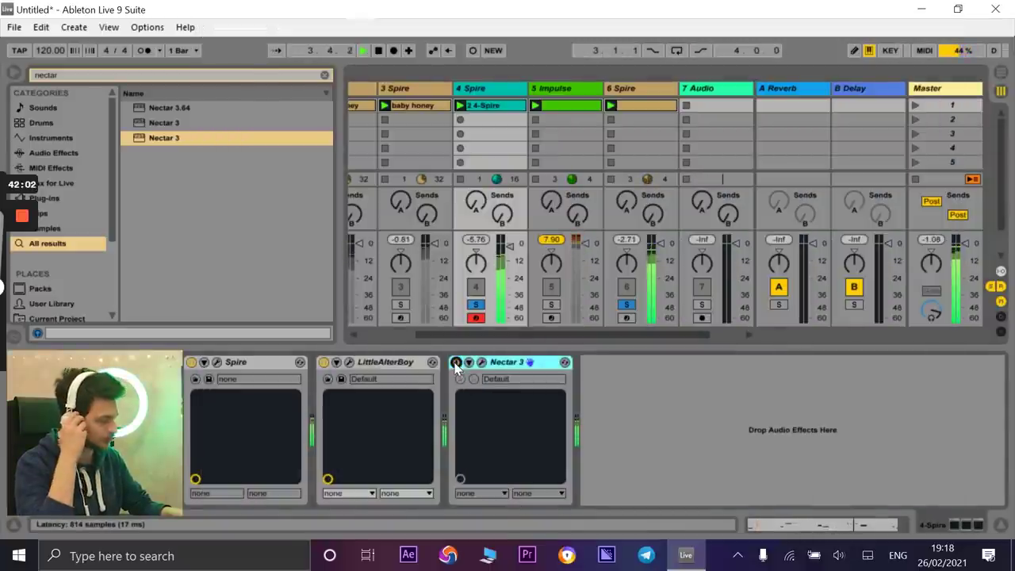
{"action": "left_click", "coordinate": [456, 363]}
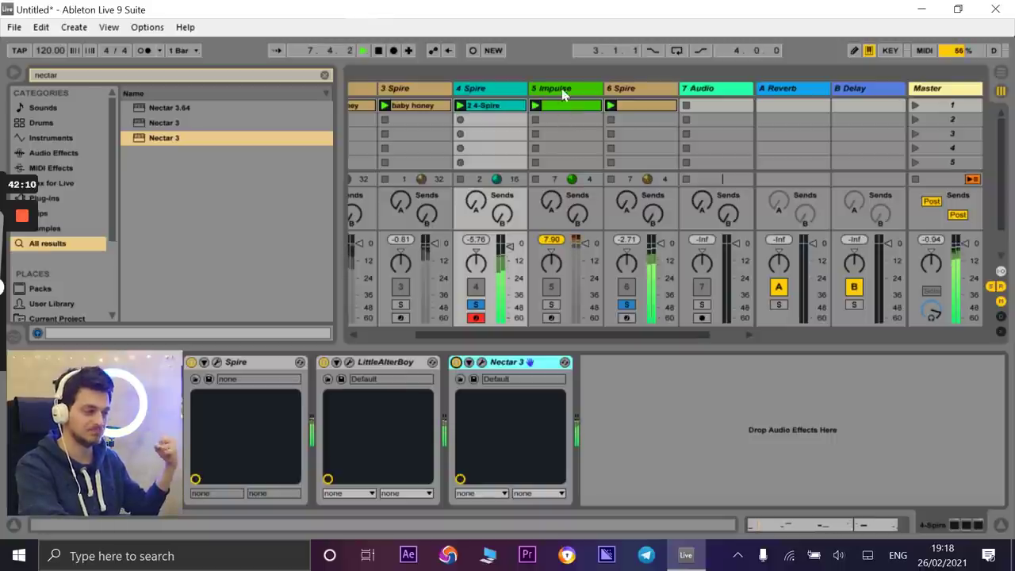
{"action": "mouse_move", "coordinate": [582, 336]}
{"action": "left_mouse_down"}
{"action": "mouse_move", "coordinate": [640, 328]}
{"action": "mouse_move", "coordinate": [511, 341]}
{"action": "mouse_move", "coordinate": [565, 337]}
{"action": "left_mouse_up"}
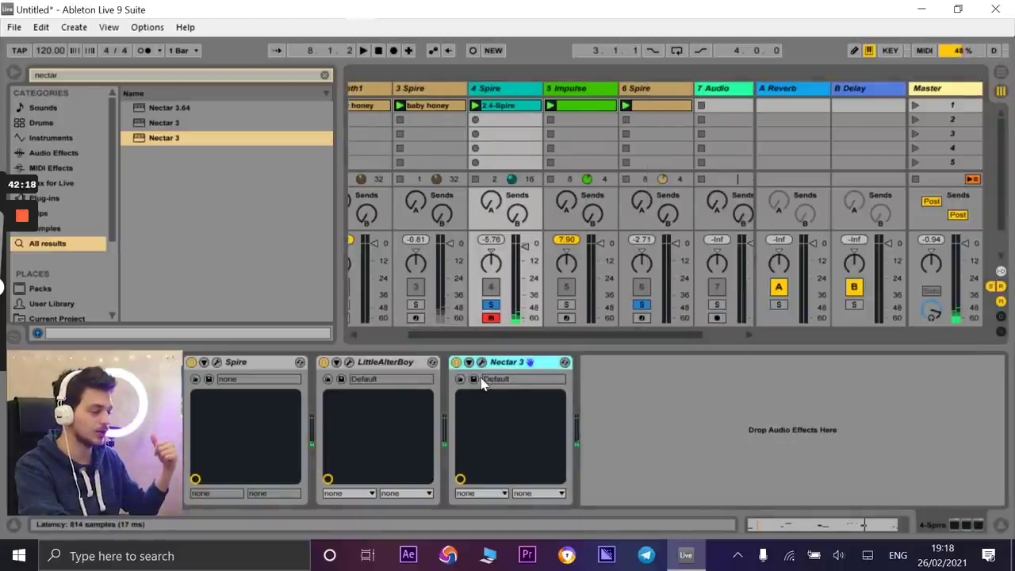
- Reopen Nectar 3, load the Music preset "A Bit of Everything", and start playback to audition it
{"action": "left_click", "coordinate": [481, 379]}
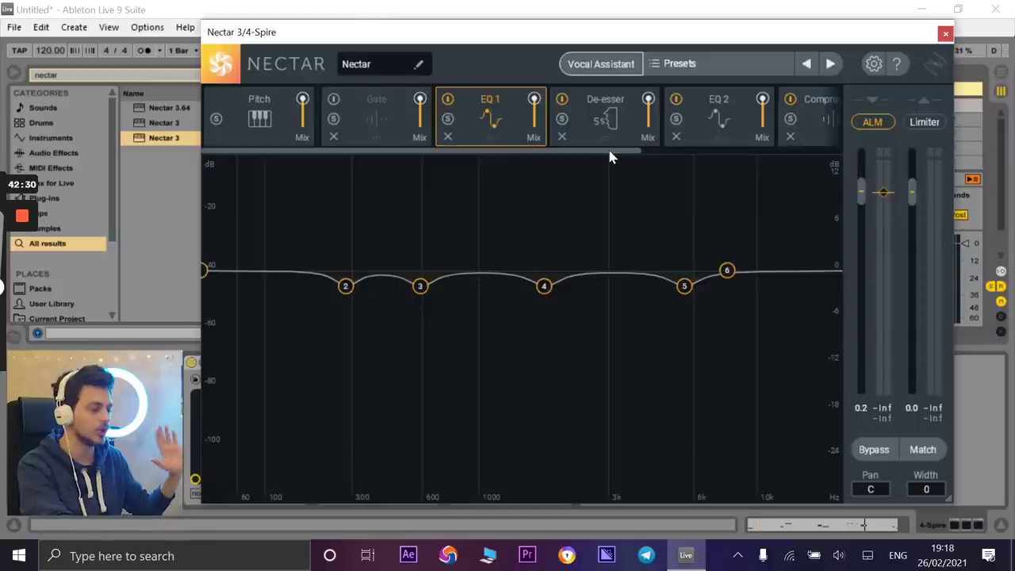
{"action": "left_click_drag", "start_coordinate": [609, 151], "coordinate": [561, 166]}
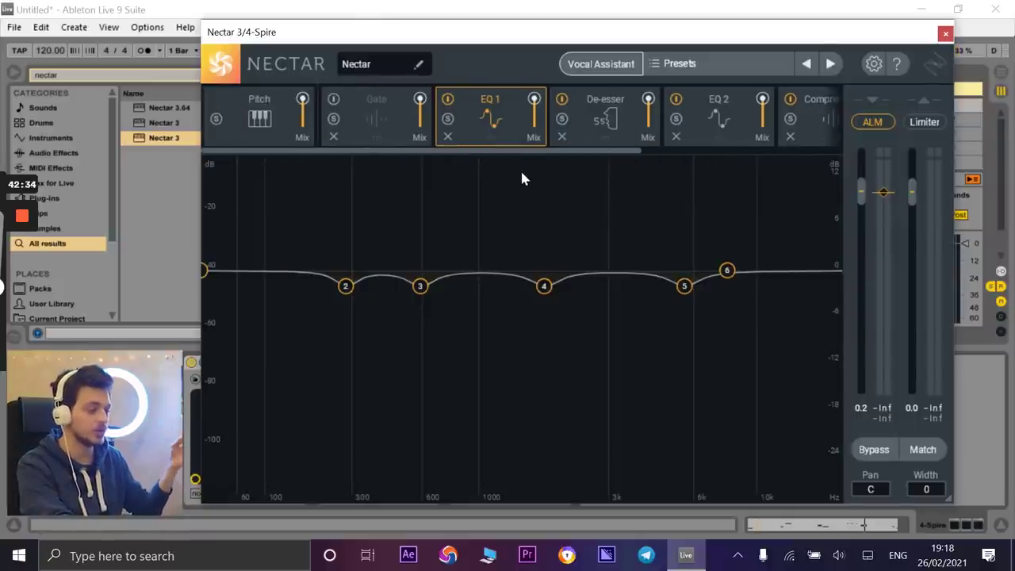
{"action": "left_click", "coordinate": [655, 73]}
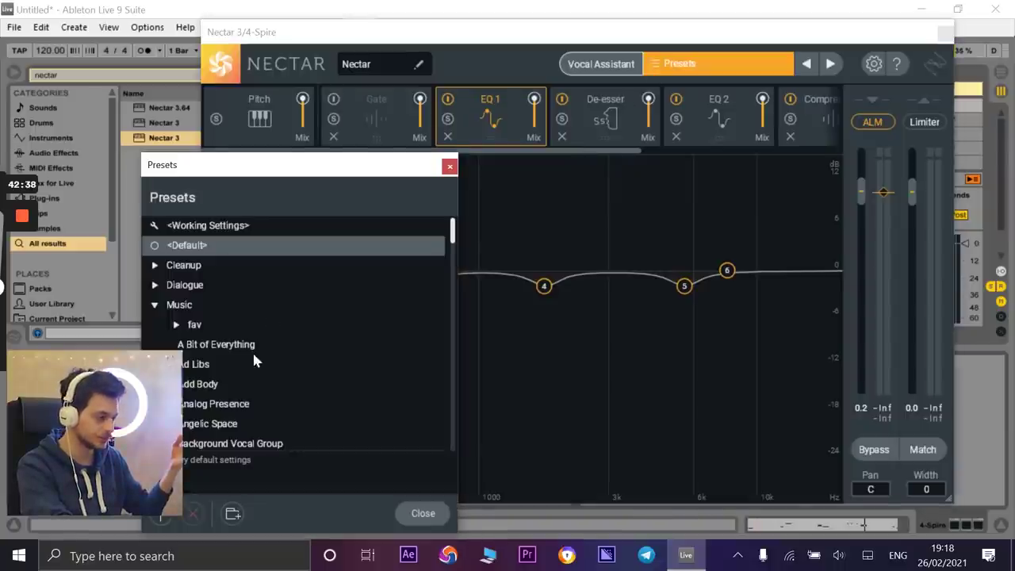
{"action": "left_click", "coordinate": [226, 349]}
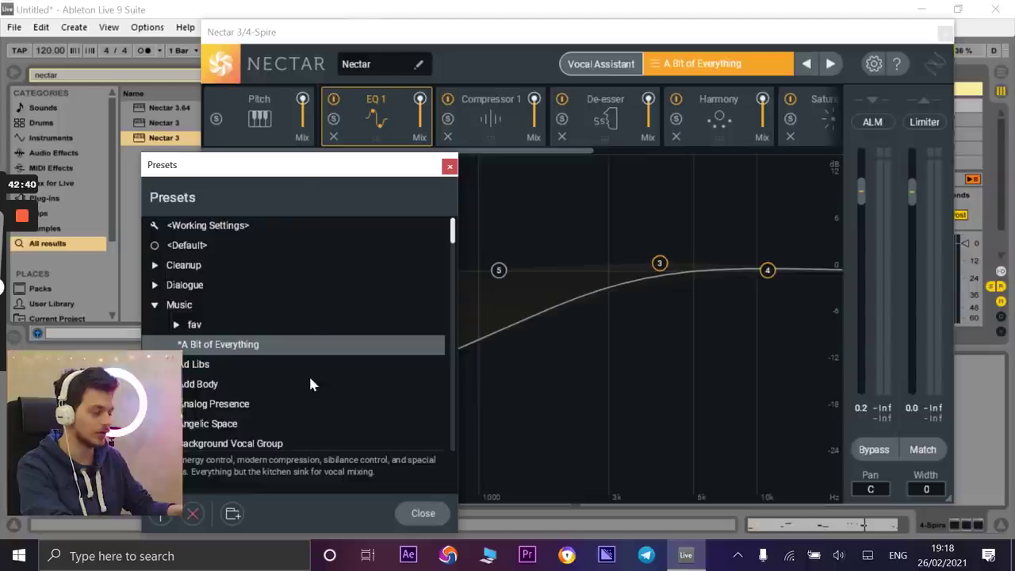
{"action": "left_click_drag", "start_coordinate": [300, 180], "coordinate": [806, 114]}
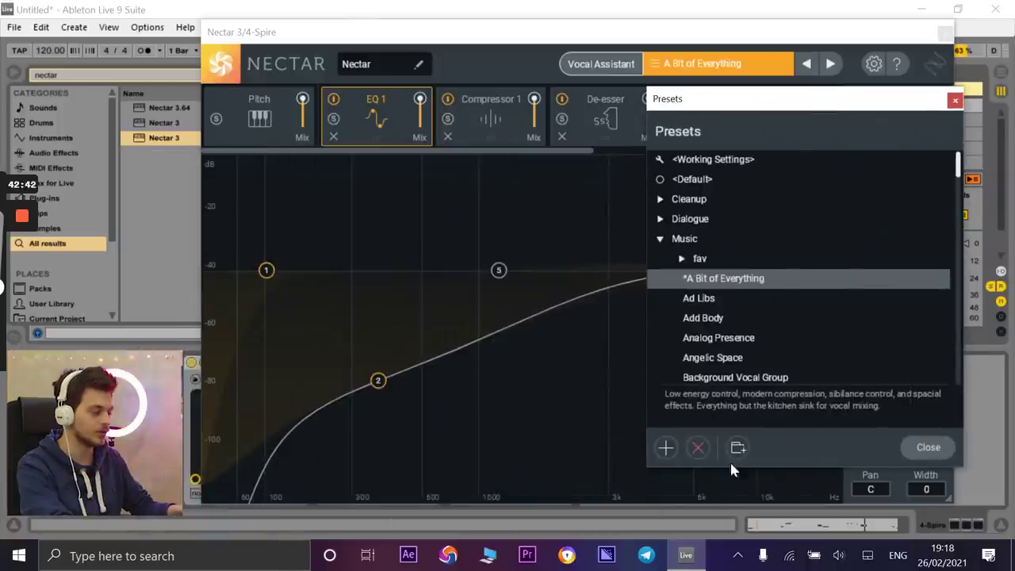
{"action": "left_click_drag", "start_coordinate": [408, 36], "coordinate": [770, 267]}
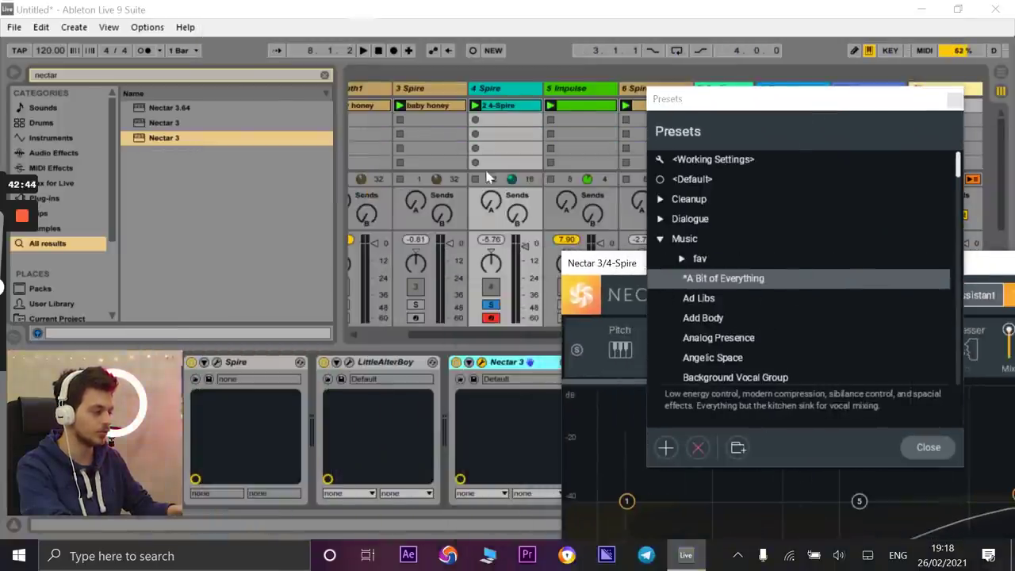
{"action": "left_click", "coordinate": [362, 50]}
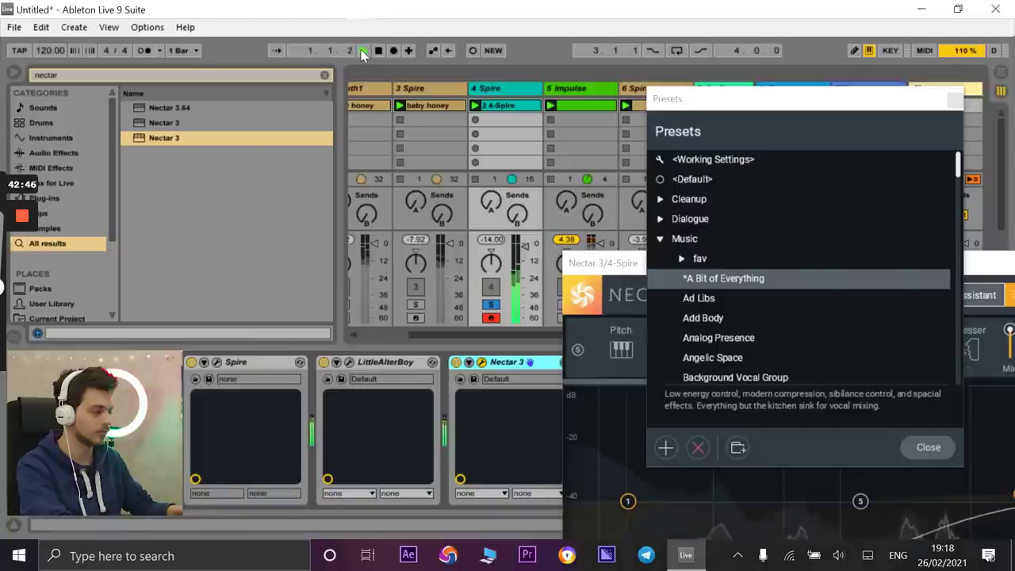
{"action": "left_click_drag", "start_coordinate": [591, 269], "coordinate": [136, 48]}
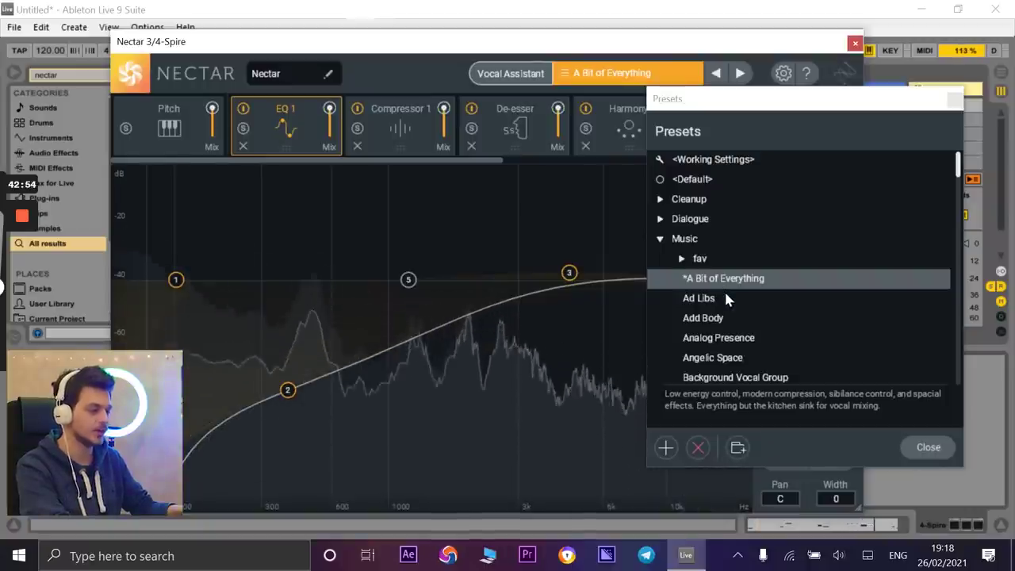
- Try Nectar 3's "Broken Radio" preset while the track plays
{"action": "scroll", "coordinate": [710, 357], "scroll_direction": "down", "scroll_amount": 3}
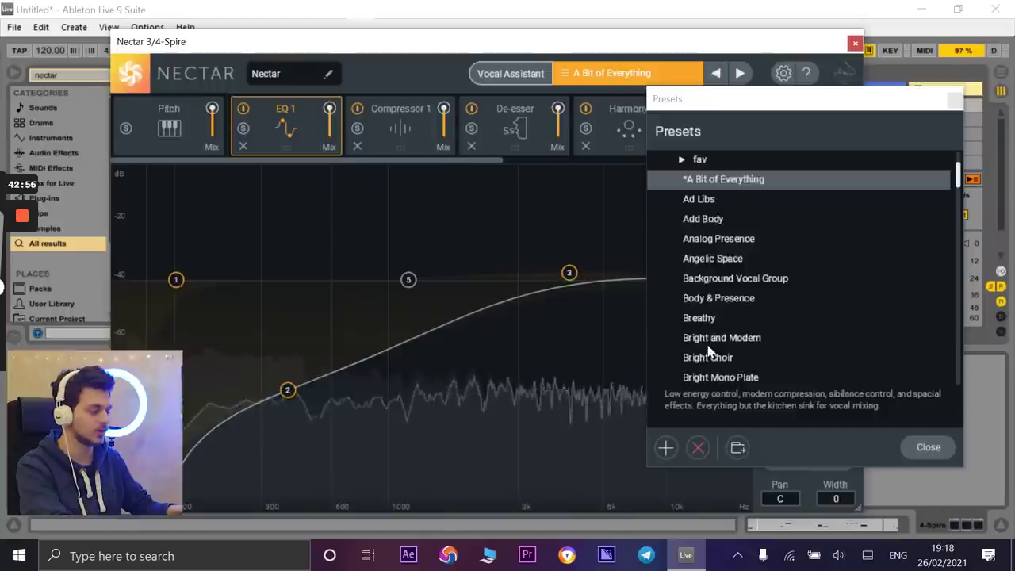
{"action": "left_click", "coordinate": [722, 338]}
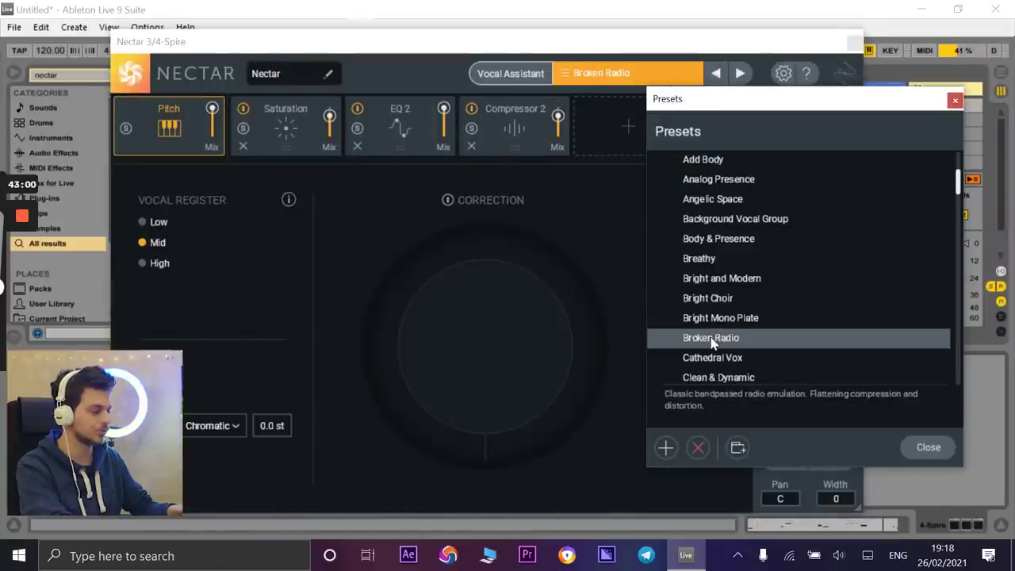
{"action": "left_click_drag", "start_coordinate": [422, 57], "coordinate": [439, 127]}
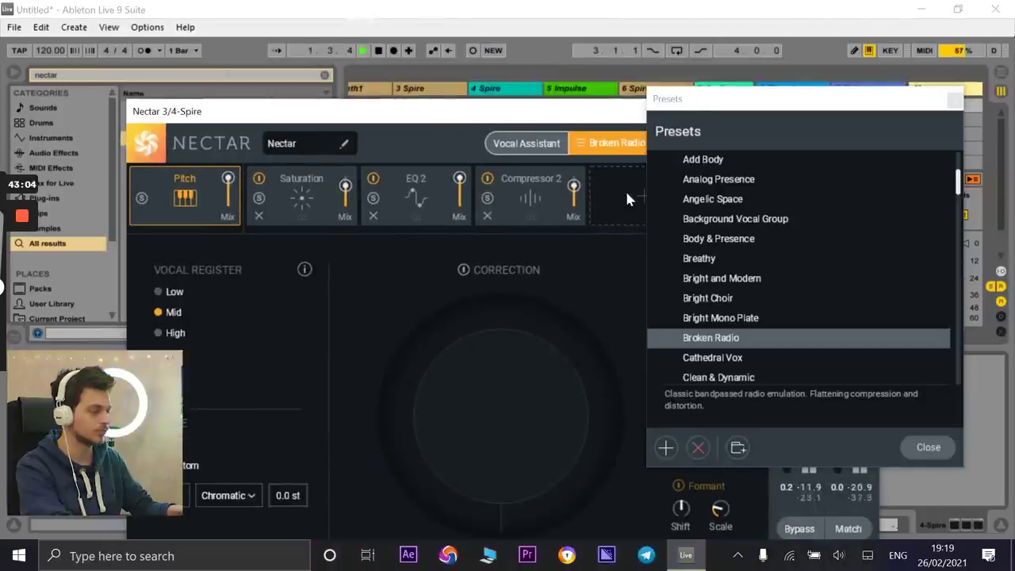
{"action": "left_click_drag", "start_coordinate": [614, 106], "coordinate": [670, 381]}
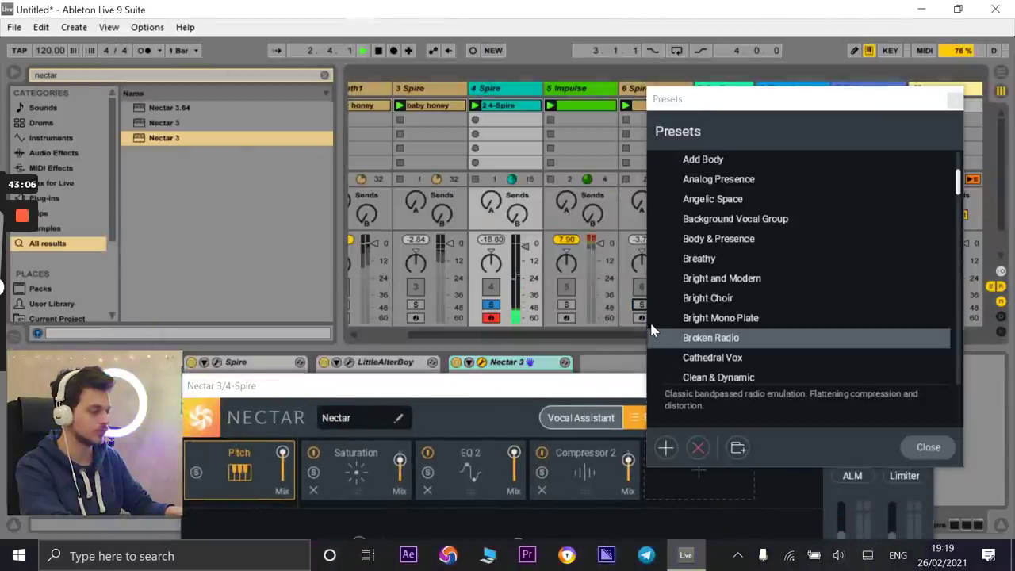
{"action": "left_click_drag", "start_coordinate": [548, 381], "coordinate": [423, 48]}
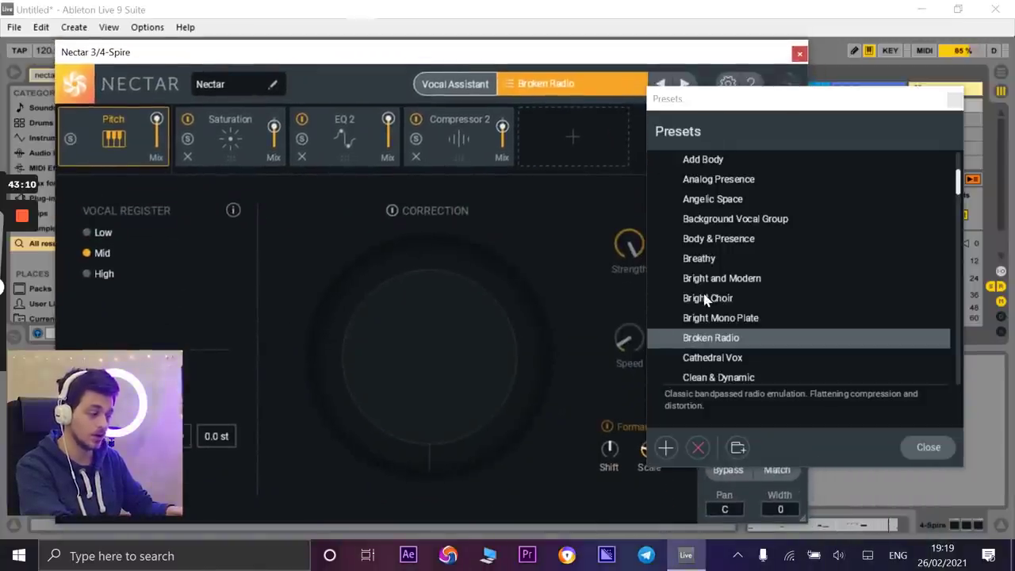
- Load the "EDM Enhancement" preset in Nectar 3
{"action": "scroll", "coordinate": [705, 300], "scroll_direction": "down", "scroll_amount": 5}
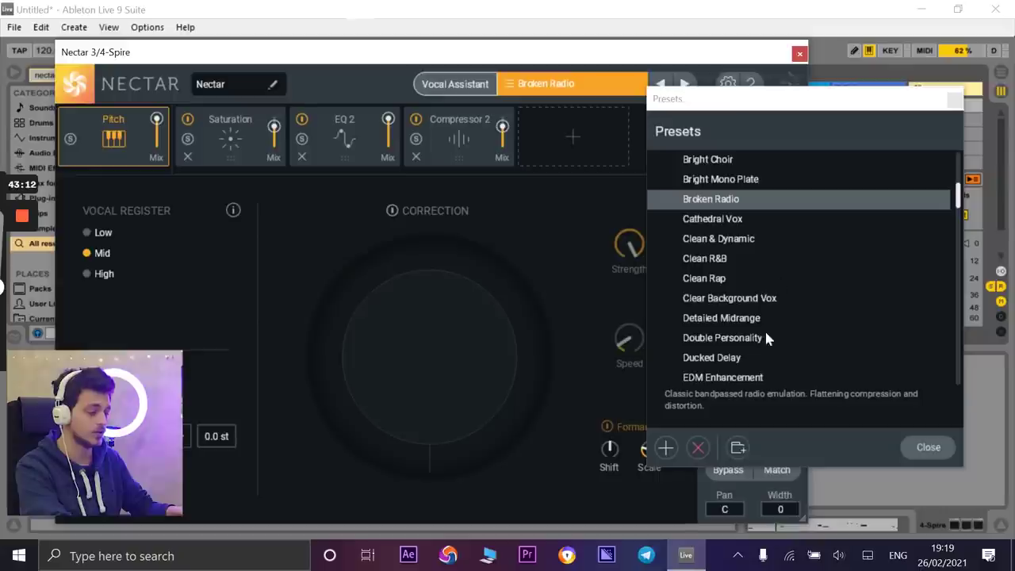
{"action": "scroll", "coordinate": [727, 356], "scroll_direction": "down", "scroll_amount": 3}
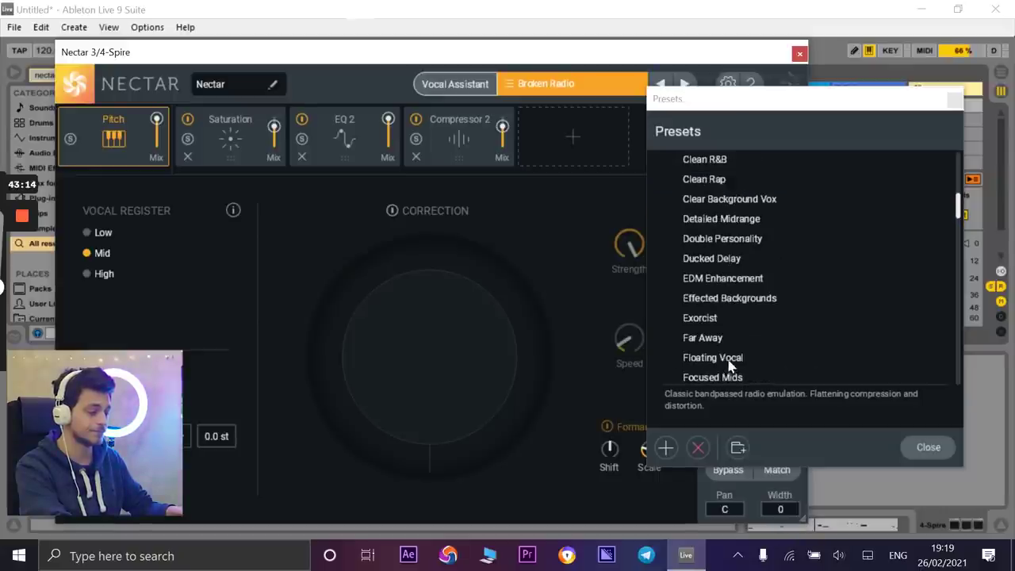
{"action": "left_click", "coordinate": [733, 281]}
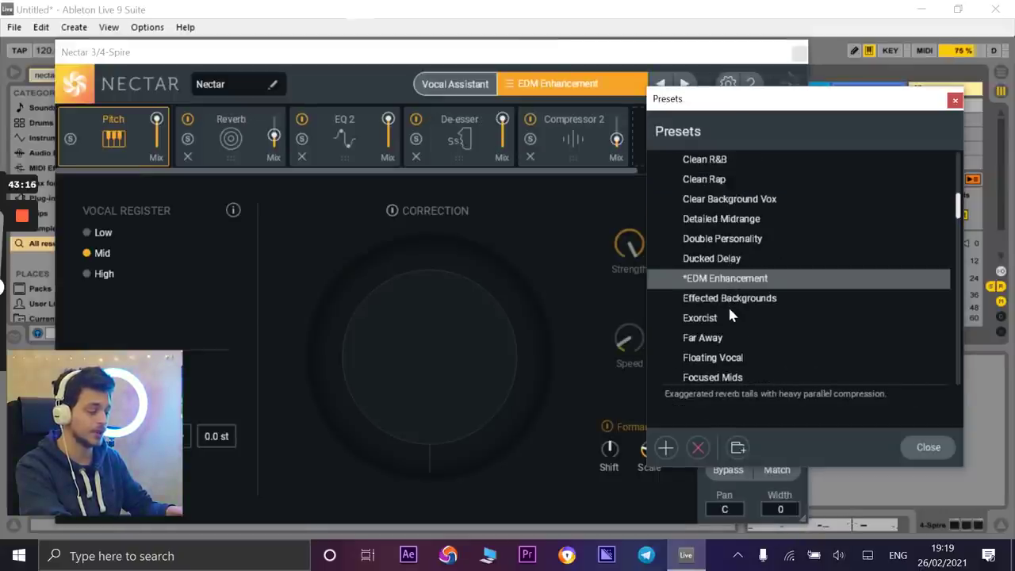
- Audition the Nectar presets Exorcist, Far Away, Heavily Distorted Space, Heavy Chorus, Large Choir and Holy Harmonies
{"action": "scroll", "coordinate": [725, 310], "scroll_direction": "down", "scroll_amount": 1}
{"action": "left_click", "coordinate": [712, 299]}
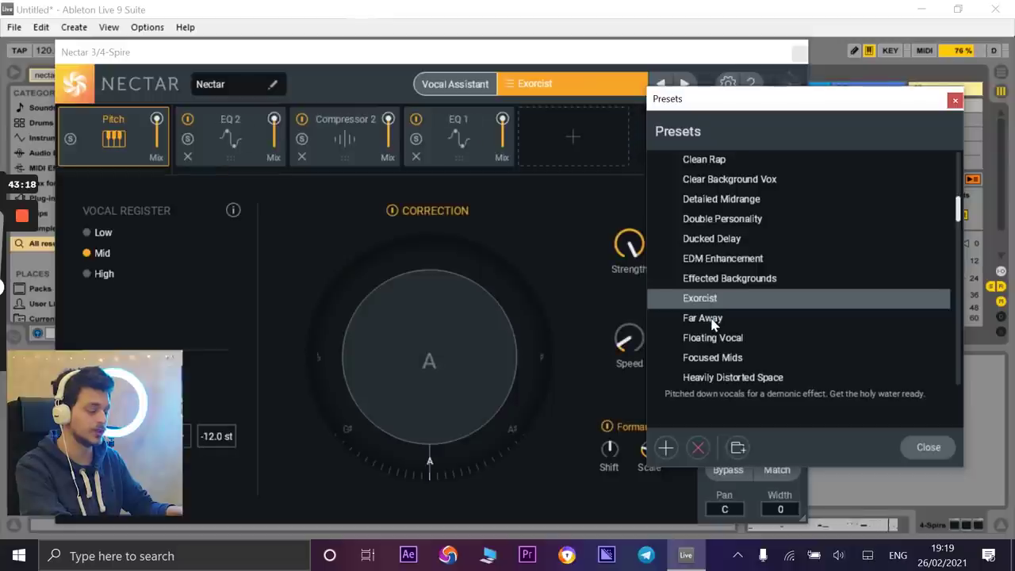
{"action": "left_click", "coordinate": [711, 319]}
{"action": "scroll", "coordinate": [719, 325], "scroll_direction": "down", "scroll_amount": 1}
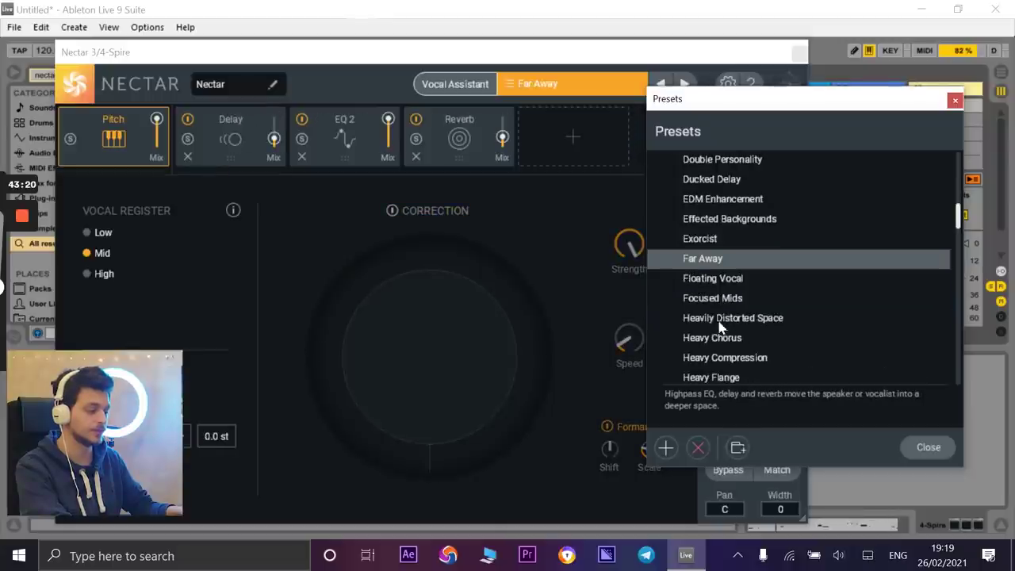
{"action": "left_click", "coordinate": [725, 317]}
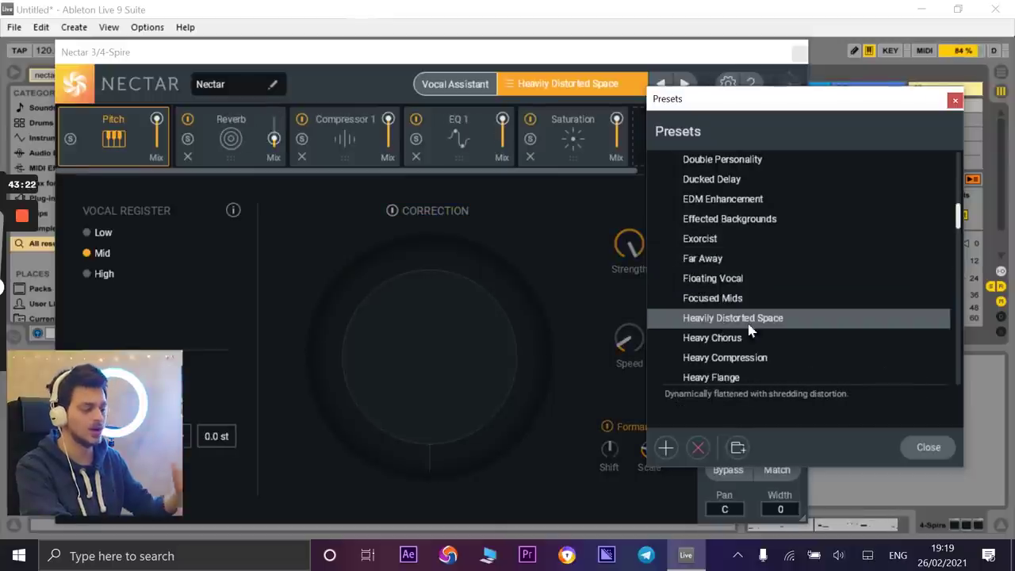
{"action": "left_click", "coordinate": [734, 343]}
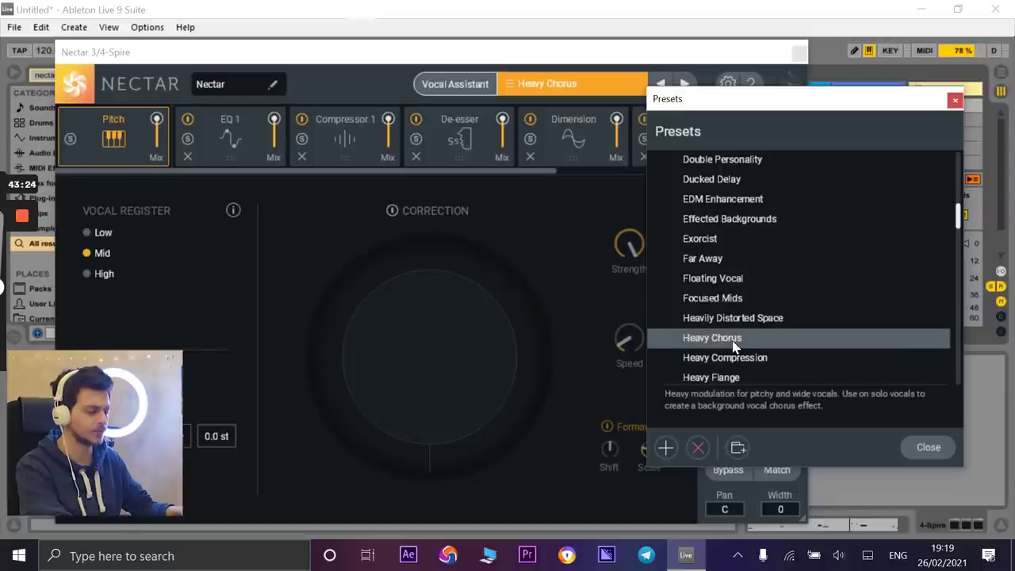
{"action": "scroll", "coordinate": [732, 344], "scroll_direction": "down", "scroll_amount": 2}
{"action": "left_click", "coordinate": [714, 358]}
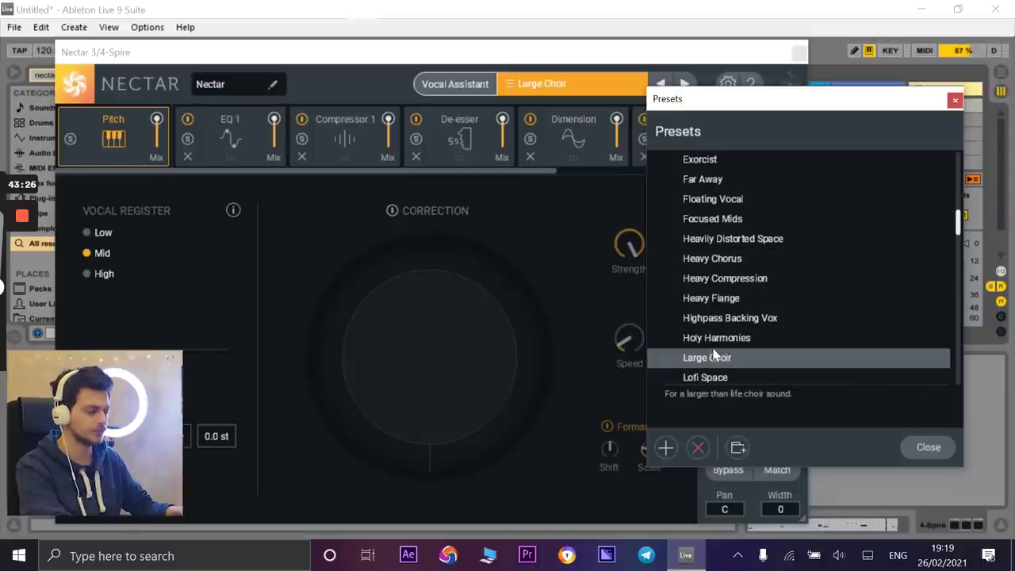
{"action": "left_click", "coordinate": [722, 340]}
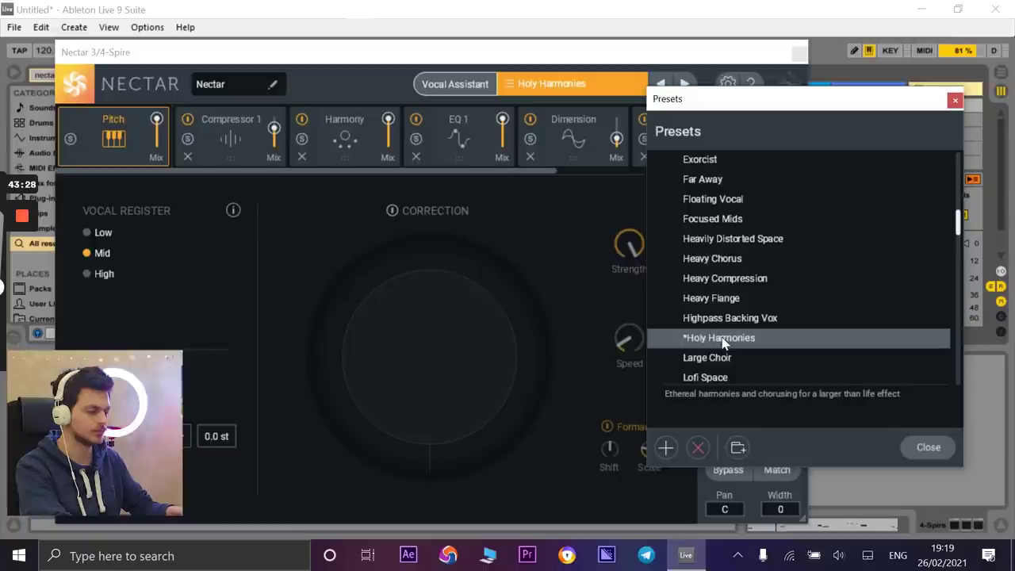
- Load a different Nectar preset from earlier in the preset list and close the preset browser
{"action": "scroll", "coordinate": [722, 341], "scroll_direction": "up", "scroll_amount": 8}
{"action": "left_click", "coordinate": [712, 246]}
{"action": "left_click", "coordinate": [715, 261]}
{"action": "left_click", "coordinate": [932, 446]}
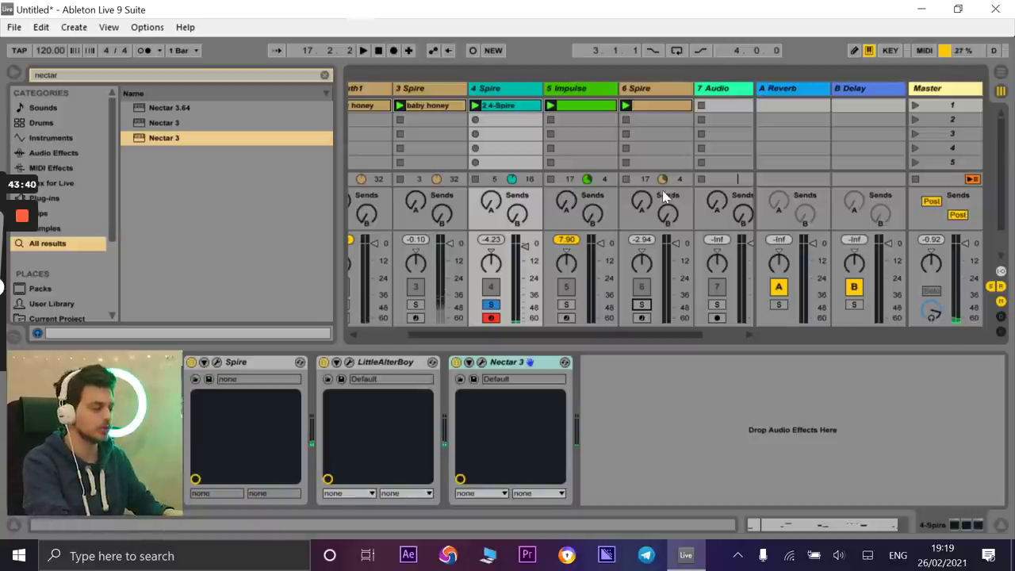
- Solo the 5 Impulse and 6 Spire tracks together with 4 Spire and play the set to hear the blend
{"action": "left_click", "coordinate": [567, 307]}
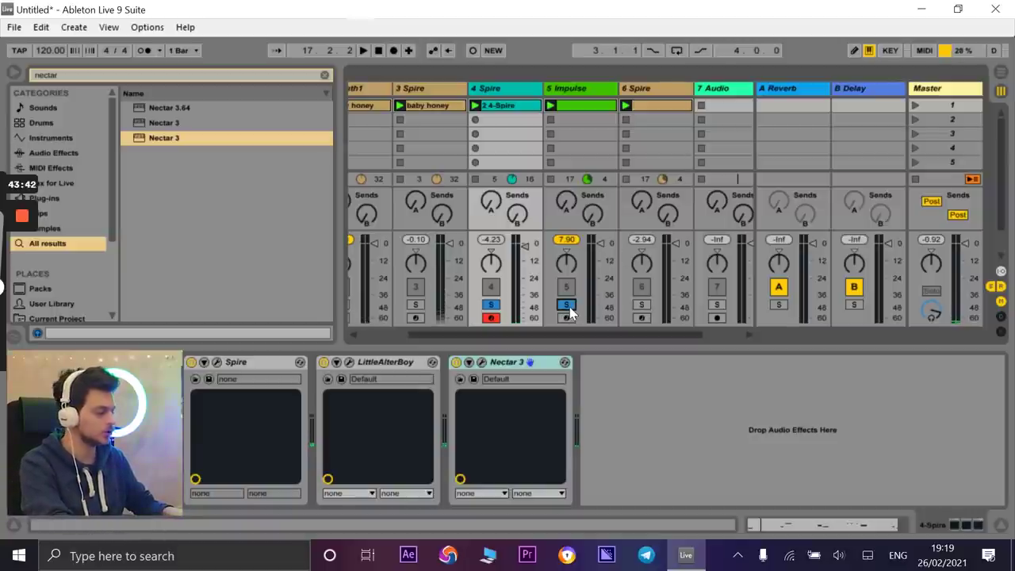
{"action": "left_click", "coordinate": [644, 306]}
{"action": "key", "text": "space"}
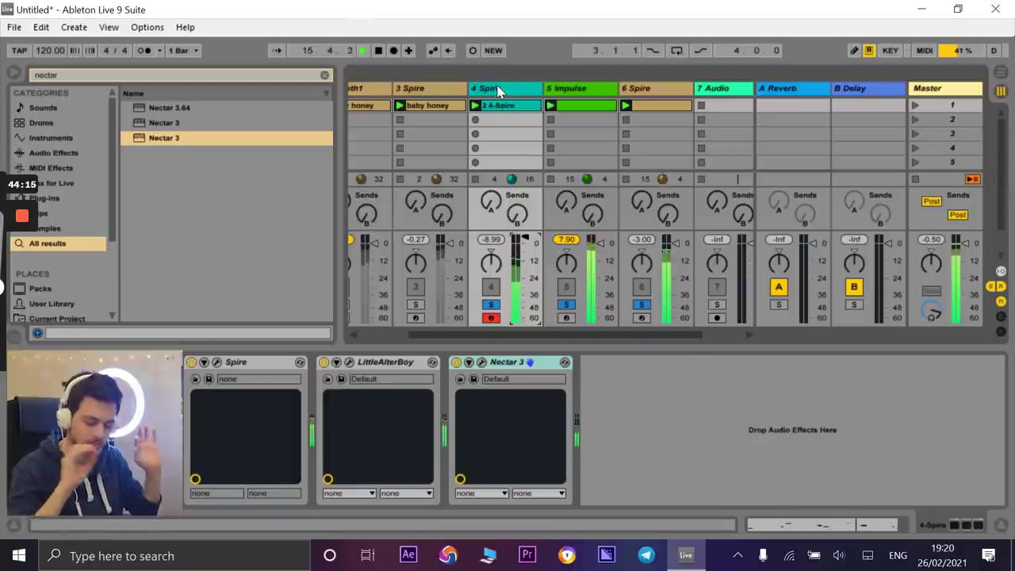
{"action": "key", "text": "space"}
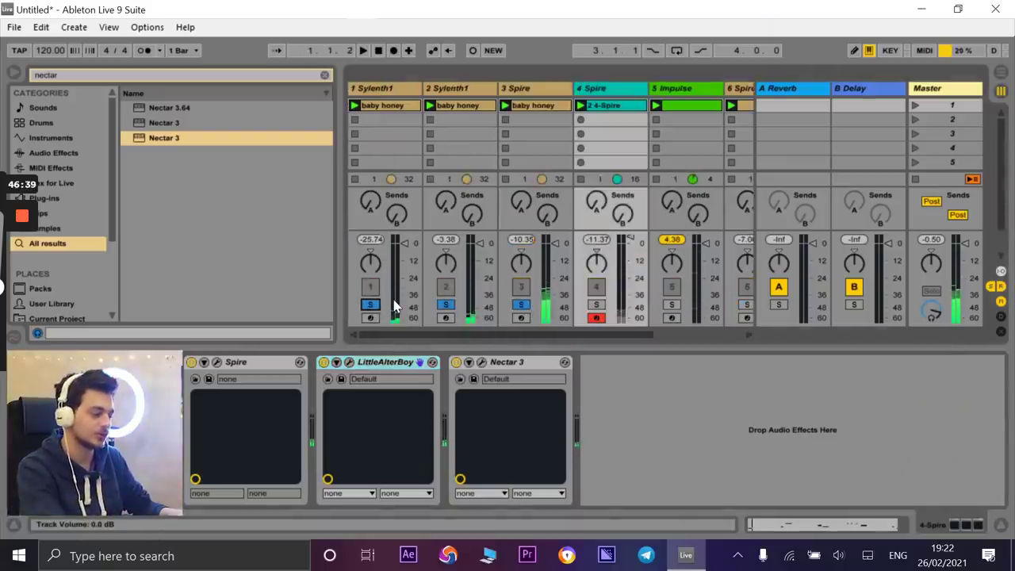
- Add the 5 Impulse track to the soloed tracks while the set plays
{"action": "left_click_drag", "start_coordinate": [469, 338], "coordinate": [553, 332]}
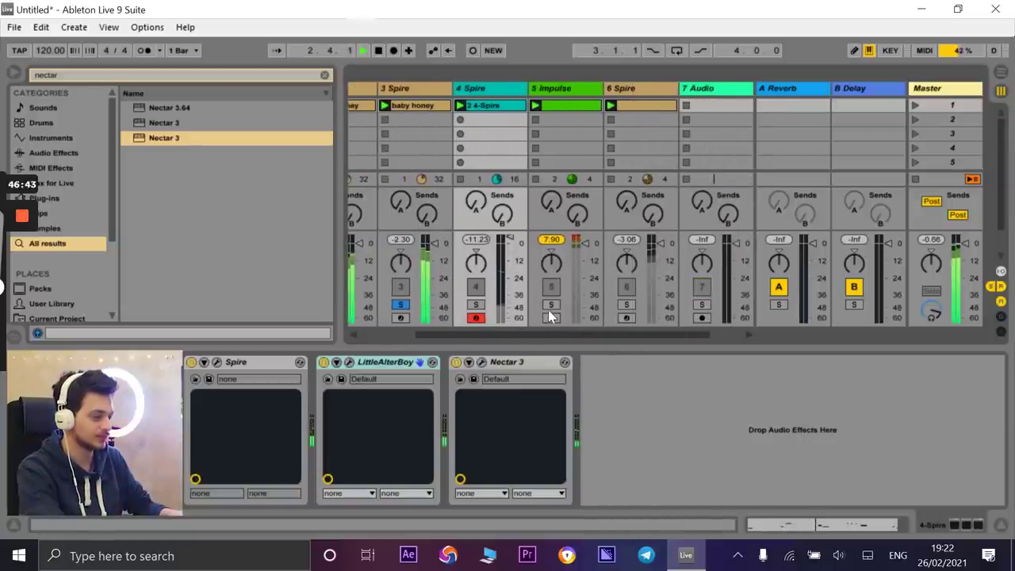
{"action": "left_click_drag", "start_coordinate": [557, 335], "coordinate": [523, 346]}
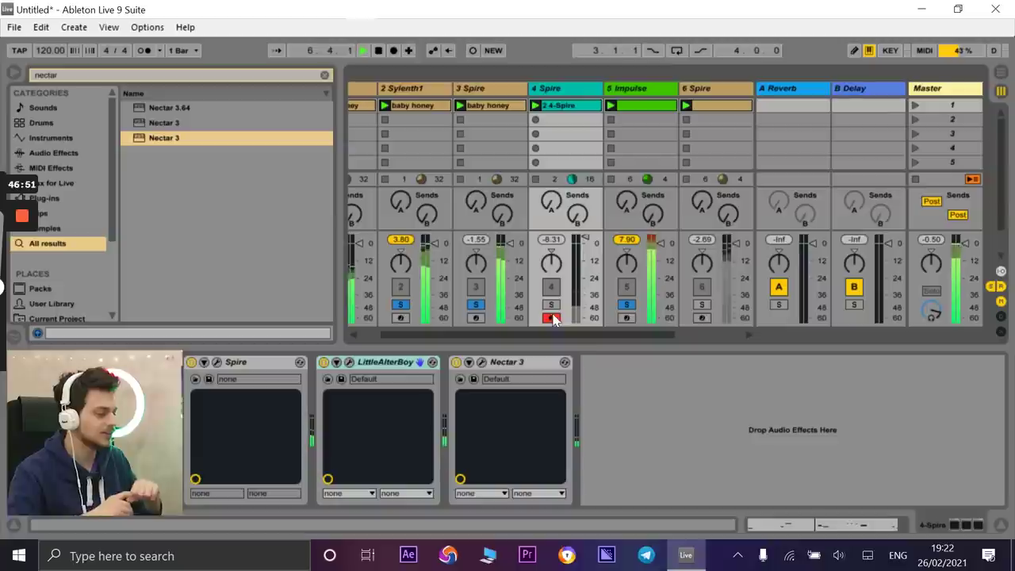
{"action": "left_click_drag", "start_coordinate": [579, 336], "coordinate": [664, 336]}
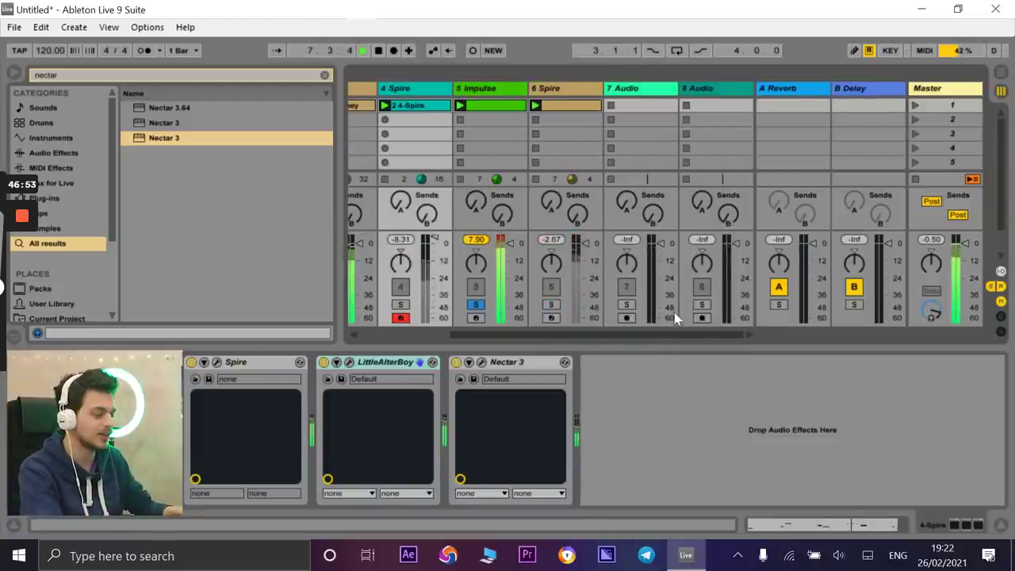
- Clear the browser search and open the 3alme folder inside the Chord and Stuff place
{"action": "left_click", "coordinate": [293, 76]}
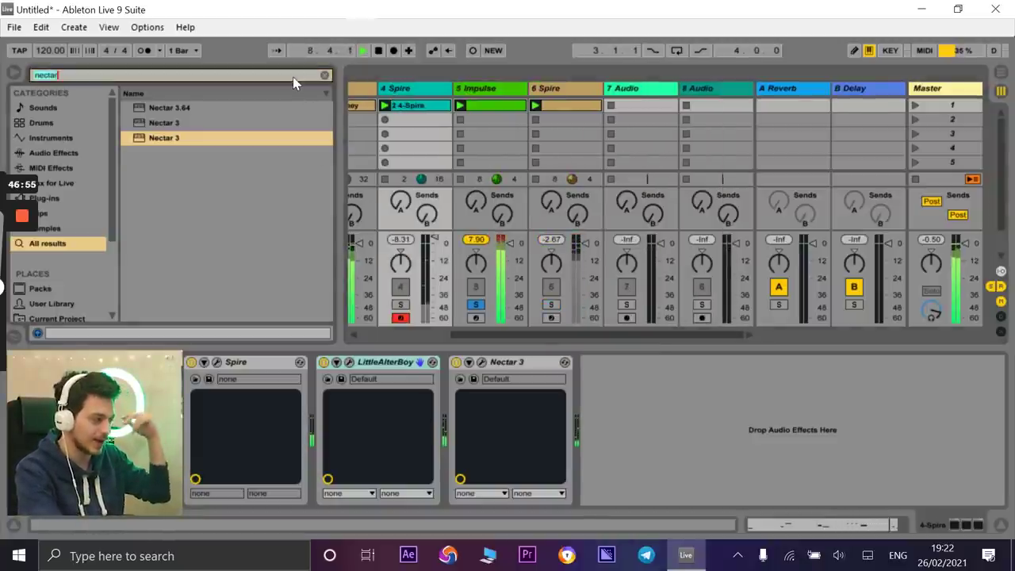
{"action": "left_click", "coordinate": [317, 77]}
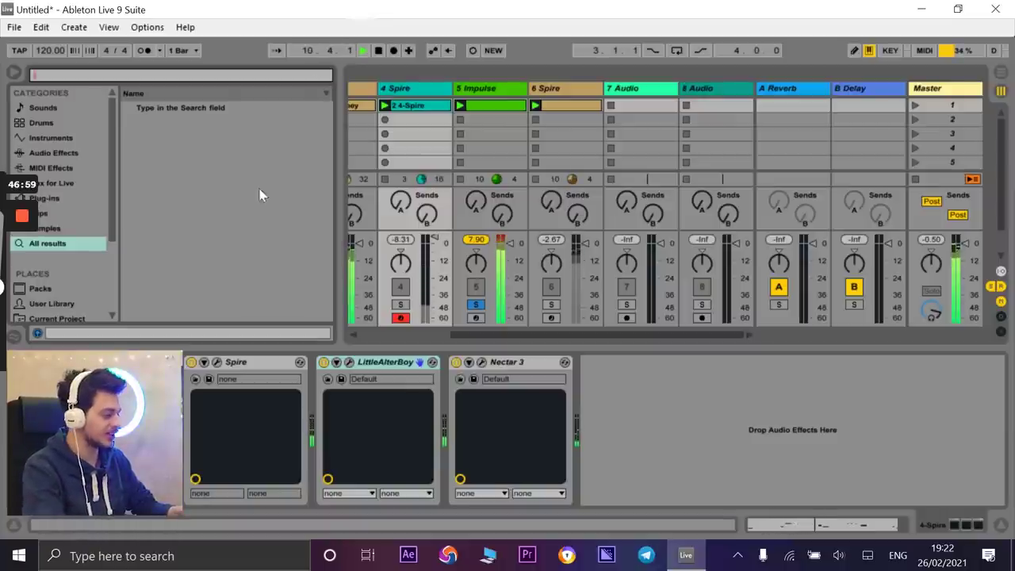
{"action": "left_click_drag", "start_coordinate": [108, 242], "coordinate": [111, 306]}
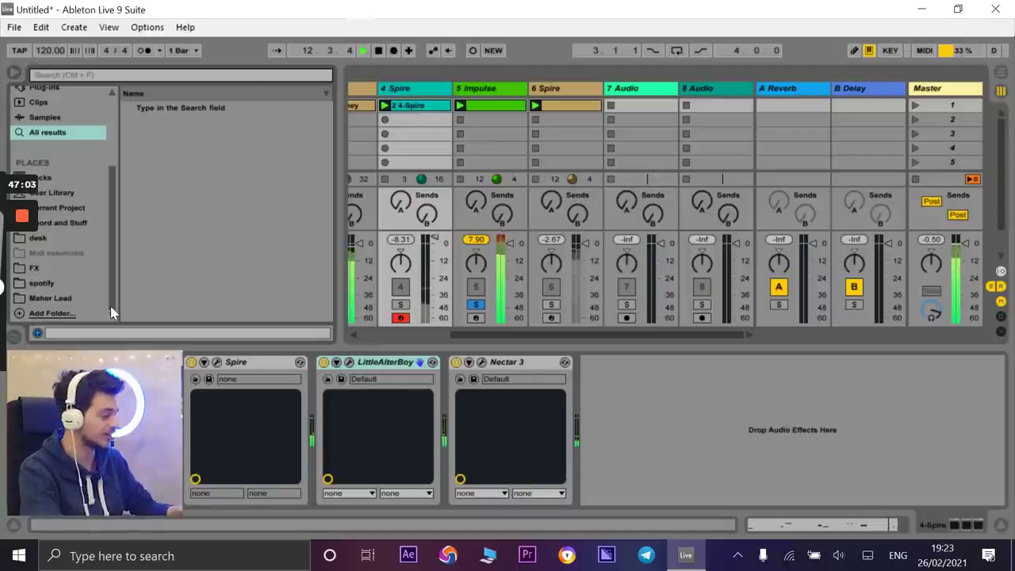
{"action": "left_click", "coordinate": [55, 270]}
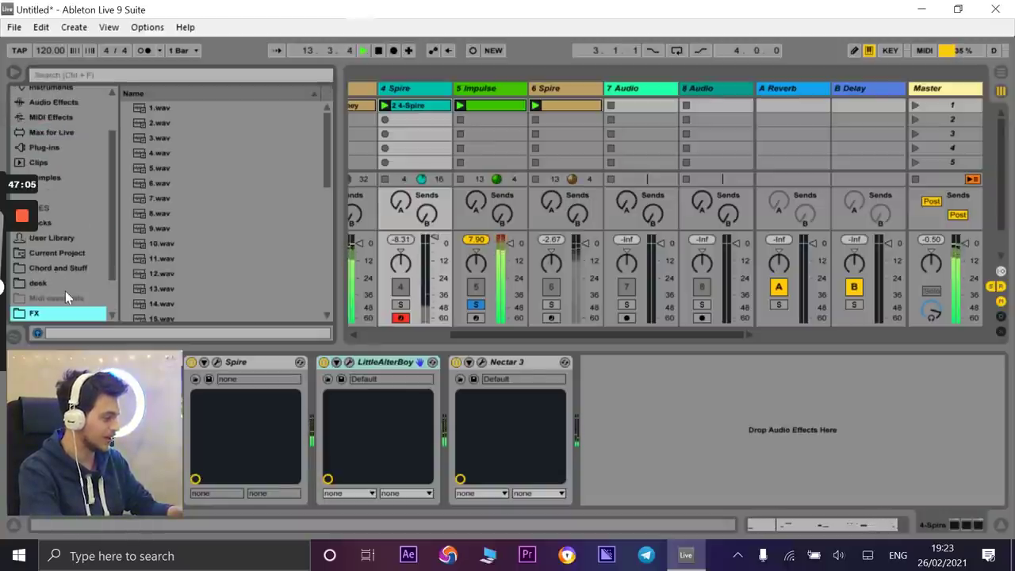
{"action": "left_click", "coordinate": [78, 268]}
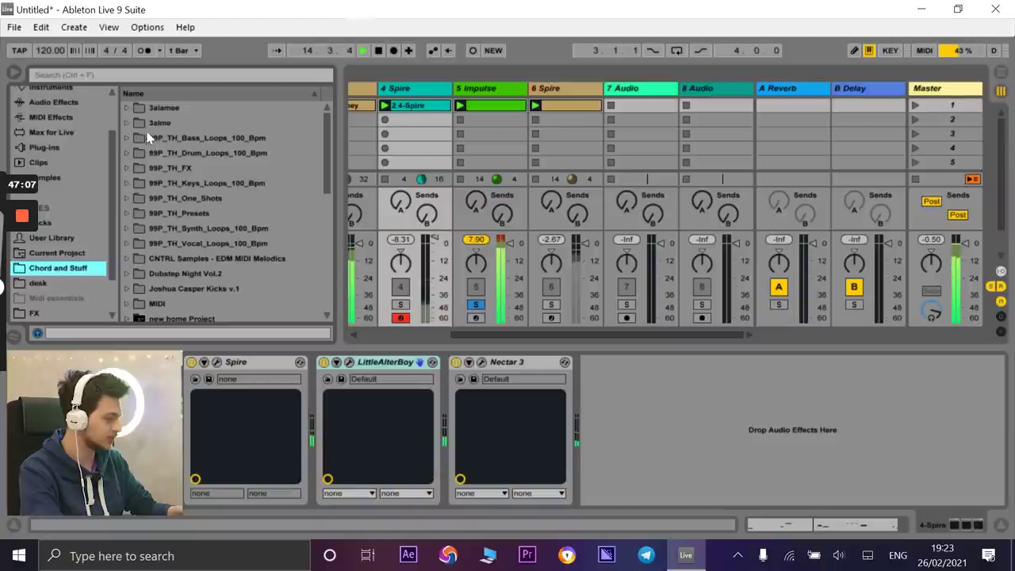
{"action": "left_click", "coordinate": [126, 123]}
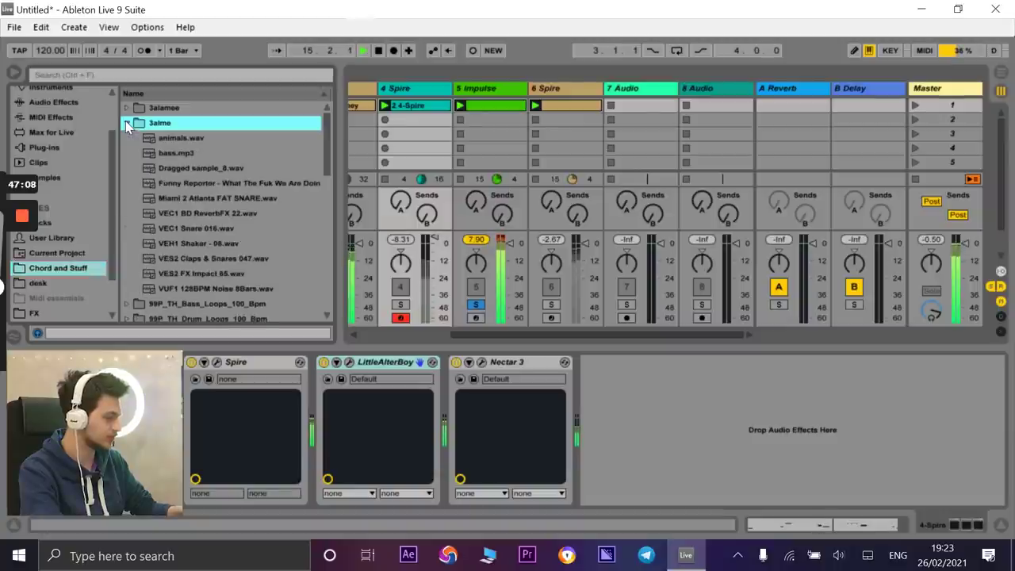
- Load Miami 2 Atlanta FAT SNARE.wav into the first slot of 7 Audio and set its warp mode to Complex Pro
{"action": "left_click", "coordinate": [182, 200]}
{"action": "left_click_drag", "start_coordinate": [184, 201], "coordinate": [639, 121]}
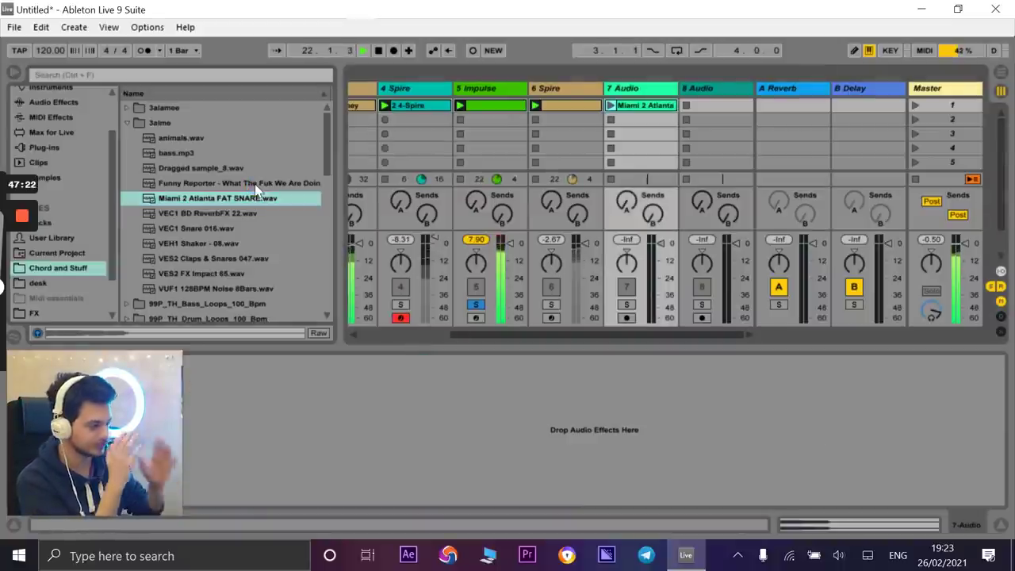
{"action": "left_click", "coordinate": [629, 105]}
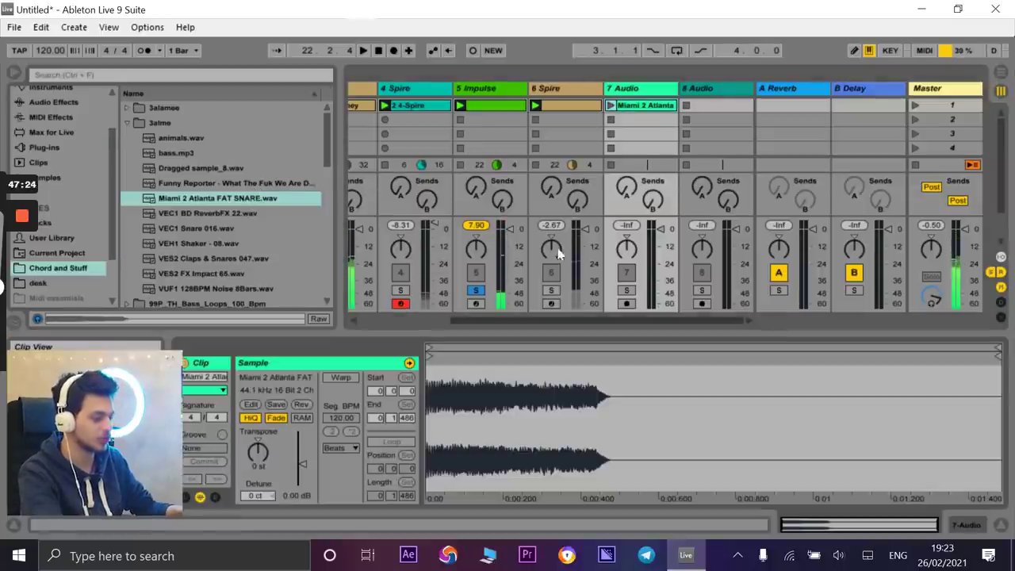
{"action": "left_click", "coordinate": [341, 448]}
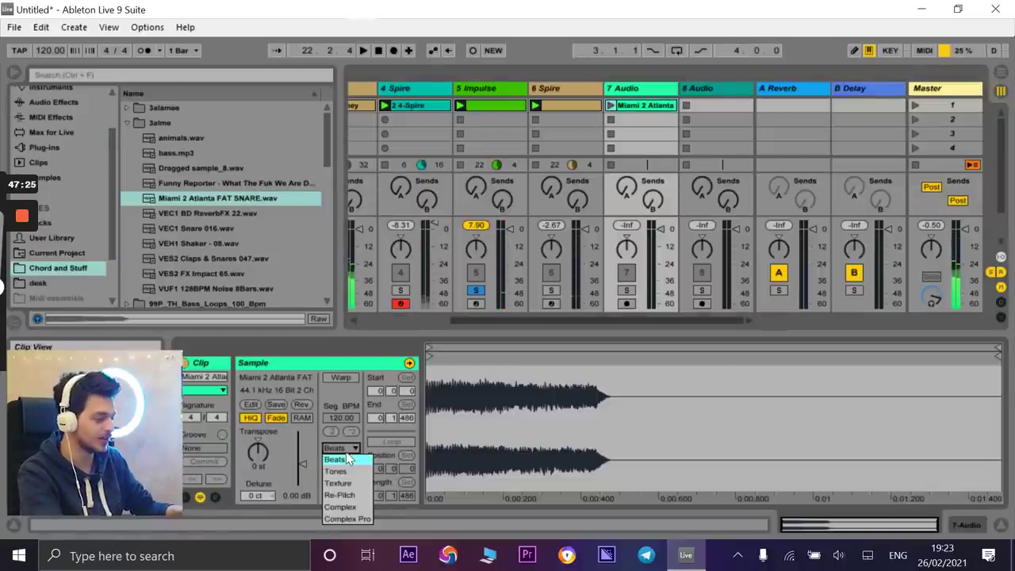
{"action": "left_click", "coordinate": [338, 518]}
{"action": "left_click_drag", "start_coordinate": [297, 499], "coordinate": [298, 491]}
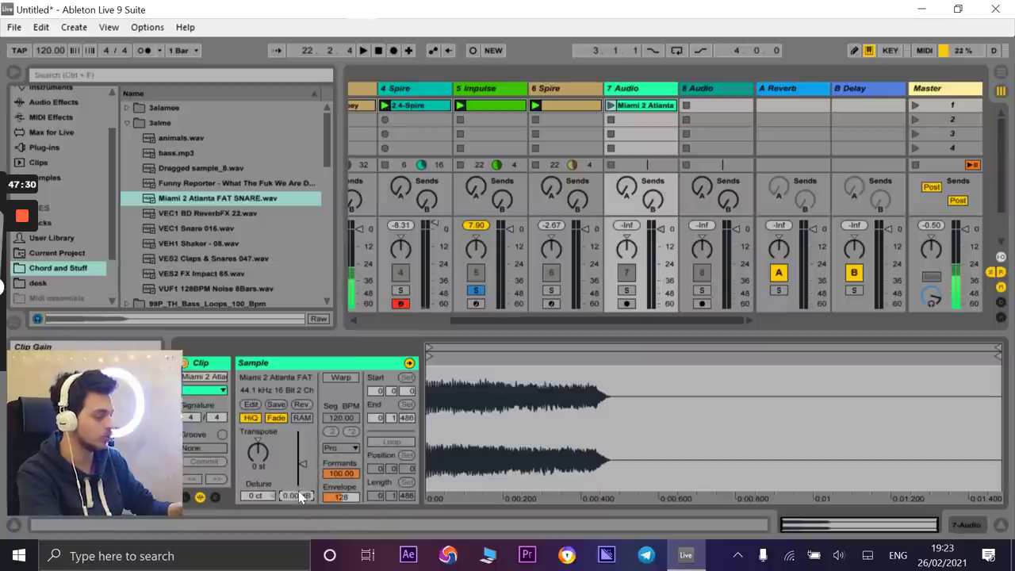
- Audition the reverb, snare, shaker, impact and noise samples in the 3alme folder
{"action": "left_click", "coordinate": [227, 212]}
{"action": "left_click", "coordinate": [193, 228]}
{"action": "left_click", "coordinate": [190, 213]}
{"action": "left_click", "coordinate": [178, 243]}
{"action": "left_click", "coordinate": [176, 273]}
{"action": "left_click", "coordinate": [174, 288]}
{"action": "left_click", "coordinate": [167, 277]}
- Add VES2 FX Impact 65.wav, VUF1 128BPM Noise 8Bars.wav and VEC1 BD ReverbFX 22.wav to slots 2 to 4 of 7 Audio
{"action": "left_click", "coordinate": [165, 285]}
{"action": "left_click", "coordinate": [166, 277], "text": "shift"}
{"action": "left_click_drag", "start_coordinate": [568, 158], "coordinate": [638, 119]}
{"action": "left_click", "coordinate": [208, 213]}
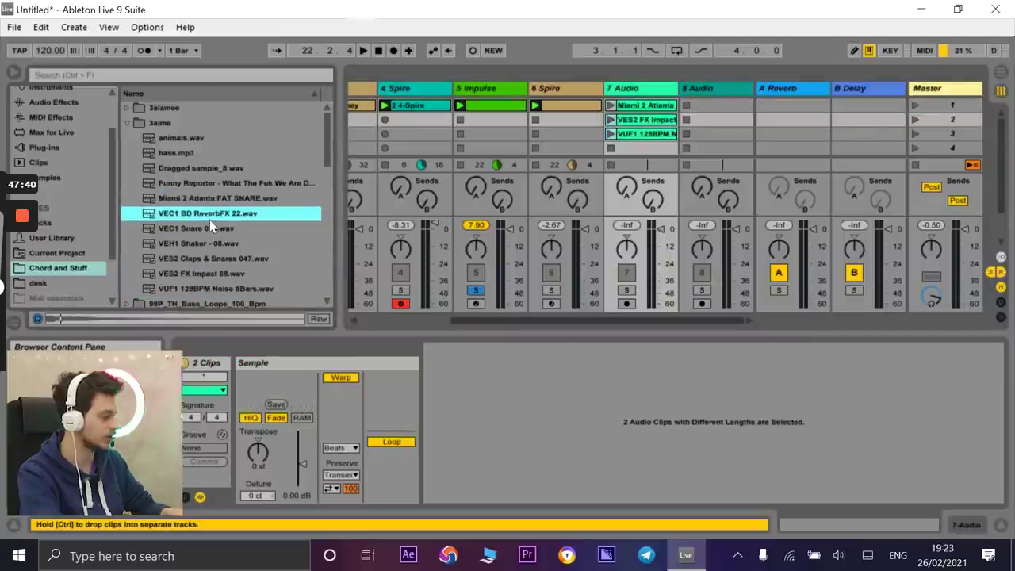
{"action": "left_click_drag", "start_coordinate": [640, 157], "coordinate": [638, 151]}
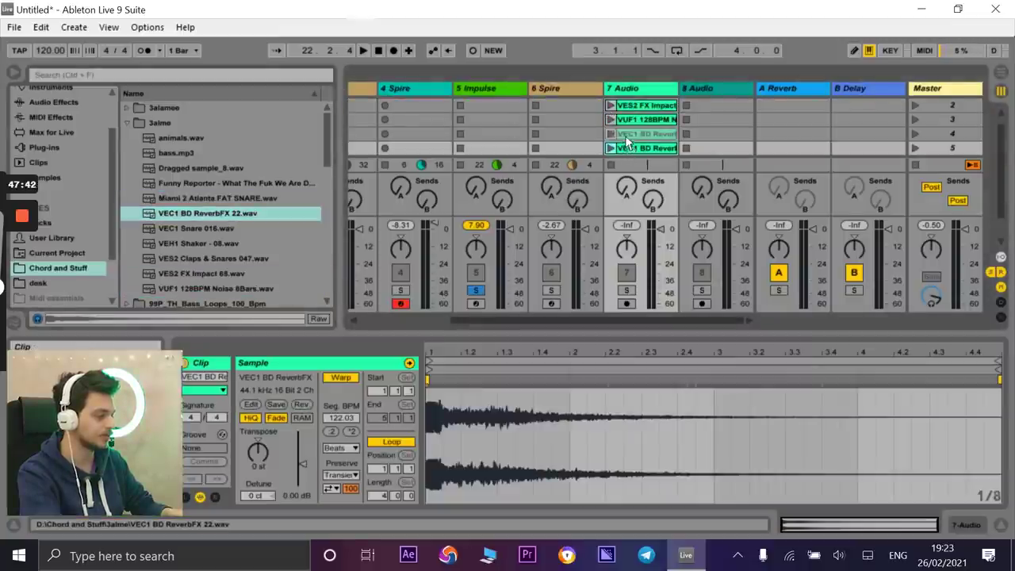
- Start playback, launch the VUF1 128BPM Noise clip on 7 Audio and open its clip settings
{"action": "left_click_drag", "start_coordinate": [501, 319], "coordinate": [488, 320]}
{"action": "left_click_drag", "start_coordinate": [556, 333], "coordinate": [501, 507]}
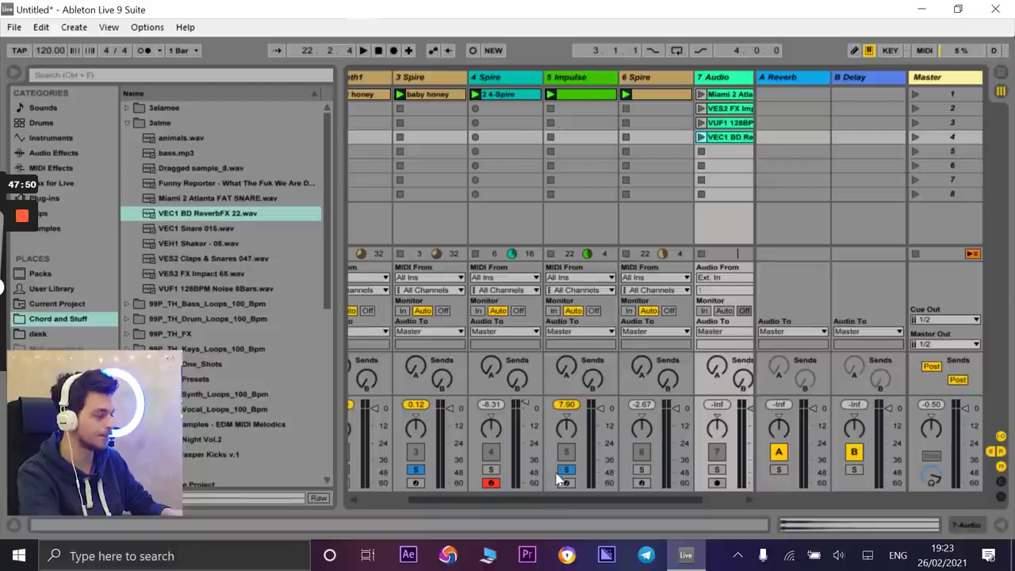
{"action": "left_click_drag", "start_coordinate": [557, 501], "coordinate": [676, 495]}
{"action": "left_click", "coordinate": [611, 471], "text": "ctrl"}
{"action": "key", "text": "space"}
{"action": "left_click", "coordinate": [612, 122]}
{"action": "double_click", "coordinate": [623, 123]}
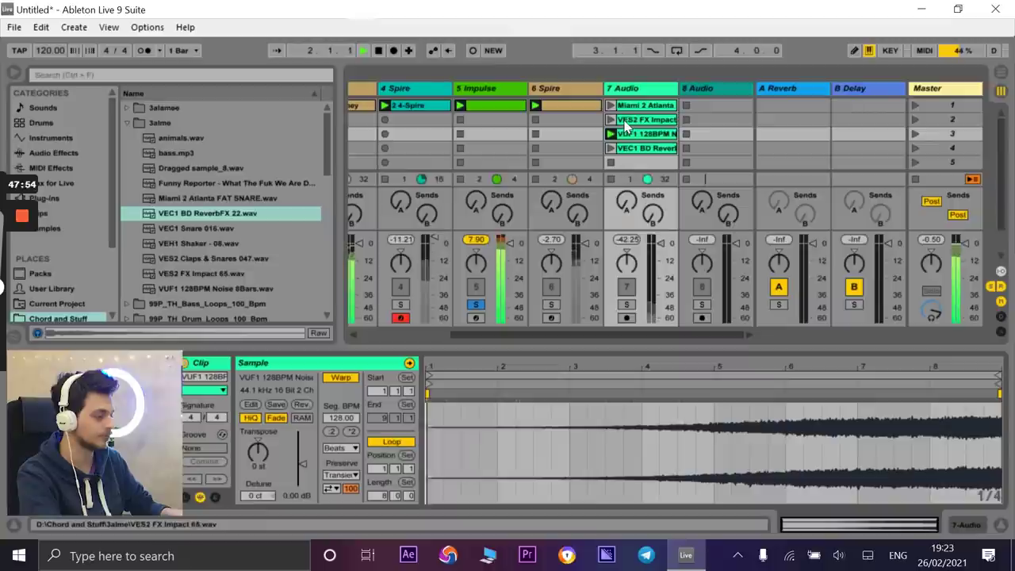
- Set the warp mode of all four clips on 7 Audio to Complex Pro
{"action": "left_click", "coordinate": [342, 448]}
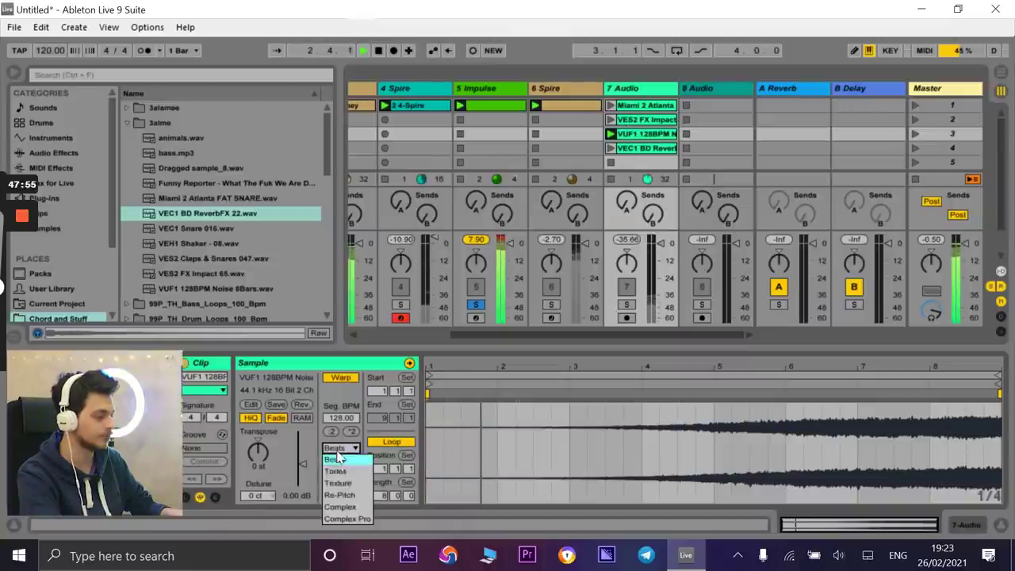
{"action": "left_click", "coordinate": [341, 521]}
{"action": "left_click", "coordinate": [638, 149]}
{"action": "left_click", "coordinate": [644, 105], "text": "shift"}
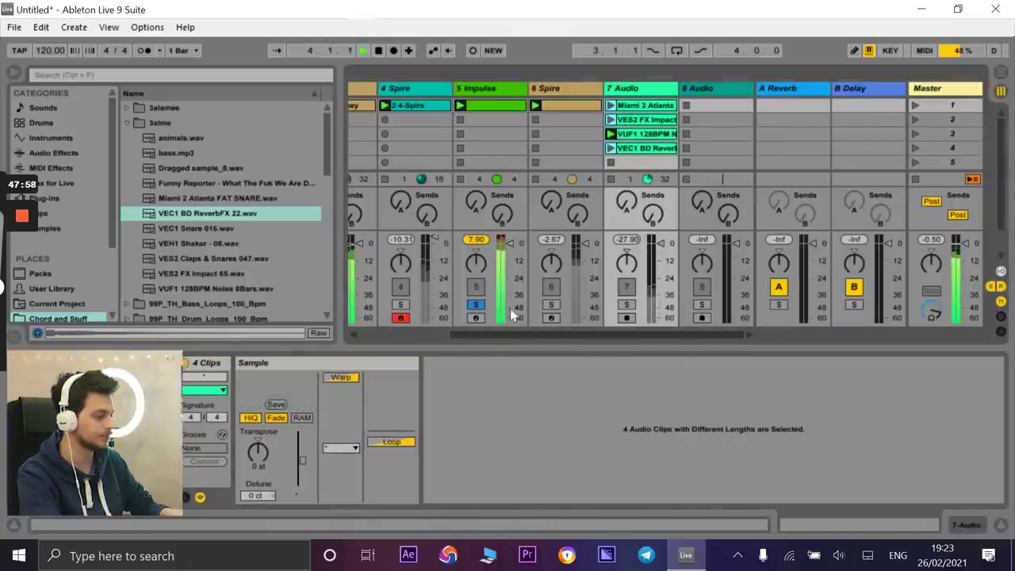
{"action": "left_click", "coordinate": [354, 448]}
{"action": "left_click", "coordinate": [347, 519]}
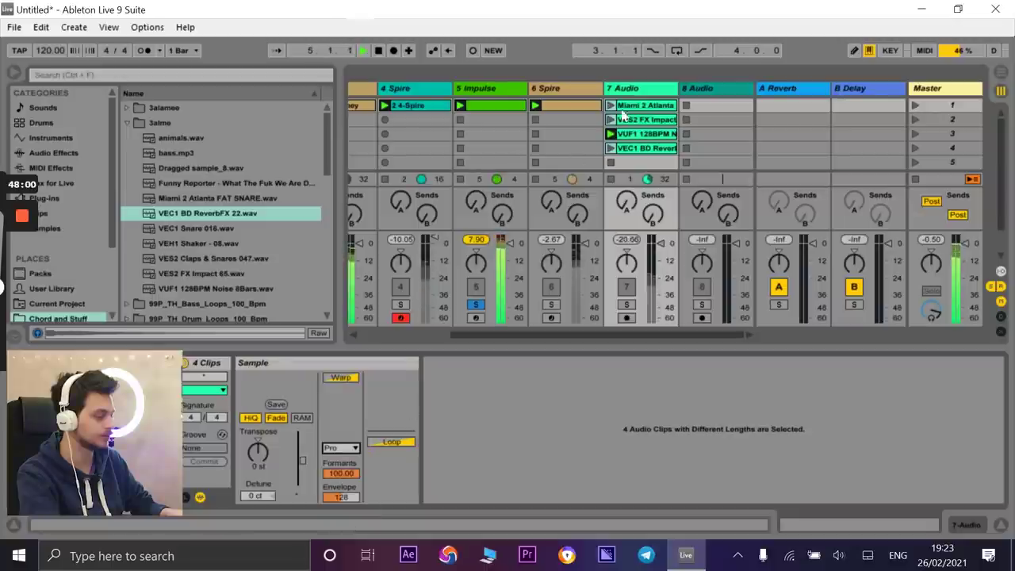
- Launch the VEC1 BD ReverbFX clip, solo the 7 Audio track, and relaunch the VUF1 128BPM Noise clip
{"action": "left_click", "coordinate": [632, 134]}
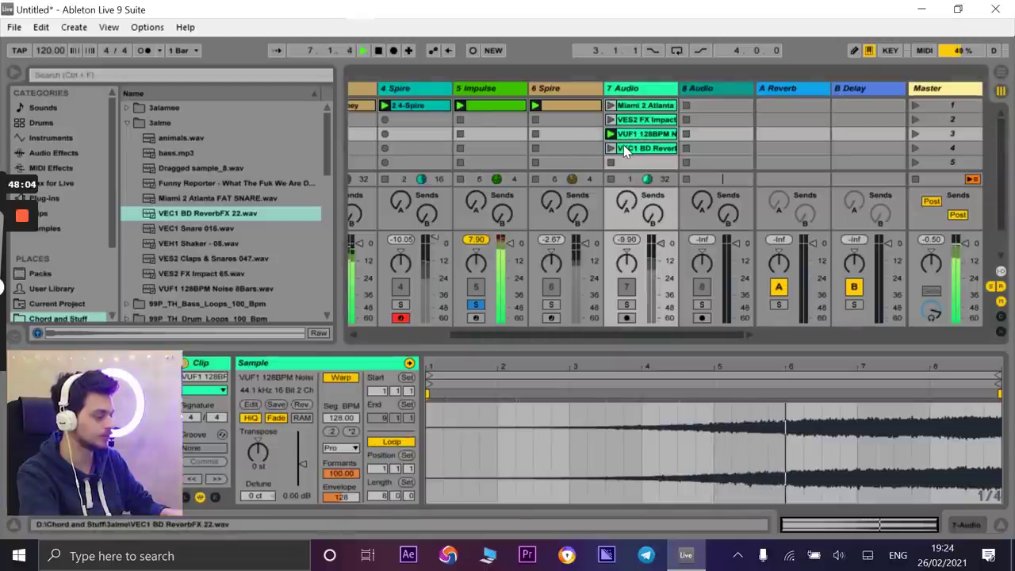
{"action": "left_click", "coordinate": [630, 148]}
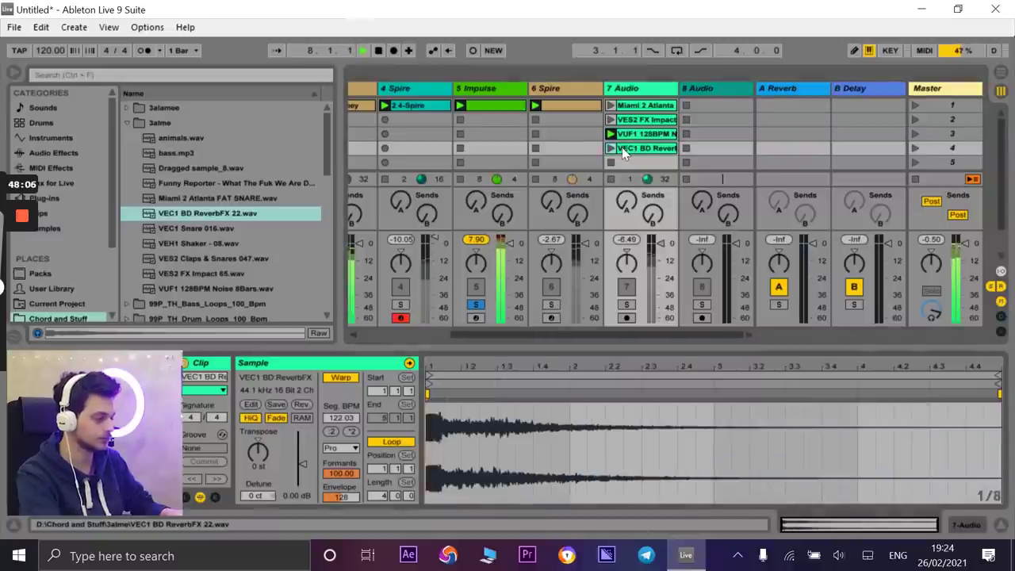
{"action": "left_click", "coordinate": [609, 148]}
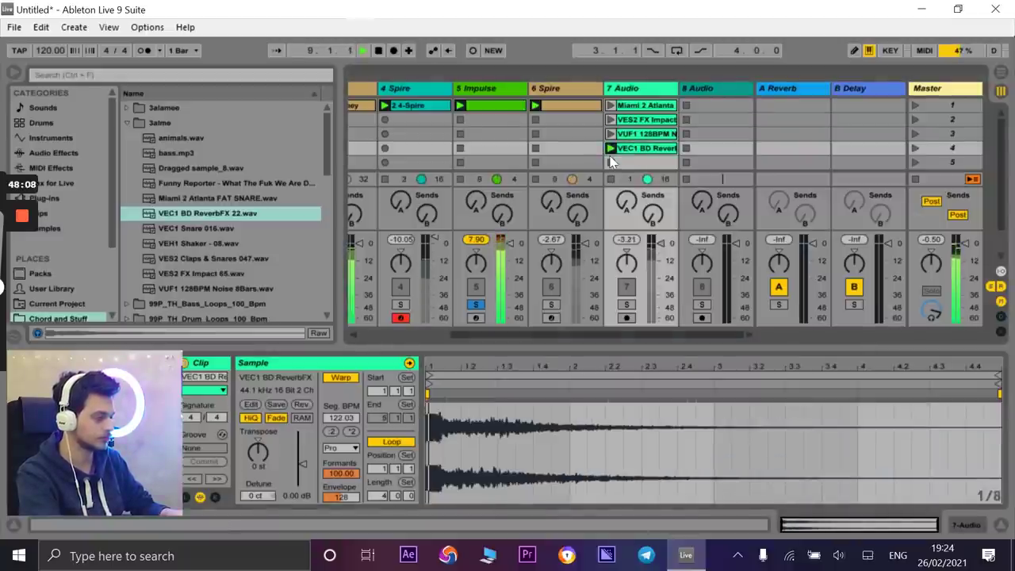
{"action": "left_click", "coordinate": [627, 304]}
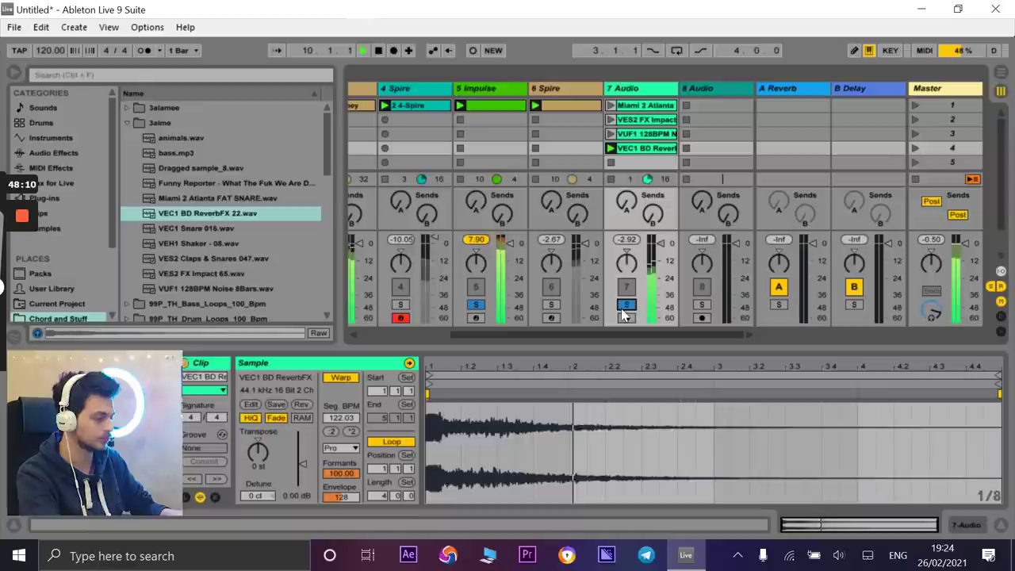
{"action": "left_click", "coordinate": [611, 135]}
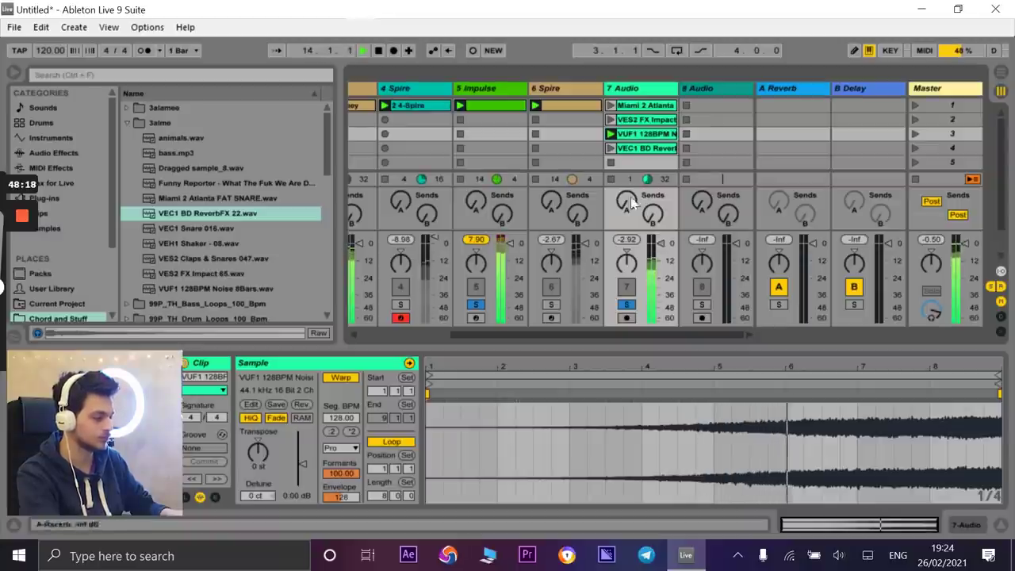
- Audition the VEC1 BD ReverbFX clip followed by the VES2 FX Impact clip on 7 Audio
{"action": "left_click", "coordinate": [611, 149]}
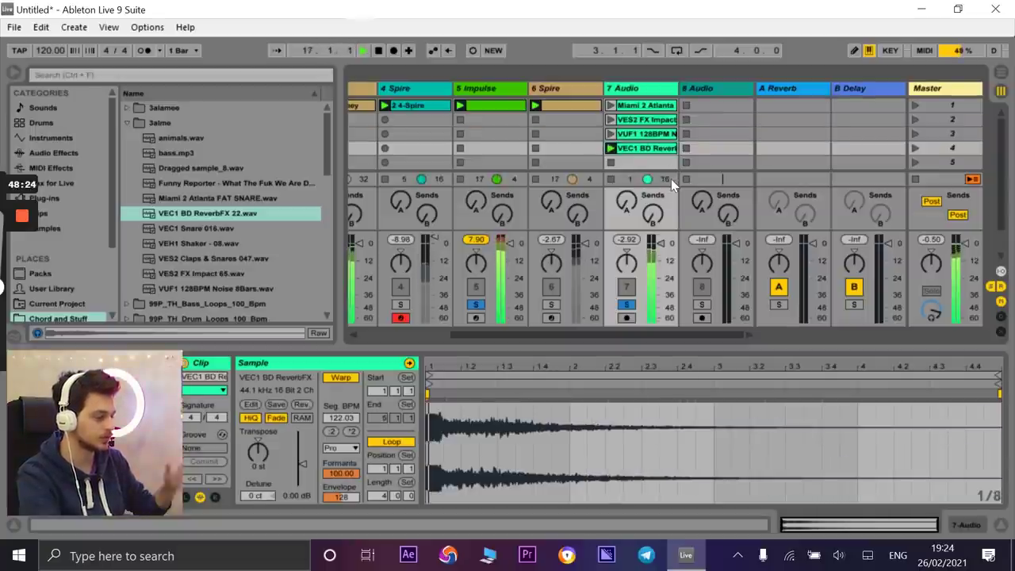
{"action": "left_click", "coordinate": [612, 119]}
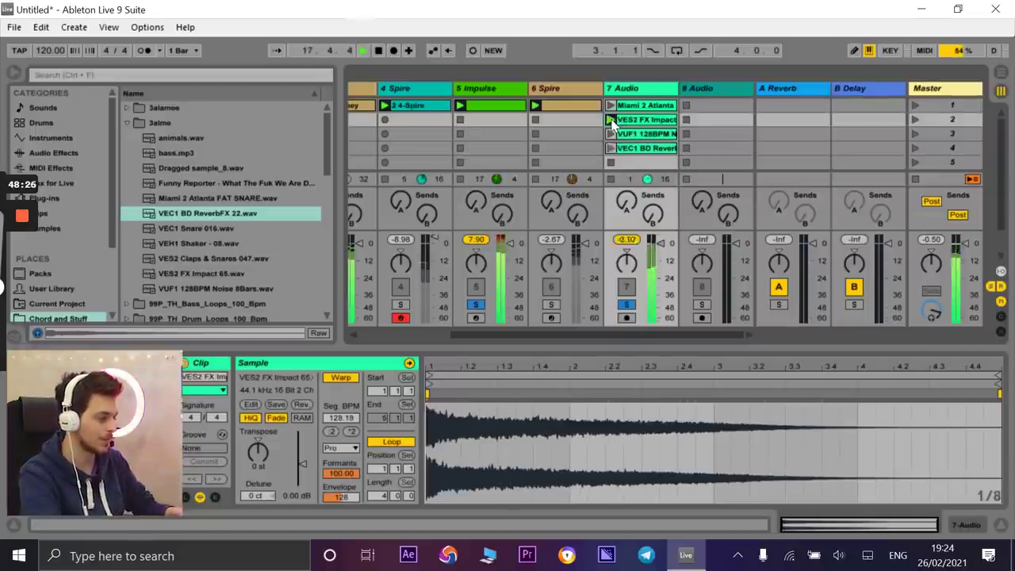
- Solo the 4 Spire, 5 Impulse and 6 Spire tracks and restart playback to hear them together
{"action": "left_click_drag", "start_coordinate": [571, 336], "coordinate": [516, 345]}
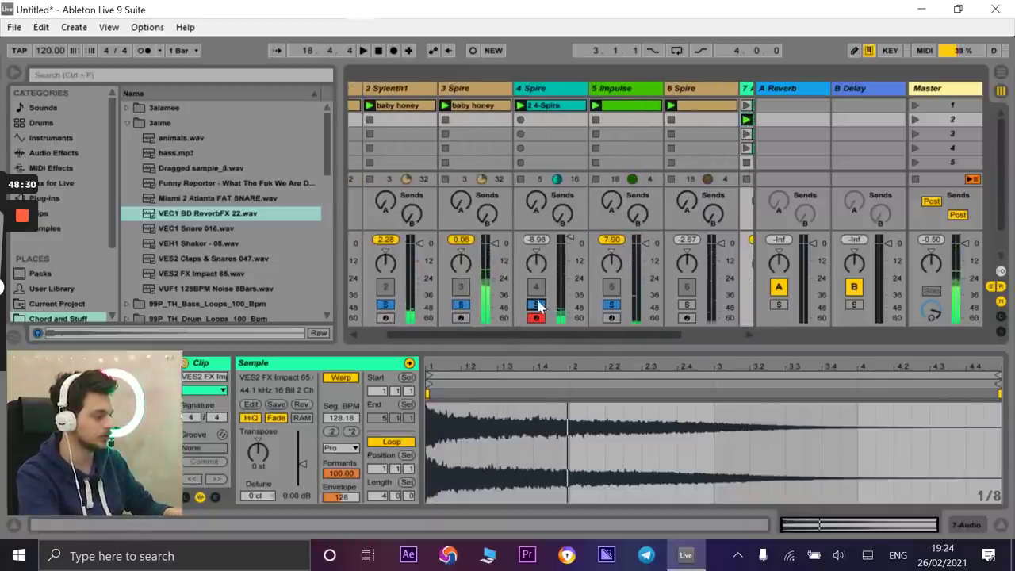
{"action": "left_click", "coordinate": [537, 307]}
{"action": "key", "text": "space"}
{"action": "left_click_drag", "start_coordinate": [544, 335], "coordinate": [572, 335]}
{"action": "left_click", "coordinate": [619, 305]}
{"action": "left_click", "coordinate": [551, 305]}
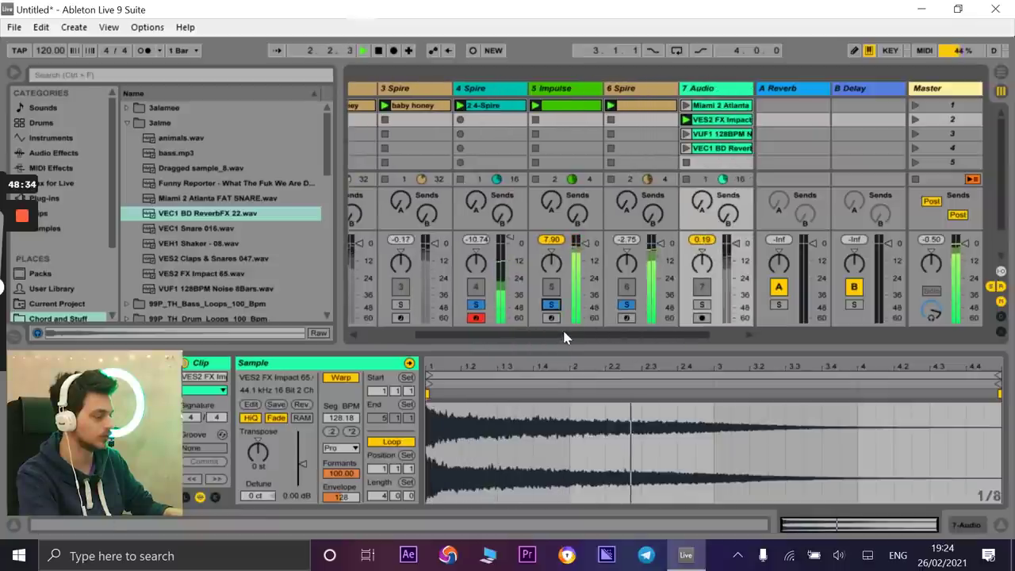
- Add 1 Sylenth1, 2 Sylenth1 and 3 Spire one by one to the soloed tracks during playback
{"action": "left_click_drag", "start_coordinate": [564, 335], "coordinate": [482, 334]}
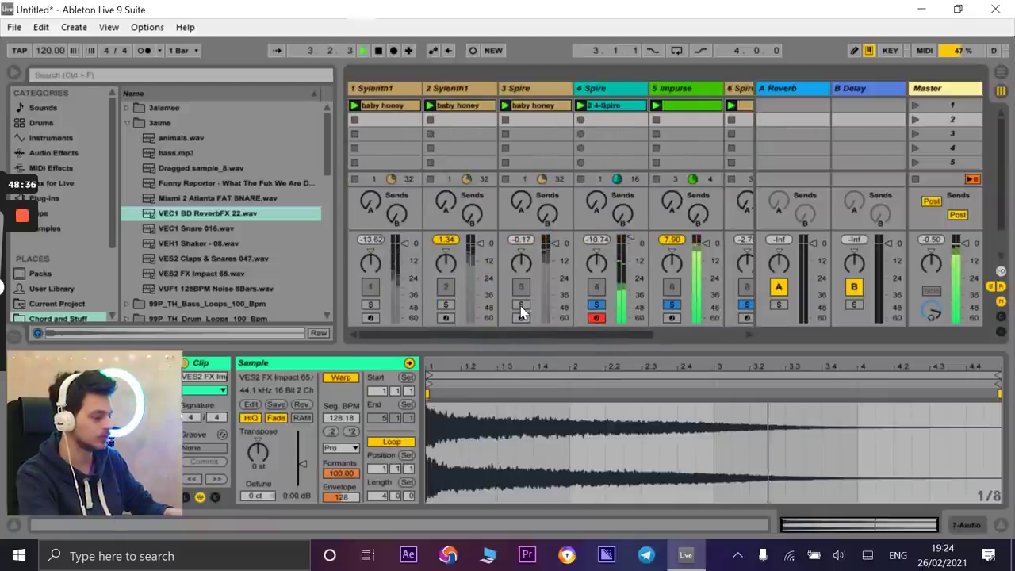
{"action": "left_click", "coordinate": [370, 304]}
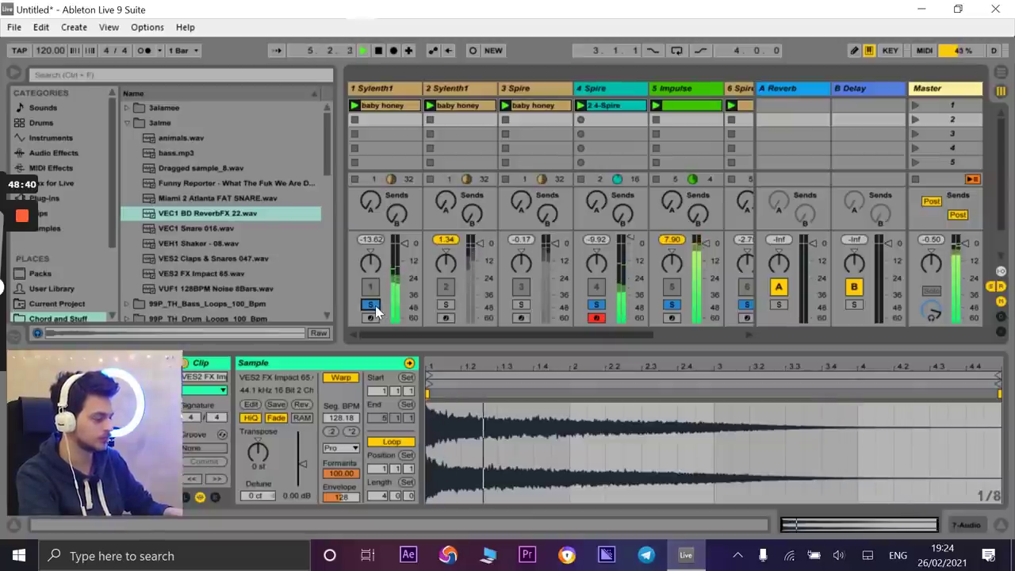
{"action": "left_click", "coordinate": [446, 304]}
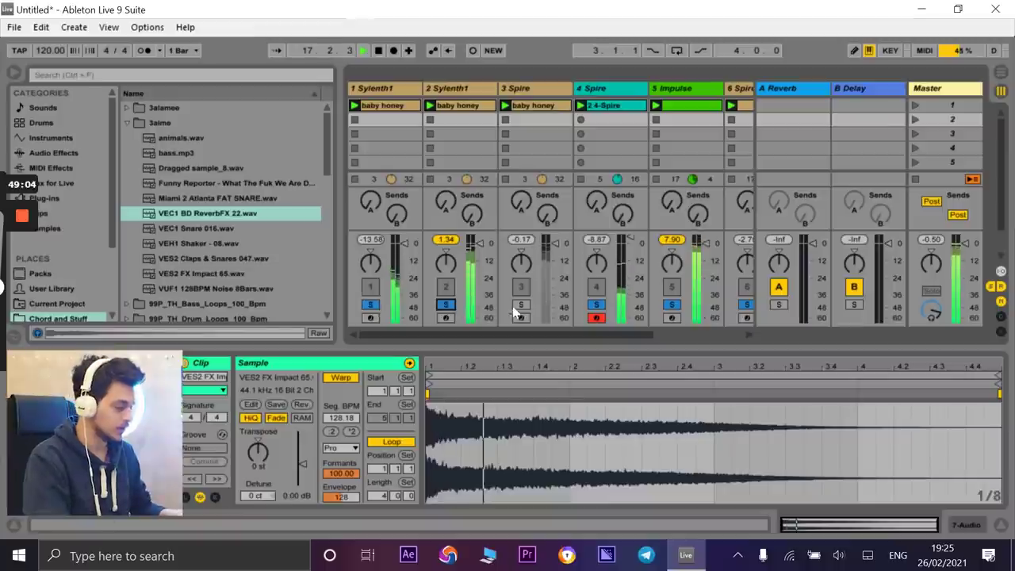
{"action": "left_click", "coordinate": [520, 305]}
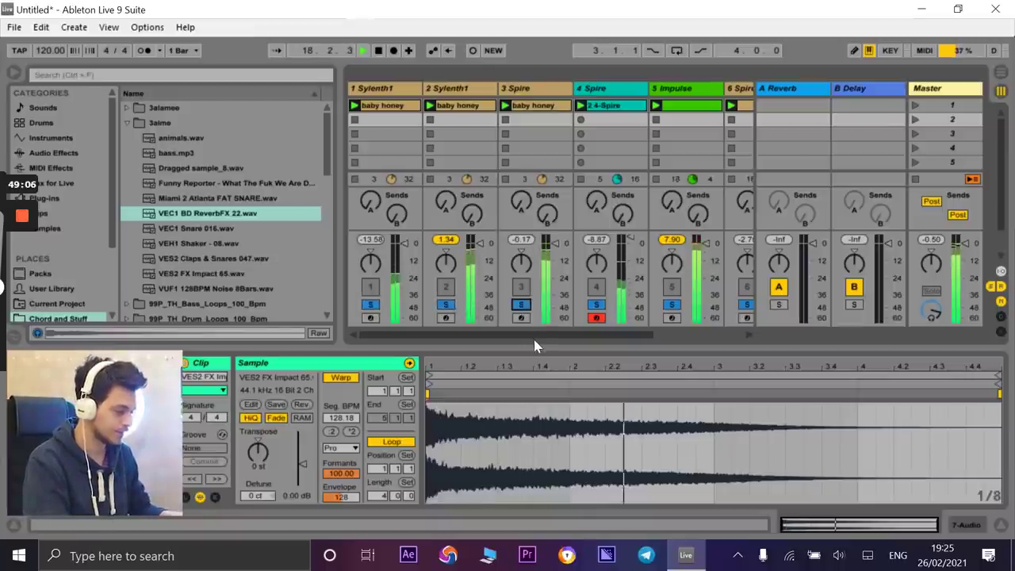
- Transpose both notes in the 6 Spire clip to A2 after trying C3, G2 and B2, and stop playback
{"action": "left_click_drag", "start_coordinate": [548, 337], "coordinate": [592, 341]}
{"action": "left_click", "coordinate": [666, 106]}
{"action": "left_click_drag", "start_coordinate": [431, 432], "coordinate": [769, 481]}
{"action": "key", "text": "Up"}
{"action": "key", "text": "Up"}
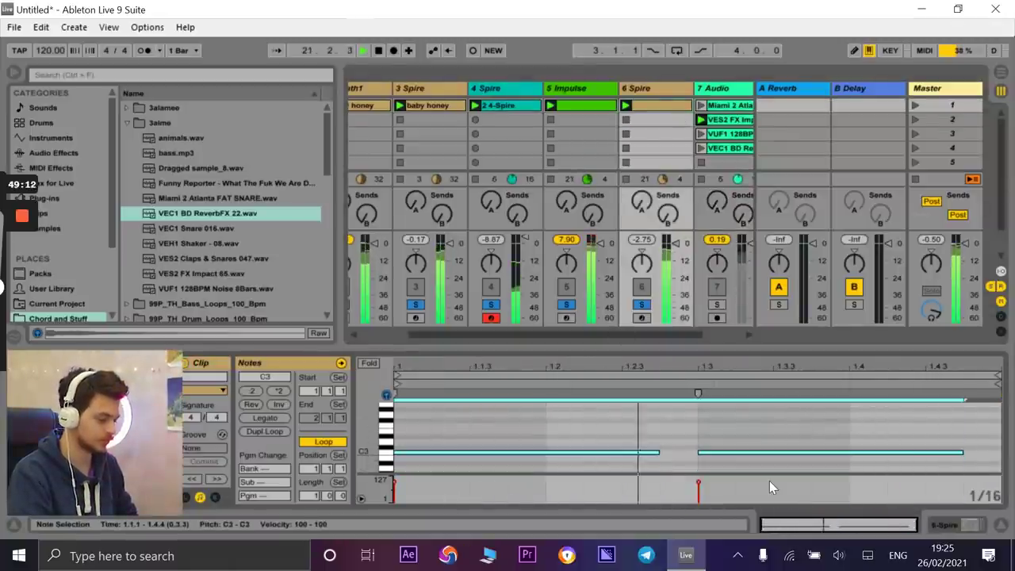
{"action": "key", "text": "Down"}
{"action": "key", "text": "Down"}
{"action": "key", "text": "Down"}
{"action": "key", "text": "Down"}
{"action": "key", "text": "Down"}
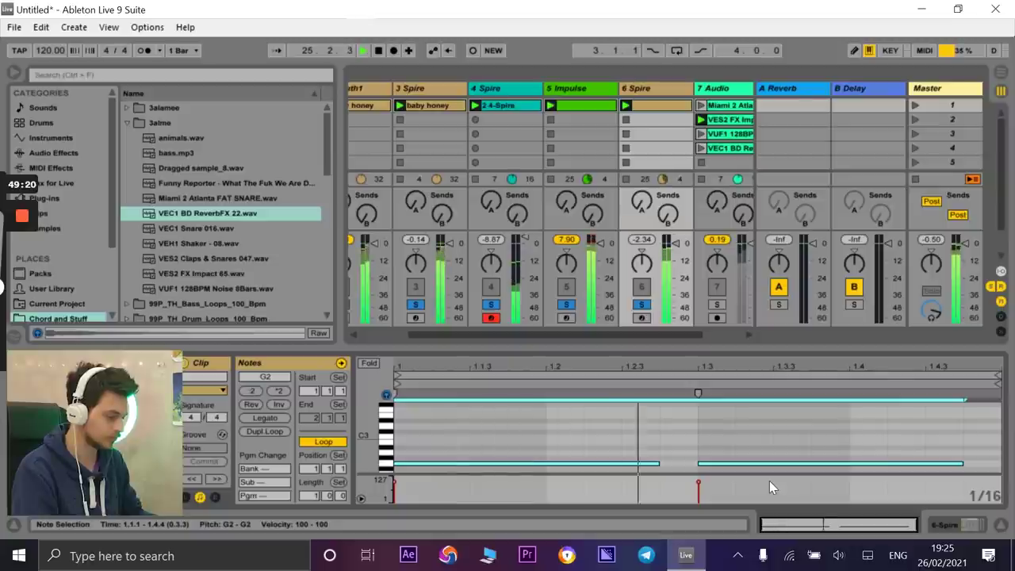
{"action": "key", "text": "Up"}
{"action": "key", "text": "Up"}
{"action": "key", "text": "Up"}
{"action": "key", "text": "Up"}
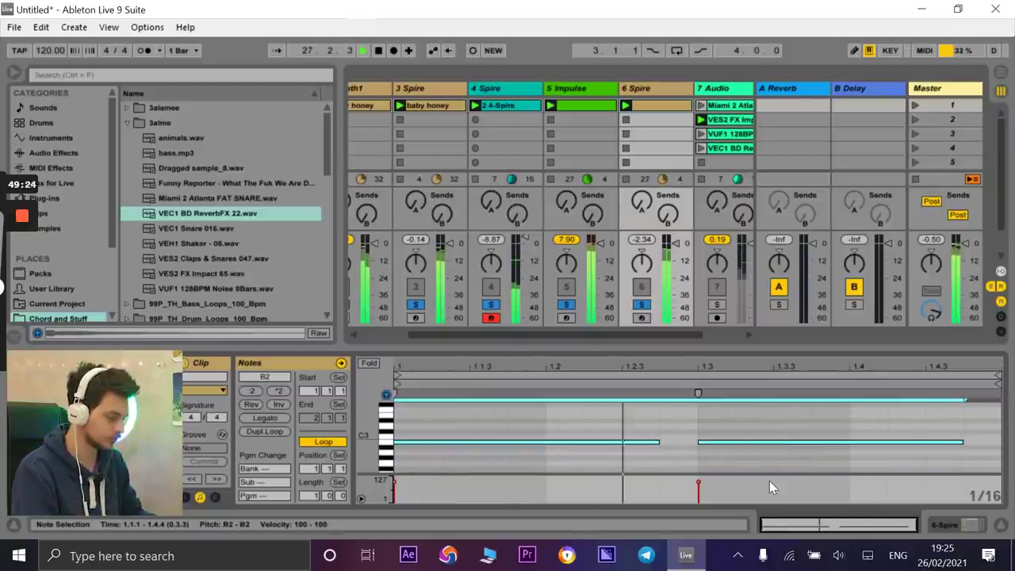
{"action": "key", "text": "Down"}
{"action": "key", "text": "Down"}
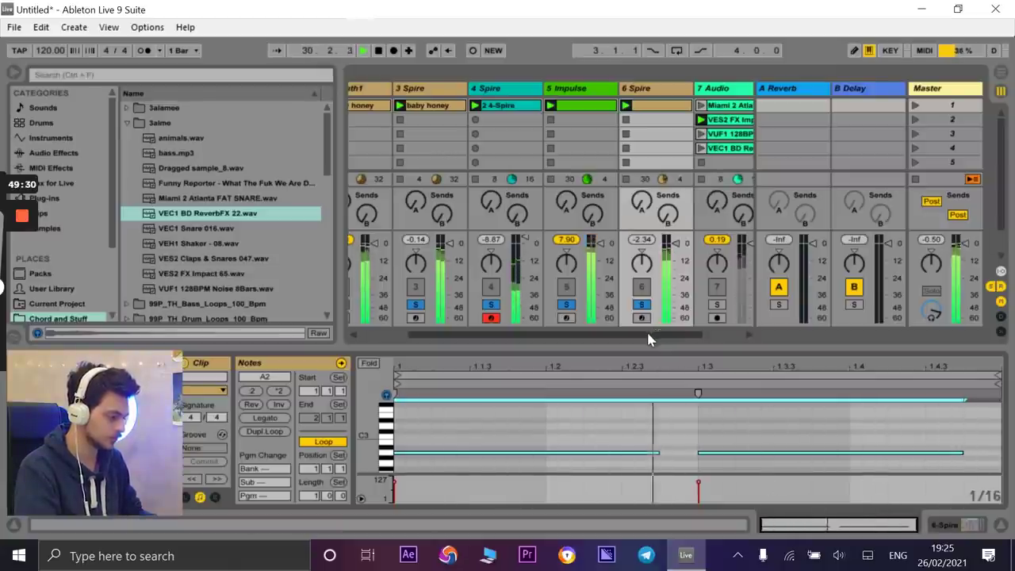
{"action": "left_click_drag", "start_coordinate": [648, 340], "coordinate": [593, 340]}
{"action": "key", "text": "space"}
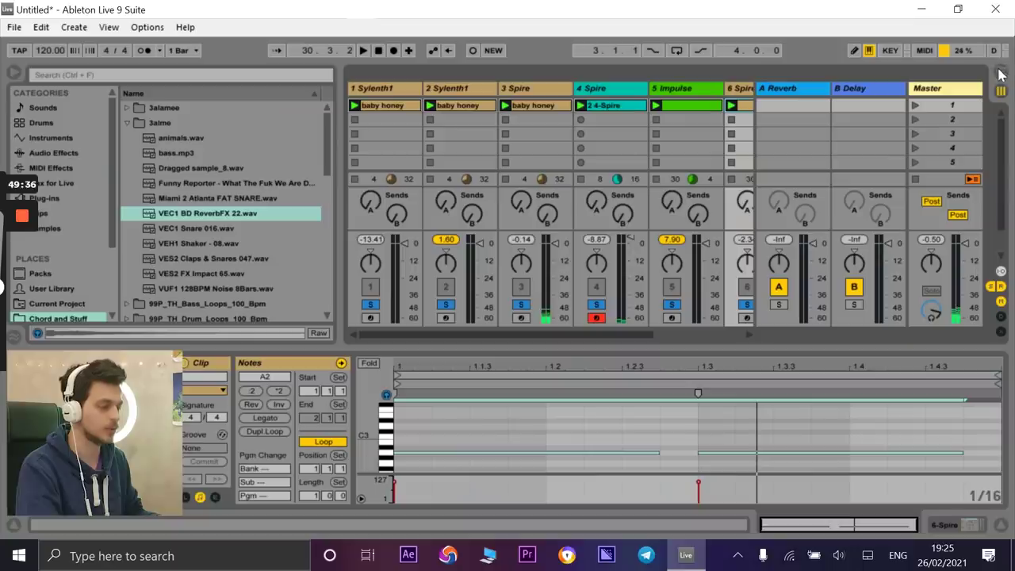
- In the Arrangement View, return all tracks to the arrangement and set the loop to seven bars from 1.1.1
{"action": "left_click", "coordinate": [1000, 74]}
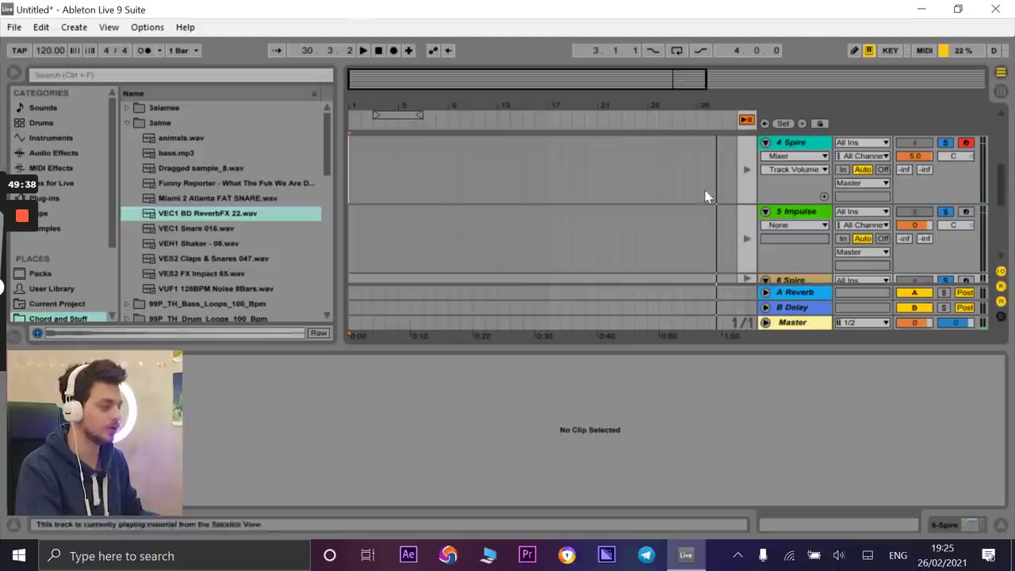
{"action": "left_click", "coordinate": [749, 125]}
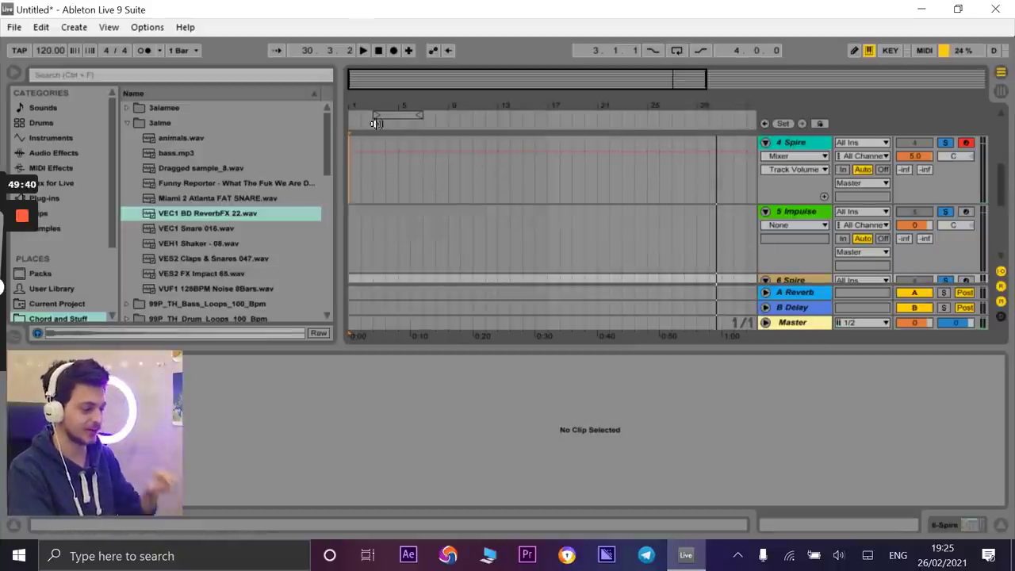
{"action": "left_click_drag", "start_coordinate": [378, 115], "coordinate": [293, 118]}
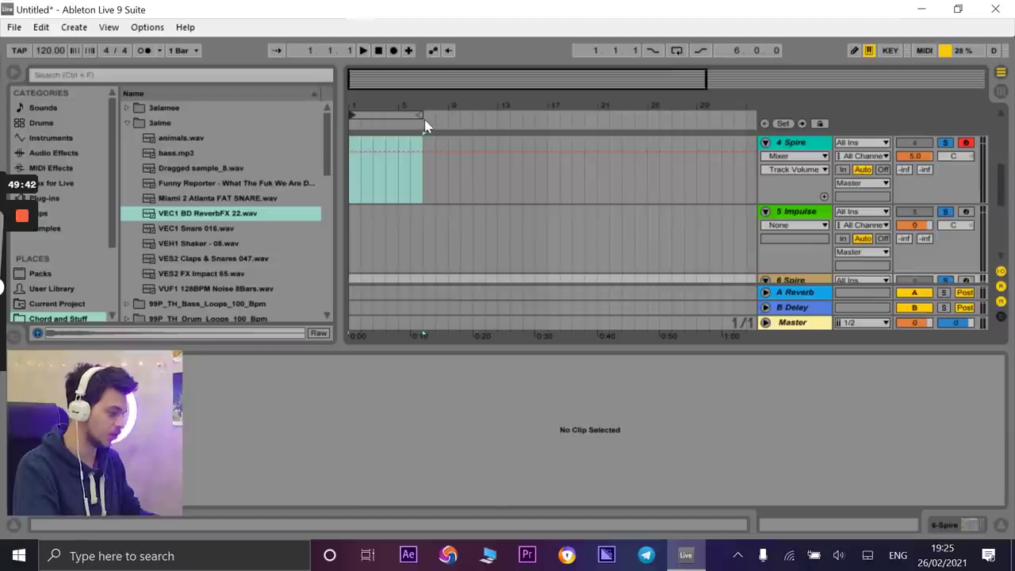
{"action": "left_click_drag", "start_coordinate": [421, 115], "coordinate": [435, 98]}
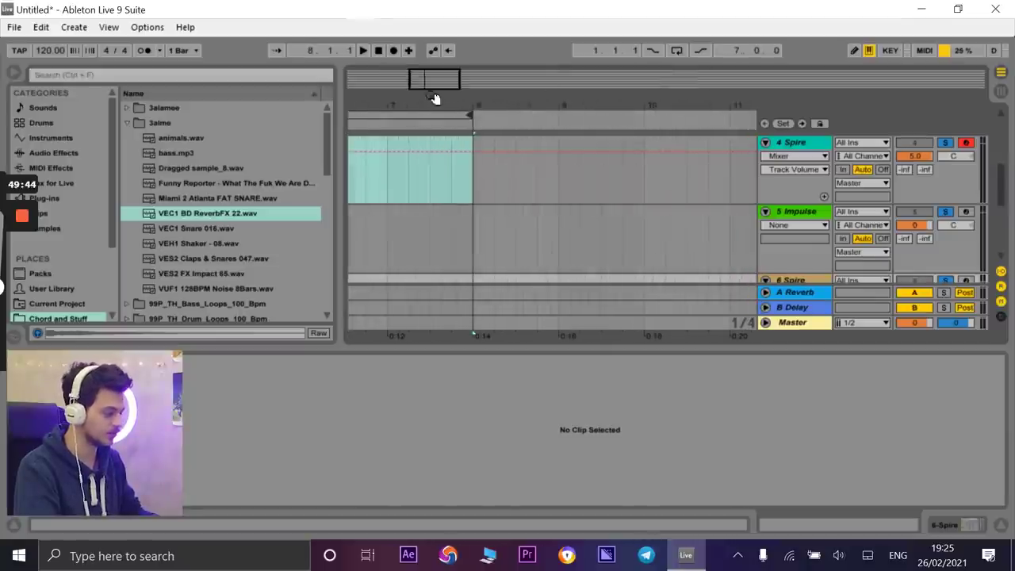
{"action": "left_click_drag", "start_coordinate": [503, 112], "coordinate": [924, 53]}
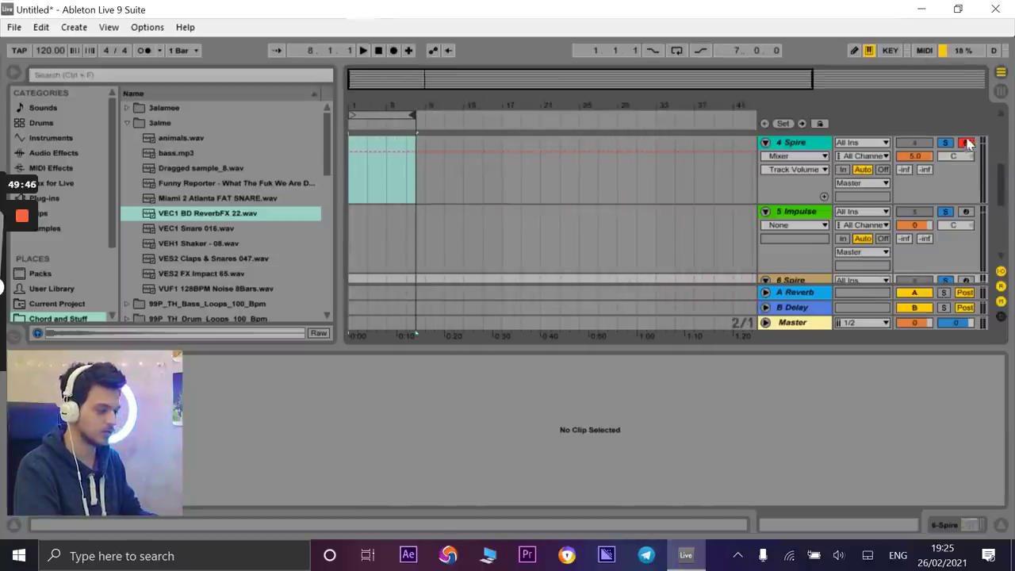
- Return to the Session View and color the 1 Sylenth1, 2 Sylenth1 and 3 Spire tracks magenta together
{"action": "left_click", "coordinate": [998, 98]}
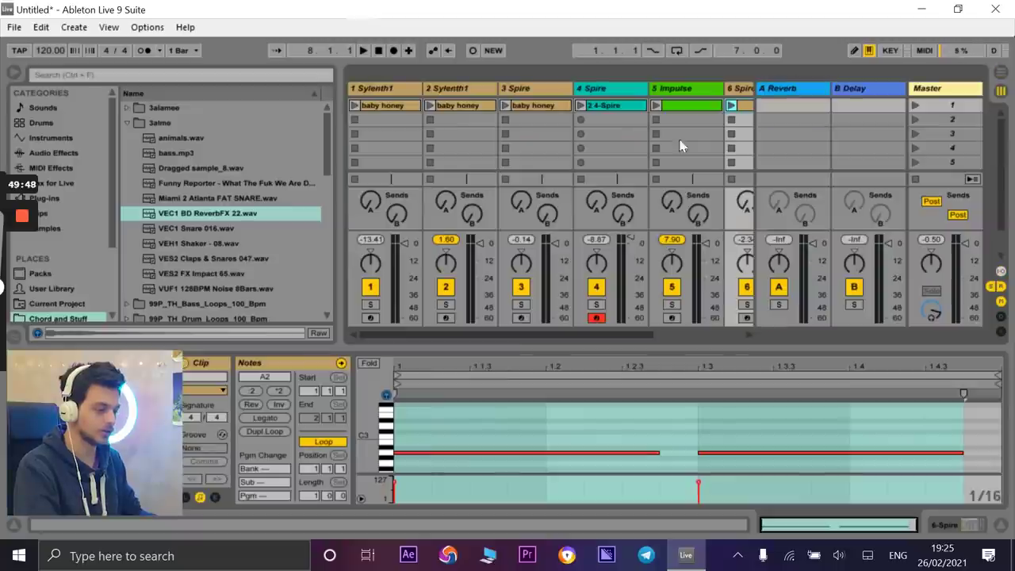
{"action": "left_click", "coordinate": [389, 107]}
{"action": "left_click", "coordinate": [453, 106], "text": "shift"}
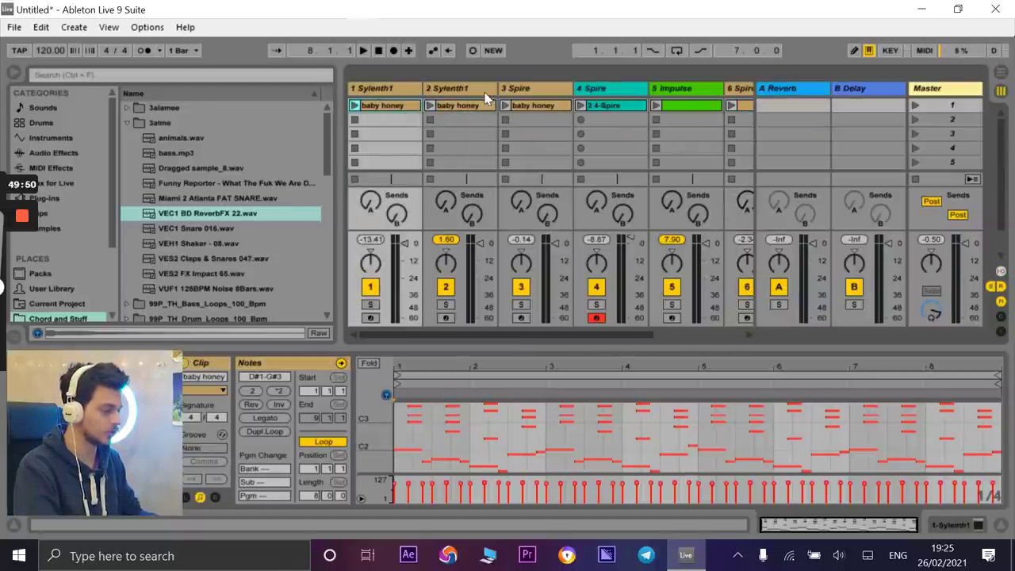
{"action": "left_click", "coordinate": [487, 94]}
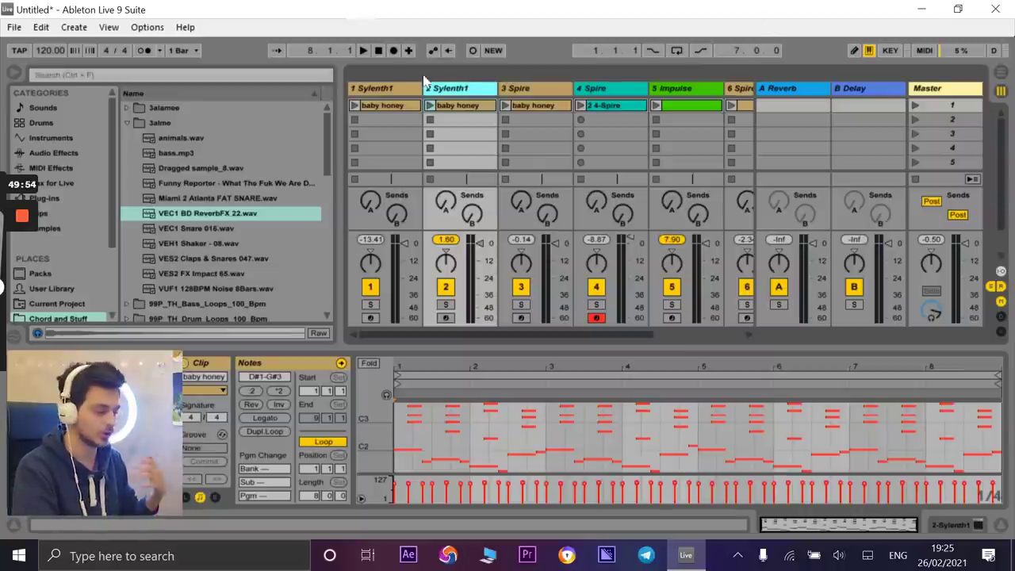
{"action": "left_click", "coordinate": [387, 88]}
{"action": "left_click", "coordinate": [524, 95], "text": "shift"}
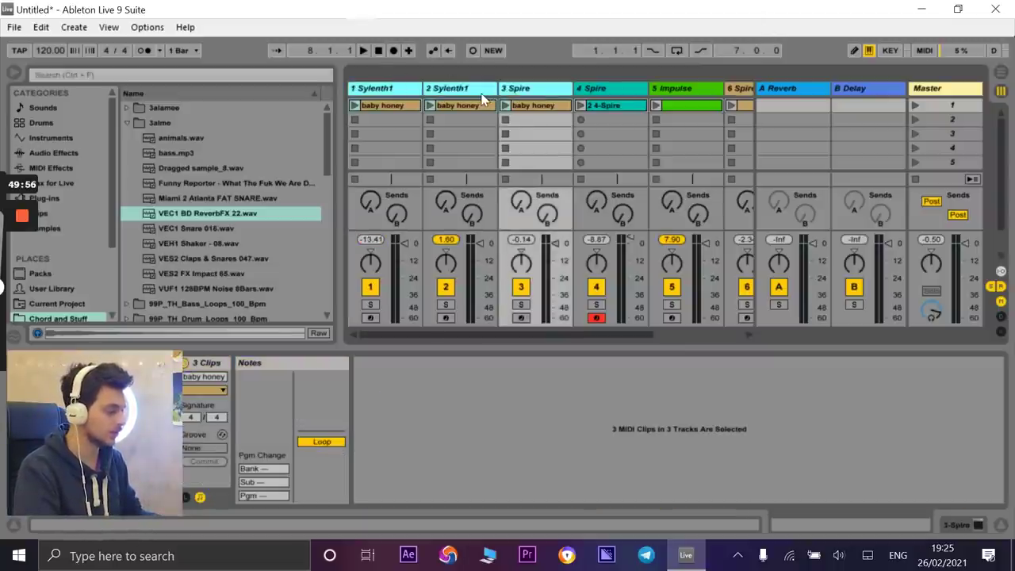
{"action": "right_click", "coordinate": [483, 96]}
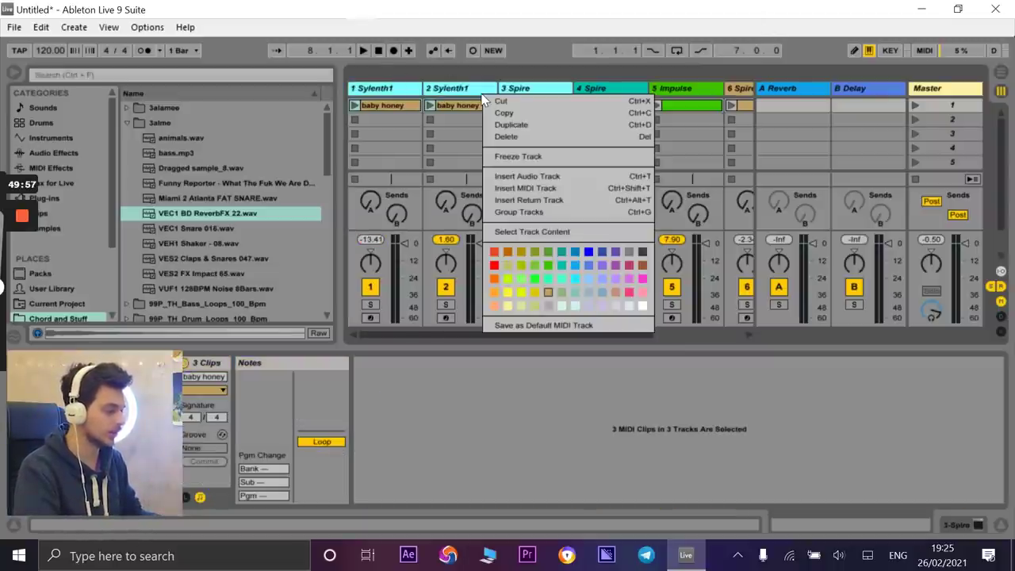
{"action": "left_click", "coordinate": [640, 277]}
- Open the 2 4-Spire clip, solo the 4 Spire track and launch the clip
{"action": "scroll", "coordinate": [520, 346], "scroll_direction": "right", "scroll_amount": 1}
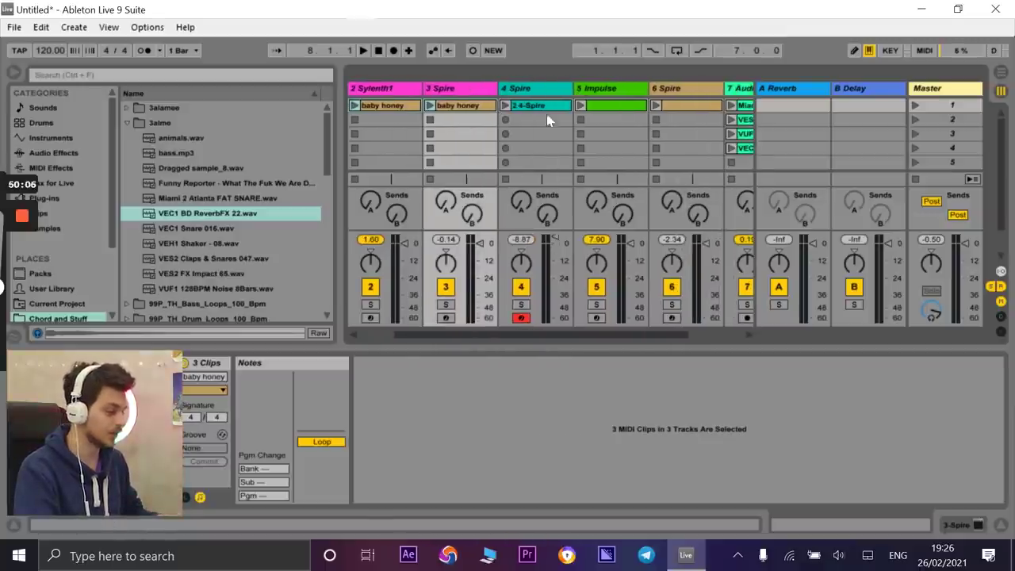
{"action": "left_click", "coordinate": [543, 103]}
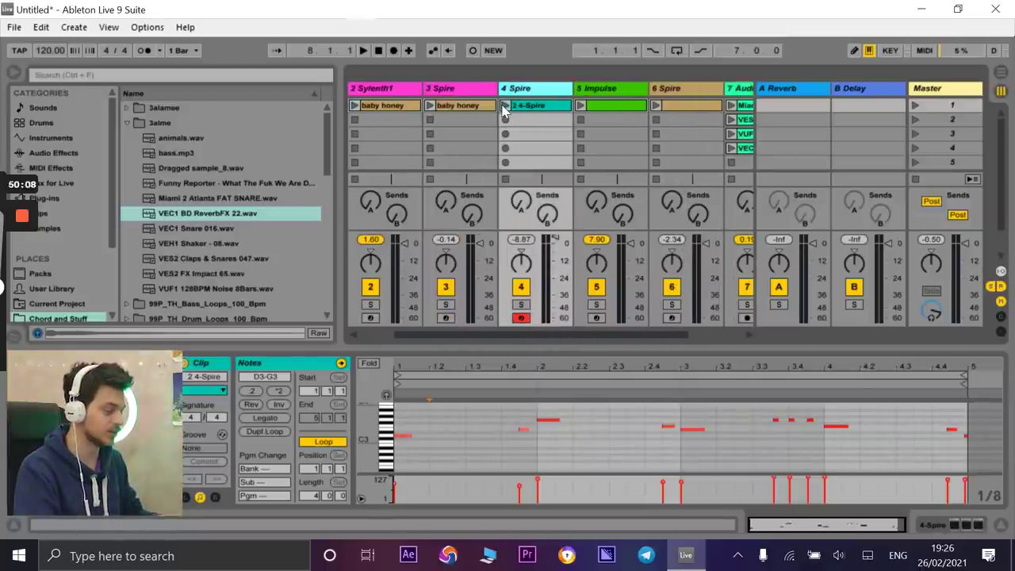
{"action": "left_click", "coordinate": [520, 305]}
{"action": "left_click", "coordinate": [506, 105]}
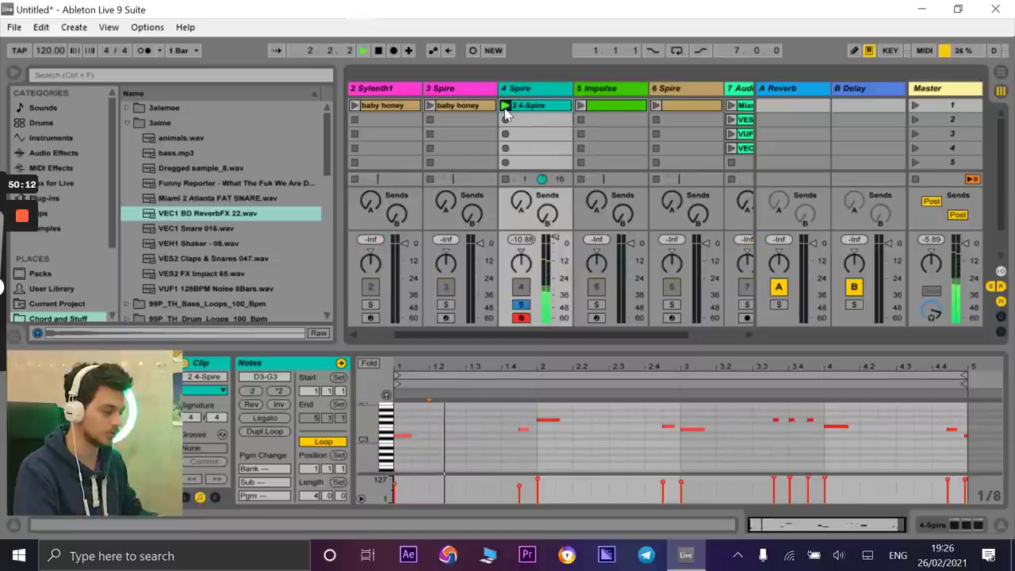
- Color the 4 Spire track and its 2 4-Spire clip dark grey
{"action": "right_click", "coordinate": [524, 94]}
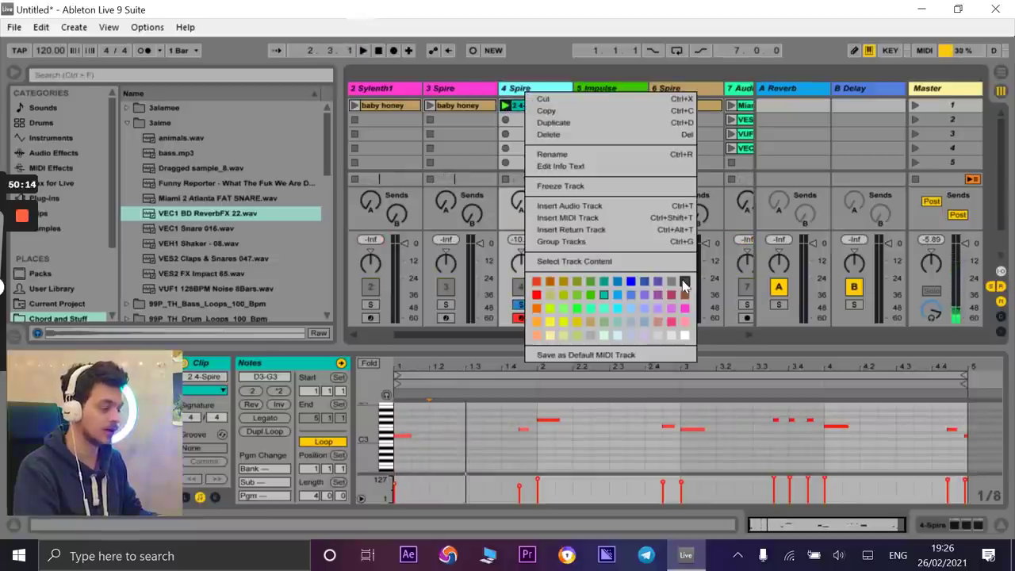
{"action": "left_click", "coordinate": [682, 279]}
{"action": "left_click_drag", "start_coordinate": [585, 343], "coordinate": [628, 339]}
{"action": "right_click", "coordinate": [416, 106]}
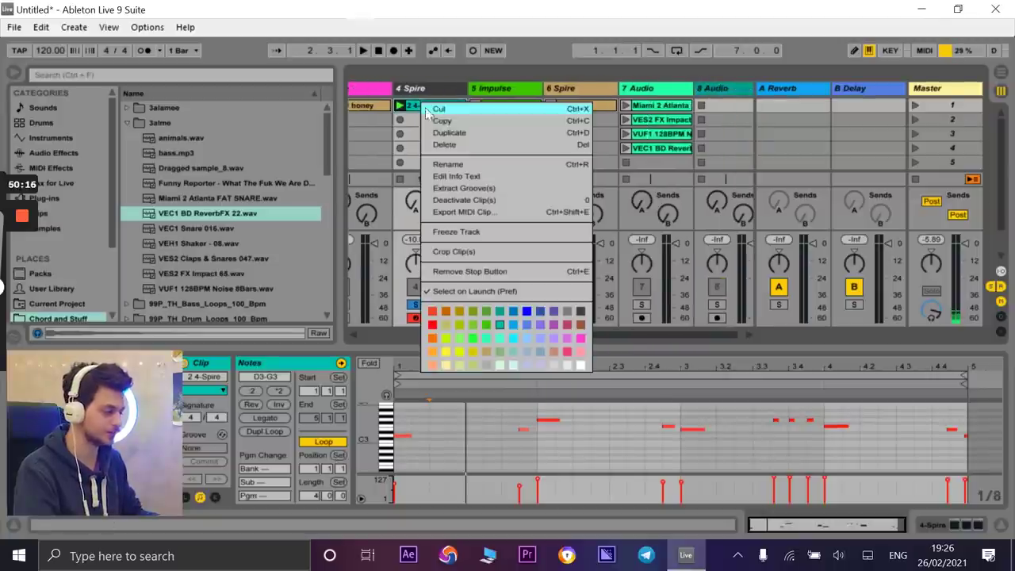
{"action": "left_click", "coordinate": [573, 319]}
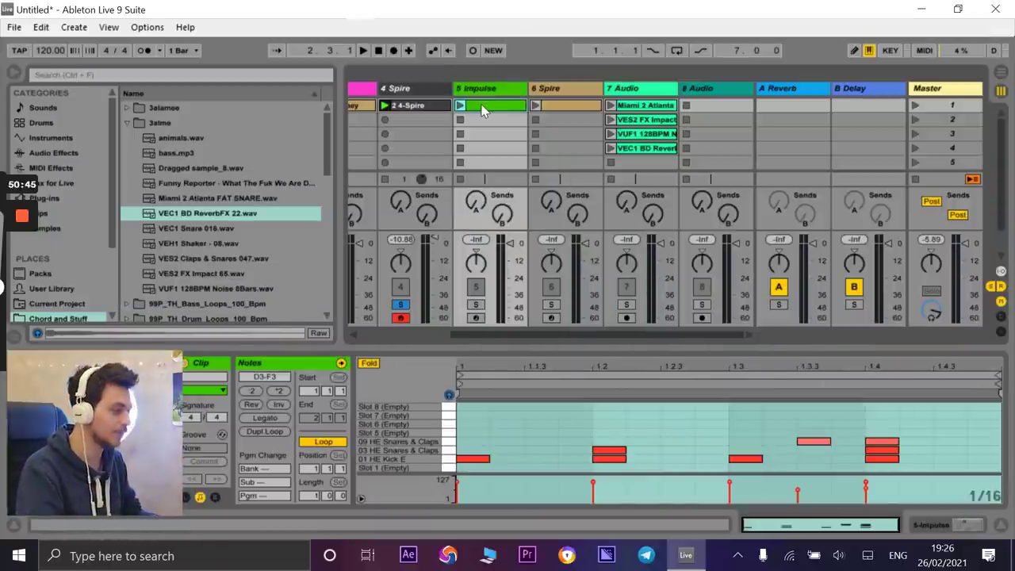
- Color the 5 Impulse track and its clip red
{"action": "right_click", "coordinate": [499, 88]}
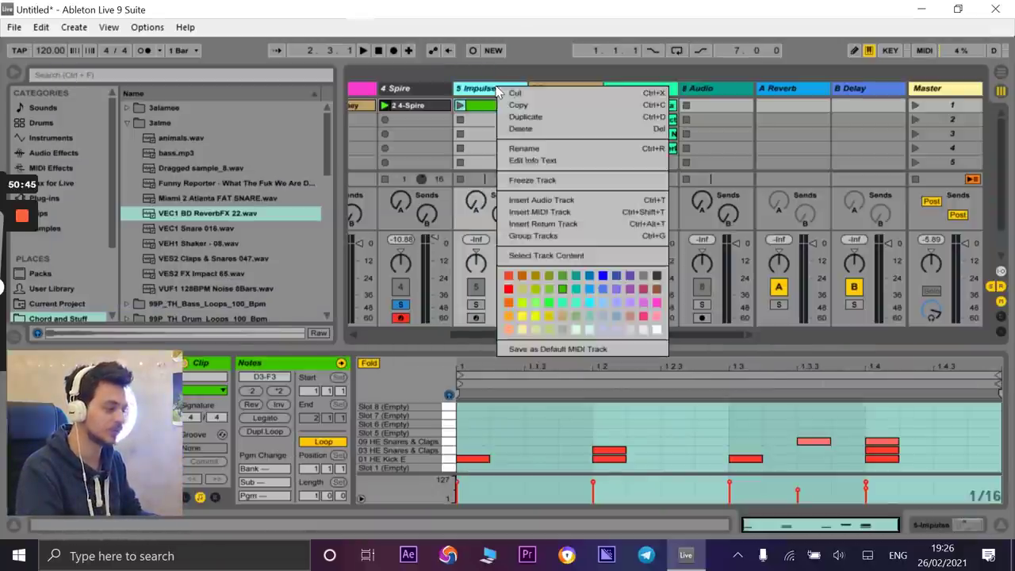
{"action": "left_click", "coordinate": [509, 290]}
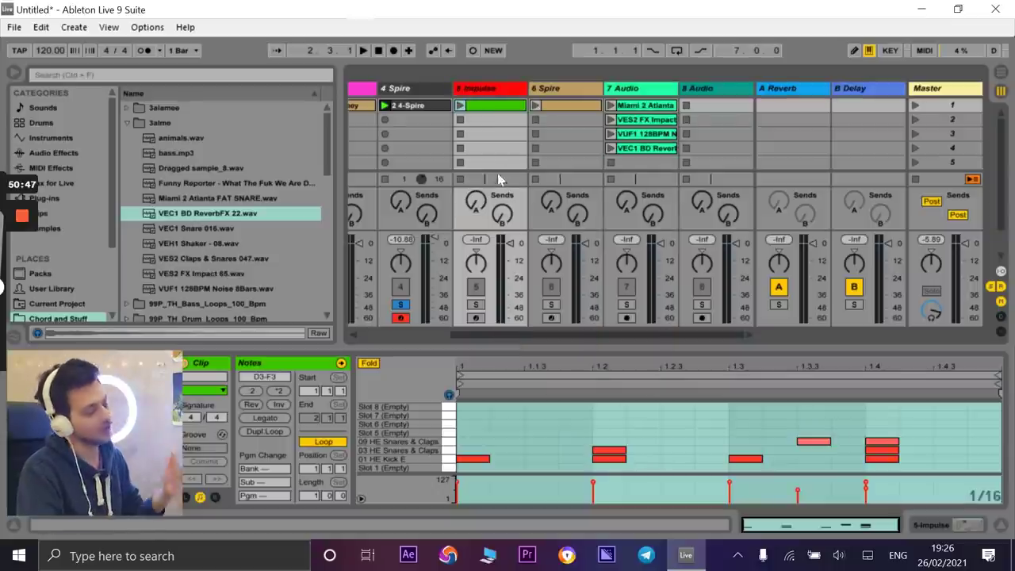
{"action": "right_click", "coordinate": [510, 106]}
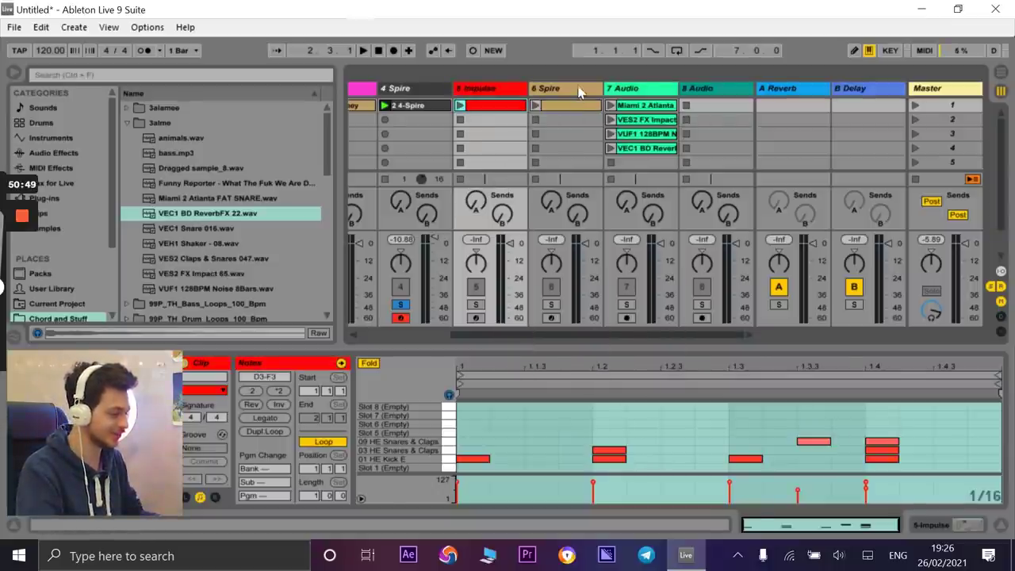
- Color the 6 Spire track and its clip grey
{"action": "right_click", "coordinate": [579, 93]}
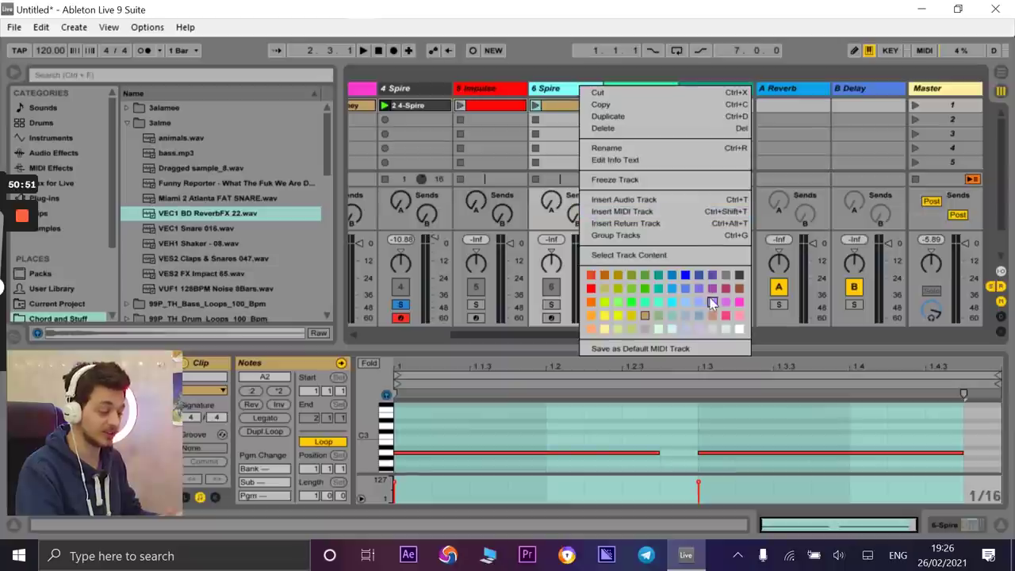
{"action": "left_click", "coordinate": [731, 277]}
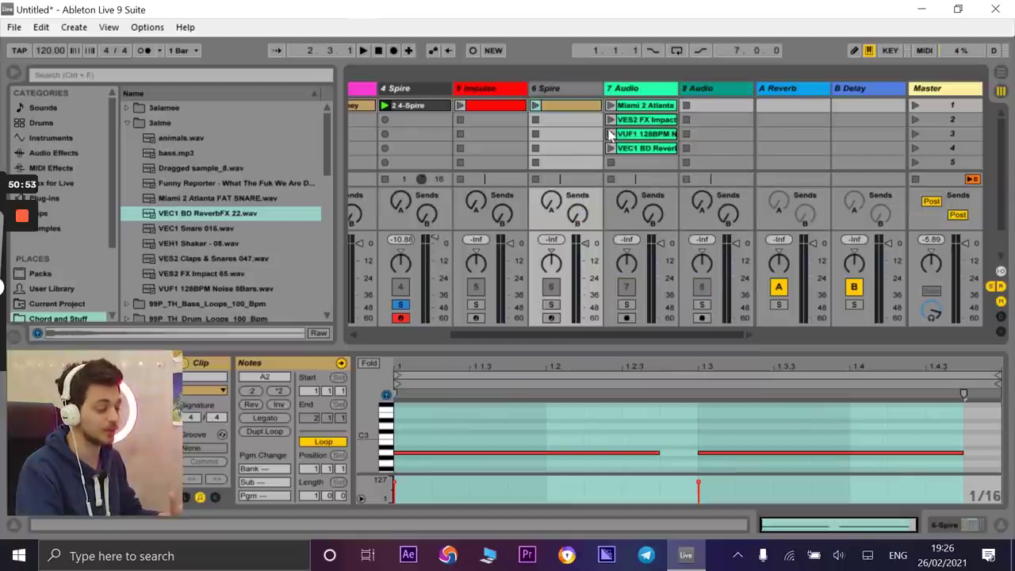
{"action": "right_click", "coordinate": [590, 105]}
{"action": "left_click", "coordinate": [739, 311]}
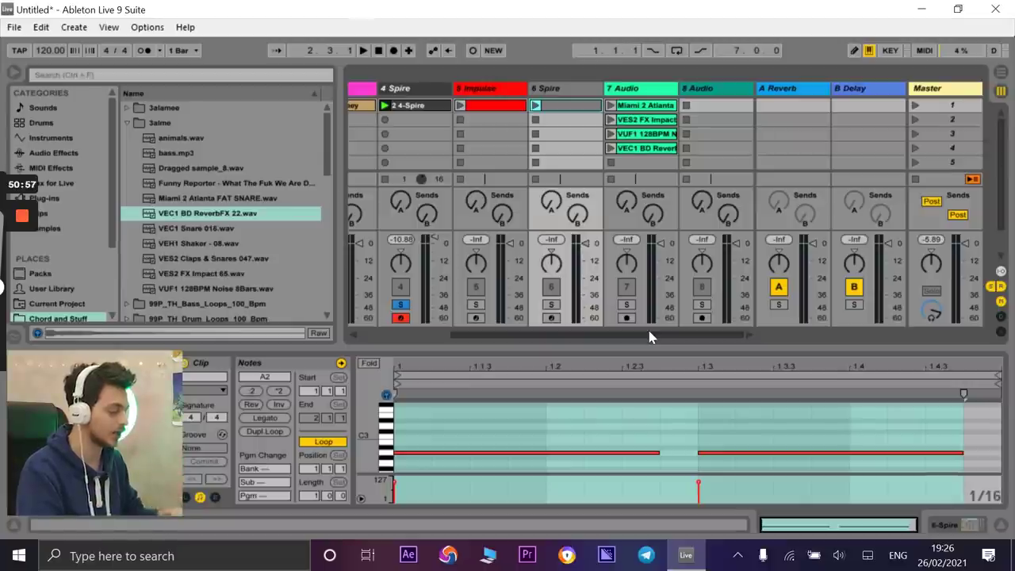
- Open the VEC1 BD ReverbFX clip on the 7 Audio track and color that track yellow
{"action": "left_click", "coordinate": [649, 87]}
{"action": "left_click", "coordinate": [650, 148], "text": "shift"}
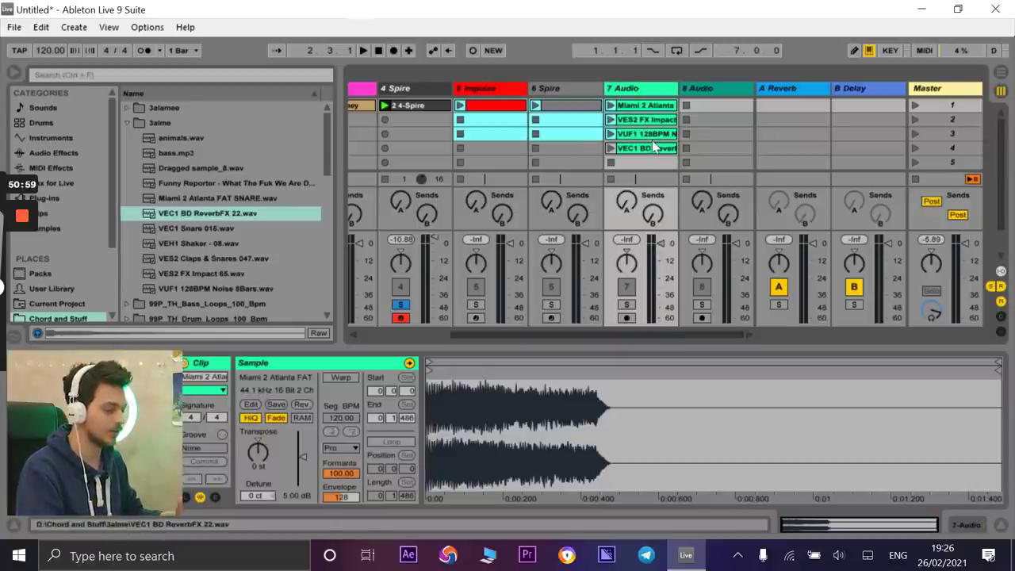
{"action": "left_click", "coordinate": [644, 148]}
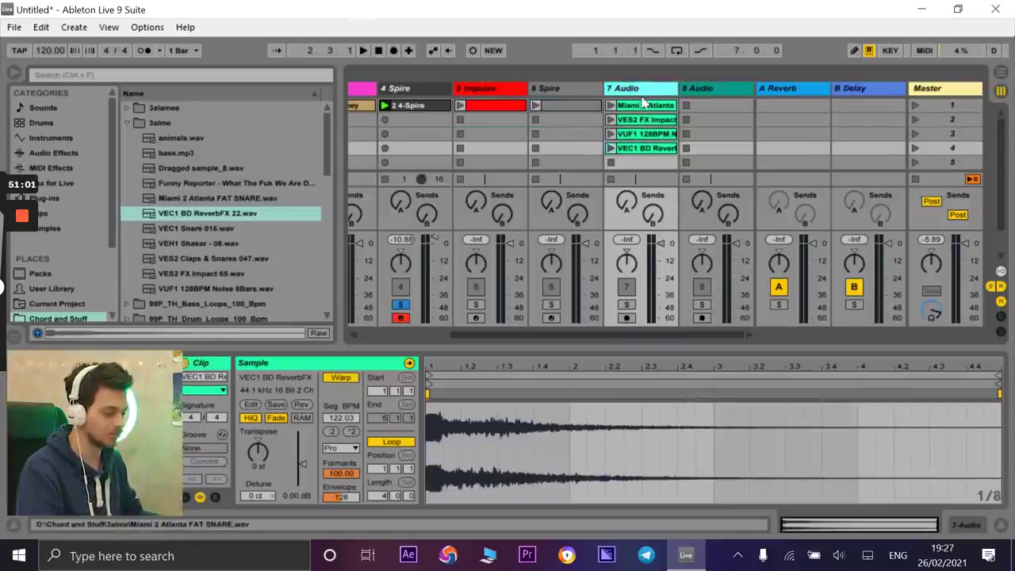
{"action": "right_click", "coordinate": [647, 85]}
{"action": "left_click", "coordinate": [672, 323]}
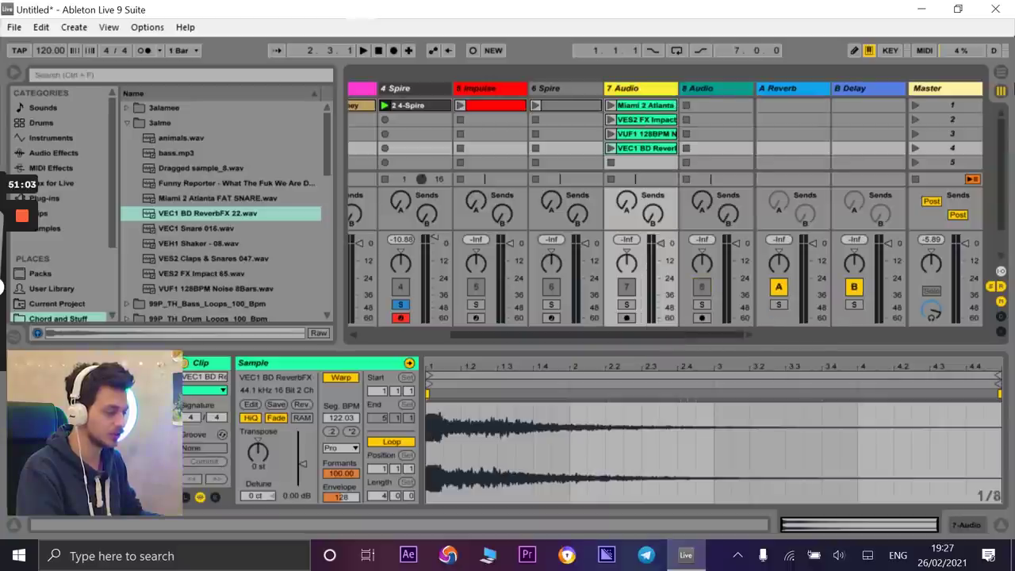
{"action": "left_click", "coordinate": [1001, 73]}
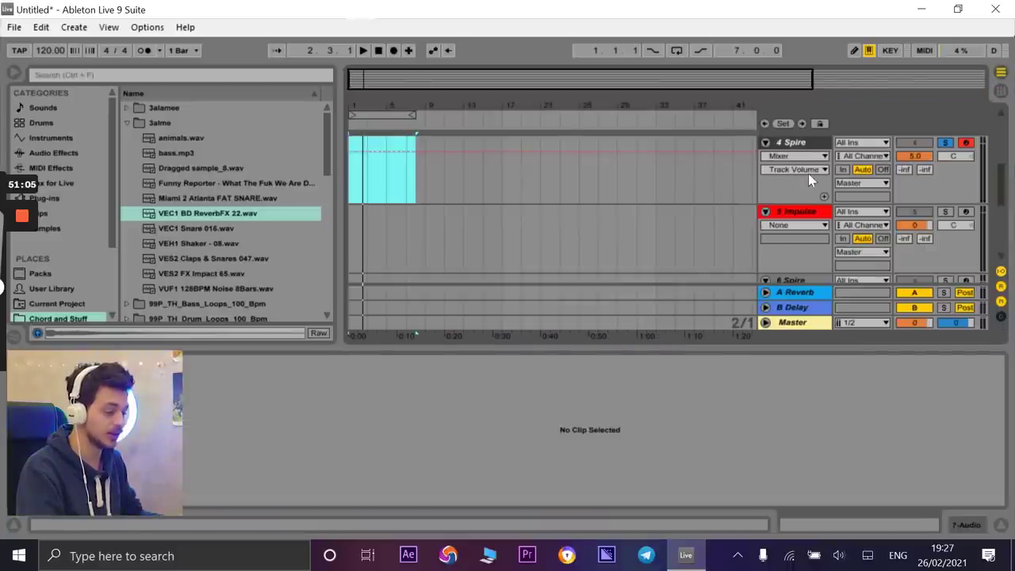
{"action": "scroll", "coordinate": [809, 174], "scroll_direction": "down", "scroll_amount": 5}
{"action": "scroll", "coordinate": [793, 202], "scroll_direction": "up", "scroll_amount": 3}
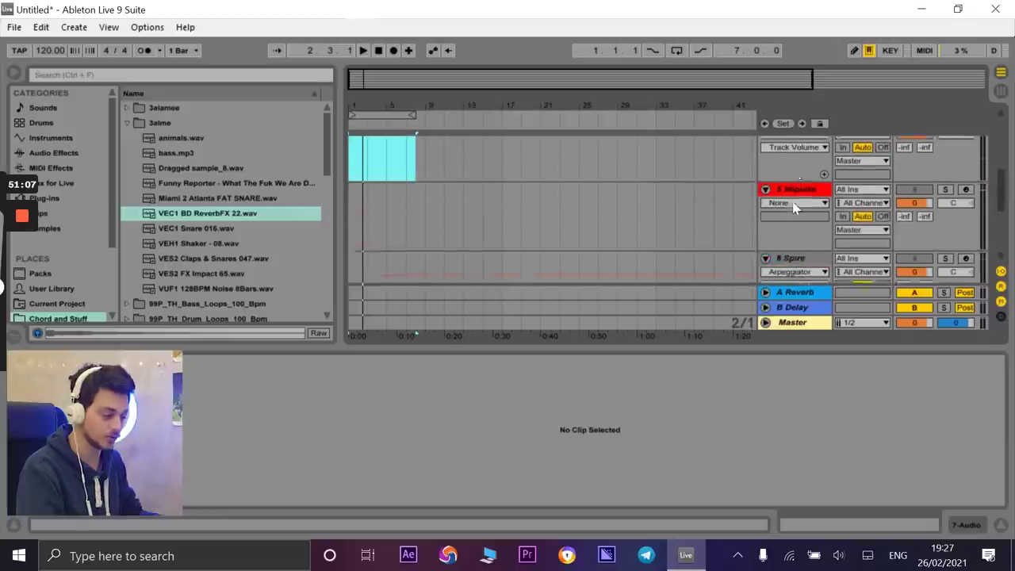
{"action": "left_click", "coordinate": [997, 91]}
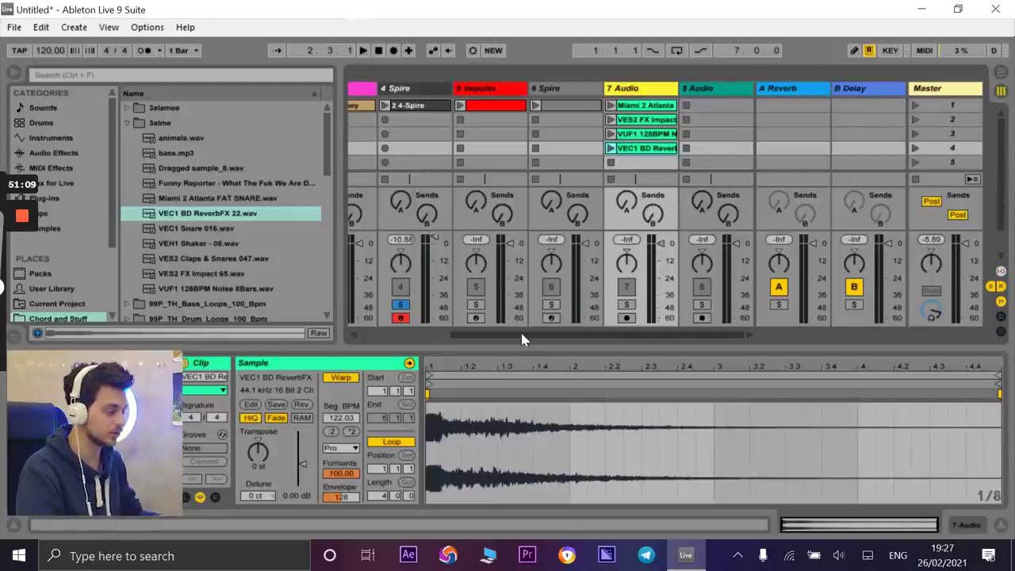
- Copy the three baby honey clips from tracks 1 Sylenth1, 2 Sylenth1 and 3 Spire to the start of the arrangement
{"action": "left_click_drag", "start_coordinate": [524, 344], "coordinate": [419, 340]}
{"action": "left_click", "coordinate": [373, 105]}
{"action": "left_click", "coordinate": [455, 108], "text": "shift"}
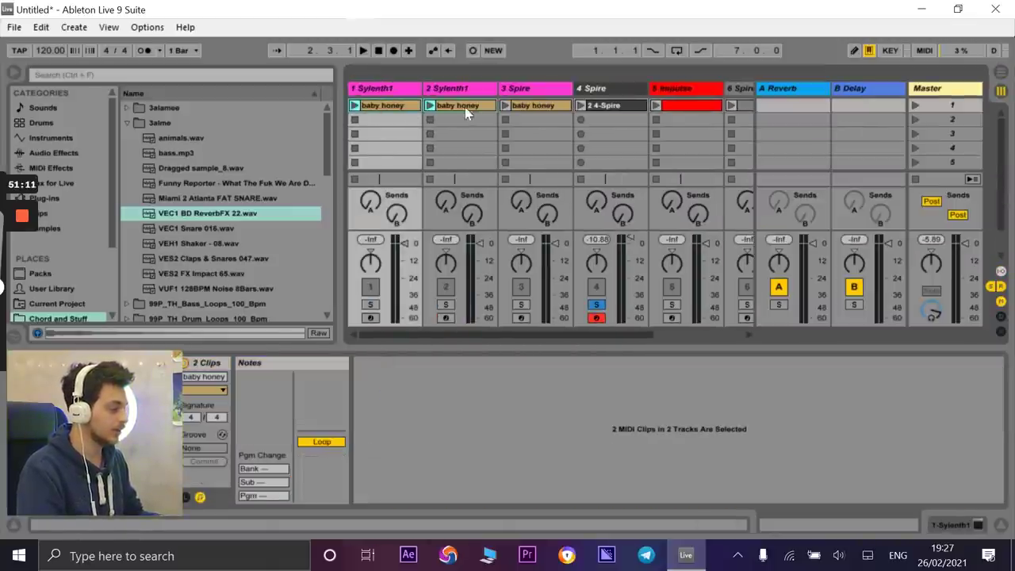
{"action": "left_click", "coordinate": [518, 108], "text": "shift"}
{"action": "left_click_drag", "start_coordinate": [463, 106], "coordinate": [351, 189]}
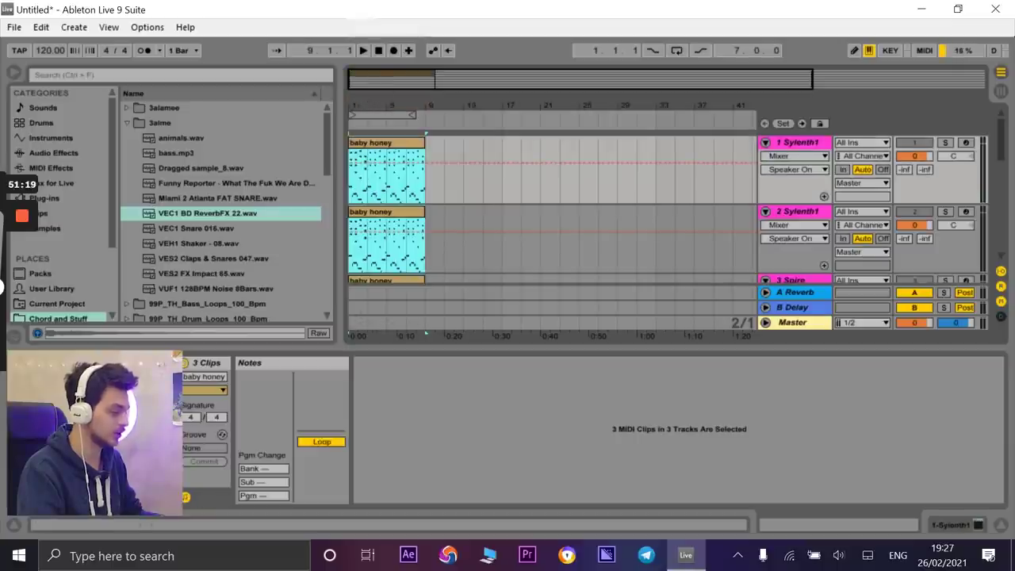
- Play the arrangement from the beginning and clear the soloing so all tracks are heard
{"action": "left_click", "coordinate": [378, 51]}
{"action": "left_click", "coordinate": [363, 51]}
{"action": "left_click", "coordinate": [945, 143]}
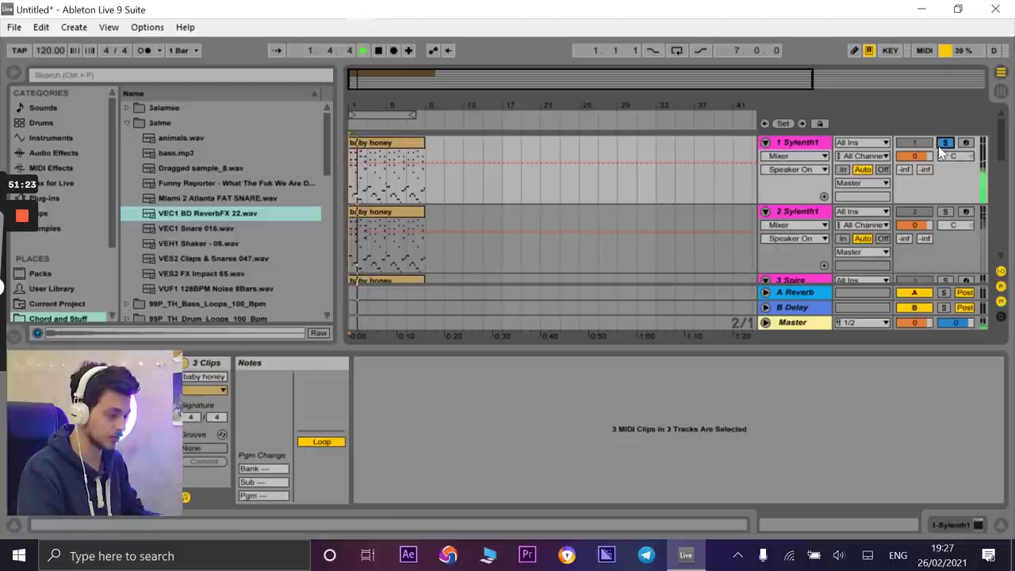
{"action": "left_click", "coordinate": [944, 144]}
- Move the baby honey clips on 2 Sylenth1 and 3 Spire to bar 9 and extend the arrangement loop to 22 bars
{"action": "left_click", "coordinate": [419, 211]}
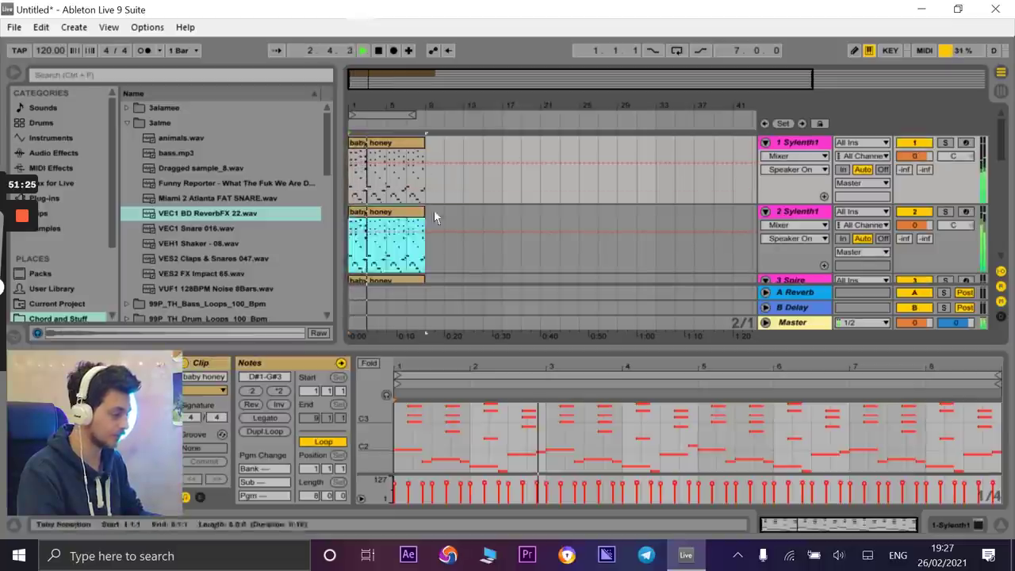
{"action": "left_click_drag", "start_coordinate": [434, 211], "coordinate": [478, 225]}
{"action": "left_click_drag", "start_coordinate": [404, 279], "coordinate": [487, 260]}
{"action": "scroll", "coordinate": [404, 239], "scroll_direction": "up", "scroll_amount": 2}
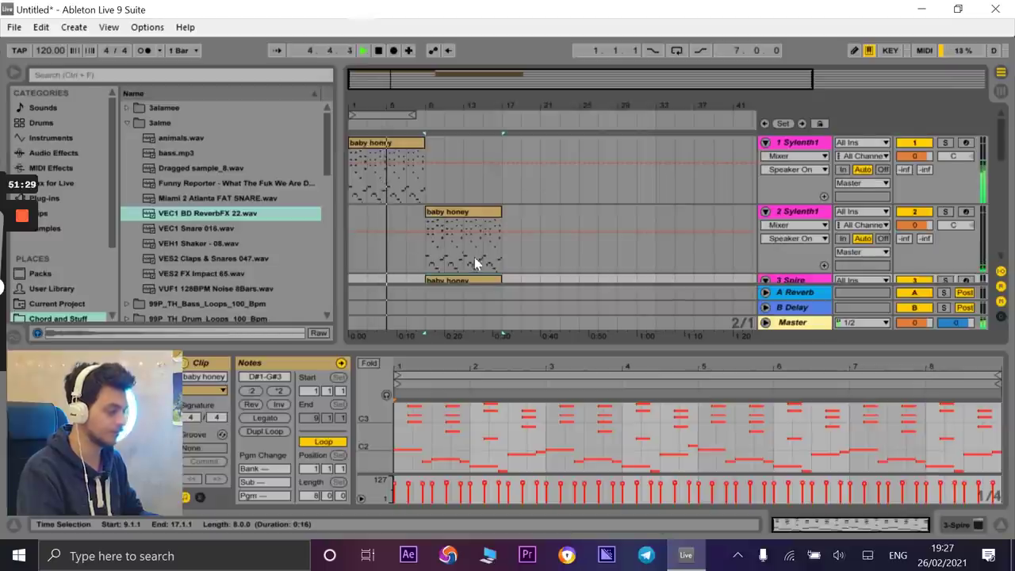
{"action": "scroll", "coordinate": [476, 265], "scroll_direction": "down", "scroll_amount": 1}
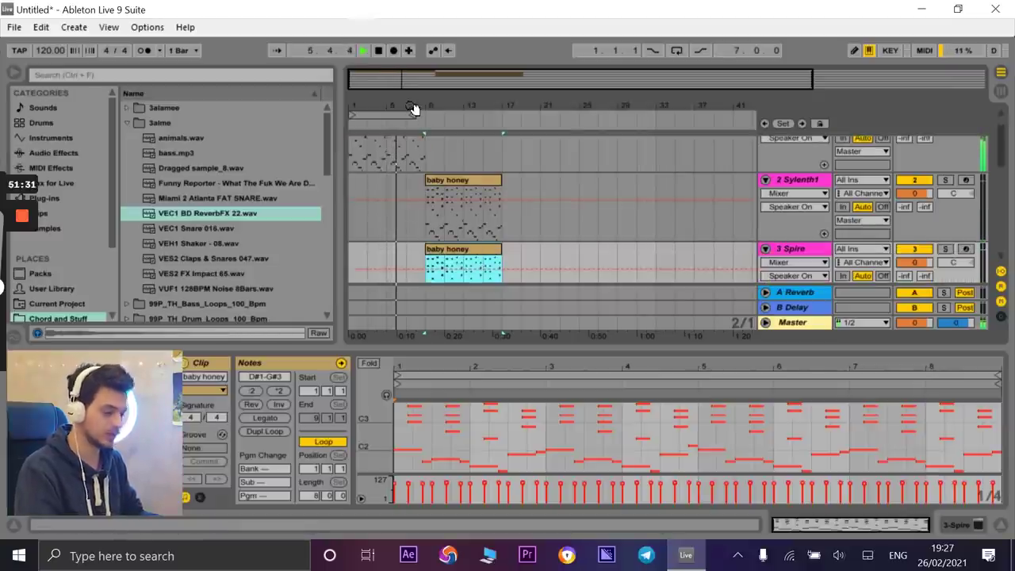
{"action": "left_click_drag", "start_coordinate": [414, 116], "coordinate": [553, 119]}
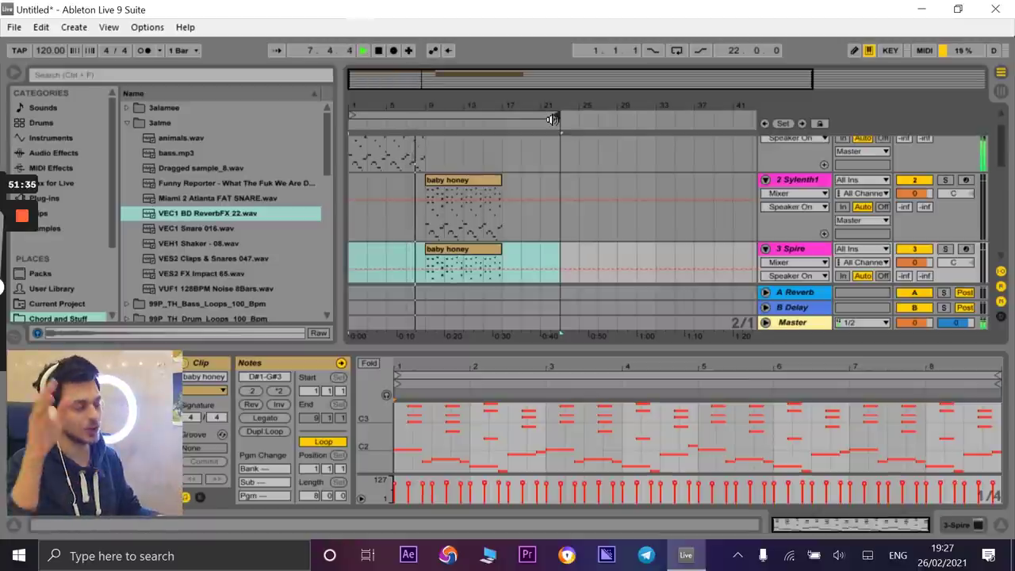
- Move the baby honey clips on 3 Spire and 2 Sylenth1 to bar 19 and restart playback from the beginning
{"action": "left_click_drag", "start_coordinate": [448, 247], "coordinate": [541, 251]}
{"action": "left_click", "coordinate": [503, 215]}
{"action": "key", "text": "space"}
{"action": "left_click_drag", "start_coordinate": [500, 181], "coordinate": [597, 189]}
{"action": "left_click", "coordinate": [378, 51]}
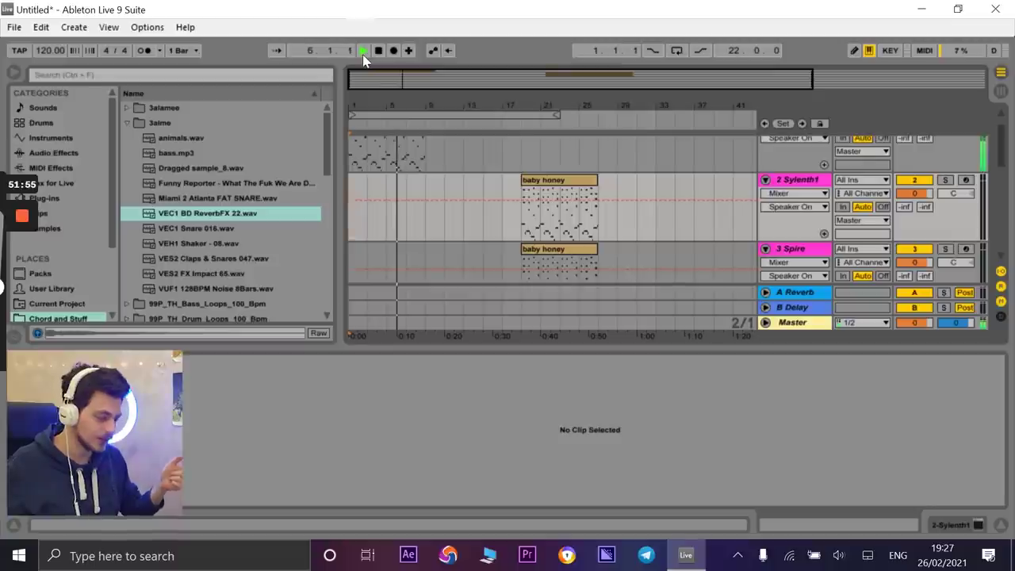
- Move the 2 Sylenth1 clip to bar 9 and duplicate the 1 Sylenth1 clip directly after the original
{"action": "left_click_drag", "start_coordinate": [569, 190], "coordinate": [476, 182]}
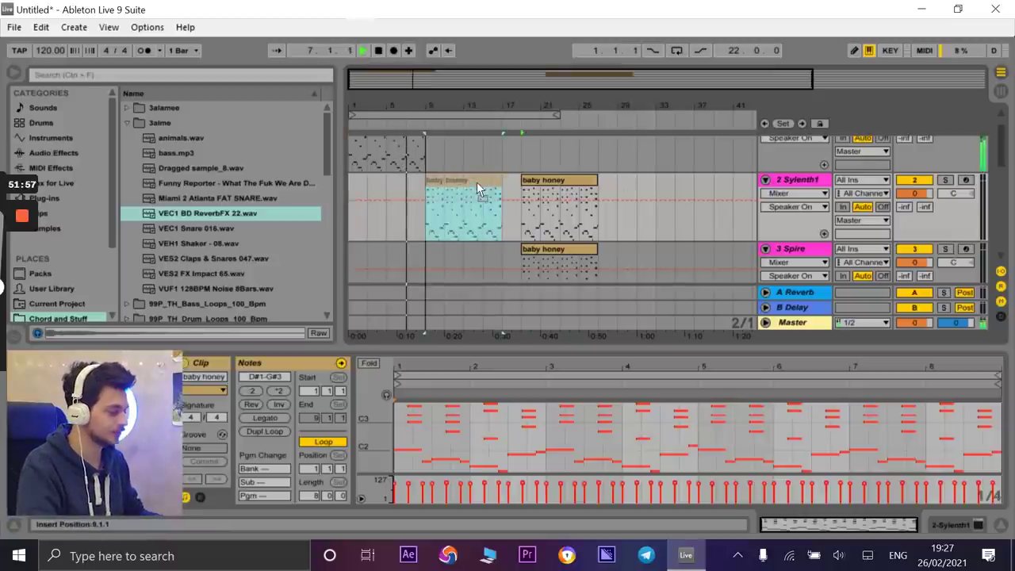
{"action": "scroll", "coordinate": [444, 182], "scroll_direction": "up", "scroll_amount": 2}
{"action": "left_click", "coordinate": [418, 157]}
{"action": "key", "text": "ctrl+d"}
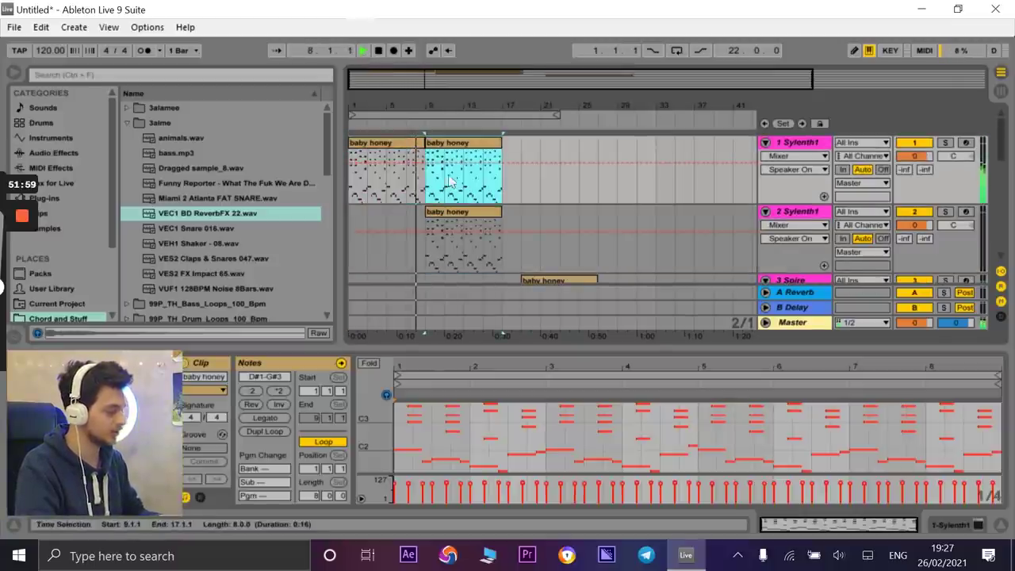
- Move the 3 Spire clip to bar 17 and fold tracks 1 Sylenth1, 2 Sylenth1 and 3 Spire
{"action": "scroll", "coordinate": [537, 272], "scroll_direction": "down", "scroll_amount": 1}
{"action": "left_click_drag", "start_coordinate": [537, 272], "coordinate": [518, 273]}
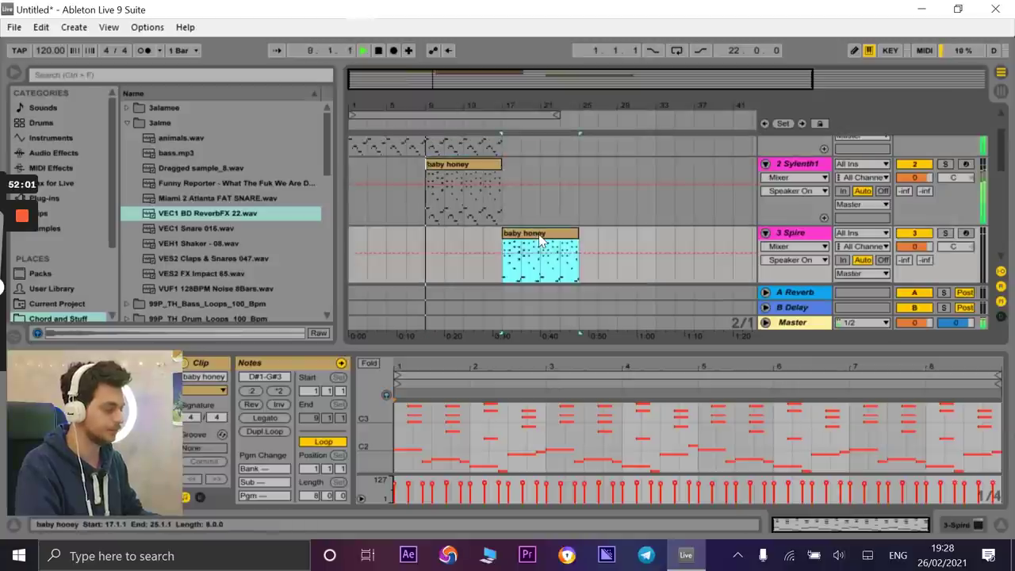
{"action": "scroll", "coordinate": [464, 221], "scroll_direction": "up", "scroll_amount": 1}
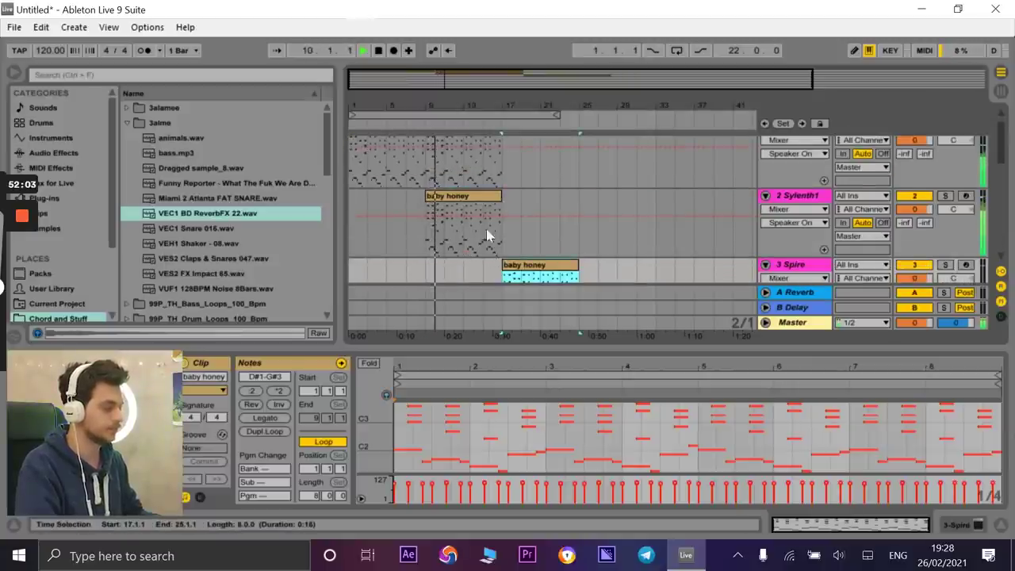
{"action": "scroll", "coordinate": [480, 223], "scroll_direction": "up", "scroll_amount": 1}
{"action": "left_click", "coordinate": [765, 211]}
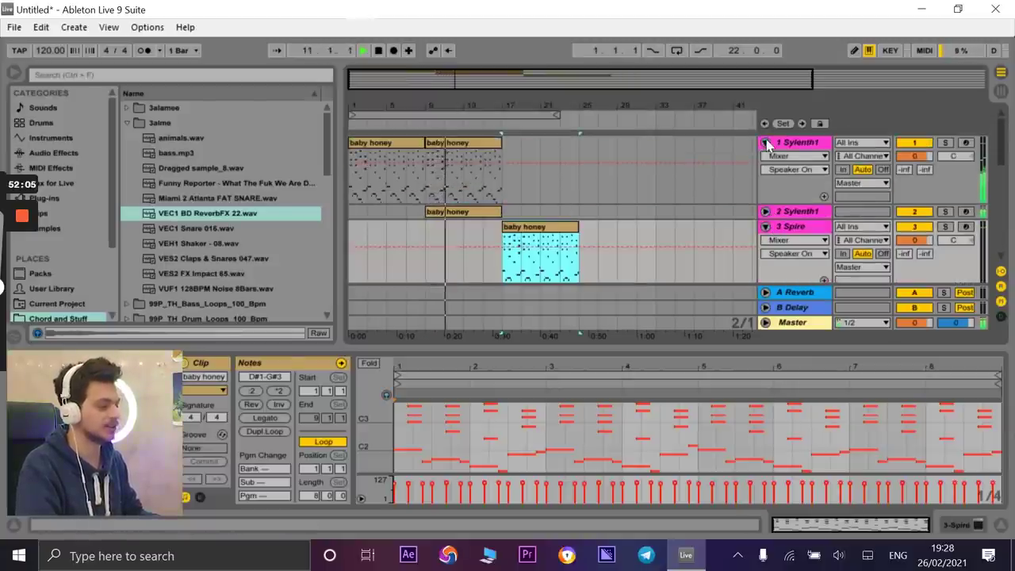
{"action": "left_click", "coordinate": [765, 142]}
{"action": "left_click", "coordinate": [766, 172]}
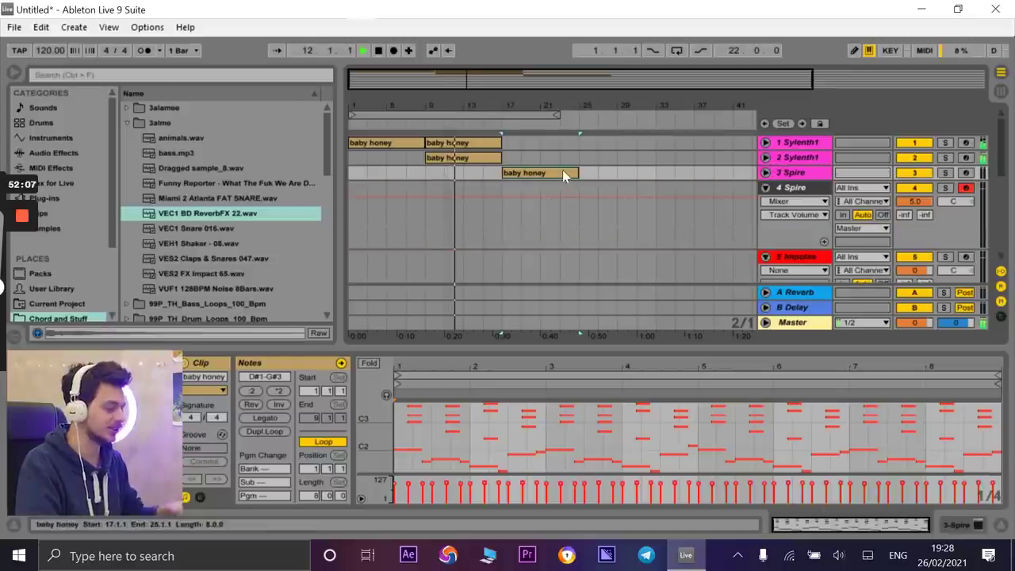
- Duplicate the bar 9 clips on 2 Sylenth1 and 1 Sylenth1 so copies start at bar 17
{"action": "left_click_drag", "start_coordinate": [500, 158], "coordinate": [484, 157]}
{"action": "key", "text": "ctrl+z"}
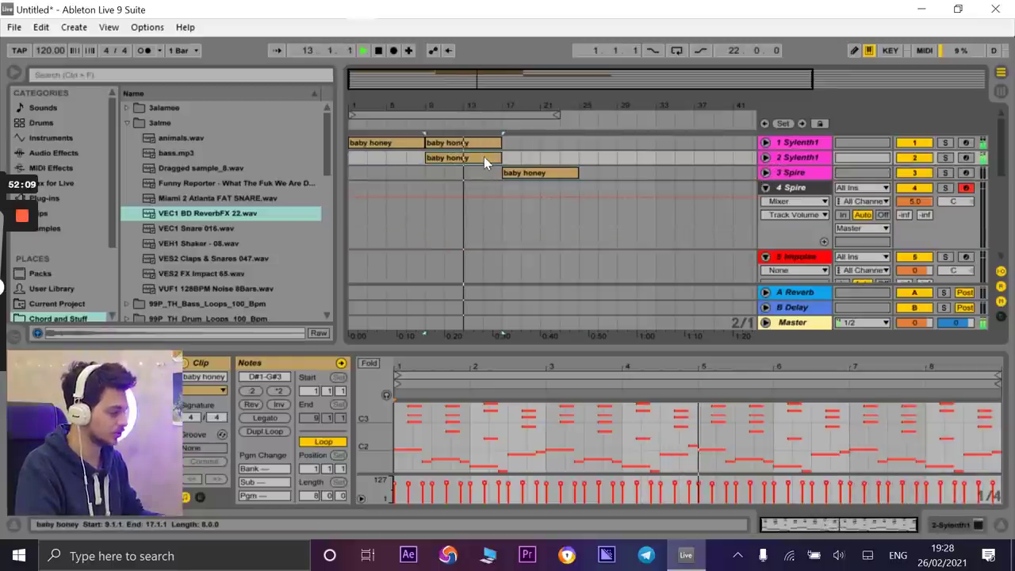
{"action": "key", "text": "ctrl+d"}
{"action": "left_click", "coordinate": [487, 144]}
{"action": "key", "text": "ctrl+d"}
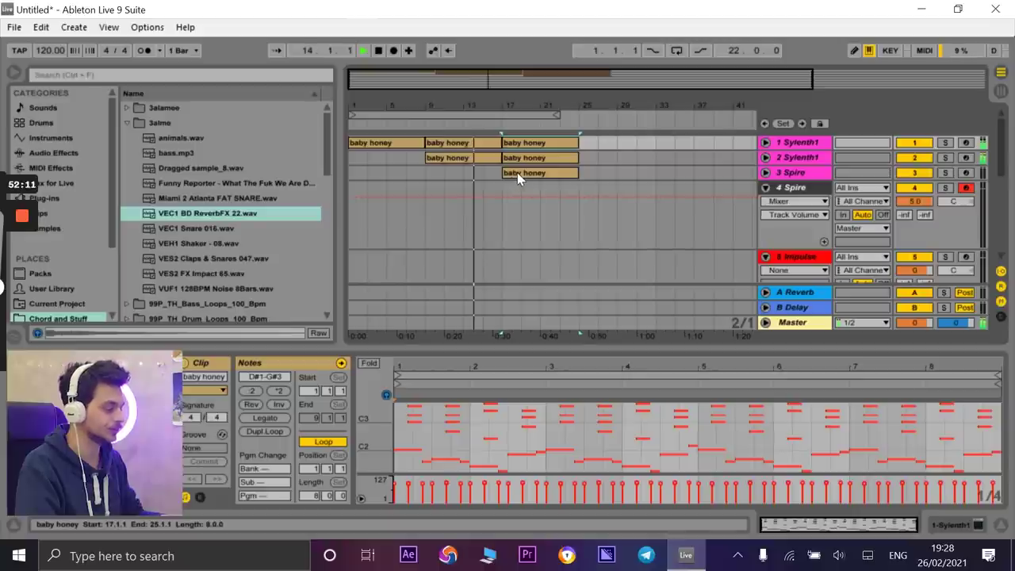
- Fold tracks 4 Spire through 8 Audio and collapse the 3alme folder in the browser
{"action": "left_click", "coordinate": [766, 189]}
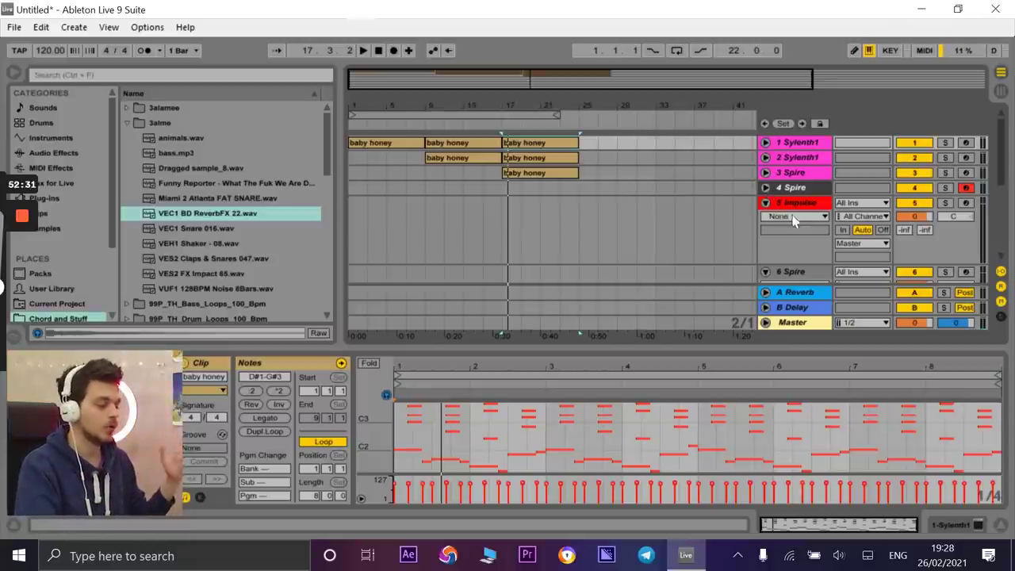
{"action": "left_click", "coordinate": [765, 203]}
{"action": "left_click", "coordinate": [766, 217]}
{"action": "left_click", "coordinate": [767, 233]}
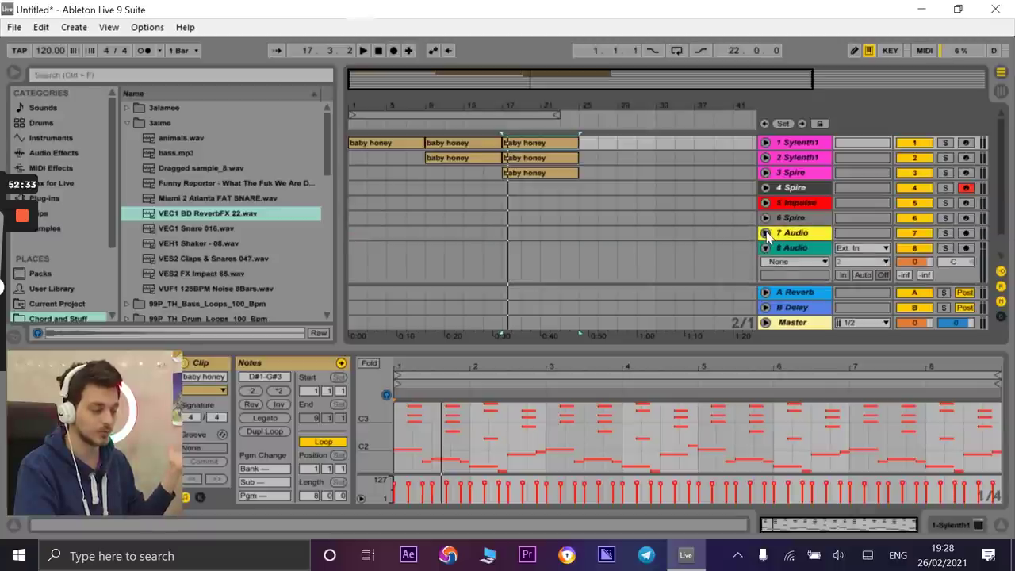
{"action": "left_click", "coordinate": [766, 247]}
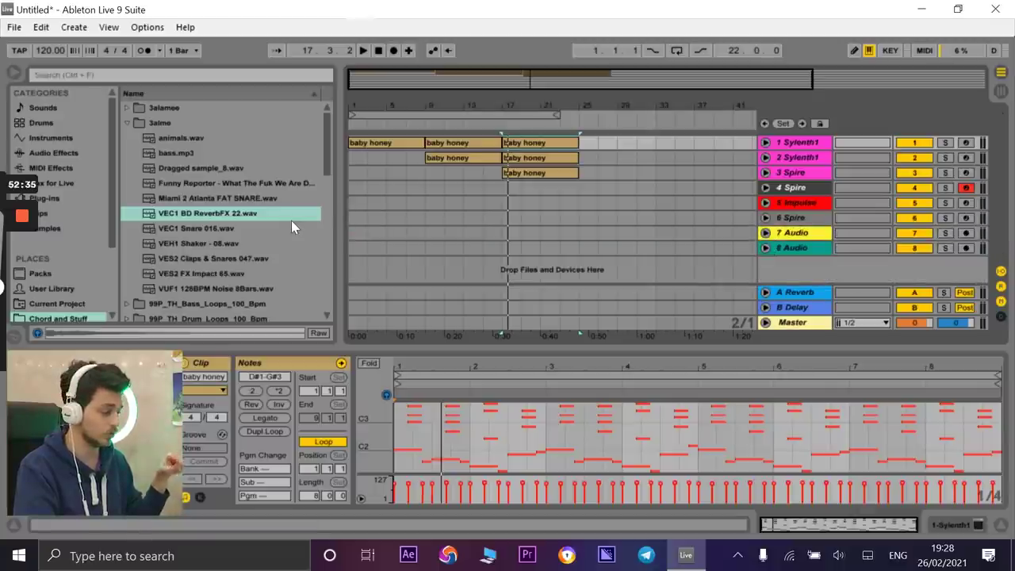
{"action": "left_click", "coordinate": [128, 124]}
- Audition the VEC1 BD Reverb and VUF1 128BPM Noise clips on the 7 Audio track in Session View
{"action": "left_click", "coordinate": [1001, 91]}
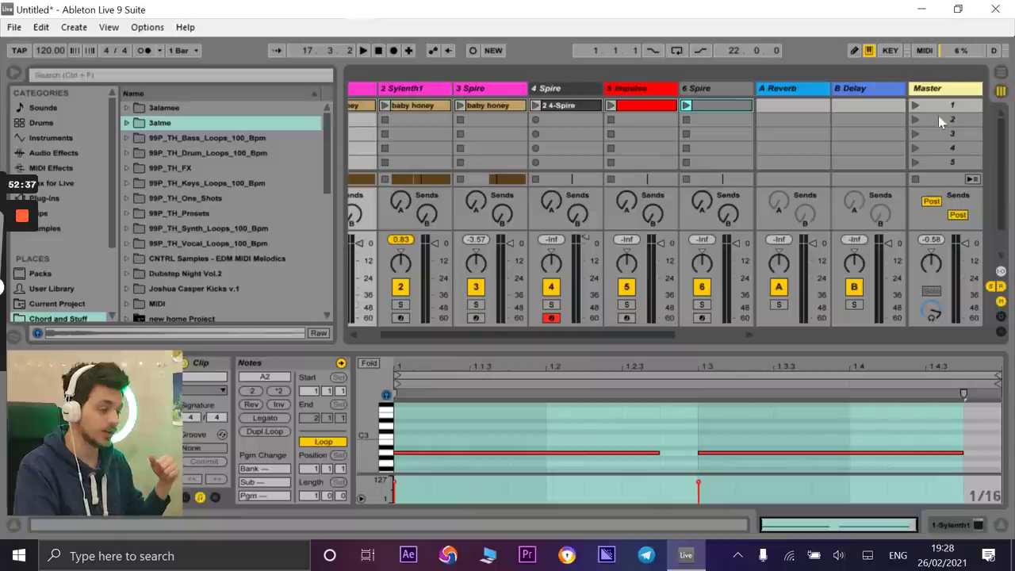
{"action": "left_click_drag", "start_coordinate": [636, 338], "coordinate": [712, 326]}
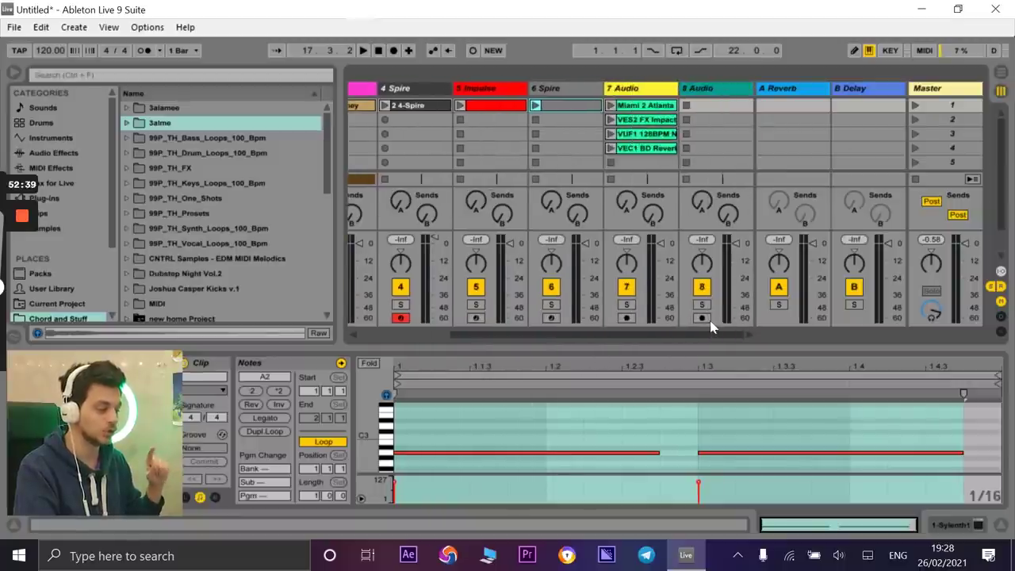
{"action": "left_click", "coordinate": [627, 137]}
{"action": "left_click", "coordinate": [611, 148]}
{"action": "left_click", "coordinate": [611, 134]}
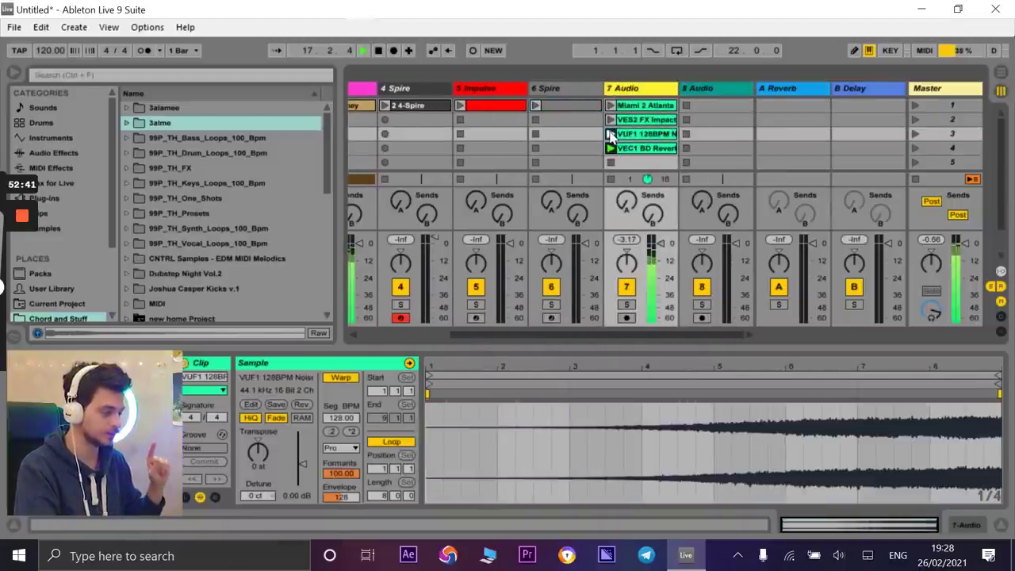
- Copy the VUF1 128BPM Noise clip to bar 9 of the 7 Audio arrangement lane and return playback to the arrangement
{"action": "left_click", "coordinate": [1001, 68]}
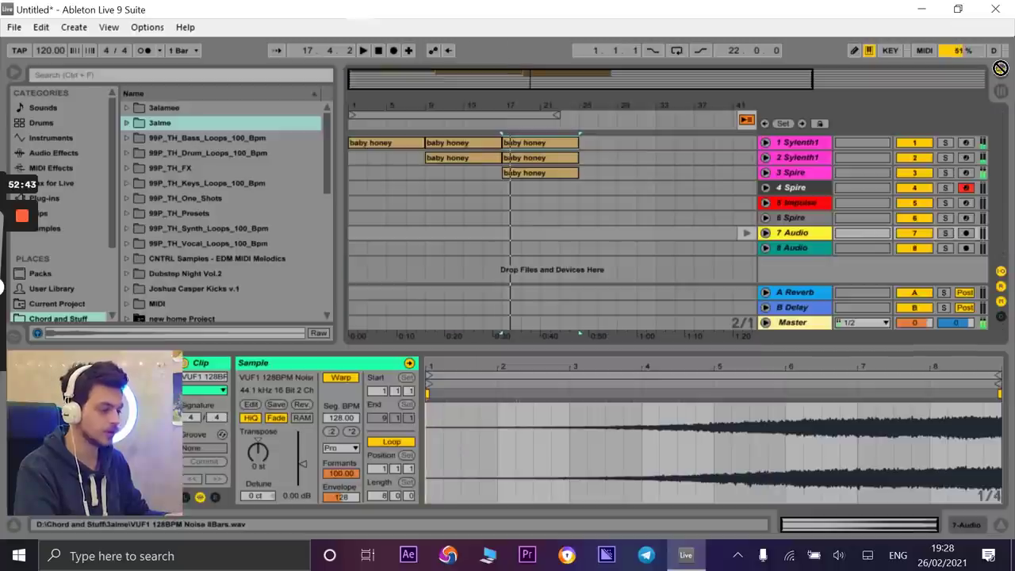
{"action": "left_click", "coordinate": [1001, 92]}
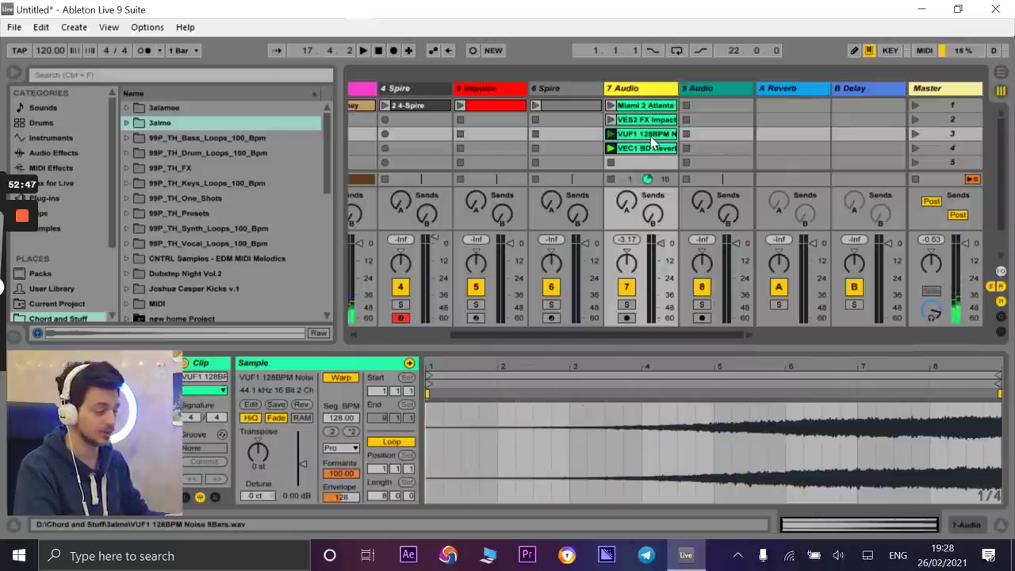
{"action": "left_click", "coordinate": [1001, 70]}
{"action": "left_click", "coordinate": [1002, 92]}
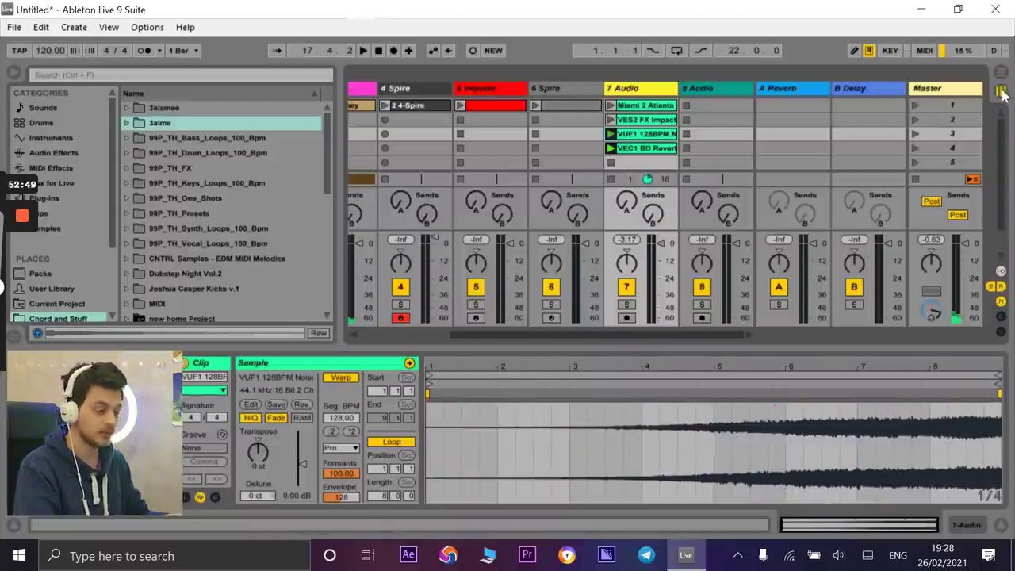
{"action": "key", "text": "Tab"}
{"action": "left_click_drag", "start_coordinate": [713, 133], "coordinate": [422, 231]}
{"action": "left_click", "coordinate": [747, 119]}
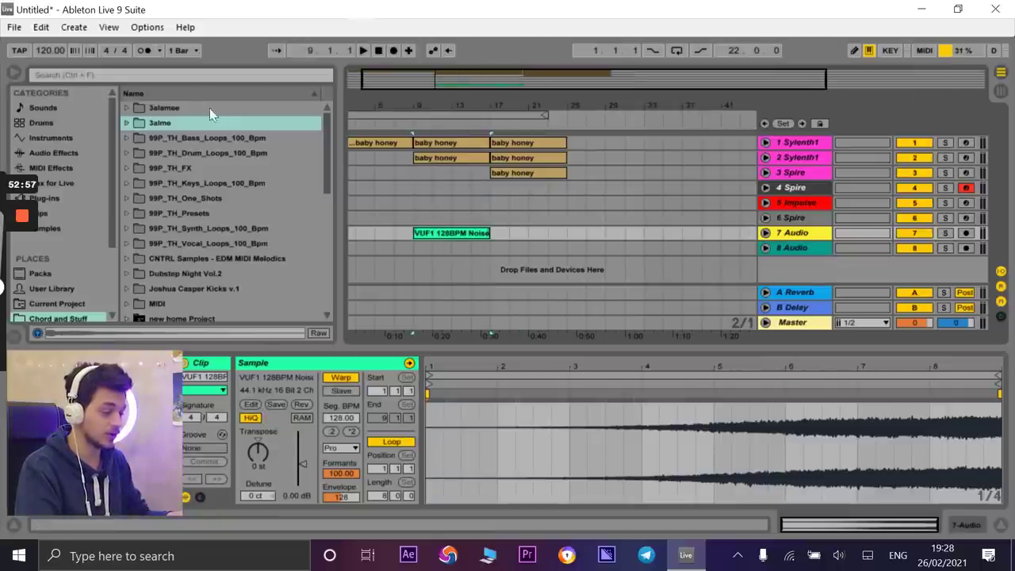
- Search the browser for "side" to add Point_Blank_Auto_Sidechain to the 7 Audio track, and turn the device off
{"action": "left_click", "coordinate": [212, 77]}
{"action": "type", "text": "side"}
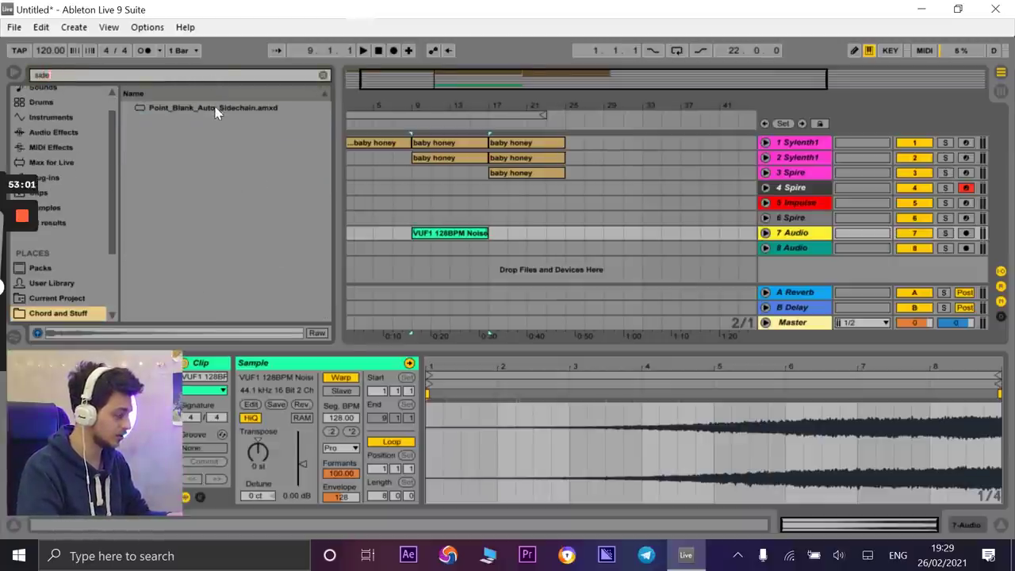
{"action": "left_click", "coordinate": [222, 108]}
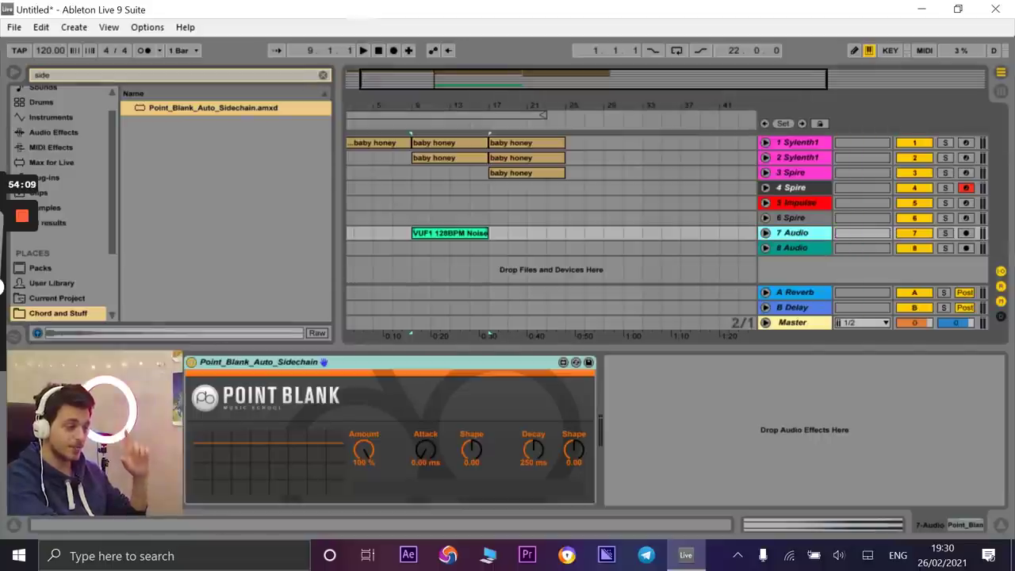
{"action": "left_click", "coordinate": [190, 362]}
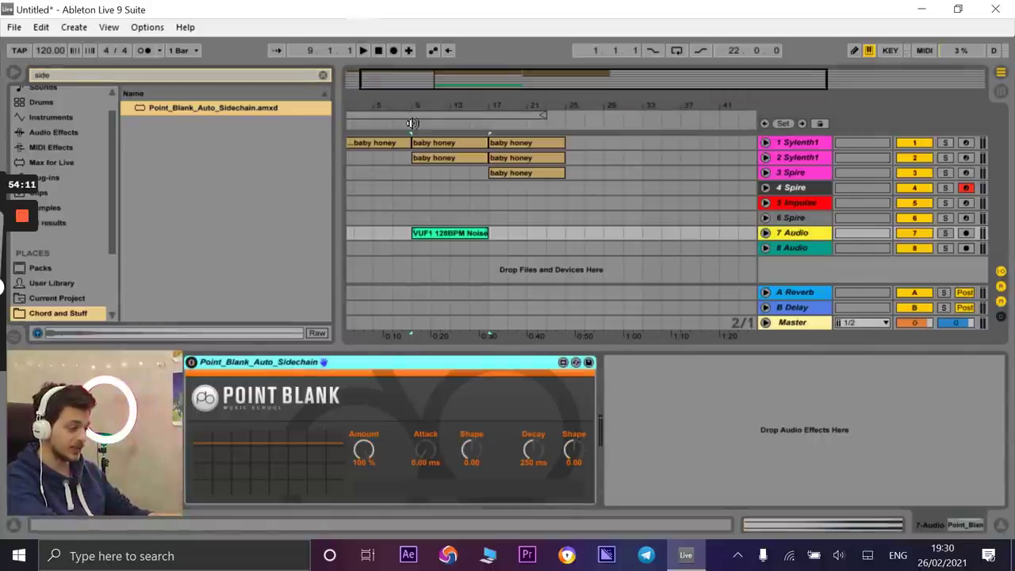
- Solo the 7 Audio track to audition the noise clip, turn Point_Blank_Auto_Sidechain on, and unsolo the track
{"action": "left_click", "coordinate": [945, 233]}
{"action": "key", "text": "space"}
{"action": "left_click", "coordinate": [471, 230]}
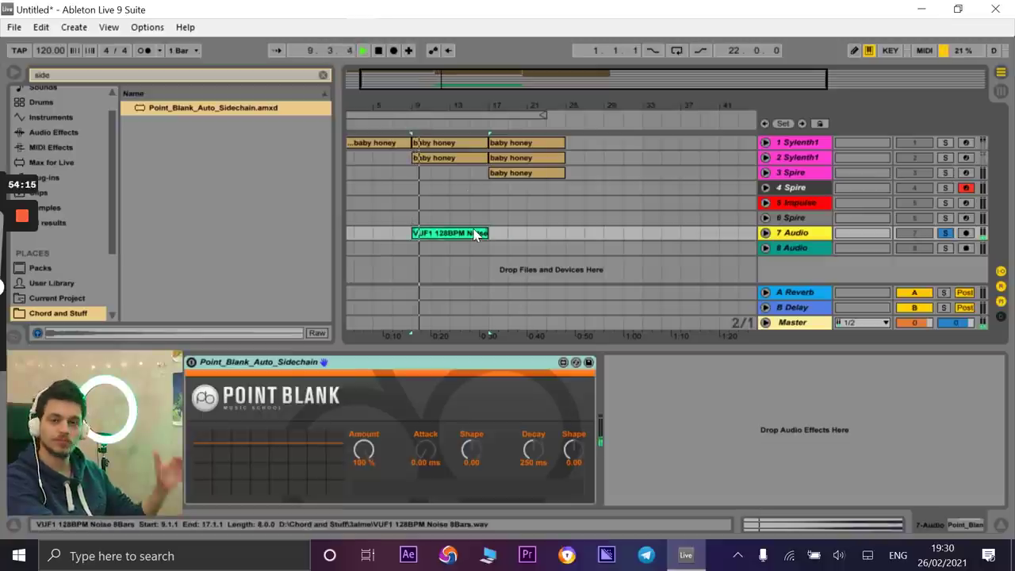
{"action": "left_click", "coordinate": [765, 232]}
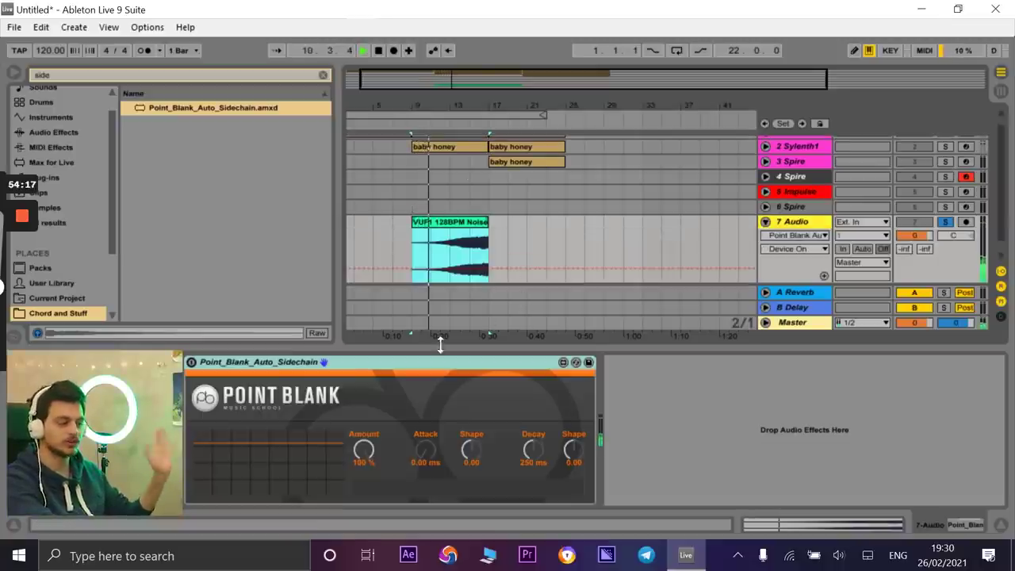
{"action": "left_click", "coordinate": [192, 364]}
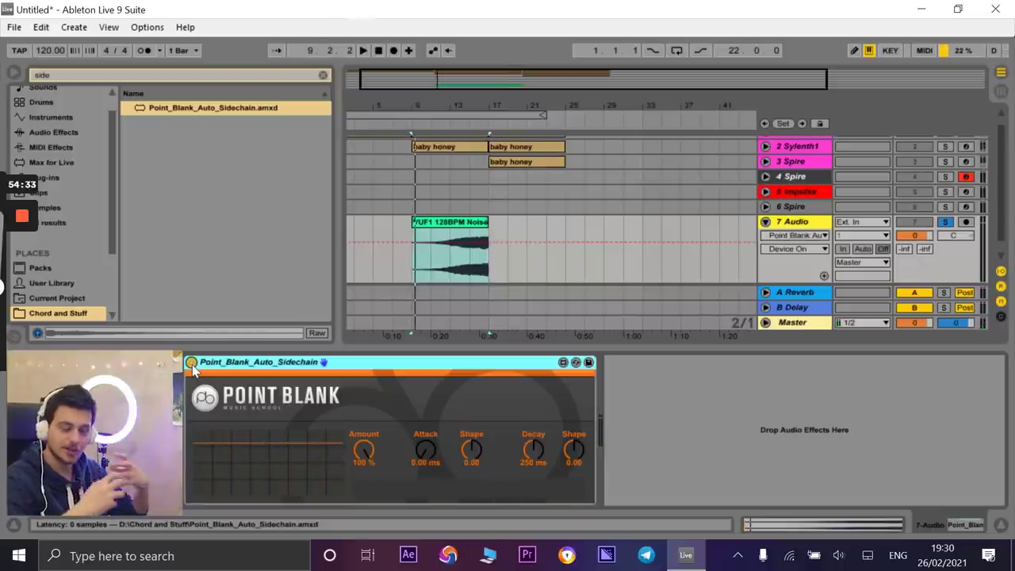
{"action": "left_click", "coordinate": [948, 222]}
- Move the VUF1 128BPM Noise clip on 7 Audio to end at bar 9, and play the transition into bar 9
{"action": "left_click", "coordinate": [406, 125]}
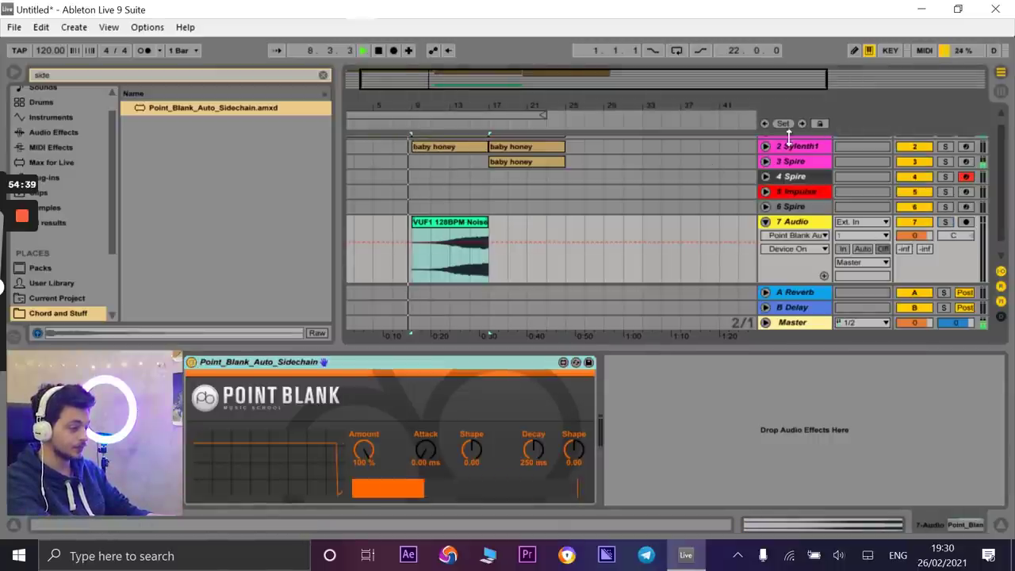
{"action": "left_click_drag", "start_coordinate": [442, 224], "coordinate": [354, 224]}
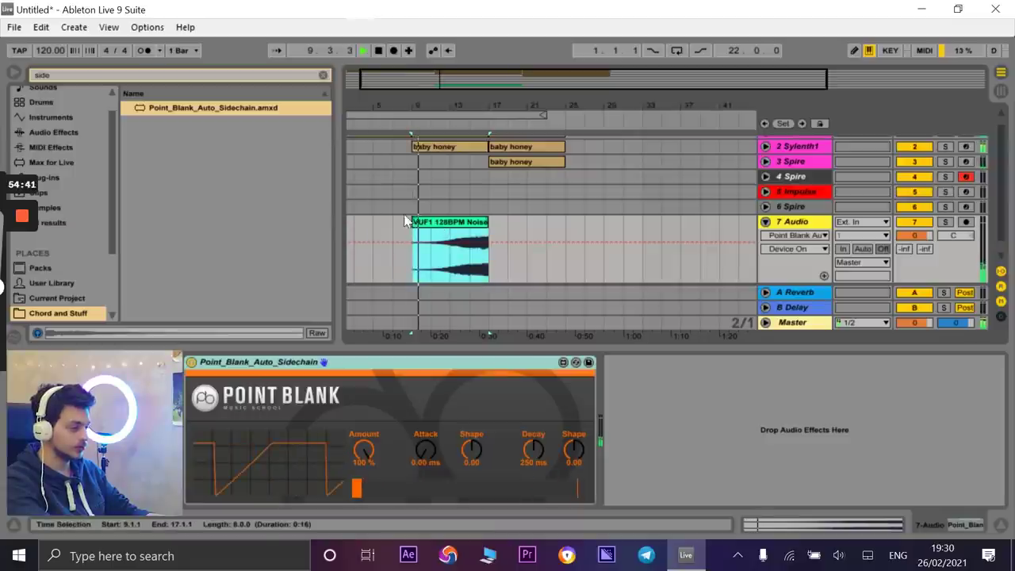
{"action": "left_click_drag", "start_coordinate": [461, 224], "coordinate": [387, 226]}
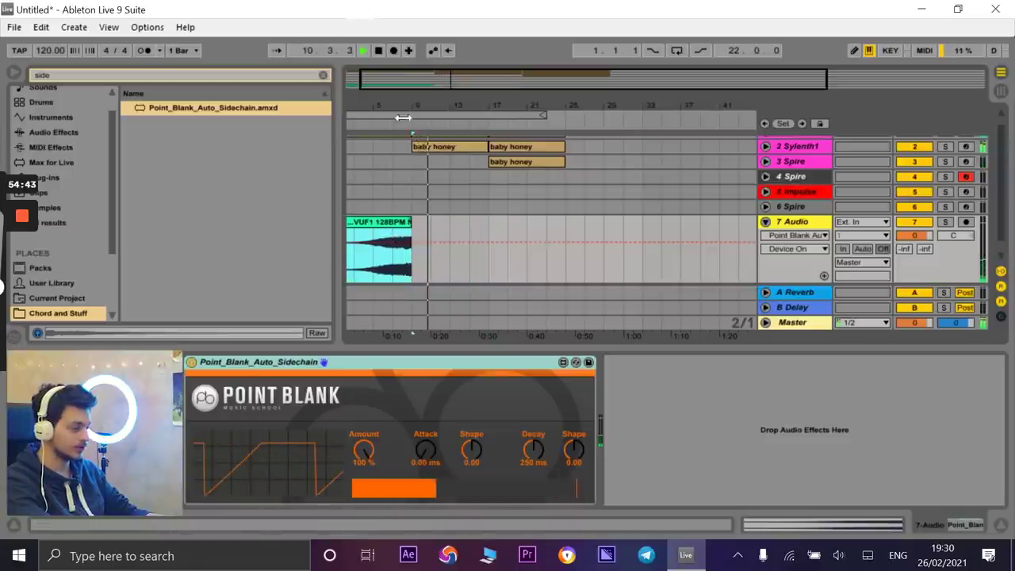
{"action": "left_click_drag", "start_coordinate": [404, 118], "coordinate": [403, 138]}
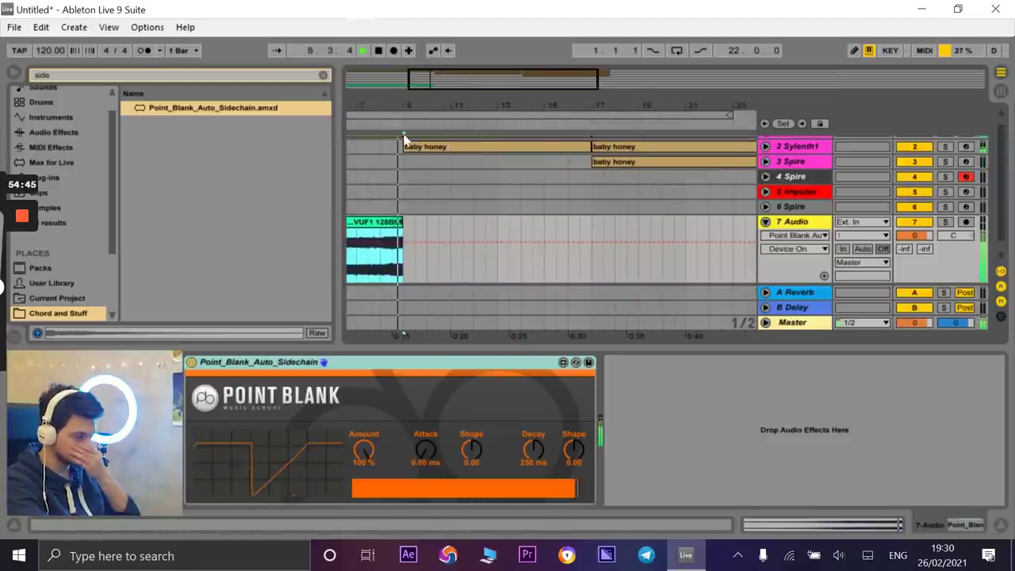
- Copy the VEC1 BD ReverbFX clip from Session View to bar 9 of the 8 Audio arrangement lane and play it
{"action": "left_click", "coordinate": [1001, 91]}
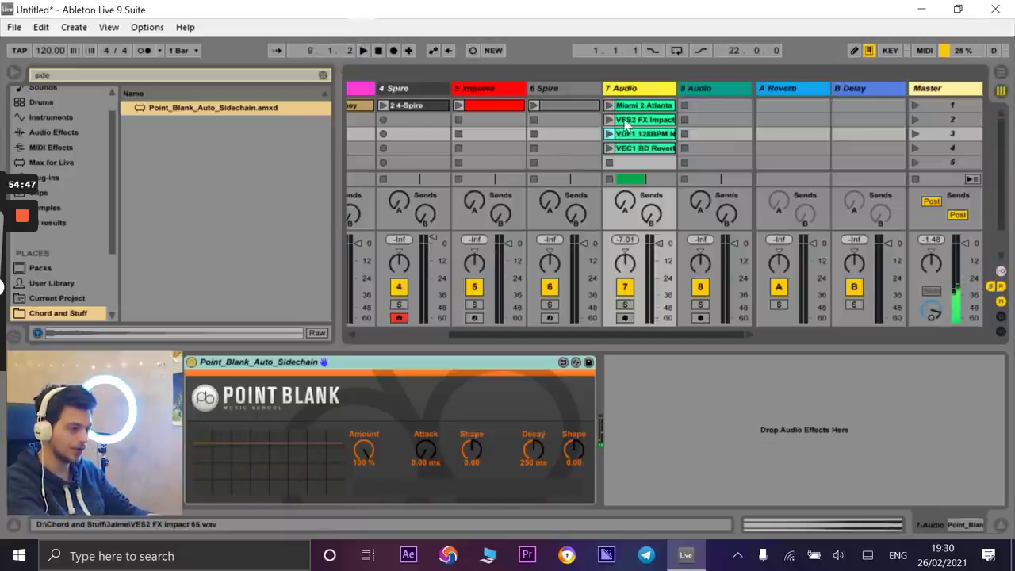
{"action": "left_click", "coordinate": [632, 149]}
{"action": "left_click_drag", "start_coordinate": [974, 115], "coordinate": [413, 258]}
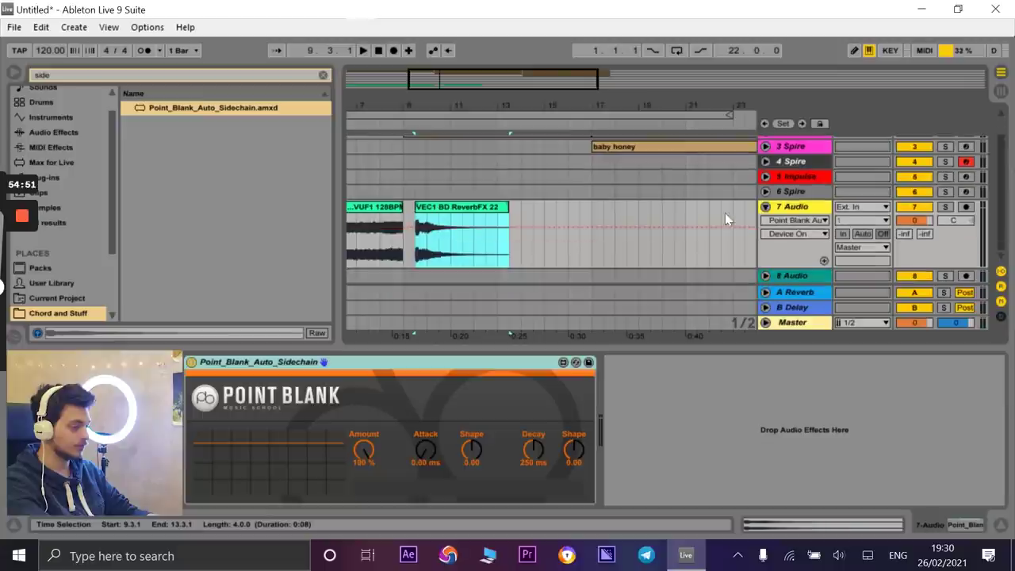
{"action": "left_click_drag", "start_coordinate": [454, 249], "coordinate": [454, 275]}
{"action": "key", "text": "space"}
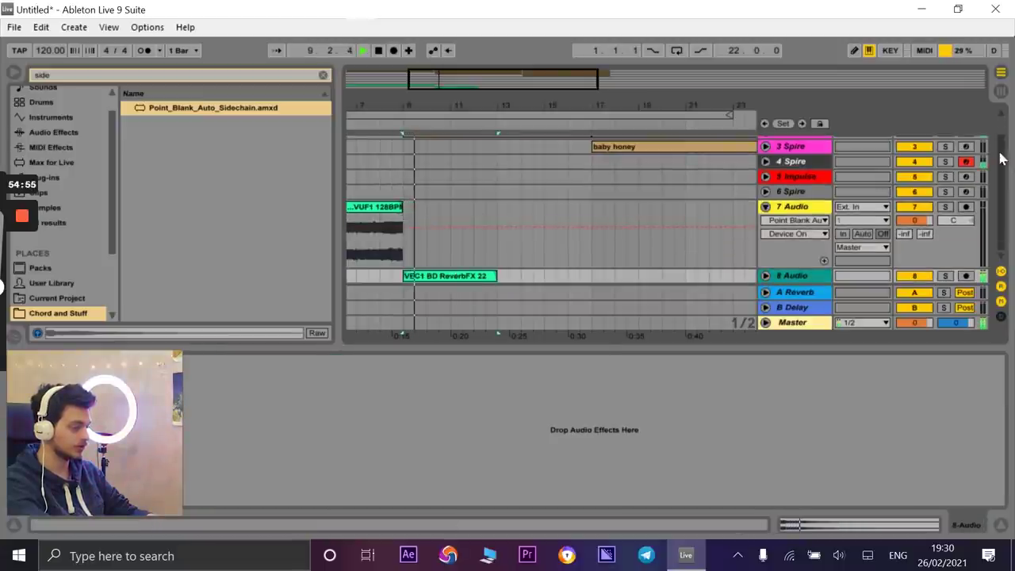
- Copy the Miami 2 Atlanta snare clip from Session View to bar 9 of the 7 Audio arrangement lane
{"action": "left_click", "coordinate": [1001, 89]}
{"action": "left_click", "coordinate": [668, 145]}
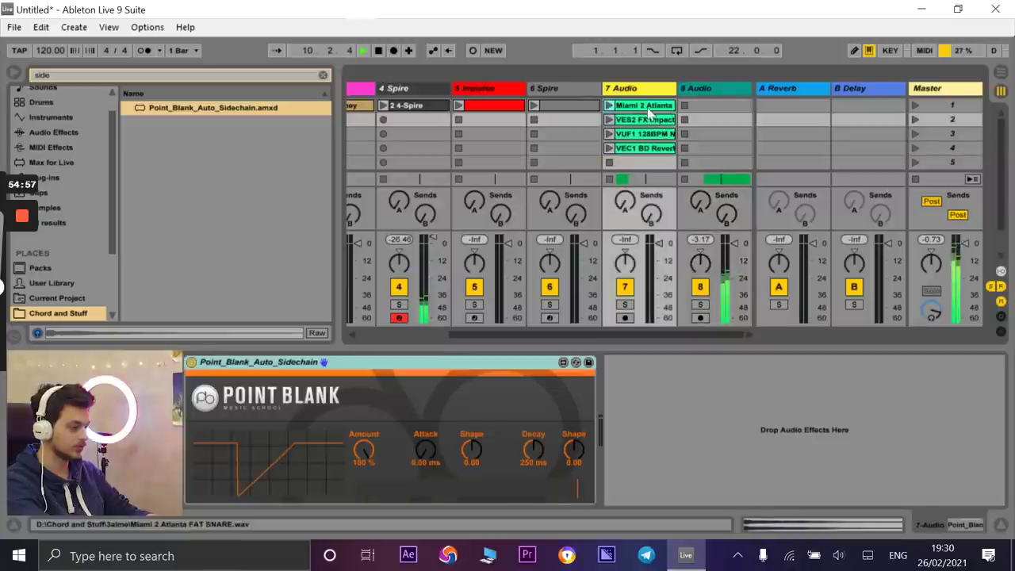
{"action": "key", "text": "Tab"}
{"action": "left_click_drag", "start_coordinate": [383, 193], "coordinate": [406, 252]}
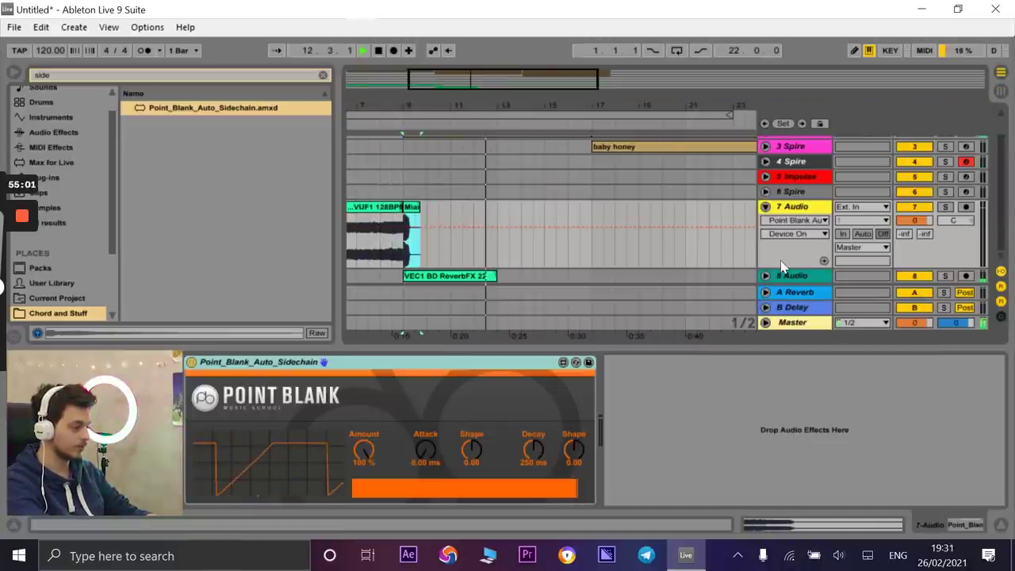
- Swap the clips' lanes, placing VEC1 BD ReverbFX at bar 9 on 7 Audio and the Miami 2 Atlanta snare at 8.4 on 8 Audio
{"action": "left_click_drag", "start_coordinate": [410, 208], "coordinate": [588, 209]}
{"action": "left_click_drag", "start_coordinate": [425, 276], "coordinate": [435, 254]}
{"action": "key", "text": "space"}
{"action": "left_click_drag", "start_coordinate": [589, 208], "coordinate": [403, 276]}
{"action": "key", "text": "plus"}
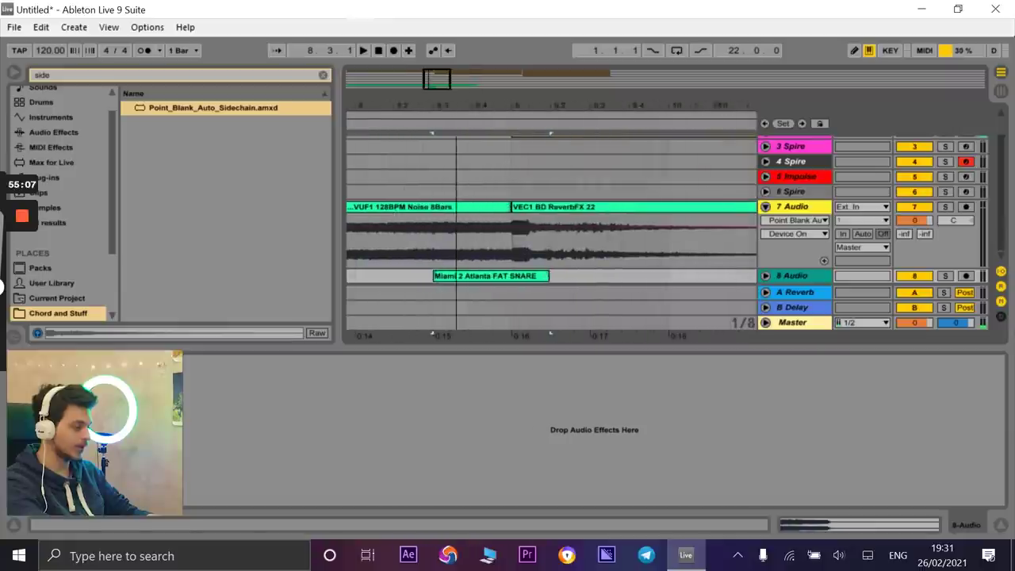
{"action": "left_click_drag", "start_coordinate": [485, 277], "coordinate": [547, 278]}
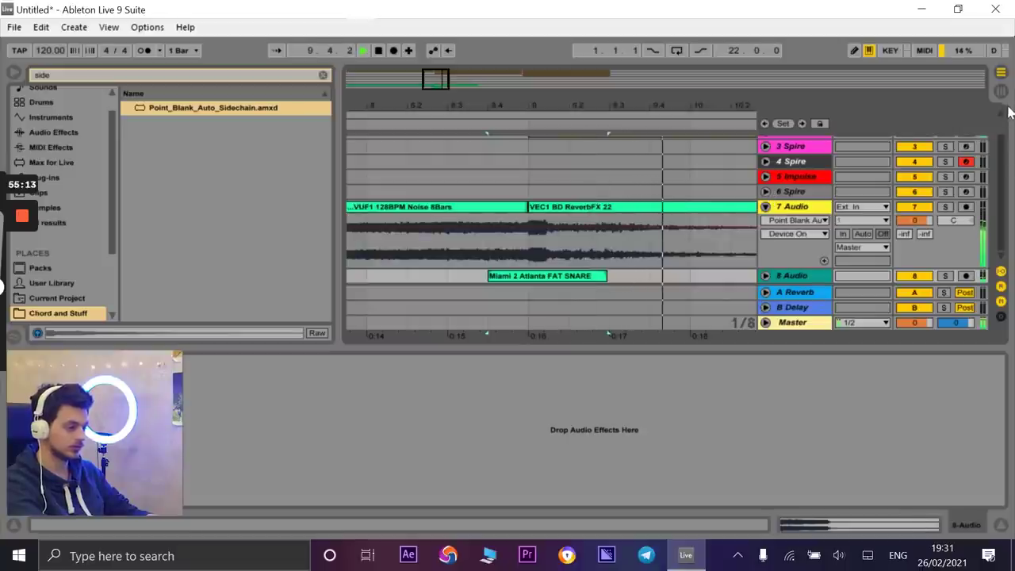
- Copy the VES2 FX Impact 65 clip from Session View to bar 9 of a new audio track below 8 Audio
{"action": "key", "text": "Tab"}
{"action": "left_click", "coordinate": [659, 162]}
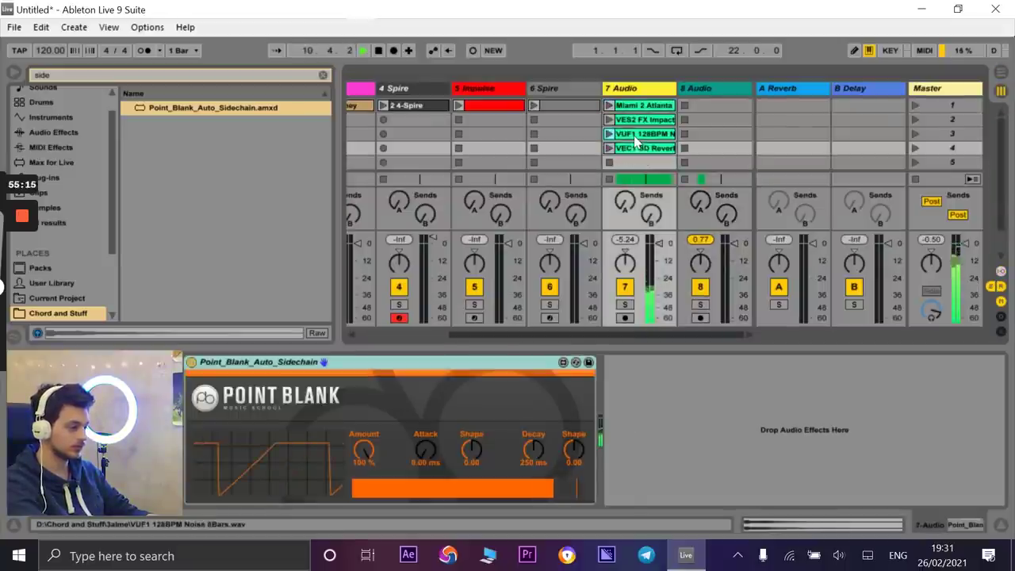
{"action": "left_click", "coordinate": [611, 119]}
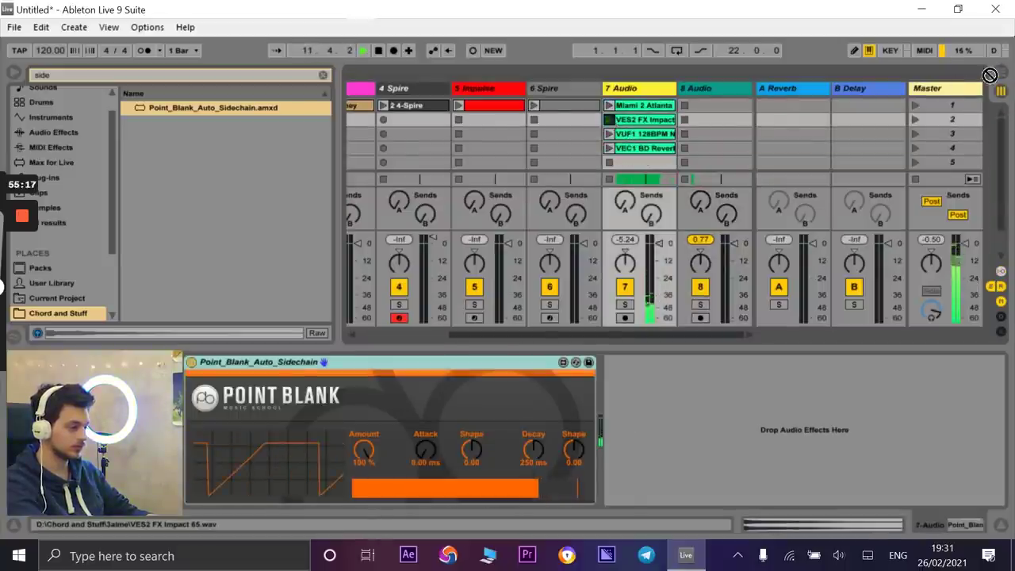
{"action": "key", "text": "Tab"}
{"action": "left_click_drag", "start_coordinate": [966, 63], "coordinate": [629, 276]}
{"action": "left_click_drag", "start_coordinate": [718, 276], "coordinate": [574, 260]}
- Play back the layered effects around bar 9, and replay the arrangement from bar 1
{"action": "key", "text": "space"}
{"action": "key", "text": "space"}
{"action": "key", "text": "space"}
{"action": "left_click", "coordinate": [747, 123]}
{"action": "key", "text": "space"}
{"action": "scroll", "coordinate": [657, 176], "scroll_direction": "up", "scroll_amount": 1}
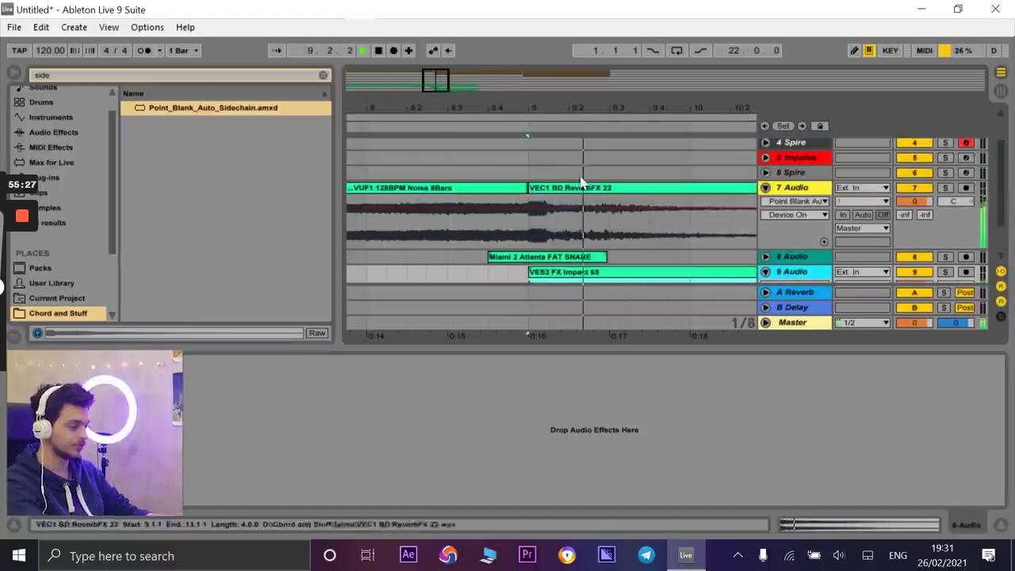
{"action": "left_click_drag", "start_coordinate": [547, 107], "coordinate": [495, 73]}
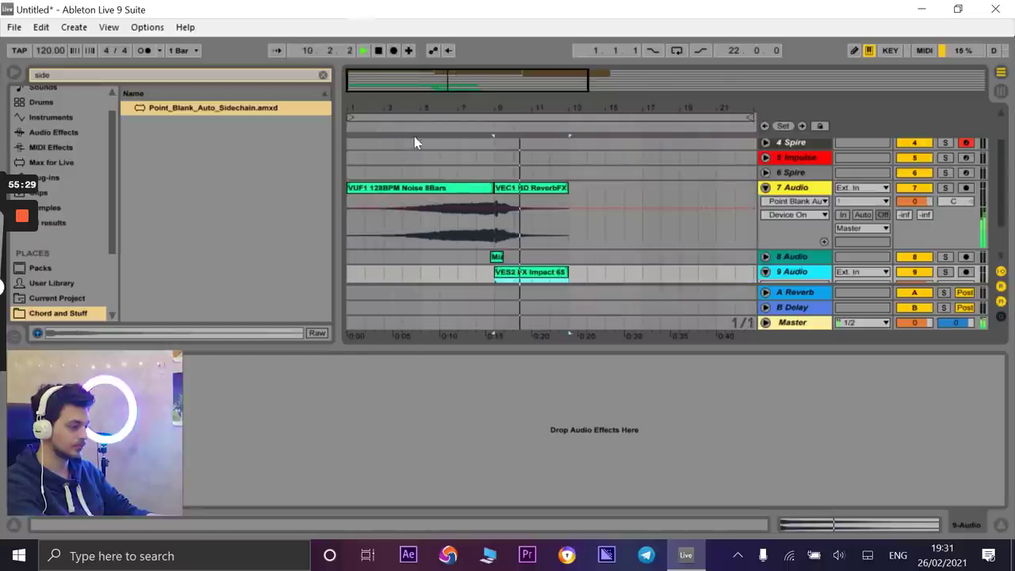
{"action": "double_click", "coordinate": [379, 52]}
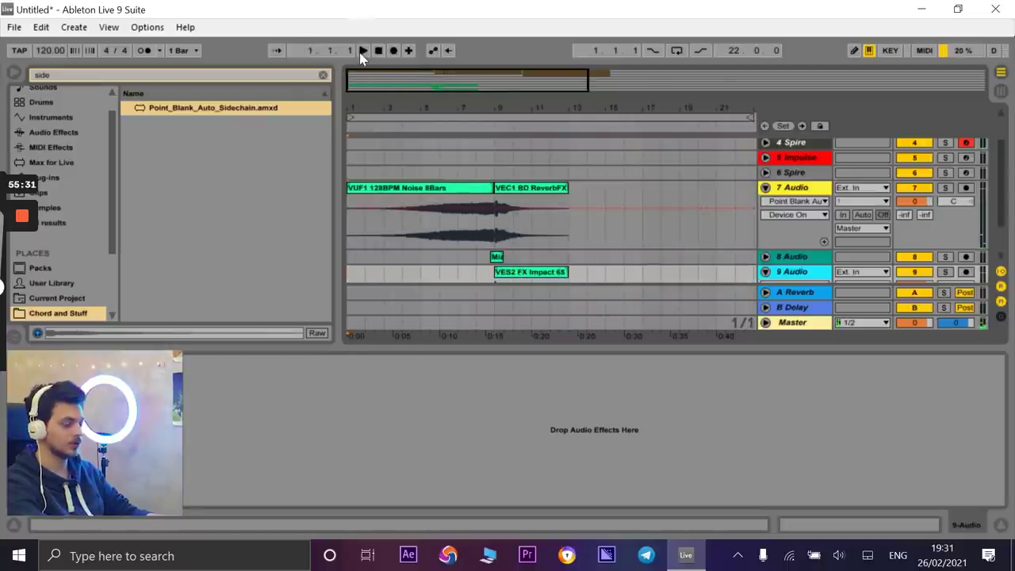
{"action": "left_click", "coordinate": [362, 50]}
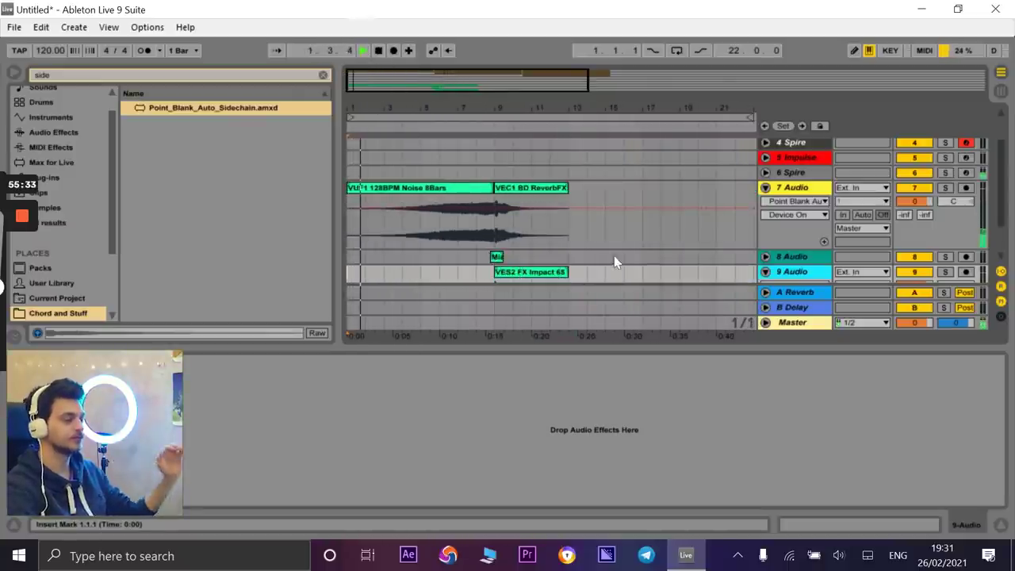
- Automate the 7 Audio track volume to rise under the VUF1 128BPM Noise clip, reaching -4.3 dB at bar 9
{"action": "double_click", "coordinate": [472, 193]}
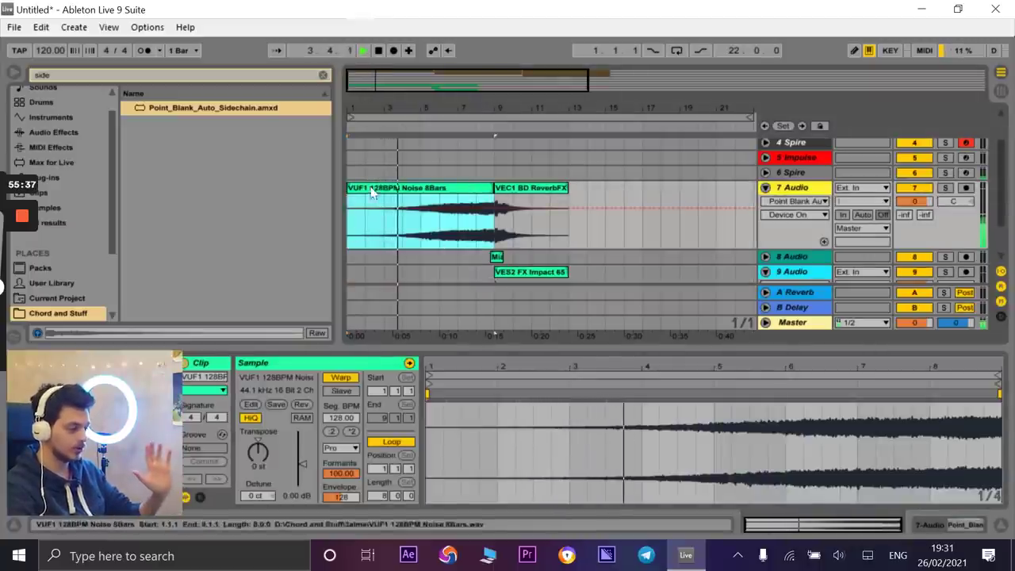
{"action": "left_click", "coordinate": [909, 203]}
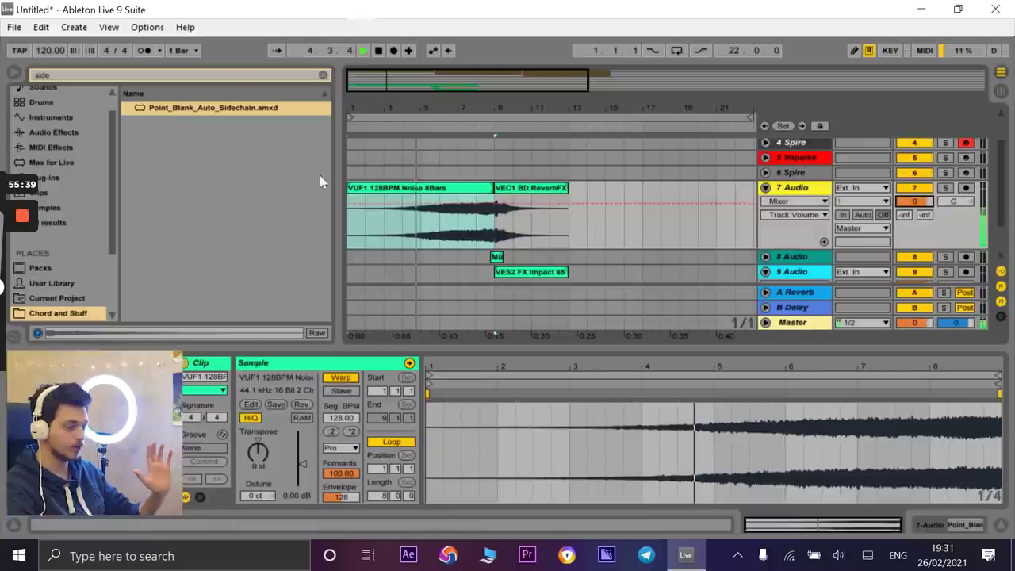
{"action": "left_click", "coordinate": [454, 204]}
{"action": "left_click_drag", "start_coordinate": [365, 203], "coordinate": [357, 249]}
{"action": "left_click_drag", "start_coordinate": [450, 205], "coordinate": [495, 209]}
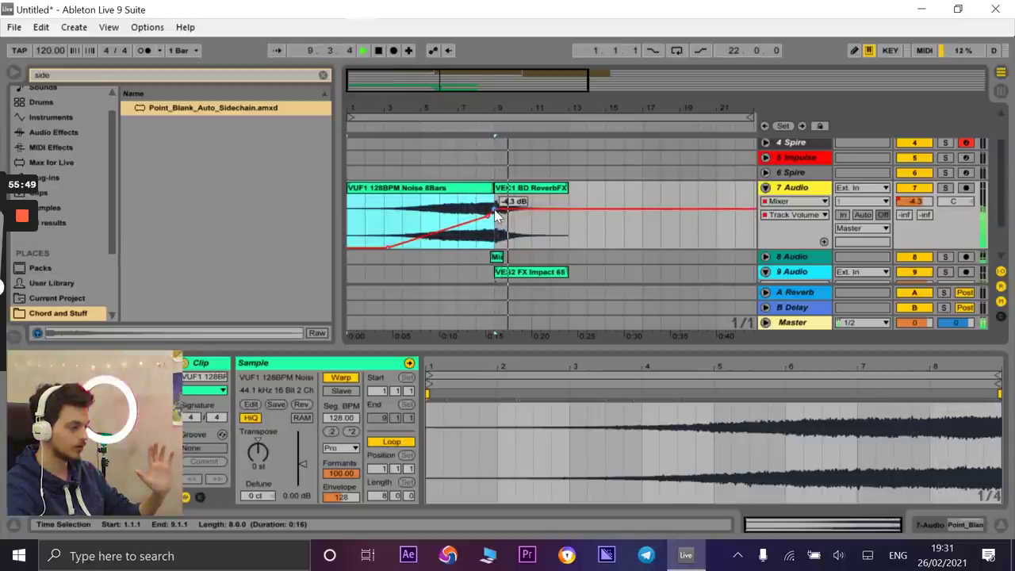
- Fold the 7 Audio and 9 Audio tracks, and listen to the arrangement into bar 17 before stopping playback
{"action": "scroll", "coordinate": [495, 211], "scroll_direction": "up", "scroll_amount": 3}
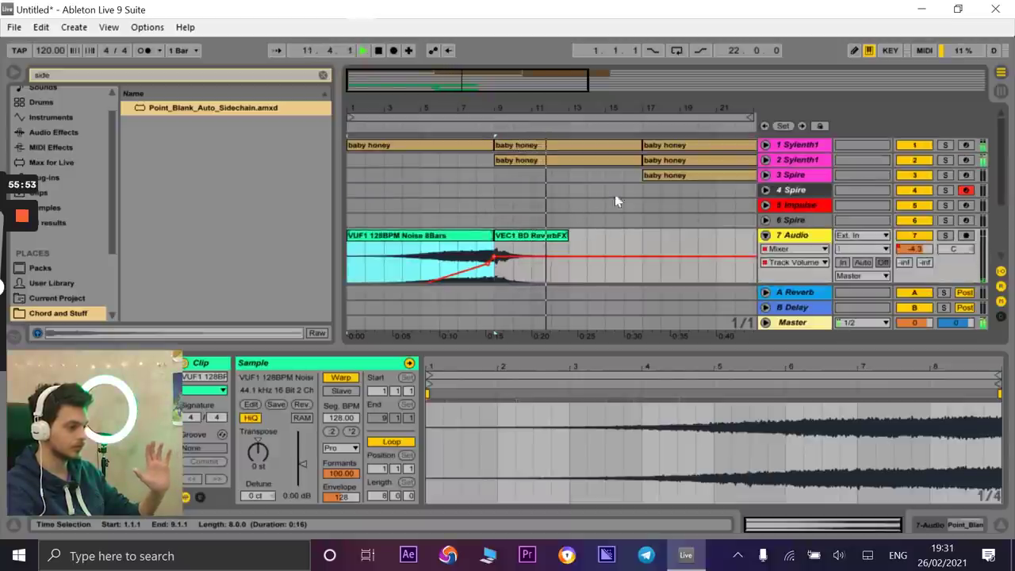
{"action": "scroll", "coordinate": [626, 203], "scroll_direction": "down", "scroll_amount": 5}
{"action": "scroll", "coordinate": [611, 204], "scroll_direction": "up", "scroll_amount": 3}
{"action": "left_click", "coordinate": [766, 189]}
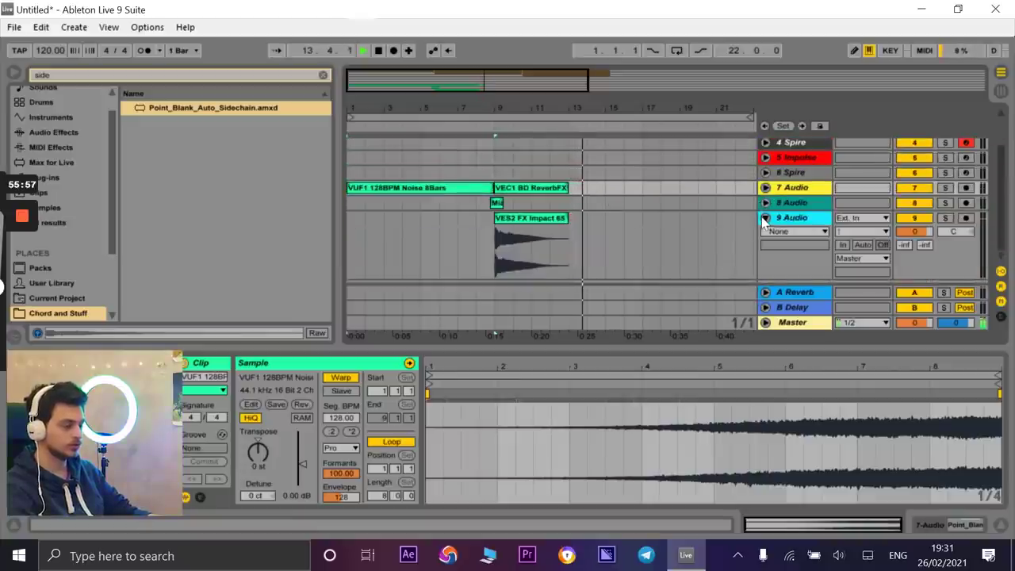
{"action": "scroll", "coordinate": [758, 214], "scroll_direction": "up", "scroll_amount": 3}
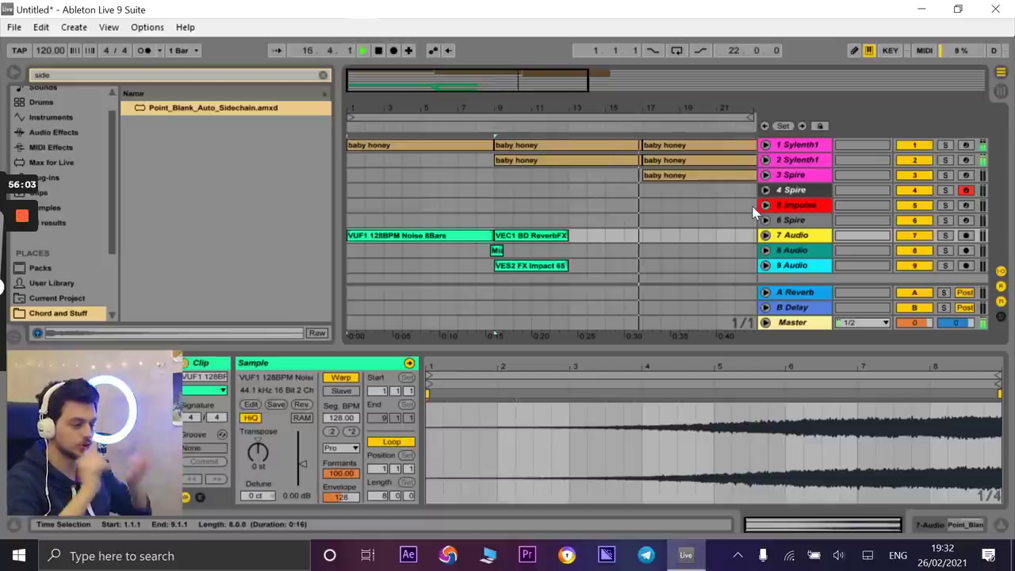
{"action": "key", "text": "space"}
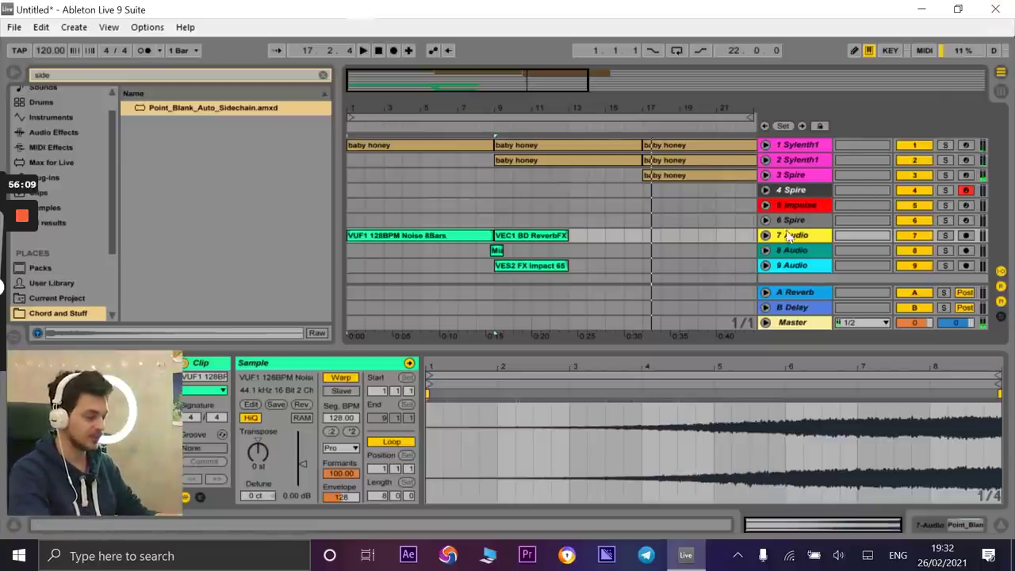
- Copy the 5 Impulse drum clip from Session View to bar 9 of its arrangement lane, extend it to bar 17, and play it
{"action": "left_click", "coordinate": [999, 92]}
{"action": "left_click_drag", "start_coordinate": [500, 108], "coordinate": [661, 208]}
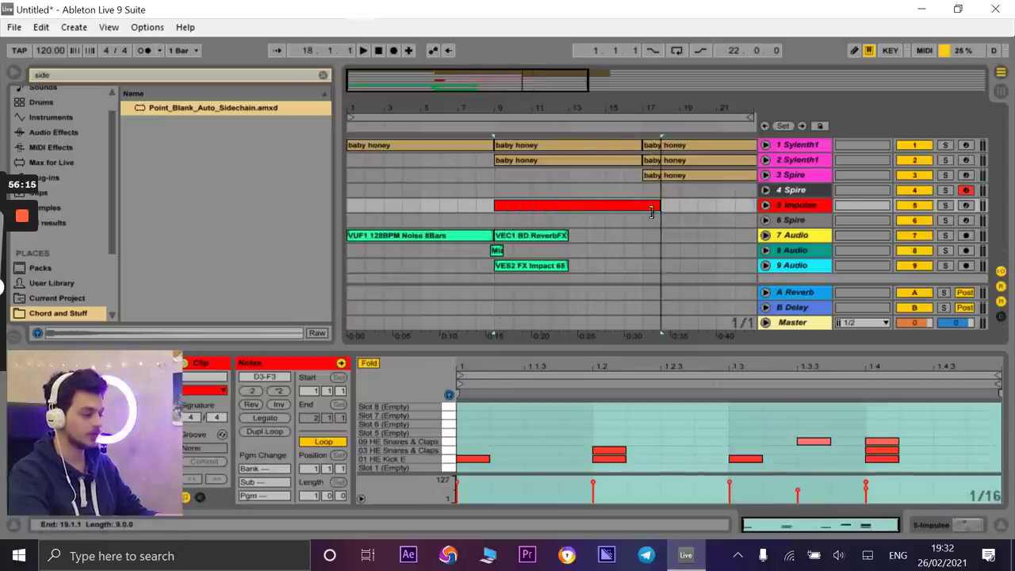
{"action": "left_click", "coordinate": [598, 213]}
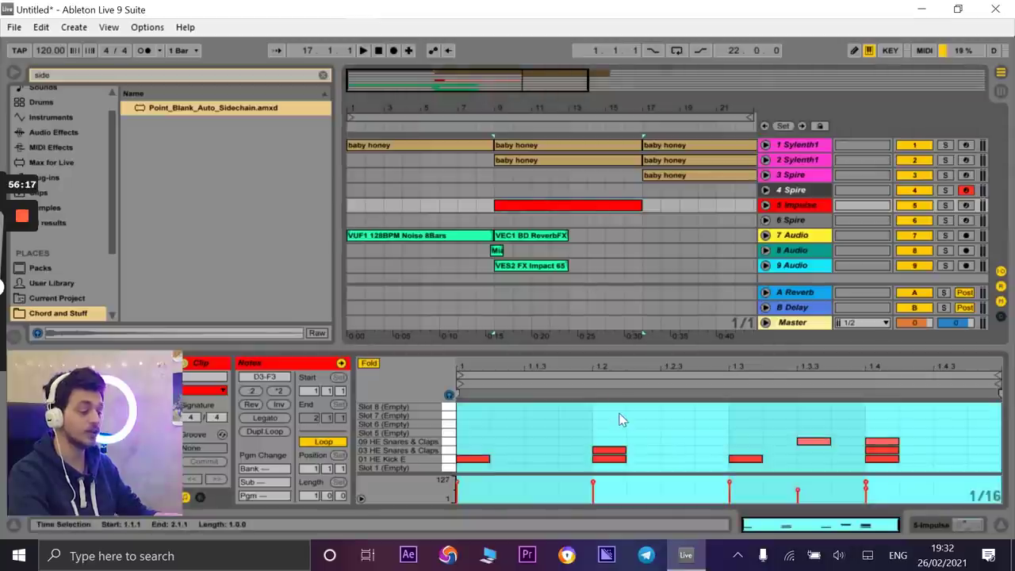
{"action": "key", "text": "space"}
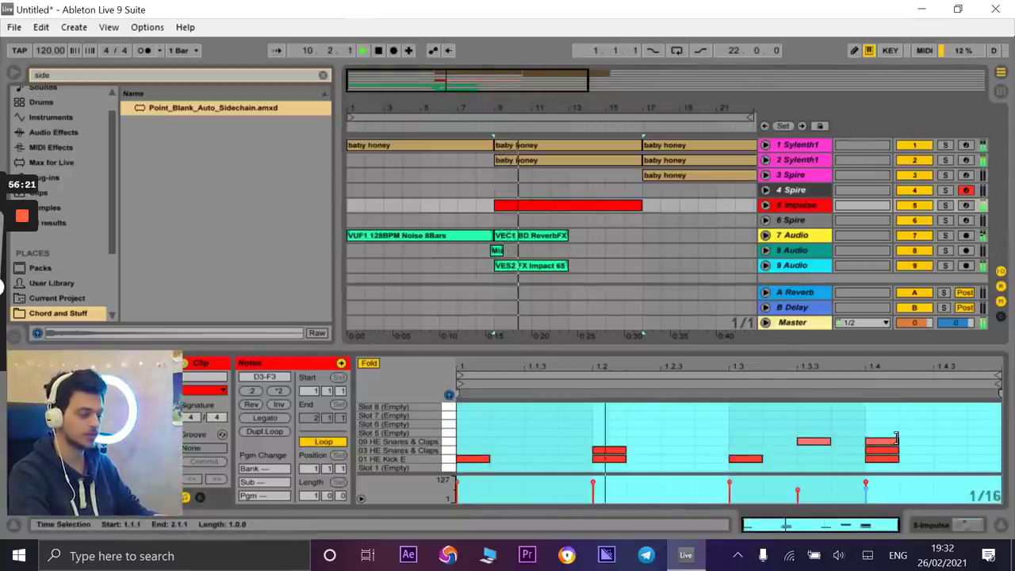
{"action": "key", "text": "space"}
- Shorten the 5 Impulse clip to two bars ending at bar 11, and duplicate it three times up to bar 17
{"action": "left_click", "coordinate": [572, 193]}
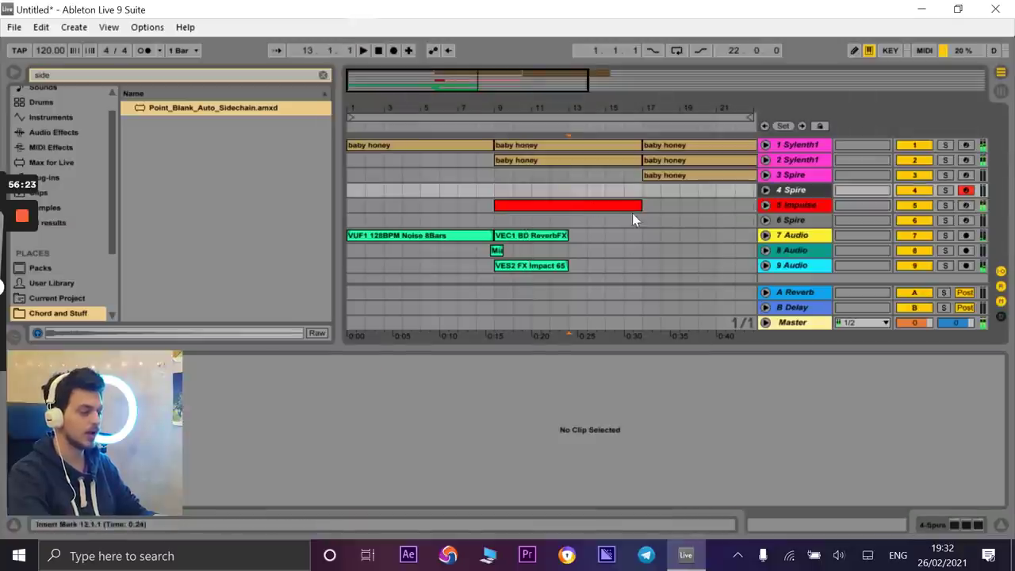
{"action": "left_click_drag", "start_coordinate": [639, 207], "coordinate": [534, 210]}
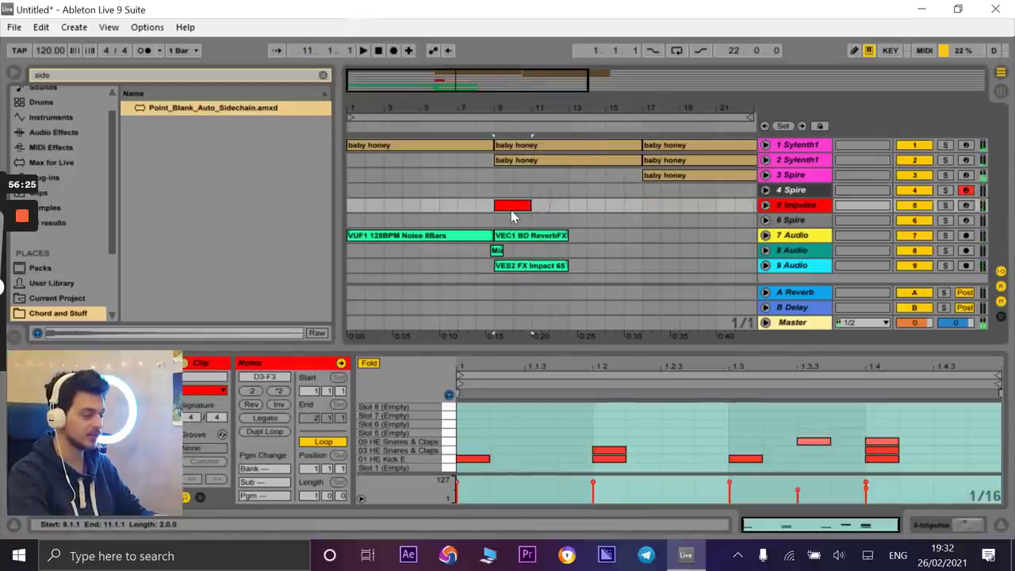
{"action": "key", "text": "ctrl+d"}
{"action": "key", "text": "ctrl+d"}
{"action": "key", "text": "ctrl+d"}
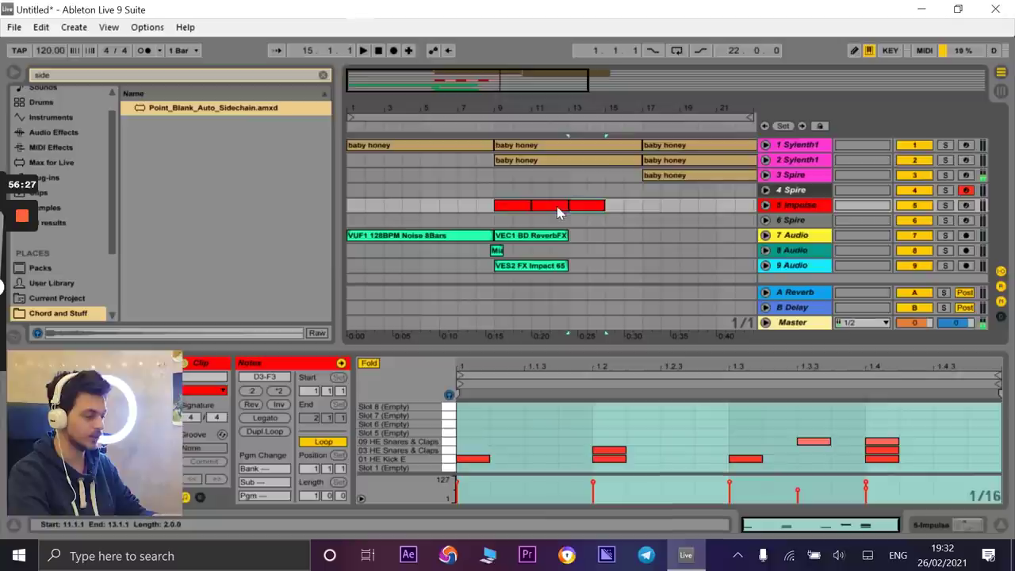
- Add 01 HE Kick E notes at 1.1.3, 1.2.3 and 1.3.3 in the Impulse clip at bar 11, and play it
{"action": "left_click", "coordinate": [539, 458]}
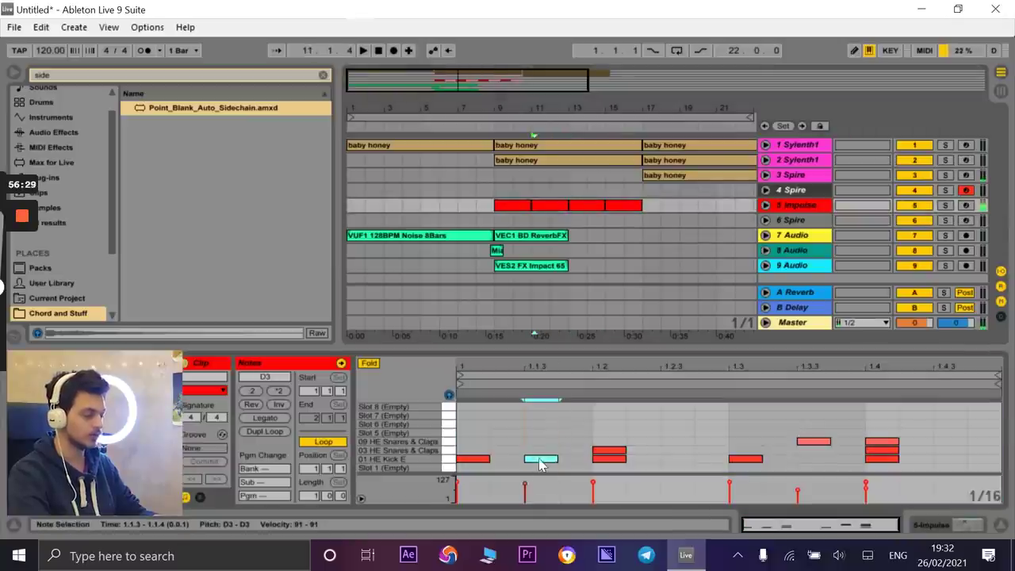
{"action": "left_click", "coordinate": [673, 458]}
{"action": "left_click", "coordinate": [802, 466]}
{"action": "key", "text": "space"}
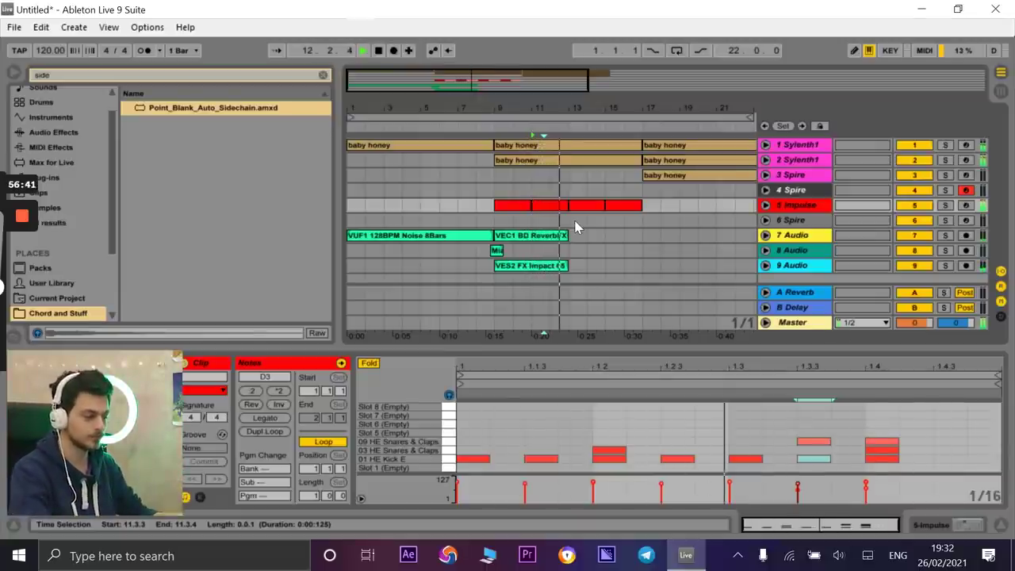
- Delete the 09 HE Snares & Claps note at 1.3.3 in the Impulse clip at bar 11, and try deleting part of the clip at bar 9
{"action": "left_click", "coordinate": [813, 440]}
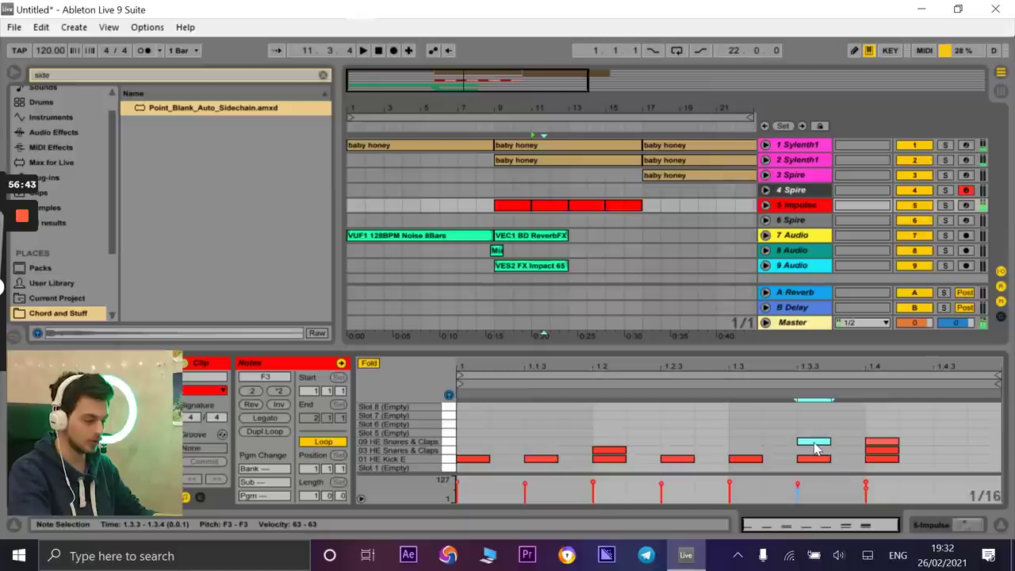
{"action": "key", "text": "Delete"}
{"action": "left_click", "coordinate": [513, 214]}
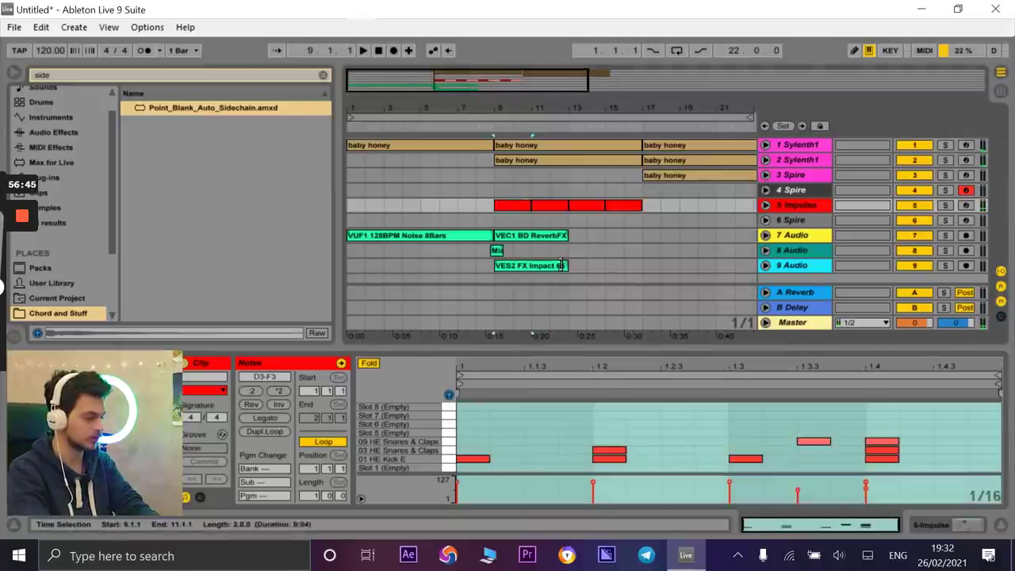
{"action": "key", "text": "Delete"}
{"action": "left_click", "coordinate": [543, 215]}
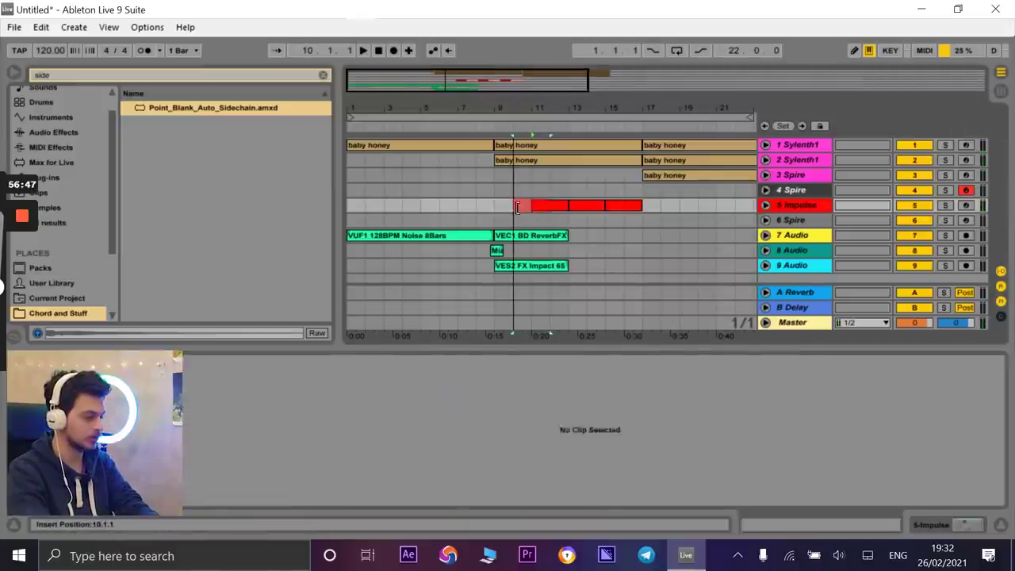
- Delete the 09 HE Snares & Claps note at 1.3.3 in the Impulse clip at bar 9, and extend that clip to bar 13
{"action": "left_click", "coordinate": [541, 459]}
{"action": "key", "text": "Delete"}
{"action": "left_click", "coordinate": [817, 459]}
{"action": "key", "text": "Delete"}
{"action": "left_click_drag", "start_coordinate": [541, 203], "coordinate": [561, 208]}
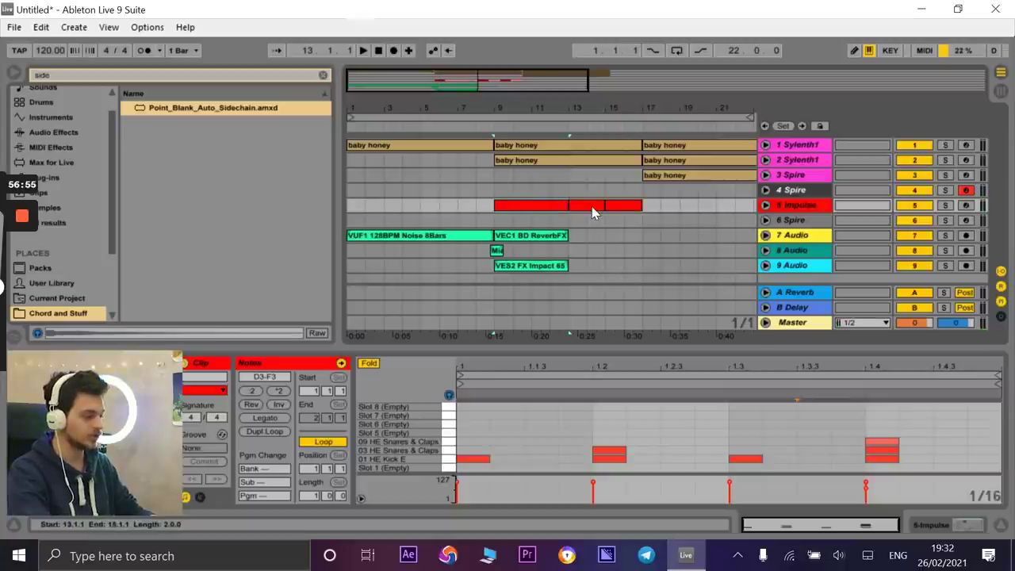
- In the Impulse clip at bar 13, add 01 HE Kick E notes at 1.1.3, 1.2.3 and 1.3.3, remove the snare at 1.3.3, and play it
{"action": "left_click", "coordinate": [590, 206]}
{"action": "left_click_drag", "start_coordinate": [603, 206], "coordinate": [640, 205]}
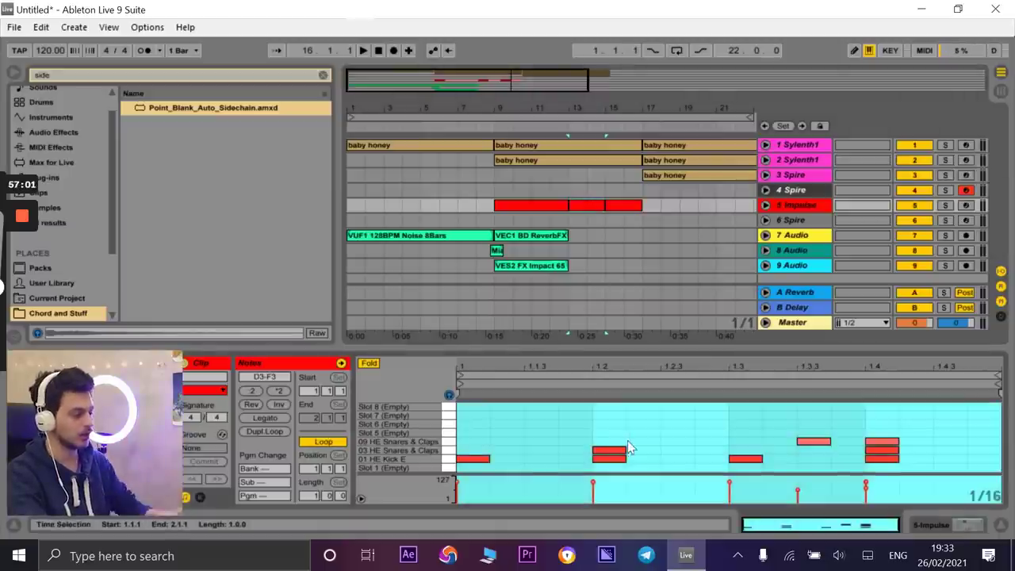
{"action": "left_click", "coordinate": [553, 470]}
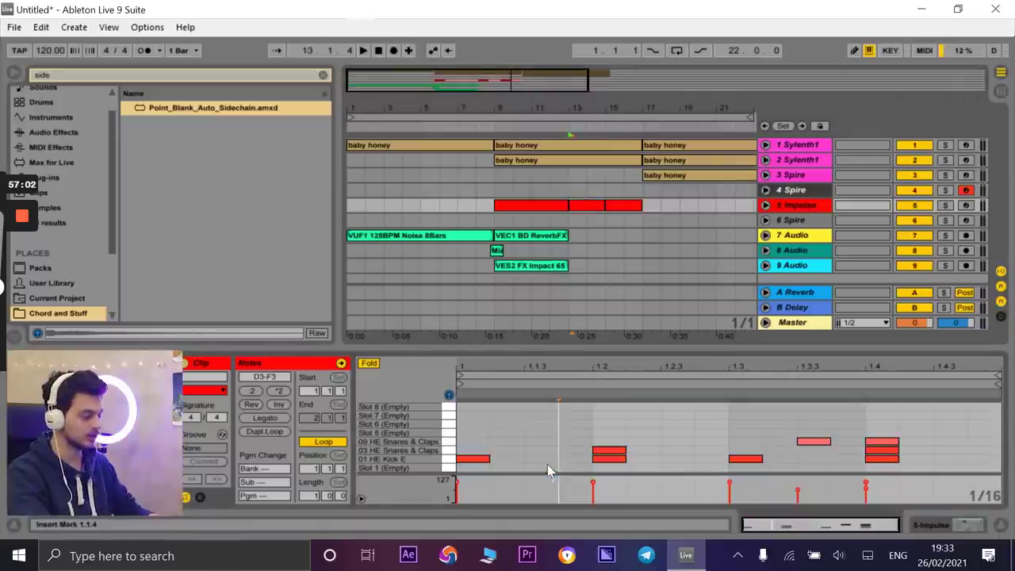
{"action": "double_click", "coordinate": [690, 459]}
{"action": "double_click", "coordinate": [813, 459]}
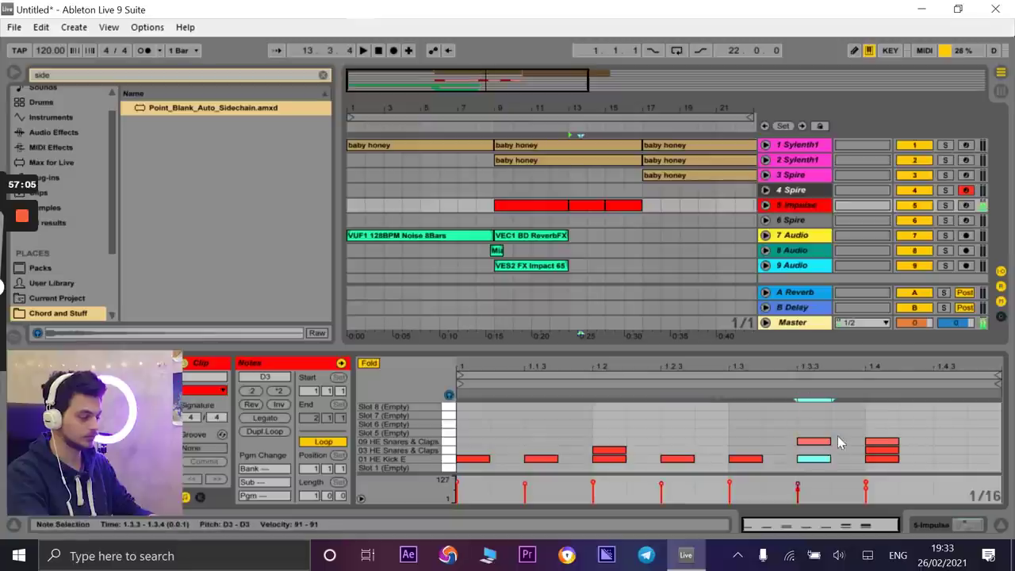
{"action": "double_click", "coordinate": [818, 445]}
{"action": "key", "text": "space"}
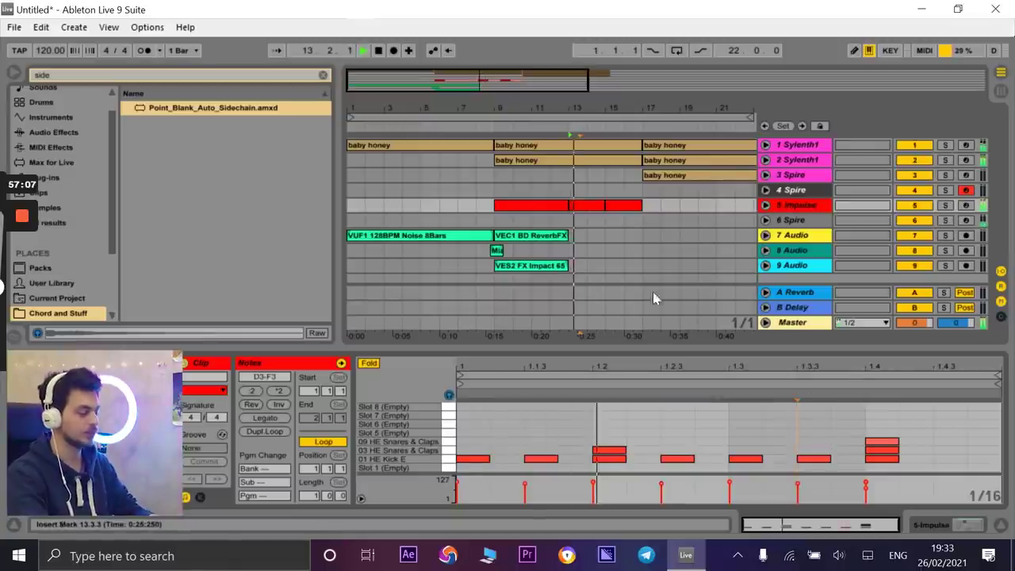
- Add a 01 HE Kick E note at 1.4.3 in the Impulse clip at bar 13, and play it
{"action": "left_click", "coordinate": [619, 204]}
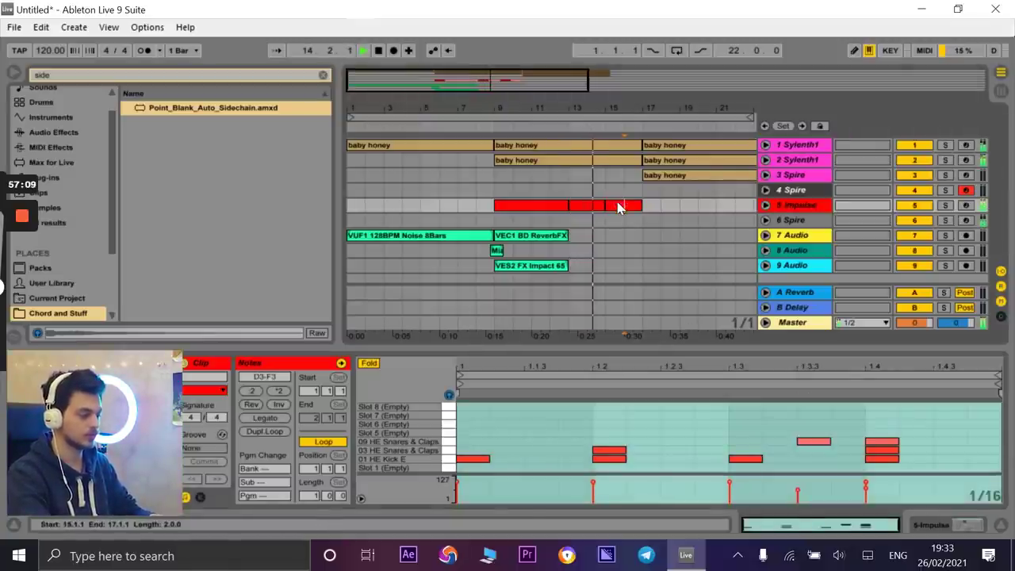
{"action": "left_click", "coordinate": [598, 205]}
{"action": "double_click", "coordinate": [950, 458]}
{"action": "key", "text": "space"}
{"action": "left_click", "coordinate": [561, 122]}
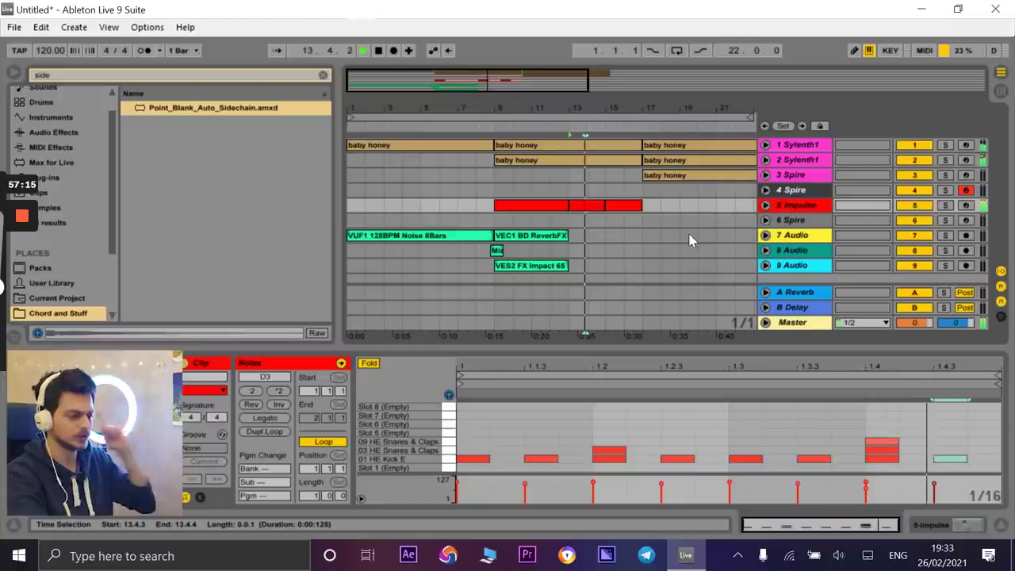
- Add consecutive 01 HE Kick E sixteenth notes from 1.1.2 through 1.3.2 in the Impulse clip at bar 15
{"action": "left_click", "coordinate": [616, 208]}
{"action": "key", "text": "space"}
{"action": "left_click", "coordinate": [525, 465]}
{"action": "double_click", "coordinate": [518, 460]}
{"action": "key", "text": "Right"}
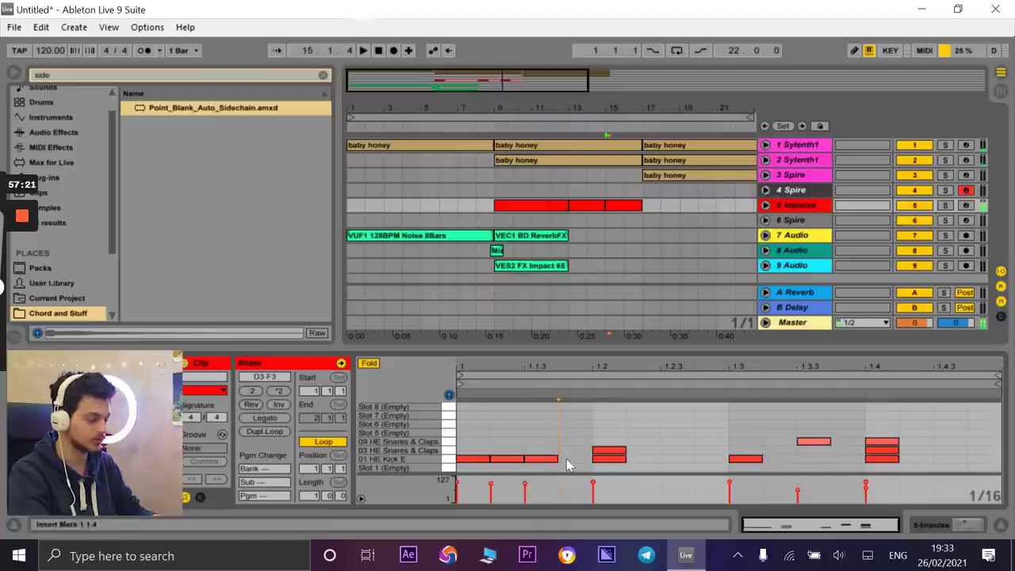
{"action": "double_click", "coordinate": [646, 461]}
{"action": "double_click", "coordinate": [681, 461]}
{"action": "double_click", "coordinate": [772, 459]}
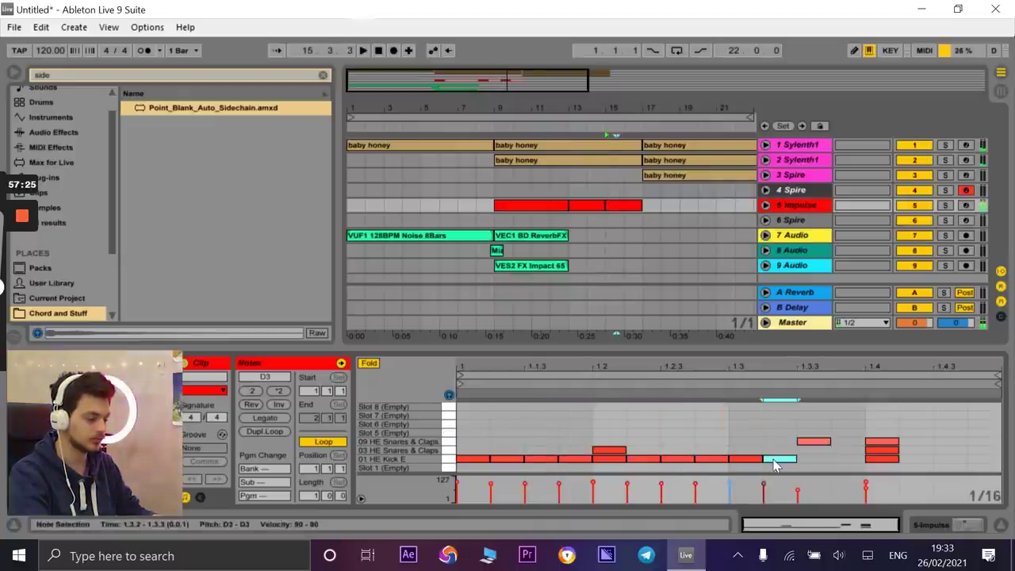
- Draw 01 HE Kick E sixteenth notes across the remaining gaps from 1.3.3 to the end of the bar, and play the clip
{"action": "key", "text": "b"}
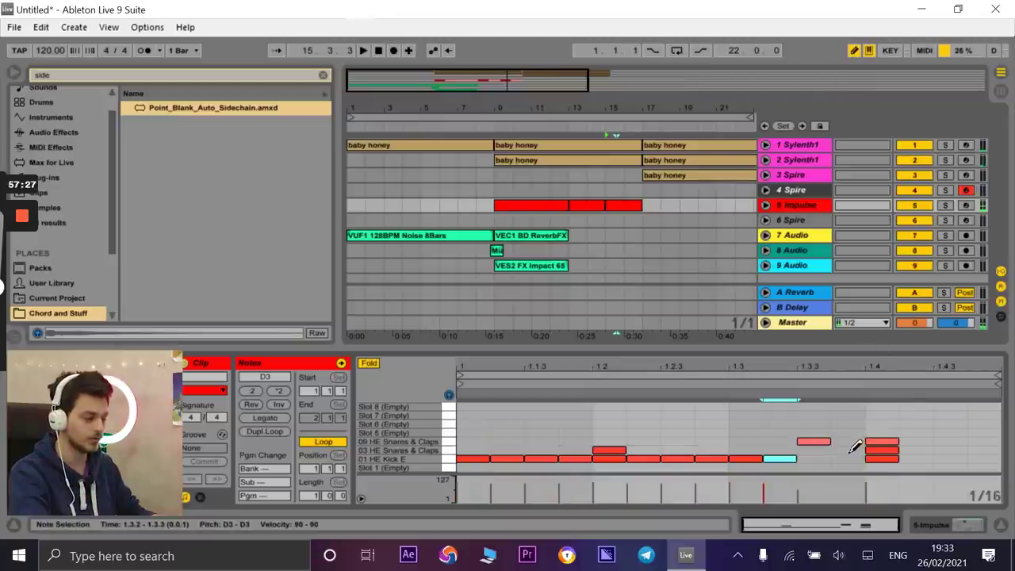
{"action": "left_click_drag", "start_coordinate": [852, 459], "coordinate": [821, 458]}
{"action": "left_click_drag", "start_coordinate": [918, 458], "coordinate": [995, 458]}
{"action": "key", "text": "space"}
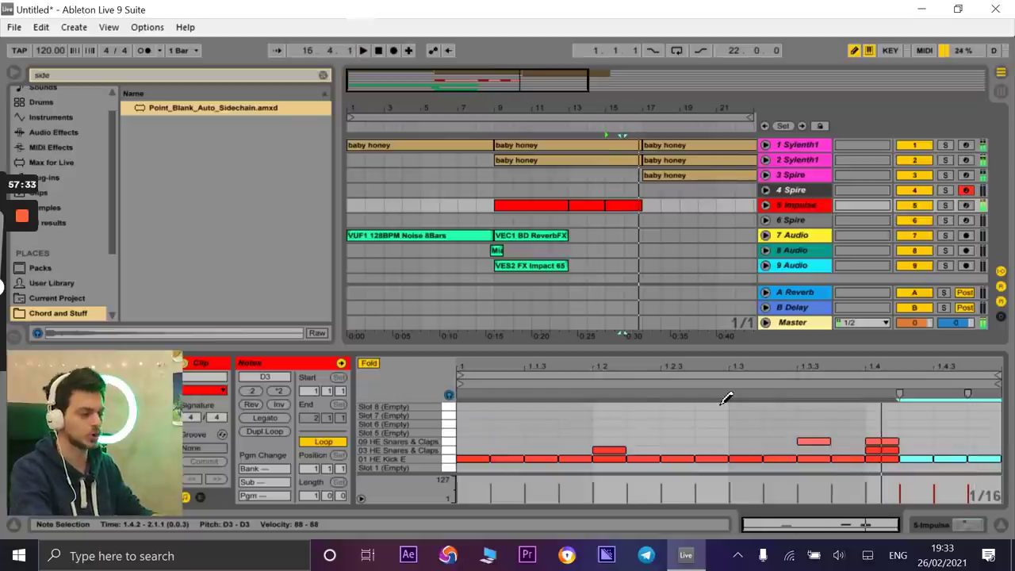
- Shorten the Impulse clip at bar 15 to end at 16.3.1, and copy the Miami 2 Atlanta FAT SNARE clip to 16.4.1 on 8 Audio
{"action": "left_click_drag", "start_coordinate": [630, 103], "coordinate": [631, 182]}
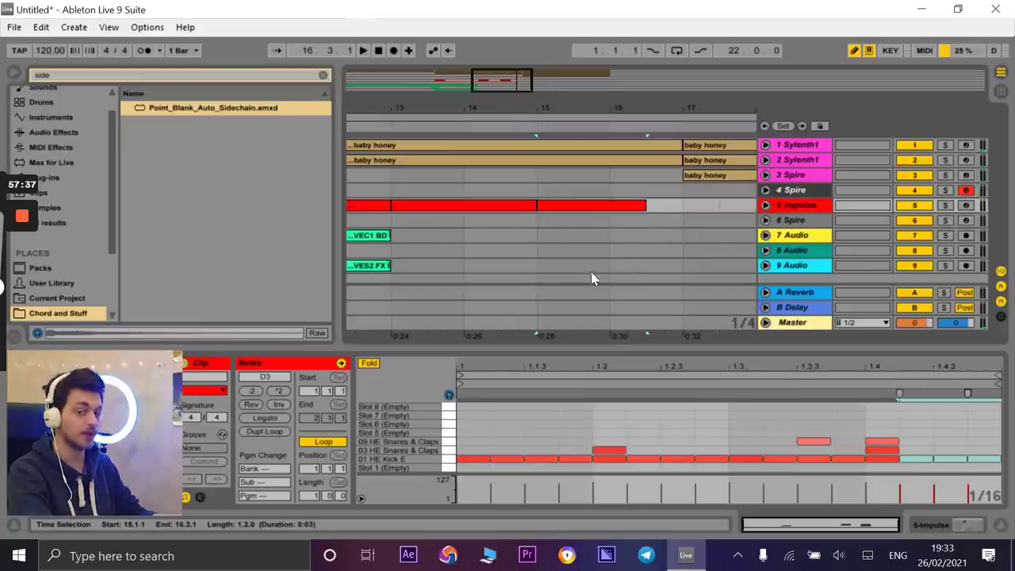
{"action": "key", "text": "minus"}
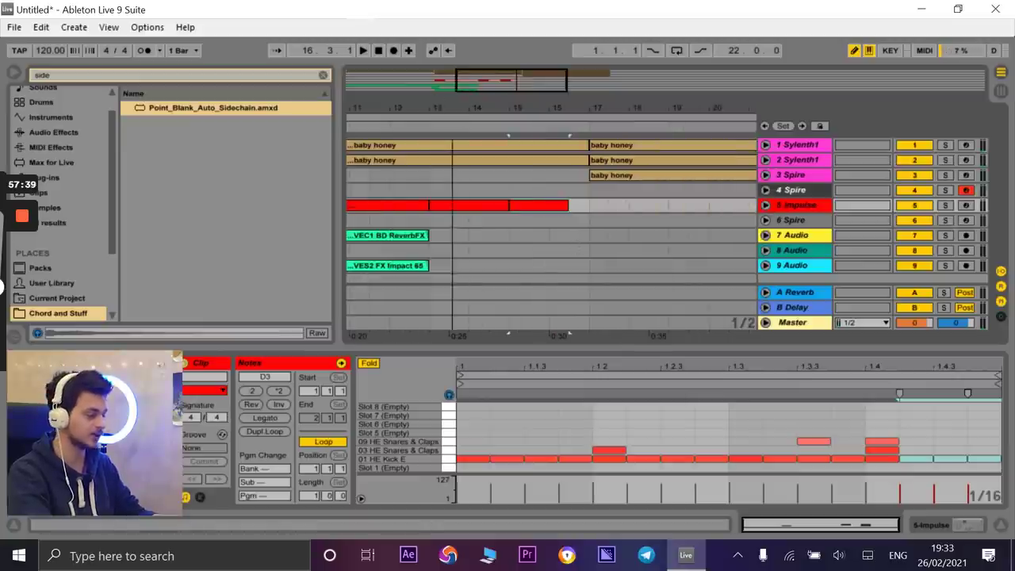
{"action": "left_click", "coordinate": [390, 267]}
{"action": "left_click_drag", "start_coordinate": [428, 108], "coordinate": [517, 80]}
{"action": "left_click_drag", "start_coordinate": [406, 251], "coordinate": [634, 254]}
{"action": "left_click_drag", "start_coordinate": [635, 101], "coordinate": [632, 252]}
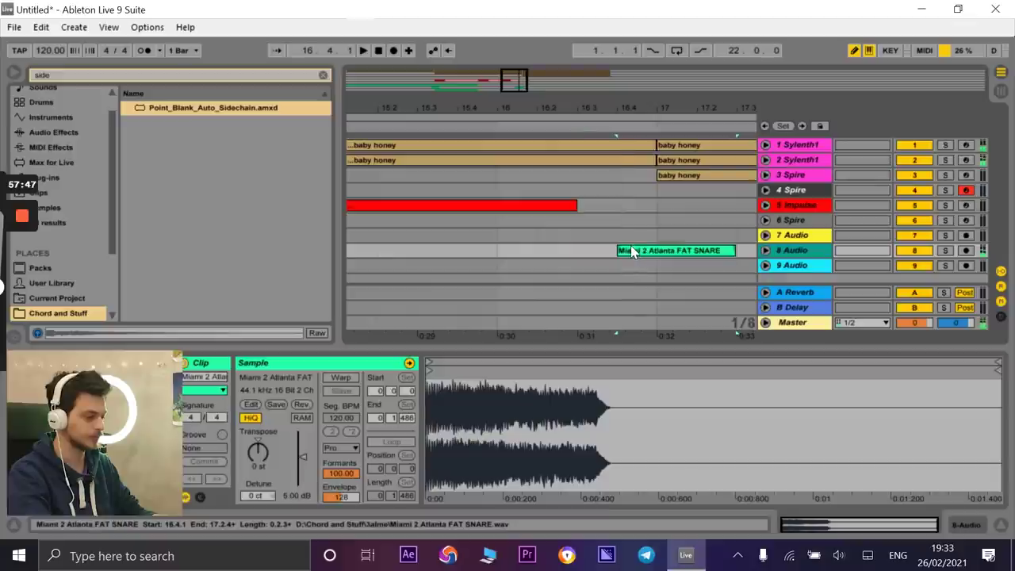
- Extend the Impulse clip at bar 15 to end at 16.4.1, and play the transition into bar 17
{"action": "left_click_drag", "start_coordinate": [575, 207], "coordinate": [616, 208]}
{"action": "key", "text": "space"}
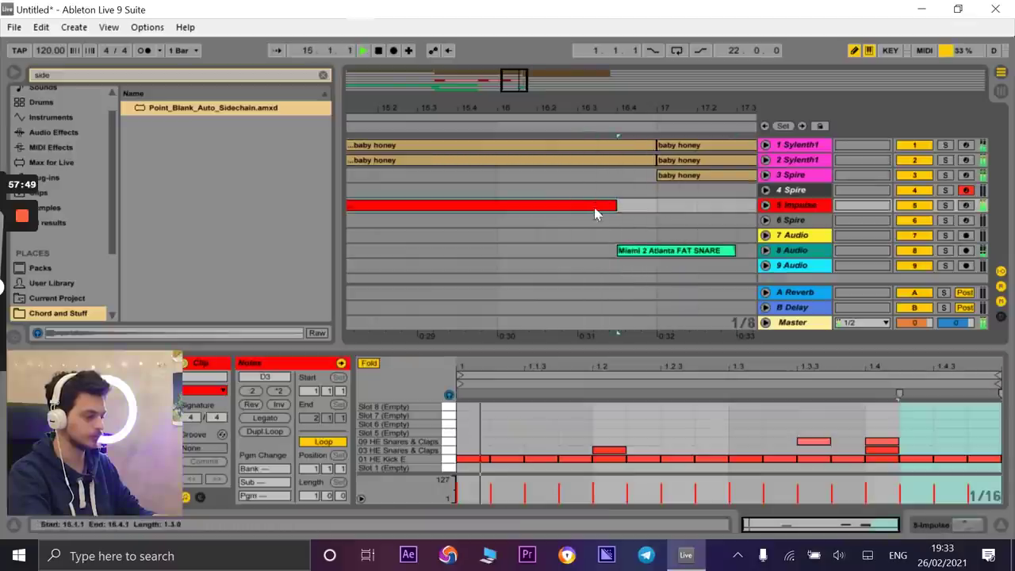
{"action": "scroll", "coordinate": [596, 213], "scroll_direction": "down", "scroll_amount": 3}
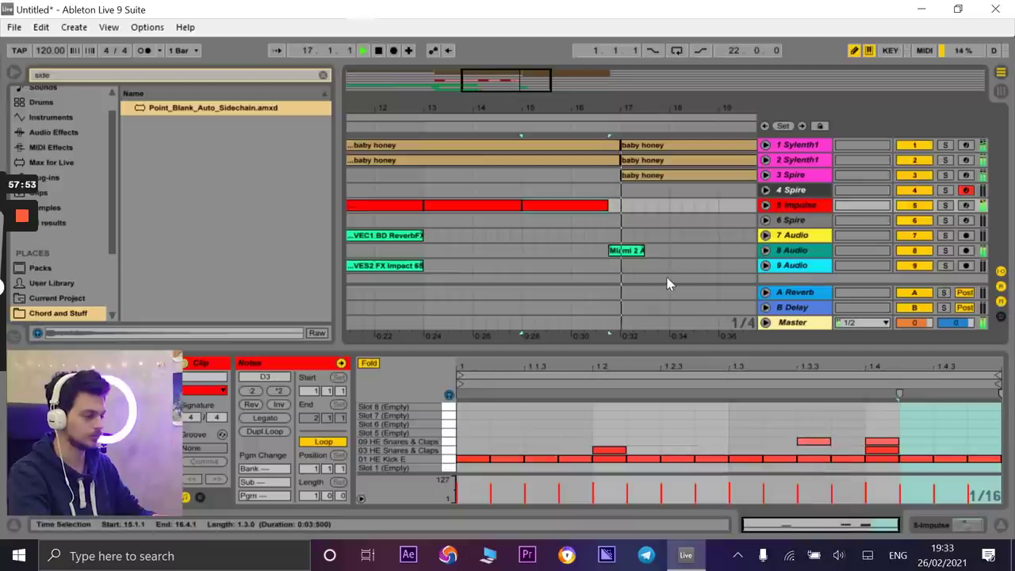
{"action": "scroll", "coordinate": [560, 117], "scroll_direction": "down", "scroll_amount": 3}
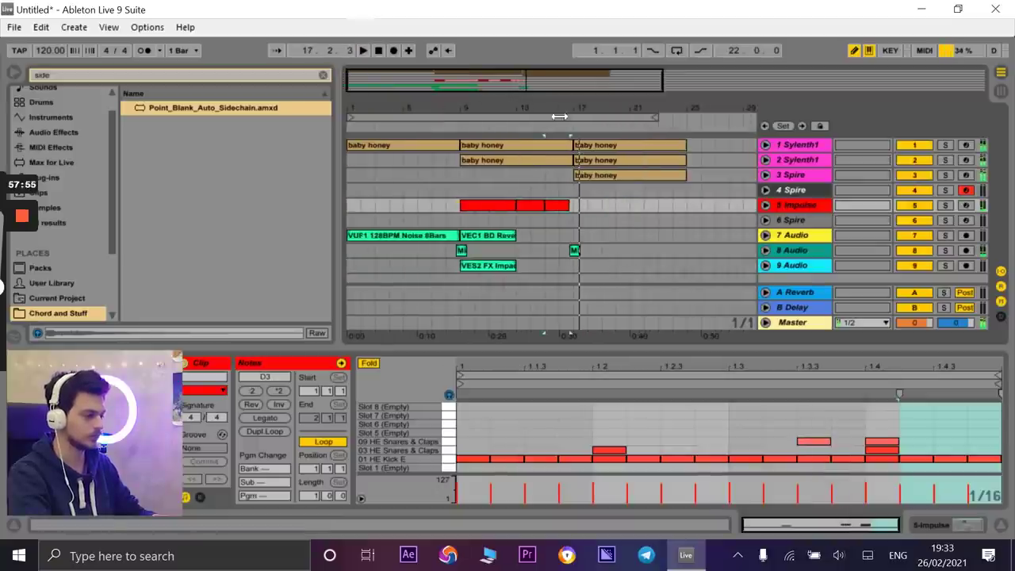
- Copy the four-bar Impulse clip from bar 9 to bar 17, and play it with a 09 HE Snares & Claps note added at 1.3.3
{"action": "left_click", "coordinate": [475, 203]}
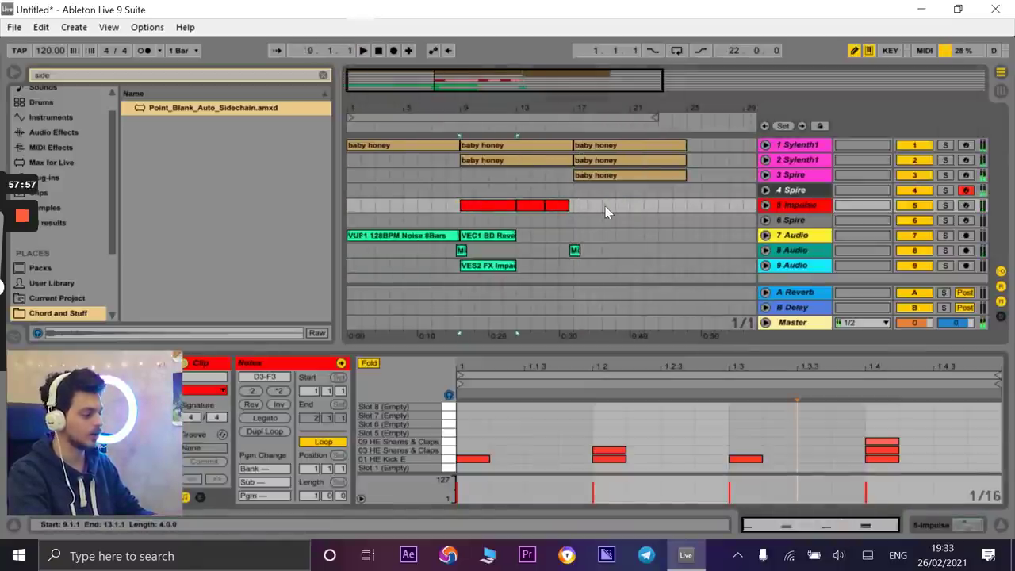
{"action": "left_click_drag", "start_coordinate": [492, 209], "coordinate": [607, 205]}
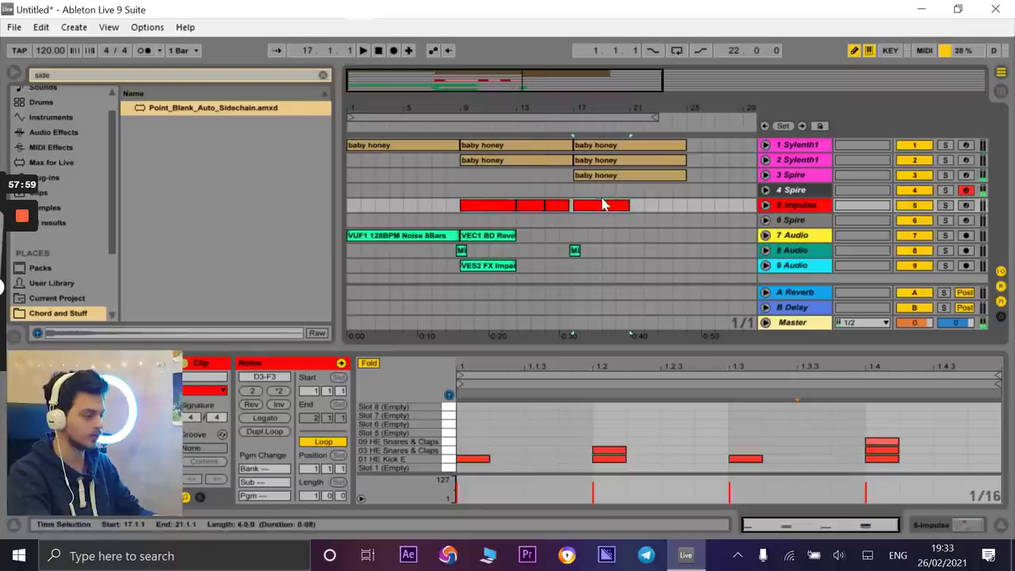
{"action": "left_click", "coordinate": [825, 442]}
{"action": "key", "text": "space"}
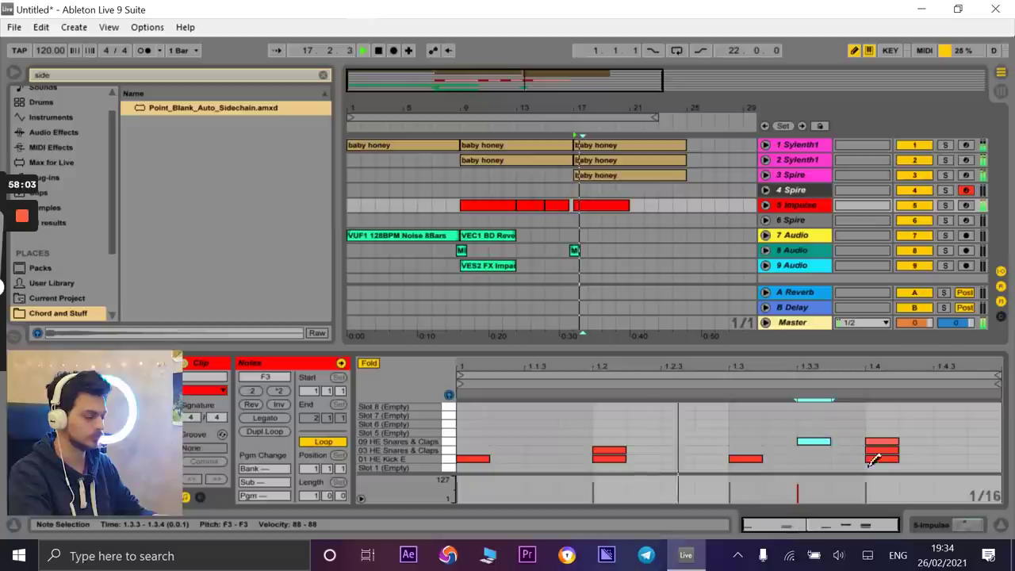
- Try the 09 HE Snares & Claps note at 1.3.2 and 1.3.4 during playback, and put it back at 1.3.3
{"action": "left_click", "coordinate": [826, 442]}
{"action": "left_click", "coordinate": [784, 442]}
{"action": "left_click", "coordinate": [789, 441]}
{"action": "left_click", "coordinate": [839, 441]}
{"action": "left_click", "coordinate": [840, 441]}
{"action": "left_click", "coordinate": [796, 441]}
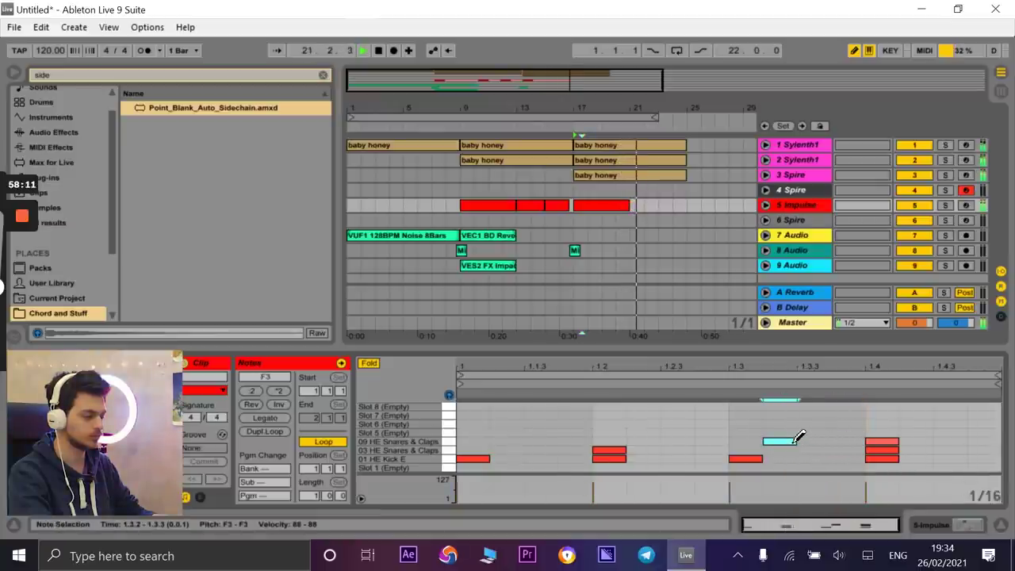
{"action": "left_click", "coordinate": [793, 441]}
{"action": "left_click", "coordinate": [813, 441]}
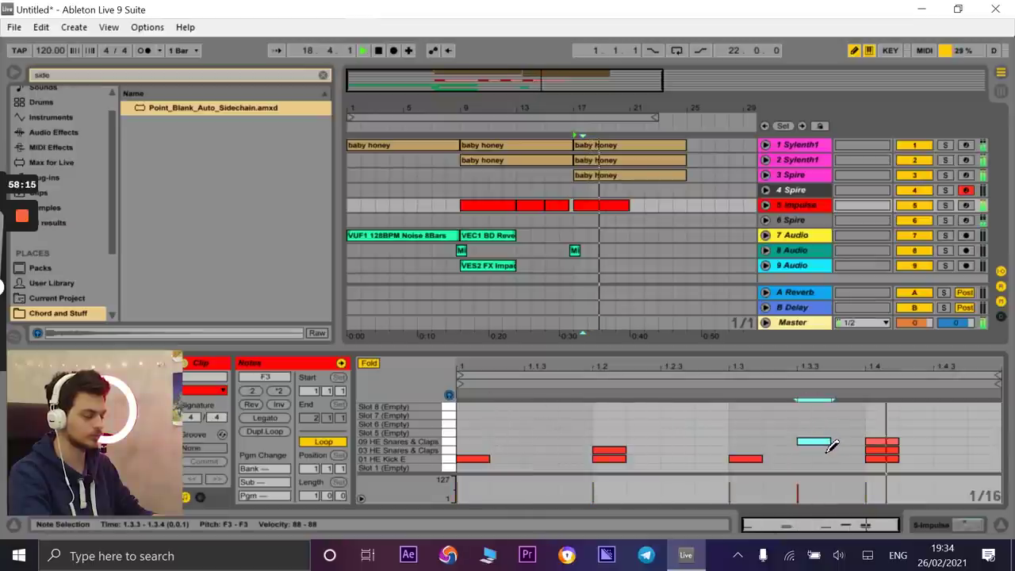
- Extend the Impulse clip at bar 17 to bar 25, and stop playback with the position returned to 1.1.1
{"action": "left_click_drag", "start_coordinate": [625, 205], "coordinate": [687, 204]}
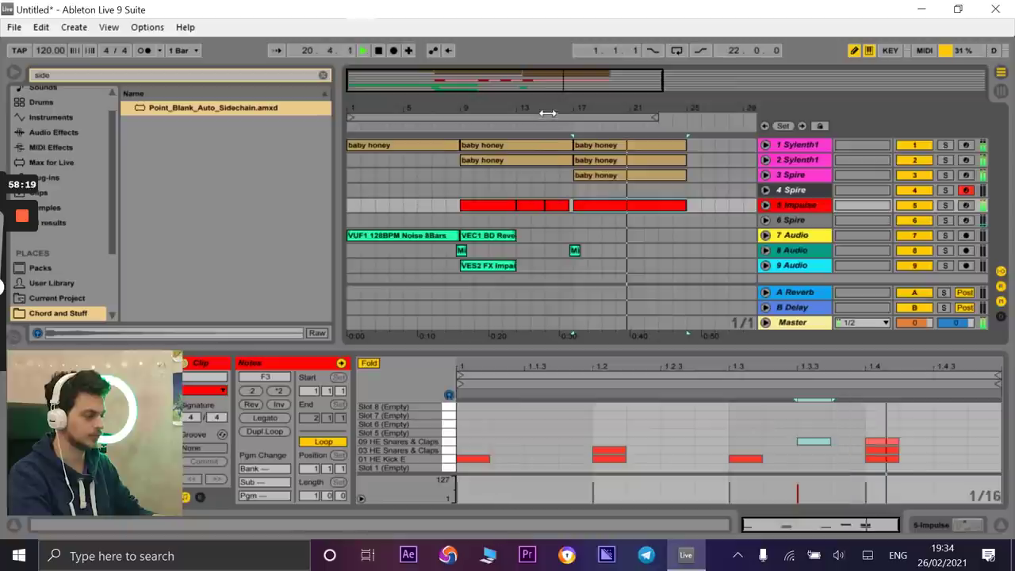
{"action": "key", "text": "minus"}
{"action": "key", "text": "space"}
{"action": "left_click", "coordinate": [379, 51]}
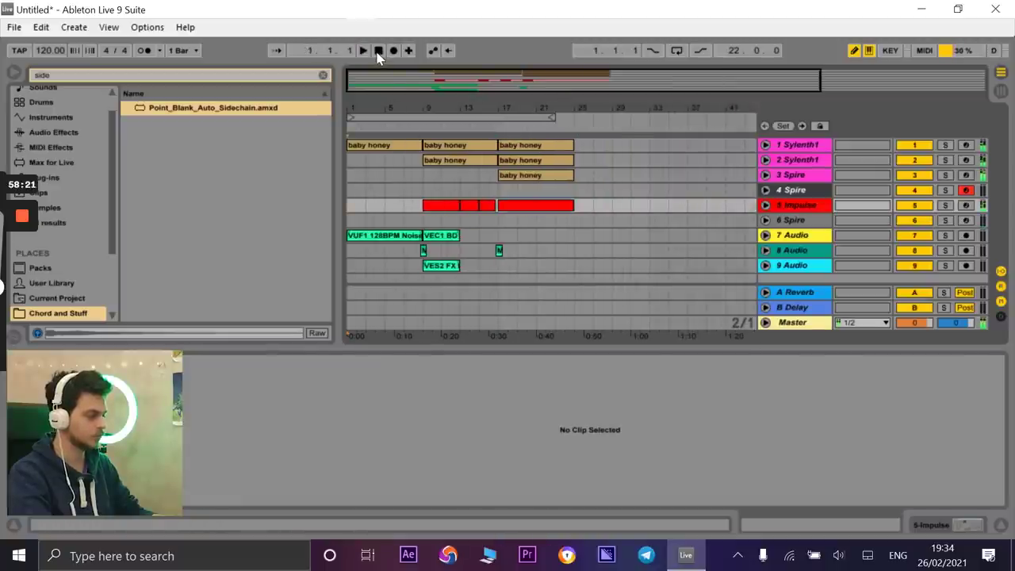
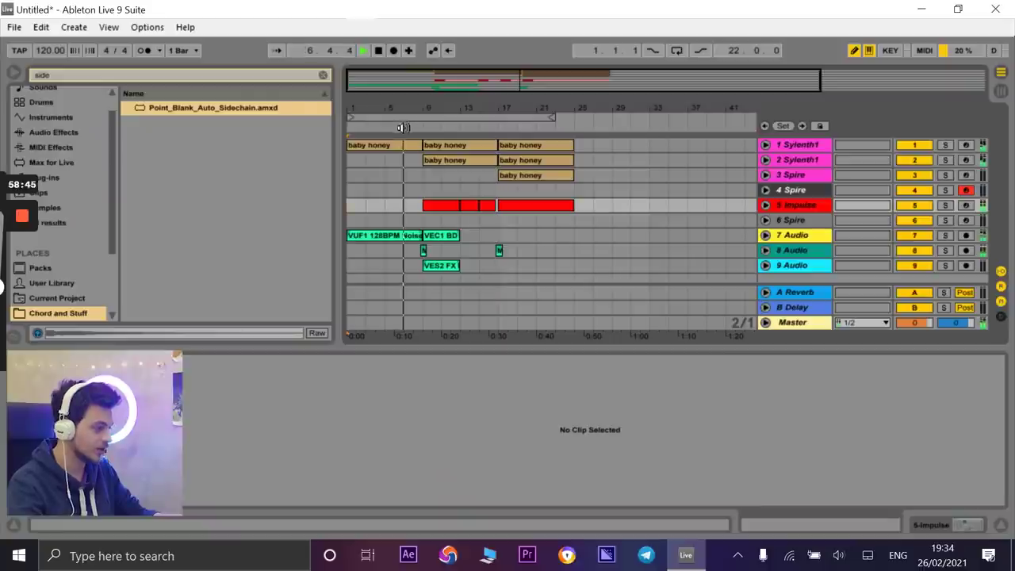
- Search all browser results for "cur", choose the second Curved.adv preset, and show the 5 Impulse device chain
{"action": "left_click", "coordinate": [254, 79]}
{"action": "type", "text": "cur"}
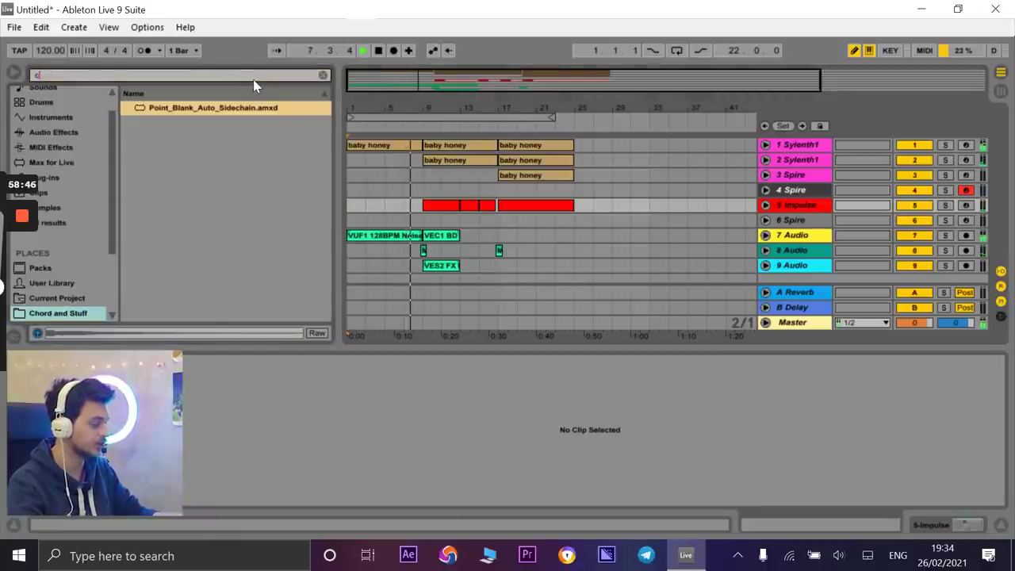
{"action": "left_click", "coordinate": [62, 222]}
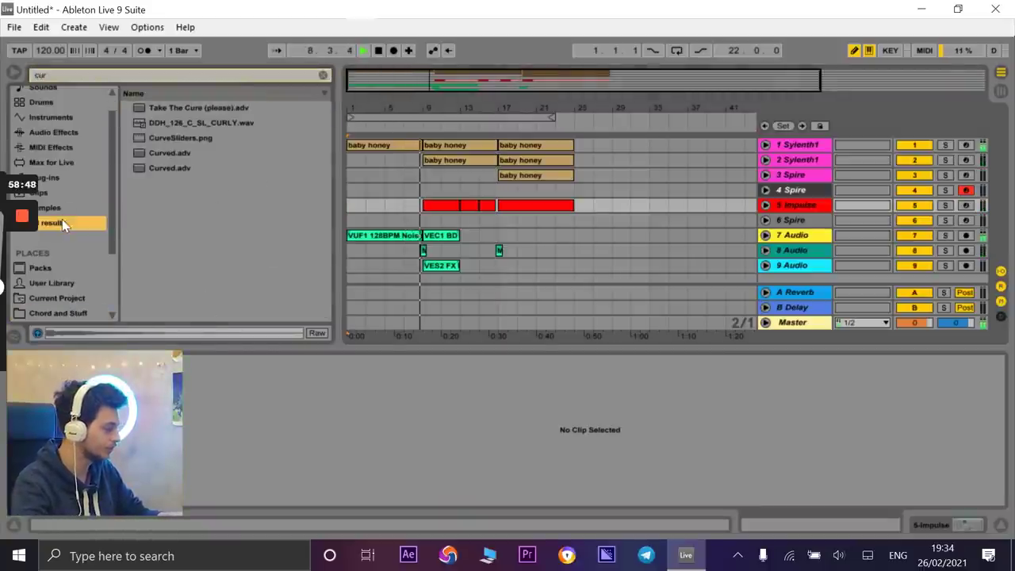
{"action": "left_click", "coordinate": [160, 169]}
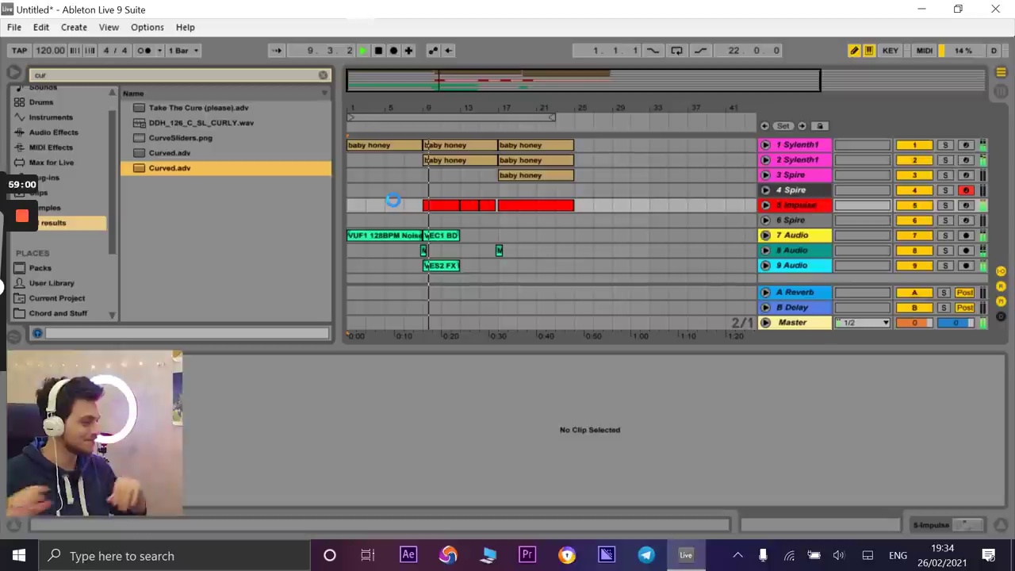
{"action": "key", "text": "shift+Tab"}
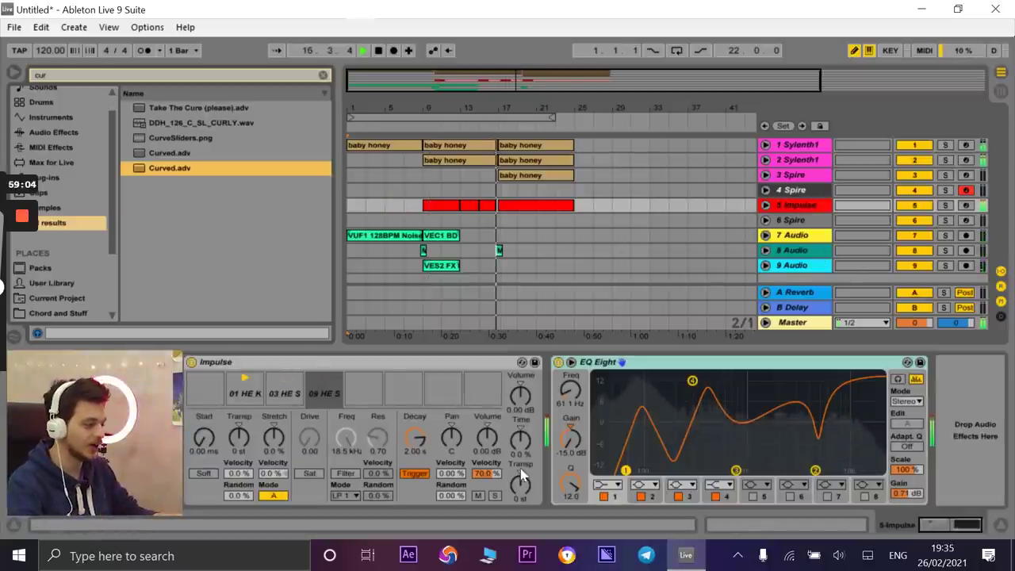
- Stop playback, unfold the 5 Impulse track, and set EQ Eight's band 1 frequency to 111 Hz
{"action": "key", "text": "space"}
{"action": "scroll", "coordinate": [568, 390], "scroll_direction": "down", "scroll_amount": 3}
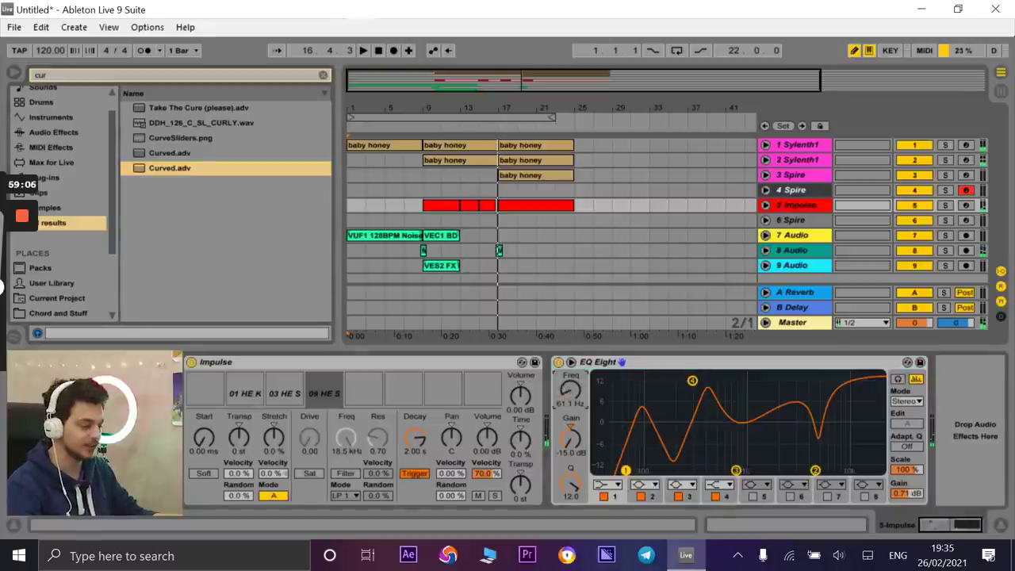
{"action": "left_click", "coordinate": [766, 205]}
{"action": "left_click_drag", "start_coordinate": [570, 391], "coordinate": [569, 366]}
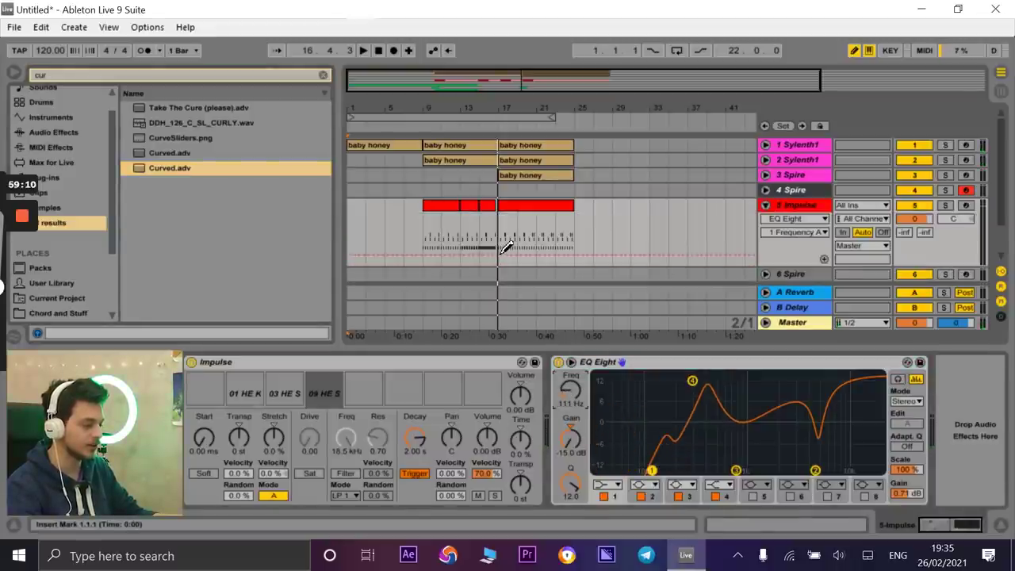
- Automate EQ Eight's 1 Frequency A on 5 Impulse with a ramp rising from bar 9 to about bar 21, and play from bar 9
{"action": "left_click", "coordinate": [547, 254]}
{"action": "left_click_drag", "start_coordinate": [384, 256], "coordinate": [425, 264]}
{"action": "left_click_drag", "start_coordinate": [549, 255], "coordinate": [539, 245]}
{"action": "key", "text": "space"}
{"action": "left_click", "coordinate": [426, 128]}
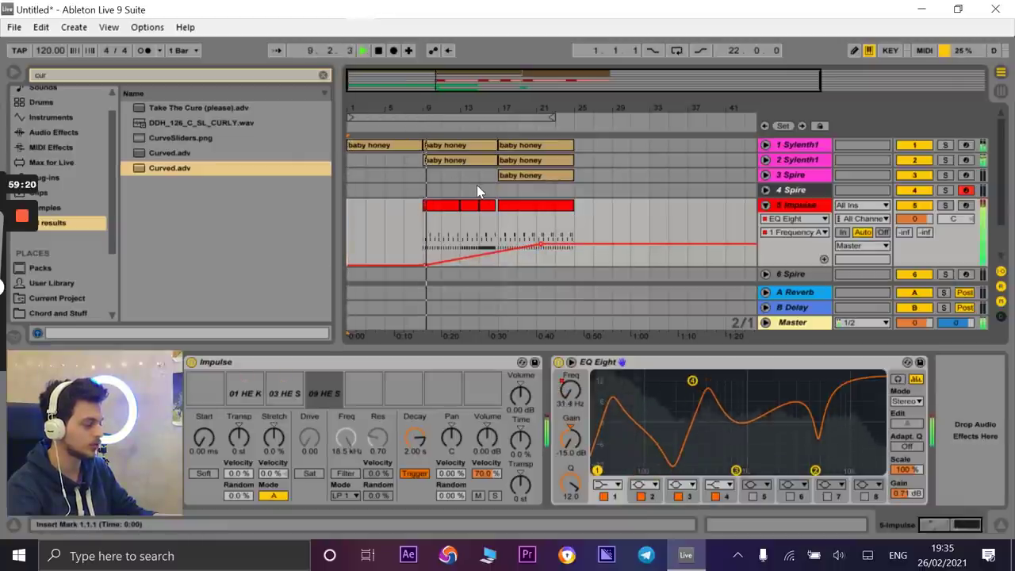
- Reshape the 5 Impulse track's 1 Frequency A automation to jump up at bar 9 and fall to its minimum at bar 17, and play from bar 9
{"action": "left_click_drag", "start_coordinate": [450, 261], "coordinate": [502, 263]}
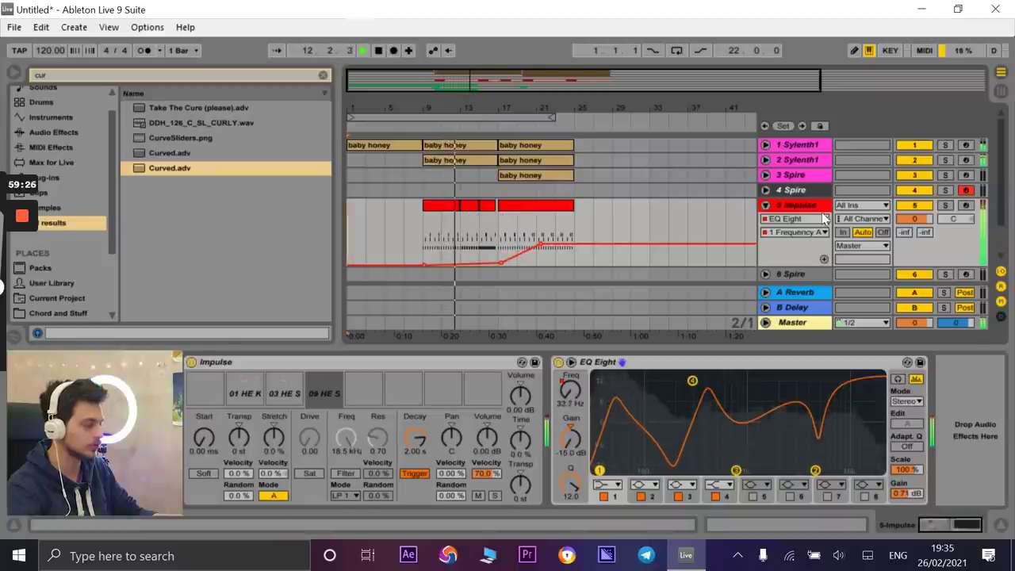
{"action": "left_click_drag", "start_coordinate": [497, 268], "coordinate": [463, 219]}
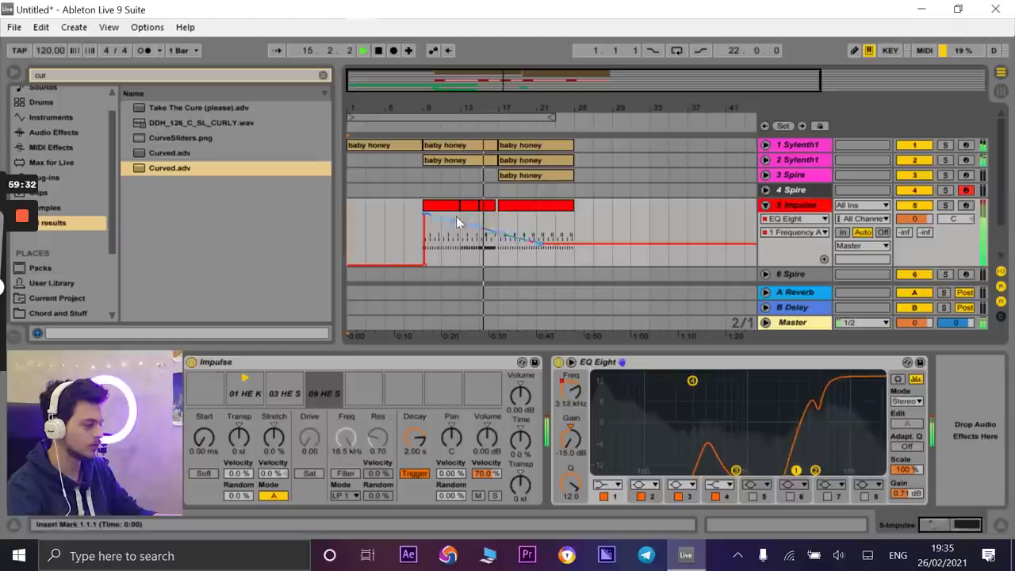
{"action": "left_click_drag", "start_coordinate": [539, 245], "coordinate": [500, 265]}
{"action": "left_click", "coordinate": [421, 140]}
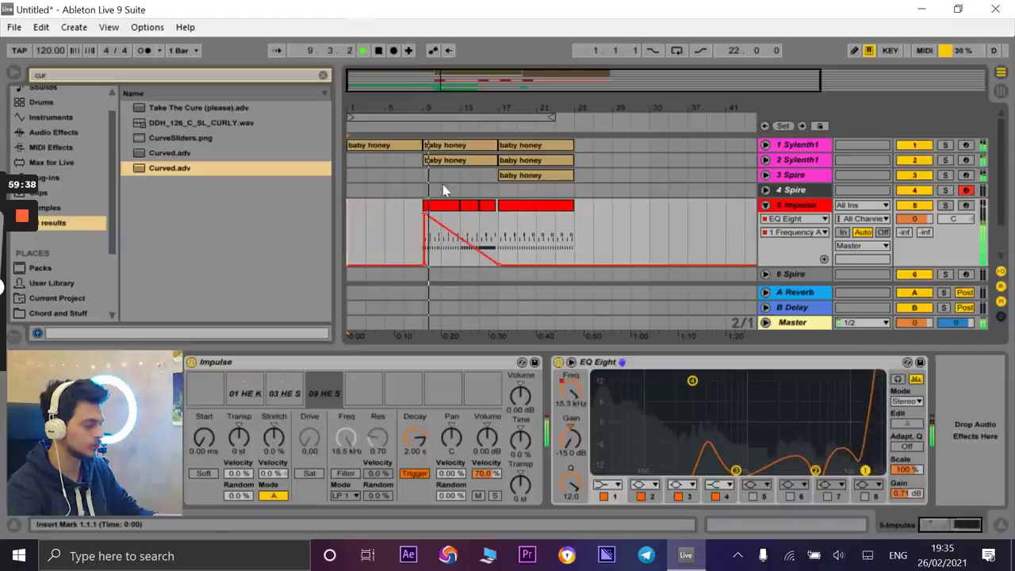
- Refine the frequency automation around bar 9 by moving the low breakpoint slightly earlier and lowering the peak breakpoint
{"action": "left_click_drag", "start_coordinate": [437, 107], "coordinate": [437, 210]}
{"action": "left_click_drag", "start_coordinate": [407, 262], "coordinate": [396, 261]}
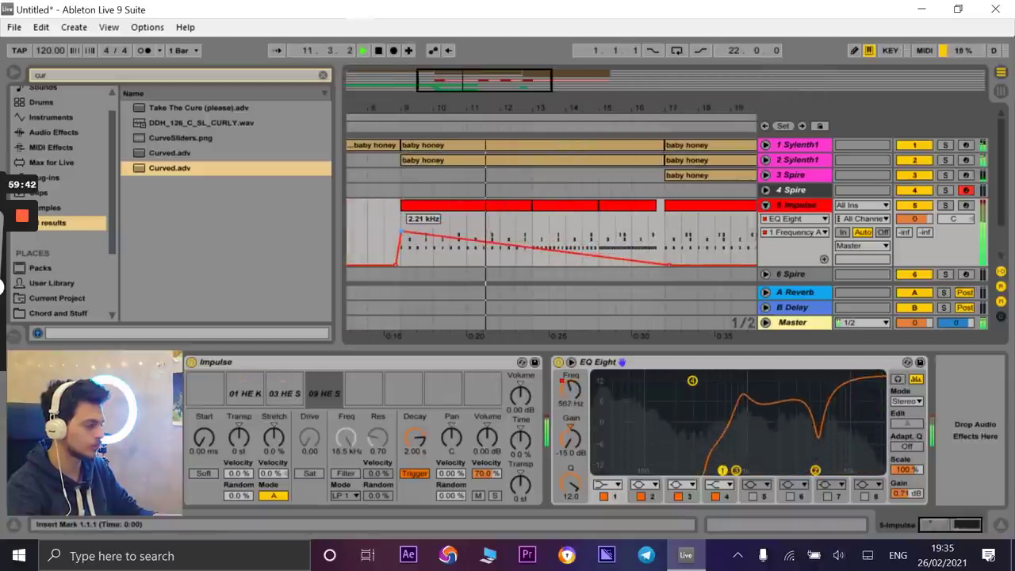
{"action": "left_click_drag", "start_coordinate": [403, 215], "coordinate": [402, 240]}
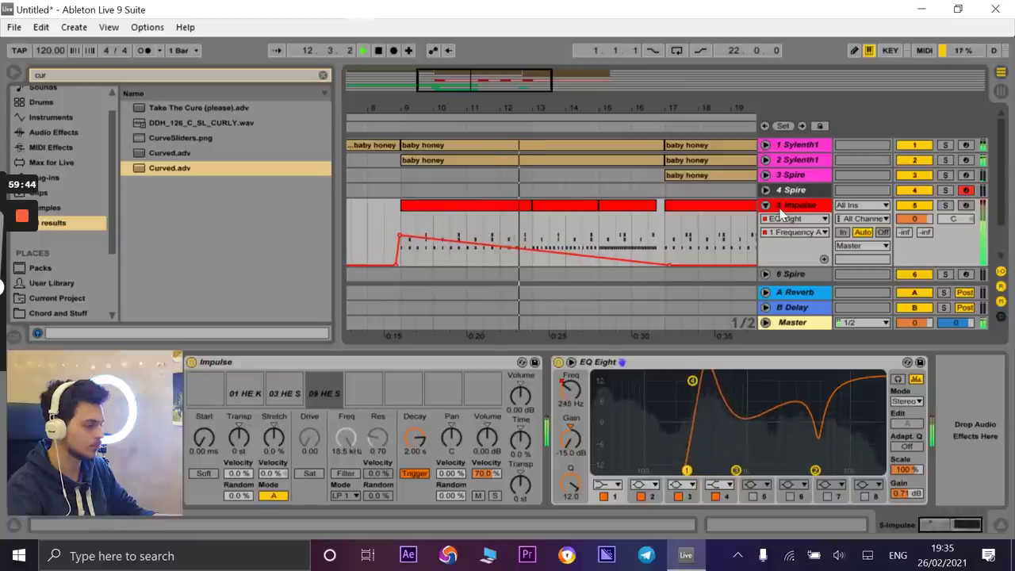
- Set EQ Eight's band 1 frequency to 100 Hz, try to move the Impulse device behind EQ Eight, and fold both devices
{"action": "left_click_drag", "start_coordinate": [570, 390], "coordinate": [570, 390]}
{"action": "left_click", "coordinate": [593, 377]}
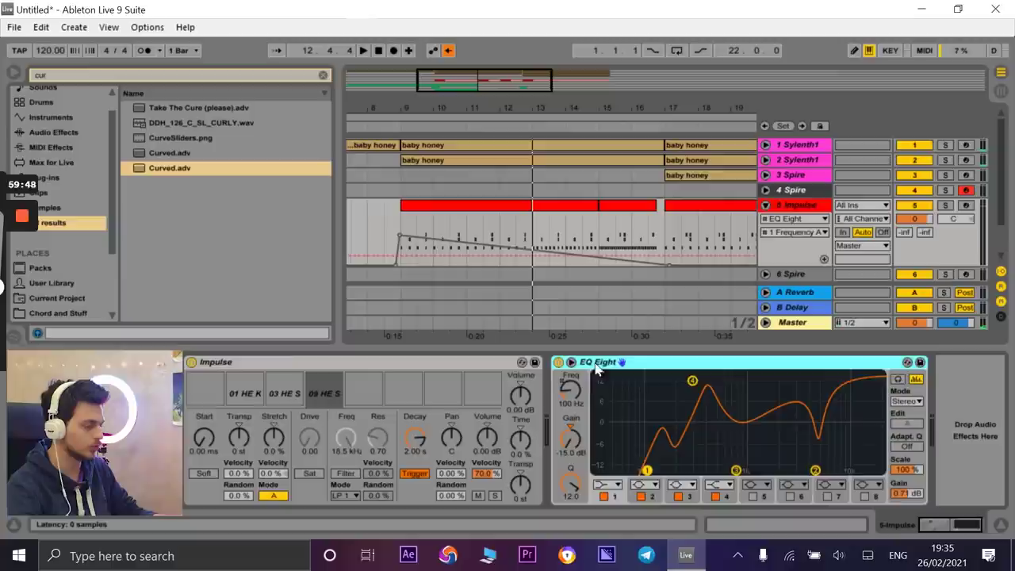
{"action": "double_click", "coordinate": [437, 368]}
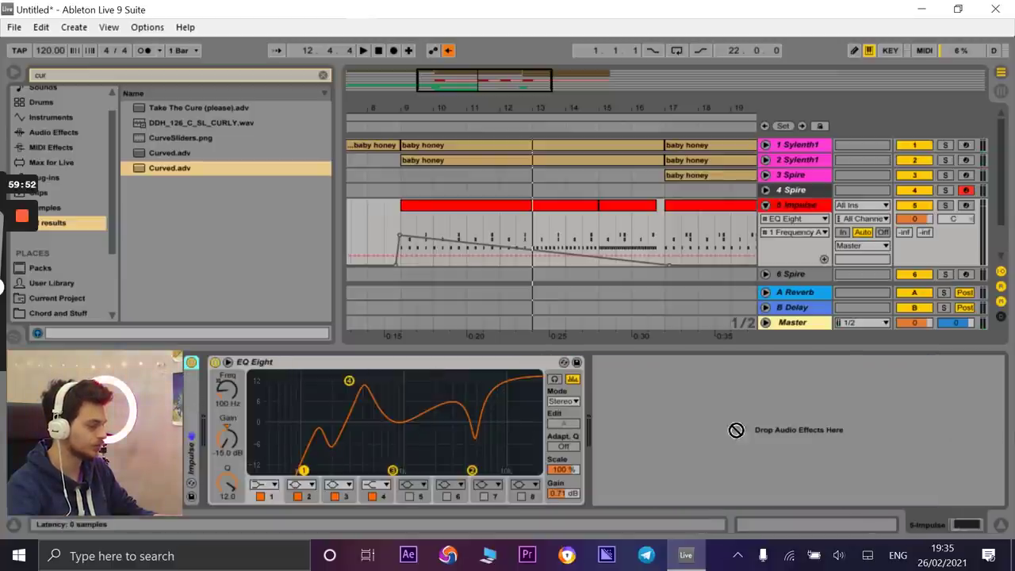
{"action": "left_click_drag", "start_coordinate": [198, 429], "coordinate": [640, 428]}
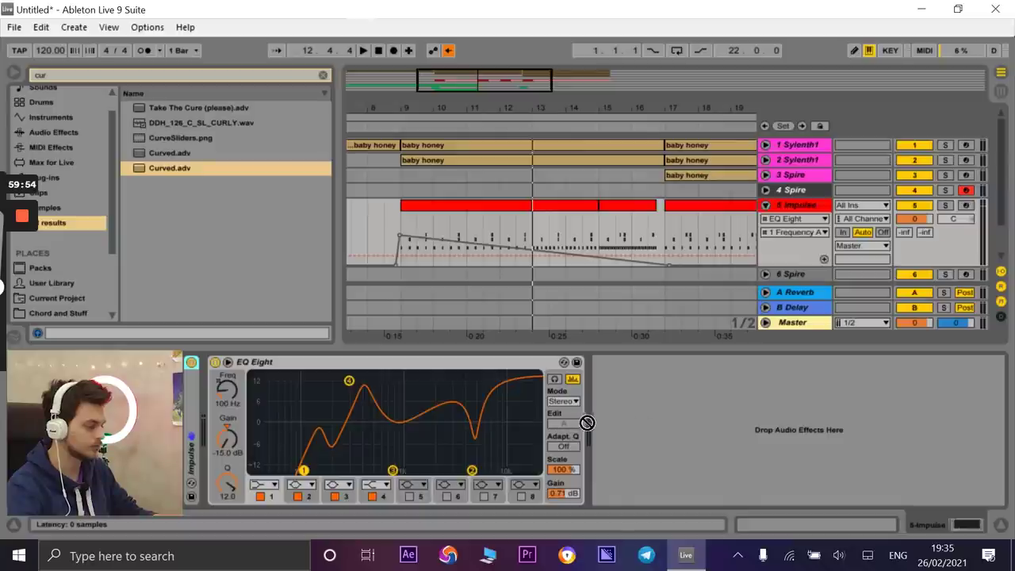
{"action": "double_click", "coordinate": [534, 364]}
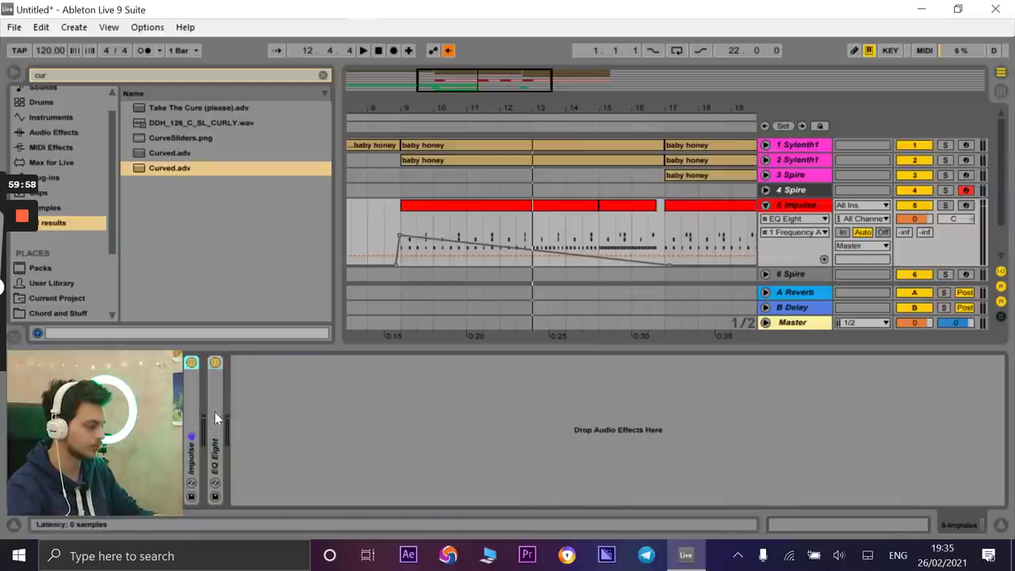
- Unfold EQ Eight, play from bar 9, and re-enable the automation of its band 1 frequency
{"action": "double_click", "coordinate": [212, 413]}
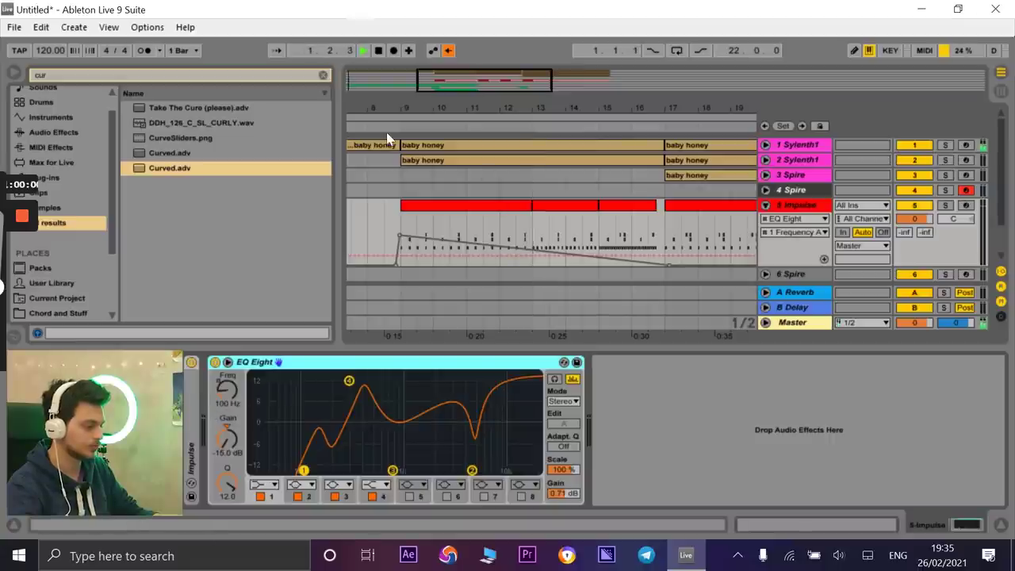
{"action": "left_click", "coordinate": [381, 163]}
{"action": "right_click", "coordinate": [226, 393]}
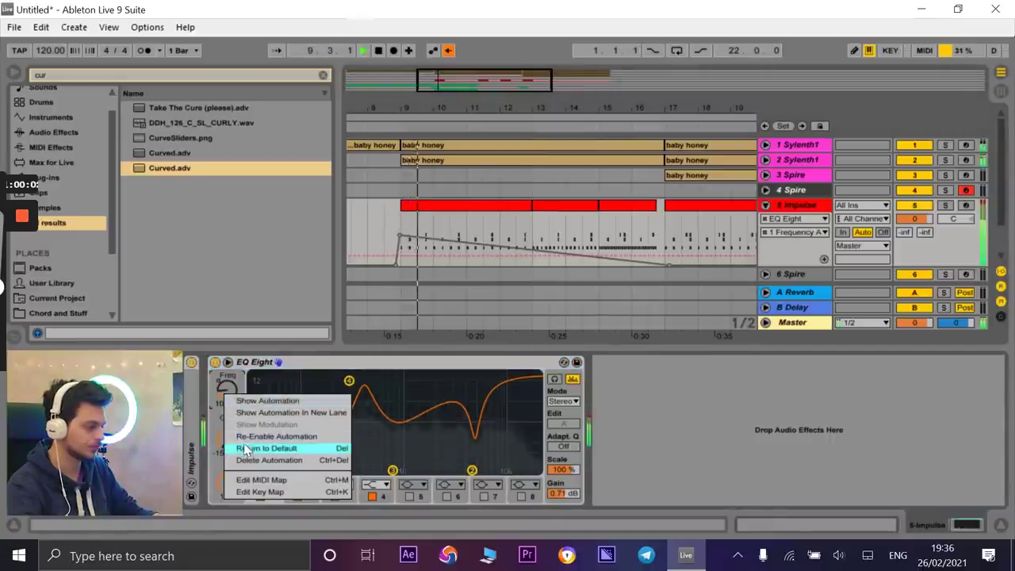
{"action": "left_click", "coordinate": [250, 437]}
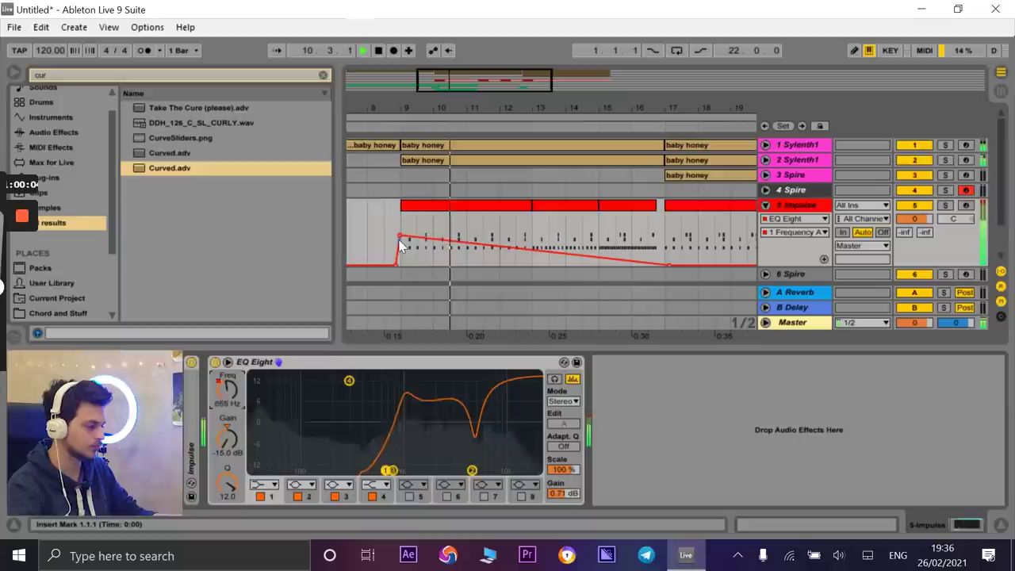
- Flatten the 1 Frequency A automation to its minimum by lowering the bar 9 peak and removing the surplus breakpoints
{"action": "left_click_drag", "start_coordinate": [400, 236], "coordinate": [482, 265]}
{"action": "left_click", "coordinate": [481, 265]}
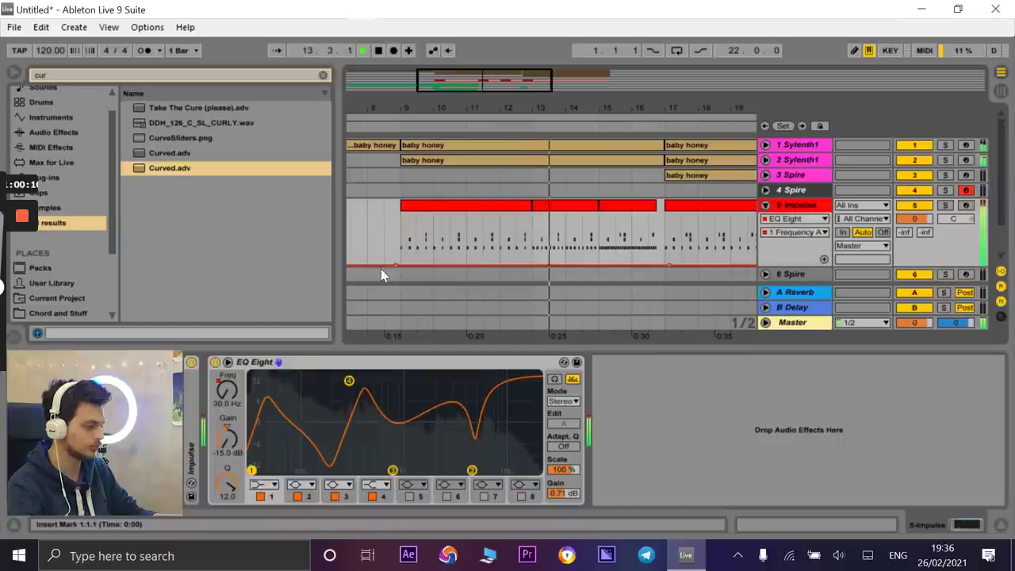
{"action": "left_click", "coordinate": [395, 265]}
- Stop playback and delete EQ Eight from the 5 Impulse device chain
{"action": "left_click", "coordinate": [374, 373]}
{"action": "key", "text": "space"}
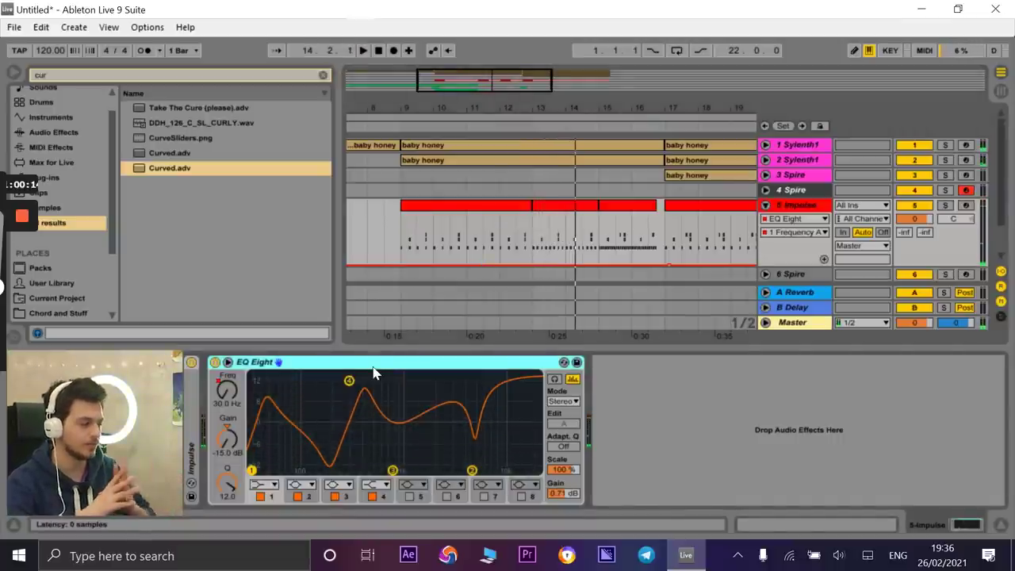
{"action": "key", "text": "Delete"}
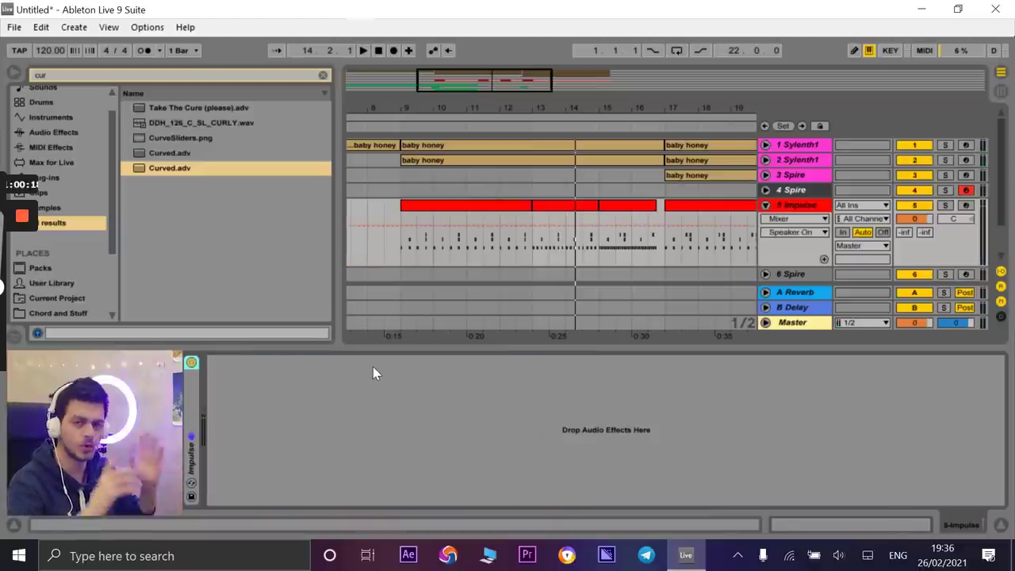
- Automate the 5 Impulse track volume with a ramp from its lowest level at bar 9 to -2.0 dB just before bar 17, and stop playback
{"action": "left_click", "coordinate": [914, 218]}
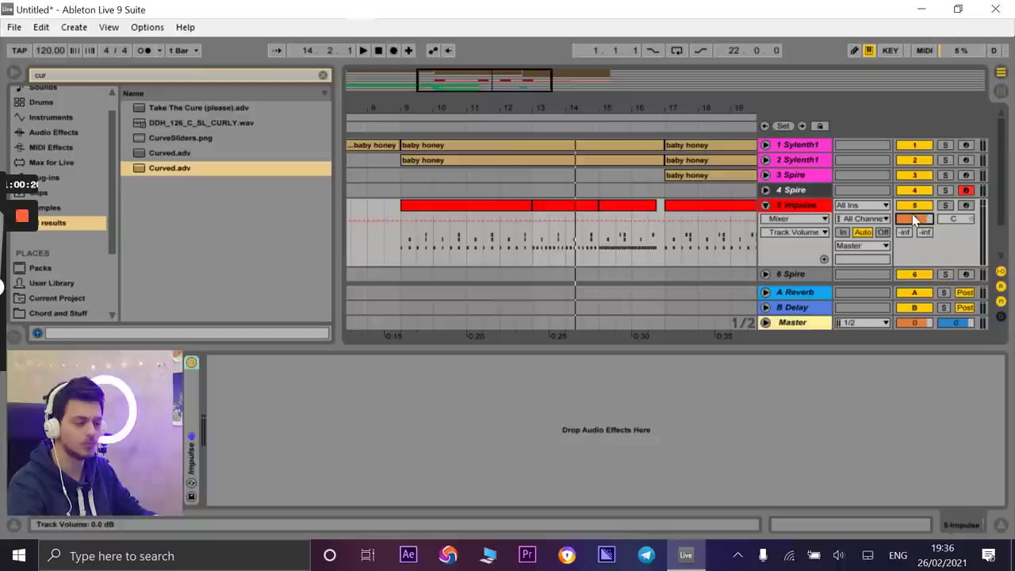
{"action": "left_click", "coordinate": [529, 221]}
{"action": "left_click_drag", "start_coordinate": [455, 221], "coordinate": [399, 265]}
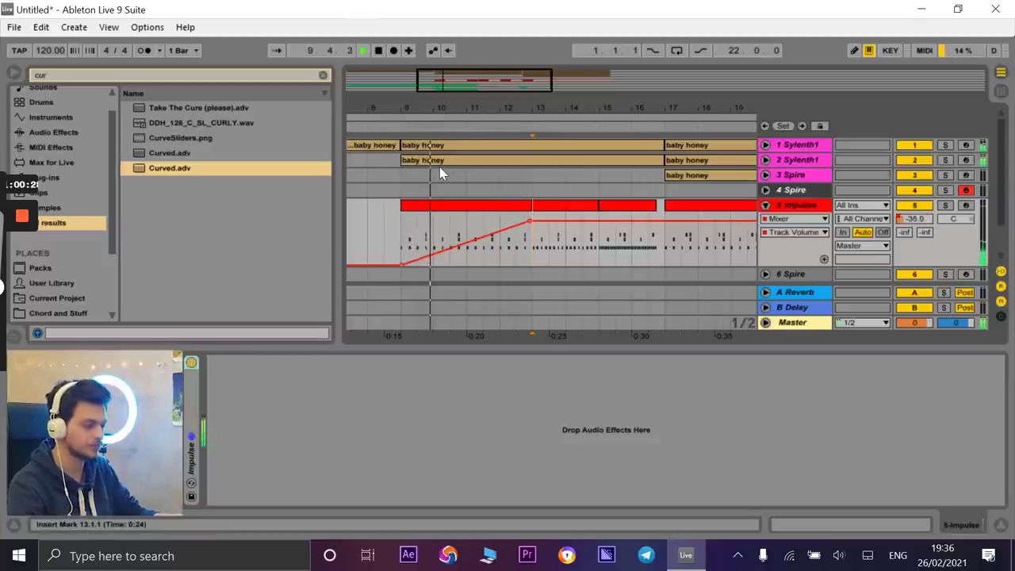
{"action": "left_click_drag", "start_coordinate": [529, 222], "coordinate": [651, 223]}
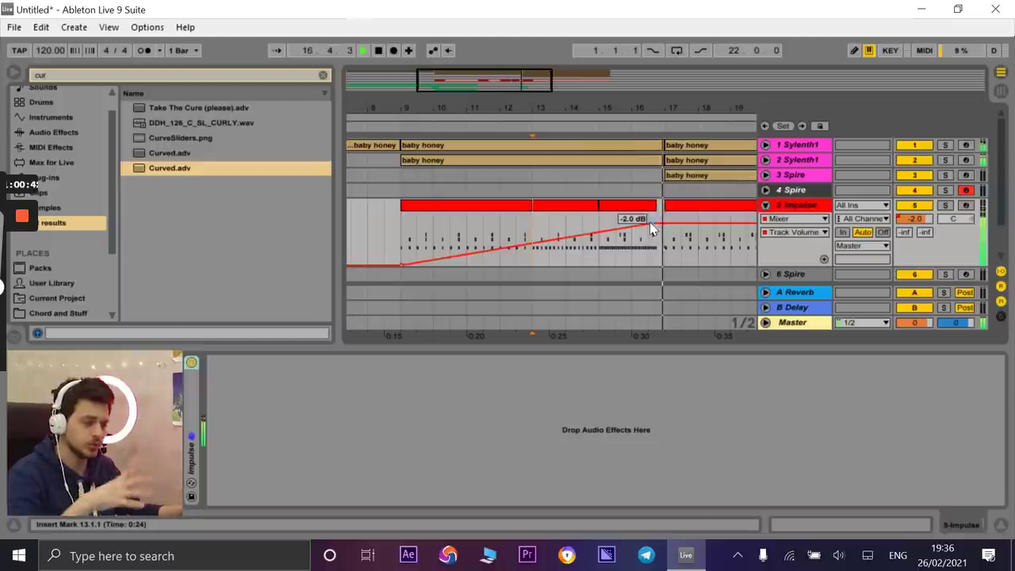
{"action": "key", "text": "space"}
- Search the browser for "fx" and audition the FX samples, choosing VFX1 Tonal FX 31 C.wav
{"action": "left_click", "coordinate": [179, 76]}
{"action": "type", "text": "fx"}
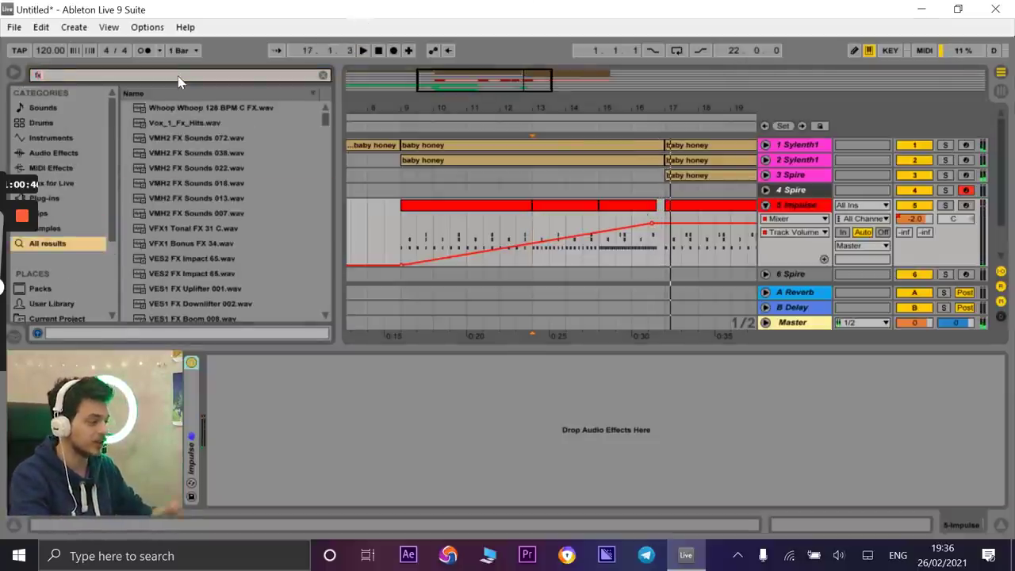
{"action": "key", "text": "Down"}
{"action": "key", "text": "Down"}
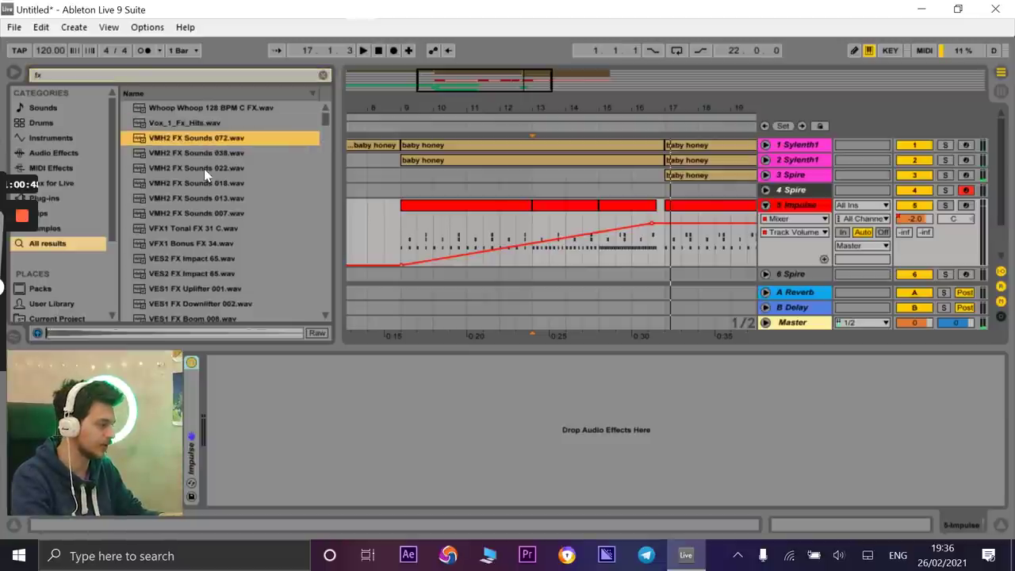
{"action": "left_click", "coordinate": [206, 169]}
{"action": "left_click", "coordinate": [188, 244]}
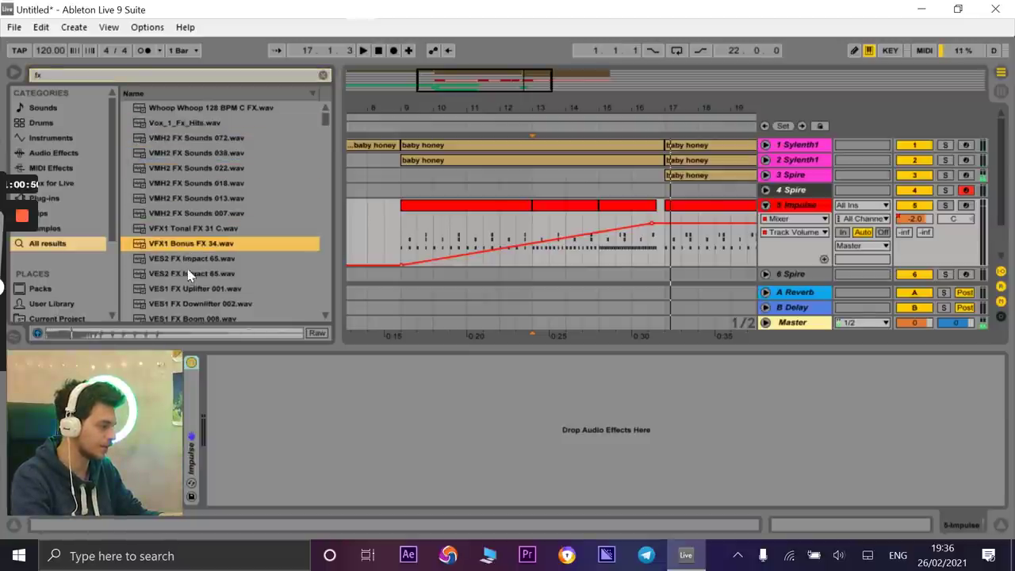
{"action": "left_click", "coordinate": [205, 233]}
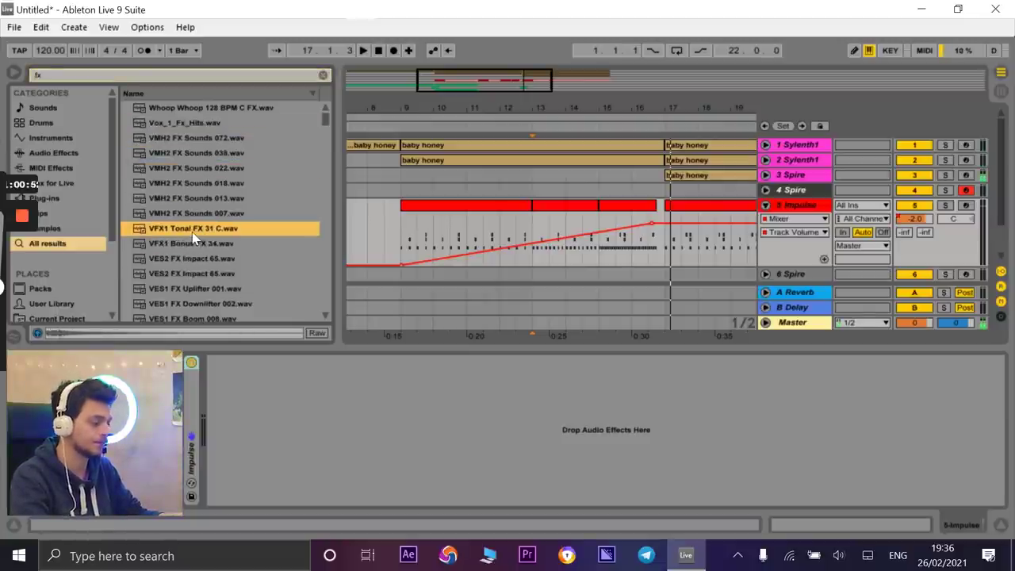
- Place VFX1 Tonal FX 31 C.wav on the 7 Audio track at 16.3.1 and play back the transition into bar 17
{"action": "left_click_drag", "start_coordinate": [192, 231], "coordinate": [627, 241]}
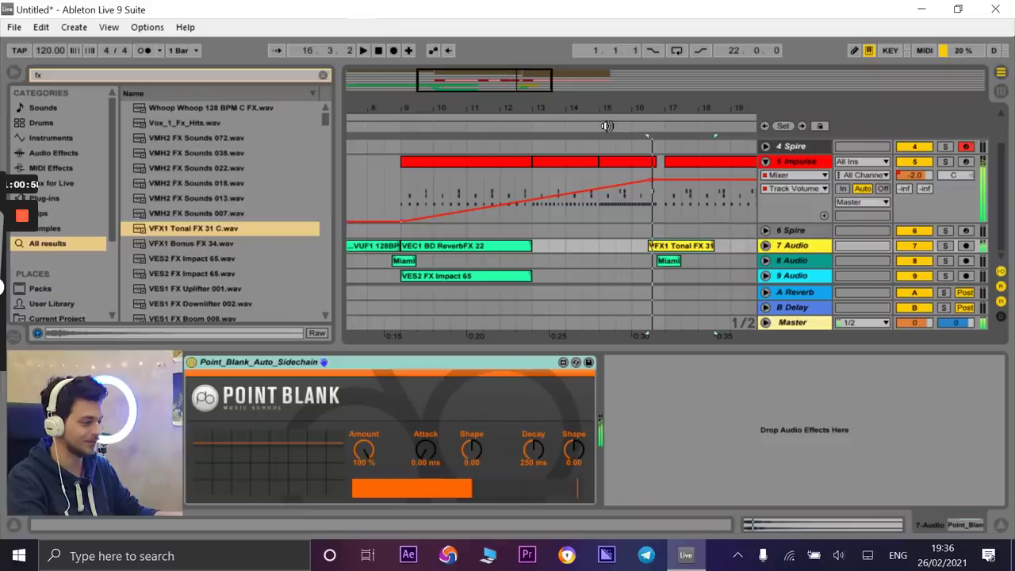
{"action": "left_click_drag", "start_coordinate": [652, 115], "coordinate": [705, 295]}
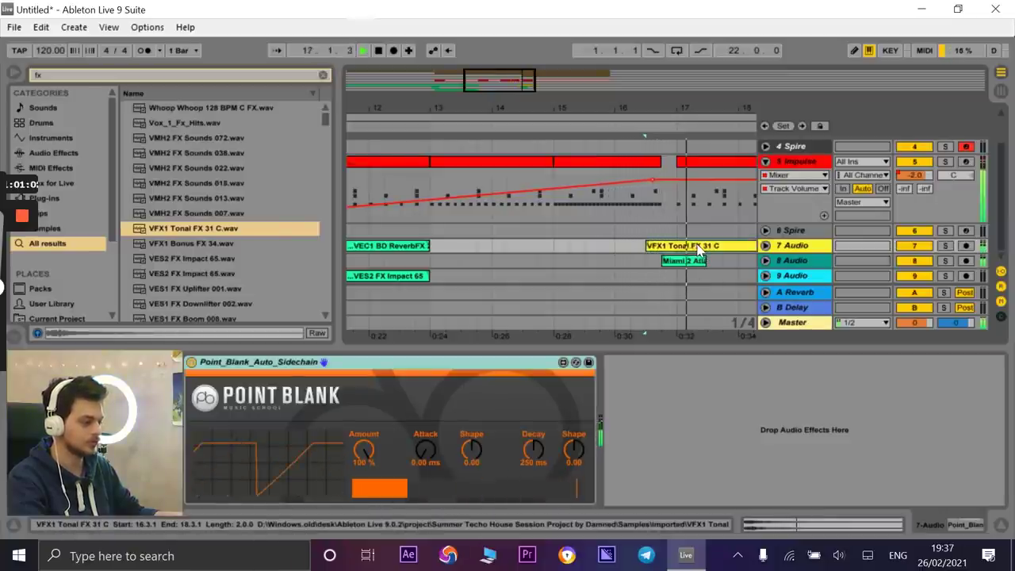
{"action": "left_click", "coordinate": [519, 141]}
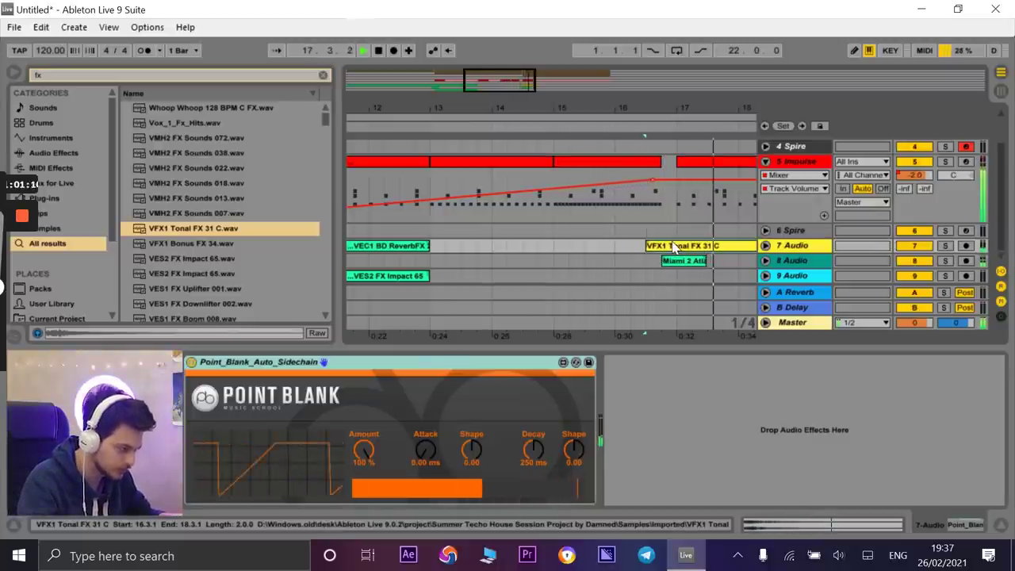
{"action": "key", "text": "space"}
- Unfold the 7 Audio track, open the VFX1 Tonal FX 31 C clip, and set its warp mode to Complex Pro
{"action": "left_click", "coordinate": [767, 246]}
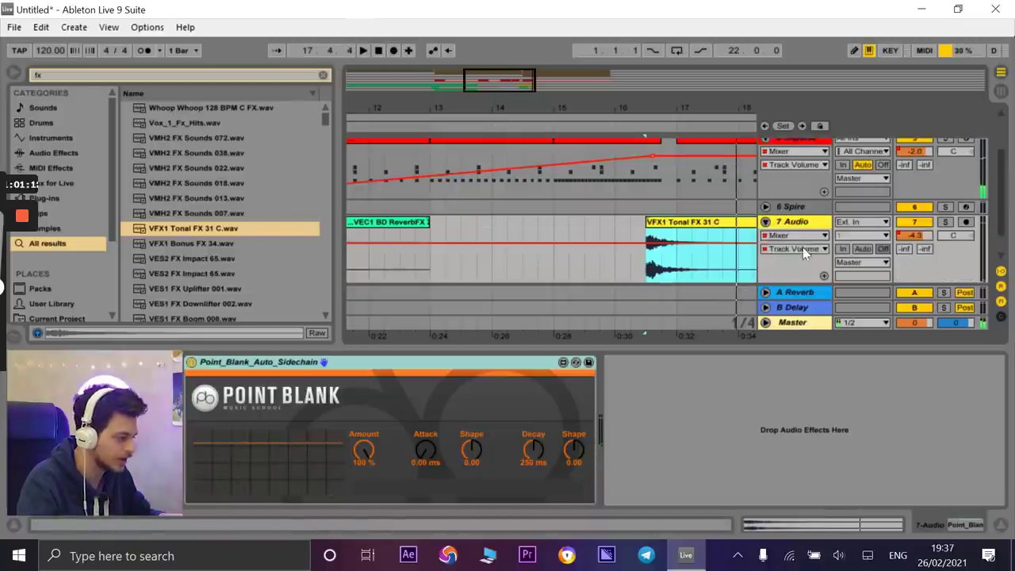
{"action": "double_click", "coordinate": [721, 225]}
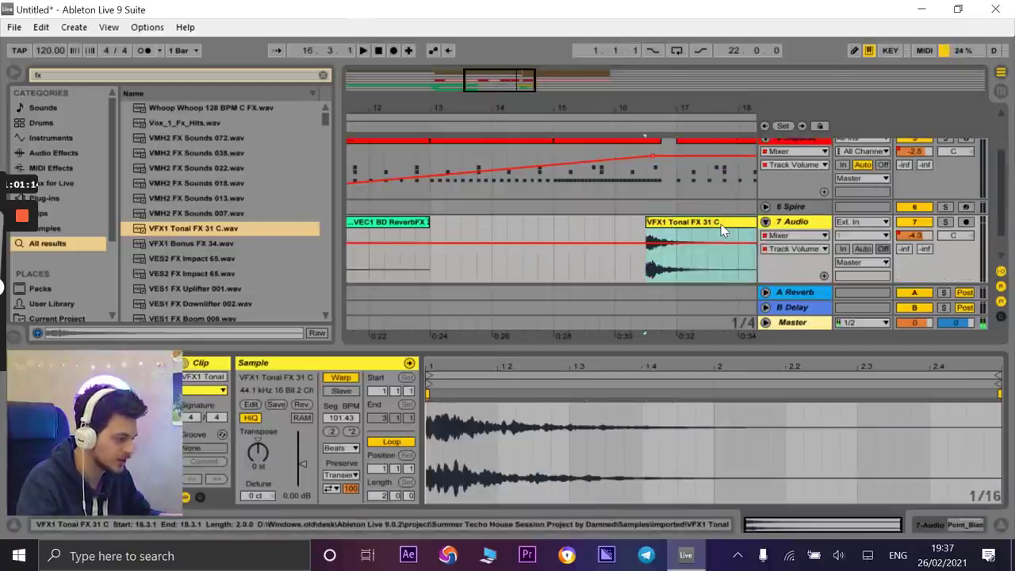
{"action": "left_click", "coordinate": [341, 448]}
{"action": "left_click", "coordinate": [338, 514]}
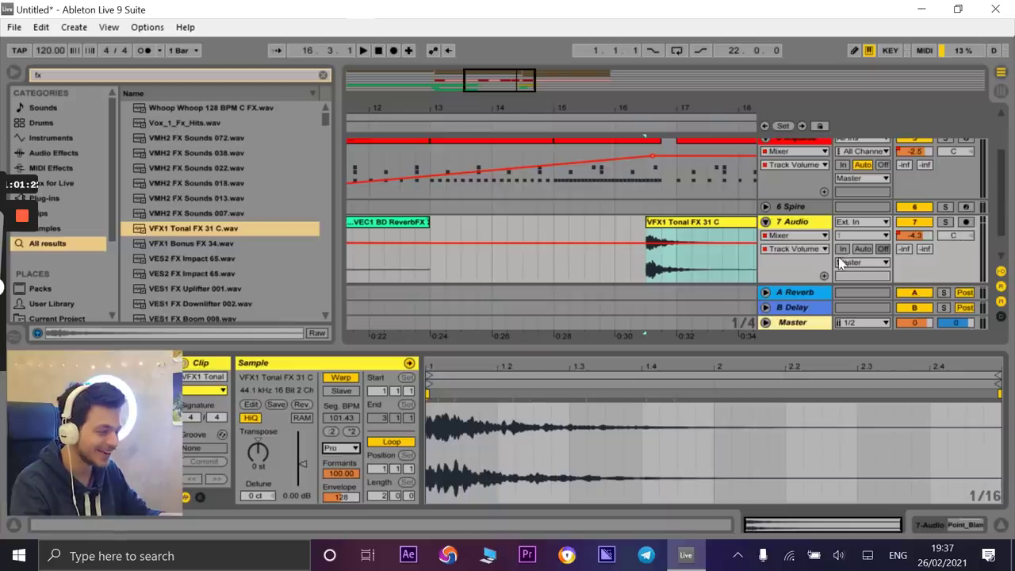
- Show the A-Reverb send automation on 7 Audio and raise it to maximum across the VFX1 Tonal FX 31 C clip
{"action": "left_click", "coordinate": [796, 235]}
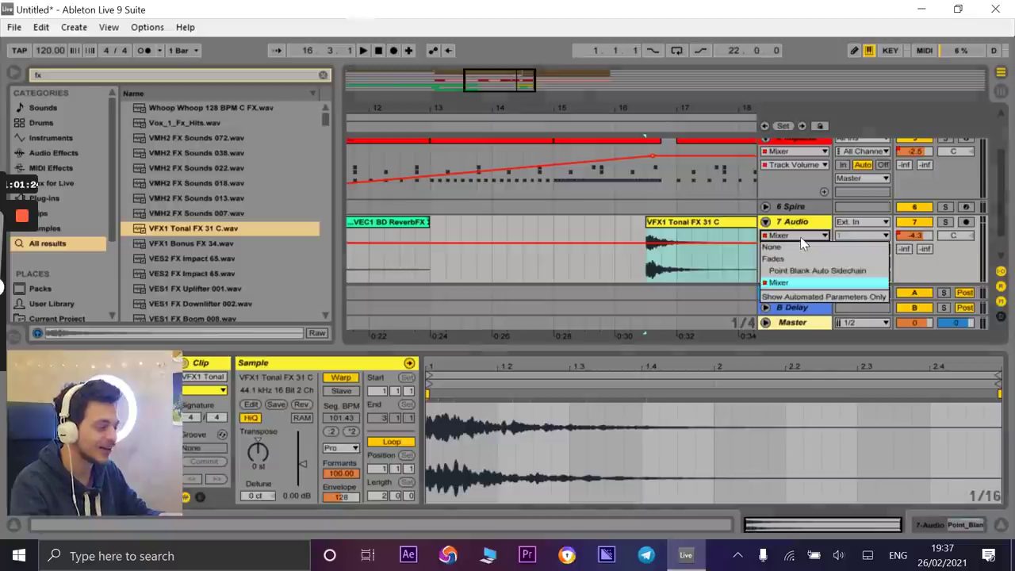
{"action": "left_click", "coordinate": [800, 283]}
{"action": "left_click", "coordinate": [797, 249]}
{"action": "left_click", "coordinate": [793, 284]}
{"action": "left_click", "coordinate": [797, 249]}
{"action": "left_click", "coordinate": [794, 309]}
{"action": "left_click_drag", "start_coordinate": [661, 283], "coordinate": [661, 230]}
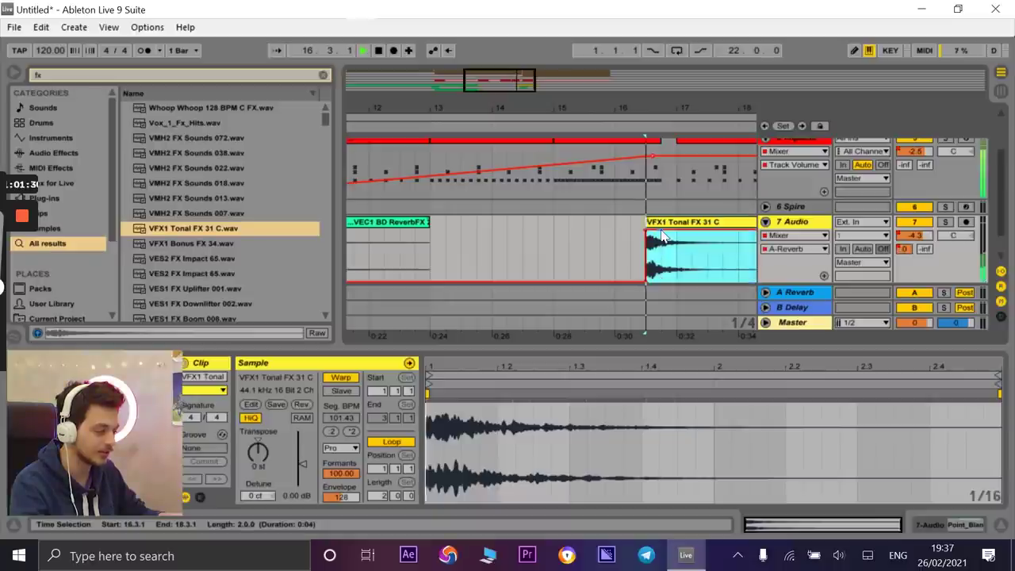
- Play back the arrangement from just before bar 17 to check the transition with the other tracks
{"action": "left_click_drag", "start_coordinate": [641, 109], "coordinate": [501, 124]}
{"action": "scroll", "coordinate": [551, 195], "scroll_direction": "up", "scroll_amount": 3}
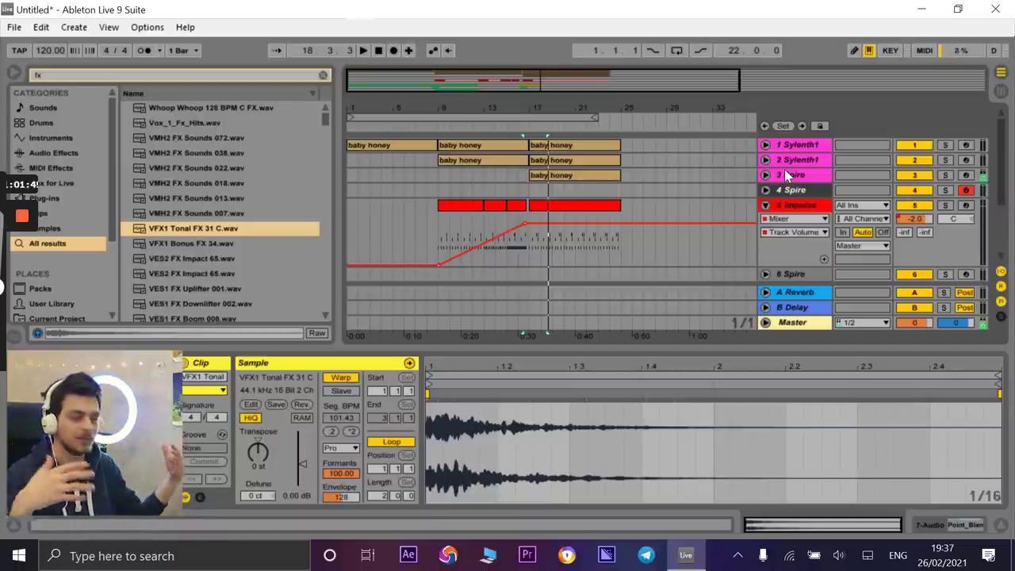
{"action": "left_click", "coordinate": [518, 124]}
{"action": "left_click_drag", "start_coordinate": [545, 103], "coordinate": [548, 103]}
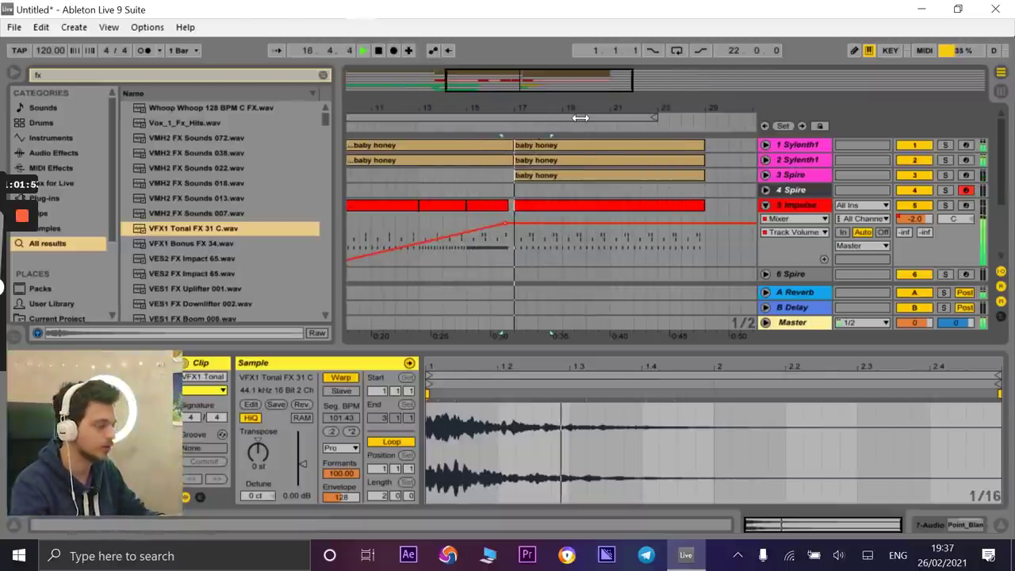
- Duplicate the 3 Spire track and select the Spire instrument in the copy's device chain
{"action": "left_click", "coordinate": [784, 176]}
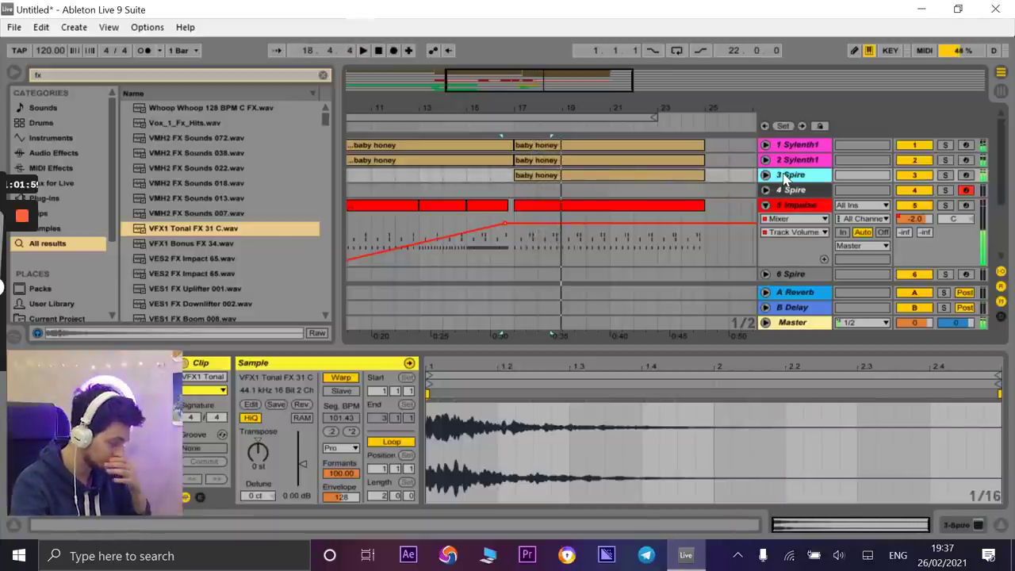
{"action": "key", "text": "ctrl+d"}
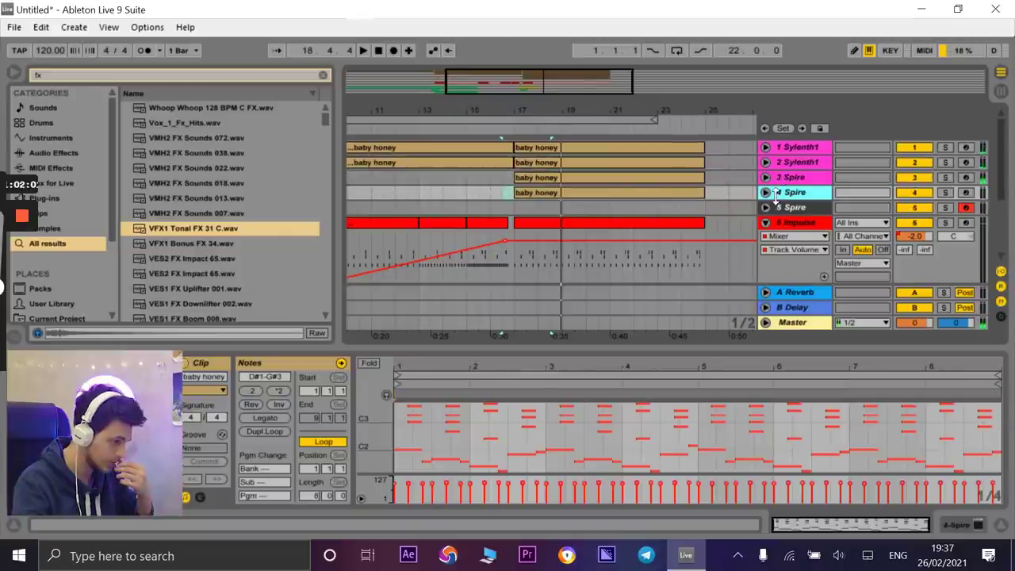
{"action": "left_click", "coordinate": [776, 193]}
{"action": "left_click", "coordinate": [278, 363]}
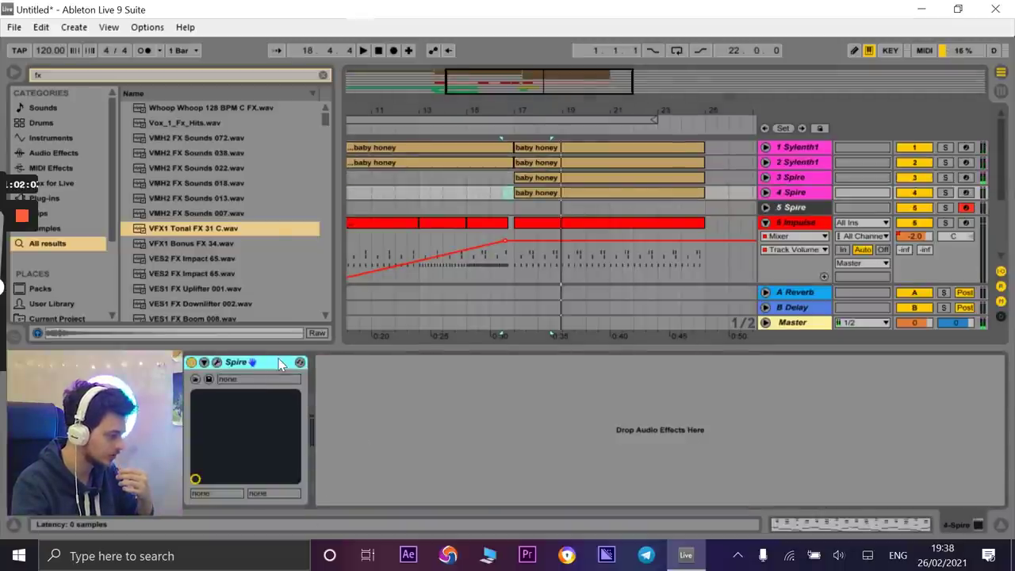
- Remove Spire from the duplicated track 4, search the browser for "syl", and load Sylenth1 onto that track in its place
{"action": "key", "text": "Delete"}
{"action": "left_click", "coordinate": [232, 76]}
{"action": "type", "text": "sy"}
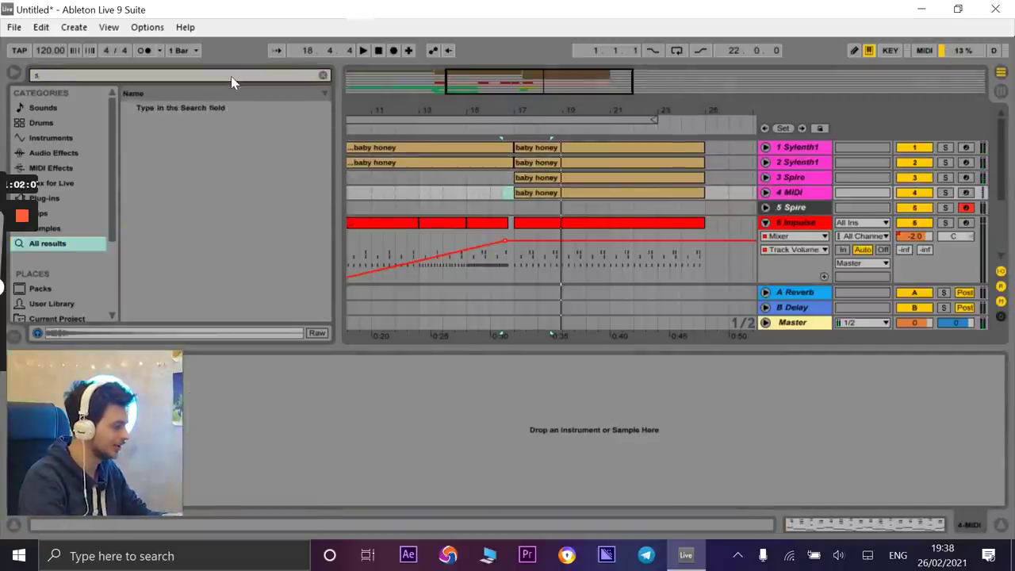
{"action": "type", "text": "l"}
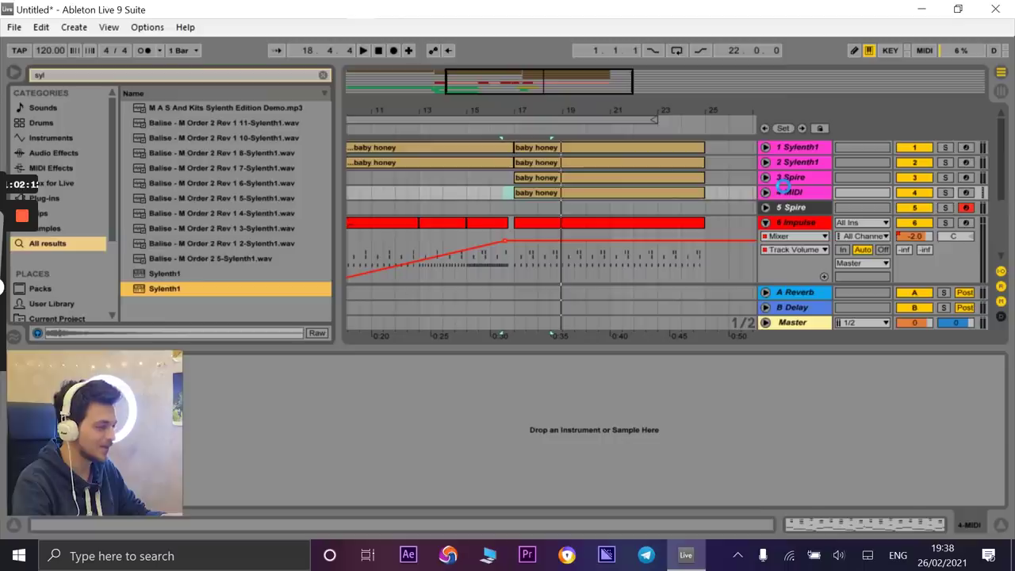
{"action": "left_click_drag", "start_coordinate": [158, 288], "coordinate": [786, 192]}
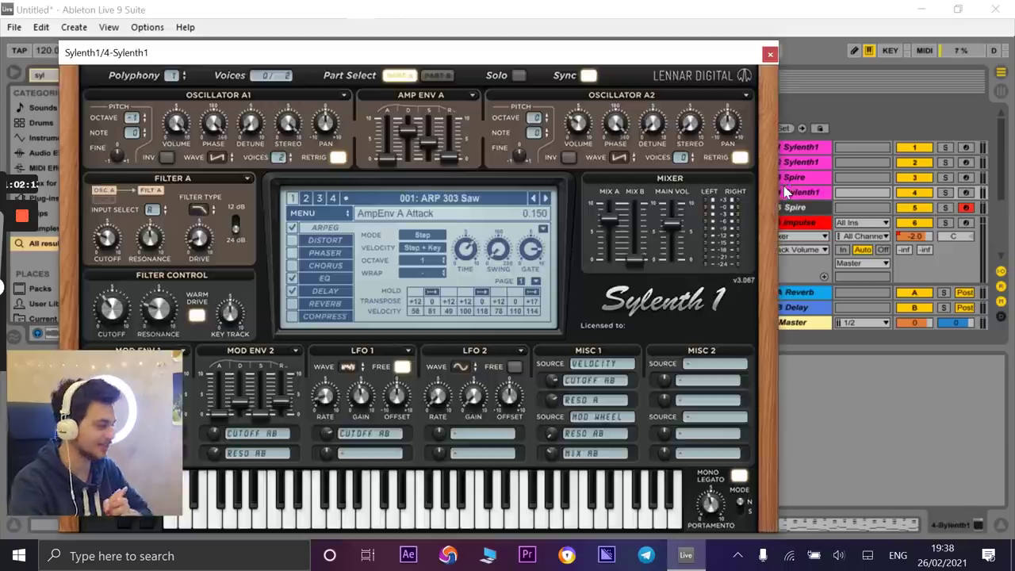
{"action": "left_click", "coordinate": [770, 55]}
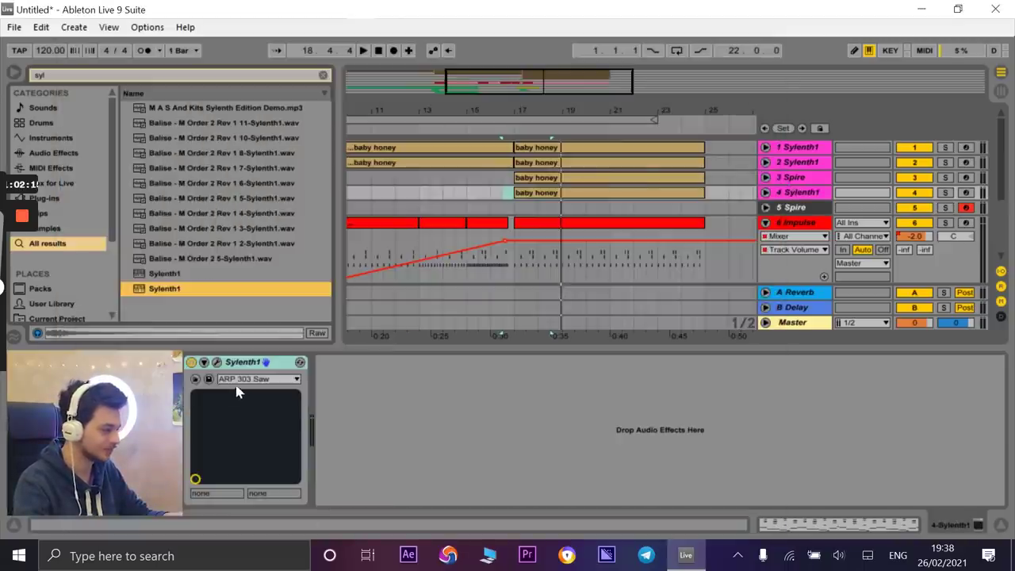
- Load the Hy2rogen Sylenth1 Leads.fxb bank from the Sylenth bank folder into Sylenth1 on track 4
{"action": "left_click", "coordinate": [196, 379]}
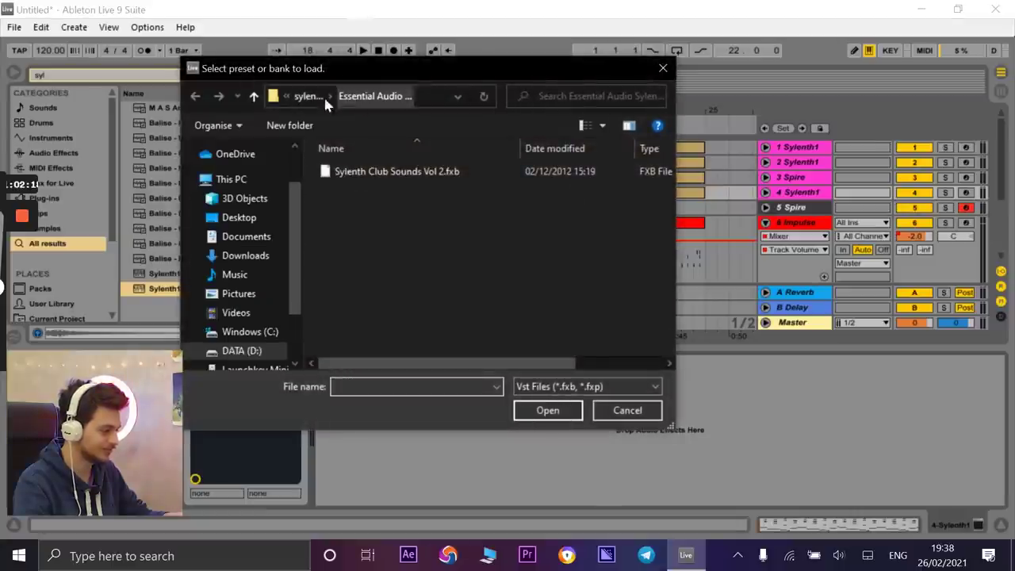
{"action": "left_click", "coordinate": [287, 96]}
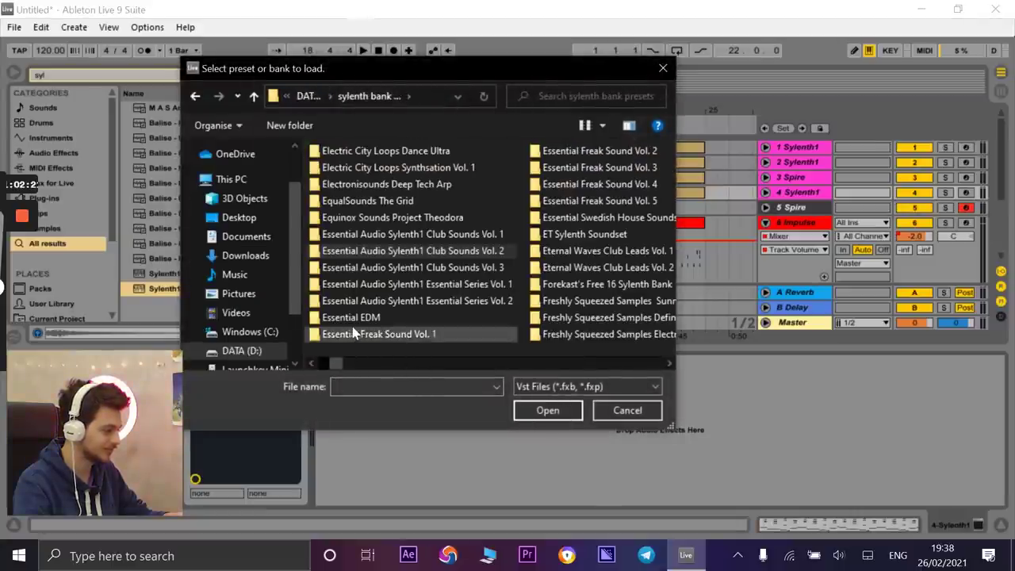
{"action": "left_click_drag", "start_coordinate": [336, 363], "coordinate": [353, 365]}
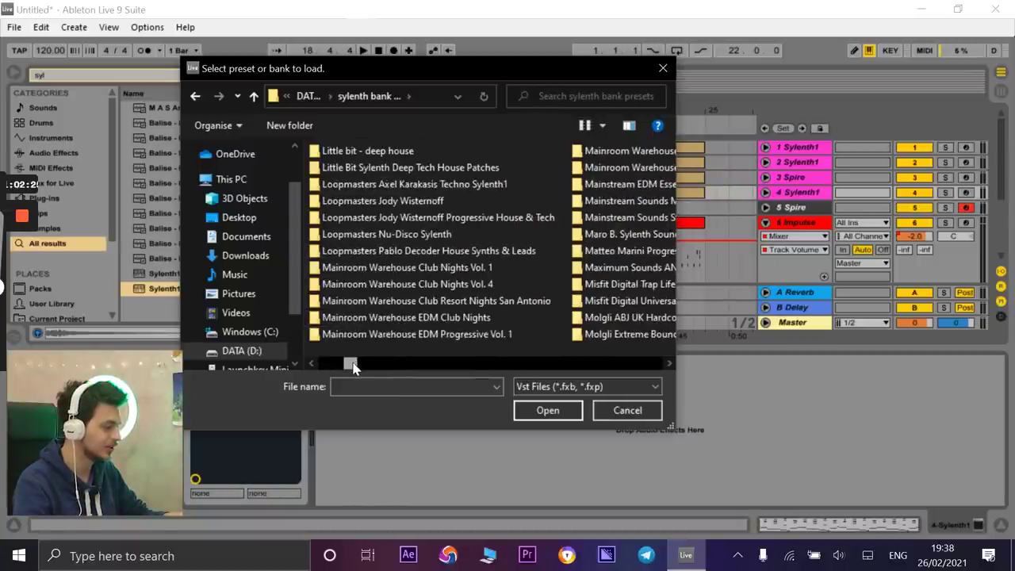
{"action": "left_click", "coordinate": [310, 363]}
{"action": "double_click", "coordinate": [365, 151]}
{"action": "left_click", "coordinate": [392, 173]}
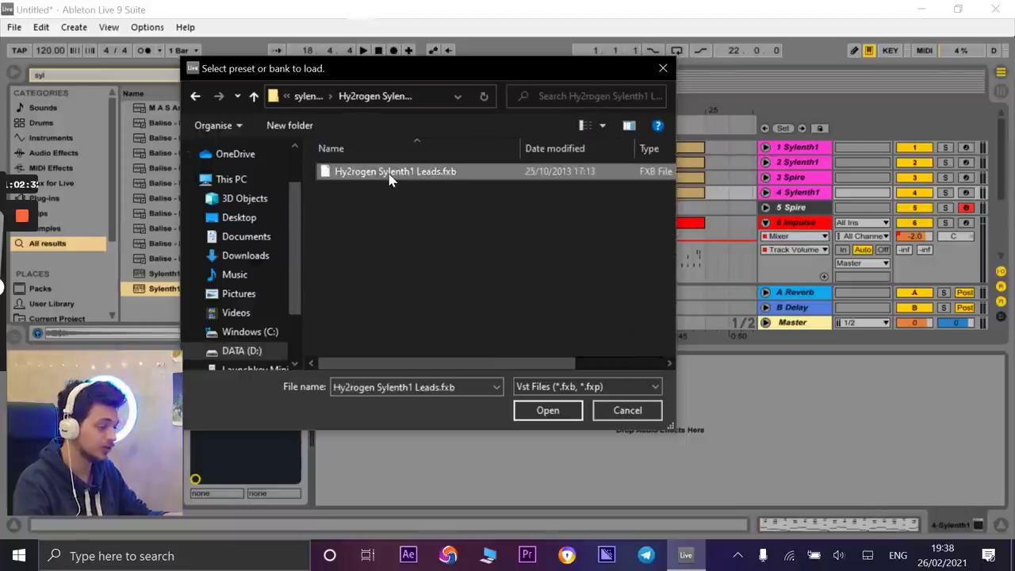
{"action": "left_click", "coordinate": [549, 410]}
- Play the arrangement from just before bar 17 to hear LD Melodic Fly on 4 Sylenth1, both soloed and with the other tracks
{"action": "key", "text": "space"}
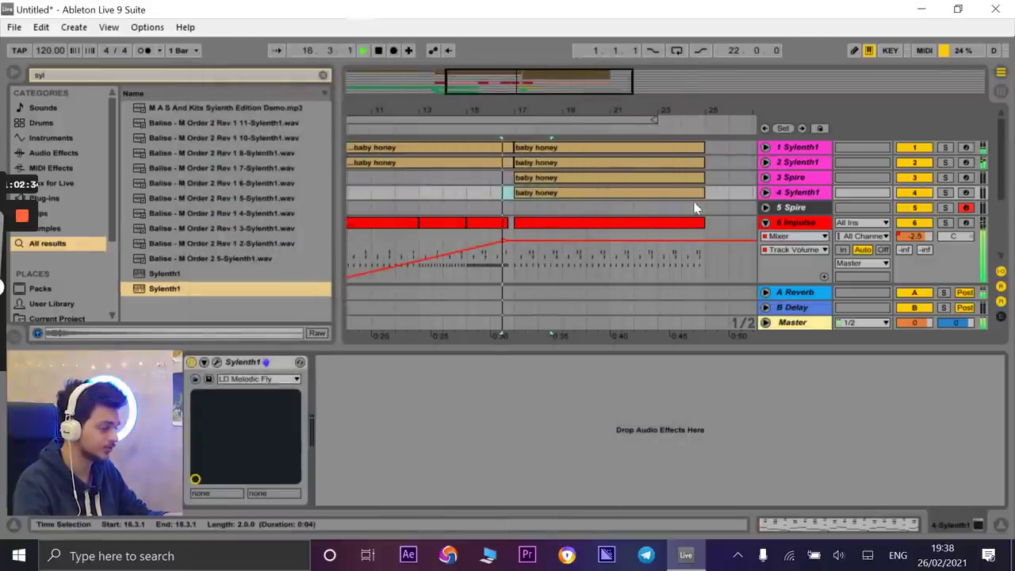
{"action": "left_click", "coordinate": [945, 193]}
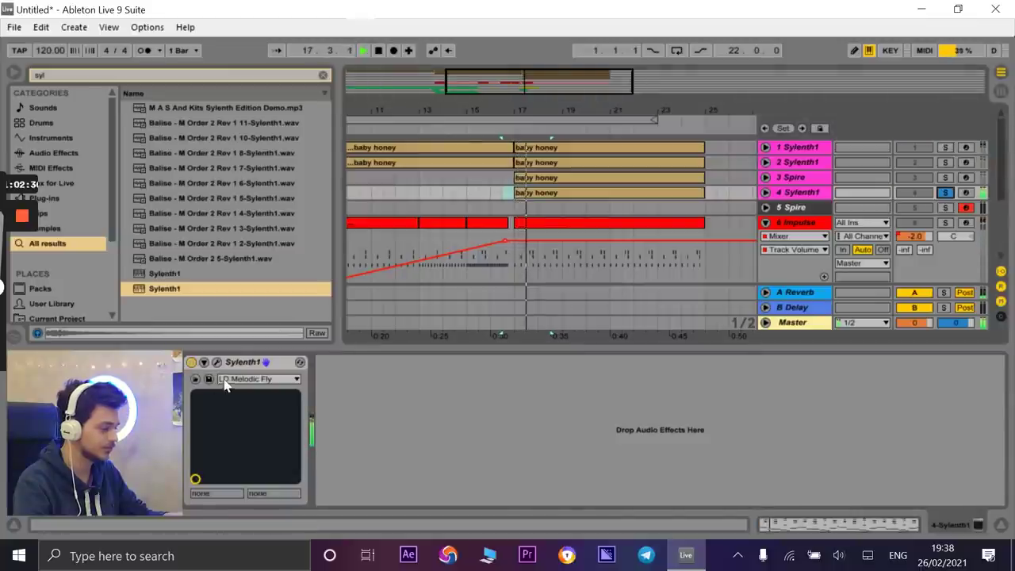
{"action": "left_click", "coordinate": [944, 193]}
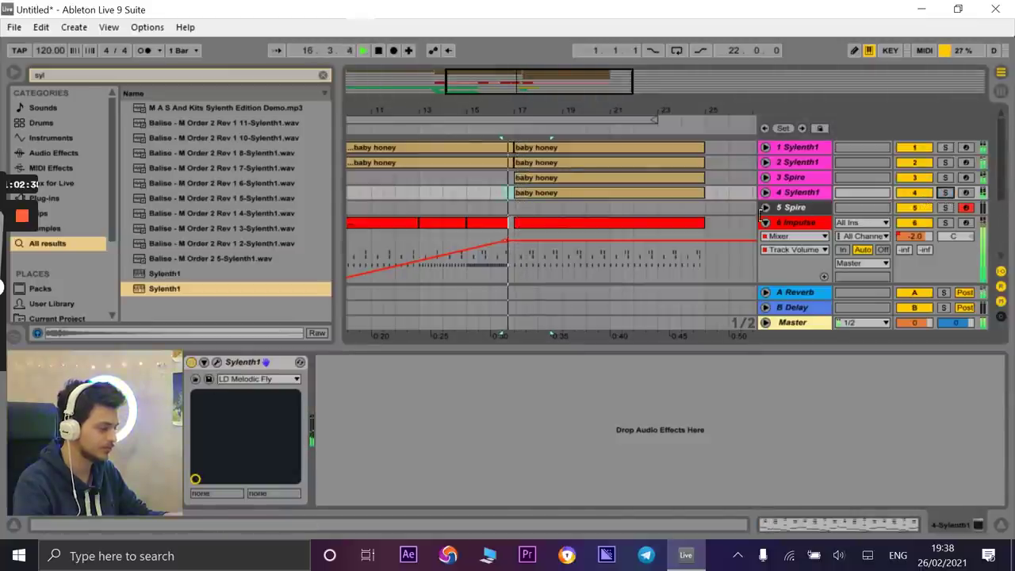
{"action": "left_click", "coordinate": [275, 379]}
{"action": "left_click", "coordinate": [275, 379]}
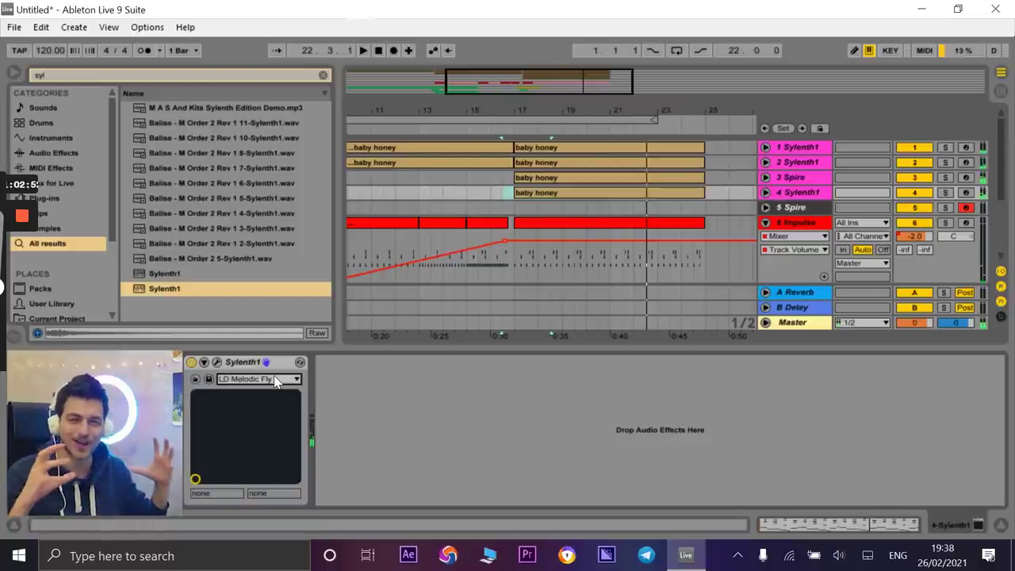
{"action": "key", "text": "space"}
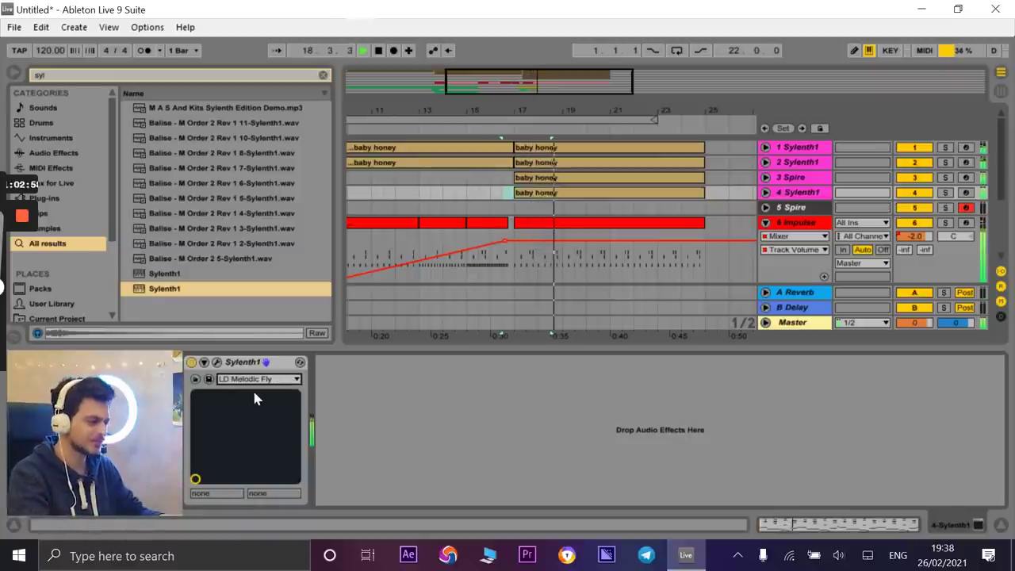
- Audition the presets in Sylenth1's loaded leads bank during playback and choose LD Tea Time
{"action": "left_click", "coordinate": [258, 380]}
{"action": "left_click", "coordinate": [349, 385]}
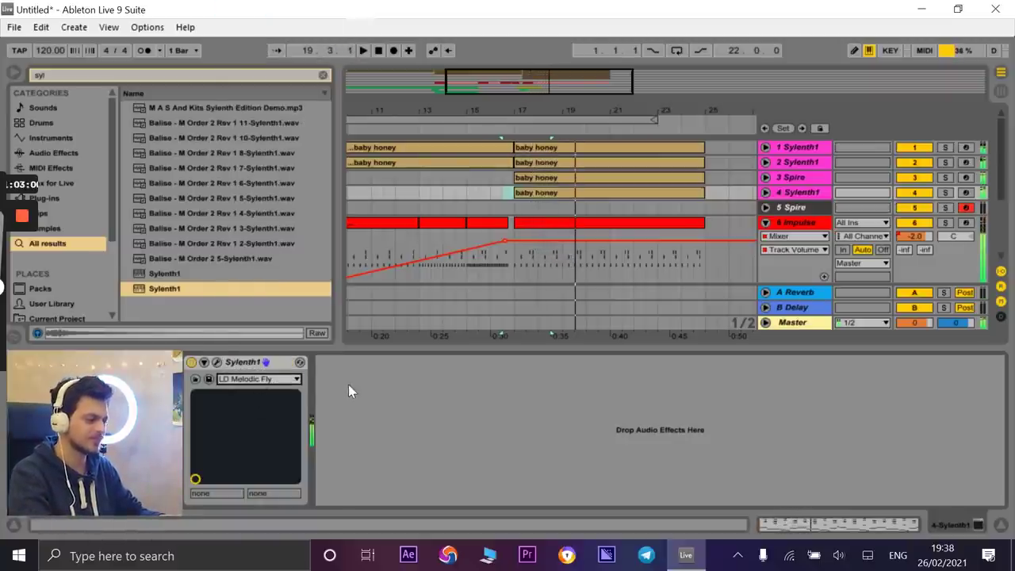
{"action": "left_click", "coordinate": [280, 380]}
{"action": "left_click", "coordinate": [280, 380]}
{"action": "key", "text": "space"}
{"action": "key", "text": "space"}
{"action": "key", "text": "Down"}
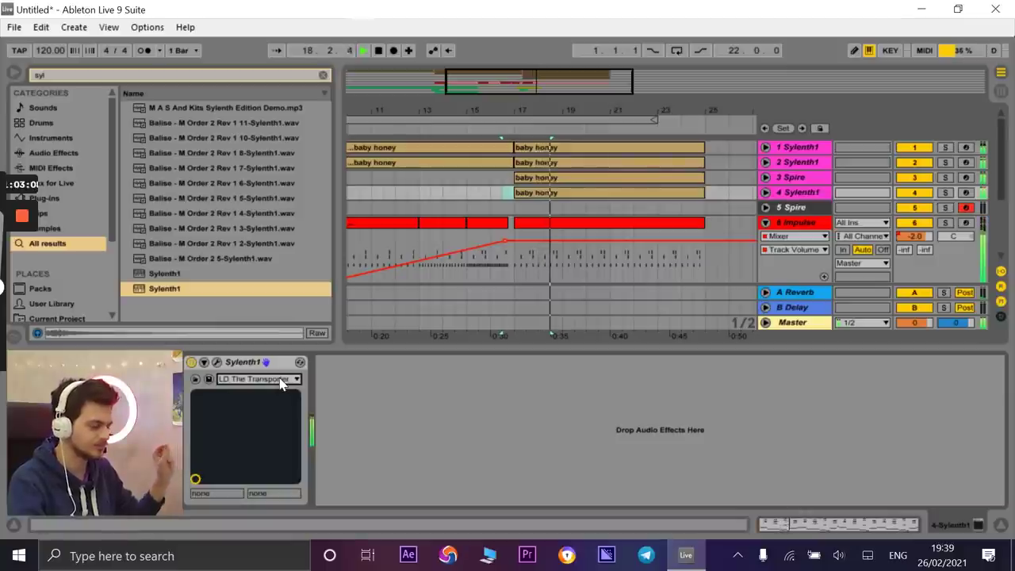
{"action": "key", "text": "Down"}
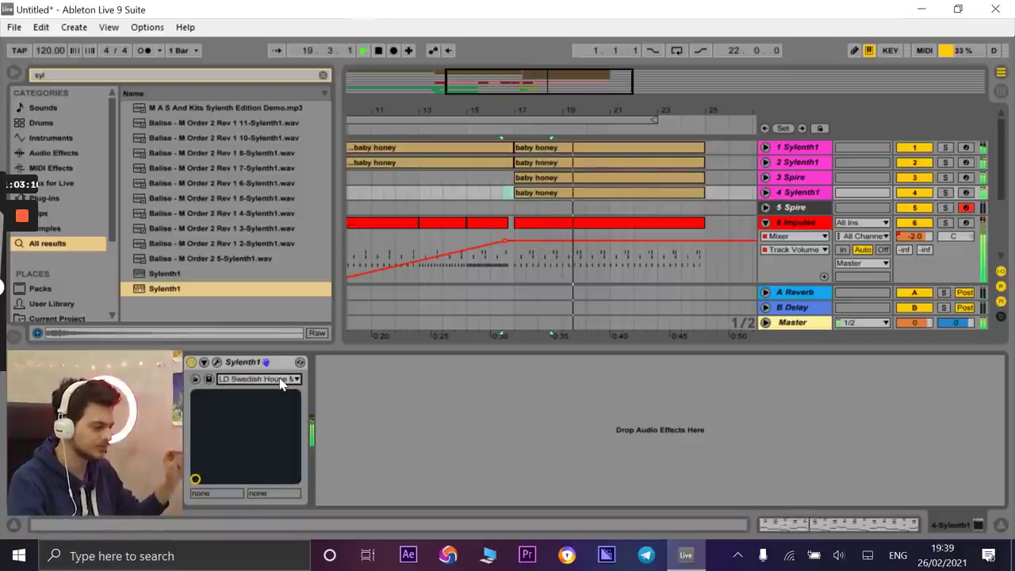
{"action": "key", "text": "Down"}
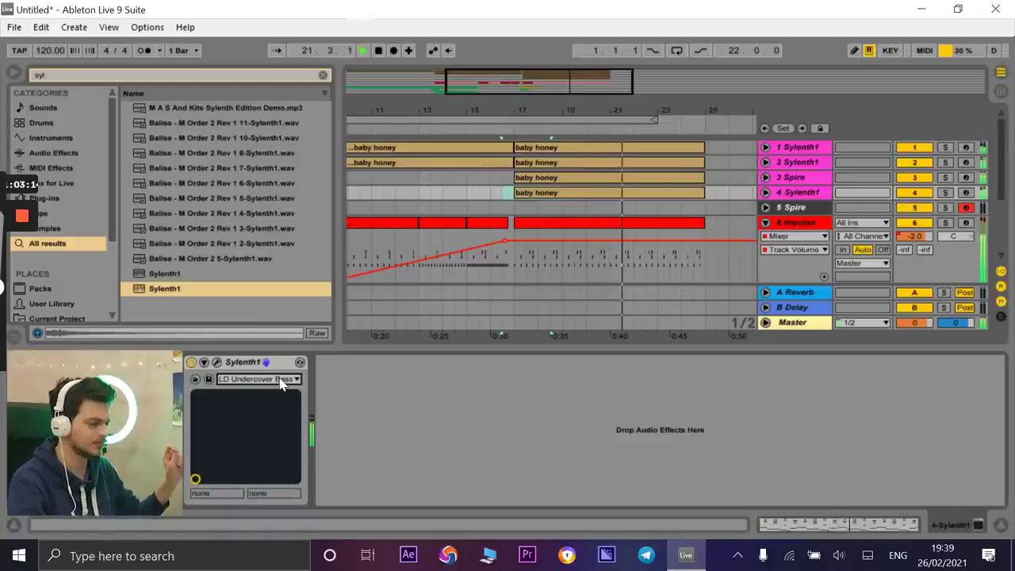
{"action": "key", "text": "Down"}
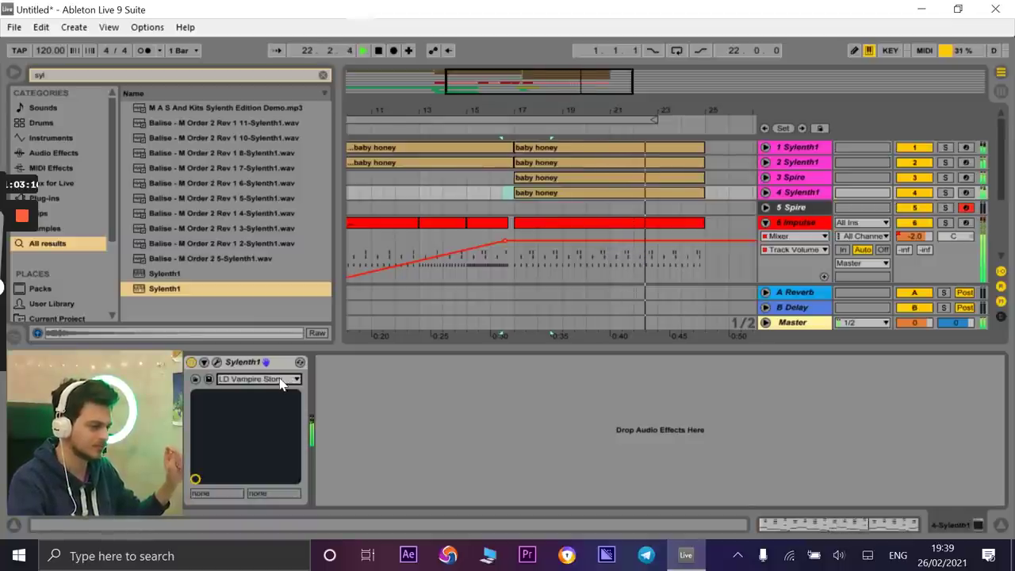
{"action": "key", "text": "Down"}
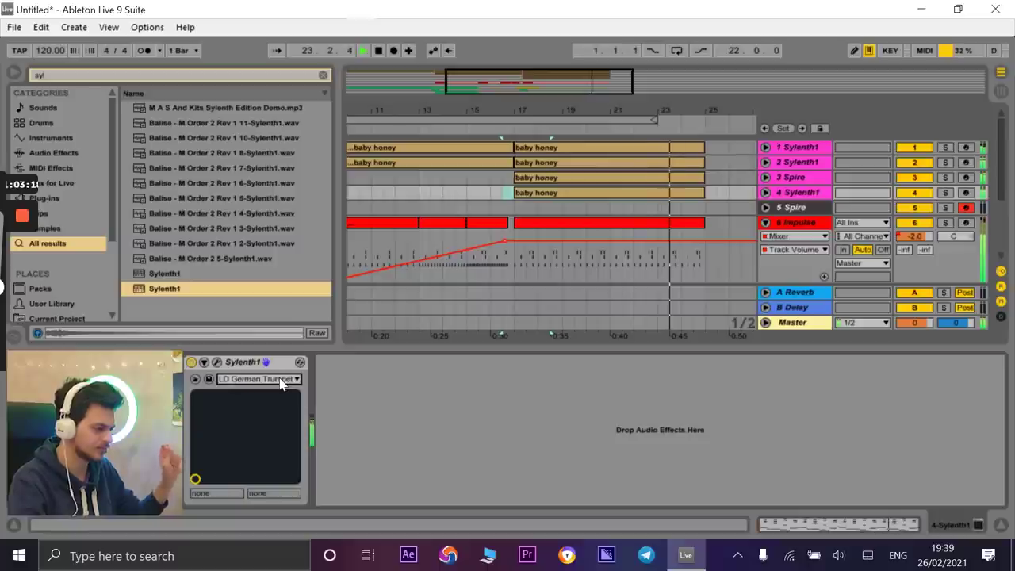
{"action": "key", "text": "Down"}
{"action": "key", "text": "space"}
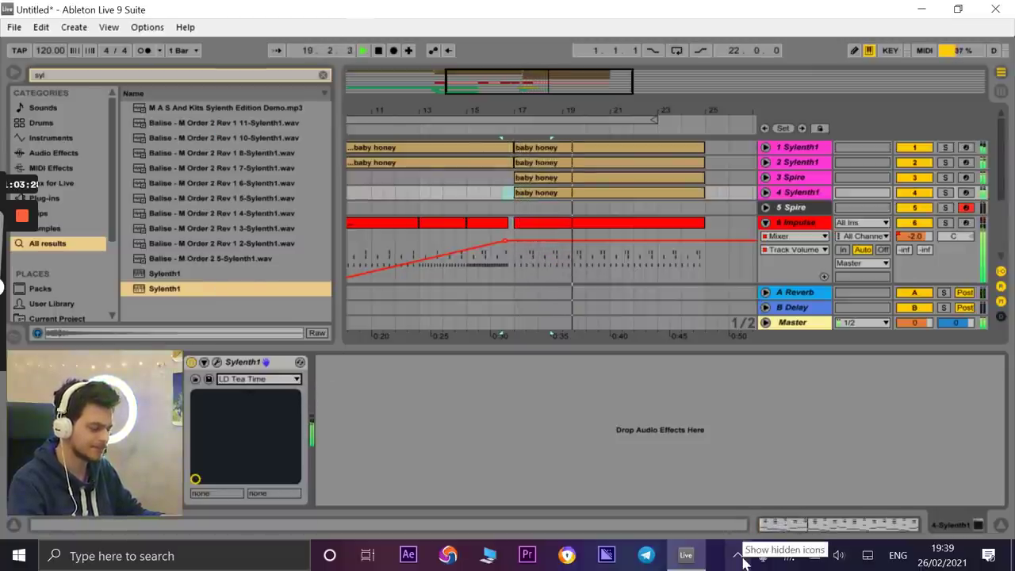
- Unfold the 4 Sylenth1 track, set its volume to 2.7 dB, and play the section from before bar 17
{"action": "left_click", "coordinate": [765, 192]}
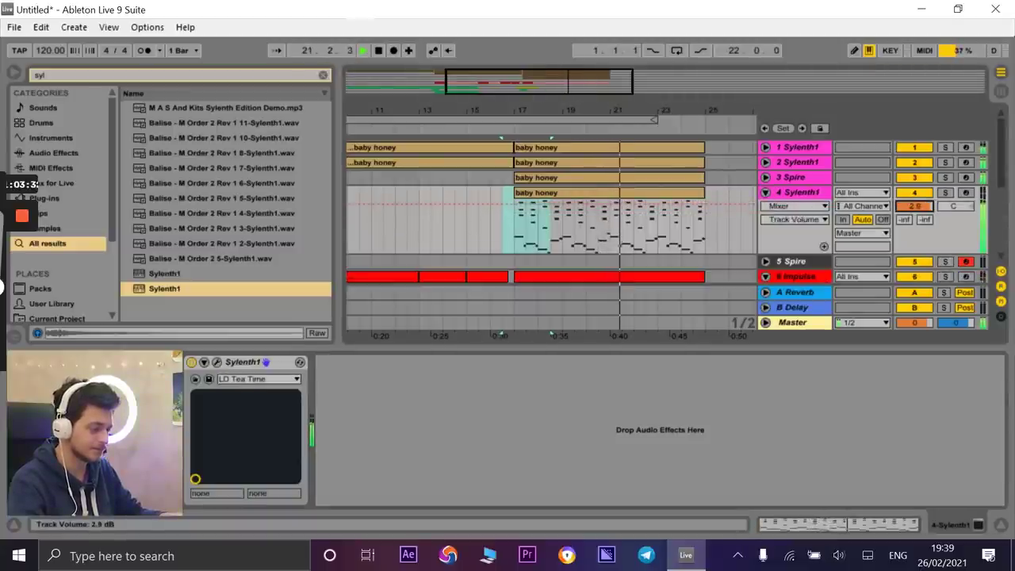
{"action": "key", "text": "space"}
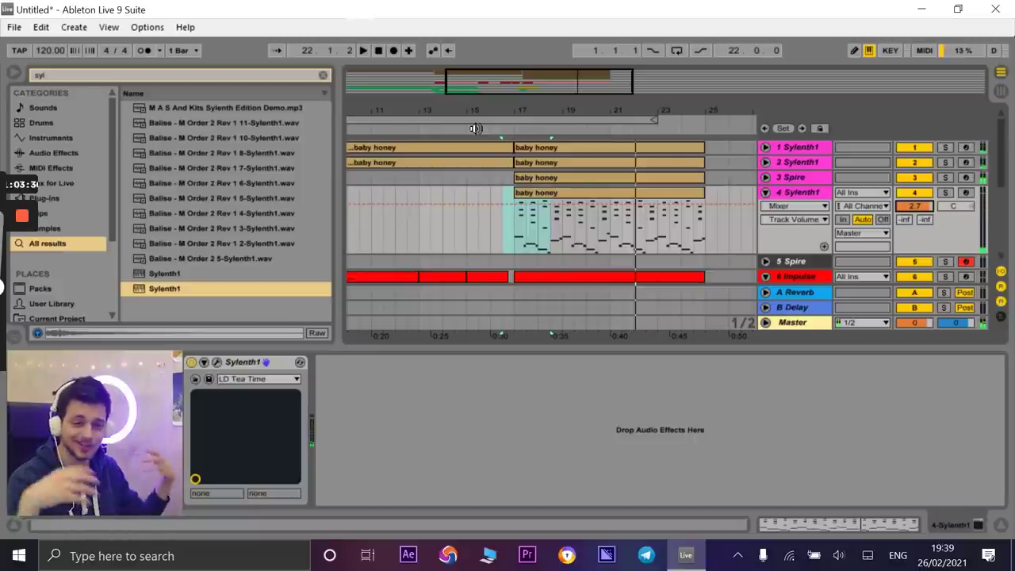
{"action": "left_click", "coordinate": [476, 129]}
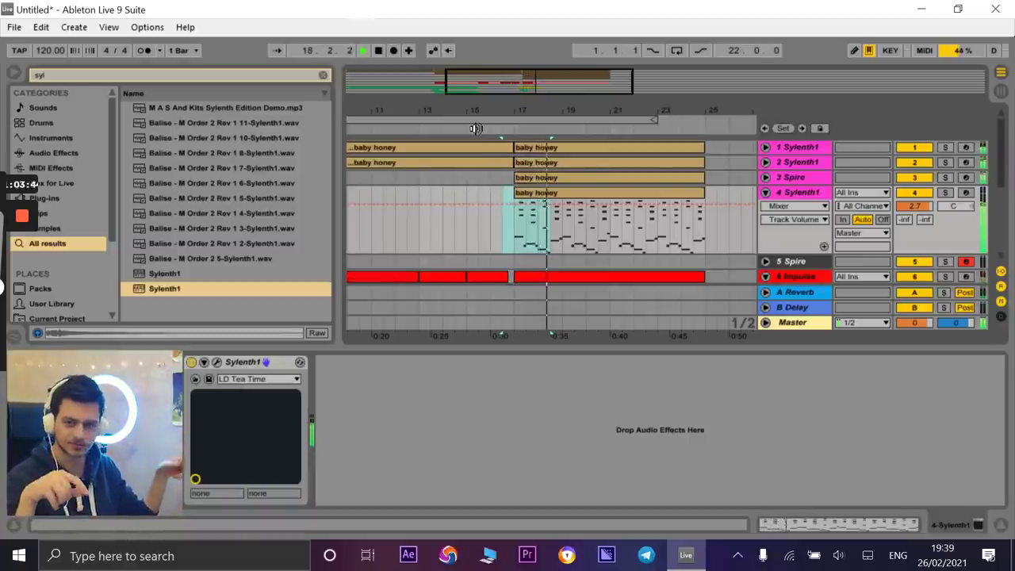
{"action": "left_click", "coordinate": [799, 194]}
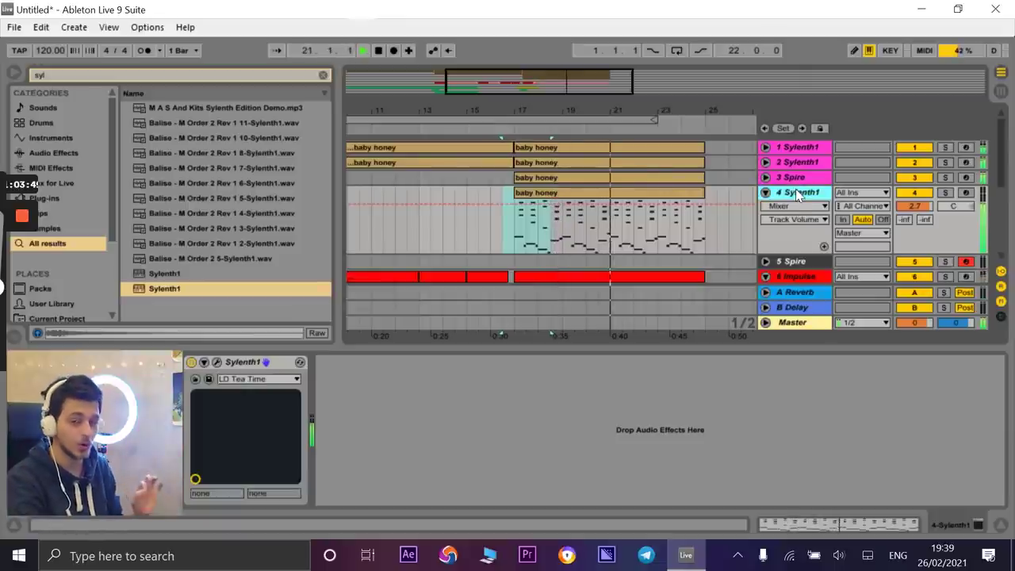
- Search the browser for "nect" and add Nectar 3 to the 4 Sylenth1 track
{"action": "left_click", "coordinate": [259, 76]}
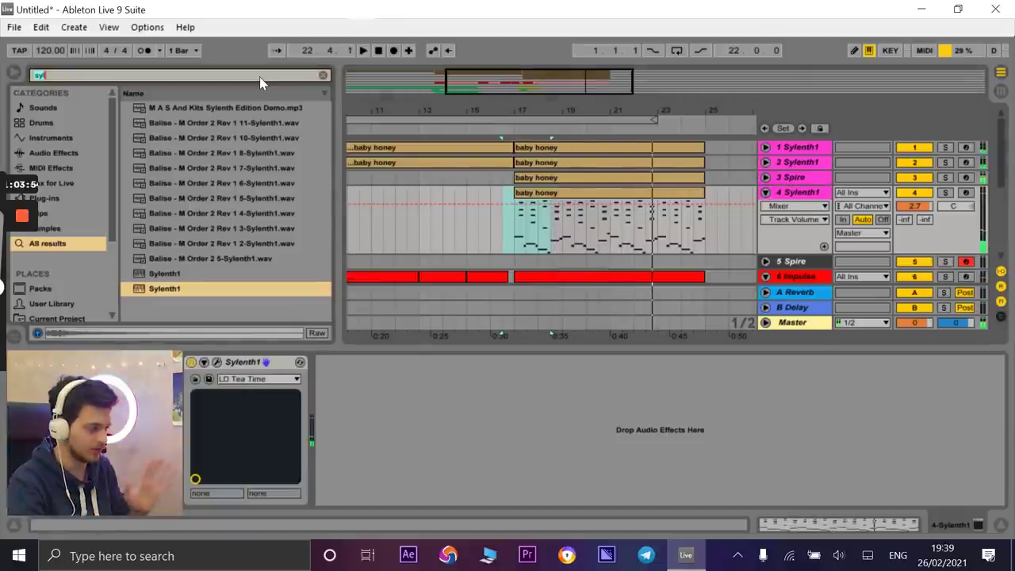
{"action": "key", "text": "BackSpace"}
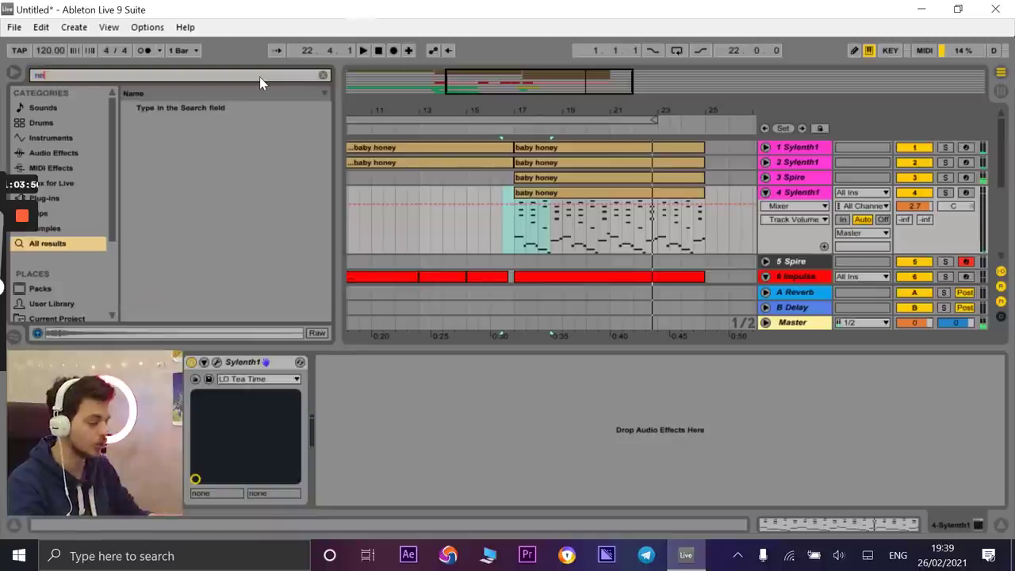
{"action": "type", "text": "nect"}
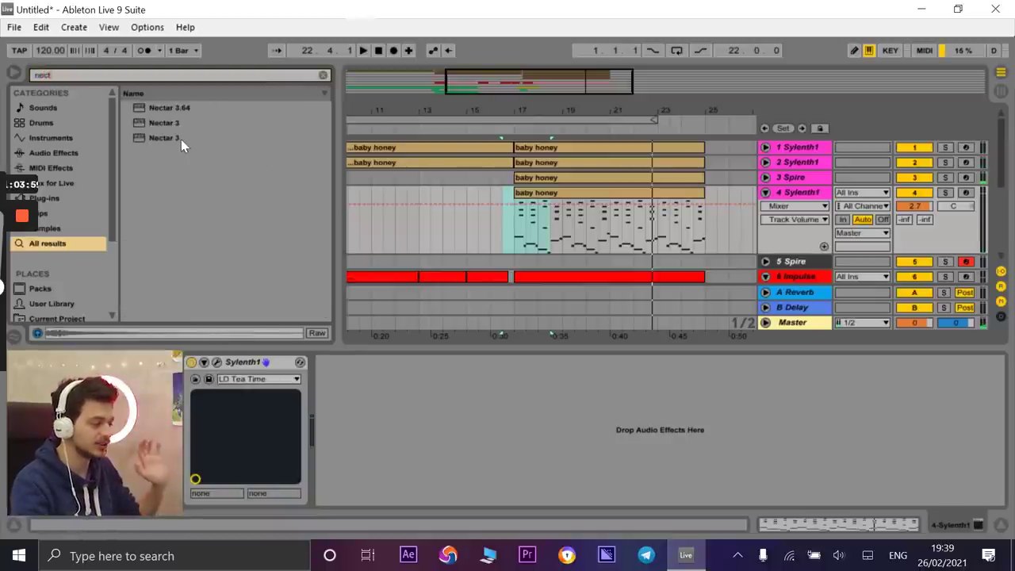
{"action": "left_click", "coordinate": [182, 139]}
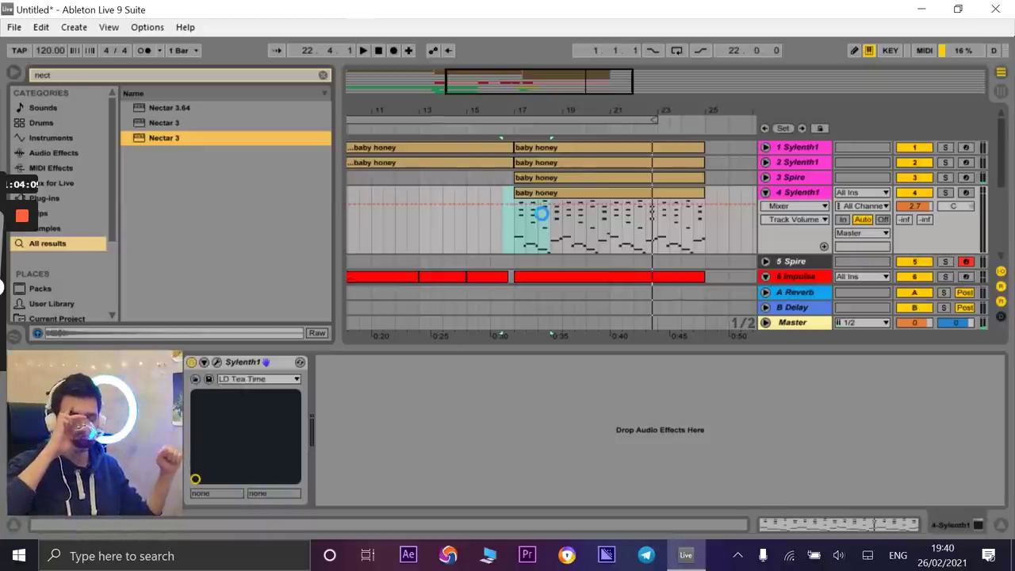
{"action": "key", "text": "Return"}
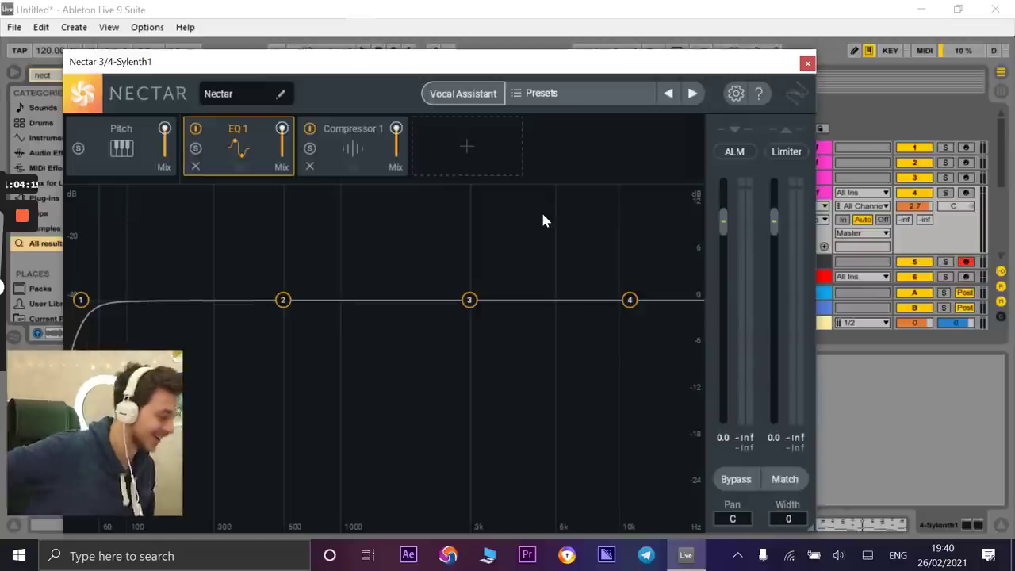
- Solo 4 Sylenth1, set the loop range to the eight-bar clip starting at bar 17, and play it with Nectar 3 in view
{"action": "left_click_drag", "start_coordinate": [626, 66], "coordinate": [630, 296]}
{"action": "left_click", "coordinate": [946, 194]}
{"action": "left_click", "coordinate": [505, 138]}
{"action": "left_click_drag", "start_coordinate": [466, 115], "coordinate": [496, 162]}
{"action": "left_click", "coordinate": [459, 280]}
{"action": "left_click_drag", "start_coordinate": [458, 280], "coordinate": [501, 154]}
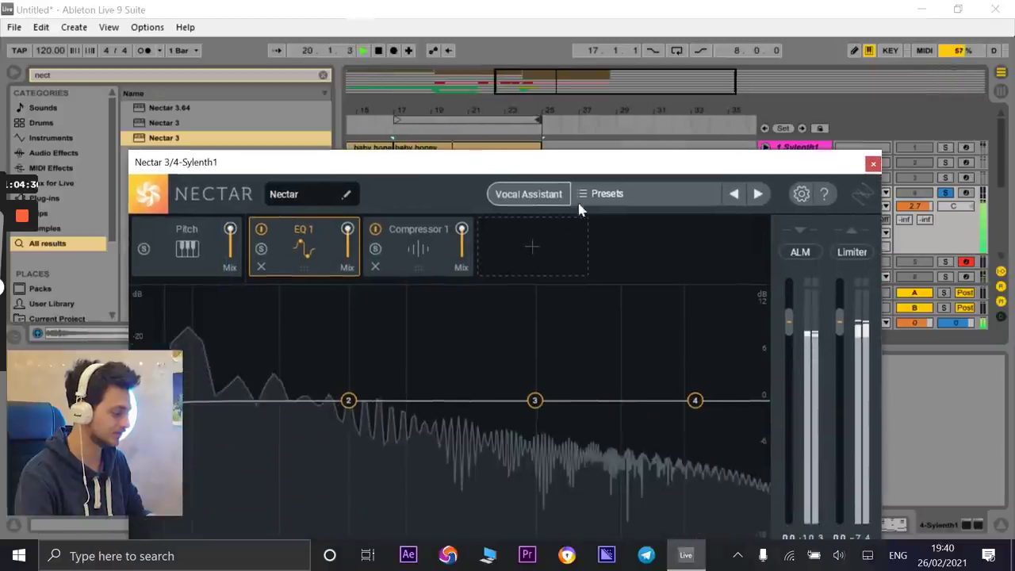
- Load the A Bit of Everything music preset in Nectar 3 and close the preset browser
{"action": "left_click", "coordinate": [614, 190]}
{"action": "left_click", "coordinate": [713, 280]}
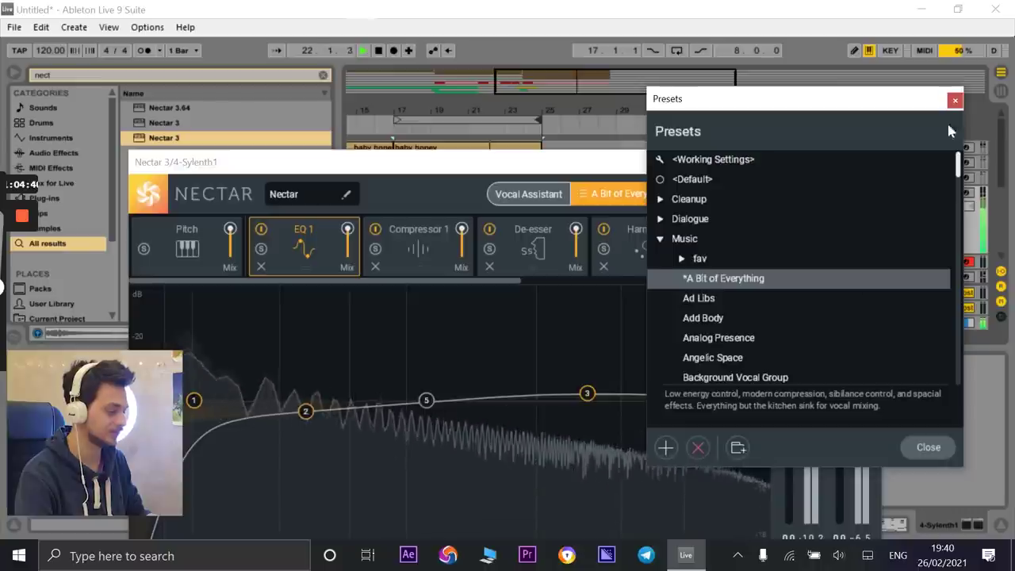
{"action": "left_click", "coordinate": [955, 100]}
- Unsolo 4 Sylenth1 and play the arrangement from just before bar 17 to hear Nectar 3 with the other tracks
{"action": "left_click_drag", "start_coordinate": [863, 169], "coordinate": [855, 426]}
{"action": "left_click", "coordinate": [945, 194]}
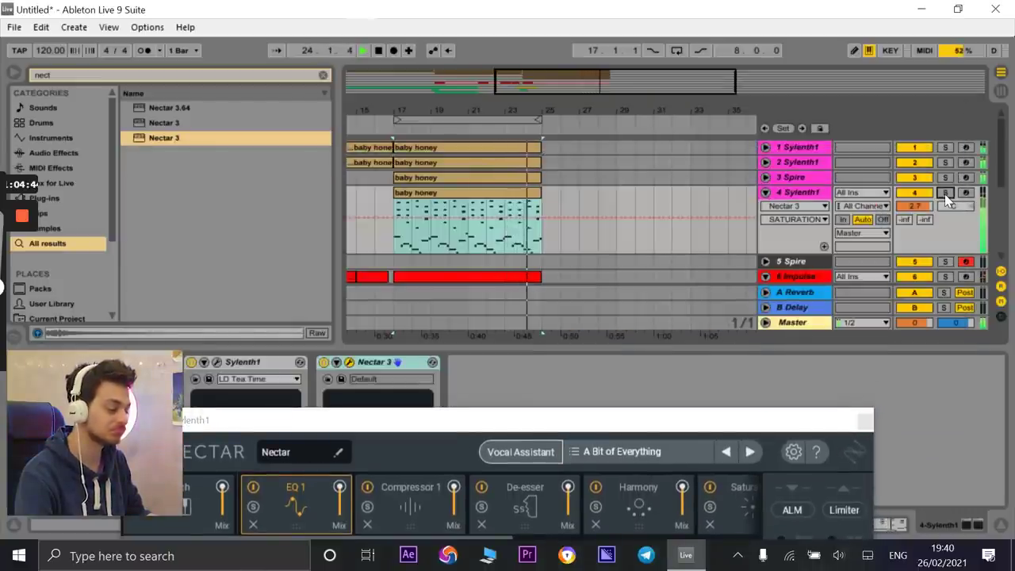
{"action": "left_click", "coordinate": [377, 123]}
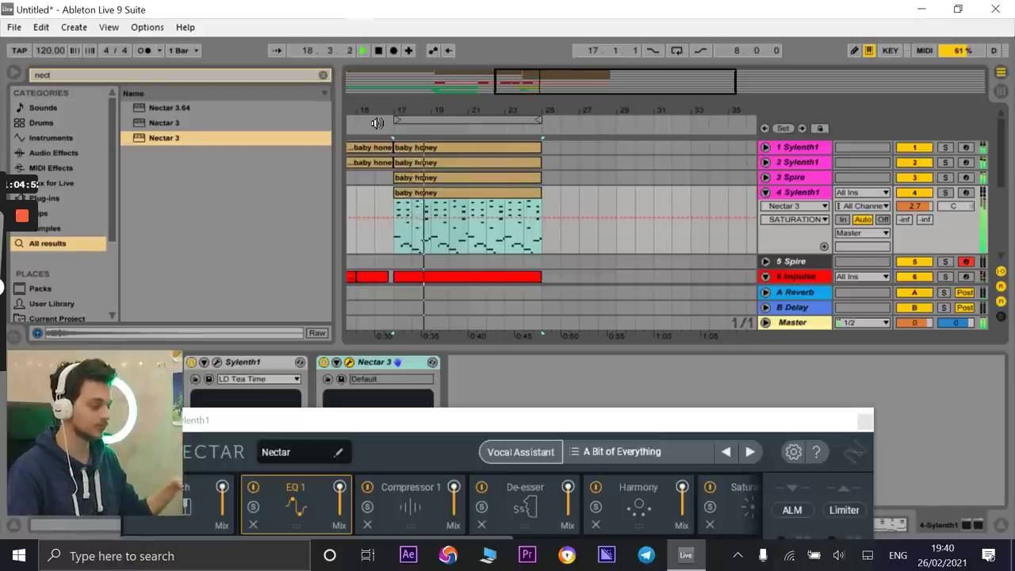
{"action": "key", "text": "space"}
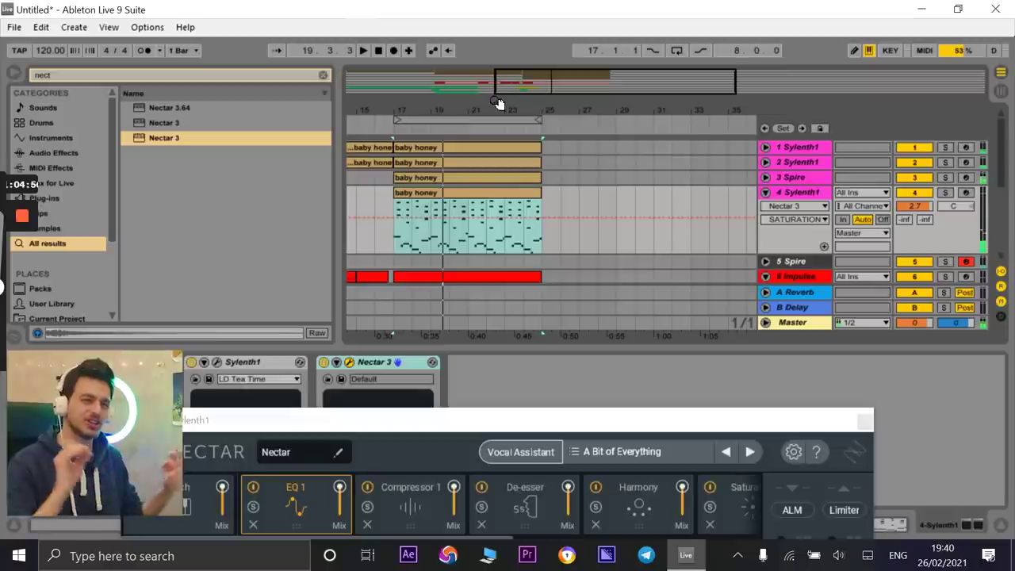
- Play the arrangement from bar 17 and load the Ad Libs music preset in Nectar 3
{"action": "left_click_drag", "start_coordinate": [510, 415], "coordinate": [550, 277]}
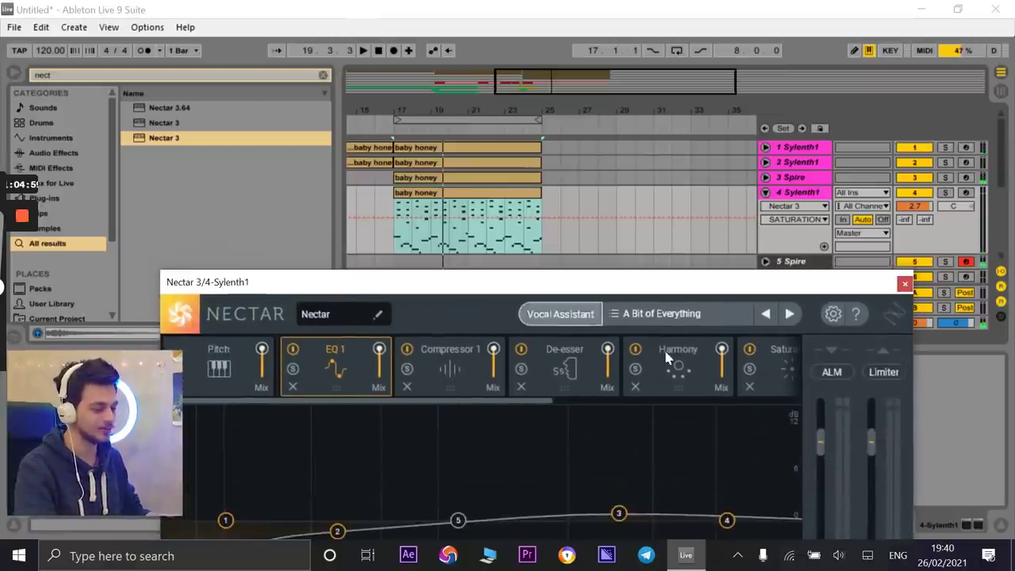
{"action": "left_click", "coordinate": [719, 317]}
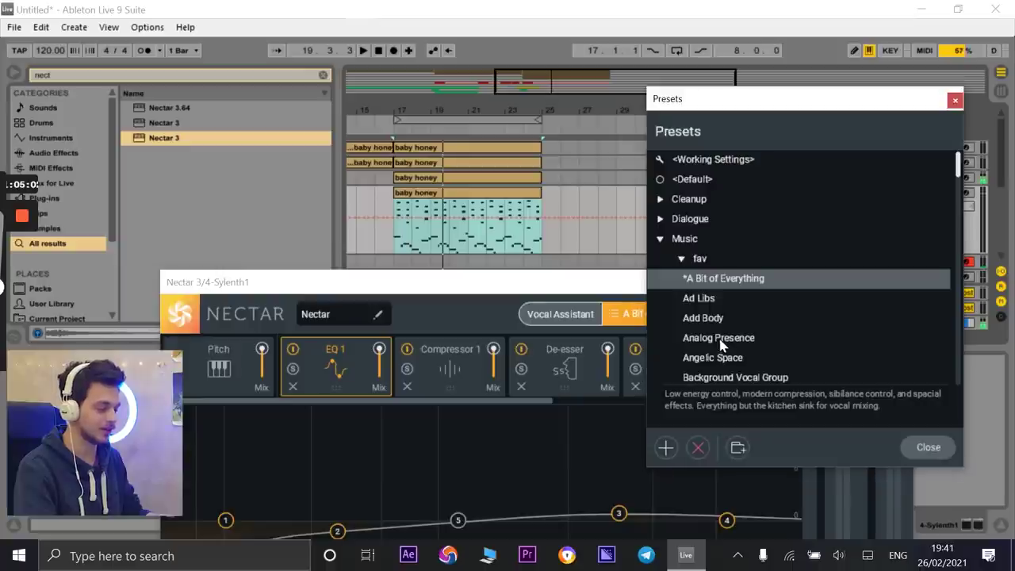
{"action": "left_click", "coordinate": [386, 126]}
{"action": "left_click", "coordinate": [701, 298]}
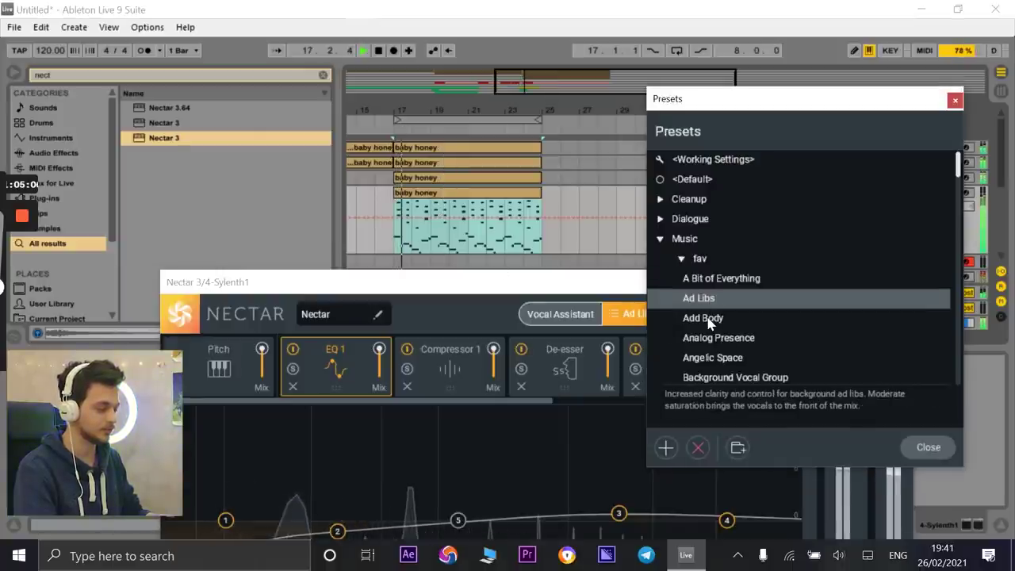
- Load the Breathy music preset in Nectar 3 during playback and close the preset browser
{"action": "scroll", "coordinate": [712, 361], "scroll_direction": "down", "scroll_amount": 2}
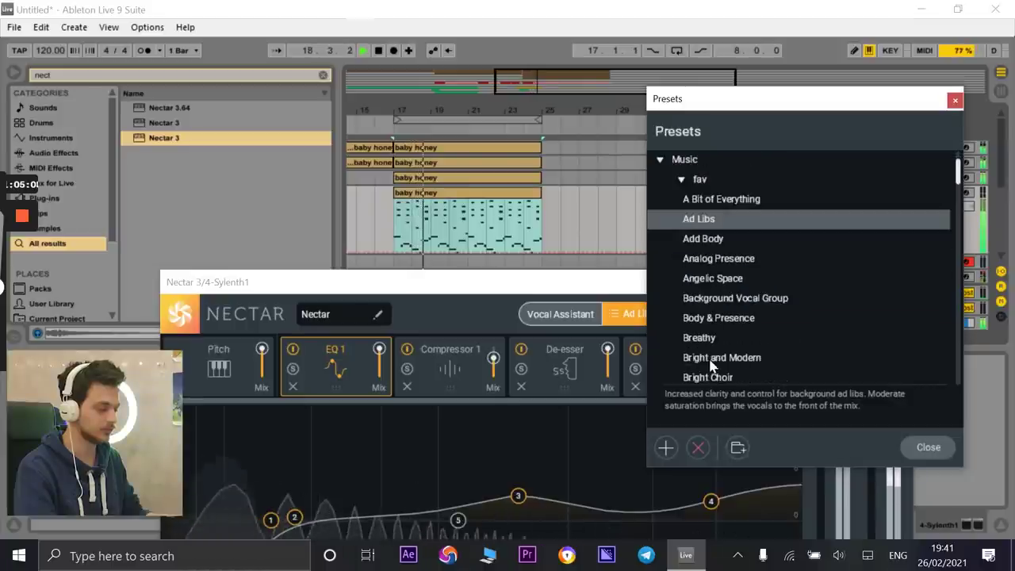
{"action": "left_click", "coordinate": [708, 339]}
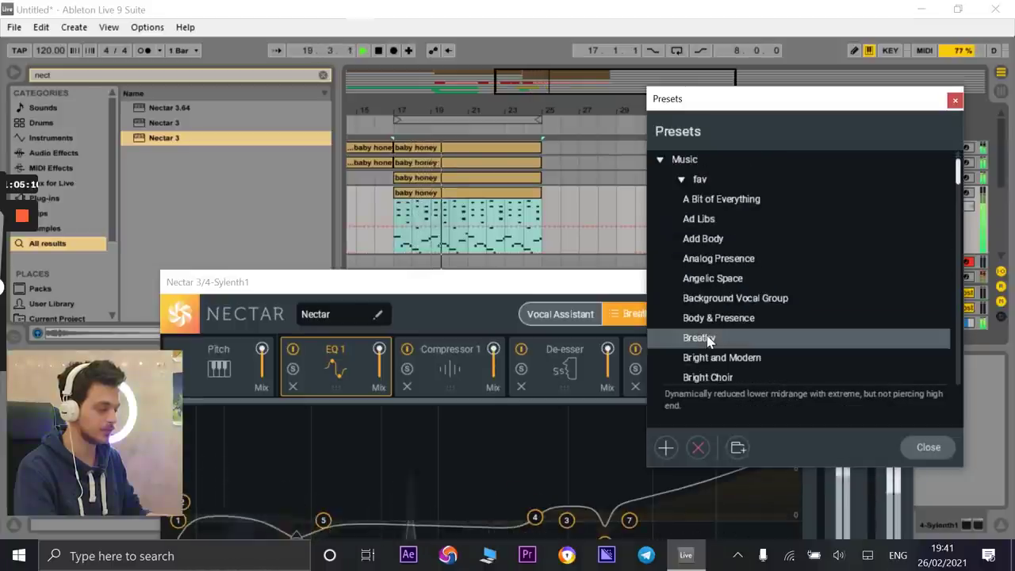
{"action": "scroll", "coordinate": [709, 340], "scroll_direction": "down", "scroll_amount": 1}
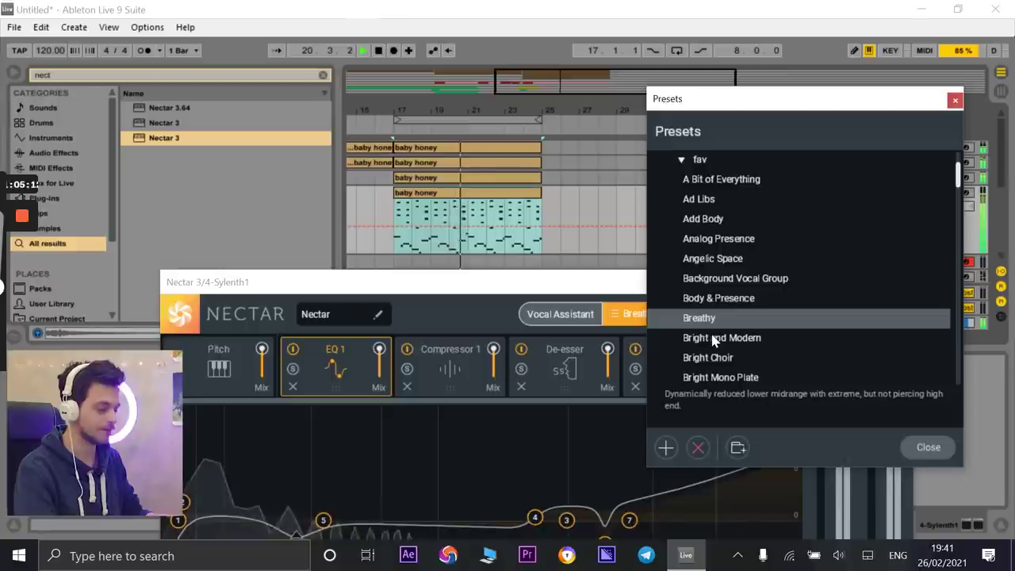
{"action": "left_click", "coordinate": [928, 446]}
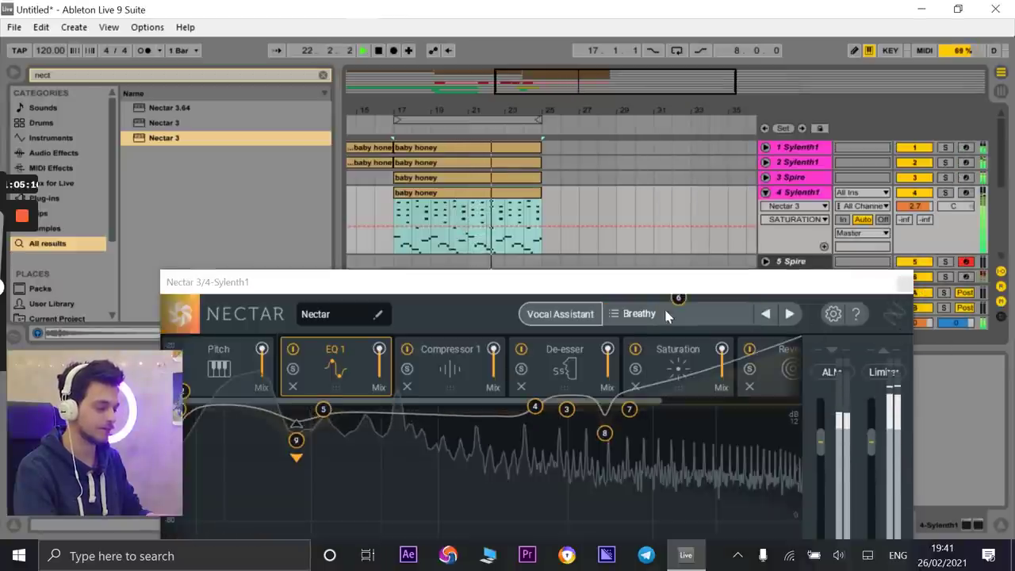
- Set the 4 Sylenth1 track volume to -1.6, replay from bar 17 and fold the track
{"action": "left_click", "coordinate": [563, 222]}
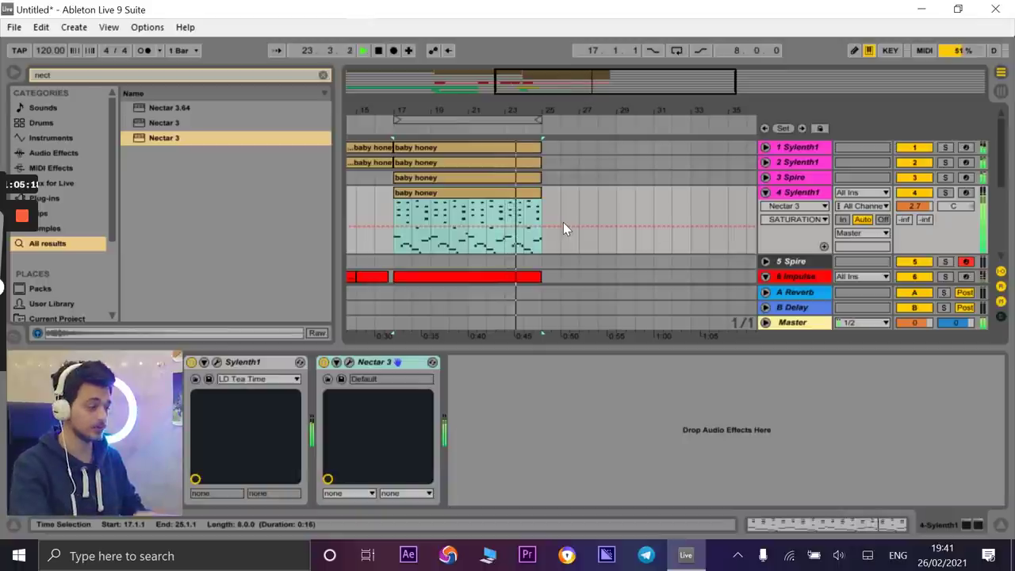
{"action": "left_click_drag", "start_coordinate": [914, 206], "coordinate": [914, 218]}
{"action": "left_click", "coordinate": [396, 129]}
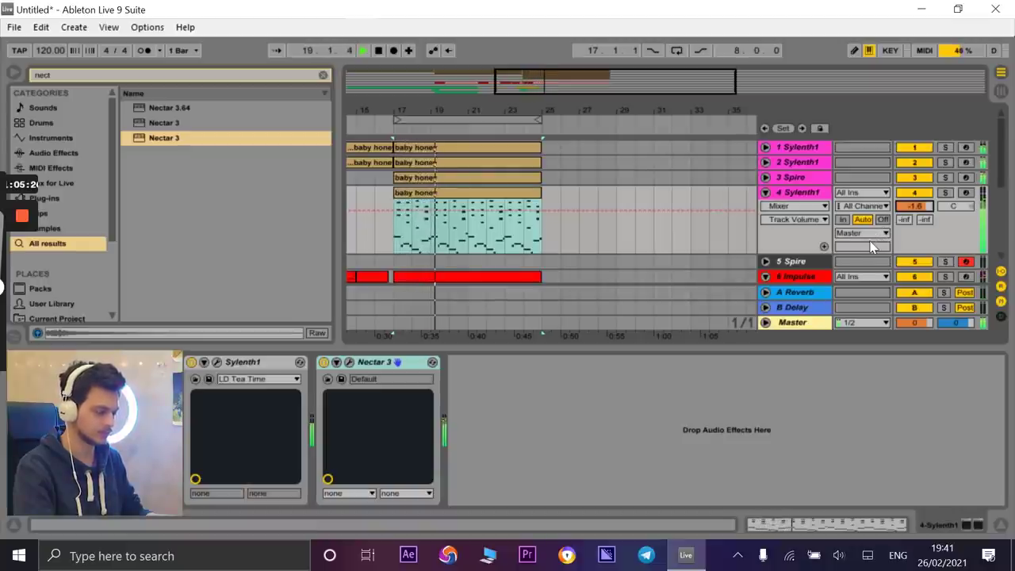
{"action": "left_click", "coordinate": [766, 193]}
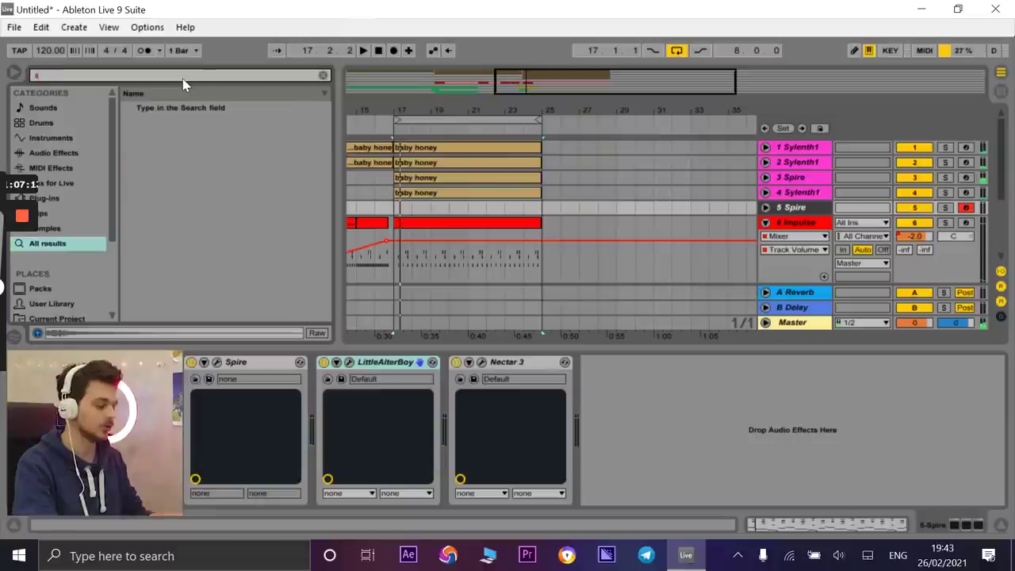
- Search the browser for "syl", add Sylenth1 as a new track and play along with its LD Swedish House preset
{"action": "type", "text": "syl"}
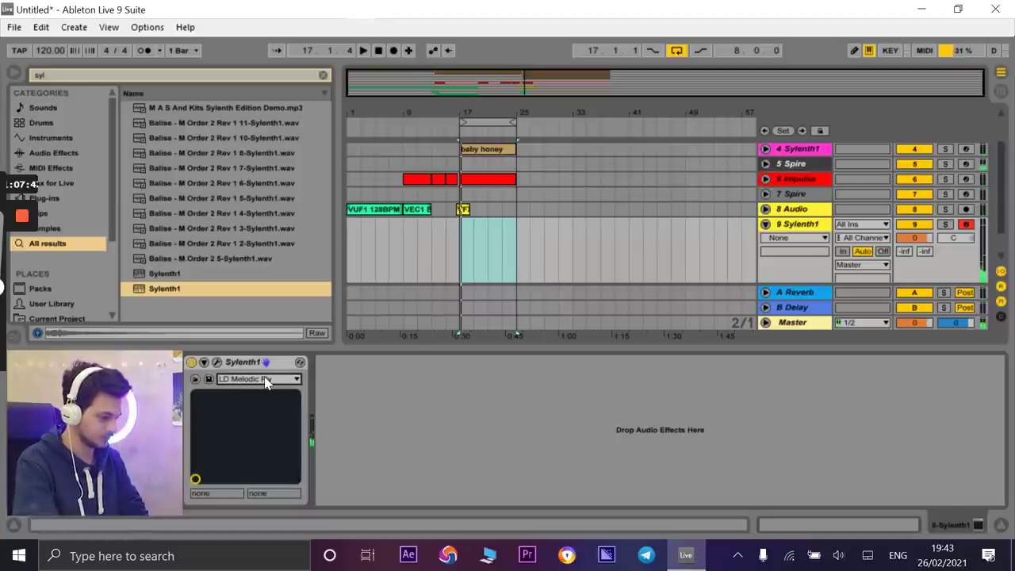
{"action": "scroll", "coordinate": [266, 382], "scroll_direction": "down", "scroll_amount": 1}
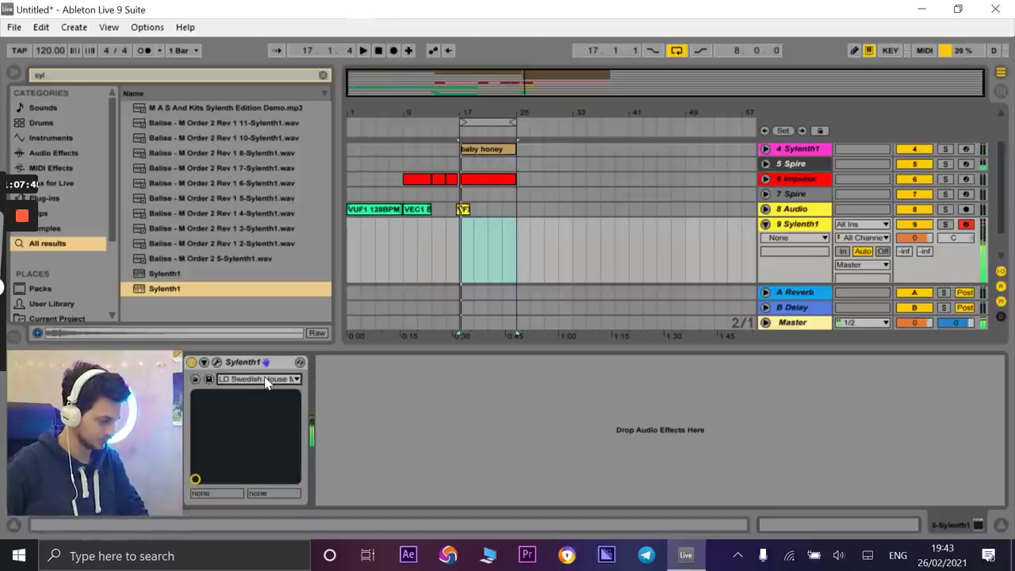
{"action": "scroll", "coordinate": [267, 383], "scroll_direction": "up", "scroll_amount": 1}
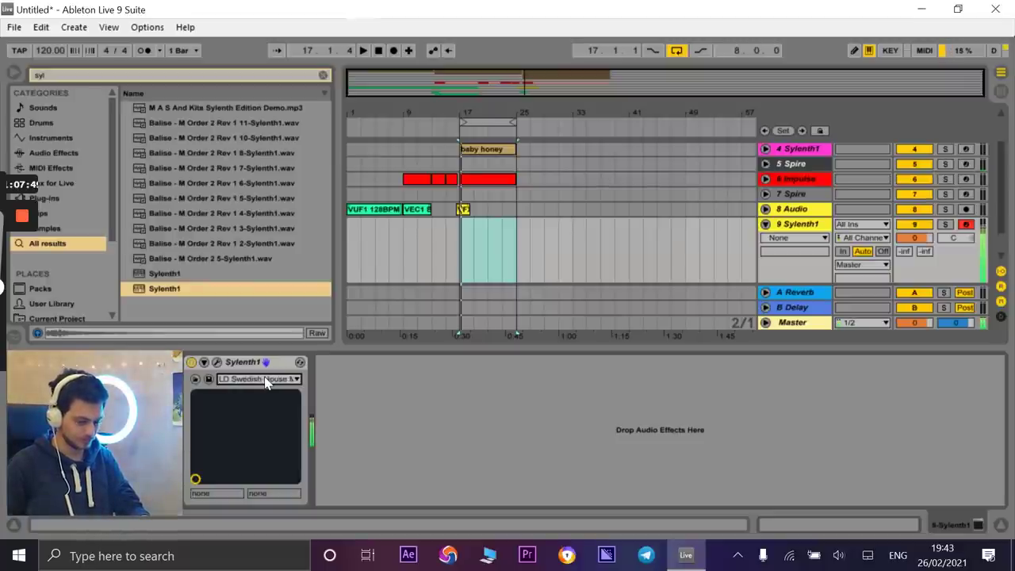
{"action": "key", "text": "space"}
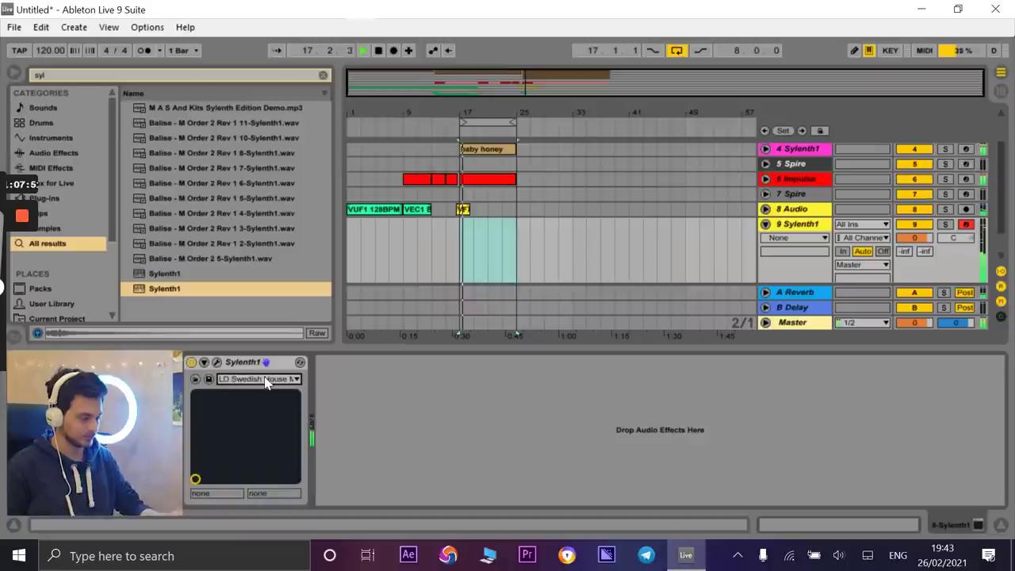
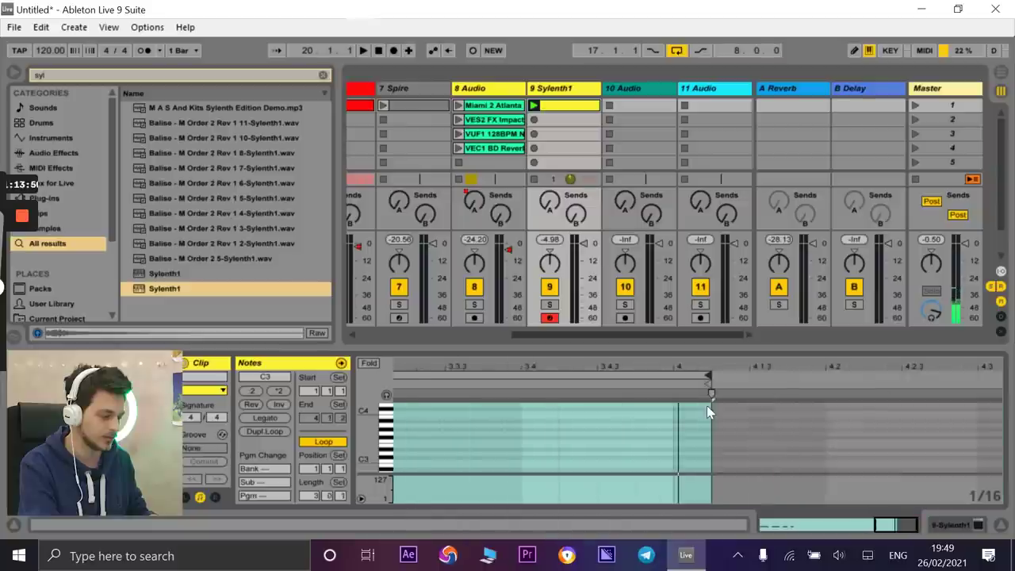
- Extend the 9 Sylenth1 clip loop to four bars and place a short C3 note at 1.3.4
{"action": "left_click_drag", "start_coordinate": [1014, 347], "coordinate": [825, 365]}
{"action": "left_click_drag", "start_coordinate": [880, 522], "coordinate": [744, 512]}
{"action": "left_click_drag", "start_coordinate": [600, 469], "coordinate": [382, 472]}
{"action": "left_click", "coordinate": [545, 447]}
{"action": "key", "text": "space"}
{"action": "left_click", "coordinate": [474, 461]}
{"action": "key", "text": "ctrl+Right"}
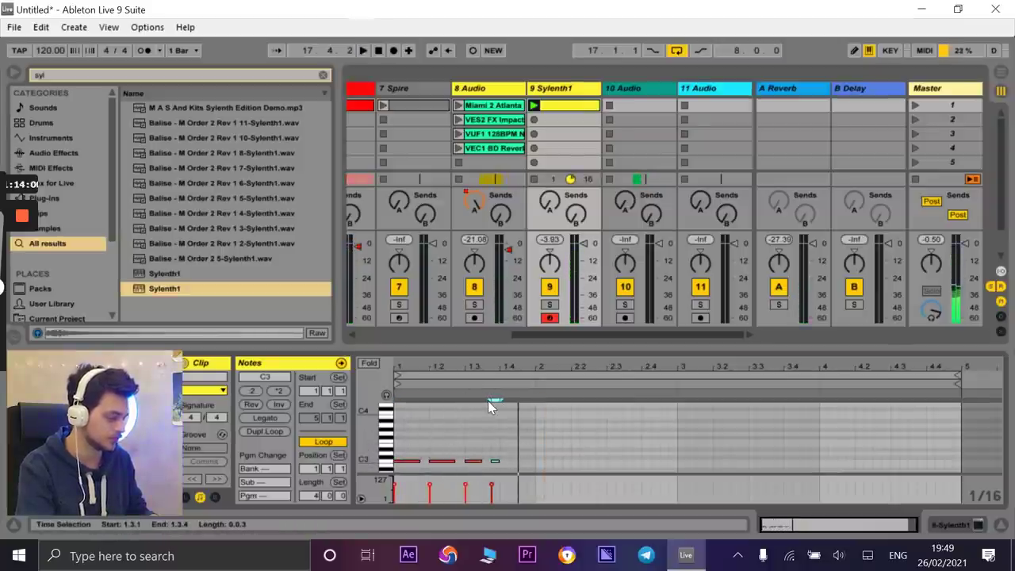
- Add a C3 note spanning 1.4.3 to 2.1.1 in the enlarged note editor and play the clip
{"action": "left_click_drag", "start_coordinate": [380, 438], "coordinate": [401, 445]}
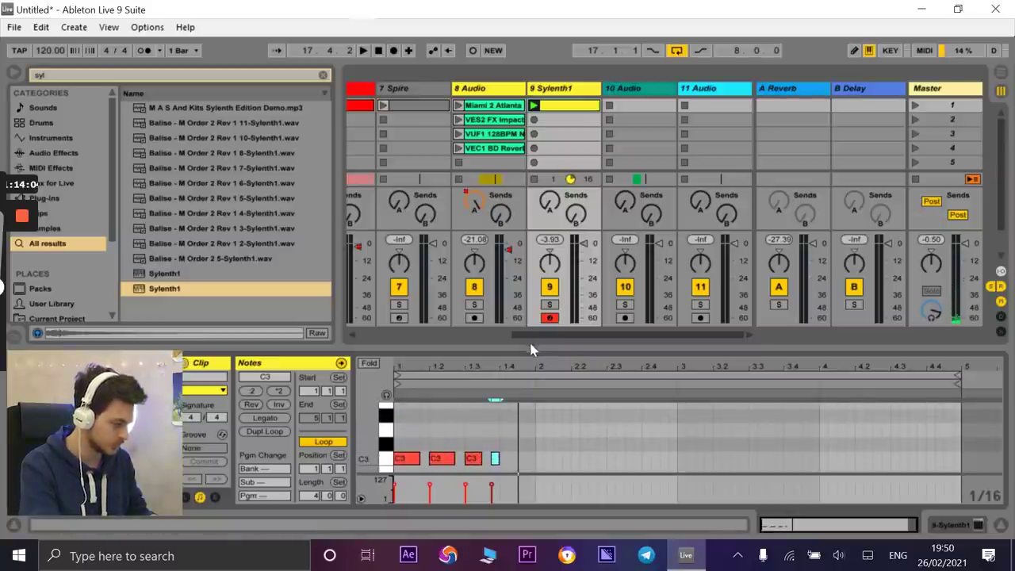
{"action": "left_click_drag", "start_coordinate": [525, 349], "coordinate": [557, 61]}
{"action": "left_click_drag", "start_coordinate": [370, 185], "coordinate": [380, 191]}
{"action": "left_click", "coordinate": [531, 218]}
{"action": "double_click", "coordinate": [532, 217]}
{"action": "key", "text": "space"}
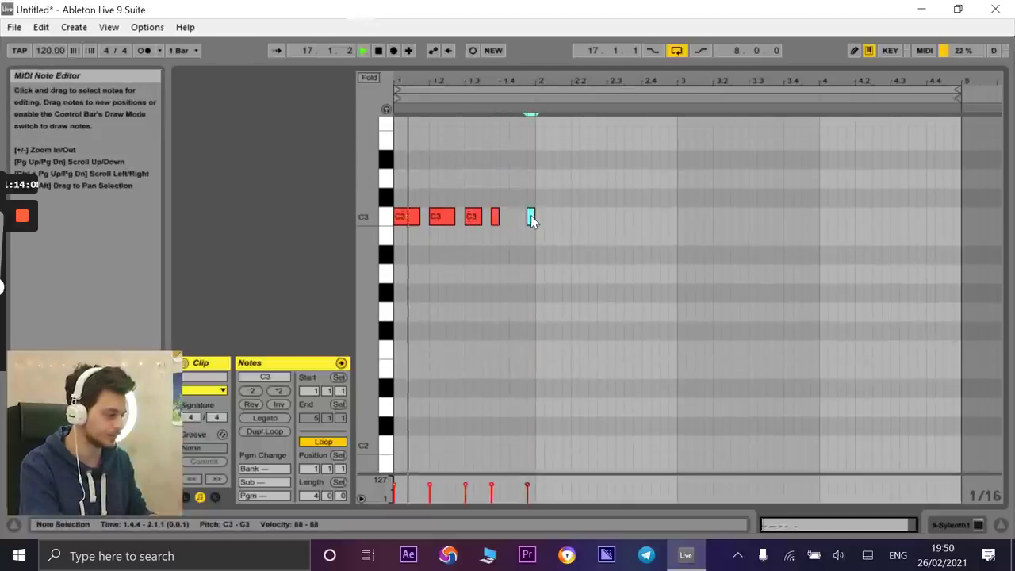
{"action": "left_click_drag", "start_coordinate": [533, 220], "coordinate": [522, 219]}
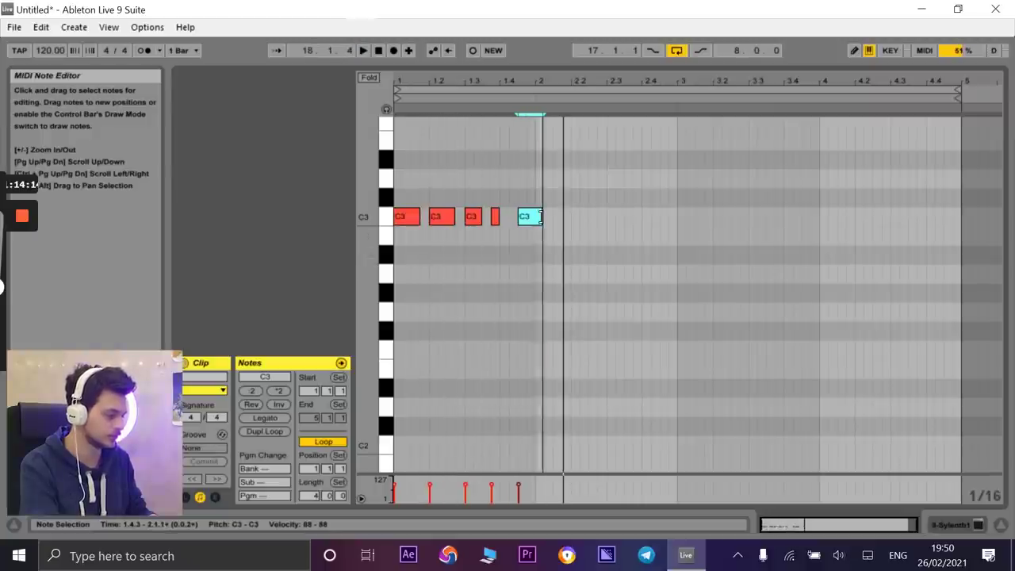
{"action": "key", "text": "space"}
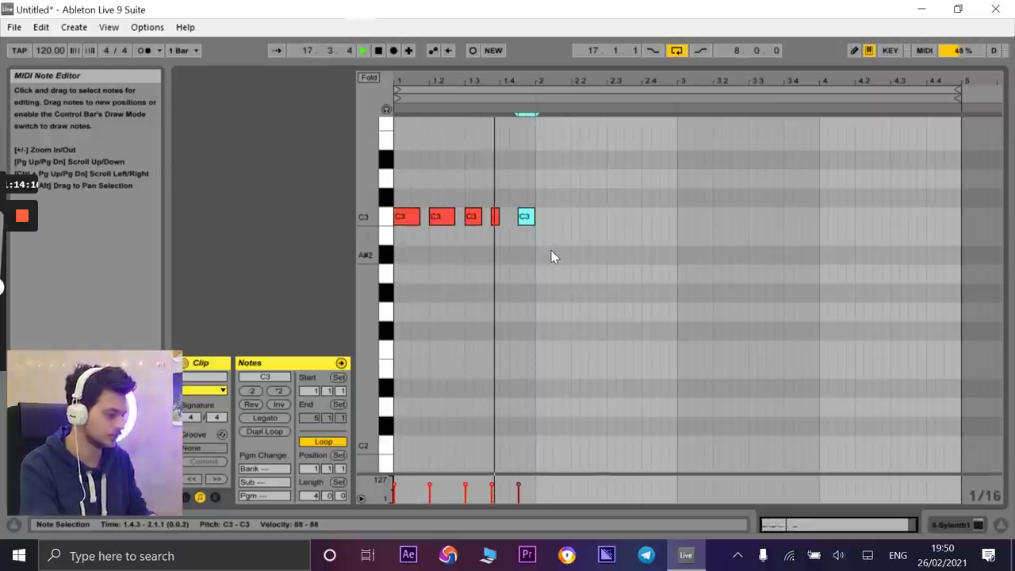
- Add a C3 note at the start of bar 2, spanning 2.1.3 to 2.2.1, while auditioning the clip
{"action": "key", "text": "space"}
{"action": "key", "text": "space"}
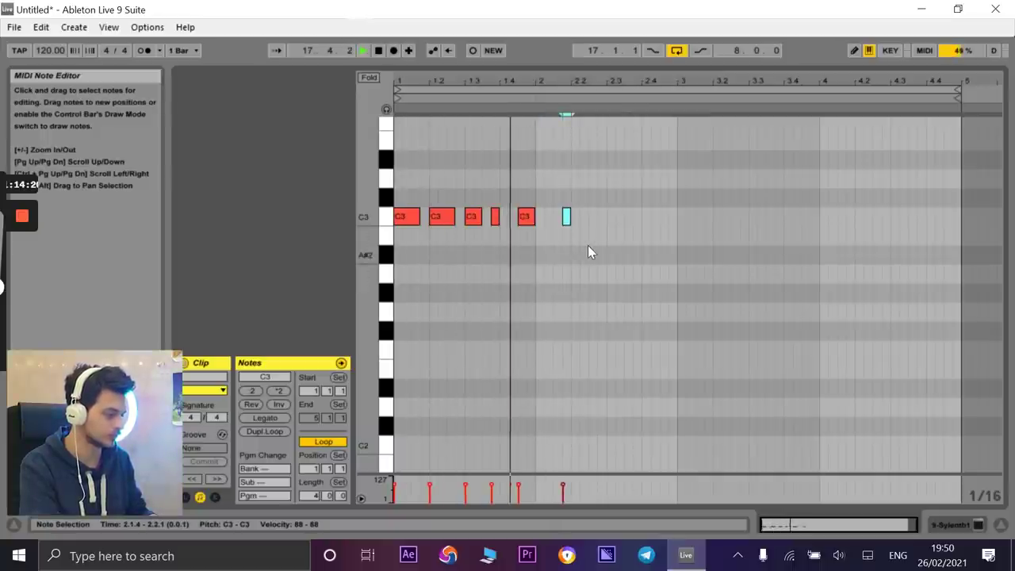
{"action": "mouse_move", "coordinate": [568, 217]}
{"action": "left_mouse_down"}
{"action": "mouse_move", "coordinate": [558, 219]}
{"action": "mouse_move", "coordinate": [570, 219]}
{"action": "left_mouse_up"}
{"action": "key", "text": "space"}
- Add a one-sixteenth C3 note, position it at 2.2.2 and play the clip to check the rhythm
{"action": "double_click", "coordinate": [578, 220]}
{"action": "left_click", "coordinate": [585, 218]}
{"action": "left_click_drag", "start_coordinate": [579, 217], "coordinate": [596, 219]}
{"action": "key", "text": "space"}
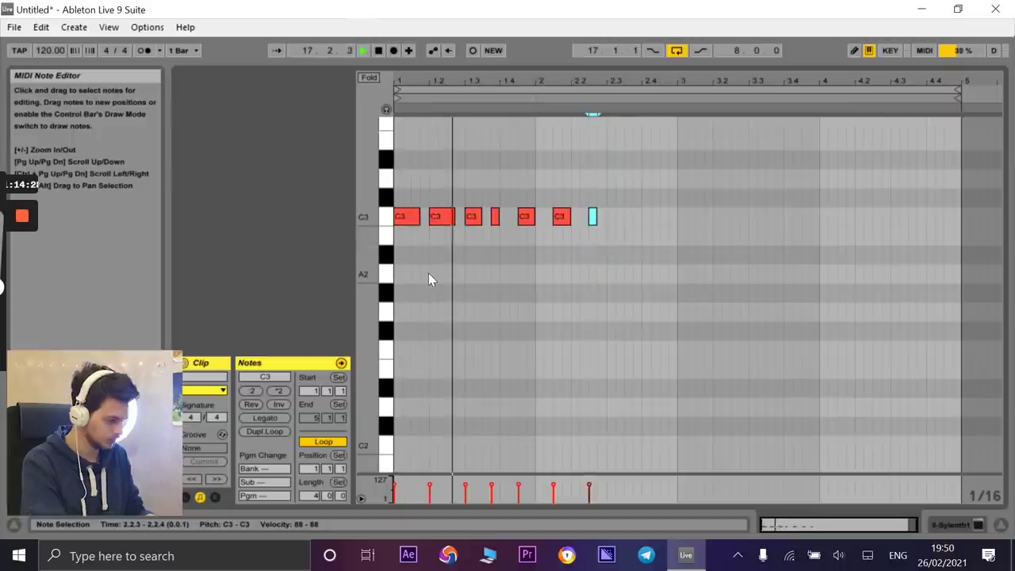
{"action": "key", "text": "space"}
{"action": "left_click_drag", "start_coordinate": [594, 219], "coordinate": [587, 216]}
{"action": "key", "text": "space"}
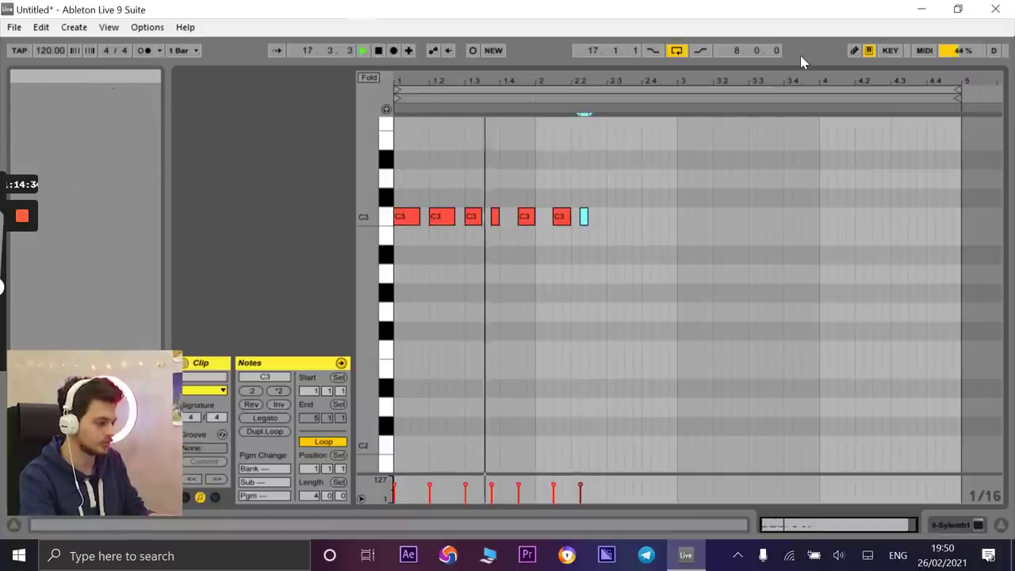
- Duplicate the short C3 note at 2.2.2, move the copy to 2.3.1 and lengthen it to two sixteenths
{"action": "key", "text": "ctrl+d"}
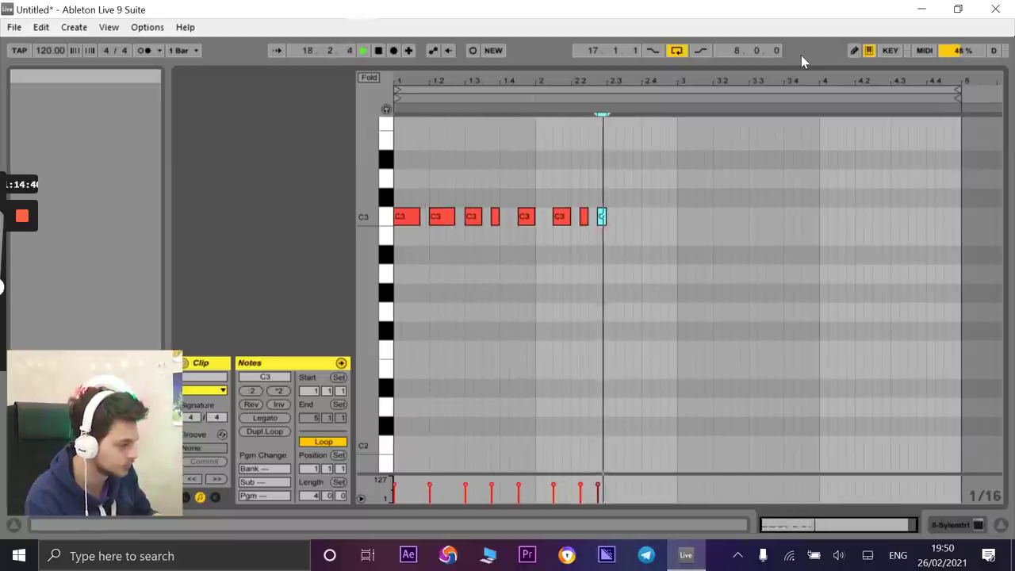
{"action": "key", "text": "Right"}
{"action": "key", "text": "space"}
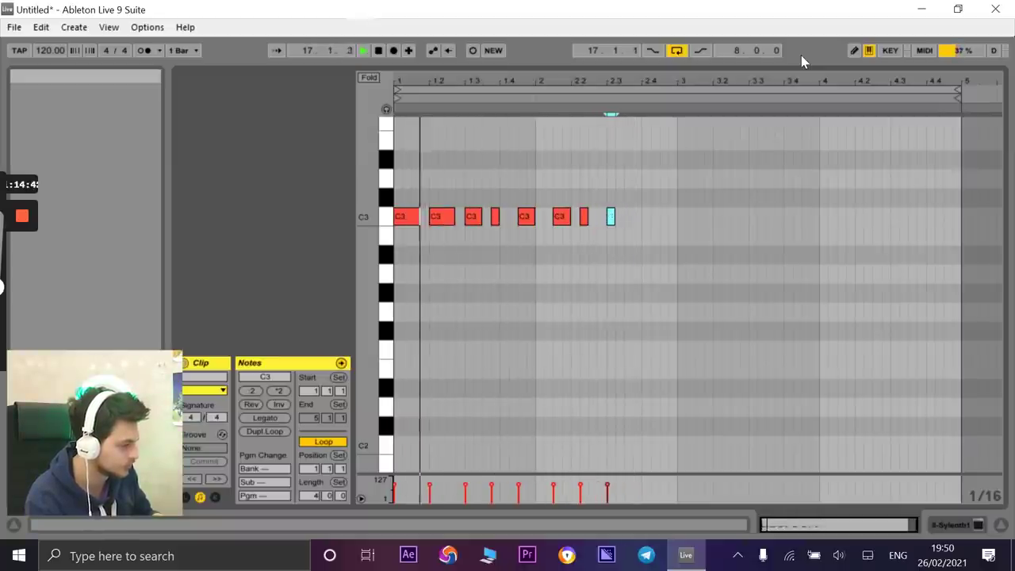
{"action": "key", "text": "shift+Right"}
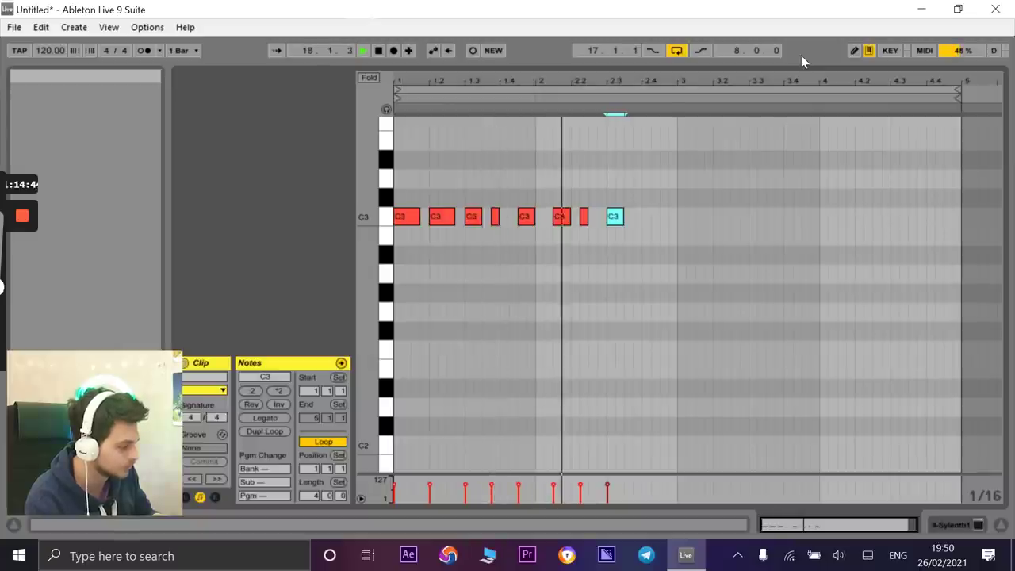
- Duplicate the last C3 note, raise the copy to D3 starting at 2.3.3, and play the clip to check it
{"action": "key", "text": "ctrl+d"}
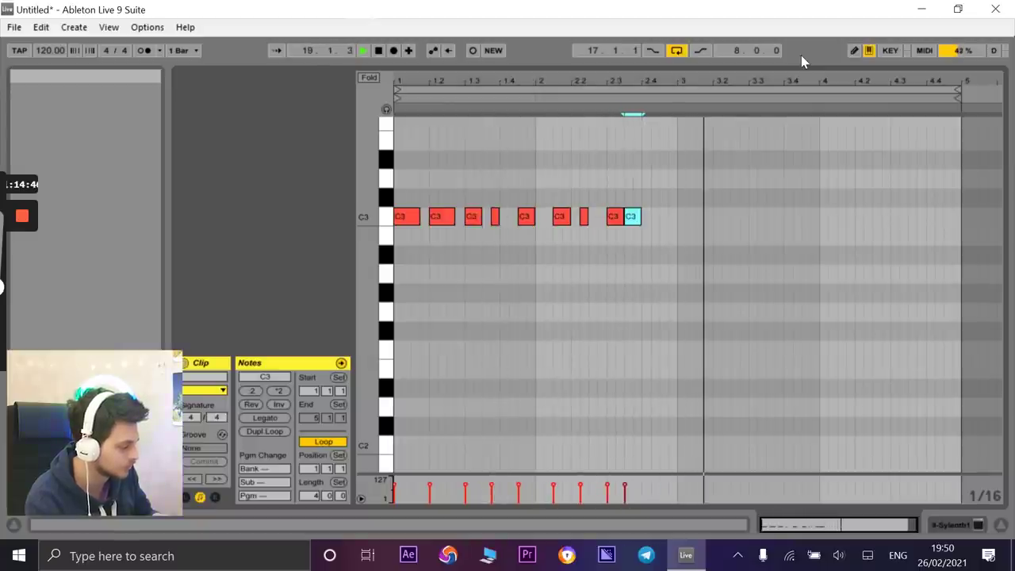
{"action": "key", "text": "space"}
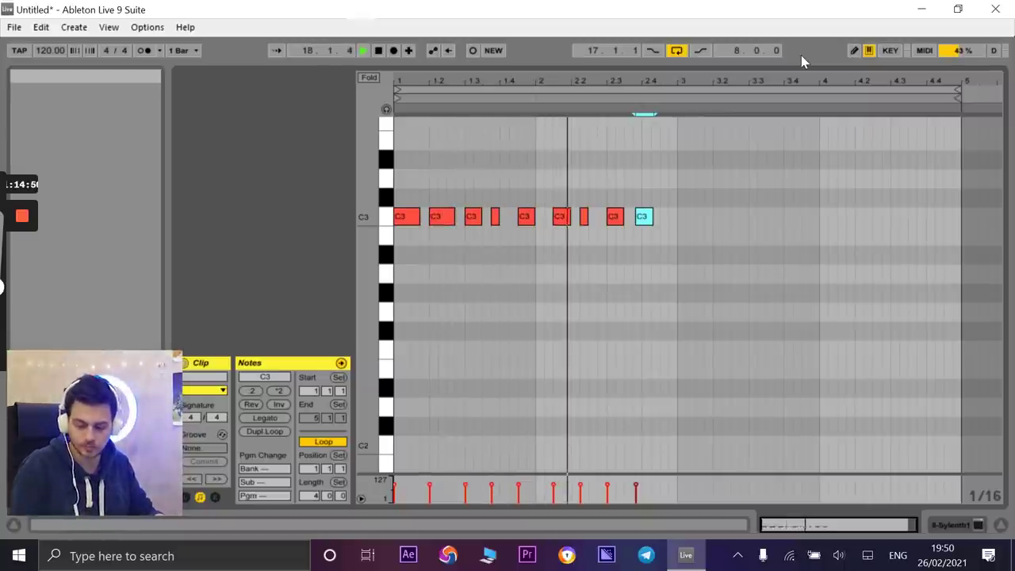
{"action": "key", "text": "space"}
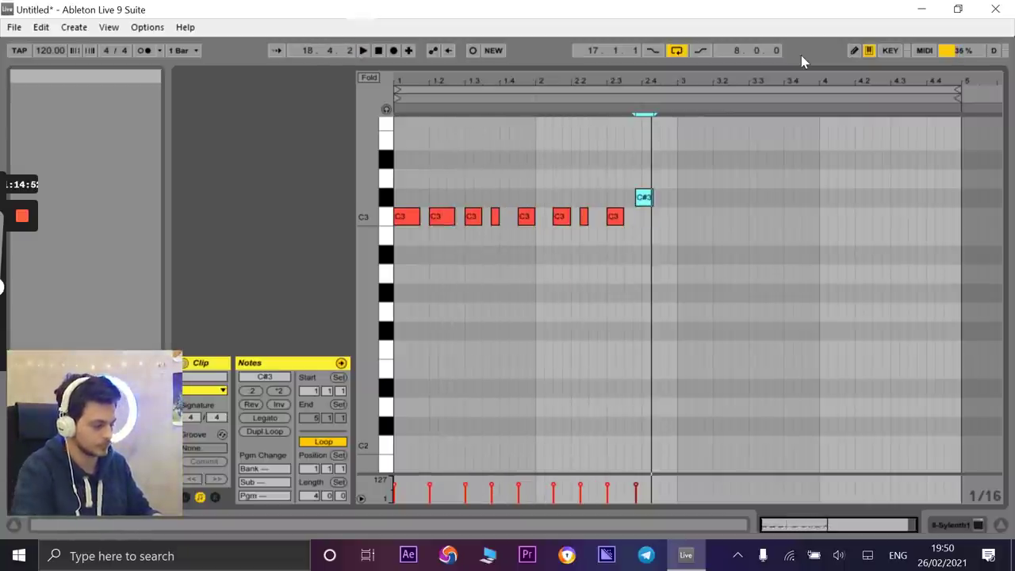
{"action": "key", "text": "Up"}
{"action": "key", "text": "Up"}
{"action": "key", "text": "space"}
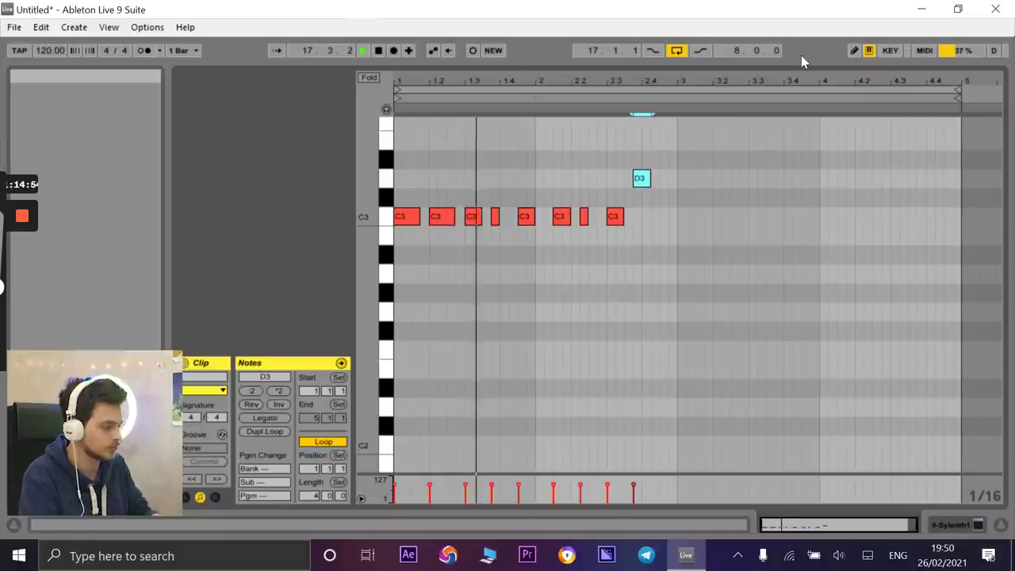
{"action": "key", "text": "Left"}
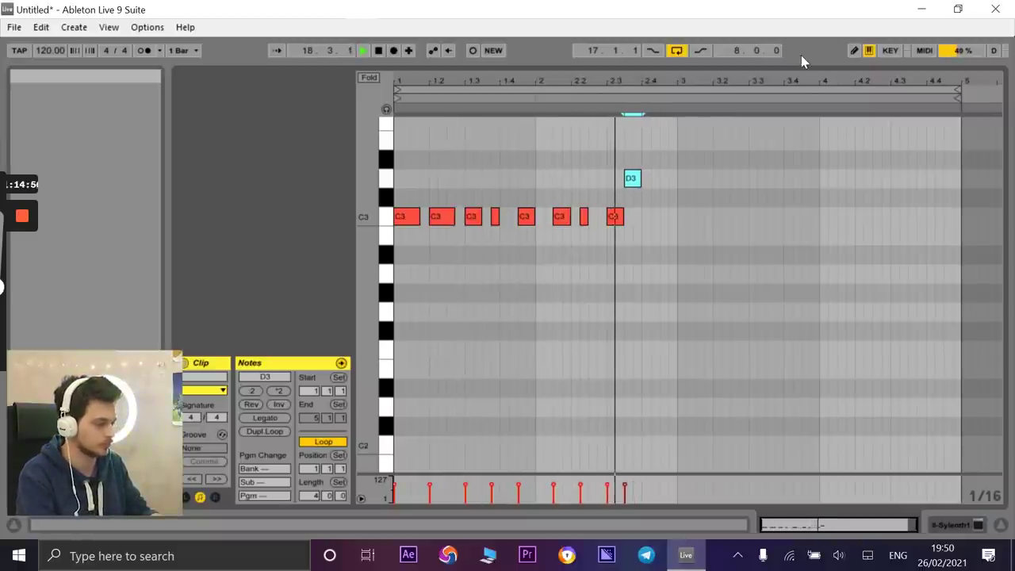
{"action": "key", "text": "space"}
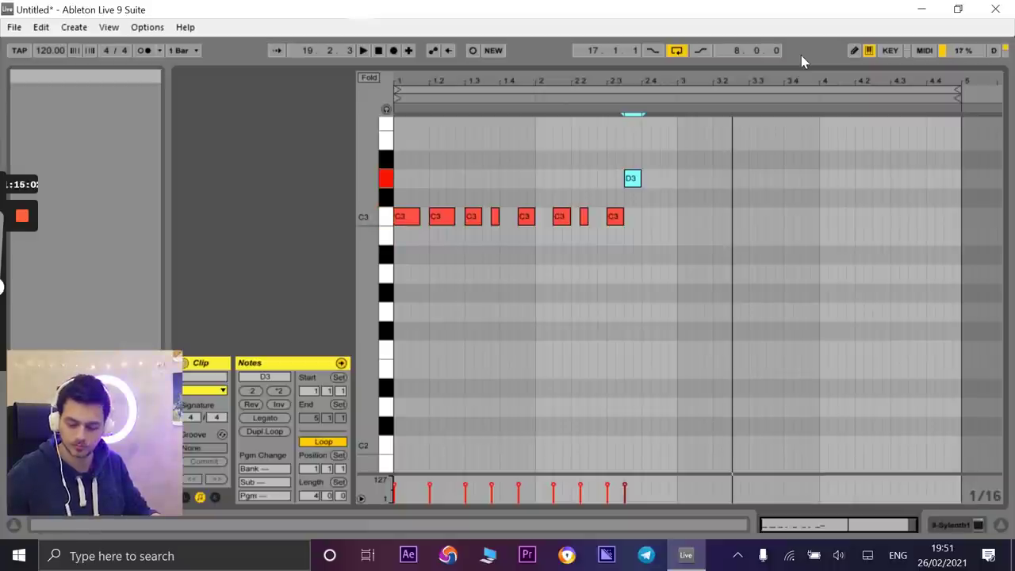
{"action": "key", "text": "space"}
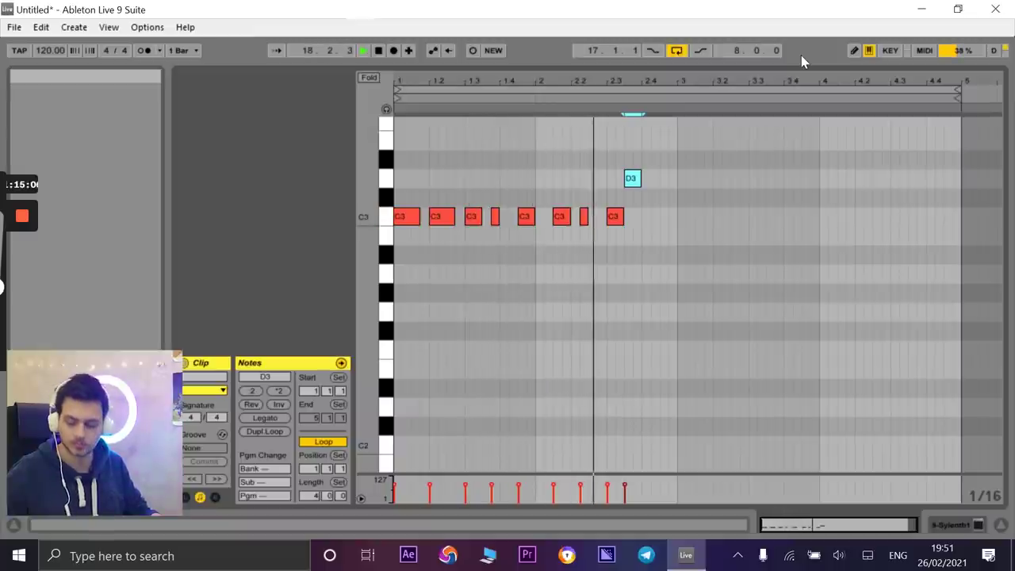
{"action": "key", "text": "space"}
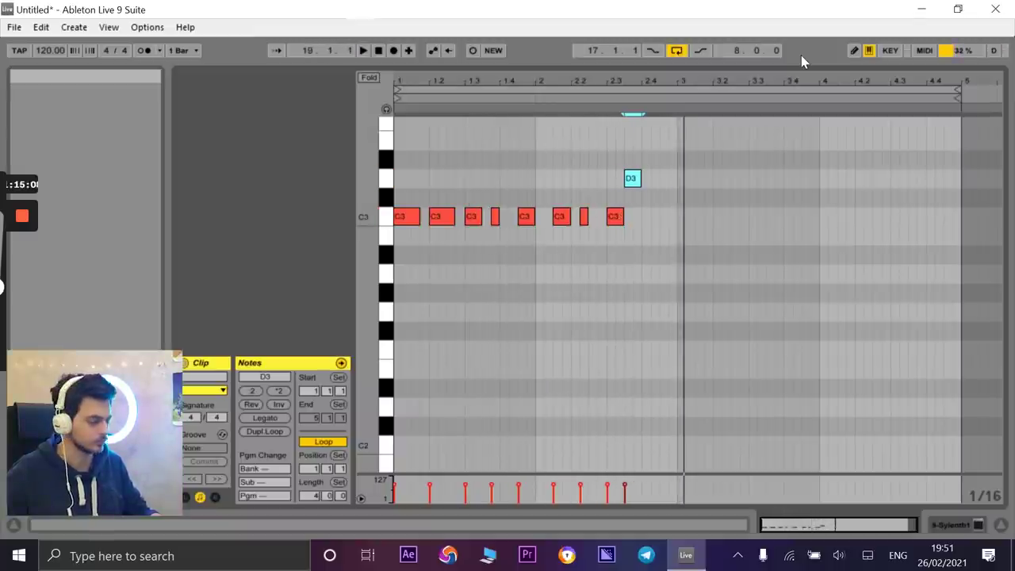
- Delete all notes from the 9 Sylenth1 clip and restart playback
{"action": "left_click_drag", "start_coordinate": [735, 151], "coordinate": [562, 180]}
{"action": "left_click", "coordinate": [677, 188]}
{"action": "key", "text": "ctrl+a"}
{"action": "key", "text": "Delete"}
{"action": "key", "text": "space"}
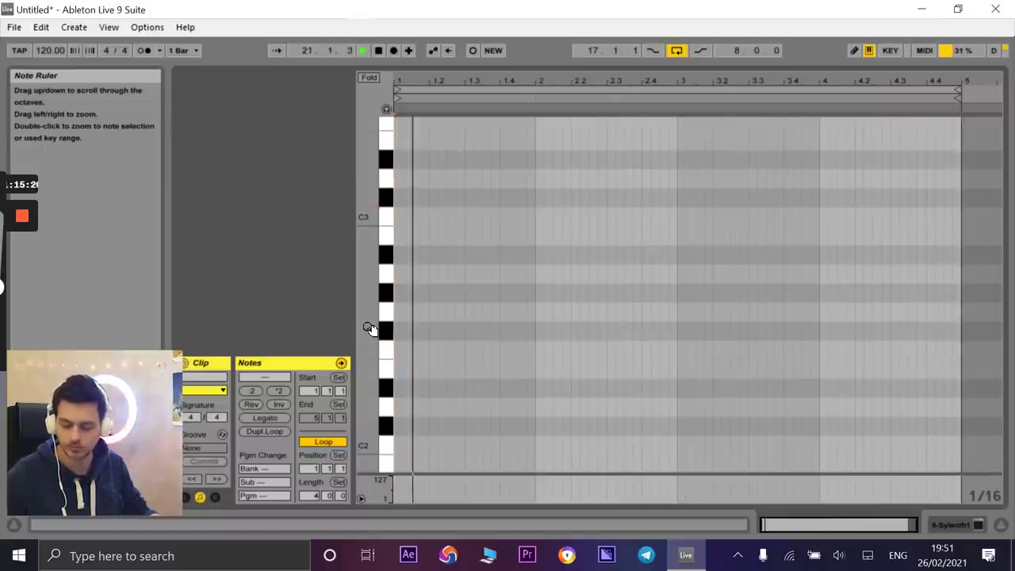
{"action": "key", "text": "space"}
{"action": "left_click", "coordinate": [393, 50]}
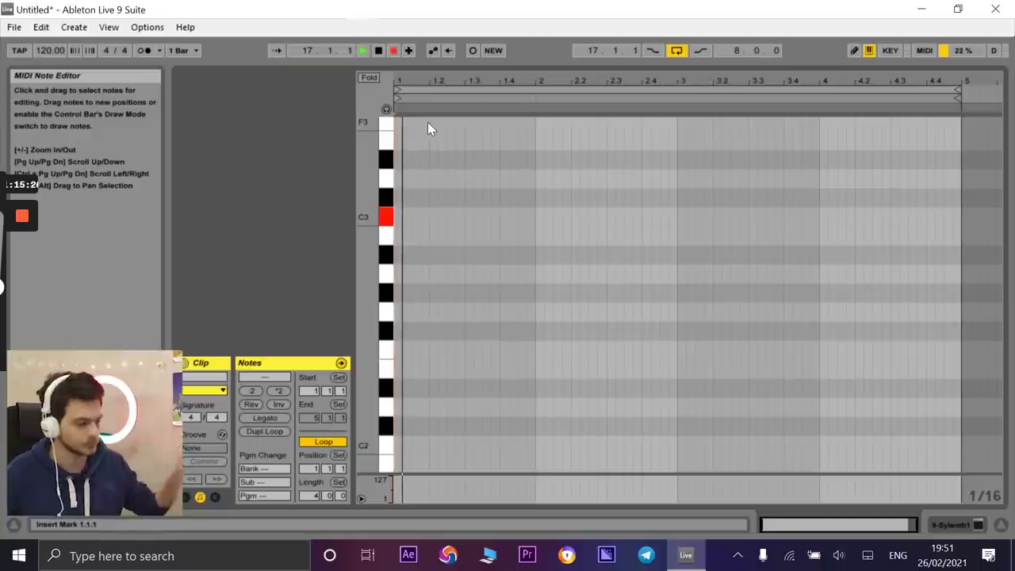
{"action": "key", "text": "space"}
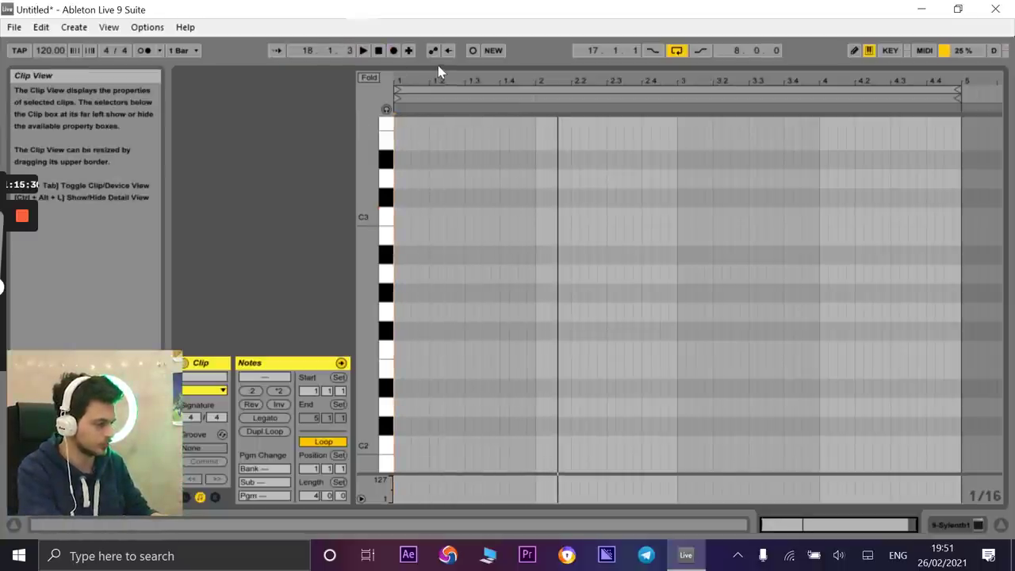
- Shrink the note editor to reveal the mixer and record a four-bar part into the second clip slot of 9 Sylenth1
{"action": "left_click_drag", "start_coordinate": [441, 67], "coordinate": [439, 396]}
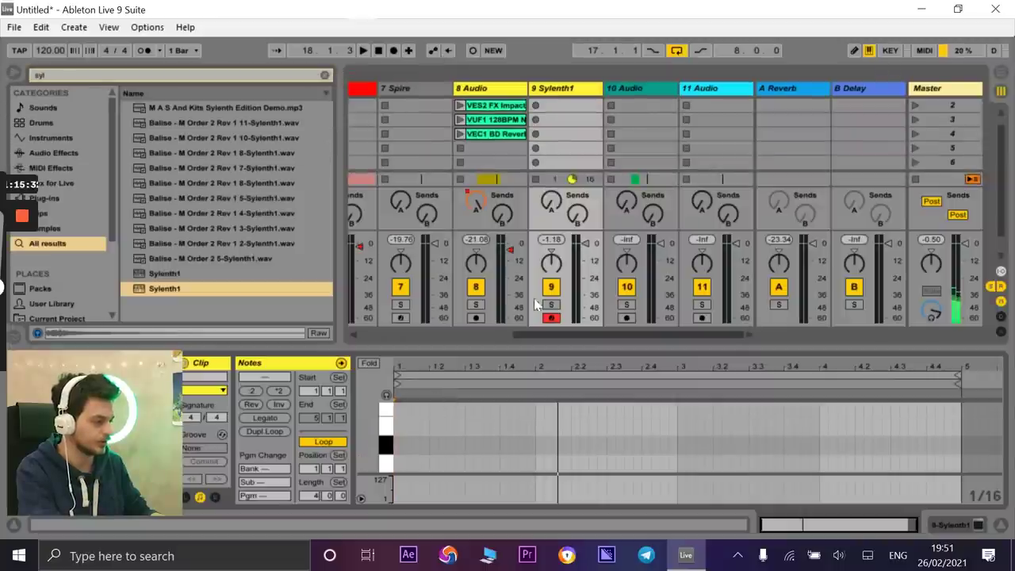
{"action": "left_click", "coordinate": [554, 105]}
{"action": "left_click", "coordinate": [535, 106]}
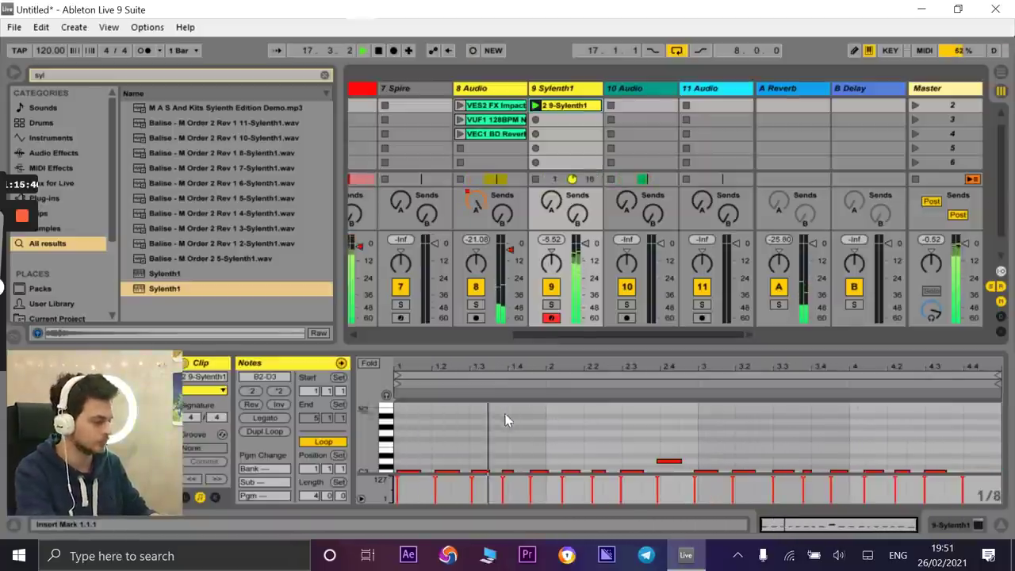
{"action": "key", "text": "space"}
- Select all recorded notes in the new 9 Sylenth1 clip, quantize them and play the result
{"action": "left_click_drag", "start_coordinate": [415, 419], "coordinate": [545, 446]}
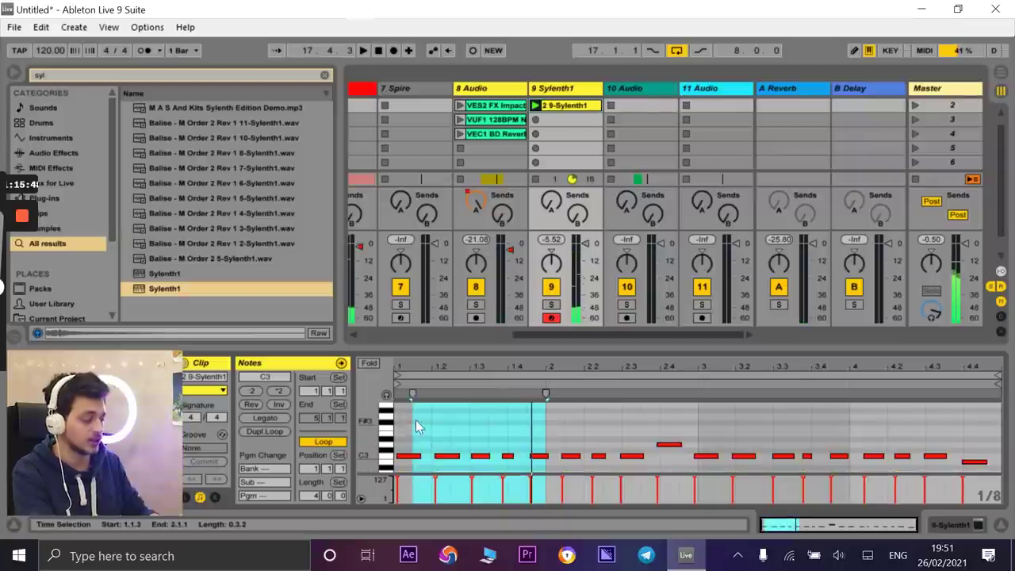
{"action": "key", "text": "ctrl+a"}
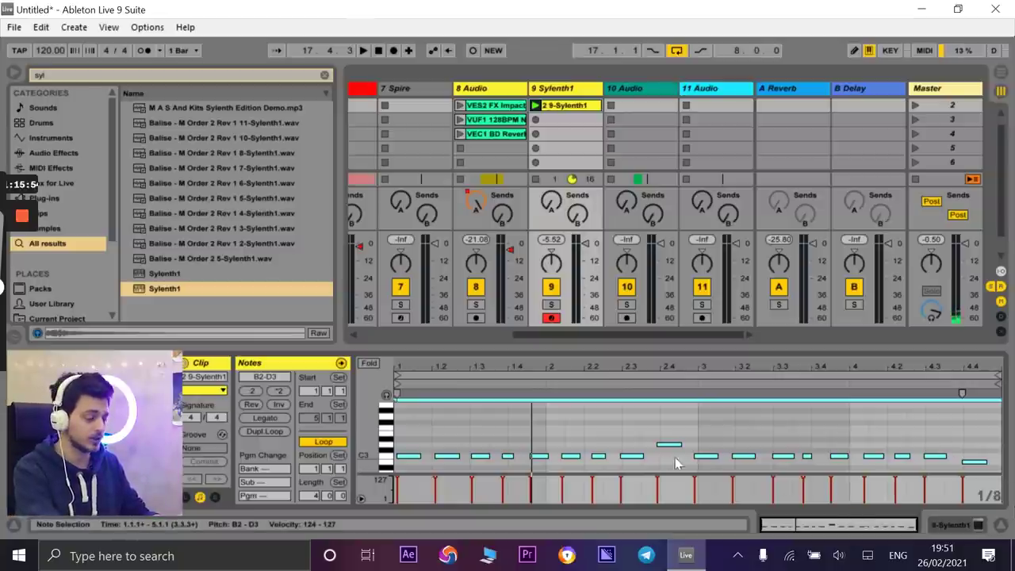
{"action": "left_click", "coordinate": [410, 418]}
{"action": "key", "text": "ctrl+a"}
{"action": "right_click", "coordinate": [699, 462]}
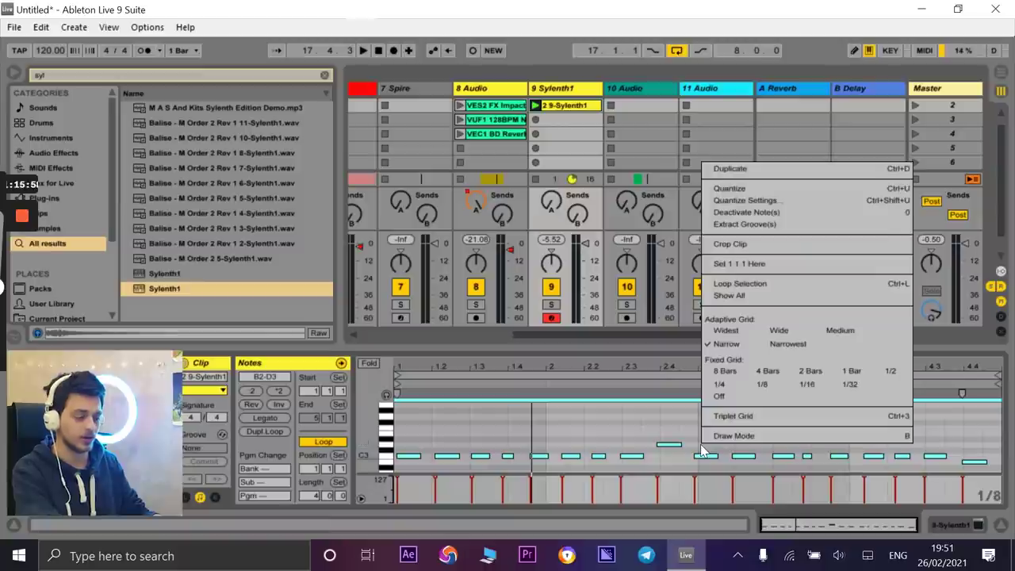
{"action": "left_click", "coordinate": [735, 192]}
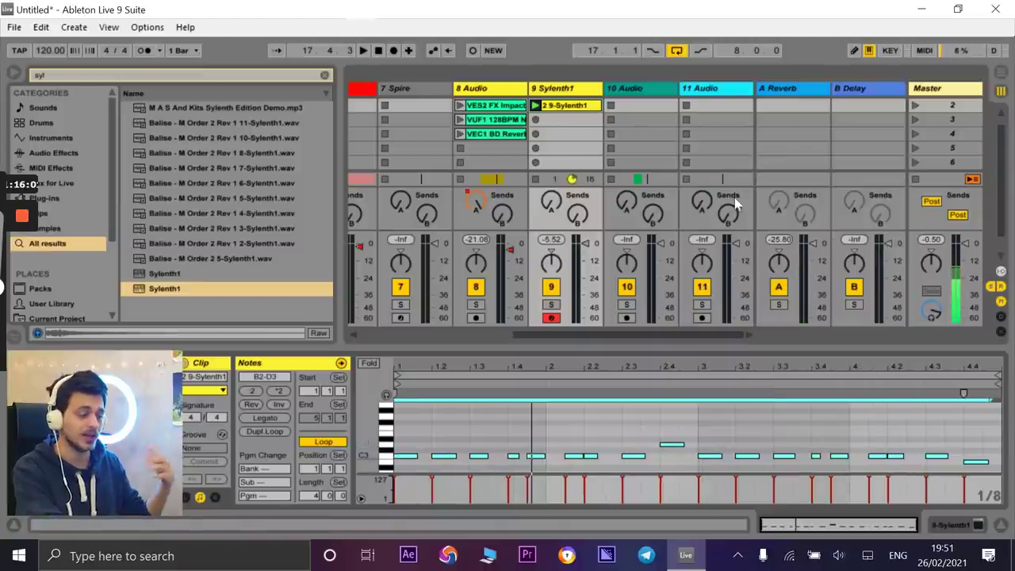
{"action": "left_click", "coordinate": [416, 361]}
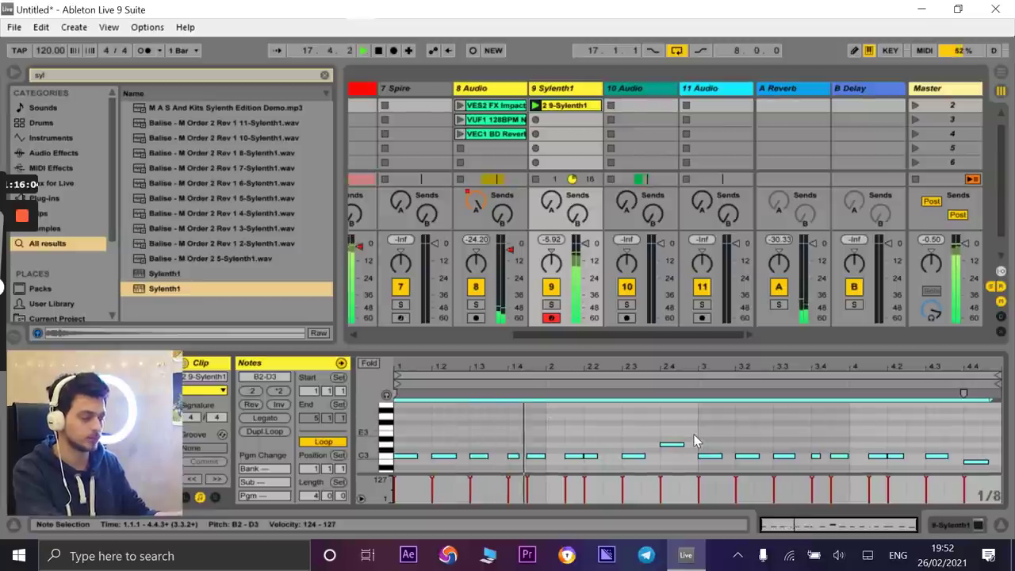
- Set the fixed grid to 1/32, move the short C3 note before beat 1.4 to 1.3.4, and check it in playback
{"action": "key", "text": "space"}
{"action": "left_click", "coordinate": [529, 442]}
{"action": "left_click_drag", "start_coordinate": [516, 441], "coordinate": [505, 470]}
{"action": "right_click", "coordinate": [506, 442]}
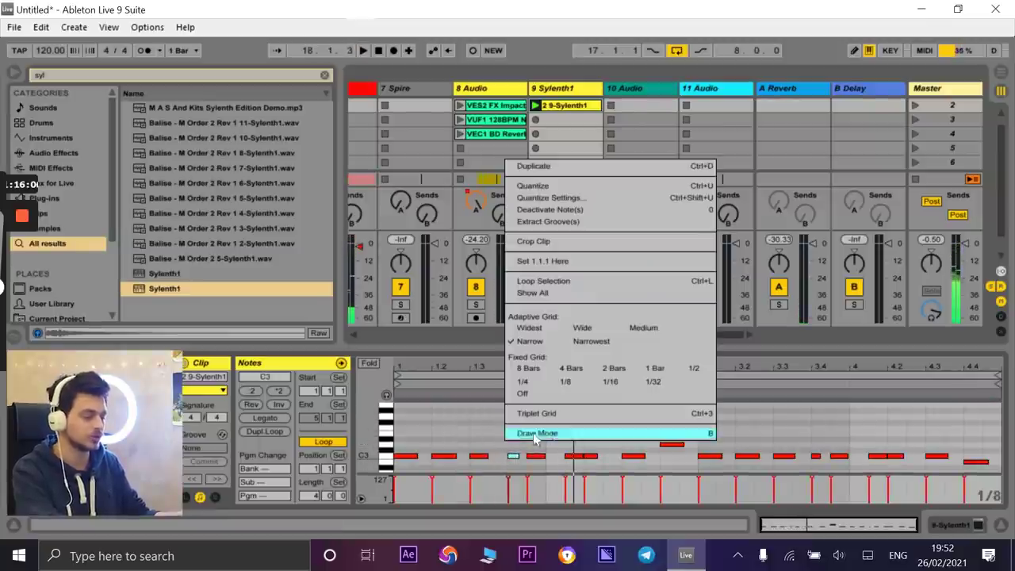
{"action": "left_click", "coordinate": [654, 382]}
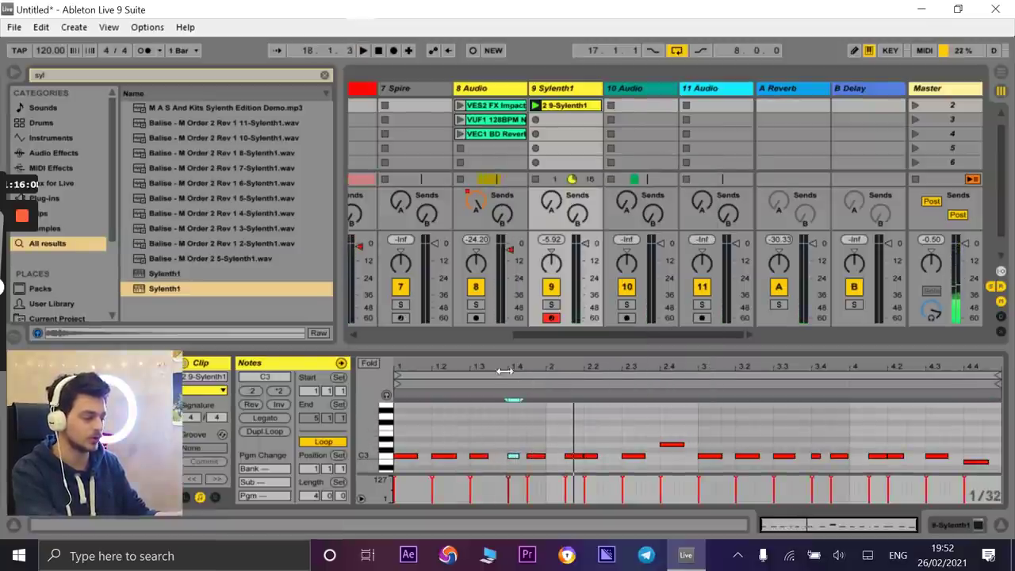
{"action": "left_click_drag", "start_coordinate": [509, 379], "coordinate": [539, 416]}
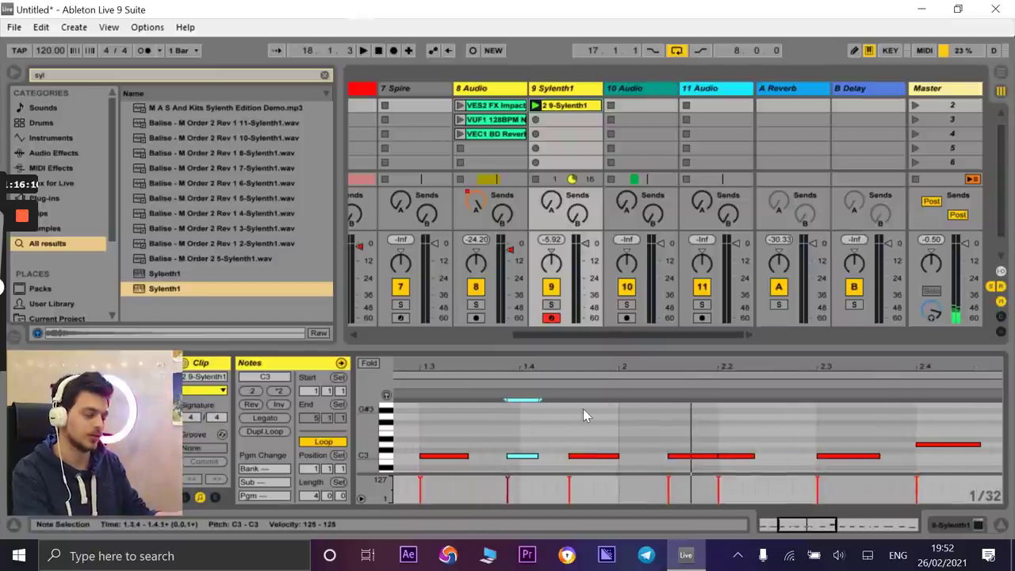
{"action": "key", "text": "space"}
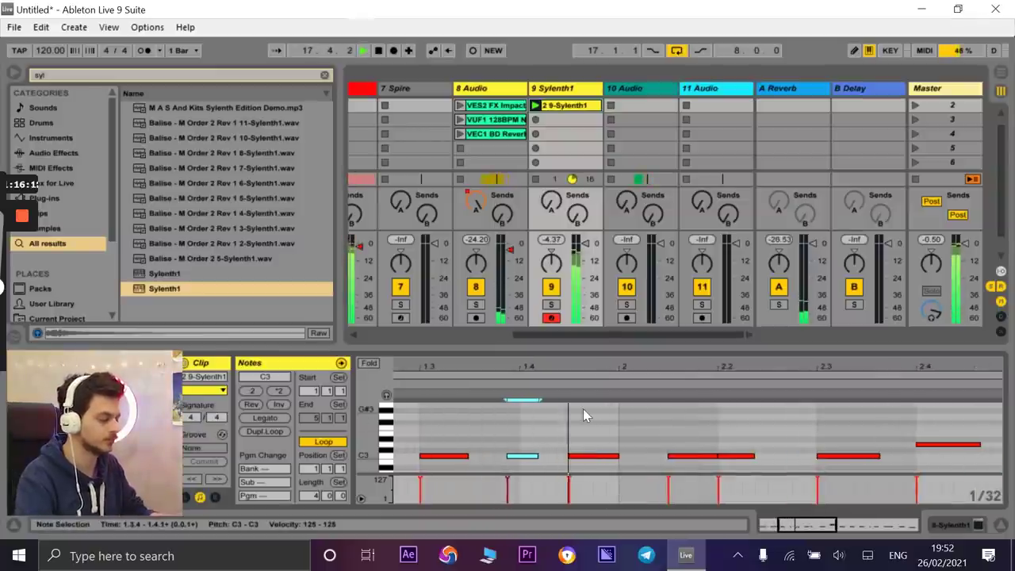
{"action": "key", "text": "Left"}
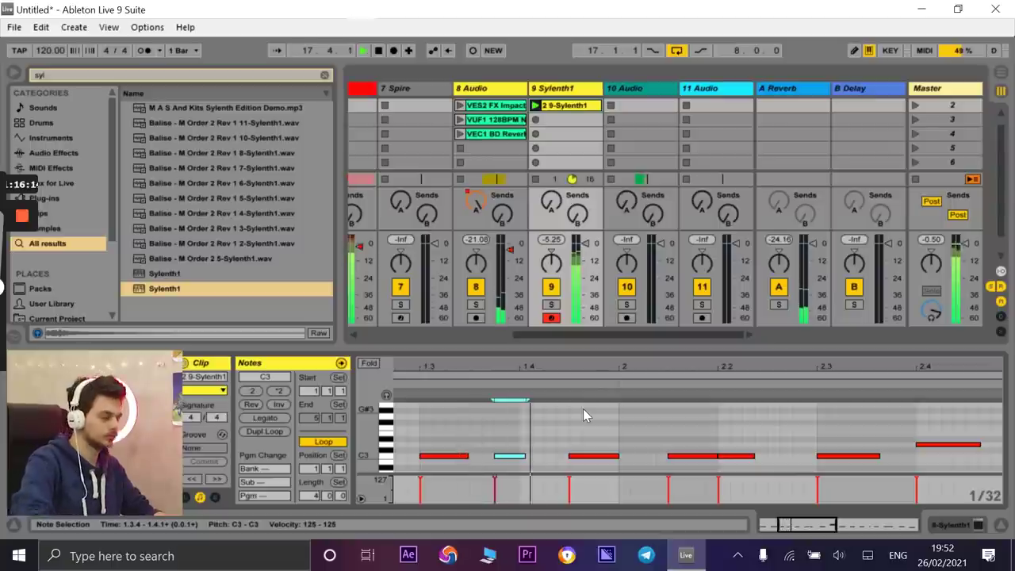
{"action": "key", "text": "space"}
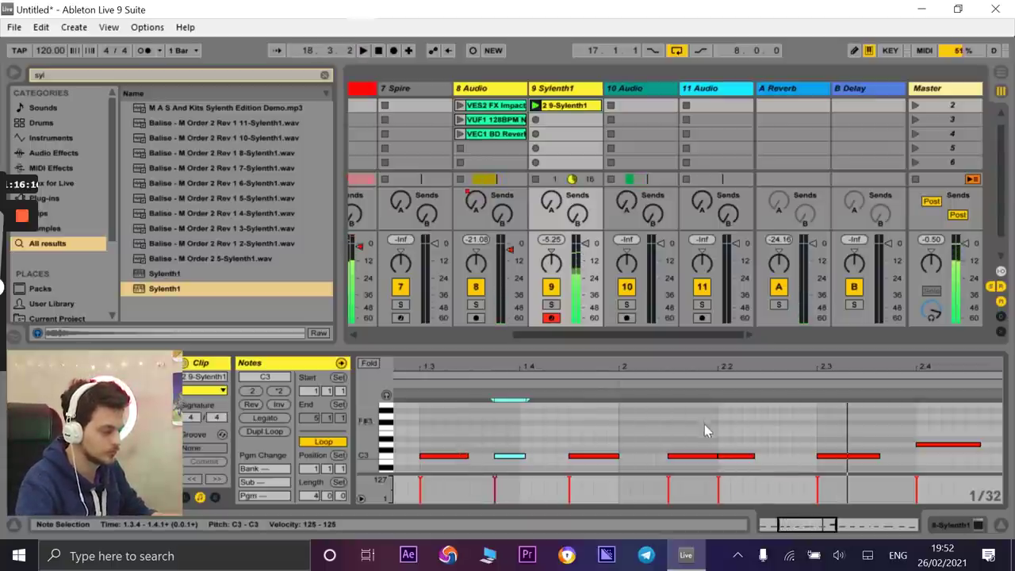
- Shorten the C3 note at 2.1.3 to three thirty-seconds and move the following C3 note to 2.2.2 with a two-sixteenths length
{"action": "left_click", "coordinate": [713, 456]}
{"action": "mouse_move", "coordinate": [712, 460]}
{"action": "left_mouse_down"}
{"action": "mouse_move", "coordinate": [722, 457]}
{"action": "mouse_move", "coordinate": [708, 456]}
{"action": "left_mouse_up"}
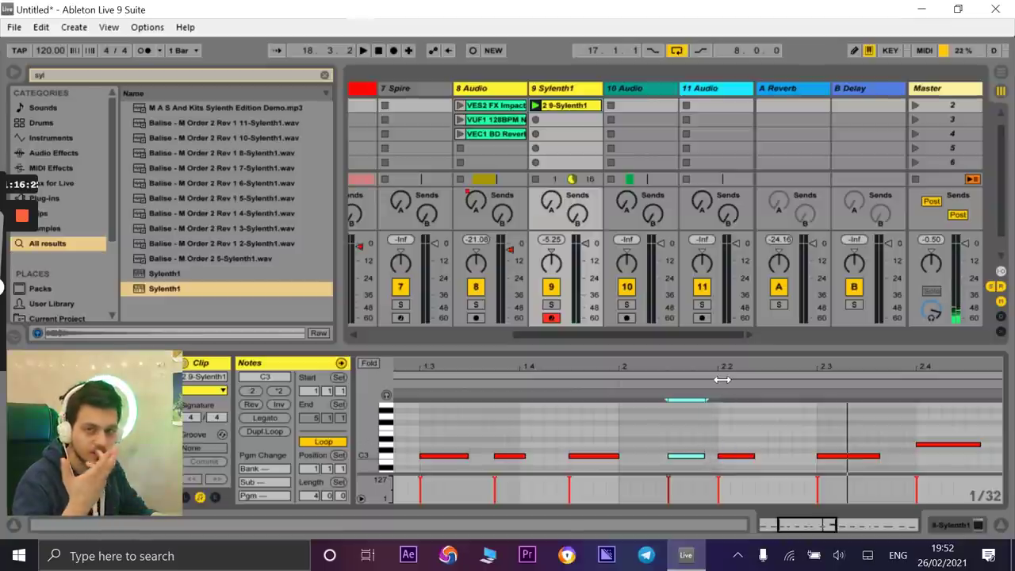
{"action": "key", "text": "space"}
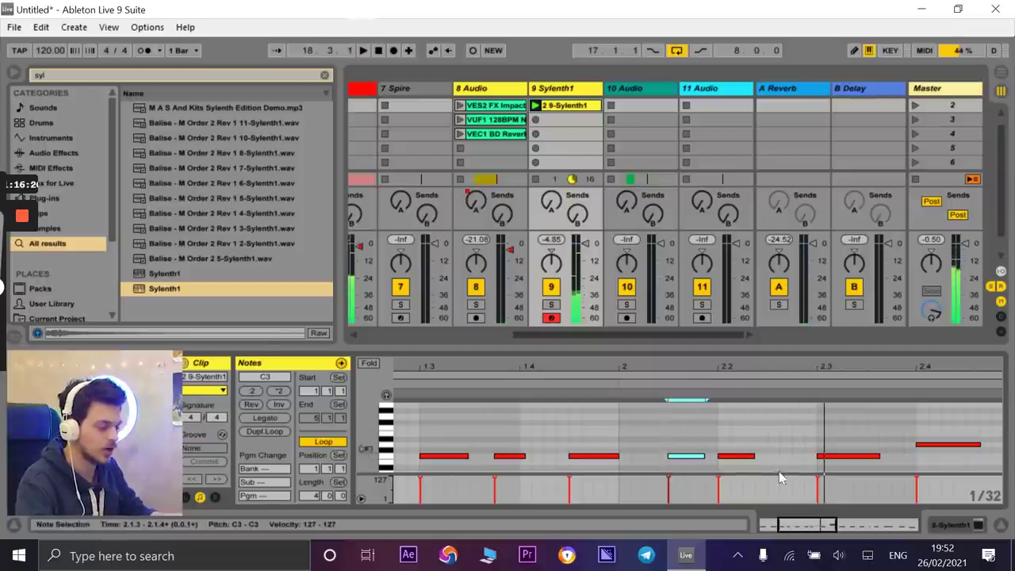
{"action": "left_click", "coordinate": [734, 456]}
{"action": "key", "text": "space"}
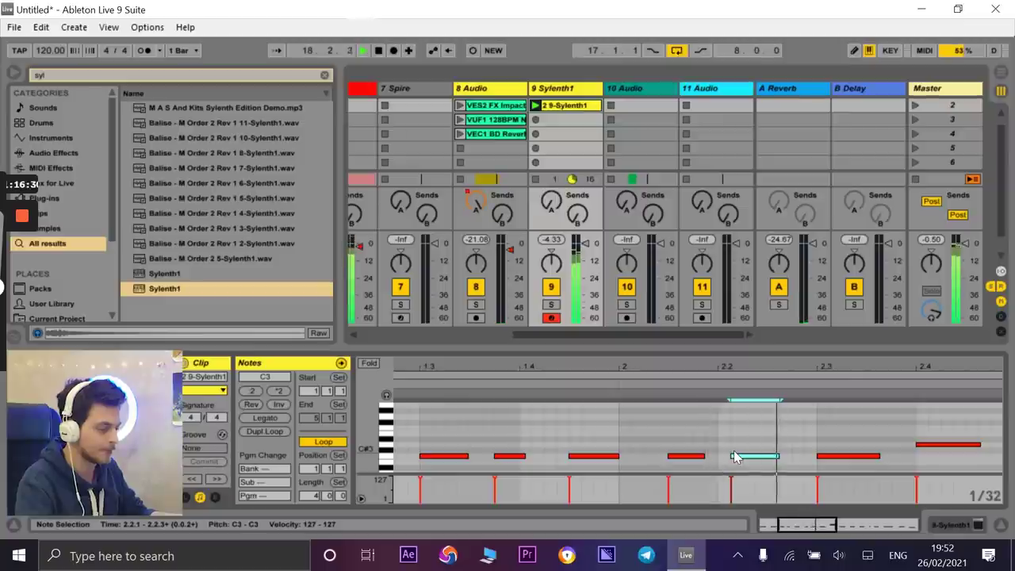
{"action": "key", "text": "Right"}
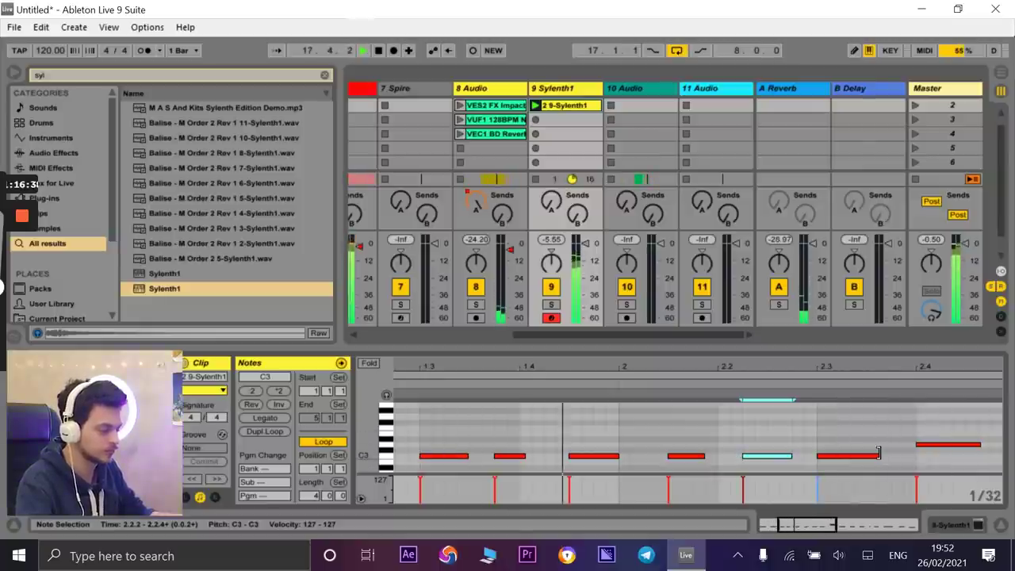
- Delete all notes in bars 3 and 4 of the 9 Sylenth1 clip
{"action": "left_click_drag", "start_coordinate": [885, 372], "coordinate": [714, 356]}
{"action": "left_click_drag", "start_coordinate": [791, 414], "coordinate": [394, 463]}
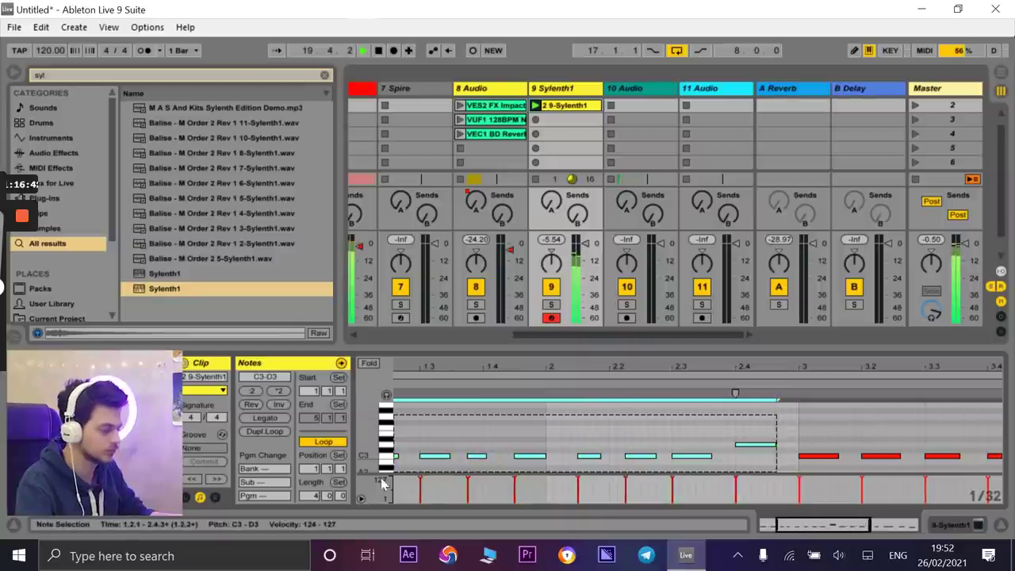
{"action": "left_click_drag", "start_coordinate": [917, 366], "coordinate": [826, 386]}
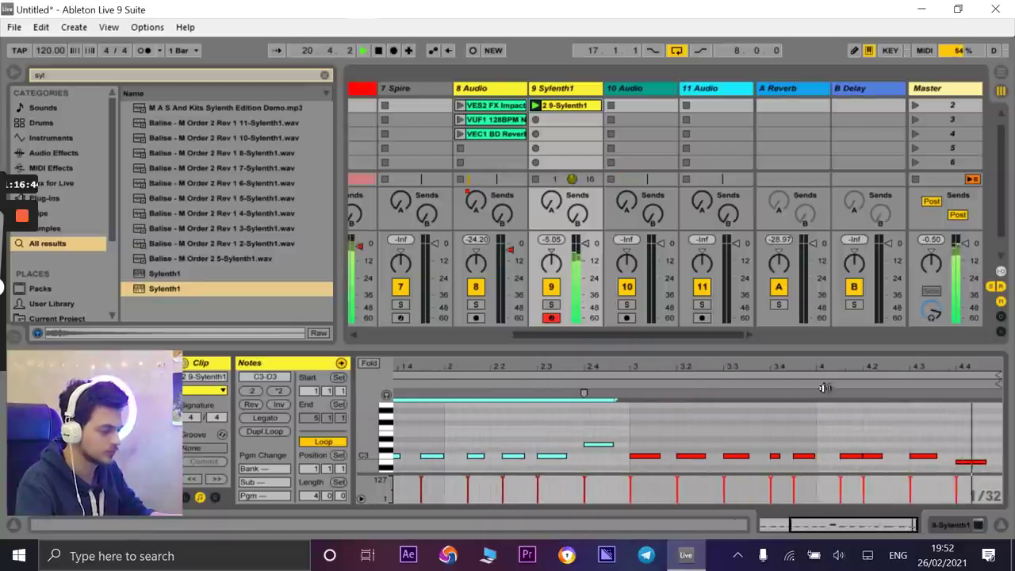
{"action": "left_click_drag", "start_coordinate": [657, 432], "coordinate": [1003, 474]}
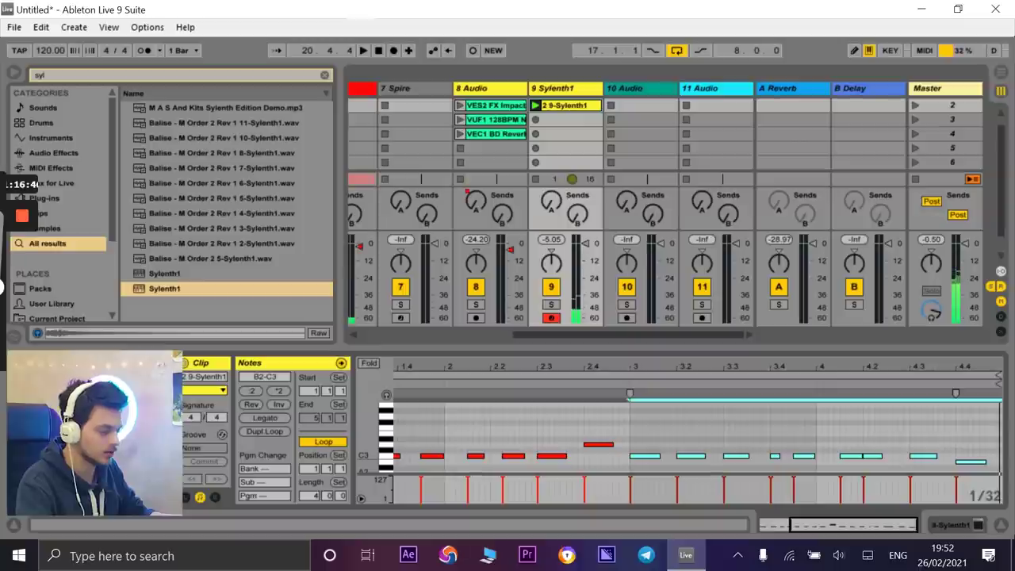
{"action": "key", "text": "Delete"}
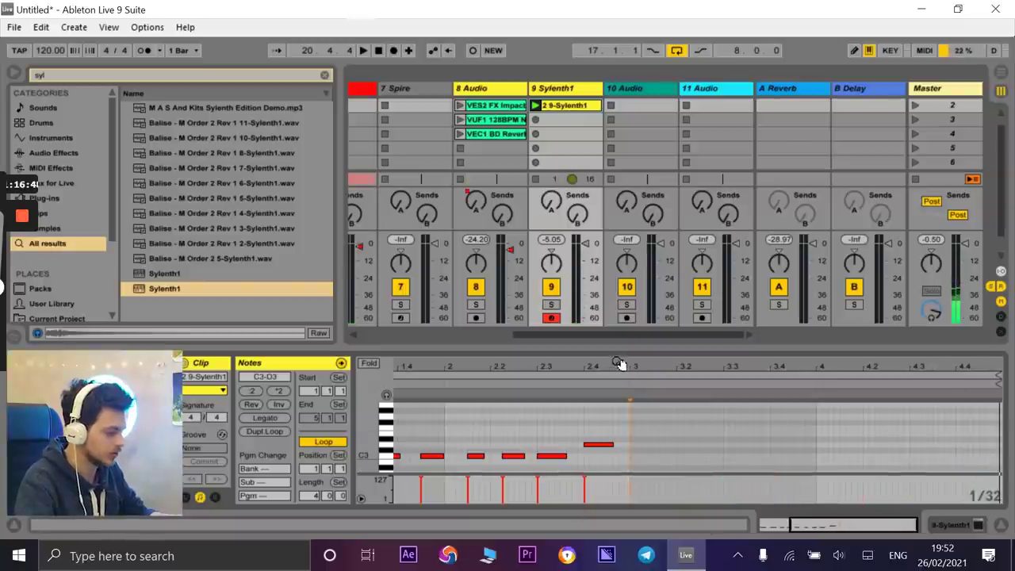
- Duplicate the notes of bars 1 and 2 so the copy starts at 3.1.1, and lower the clip's last note to B2
{"action": "left_click_drag", "start_coordinate": [621, 363], "coordinate": [634, 349]}
{"action": "left_click_drag", "start_coordinate": [706, 416], "coordinate": [298, 481]}
{"action": "key", "text": "ctrl+d"}
{"action": "key", "text": "Left"}
{"action": "key", "text": "space"}
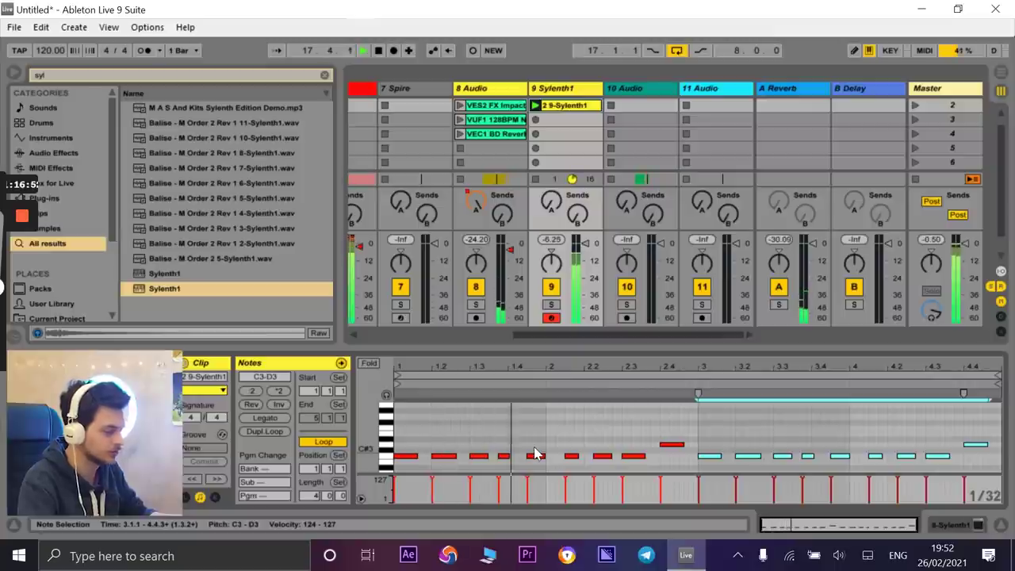
{"action": "left_click", "coordinate": [976, 444]}
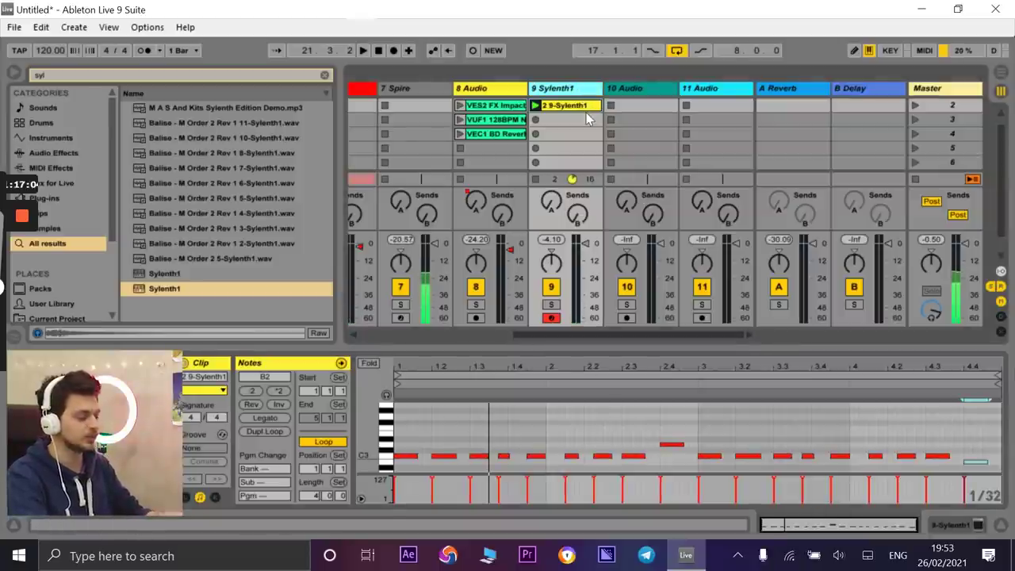
- Duplicate the 9 Sylenth1 track with its clip and launch the copied clip alongside the original
{"action": "key", "text": "ctrl+d"}
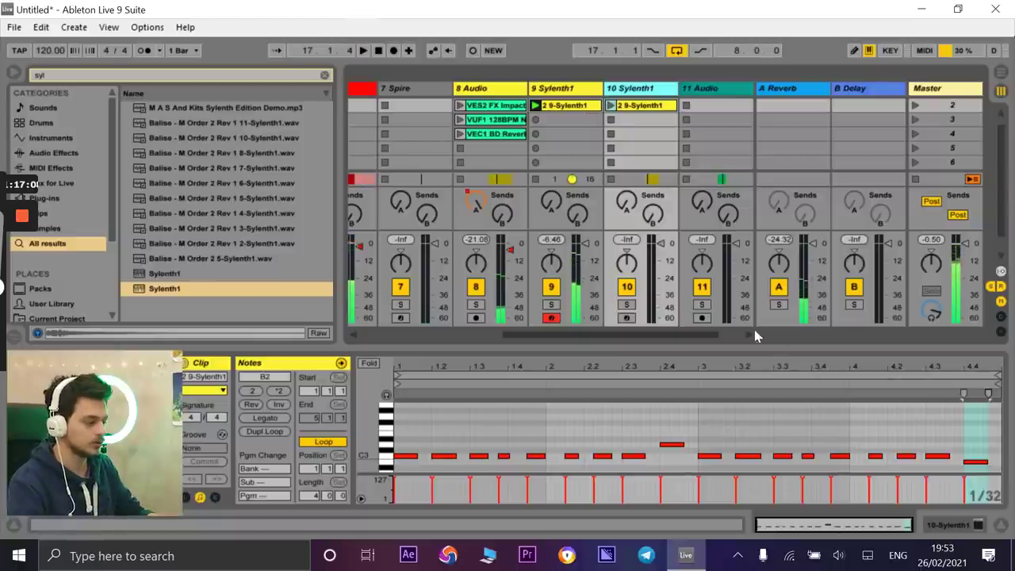
{"action": "left_click", "coordinate": [552, 304]}
{"action": "left_click", "coordinate": [612, 106]}
{"action": "left_click", "coordinate": [550, 305]}
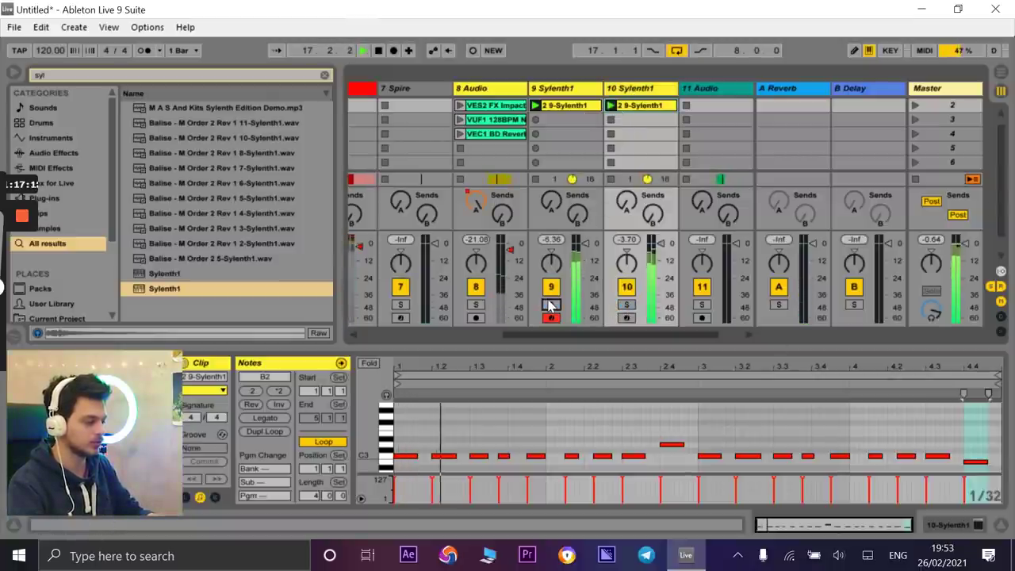
- Open the 10 Sylenth1 track's instrument and go through its lead presets to load LD Maramuresh
{"action": "left_click", "coordinate": [652, 89]}
{"action": "left_click", "coordinate": [644, 91]}
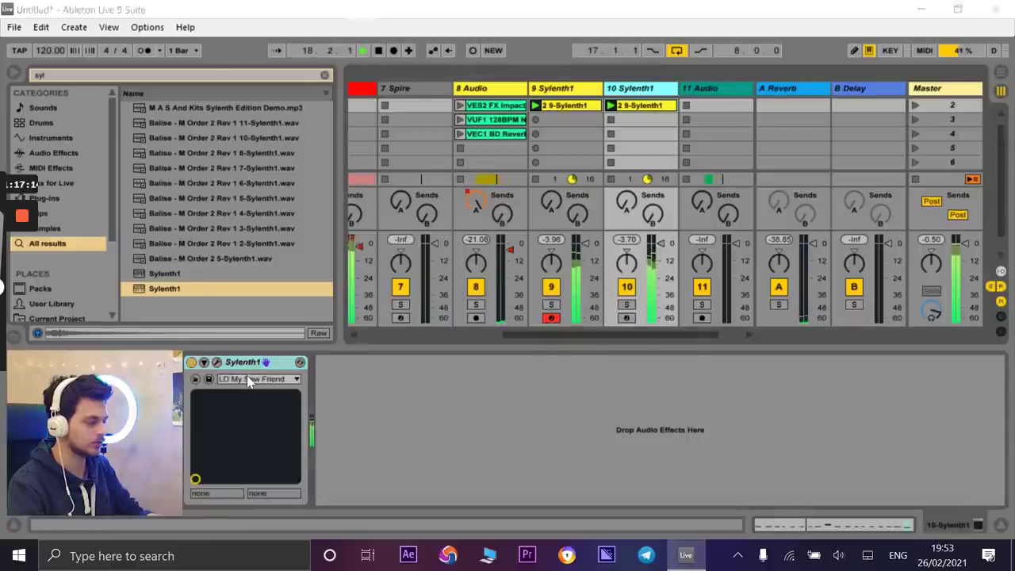
{"action": "key", "text": "Down"}
{"action": "key", "text": "Down"}
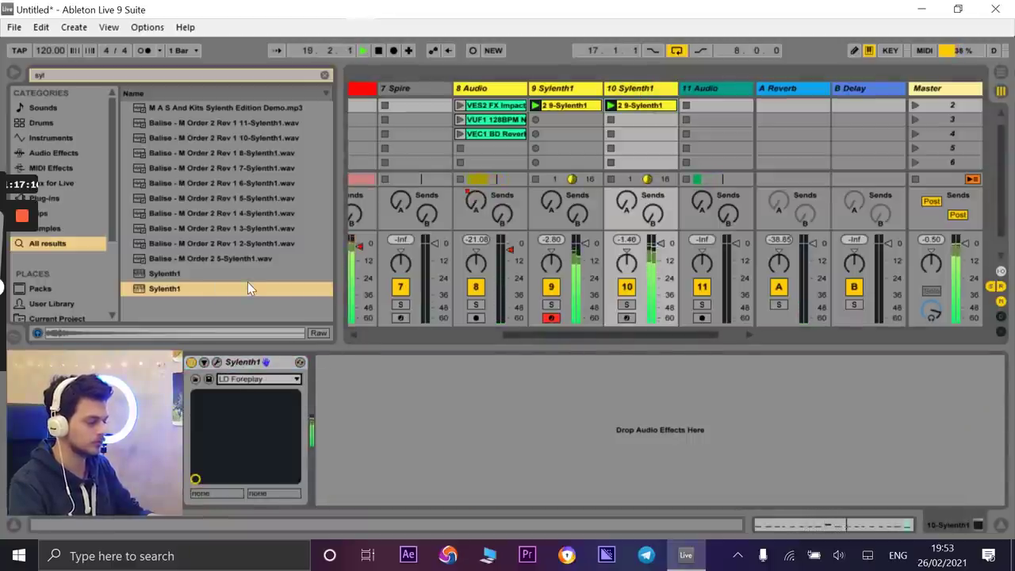
{"action": "key", "text": "Down"}
{"action": "key", "text": "Down"}
{"action": "key", "text": "Down"}
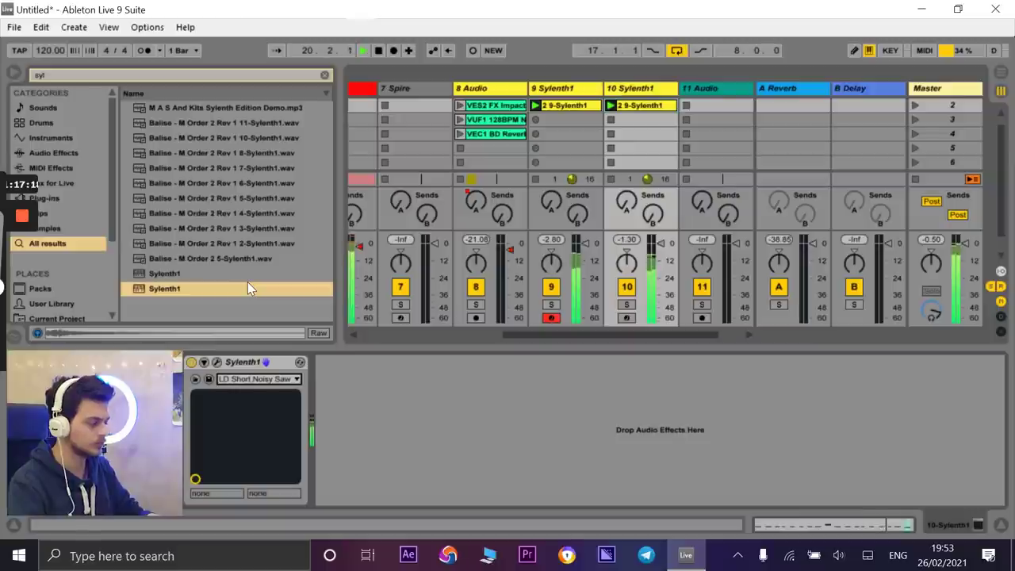
{"action": "key", "text": "Down"}
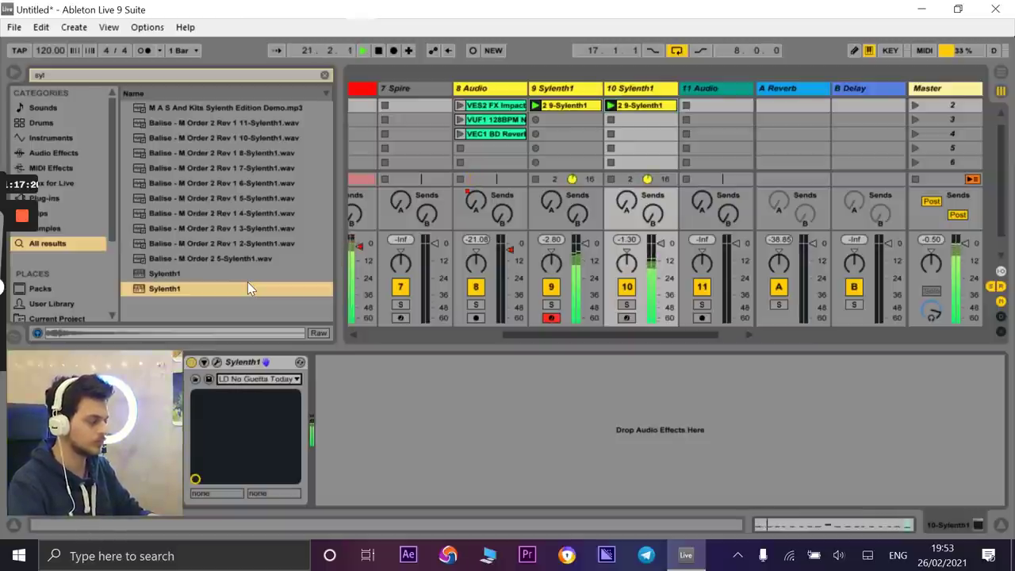
{"action": "key", "text": "Down"}
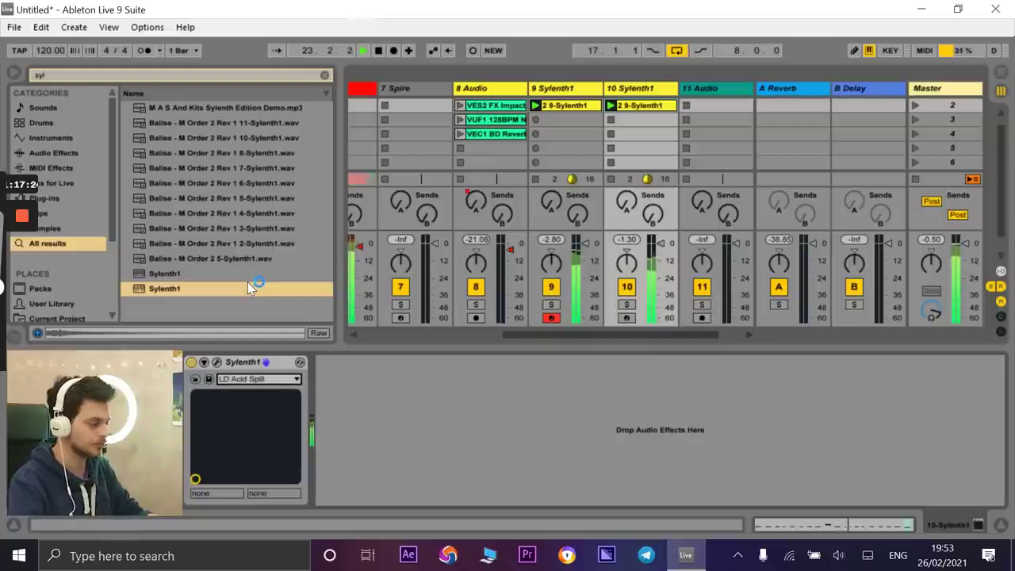
{"action": "key", "text": "Down"}
{"action": "key", "text": "Down"}
{"action": "key", "text": "Down"}
{"action": "key", "text": "Down"}
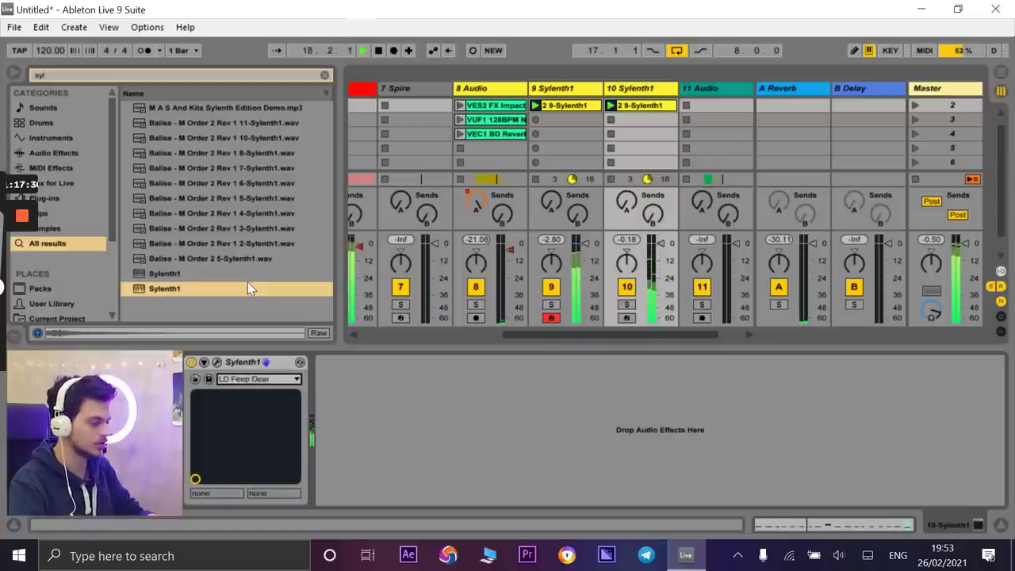
{"action": "key", "text": "Down"}
{"action": "key", "text": "Down"}
{"action": "key", "text": "Down"}
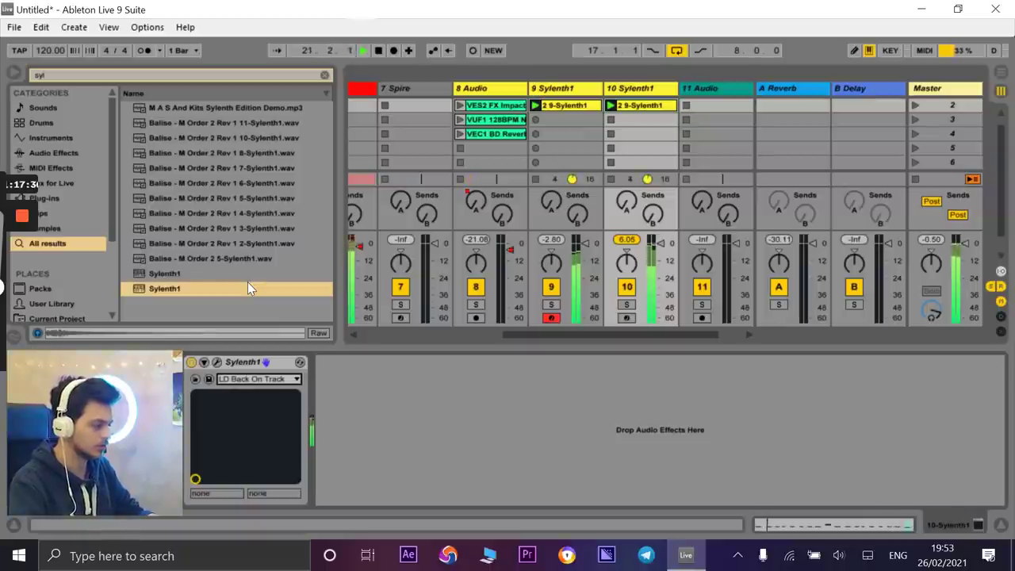
{"action": "key", "text": "Down"}
{"action": "key", "text": "Down"}
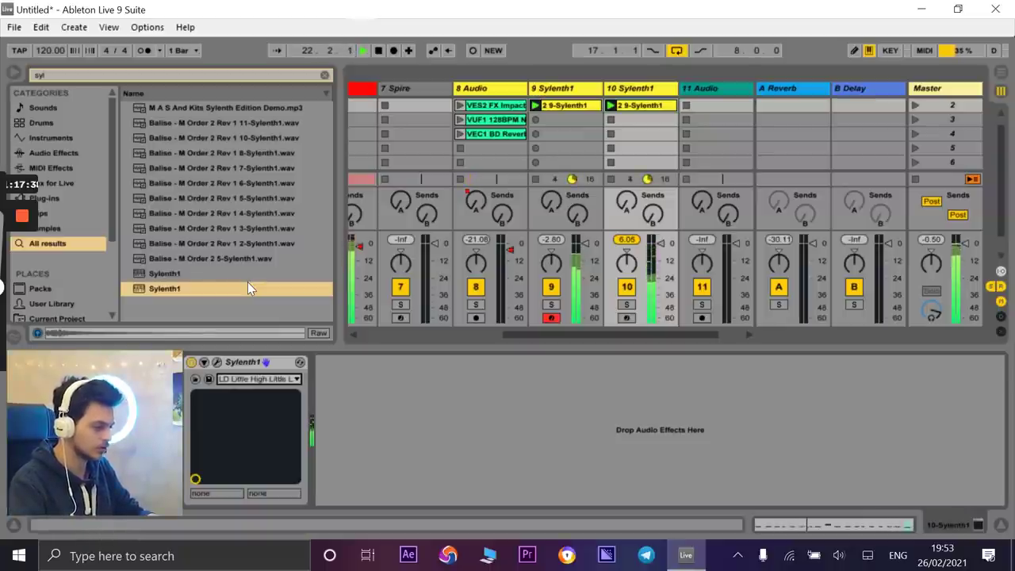
{"action": "key", "text": "Down"}
{"action": "key", "text": "Down"}
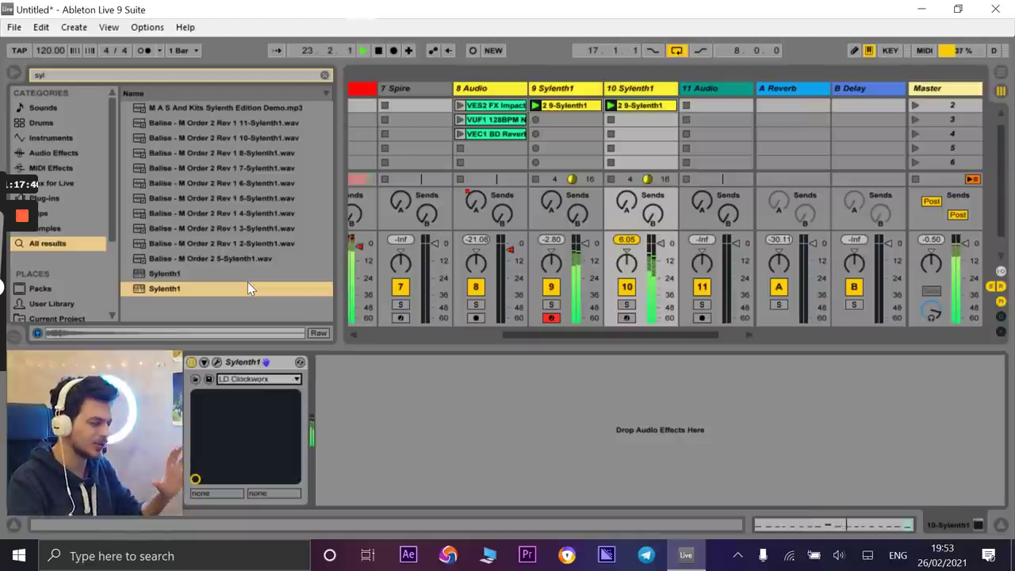
{"action": "key", "text": "Down"}
{"action": "key", "text": "Down"}
{"action": "key", "text": "Down"}
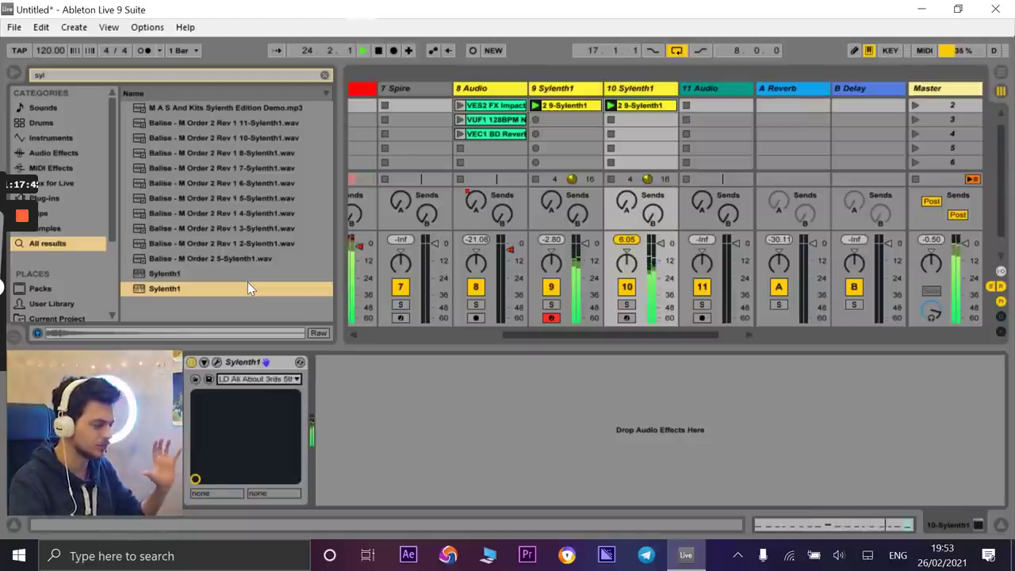
{"action": "key", "text": "Down"}
{"action": "key", "text": "Down"}
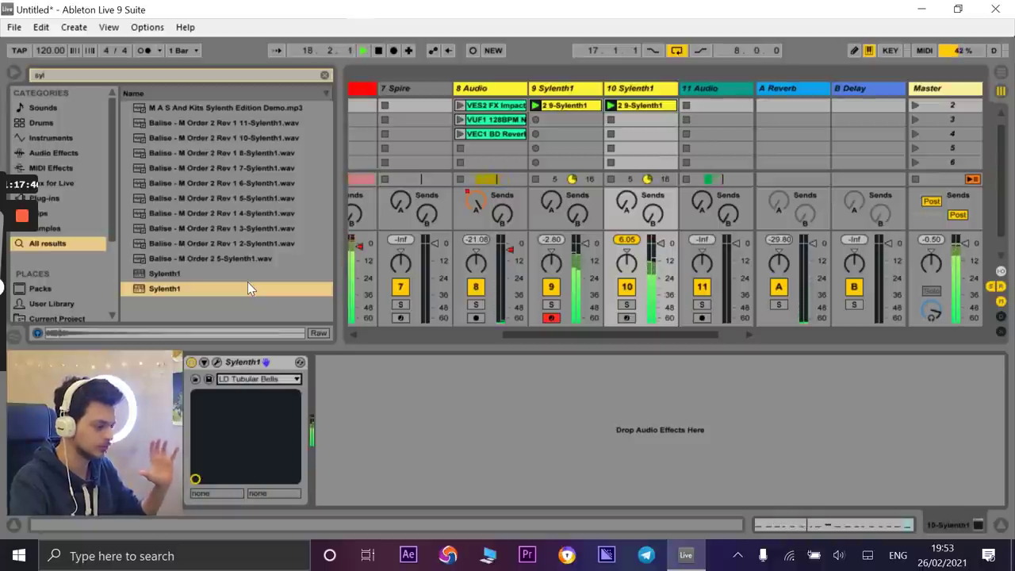
{"action": "key", "text": "Down"}
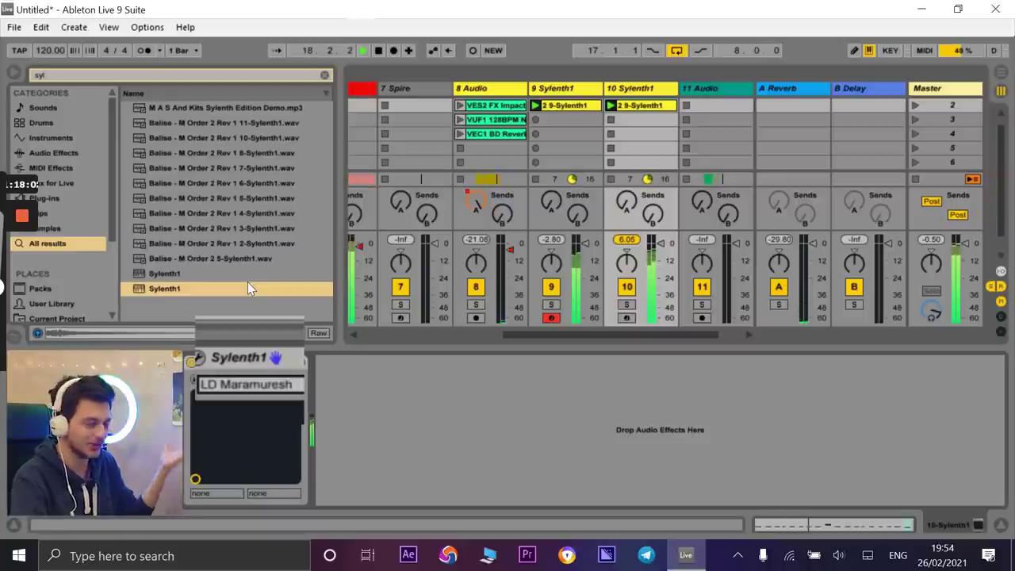
- Audition further Sylenth1 lead presets on the 10 Sylenth1 track, such as LD Vampire Story, and return to LD Maramuresh
{"action": "key", "text": "Down"}
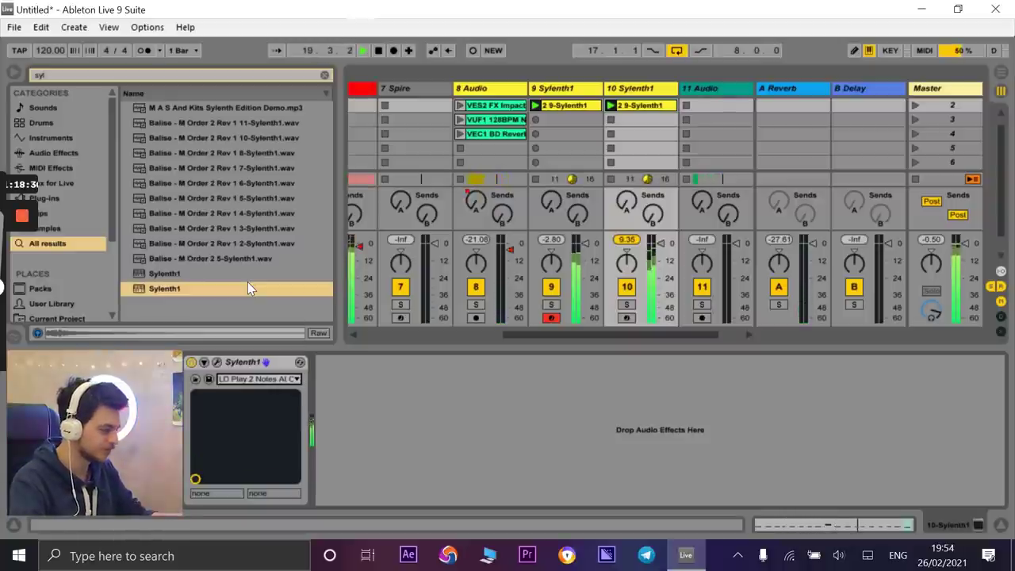
{"action": "key", "text": "Down"}
{"action": "key", "text": "Down"}
{"action": "key", "text": "Down"}
{"action": "key", "text": "Down"}
{"action": "key", "text": "Down"}
{"action": "key", "text": "Down"}
{"action": "key", "text": "Down"}
{"action": "key", "text": "Down"}
{"action": "key", "text": "Down"}
{"action": "key", "text": "Down"}
{"action": "key", "text": "Down"}
{"action": "key", "text": "Down"}
{"action": "key", "text": "Down"}
{"action": "key", "text": "Down"}
{"action": "key", "text": "Down"}
{"action": "key", "text": "Down"}
{"action": "key", "text": "Down"}
{"action": "key", "text": "Down"}
{"action": "key", "text": "Down"}
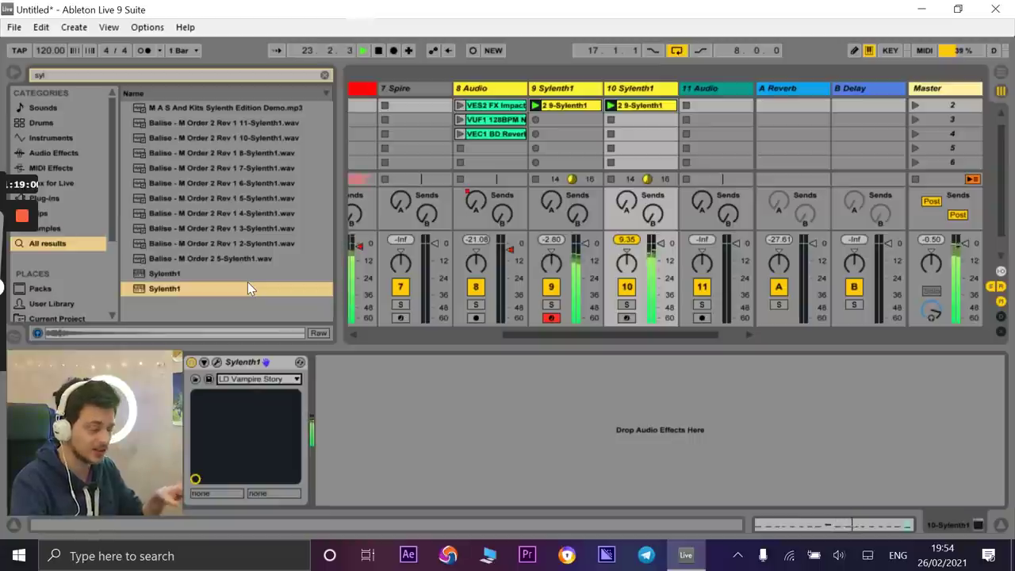
{"action": "key", "text": "Down"}
{"action": "key", "text": "Down"}
{"action": "key", "text": "Down"}
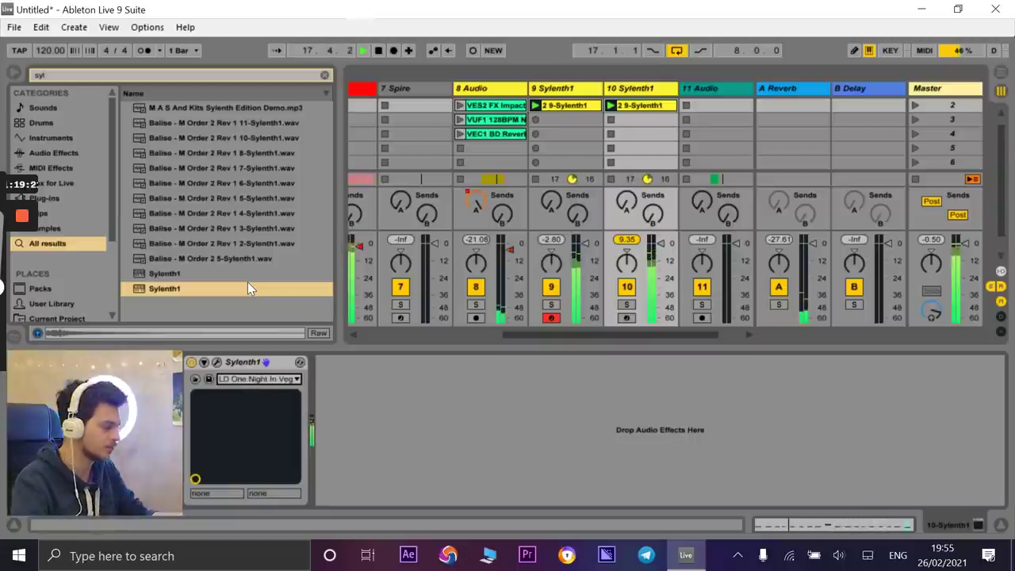
{"action": "key", "text": "Down"}
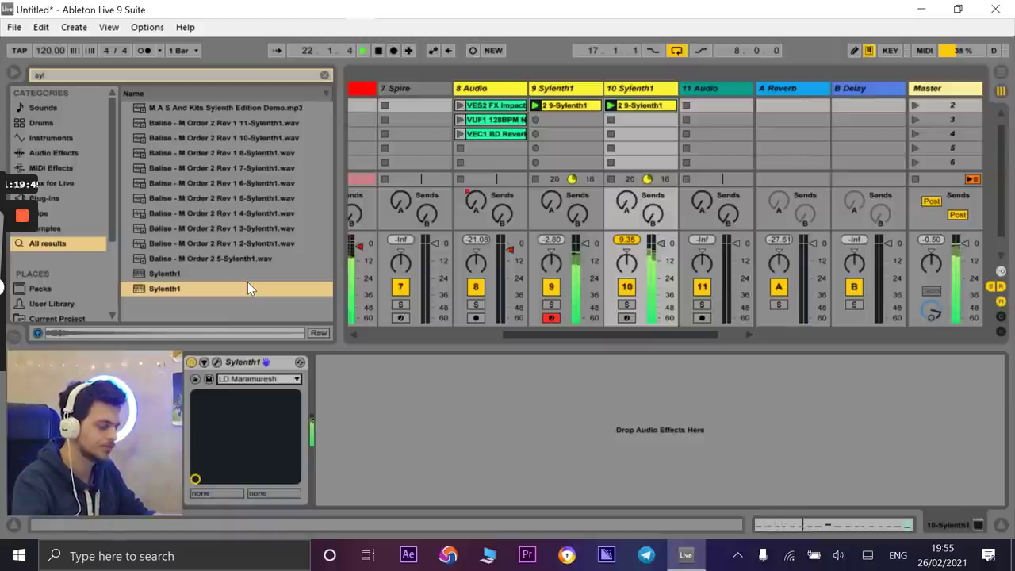
- Lower the 10 Sylenth1 track's volume to -7.0 dB
{"action": "left_click_drag", "start_coordinate": [662, 245], "coordinate": [662, 263]}
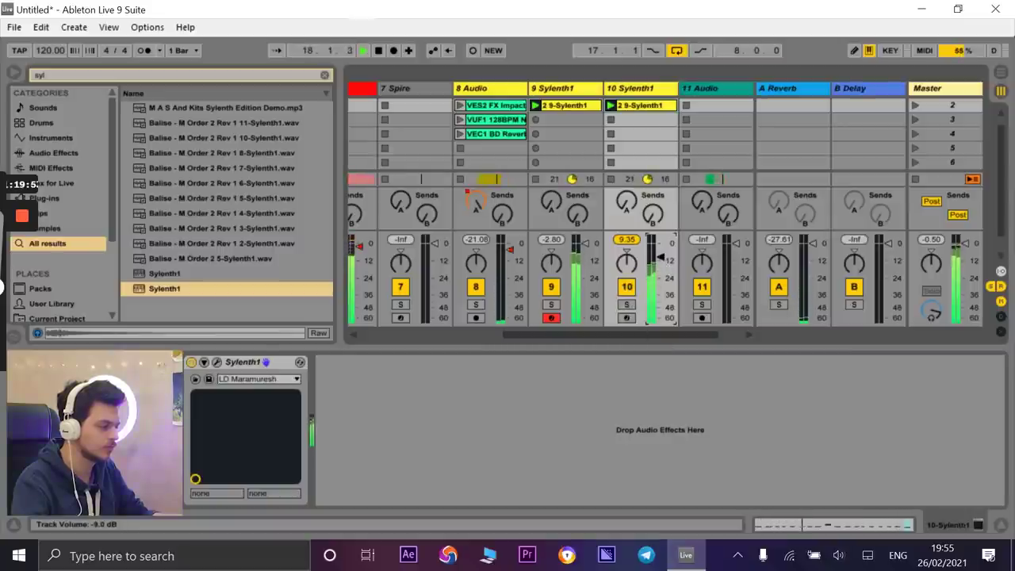
{"action": "left_click_drag", "start_coordinate": [661, 238], "coordinate": [661, 254]}
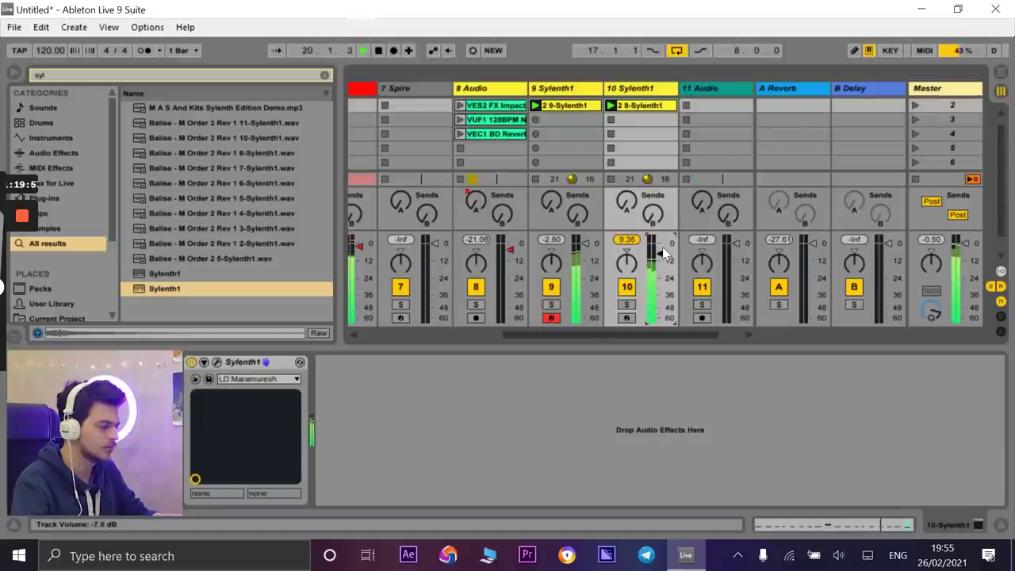
- Place the 9 Sylenth1 and 10 Sylenth1 session clips together in the arrangement at bar 19 and switch both tracks back to arrangement playback
{"action": "left_click_drag", "start_coordinate": [585, 343], "coordinate": [625, 342]}
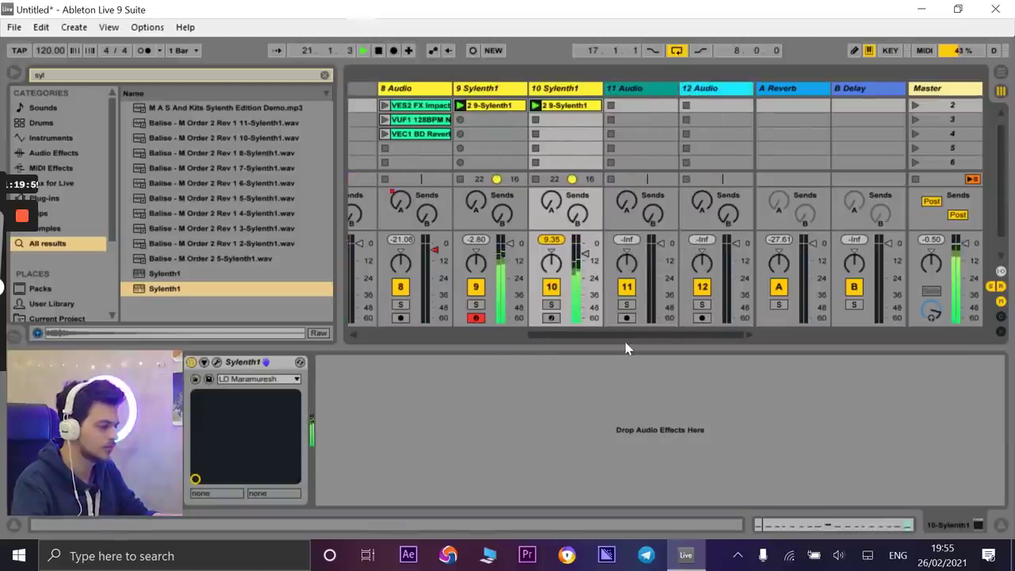
{"action": "left_click", "coordinate": [496, 106]}
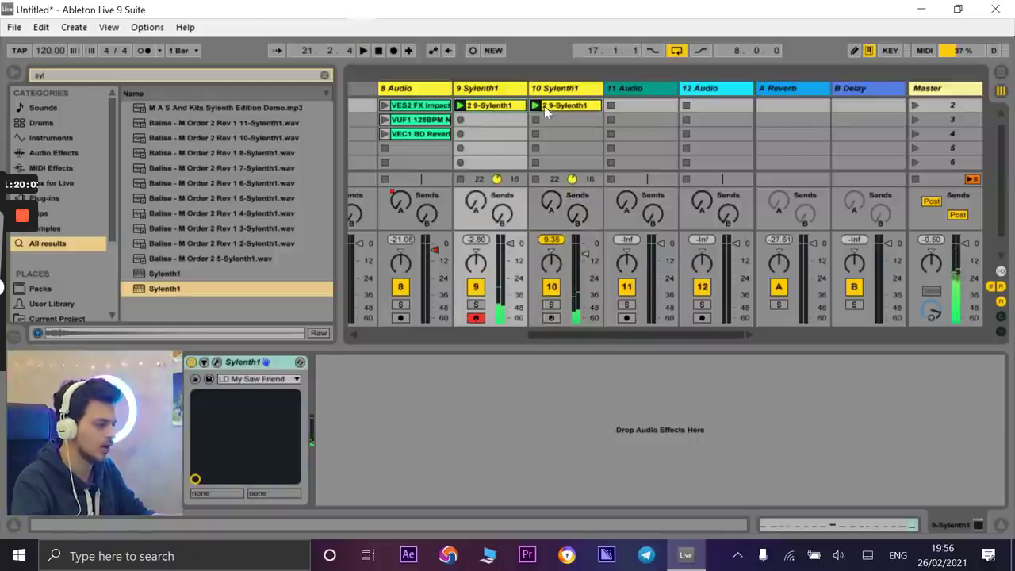
{"action": "left_click", "coordinate": [547, 106], "text": "shift"}
{"action": "left_click_drag", "start_coordinate": [506, 108], "coordinate": [471, 185]}
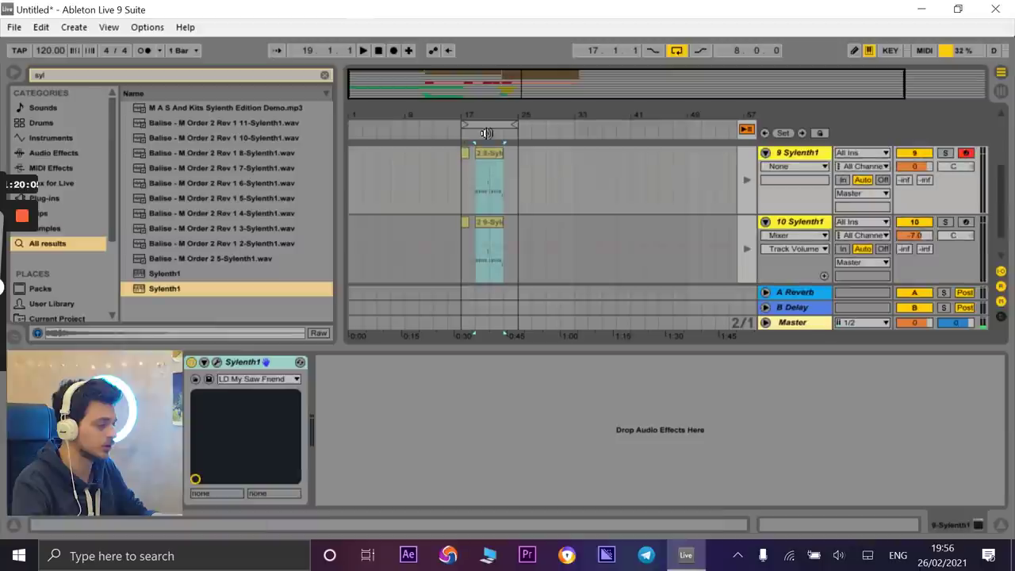
{"action": "left_click_drag", "start_coordinate": [496, 110], "coordinate": [577, 105]}
{"action": "left_click", "coordinate": [745, 133]}
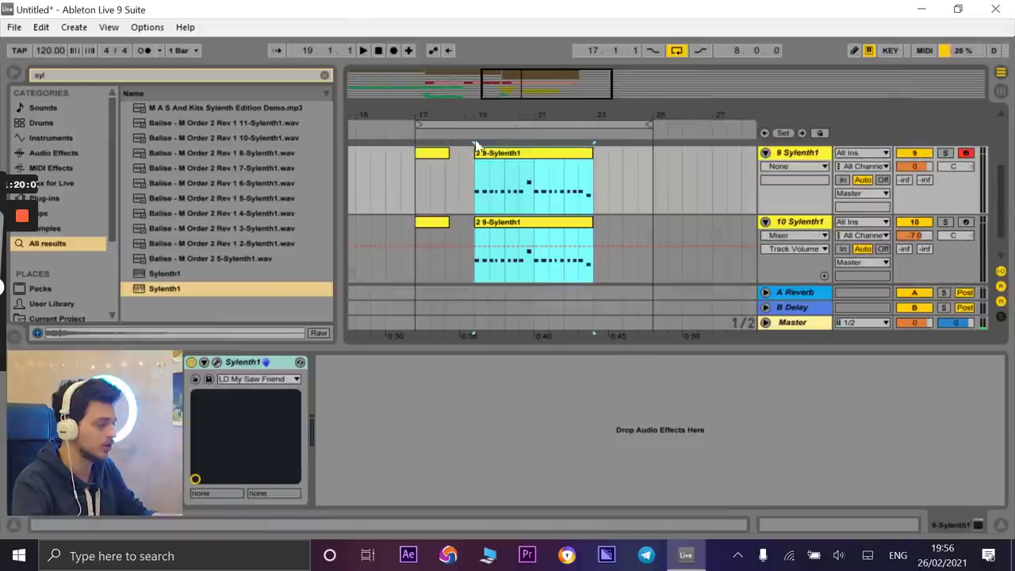
- Select the short clips at bar 17 on the 9 Sylenth1 and 10 Sylenth1 tracks
{"action": "left_click", "coordinate": [433, 155], "text": "shift"}
{"action": "left_click", "coordinate": [435, 236]}
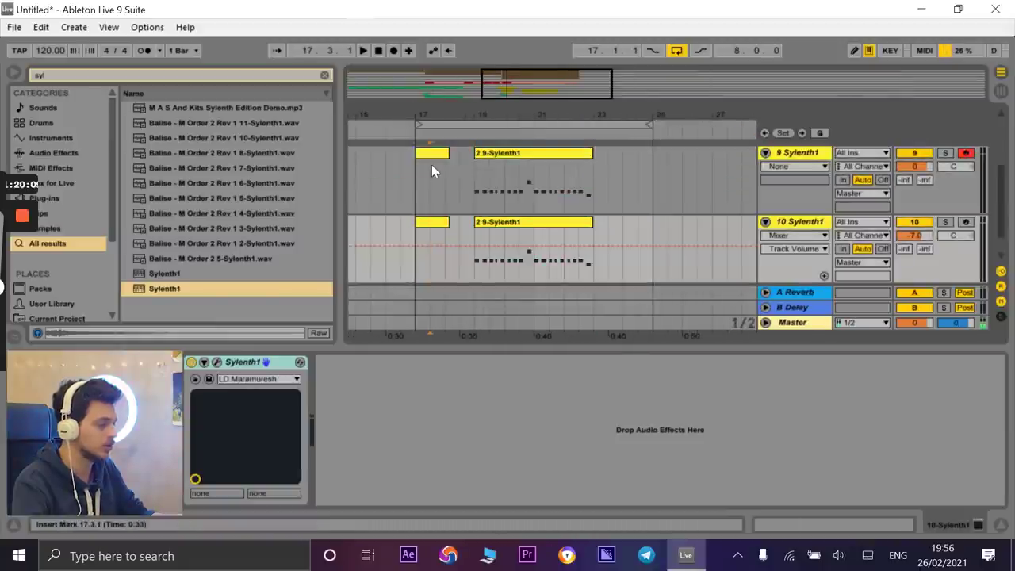
- Delete the short clips at bar 17 on tracks 9 and 10 Sylenth1, and move both remaining clips to start at bar 17
{"action": "left_click", "coordinate": [431, 166]}
{"action": "left_click", "coordinate": [436, 228], "text": "shift"}
{"action": "key", "text": "Delete"}
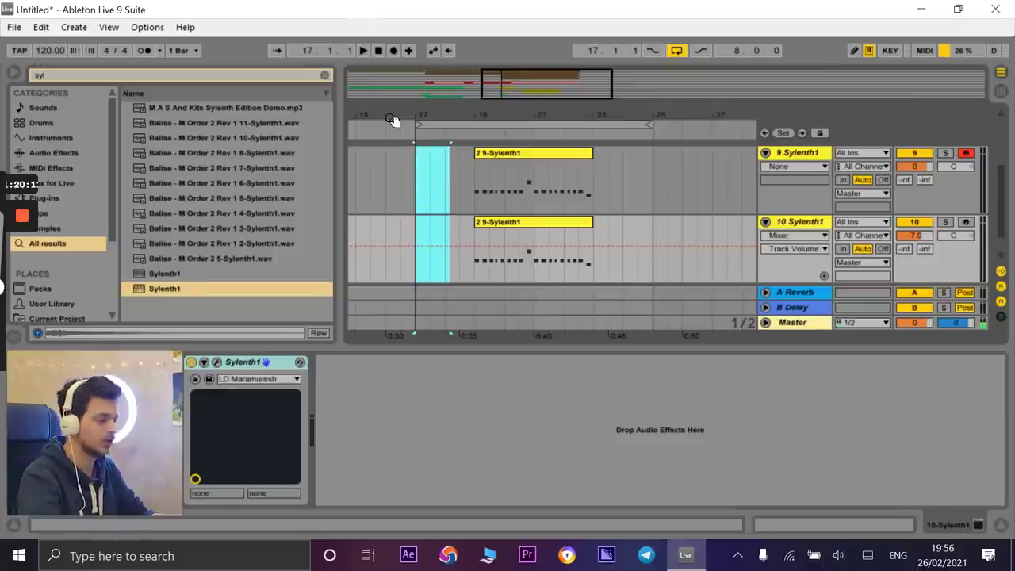
{"action": "left_click_drag", "start_coordinate": [519, 166], "coordinate": [463, 191]}
- Extend the loop start back to 11.3.1 and play the arrangement to hear the moved Sylenth1 clips
{"action": "scroll", "coordinate": [355, 173], "scroll_direction": "up", "scroll_amount": 2}
{"action": "left_click", "coordinate": [386, 131]}
{"action": "left_click_drag", "start_coordinate": [417, 125], "coordinate": [262, 125]}
{"action": "scroll", "coordinate": [451, 214], "scroll_direction": "up", "scroll_amount": 1}
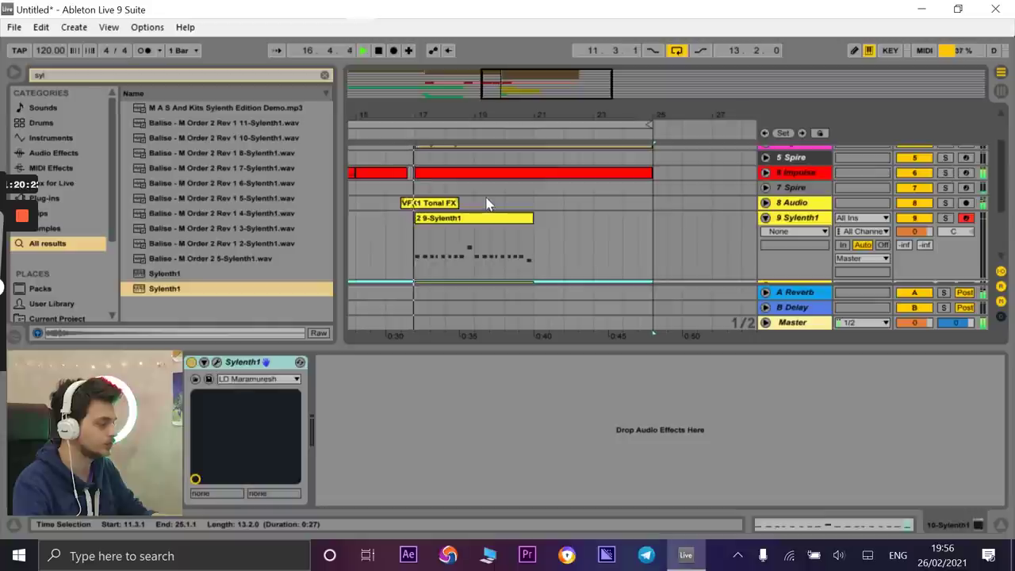
{"action": "scroll", "coordinate": [555, 203], "scroll_direction": "up", "scroll_amount": 3}
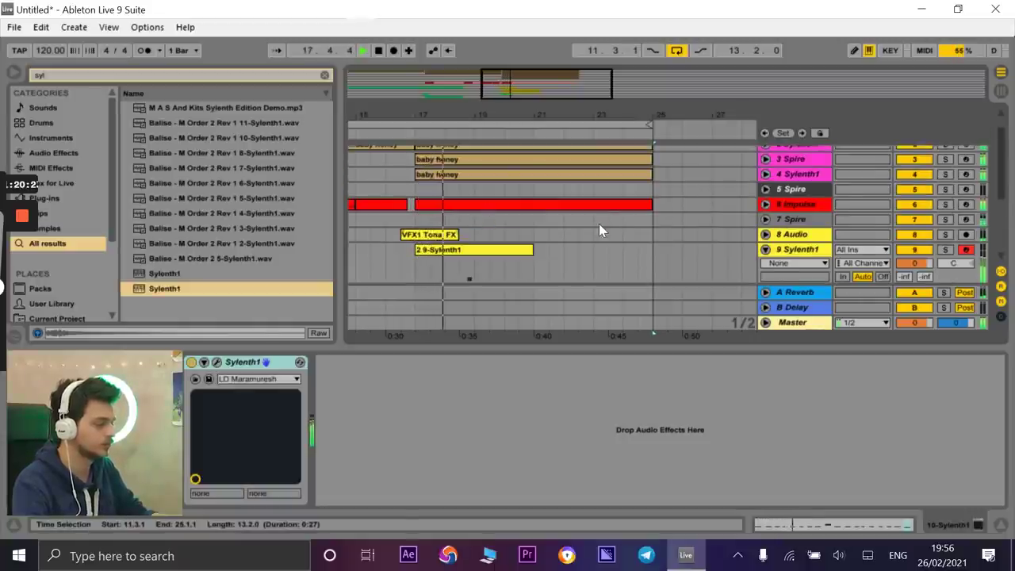
{"action": "scroll", "coordinate": [600, 220], "scroll_direction": "down", "scroll_amount": 4}
{"action": "scroll", "coordinate": [601, 230], "scroll_direction": "down", "scroll_amount": 1}
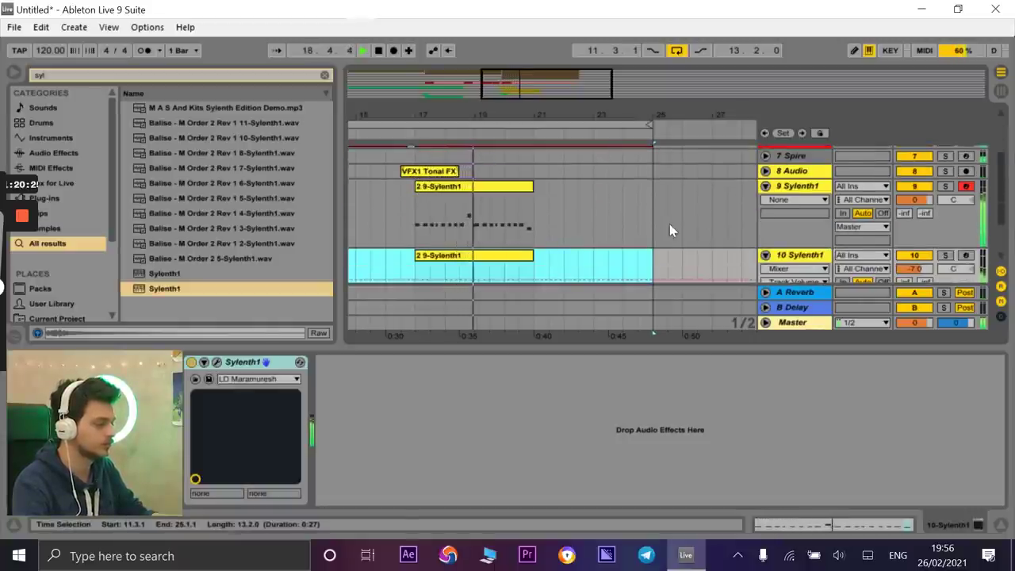
{"action": "scroll", "coordinate": [663, 235], "scroll_direction": "down", "scroll_amount": 2}
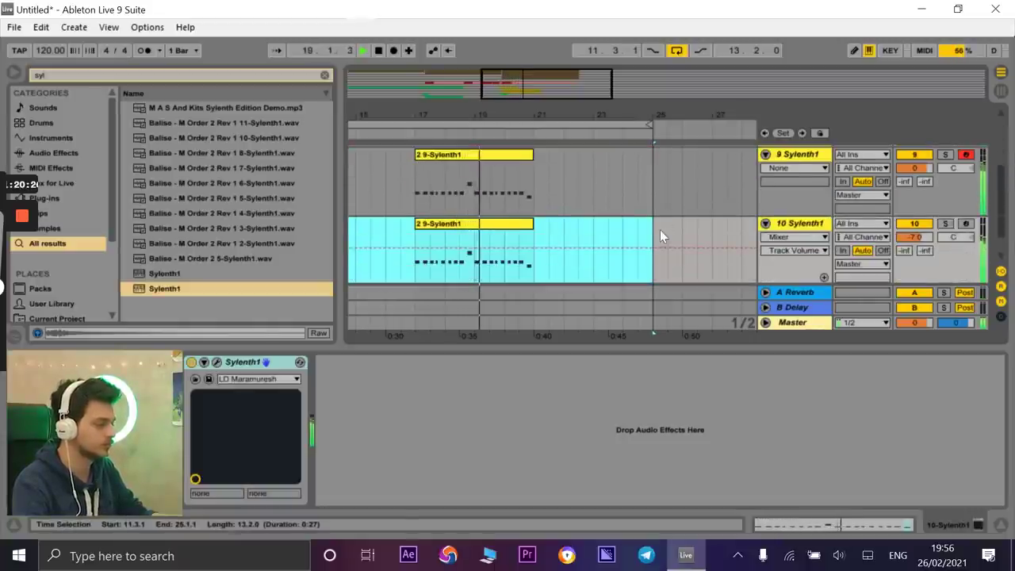
{"action": "scroll", "coordinate": [568, 210], "scroll_direction": "up", "scroll_amount": 1}
- Duplicate the 9 and 10 Sylenth1 clips to bar 21, and delete the 10 Sylenth1 clip at bar 17
{"action": "left_click", "coordinate": [565, 193]}
{"action": "left_click", "coordinate": [487, 241], "text": "shift"}
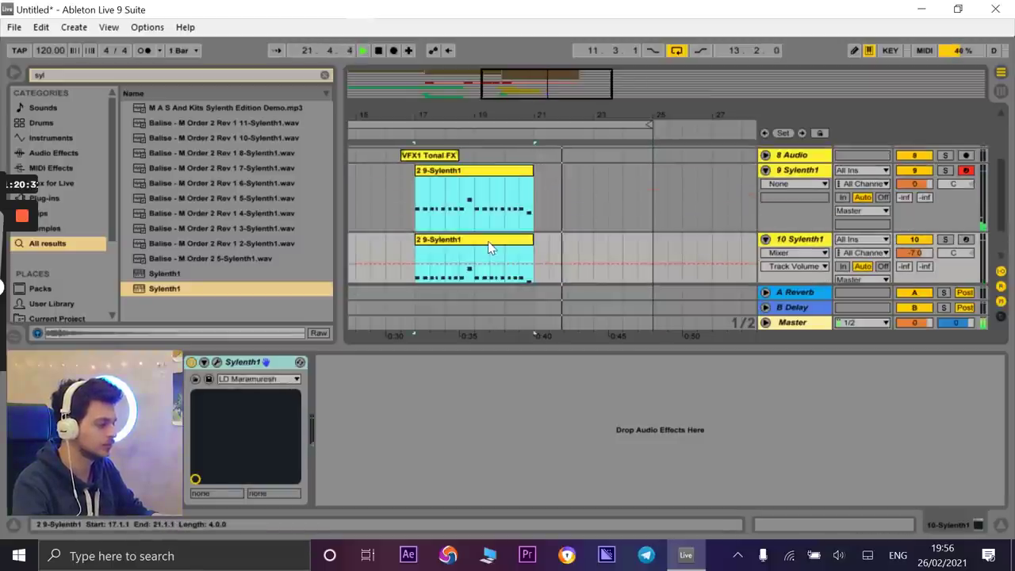
{"action": "key", "text": "ctrl+d"}
{"action": "left_click", "coordinate": [539, 240]}
{"action": "left_click", "coordinate": [522, 240]}
{"action": "key", "text": "Delete"}
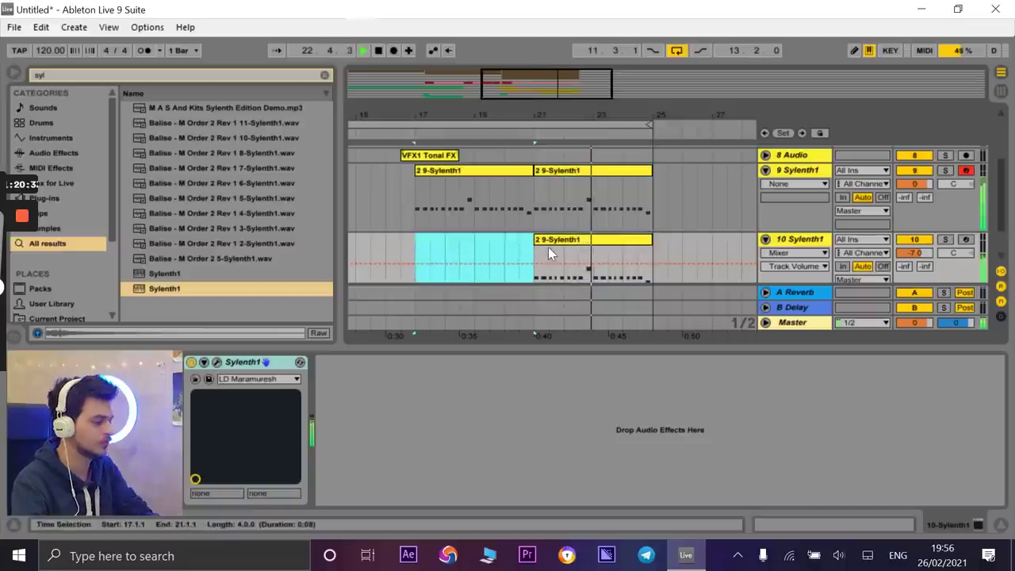
- Restart playback from bar 17 to listen to the layered Sylenth1 clips
{"action": "left_click", "coordinate": [548, 241]}
{"action": "key", "text": "space"}
{"action": "left_click", "coordinate": [412, 130]}
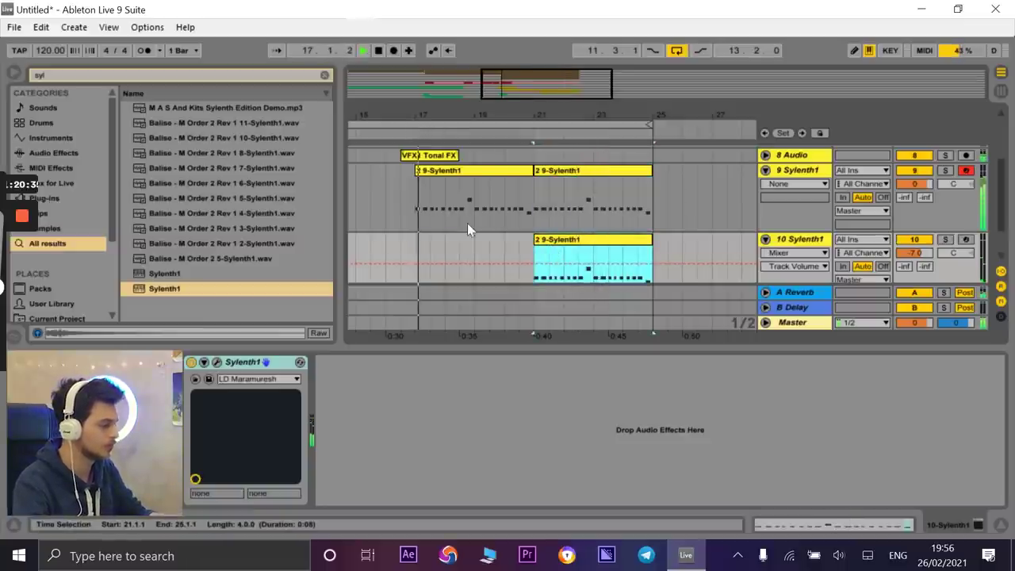
- Try the bar 17 clip from 9 Sylenth1 on the 10 Sylenth1 track during playback, and return it to its original track
{"action": "left_click", "coordinate": [489, 251]}
{"action": "left_click_drag", "start_coordinate": [487, 169], "coordinate": [490, 240]}
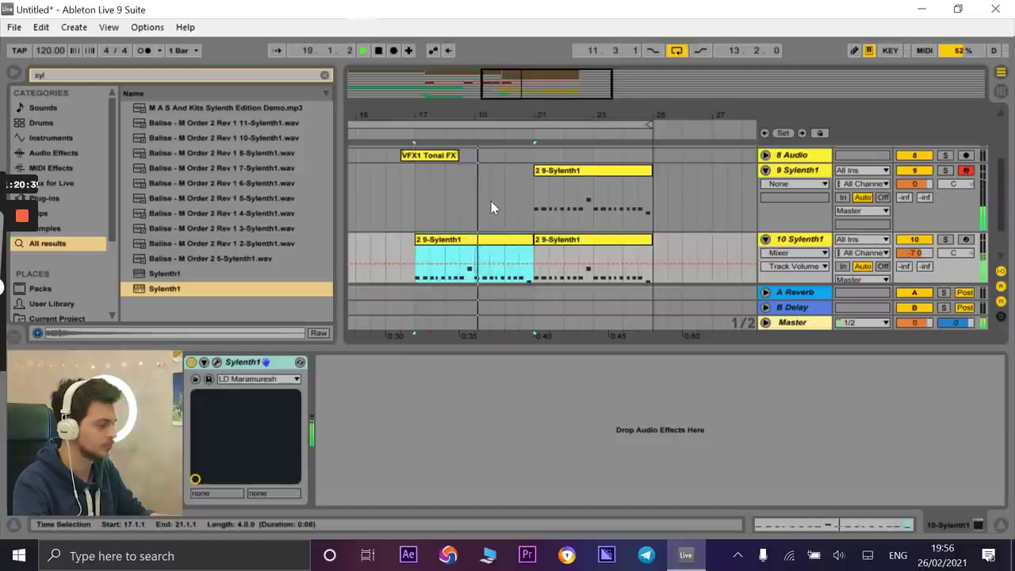
{"action": "scroll", "coordinate": [492, 201], "scroll_direction": "down", "scroll_amount": 3}
{"action": "scroll", "coordinate": [492, 198], "scroll_direction": "up", "scroll_amount": 2}
{"action": "left_click_drag", "start_coordinate": [486, 225], "coordinate": [487, 180]}
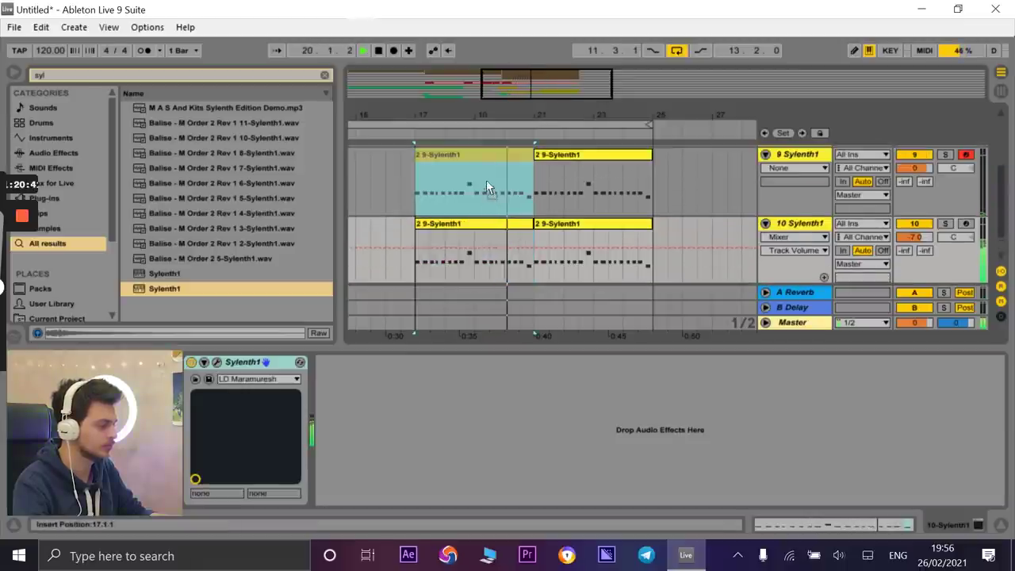
- Audition presets in the 10 Sylenth1 track's Sylenth1 from LD Police onward during playback, and settle on LD Captain Gadget
{"action": "left_click", "coordinate": [786, 226]}
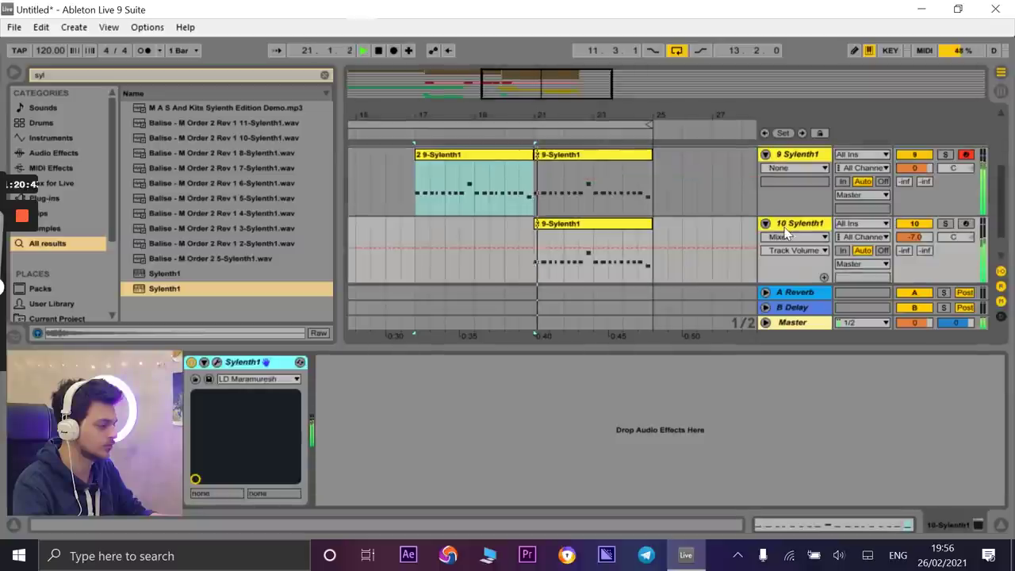
{"action": "left_click", "coordinate": [256, 379]}
{"action": "left_click", "coordinate": [252, 235]}
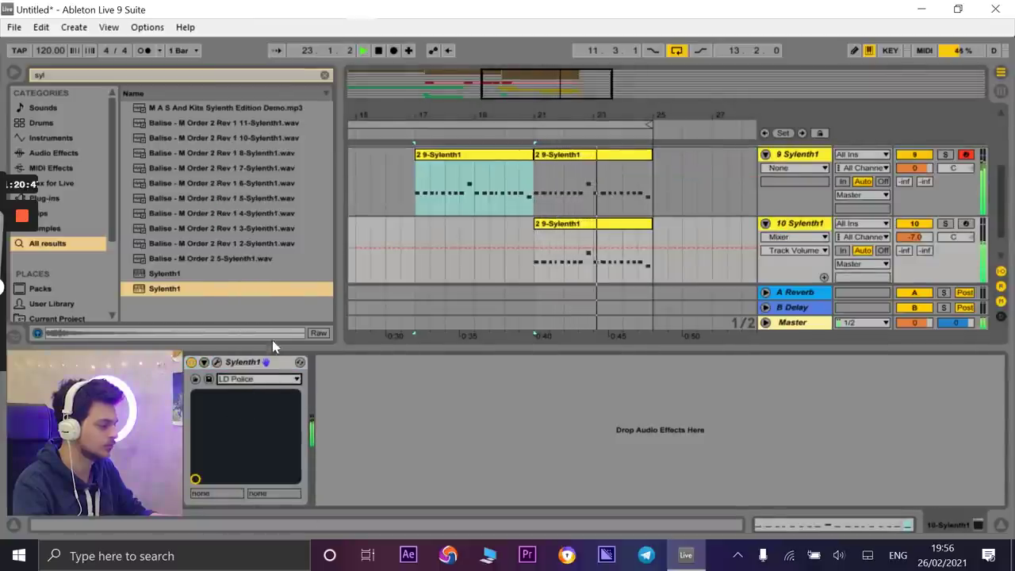
{"action": "key", "text": "Down"}
{"action": "key", "text": "Down"}
{"action": "key", "text": "Down"}
{"action": "key", "text": "Down"}
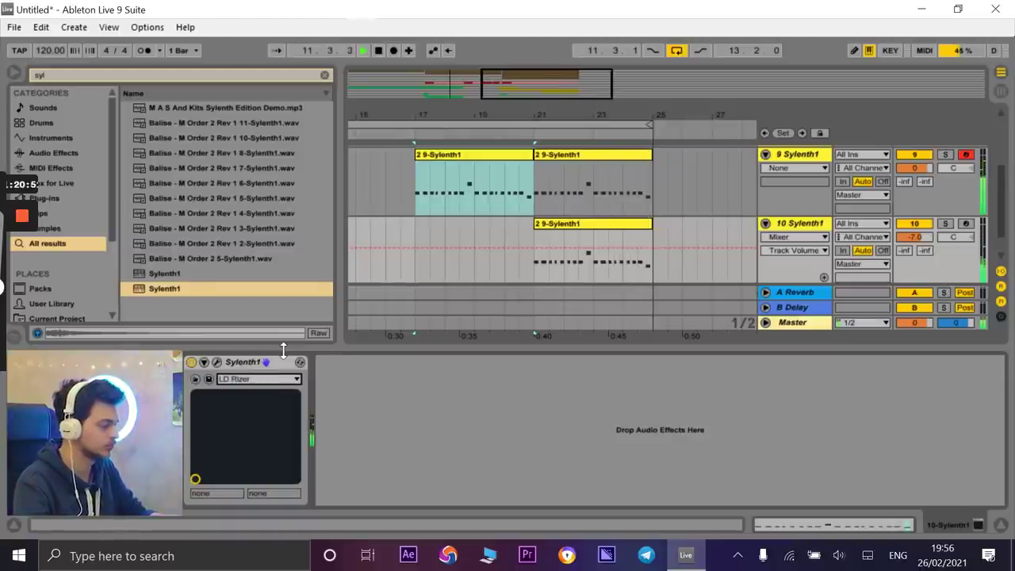
{"action": "key", "text": "Down"}
{"action": "key", "text": "Down"}
{"action": "key", "text": "Down"}
{"action": "key", "text": "Down"}
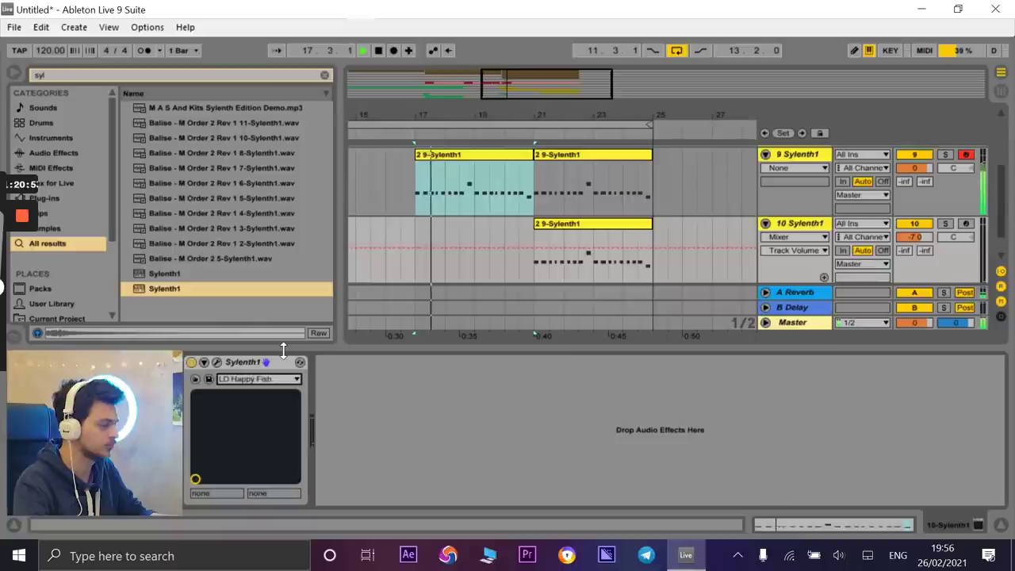
{"action": "key", "text": "Down"}
{"action": "key", "text": "Down"}
{"action": "key", "text": "Down"}
{"action": "key", "text": "Down"}
{"action": "key", "text": "Down"}
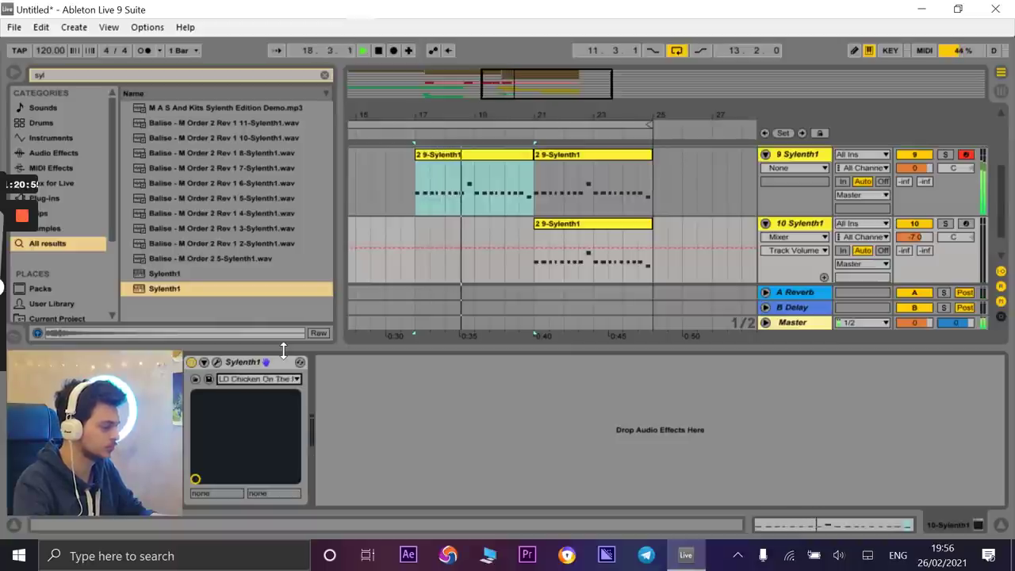
{"action": "key", "text": "Down"}
{"action": "key", "text": "Down"}
{"action": "key", "text": "Down"}
{"action": "key", "text": "Down"}
{"action": "key", "text": "Down"}
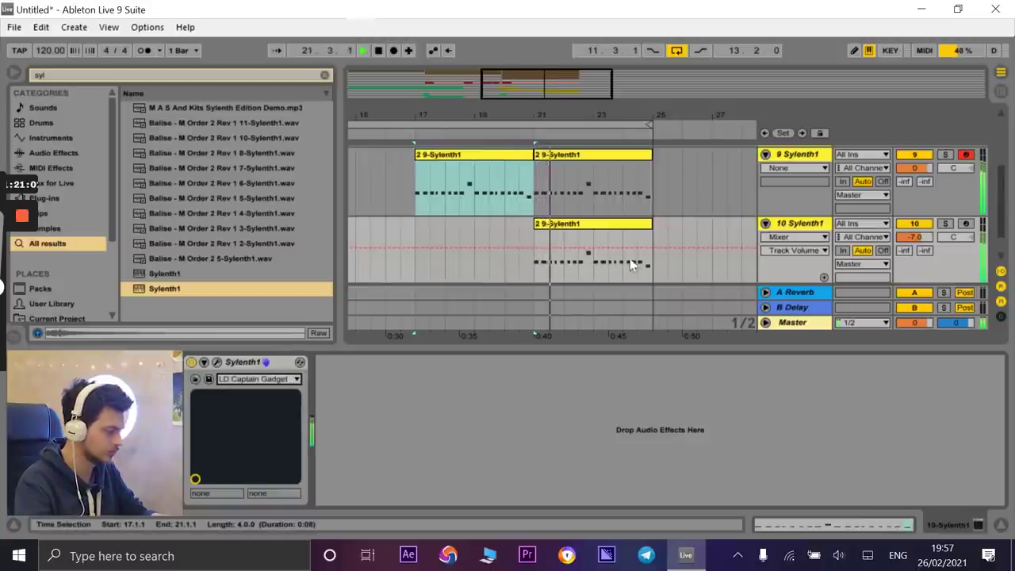
- Fold the 10 Sylenth1 and 9 Sylenth1 tracks in the arrangement
{"action": "scroll", "coordinate": [674, 182], "scroll_direction": "up", "scroll_amount": 1}
{"action": "scroll", "coordinate": [696, 210], "scroll_direction": "down", "scroll_amount": 1}
{"action": "left_click", "coordinate": [765, 224]}
{"action": "left_click", "coordinate": [766, 155]}
{"action": "scroll", "coordinate": [659, 188], "scroll_direction": "up", "scroll_amount": 2}
{"action": "scroll", "coordinate": [591, 205], "scroll_direction": "up", "scroll_amount": 3}
- Play the session clips, and copy the 2 4-Spire clip from Session View into the arrangement on 5 Spire at bar 25
{"action": "key", "text": "Tab"}
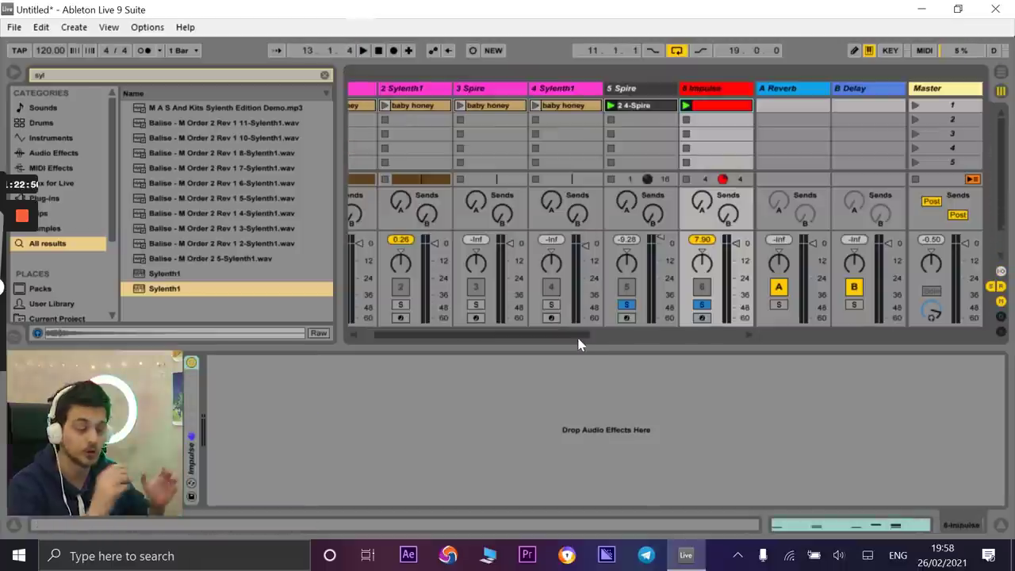
{"action": "key", "text": "space"}
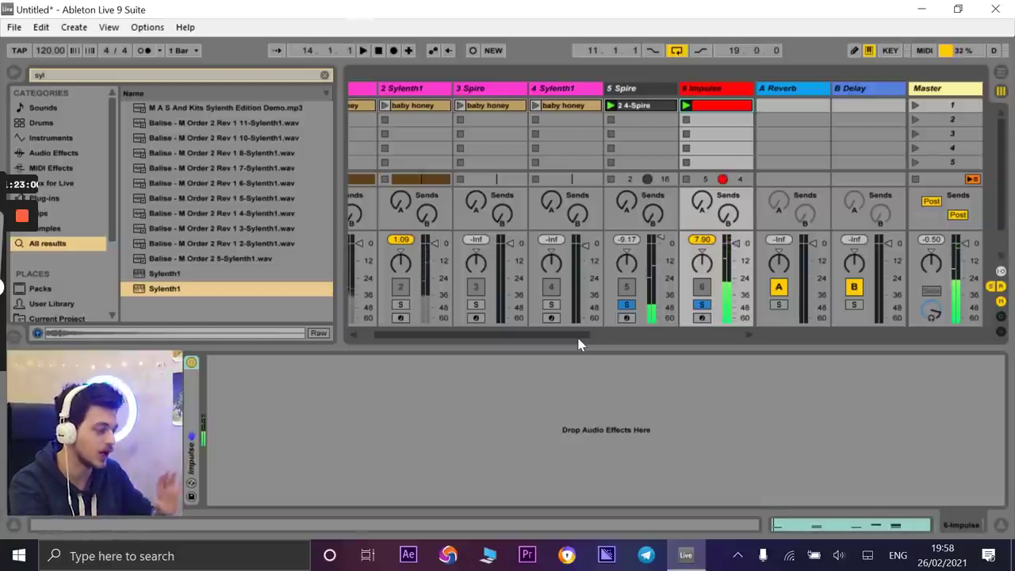
{"action": "left_click", "coordinate": [649, 108]}
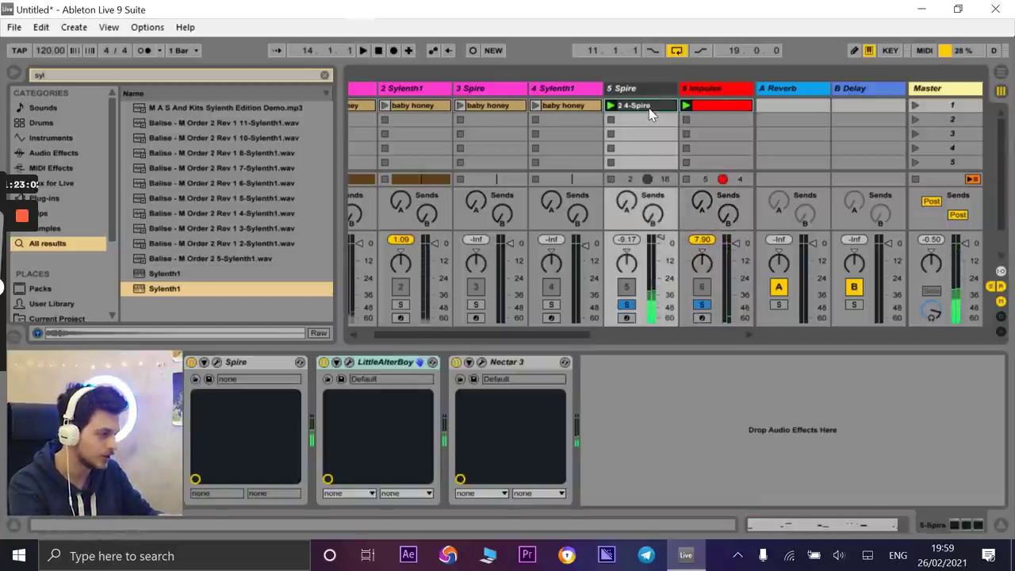
{"action": "key", "text": "Tab"}
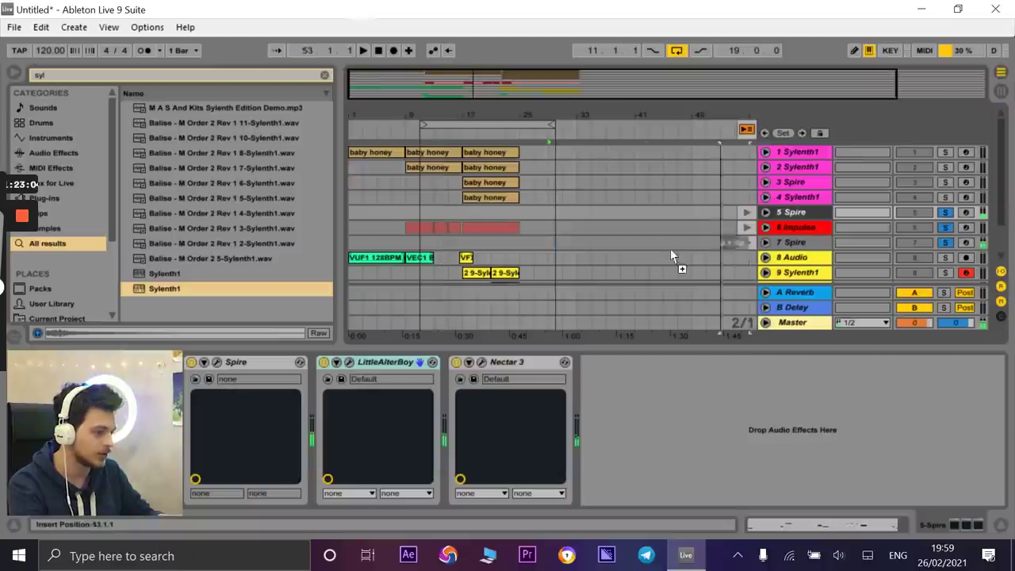
- Copy the Impulse clip from Session View into the arrangement on the 6 Impulse track at bar 27
{"action": "key", "text": "Tab"}
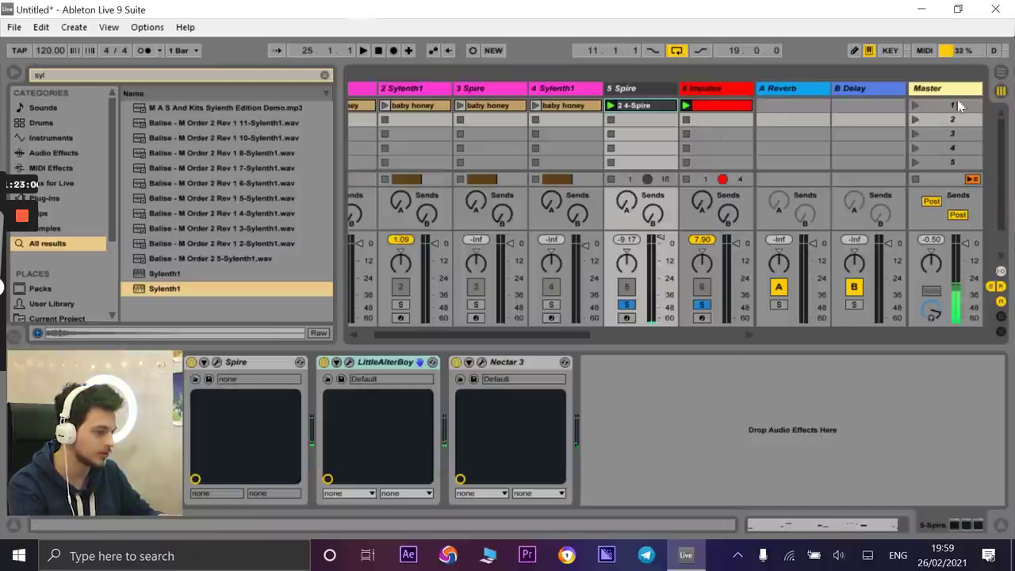
{"action": "key", "text": "Tab"}
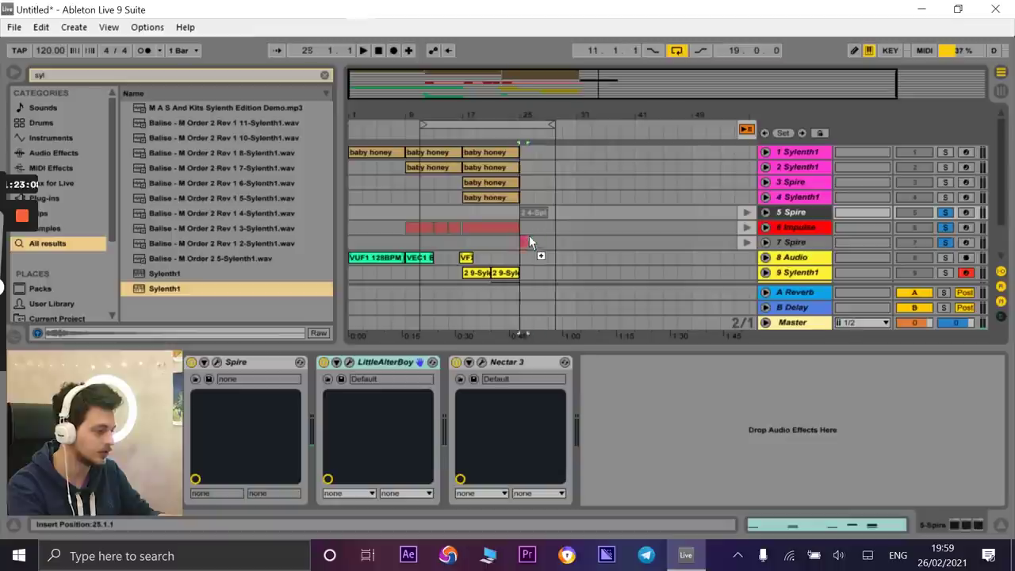
{"action": "left_click", "coordinate": [538, 228]}
- Copy the 7 Spire session clip into the arrangement at bar 25 and extend it to bar 29, four bars long
{"action": "key", "text": "Tab"}
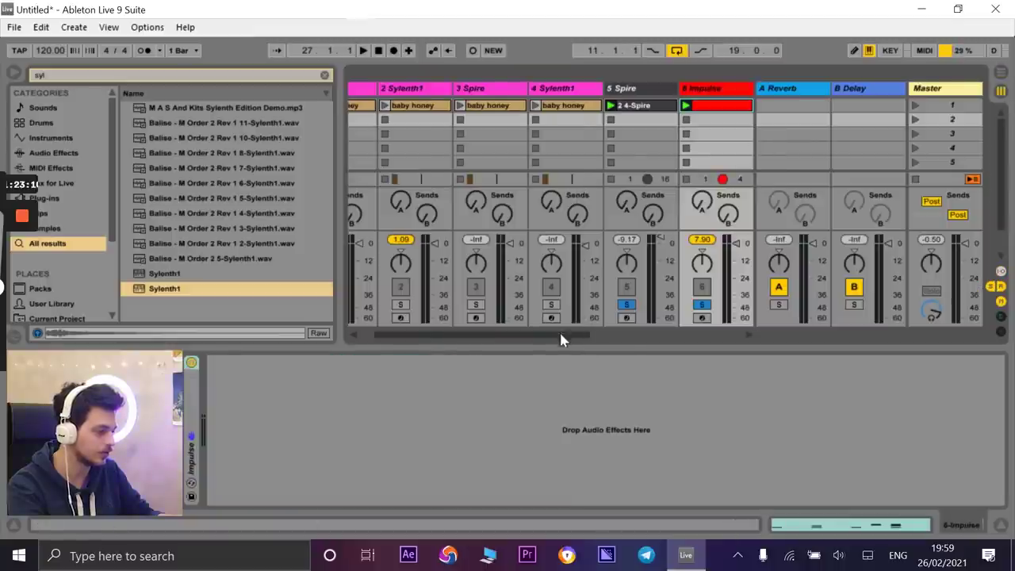
{"action": "left_click_drag", "start_coordinate": [561, 334], "coordinate": [632, 334]}
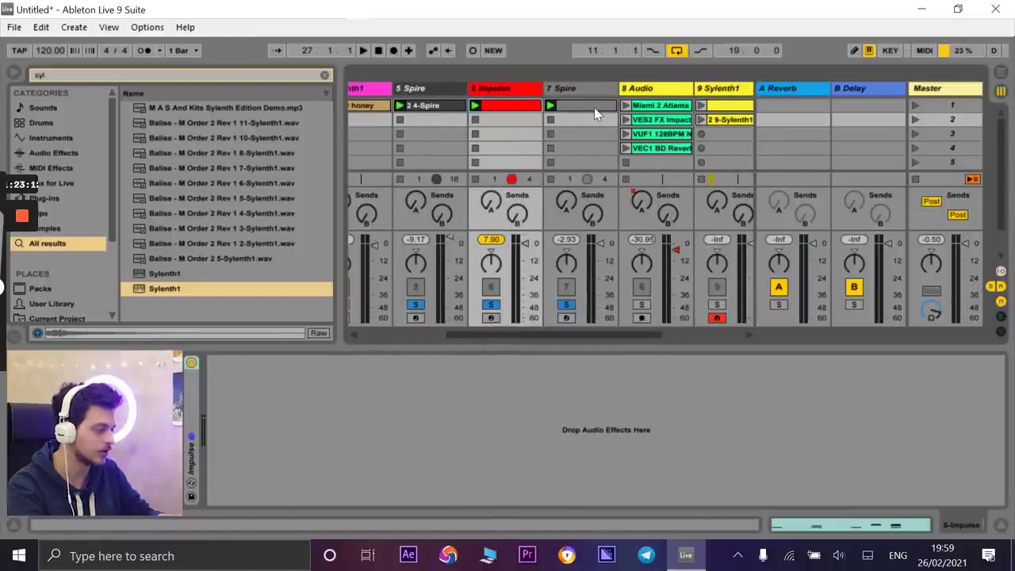
{"action": "key", "text": "Tab"}
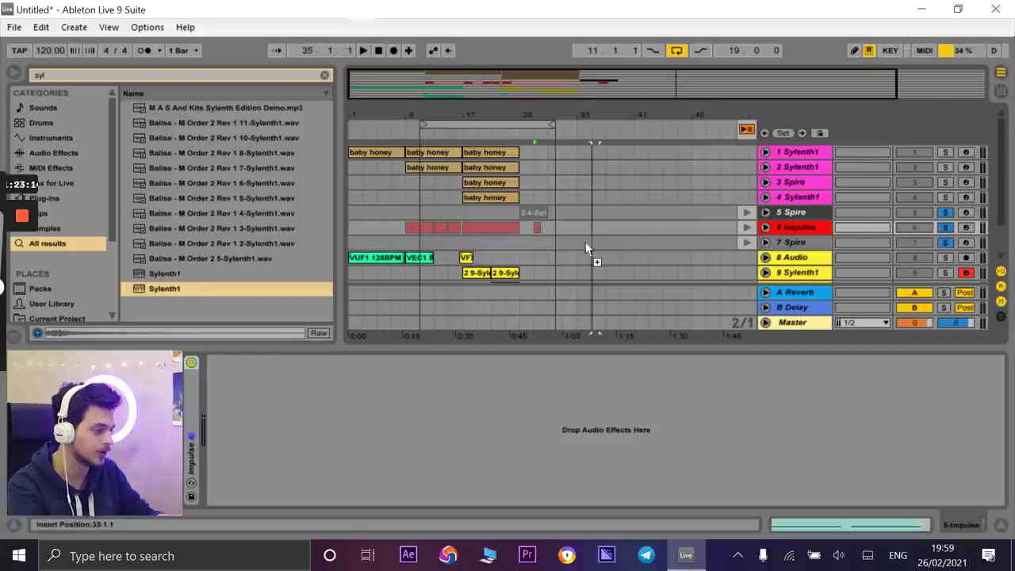
{"action": "left_click", "coordinate": [526, 247]}
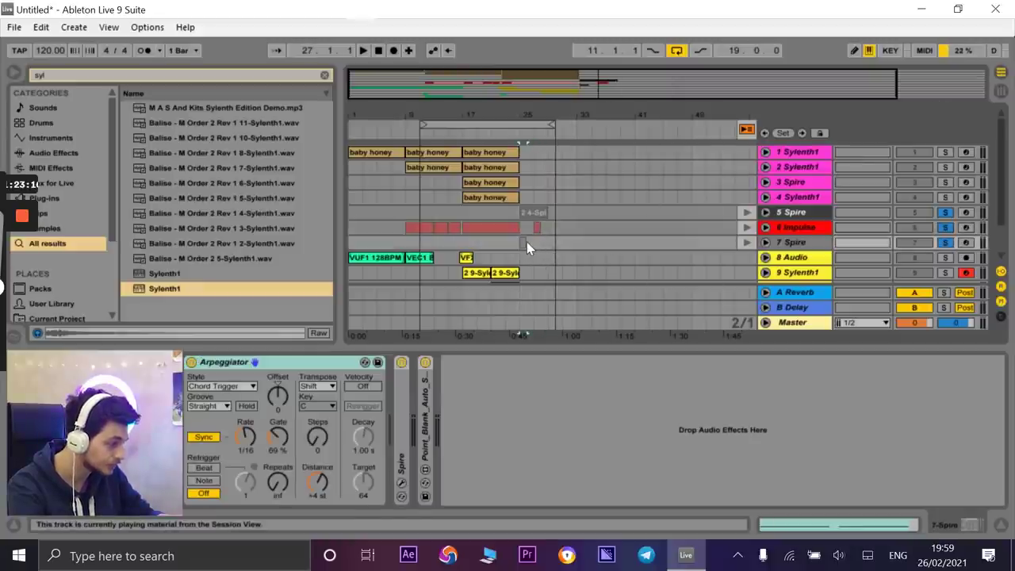
{"action": "mouse_move", "coordinate": [527, 242]}
{"action": "left_mouse_down"}
{"action": "mouse_move", "coordinate": [591, 242]}
{"action": "mouse_move", "coordinate": [546, 241]}
{"action": "left_mouse_up"}
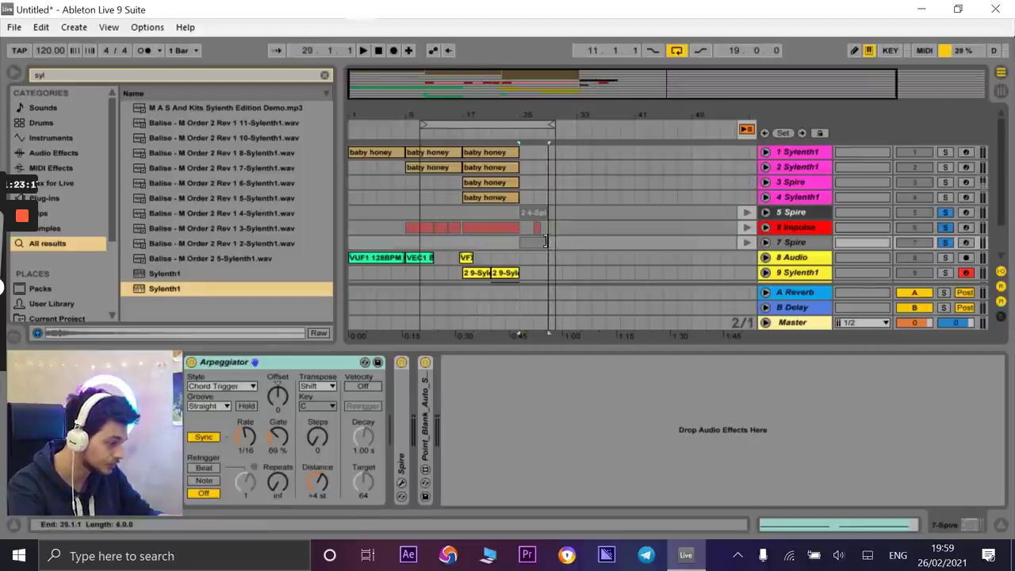
- Return playback to the arrangement, unsolo the 5 Spire, 6 Impulse and 7 Spire tracks, and play from around bar 13
{"action": "left_click", "coordinate": [747, 130]}
{"action": "left_click_drag", "start_coordinate": [448, 136], "coordinate": [450, 186]}
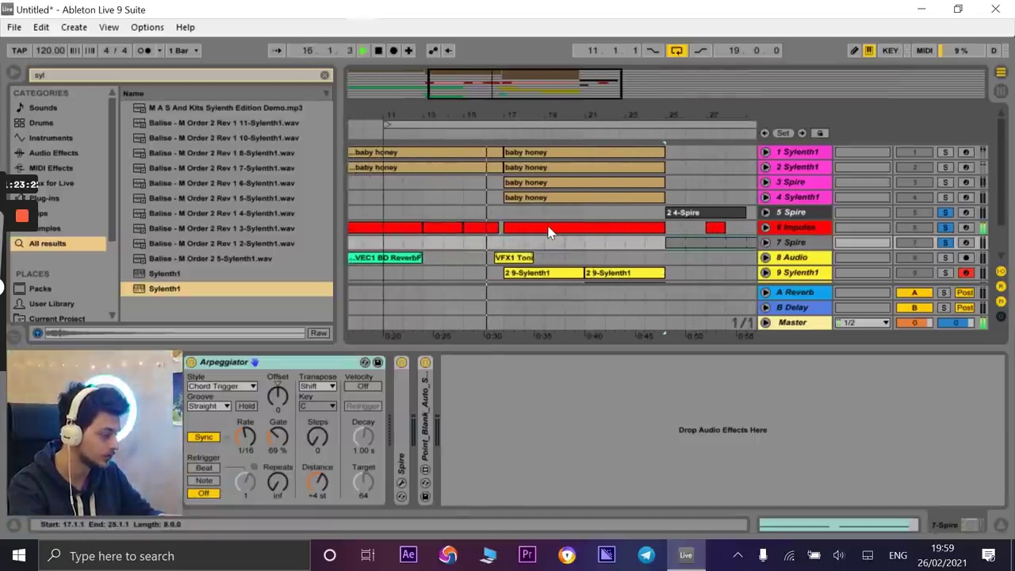
{"action": "scroll", "coordinate": [590, 225], "scroll_direction": "down", "scroll_amount": 2}
{"action": "scroll", "coordinate": [590, 230], "scroll_direction": "up", "scroll_amount": 1}
{"action": "left_click", "coordinate": [946, 233]}
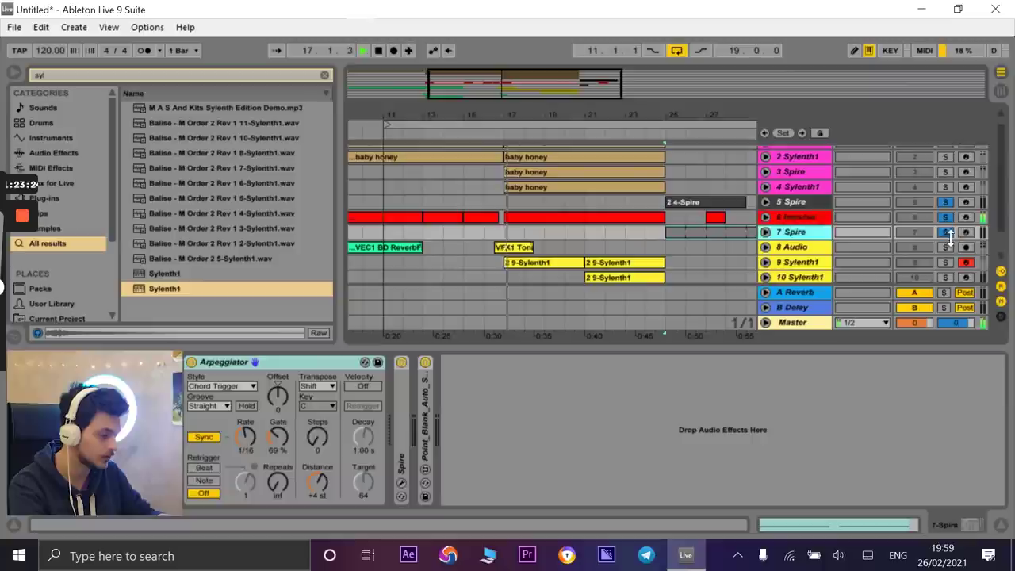
{"action": "scroll", "coordinate": [449, 186], "scroll_direction": "up", "scroll_amount": 1}
{"action": "left_click", "coordinate": [420, 138]}
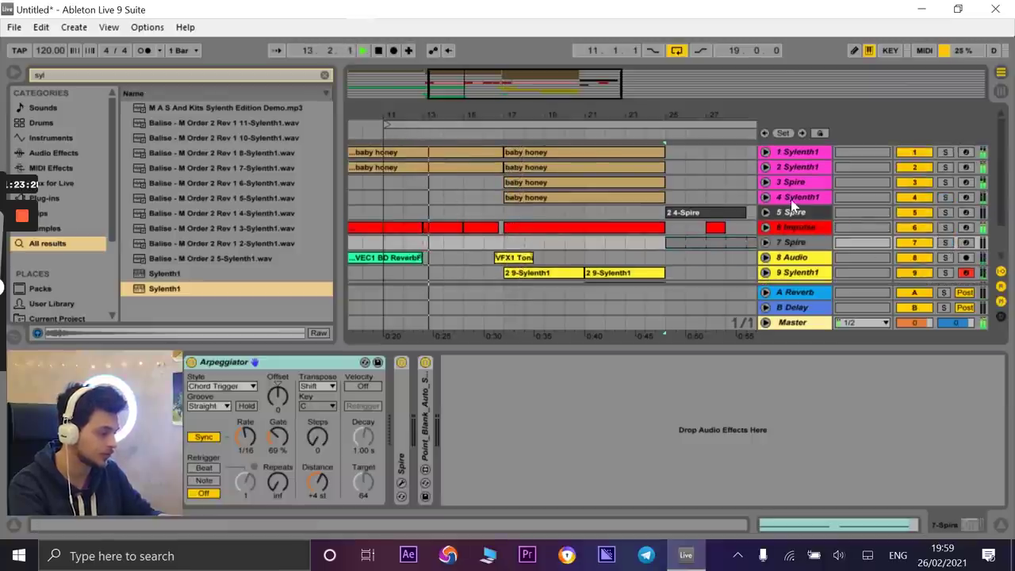
- Copy the 10 Sylenth1 clip at bar 21 back to bar 17 on the same track
{"action": "left_click", "coordinate": [649, 272]}
{"action": "scroll", "coordinate": [649, 273], "scroll_direction": "down", "scroll_amount": 2}
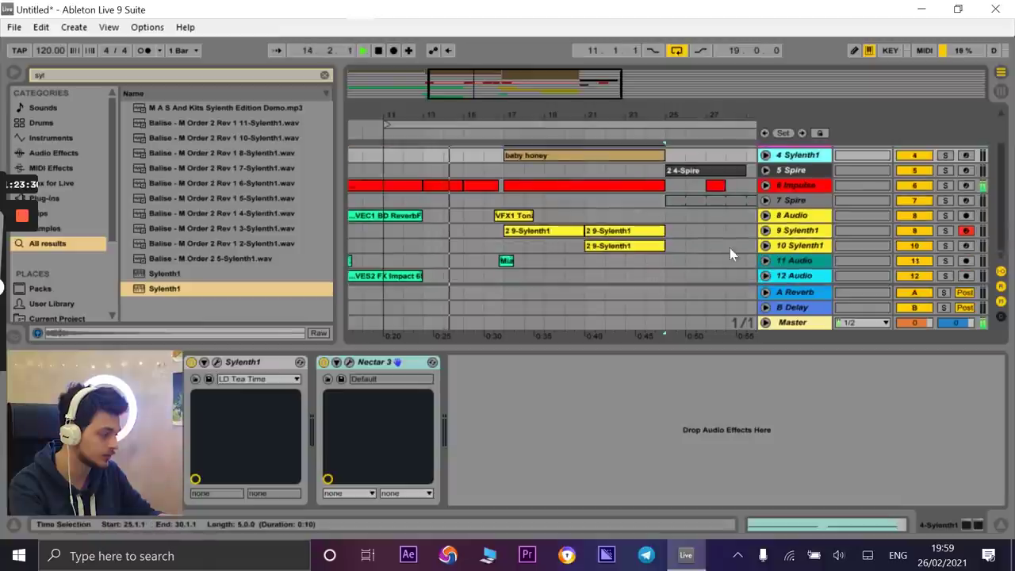
{"action": "left_click_drag", "start_coordinate": [626, 246], "coordinate": [545, 243]}
- Unfold the 10 Sylenth1 track, raise its track volume, and set its A-Reverb send to 0 dB
{"action": "double_click", "coordinate": [766, 247]}
{"action": "left_click", "coordinate": [927, 237]}
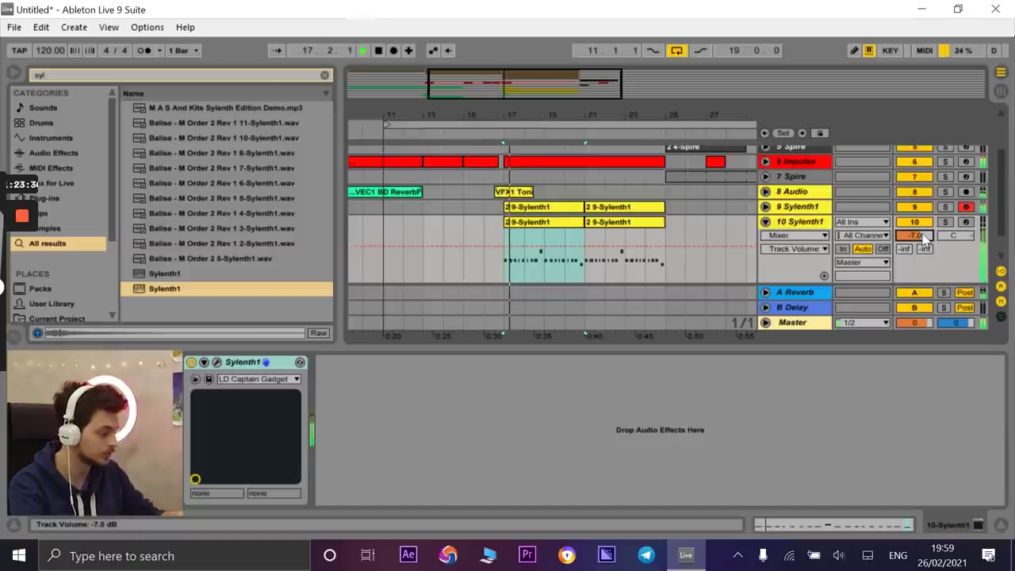
{"action": "left_click_drag", "start_coordinate": [924, 236], "coordinate": [924, 230]}
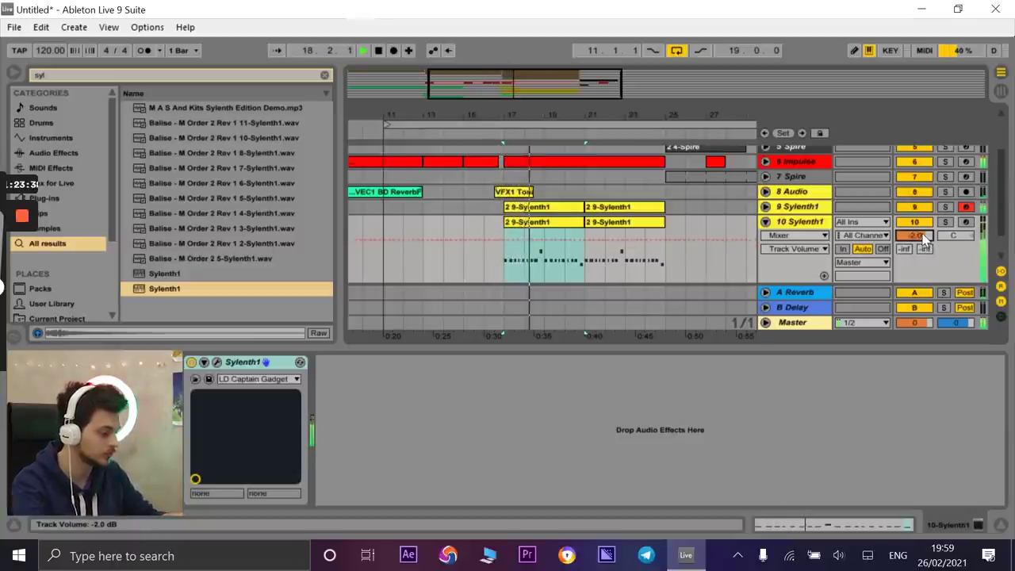
{"action": "left_click_drag", "start_coordinate": [915, 235], "coordinate": [908, 182]}
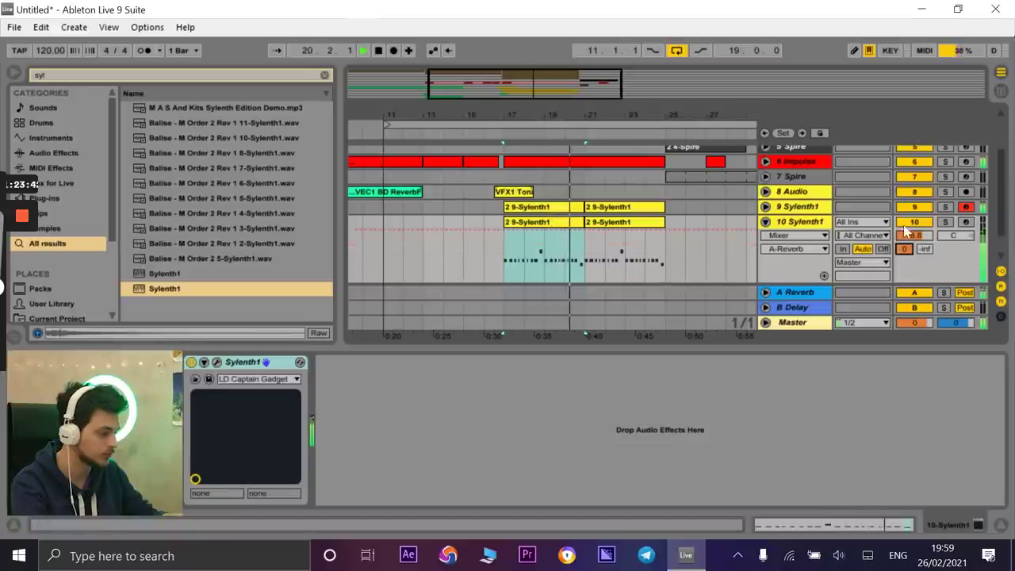
- Unfold the 9 Sylenth1 track, raise its A-Reverb send, and fold the Sylenth1 tracks again
{"action": "left_click", "coordinate": [765, 207]}
{"action": "left_click_drag", "start_coordinate": [905, 235], "coordinate": [905, 168]}
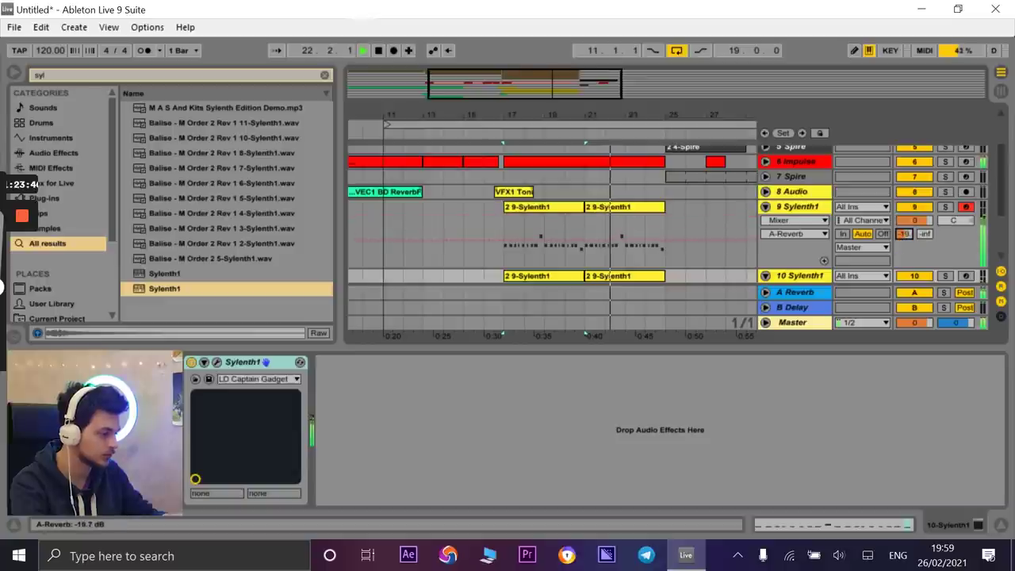
{"action": "left_click", "coordinate": [765, 208]}
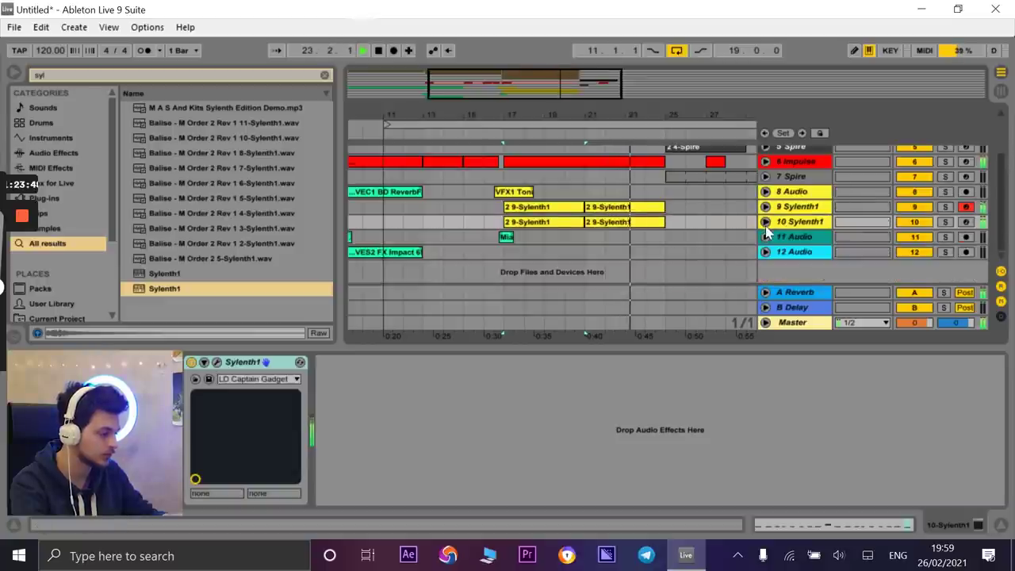
- Move the 5 Spire, 6 Impulse and 7 Spire clips together to start at bar 31 and play the section before bar 25
{"action": "scroll", "coordinate": [684, 210], "scroll_direction": "up", "scroll_amount": 3}
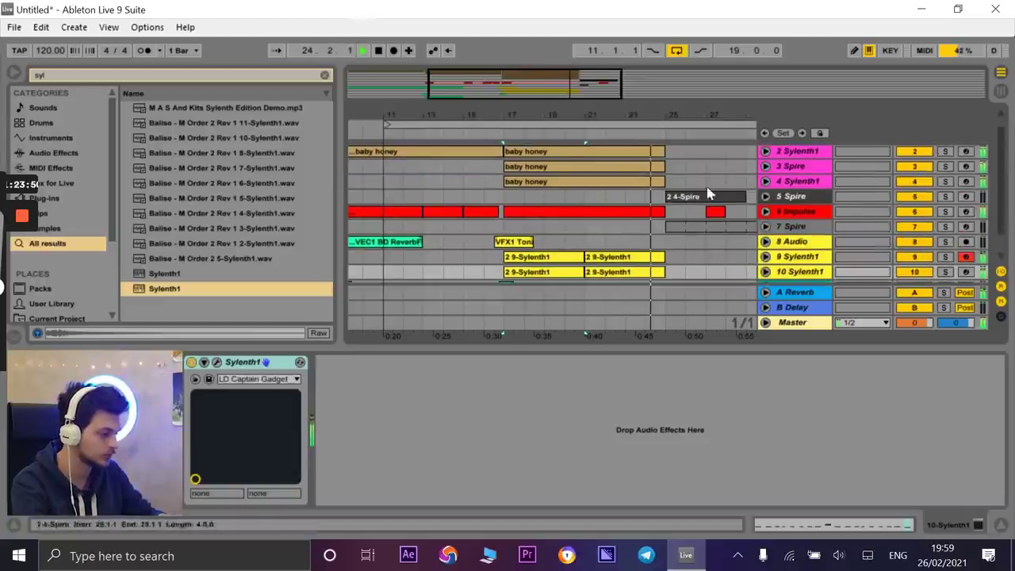
{"action": "key", "text": "space"}
{"action": "mouse_move", "coordinate": [716, 123]}
{"action": "left_mouse_down"}
{"action": "mouse_move", "coordinate": [705, 124]}
{"action": "mouse_move", "coordinate": [724, 116]}
{"action": "left_mouse_up"}
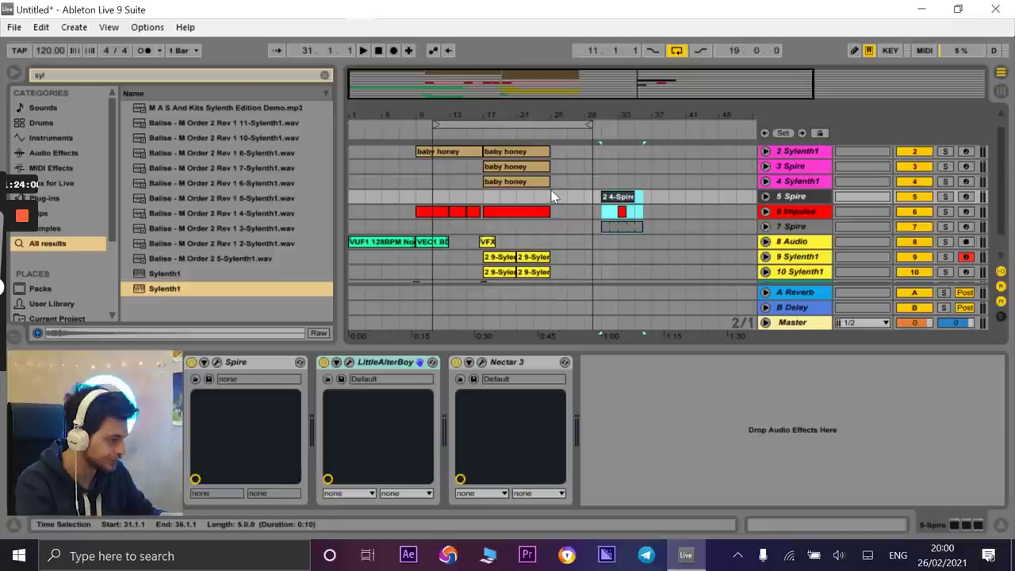
{"action": "left_click", "coordinate": [528, 137]}
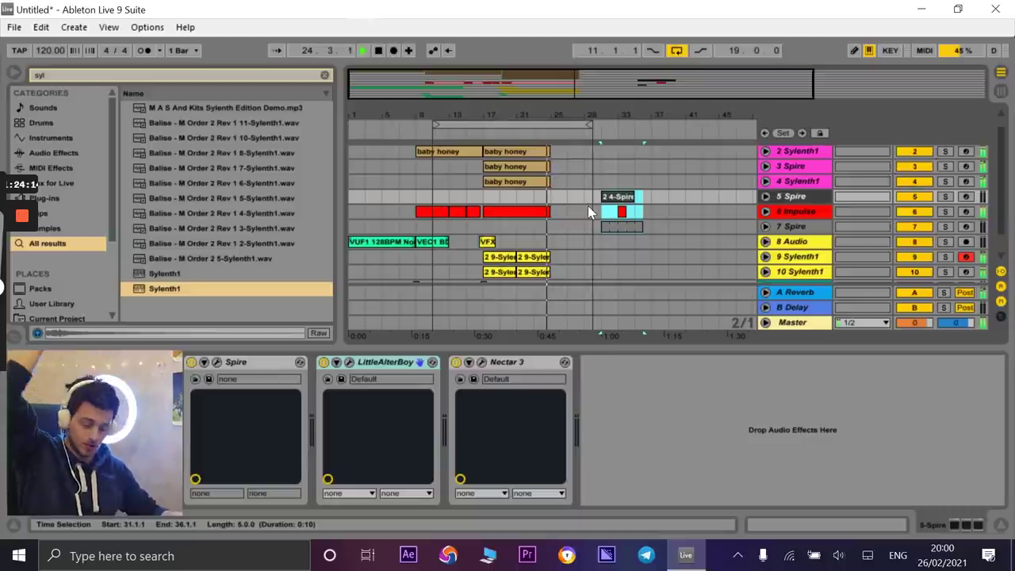
{"action": "key", "text": "space"}
- Try duplicating the bar 17 baby honey clips of 2 Sylenth1 and 3 Spire to bar 25, removing the 2 Sylenth1 copy
{"action": "left_click", "coordinate": [543, 151]}
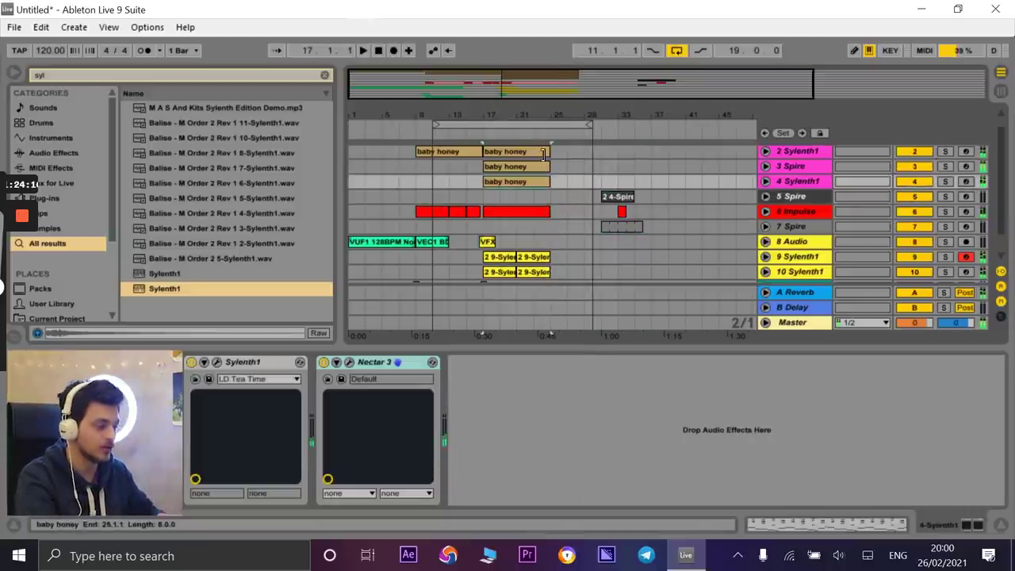
{"action": "key", "text": "ctrl+d"}
{"action": "key", "text": "space"}
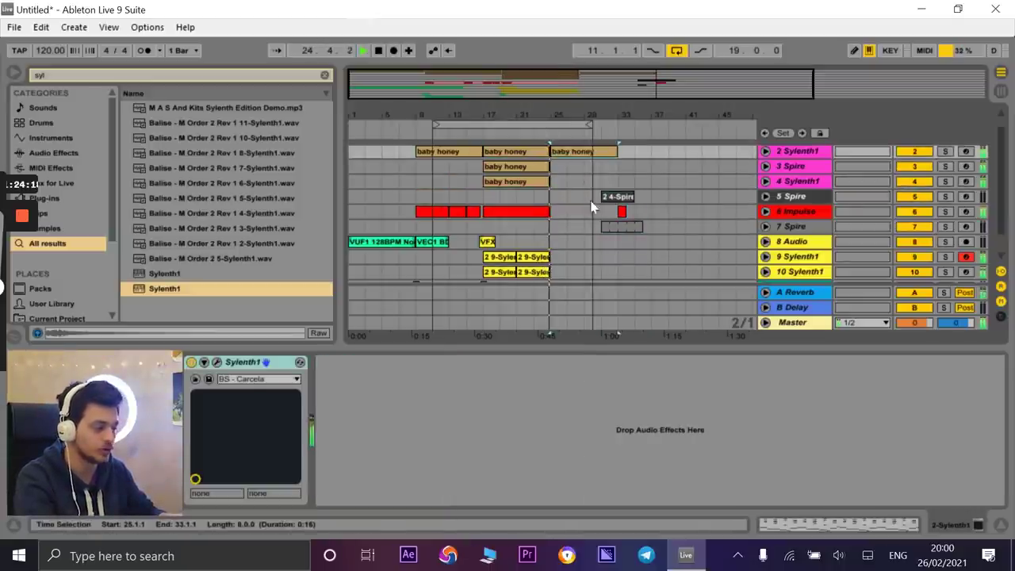
{"action": "left_click", "coordinate": [543, 166]}
{"action": "key", "text": "ctrl+d"}
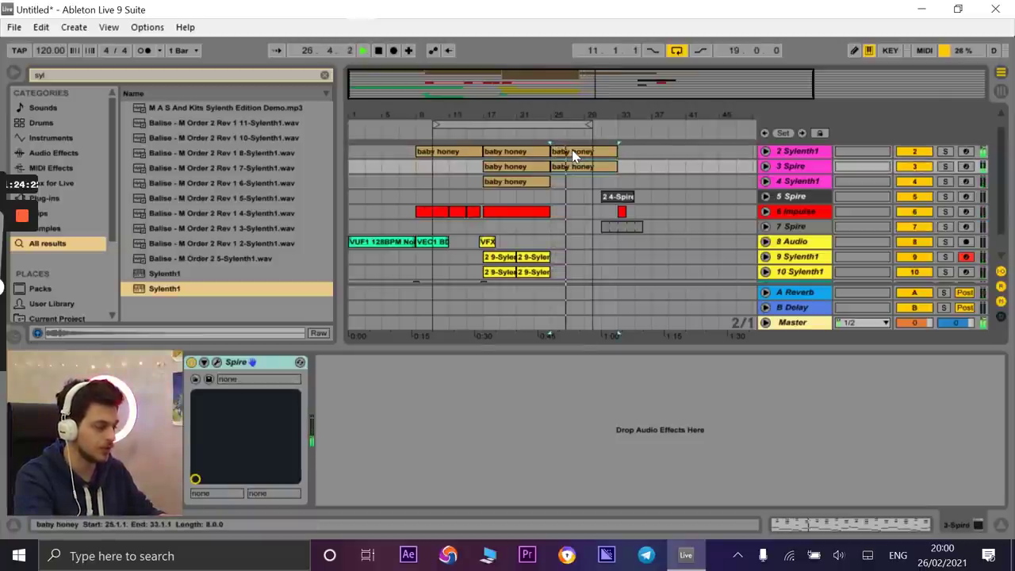
{"action": "left_click", "coordinate": [571, 152]}
{"action": "key", "text": "Delete"}
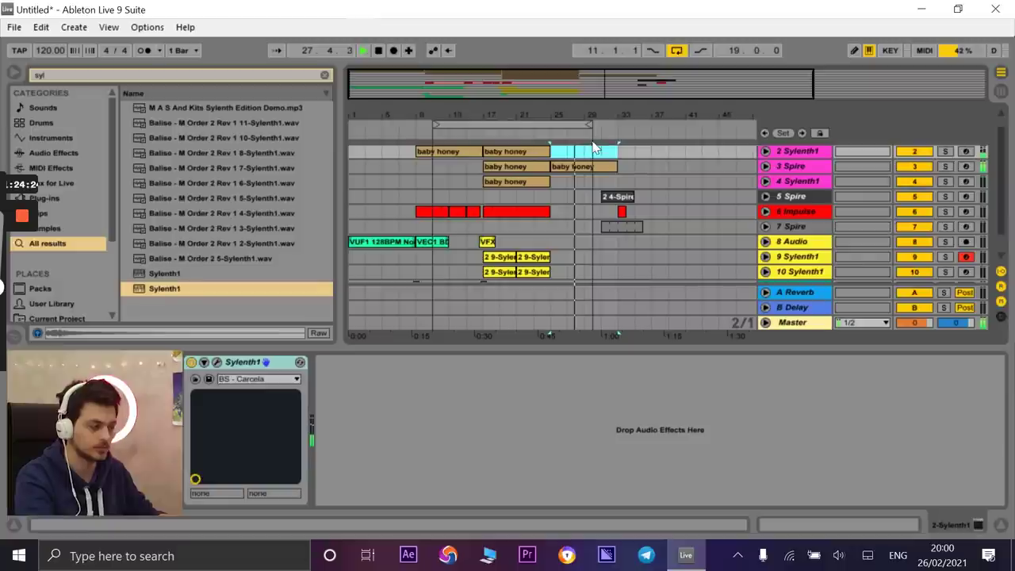
- Try duplicating the baby honey clip on 4 Sylenth1 from bar 17 to bar 25 and play it
{"action": "left_click", "coordinate": [568, 170]}
{"action": "left_click", "coordinate": [540, 152]}
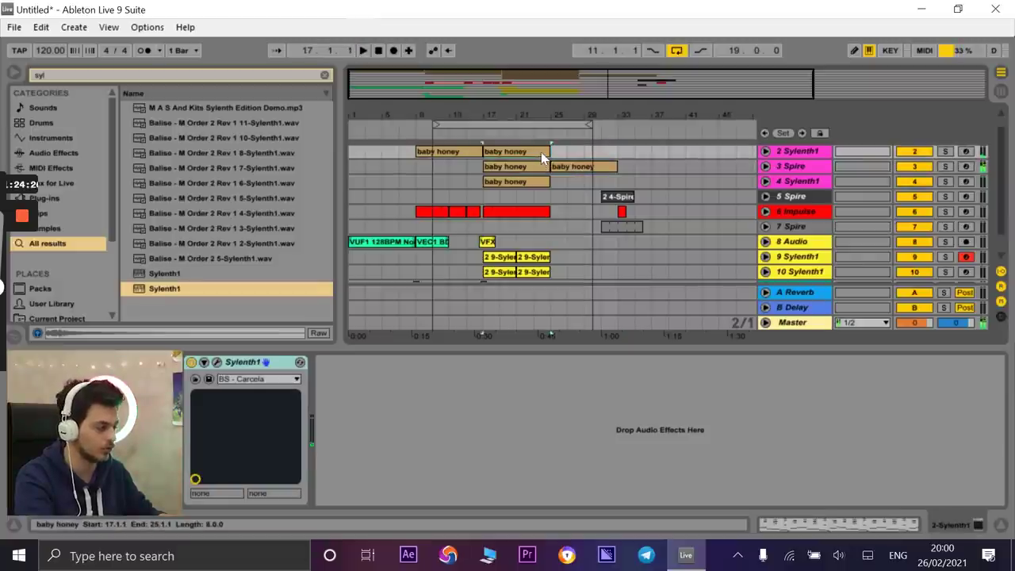
{"action": "left_click", "coordinate": [540, 182]}
{"action": "key", "text": "ctrl+d"}
{"action": "key", "text": "space"}
- Delete the 3 Spire copy at bar 25 and extend the loop region to bar 37
{"action": "left_click", "coordinate": [565, 171]}
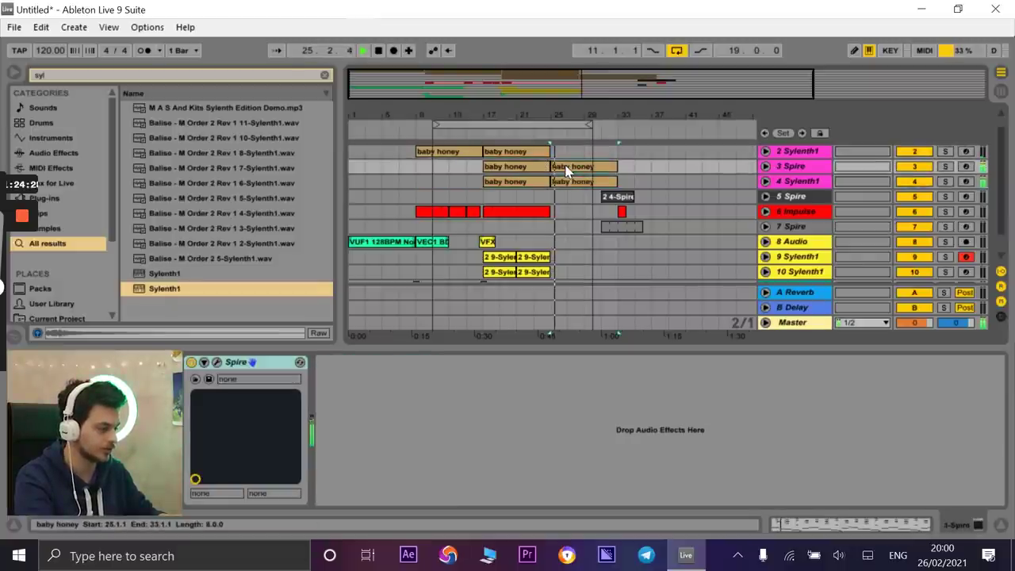
{"action": "key", "text": "Delete"}
{"action": "left_click_drag", "start_coordinate": [589, 125], "coordinate": [649, 125]}
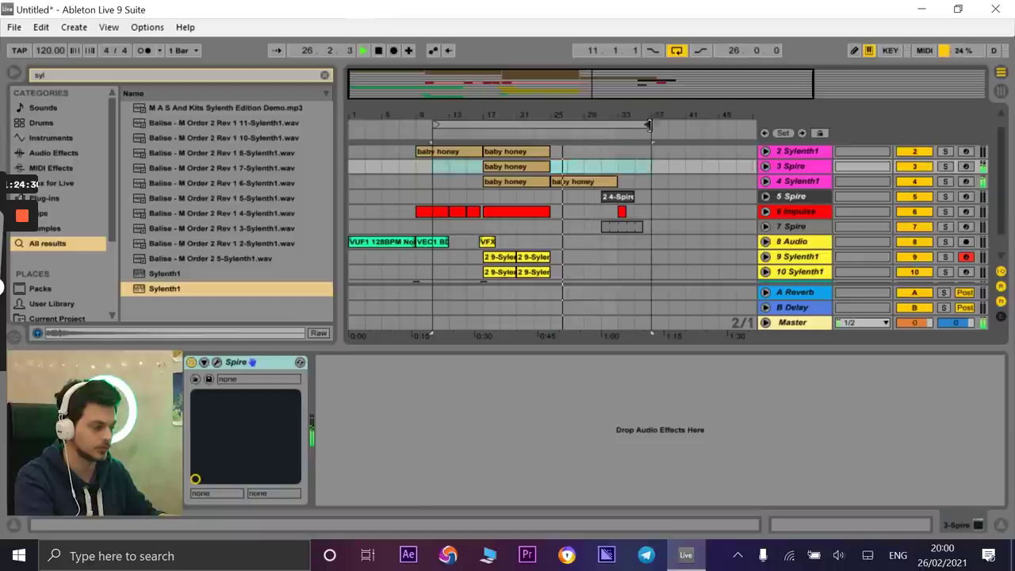
- Delete the 4 Sylenth1 copy at bar 25 and duplicate the 2 Sylenth1 baby honey clip from bar 17 to bar 25
{"action": "left_click", "coordinate": [580, 182]}
{"action": "key", "text": "Delete"}
{"action": "key", "text": "space"}
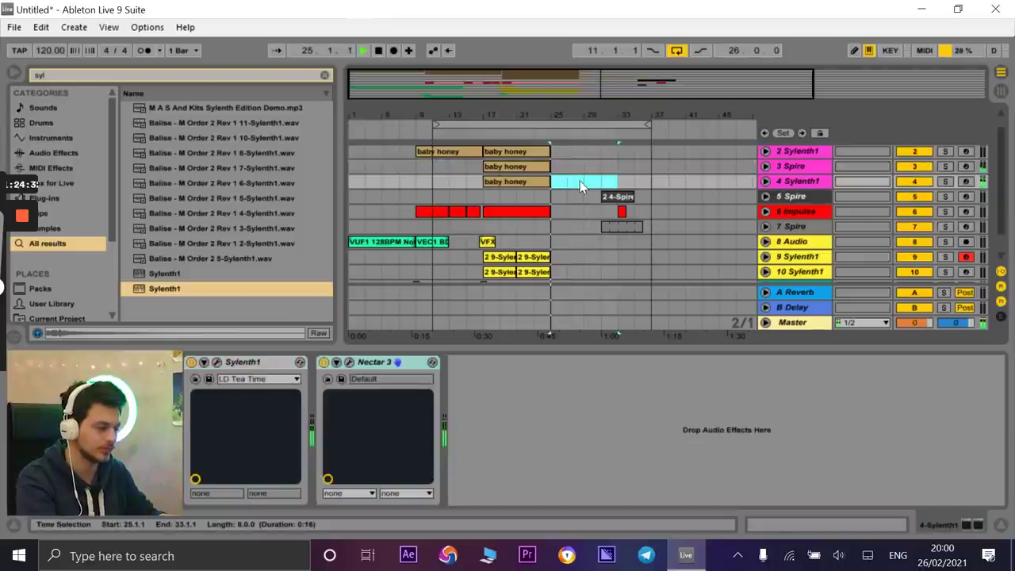
{"action": "left_click", "coordinate": [523, 155]}
{"action": "key", "text": "ctrl+d"}
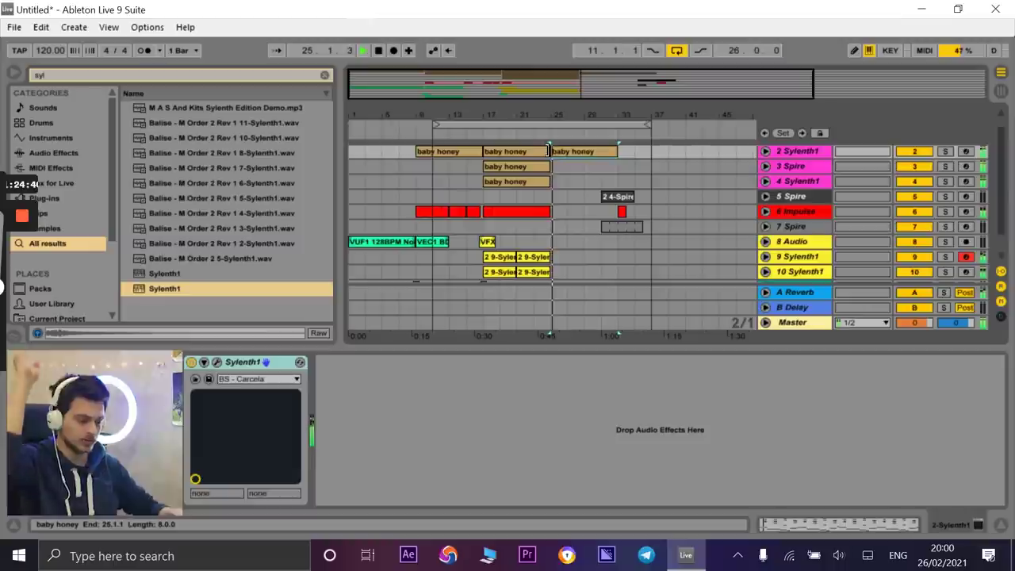
- Copy the opening VUF1 noise, VEC1 reverb, Miami snare and VES2 impact clips on the audio tracks, starting the group at bar 23
{"action": "scroll", "coordinate": [529, 254], "scroll_direction": "down", "scroll_amount": 2}
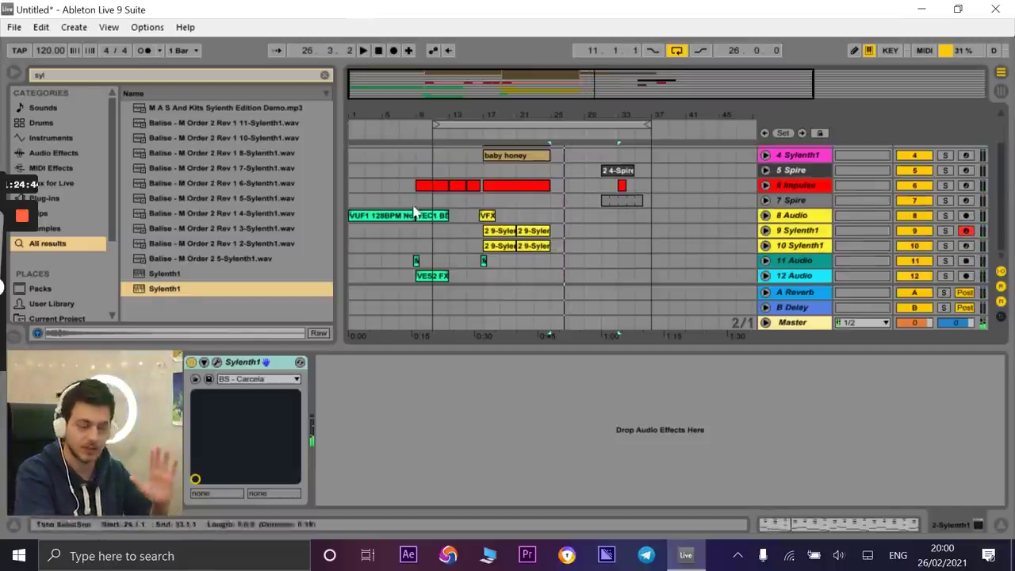
{"action": "left_click", "coordinate": [487, 215]}
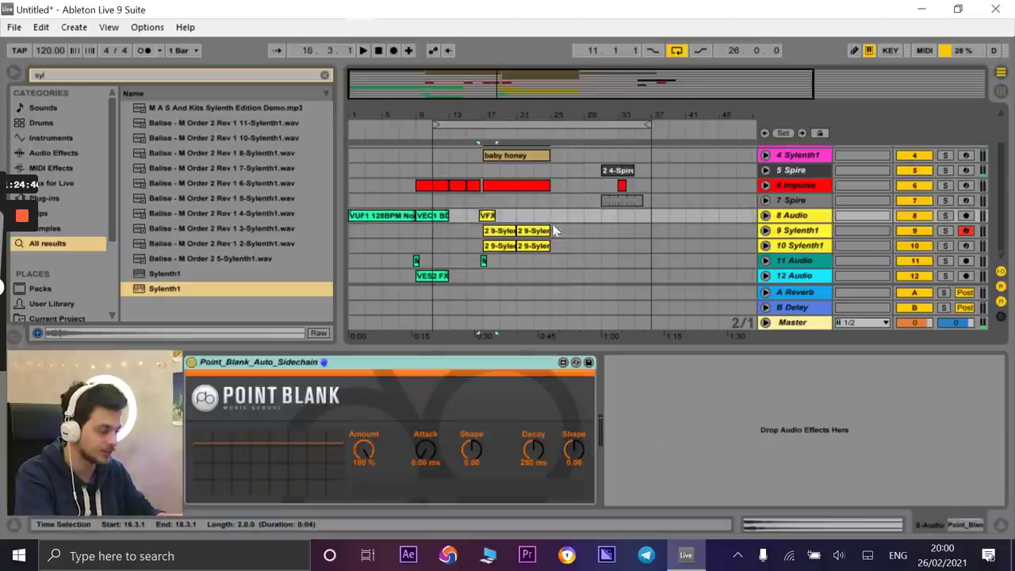
{"action": "left_click_drag", "start_coordinate": [510, 121], "coordinate": [510, 190]}
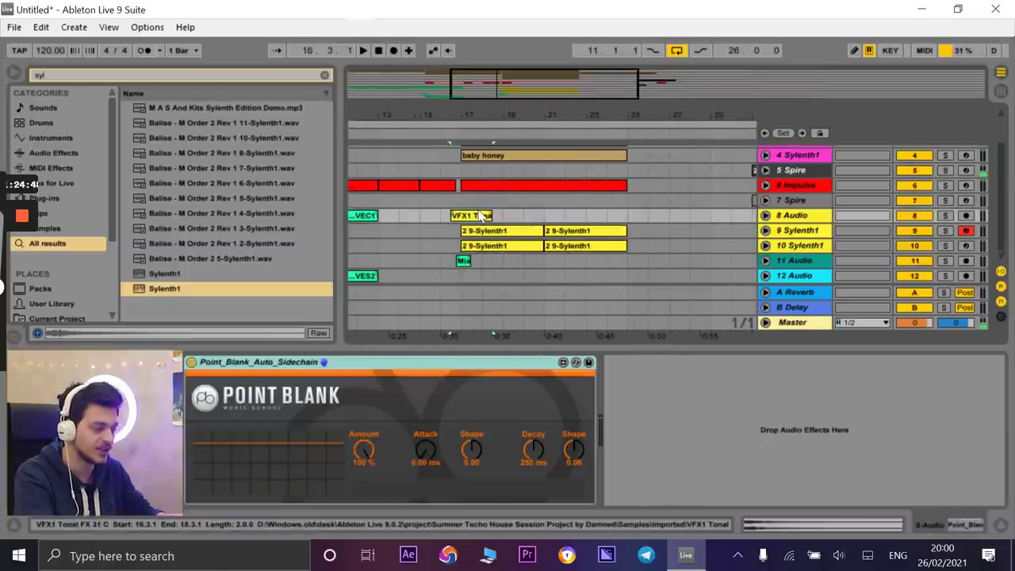
{"action": "left_click_drag", "start_coordinate": [421, 118], "coordinate": [501, 115]}
{"action": "left_click", "coordinate": [464, 217]}
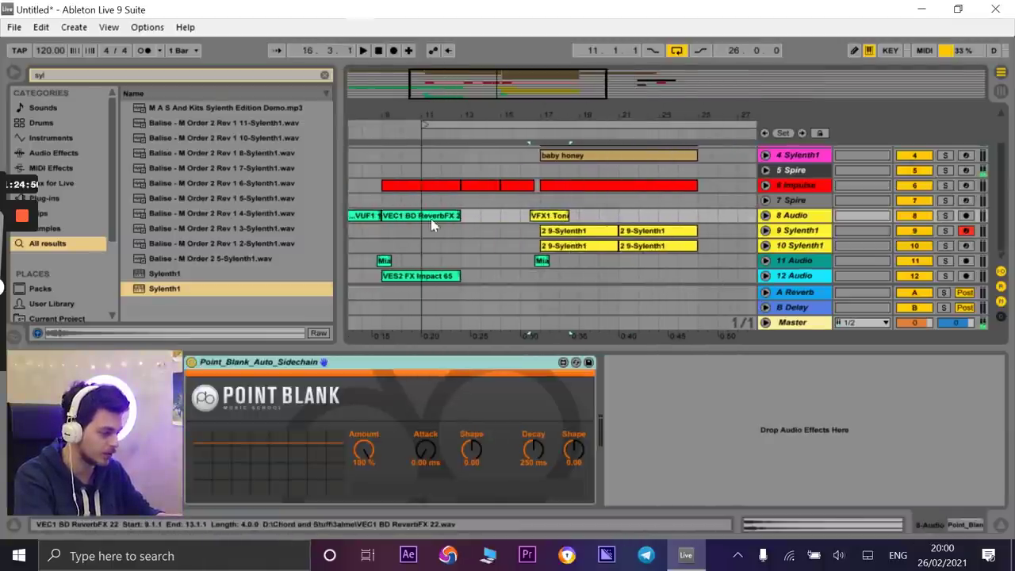
{"action": "left_click", "coordinate": [403, 278], "text": "shift"}
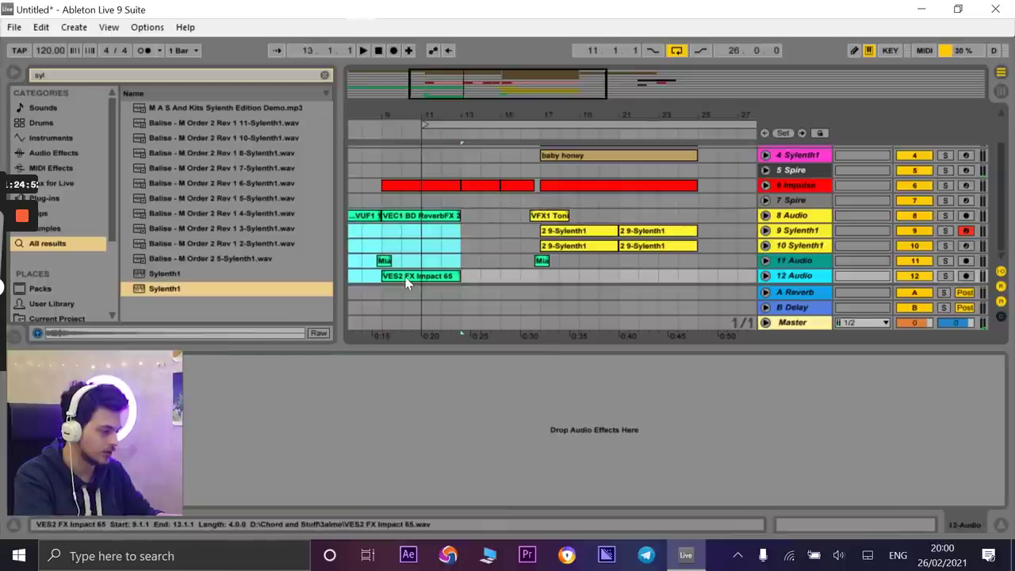
{"action": "left_click_drag", "start_coordinate": [414, 216], "coordinate": [690, 220]}
{"action": "left_click", "coordinate": [626, 222]}
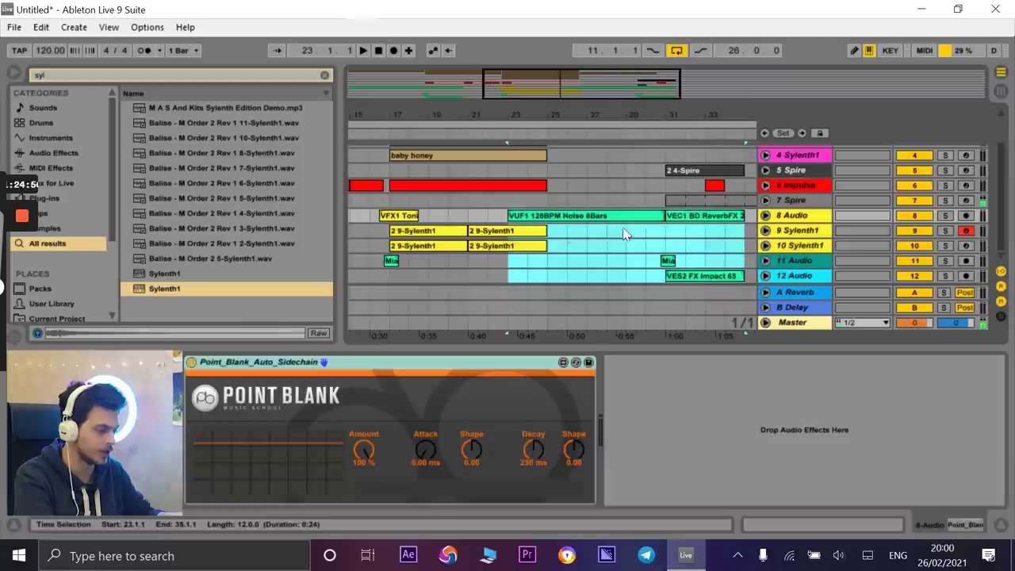
- Play from around bar 19 while moving the copied VUF1 noise clip to bar 21 and the VEC1 BD ReverbFX 22 clip to bar 25
{"action": "left_click", "coordinate": [553, 229]}
{"action": "left_click", "coordinate": [511, 156]}
{"action": "left_click", "coordinate": [430, 136]}
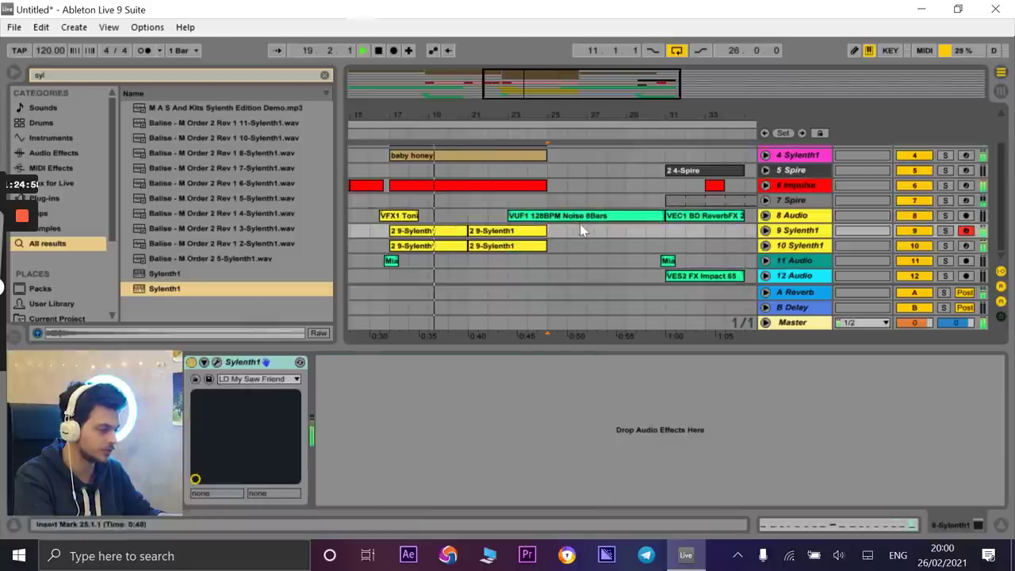
{"action": "left_click", "coordinate": [570, 214]}
{"action": "double_click", "coordinate": [513, 215]}
{"action": "mouse_move", "coordinate": [513, 215]}
{"action": "left_mouse_down"}
{"action": "mouse_move", "coordinate": [591, 215]}
{"action": "mouse_move", "coordinate": [522, 222]}
{"action": "left_mouse_up"}
{"action": "left_click_drag", "start_coordinate": [670, 216], "coordinate": [547, 220]}
- Move the copied Miami 2 Atlanta FAT SNARE clip to 24.4.1 and set the arrangement grid to 1/32
{"action": "left_click_drag", "start_coordinate": [669, 259], "coordinate": [551, 259]}
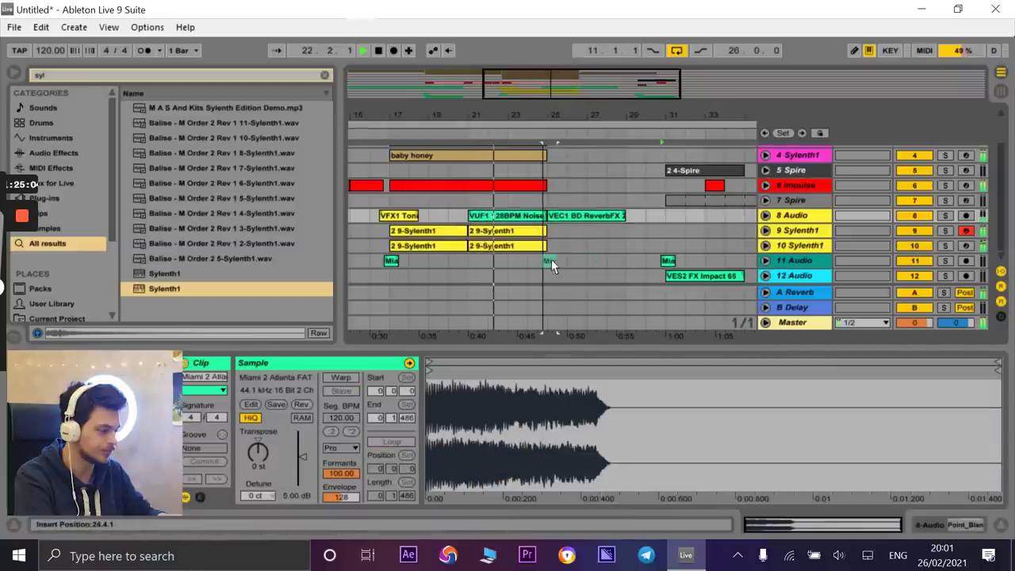
{"action": "left_click", "coordinate": [580, 259]}
{"action": "right_click", "coordinate": [580, 258]}
{"action": "left_click", "coordinate": [727, 376]}
- Move the copied VES2 FX Impact 65 clip on 12 Audio to start exactly at bar 25
{"action": "left_click_drag", "start_coordinate": [708, 276], "coordinate": [591, 276]}
{"action": "left_click_drag", "start_coordinate": [544, 115], "coordinate": [544, 186]}
{"action": "left_click_drag", "start_coordinate": [626, 278], "coordinate": [610, 277]}
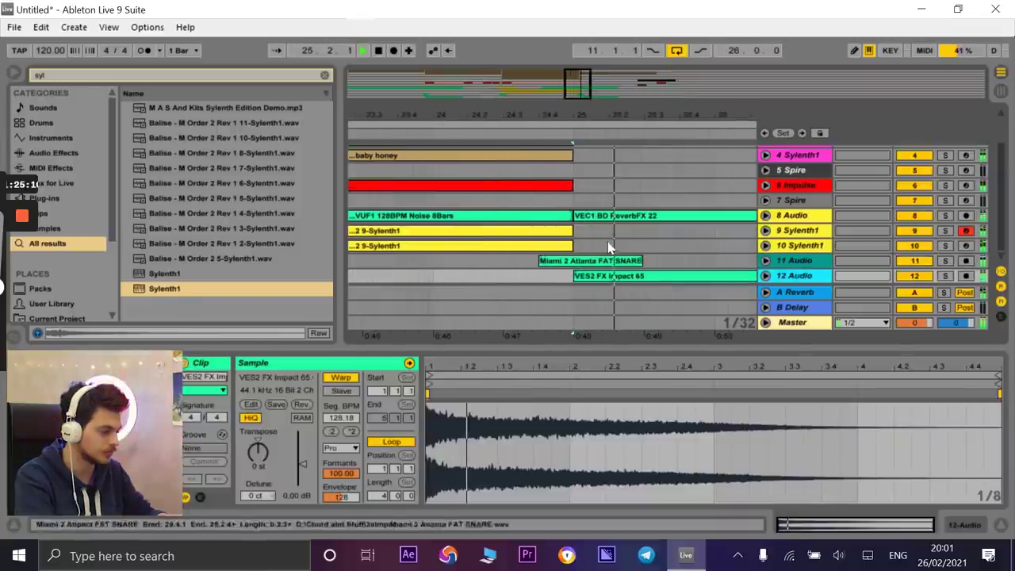
- Move the 5 Spire, 6 Impulse and 7 Spire clips together to 33.2.1, dismiss the Malwarebytes notification, and stop playback
{"action": "left_click_drag", "start_coordinate": [618, 114], "coordinate": [617, 51]}
{"action": "scroll", "coordinate": [609, 217], "scroll_direction": "up", "scroll_amount": 3}
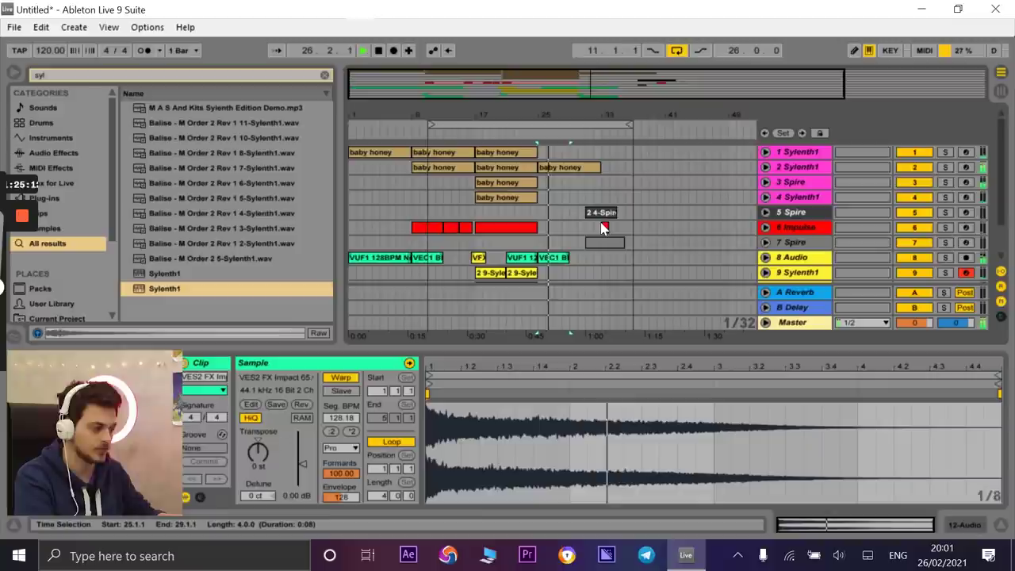
{"action": "scroll", "coordinate": [605, 224], "scroll_direction": "up", "scroll_amount": 2}
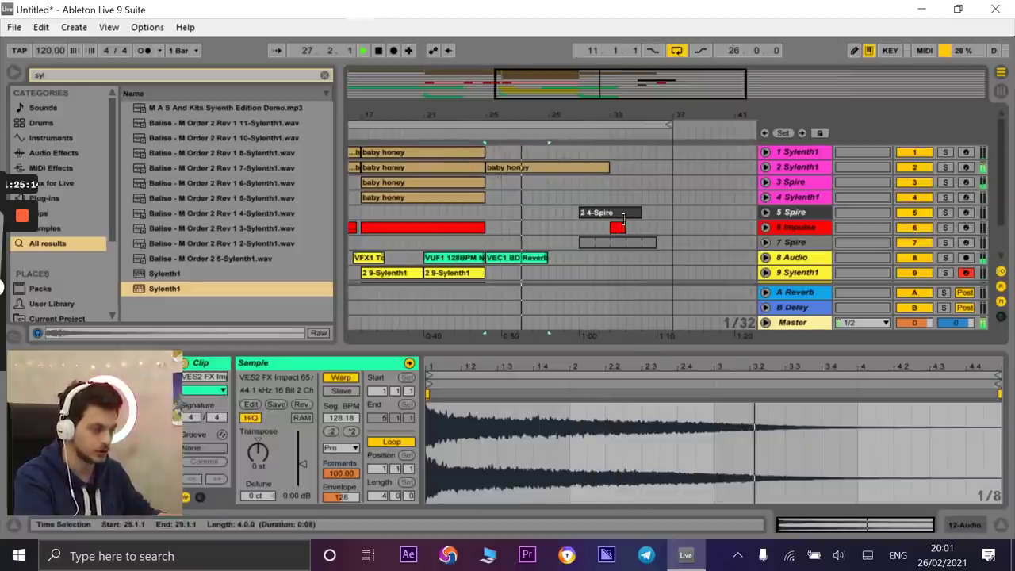
{"action": "left_click", "coordinate": [623, 214]}
{"action": "left_click", "coordinate": [609, 244], "text": "shift"}
{"action": "left_click_drag", "start_coordinate": [608, 243], "coordinate": [643, 244]}
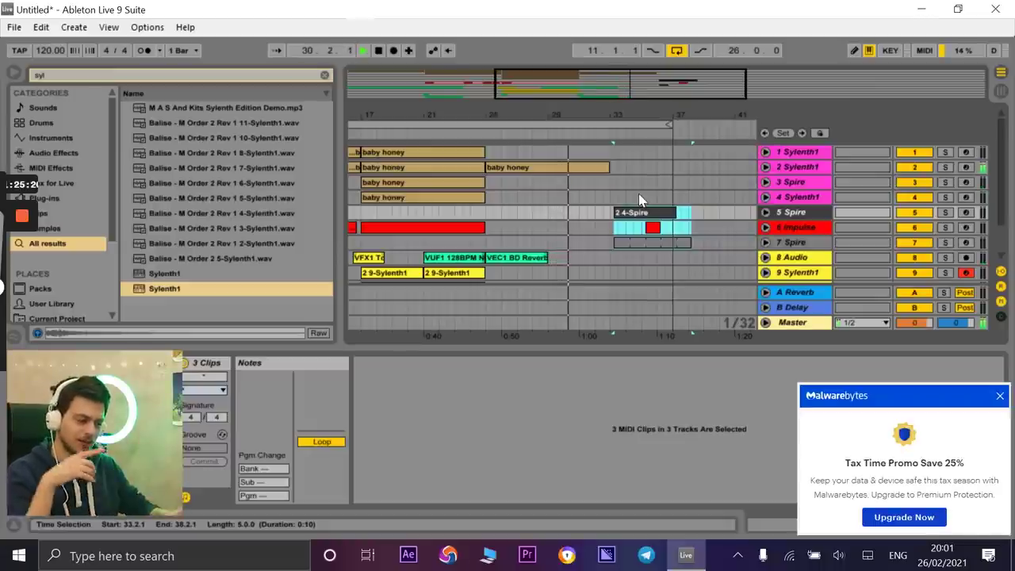
{"action": "left_click", "coordinate": [998, 400]}
{"action": "key", "text": "space"}
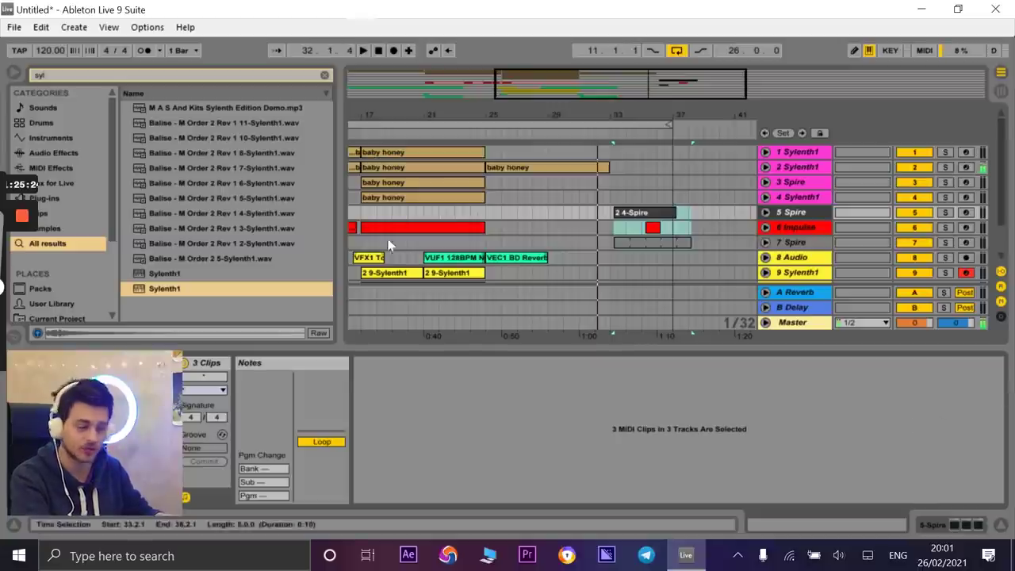
- Search the browser for "up" and preview the first uplifter samples, including VFX1 Uplifter 040.wav and VES1 FX Uplifter 001.wav
{"action": "left_click", "coordinate": [244, 75]}
{"action": "type", "text": "up"}
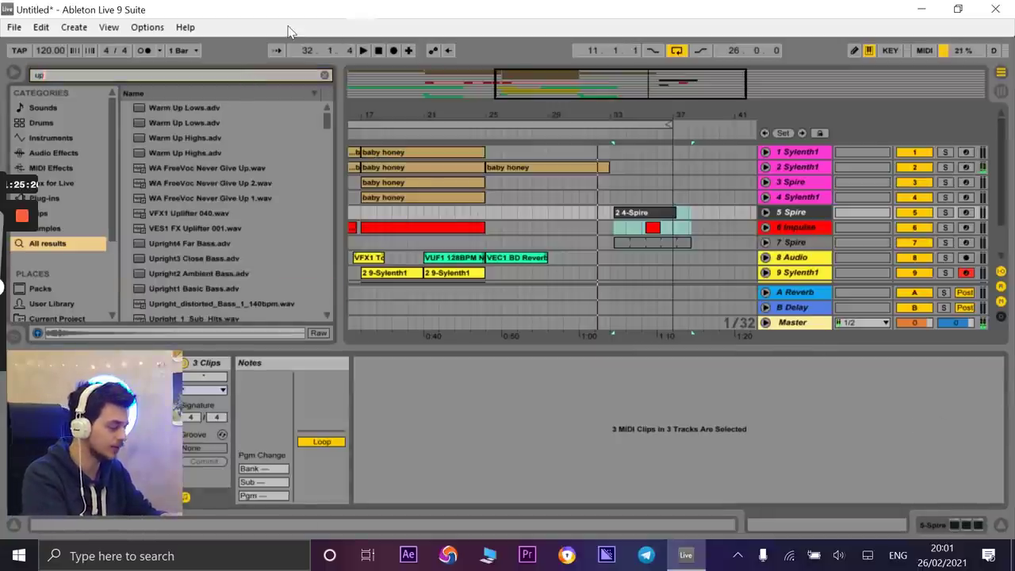
{"action": "left_click", "coordinate": [182, 217]}
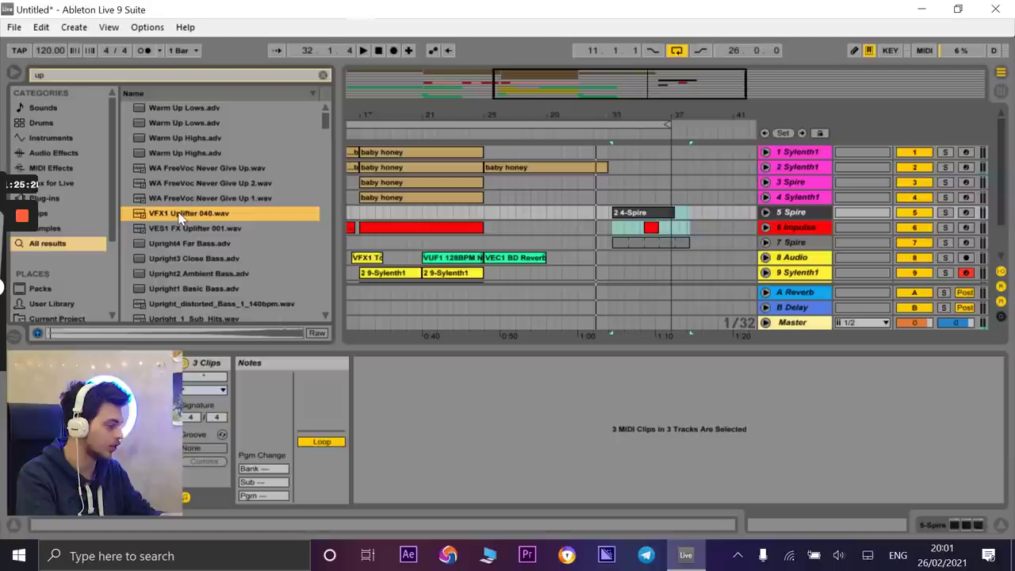
{"action": "left_click", "coordinate": [176, 231]}
{"action": "left_click", "coordinate": [160, 301]}
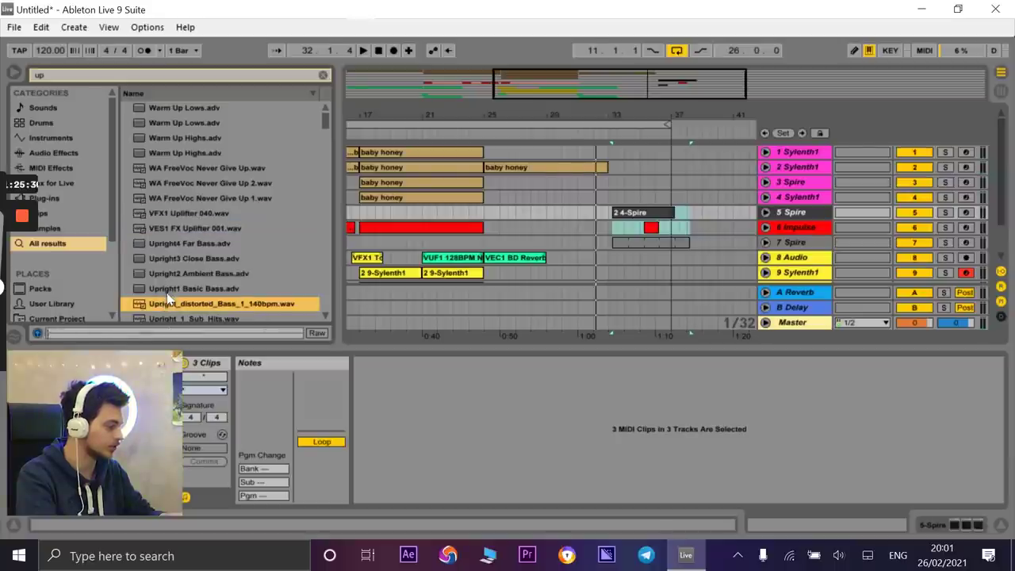
{"action": "scroll", "coordinate": [162, 298], "scroll_direction": "down", "scroll_amount": 1}
{"action": "left_click", "coordinate": [167, 292]}
{"action": "scroll", "coordinate": [169, 289], "scroll_direction": "down", "scroll_amount": 2}
{"action": "left_click", "coordinate": [169, 288]}
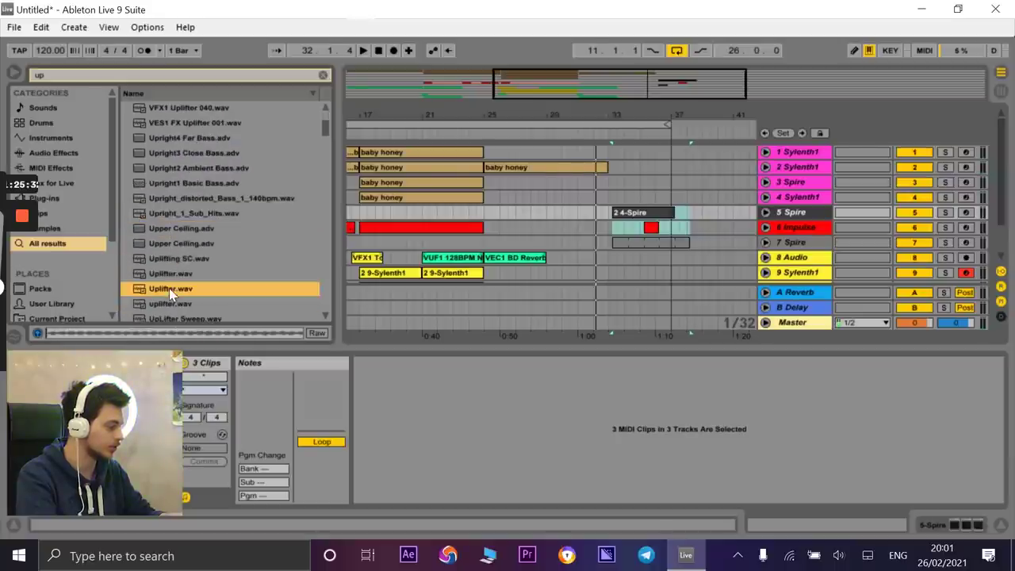
- Preview further uplifter samples, from Uplifter.wav through Uplifter 3 (Sliced for Bass).wav to Sub Downlifter-Uplifter.wav
{"action": "left_click", "coordinate": [172, 278]}
{"action": "left_click", "coordinate": [169, 287]}
{"action": "left_click", "coordinate": [168, 303]}
{"action": "scroll", "coordinate": [174, 293], "scroll_direction": "down", "scroll_amount": 5}
{"action": "left_click", "coordinate": [190, 229]}
{"action": "left_click", "coordinate": [199, 273]}
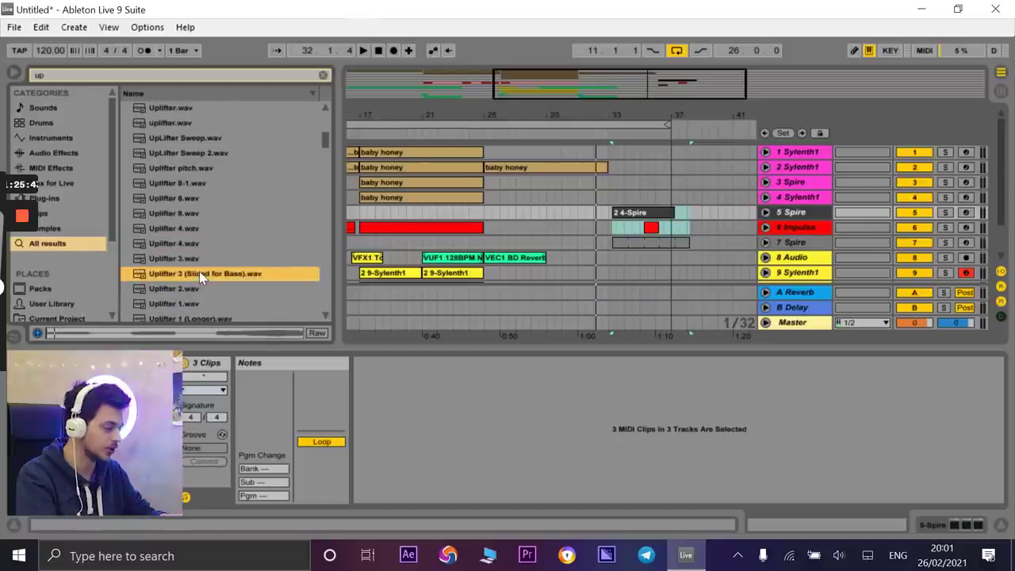
{"action": "left_click", "coordinate": [179, 318]}
{"action": "scroll", "coordinate": [206, 263], "scroll_direction": "down", "scroll_amount": 2}
{"action": "scroll", "coordinate": [211, 214], "scroll_direction": "down", "scroll_amount": 1}
{"action": "left_click", "coordinate": [158, 314]}
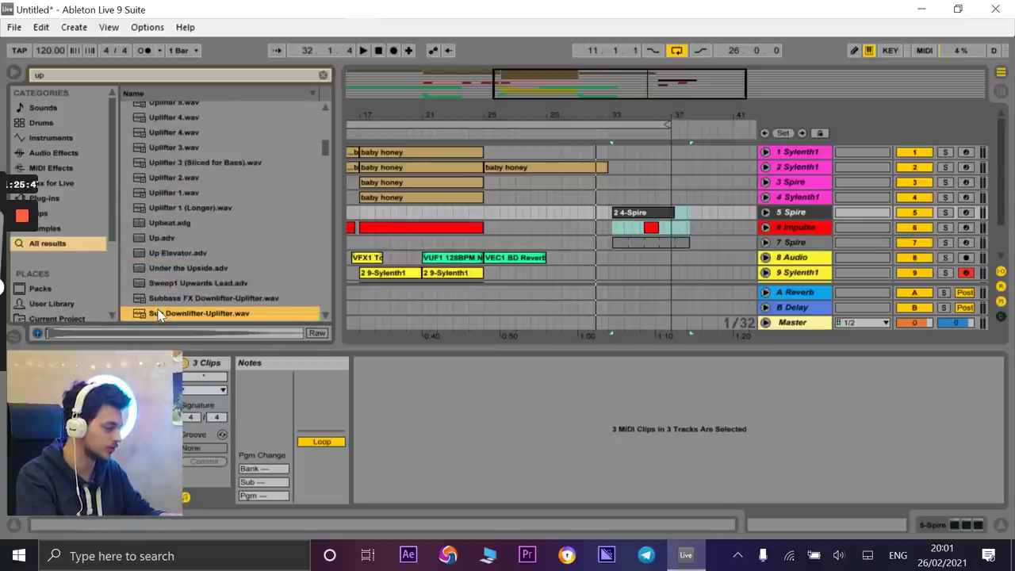
{"action": "scroll", "coordinate": [174, 302], "scroll_direction": "down", "scroll_amount": 1}
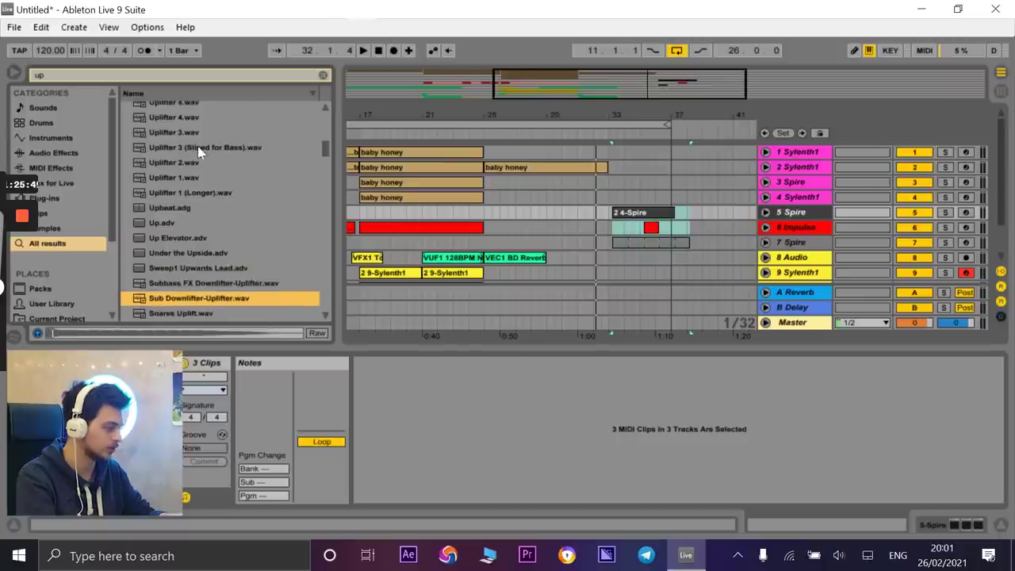
- Place Uplifter 3 (Sliced for Bass).wav on the 8 Audio track so that it ends near bar 33
{"action": "left_click", "coordinate": [198, 151]}
{"action": "left_click", "coordinate": [553, 208]}
{"action": "left_click_drag", "start_coordinate": [592, 231], "coordinate": [601, 256]}
- Preview the downlifter and snare build-up samples, including Sub Downlifter-Uplifter.wav, Snares Pitch Up.wav and Snares Uplift.wav
{"action": "left_click", "coordinate": [180, 298]}
{"action": "left_click", "coordinate": [183, 286]}
{"action": "left_click", "coordinate": [182, 311]}
{"action": "left_click", "coordinate": [182, 299]}
{"action": "scroll", "coordinate": [182, 301], "scroll_direction": "down", "scroll_amount": 1}
{"action": "left_click", "coordinate": [190, 283]}
{"action": "left_click", "coordinate": [191, 267]}
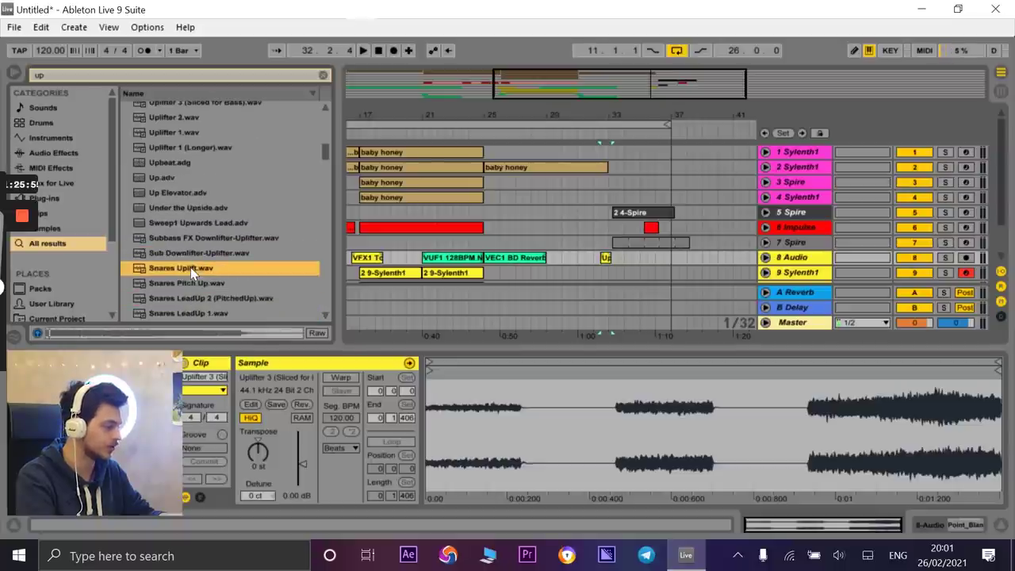
- Place Snares Uplift.wav on the 8 Audio track directly behind the Uplifter 3 clip, starting shortly after bar 33
{"action": "left_click_drag", "start_coordinate": [190, 267], "coordinate": [617, 253]}
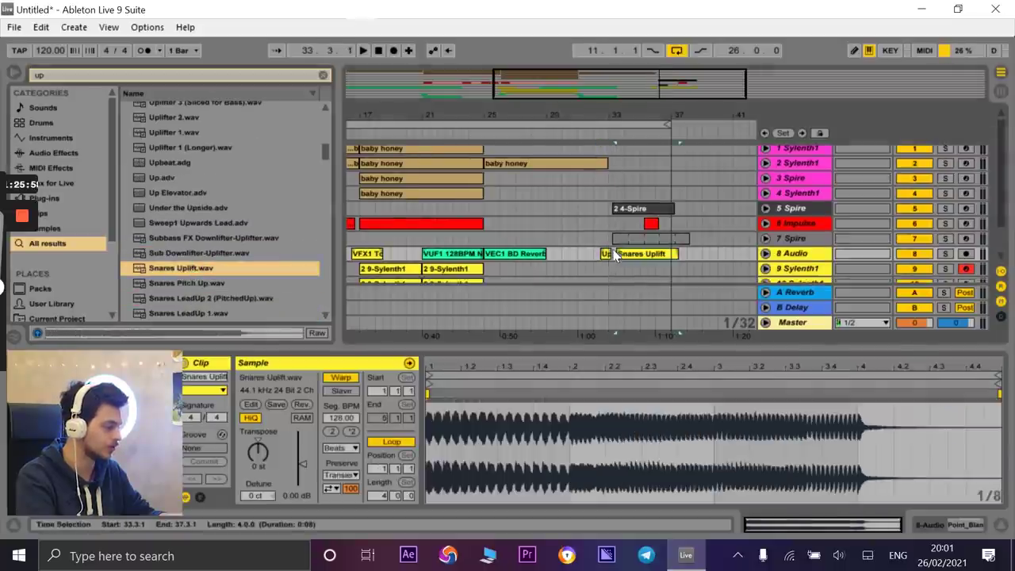
{"action": "left_click", "coordinate": [566, 135]}
{"action": "left_click_drag", "start_coordinate": [624, 115], "coordinate": [645, 223]}
- Move the Uplifter 3 clip down to the 11 Audio track and the Snares Uplift clip to bars 29–33 on 8 Audio
{"action": "left_click_drag", "start_coordinate": [585, 254], "coordinate": [629, 253]}
{"action": "key", "text": "space"}
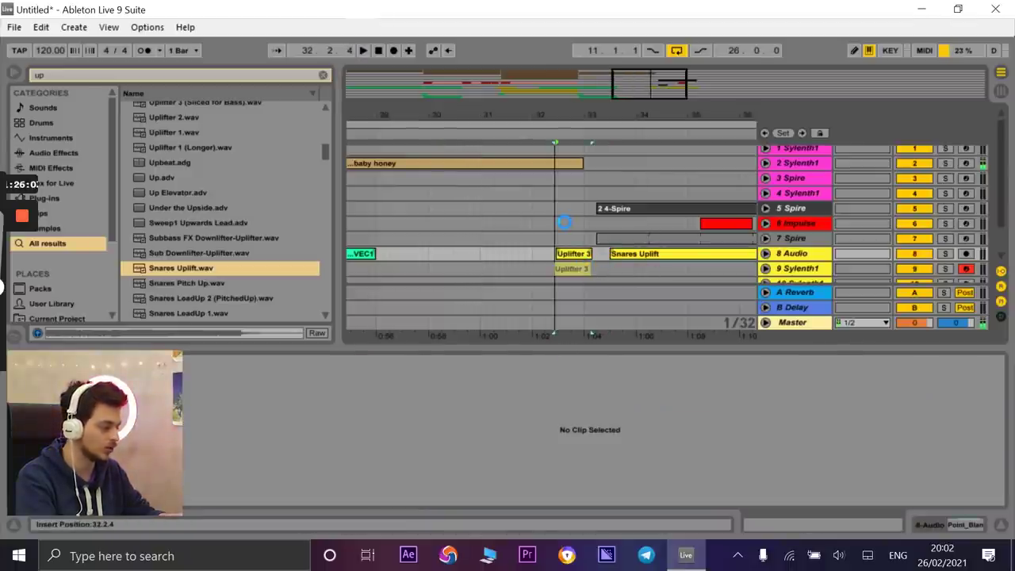
{"action": "left_click", "coordinate": [613, 214]}
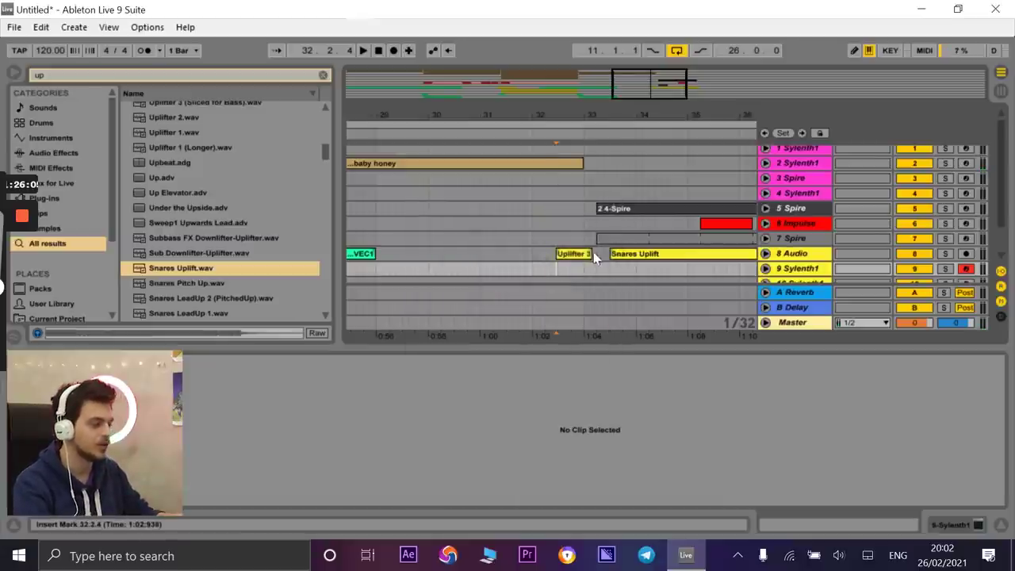
{"action": "left_click", "coordinate": [633, 260]}
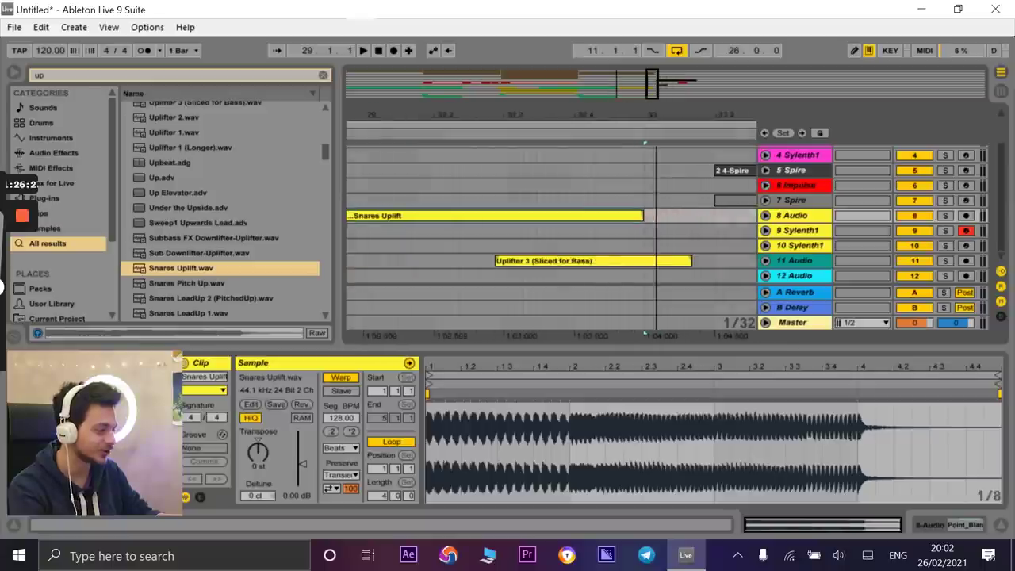
- Shift the Uplifter 3 clip on 11 Audio to start at 32.2.2 and end at bar 33, and play the transition
{"action": "left_click_drag", "start_coordinate": [698, 262], "coordinate": [627, 260]}
{"action": "key", "text": "space"}
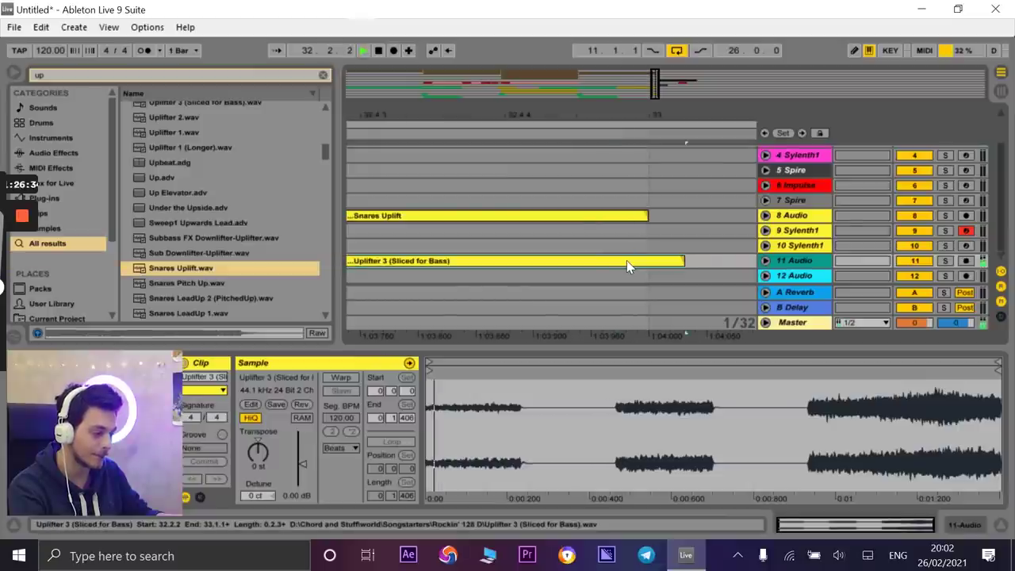
{"action": "left_click_drag", "start_coordinate": [606, 116], "coordinate": [604, 59]}
{"action": "key", "text": "space"}
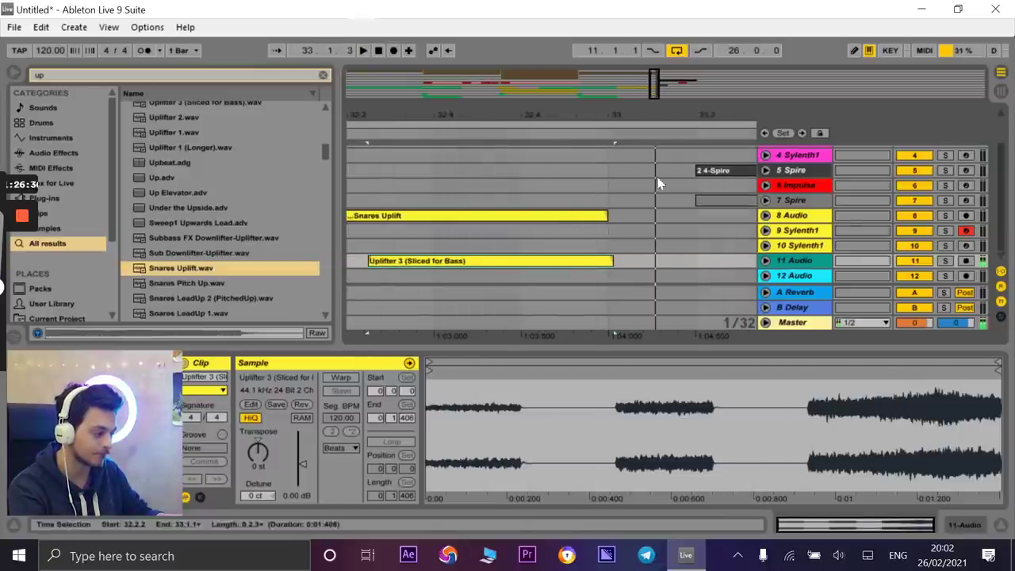
{"action": "key", "text": "space"}
{"action": "left_click_drag", "start_coordinate": [537, 119], "coordinate": [548, 115]}
{"action": "key", "text": "space"}
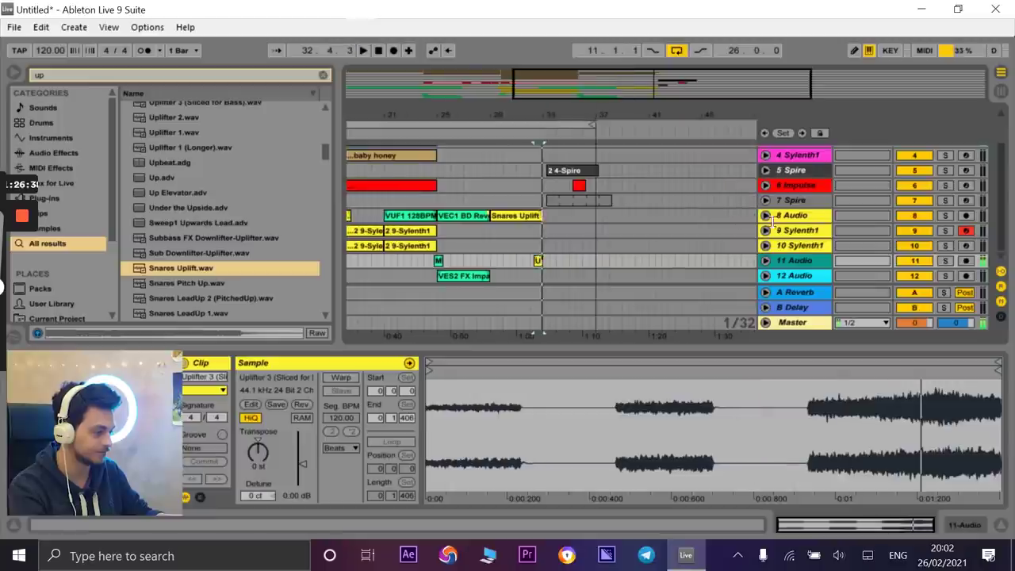
- Try raising the A-Reverb send automation on the unfolded 8 Audio track and listen to the snare build-up
{"action": "left_click", "coordinate": [765, 216]}
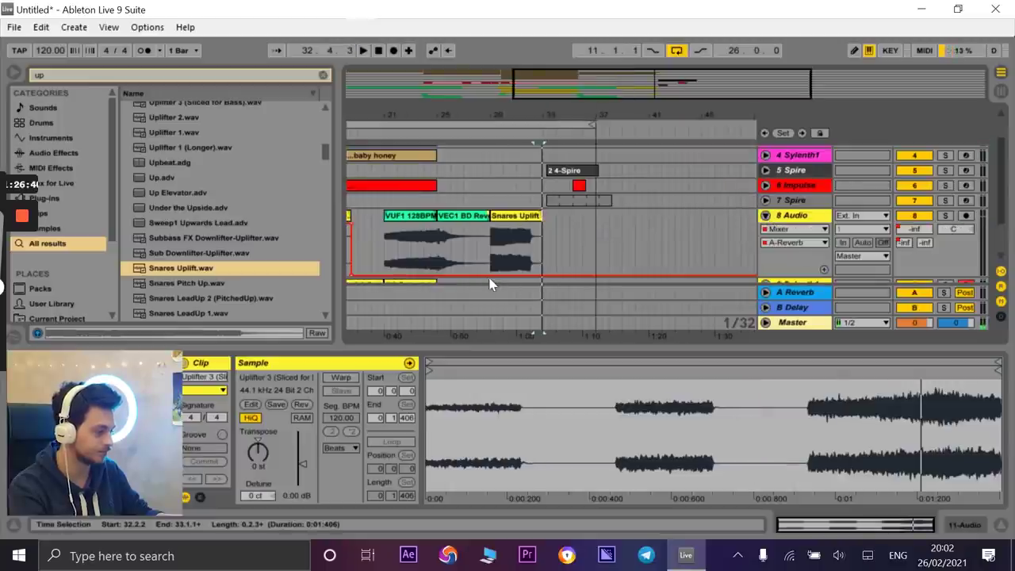
{"action": "left_click_drag", "start_coordinate": [406, 276], "coordinate": [376, 224]}
{"action": "key", "text": "space"}
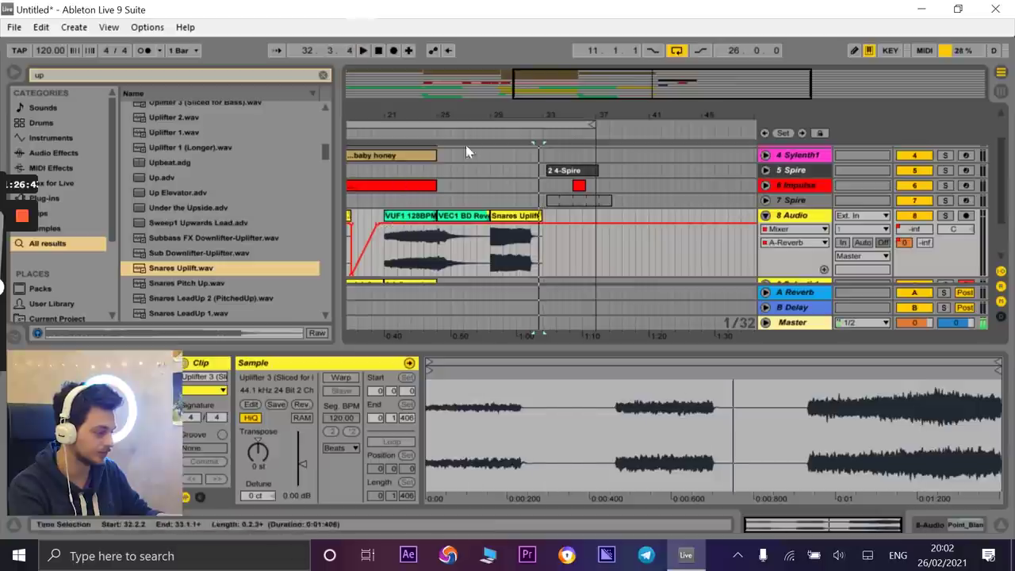
{"action": "left_click", "coordinate": [490, 135]}
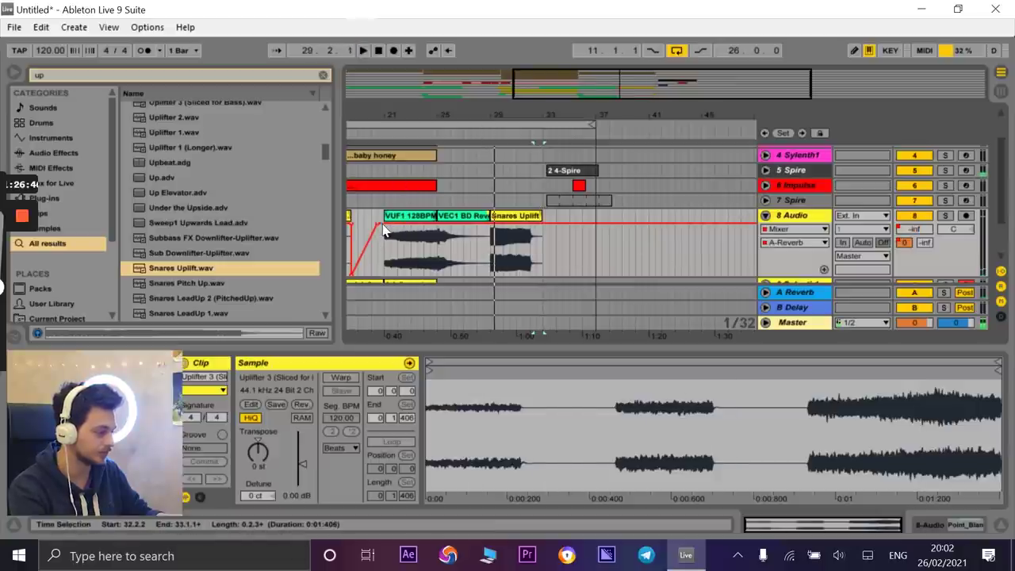
{"action": "left_click_drag", "start_coordinate": [379, 229], "coordinate": [770, 267]}
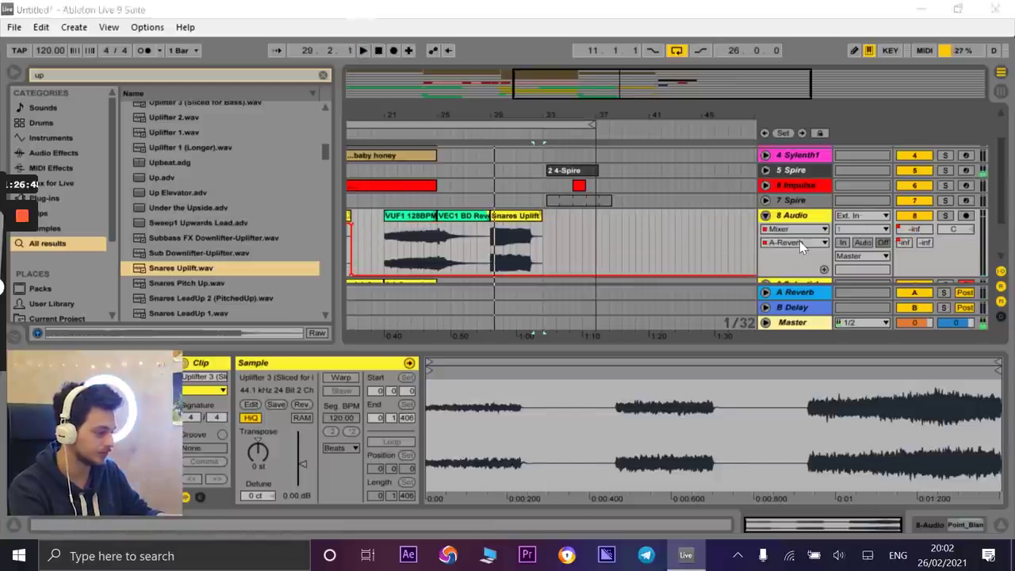
- Show the Track Volume automation of 8 Audio and remove its drop at bar 29 so the level holds through Snares Uplift
{"action": "left_click", "coordinate": [797, 242]}
{"action": "left_click", "coordinate": [801, 262]}
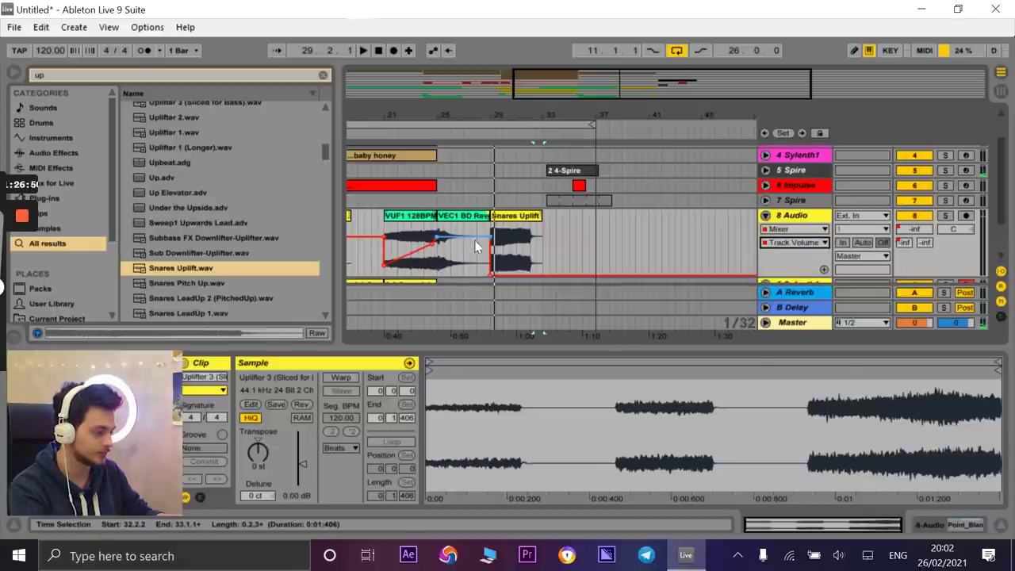
{"action": "key", "text": "ctrl+z"}
{"action": "key", "text": "space"}
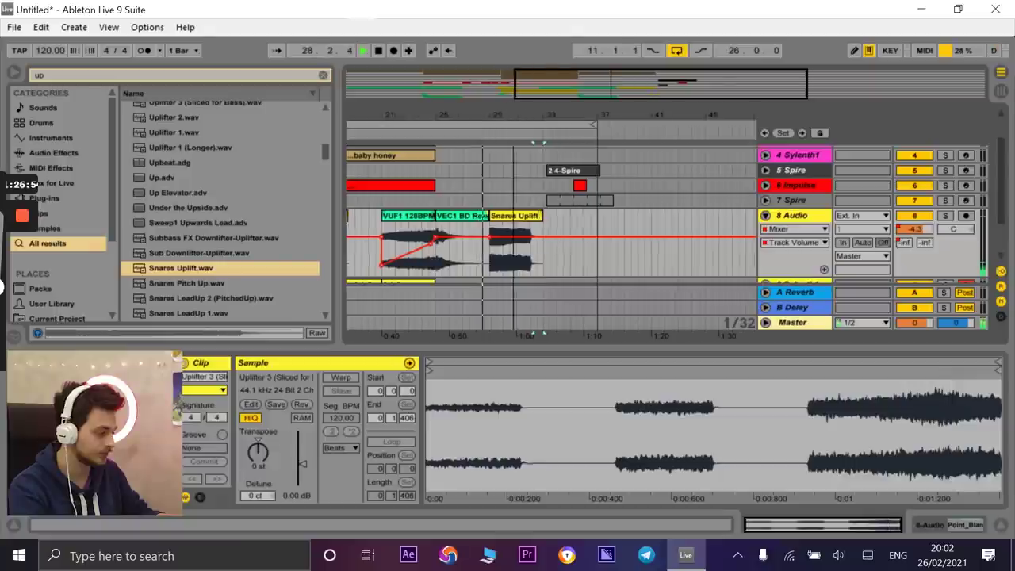
{"action": "key", "text": "plus"}
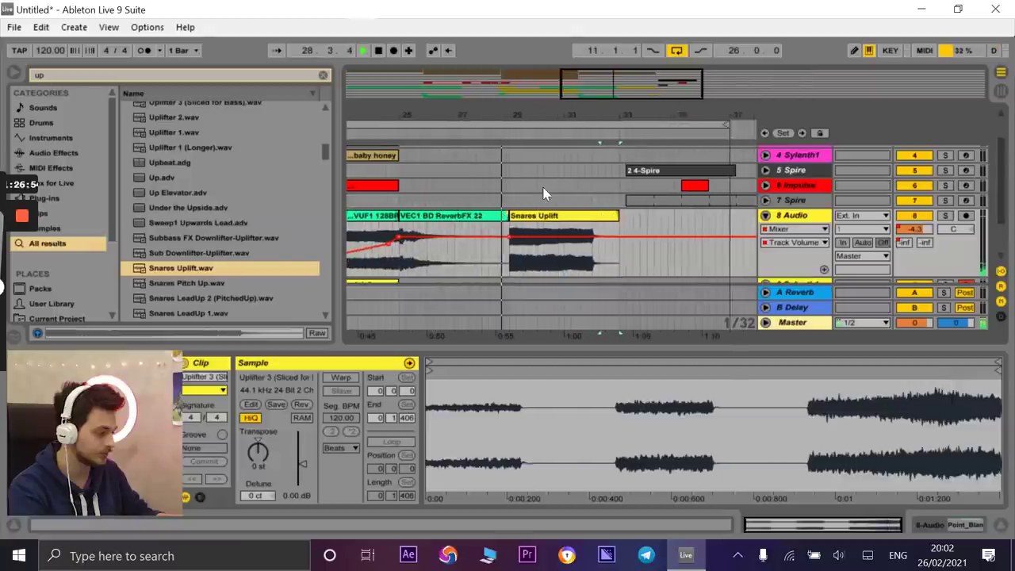
- Set the warp mode of the Snares Uplift clip to Complex Pro and play it back
{"action": "left_click", "coordinate": [555, 228]}
{"action": "key", "text": "space"}
{"action": "left_click", "coordinate": [340, 447]}
{"action": "left_click", "coordinate": [344, 518]}
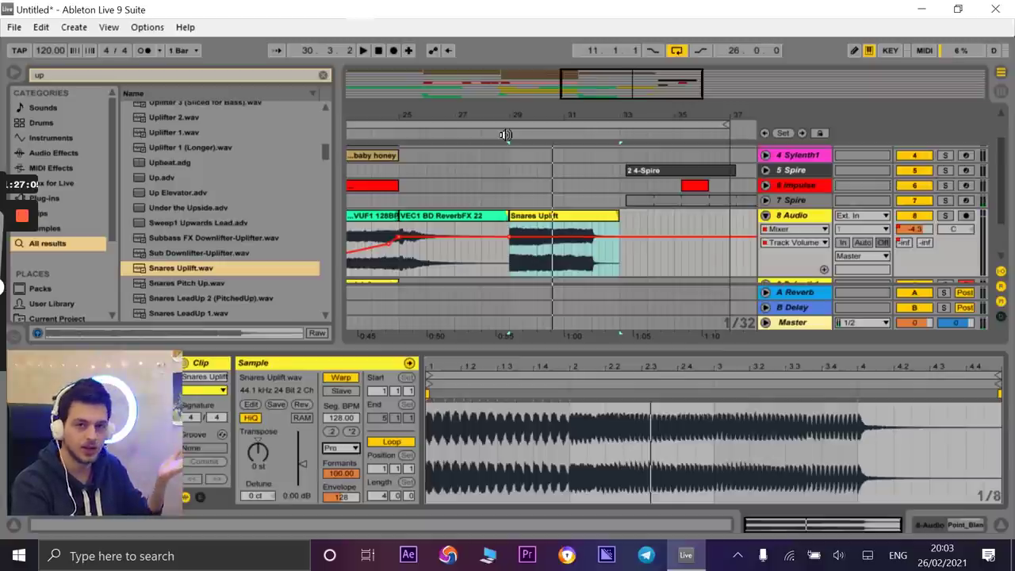
{"action": "key", "text": "space"}
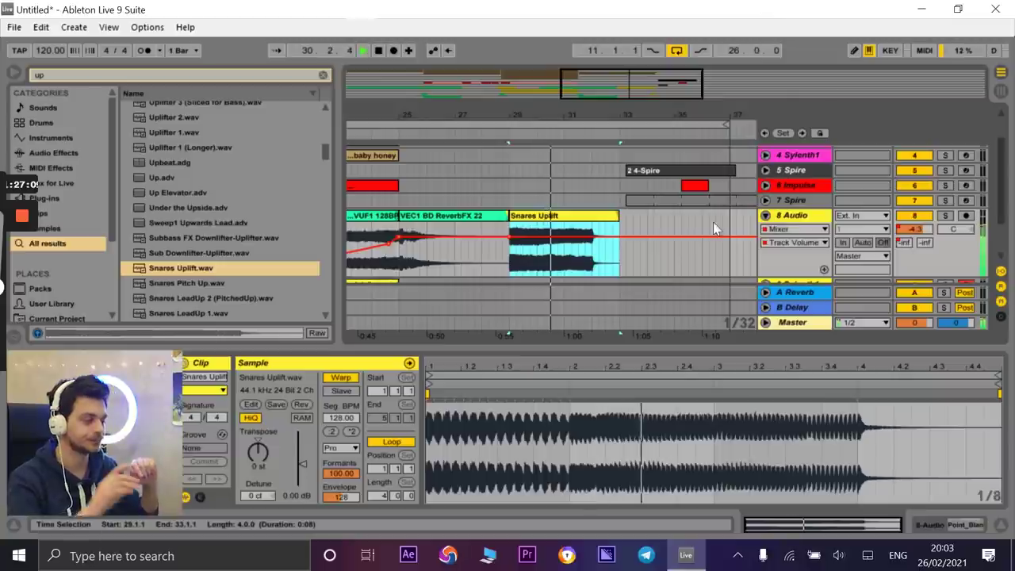
{"action": "key", "text": "space"}
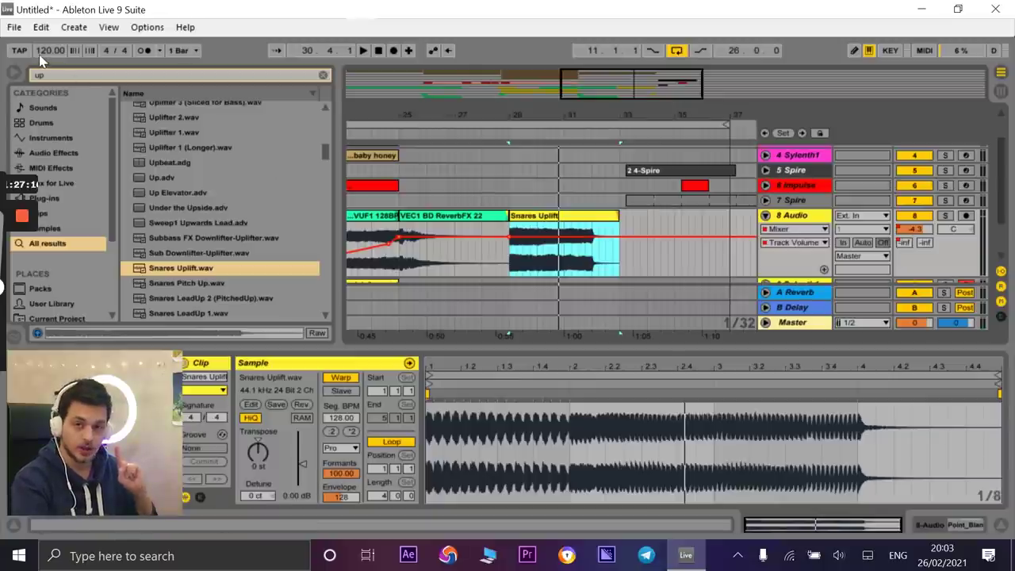
- Set the Snares Uplift clip's segment BPM to 120 and remove the warp marker at the sample's end
{"action": "left_click", "coordinate": [341, 429]}
{"action": "type", "text": "12"}
{"action": "key", "text": "Return"}
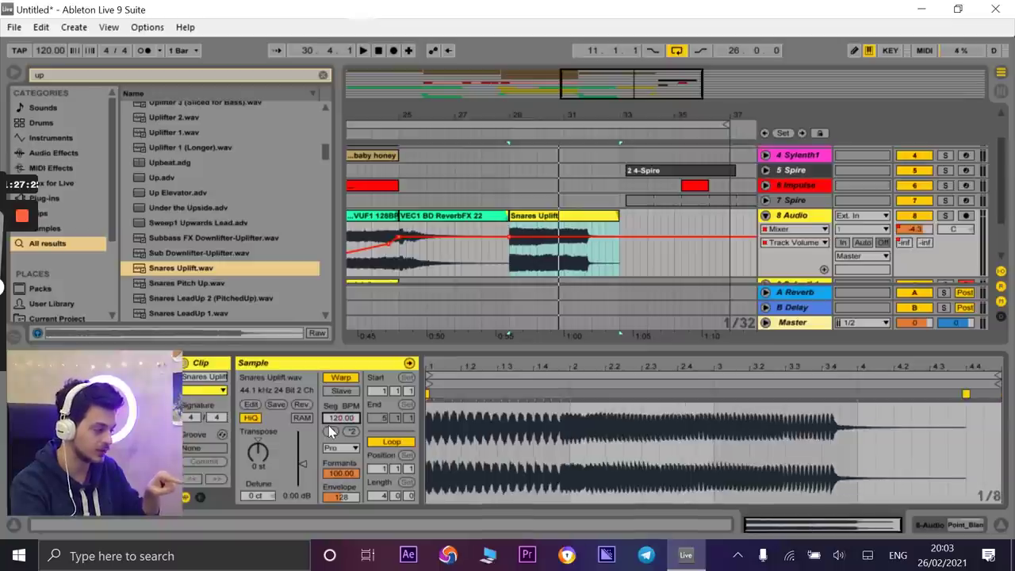
{"action": "key", "text": "space"}
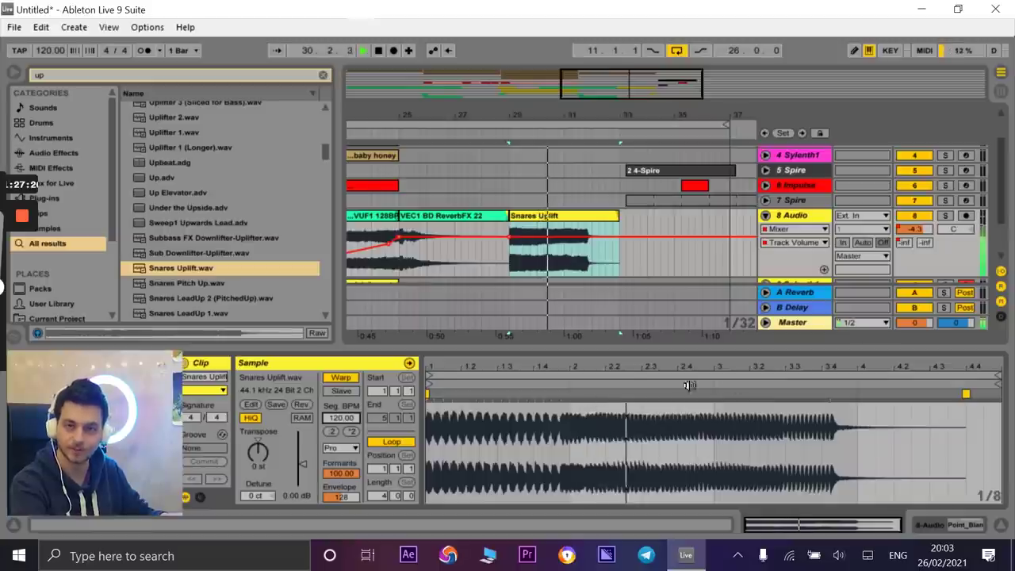
{"action": "double_click", "coordinate": [966, 393]}
{"action": "key", "text": "space"}
{"action": "left_click", "coordinate": [426, 392]}
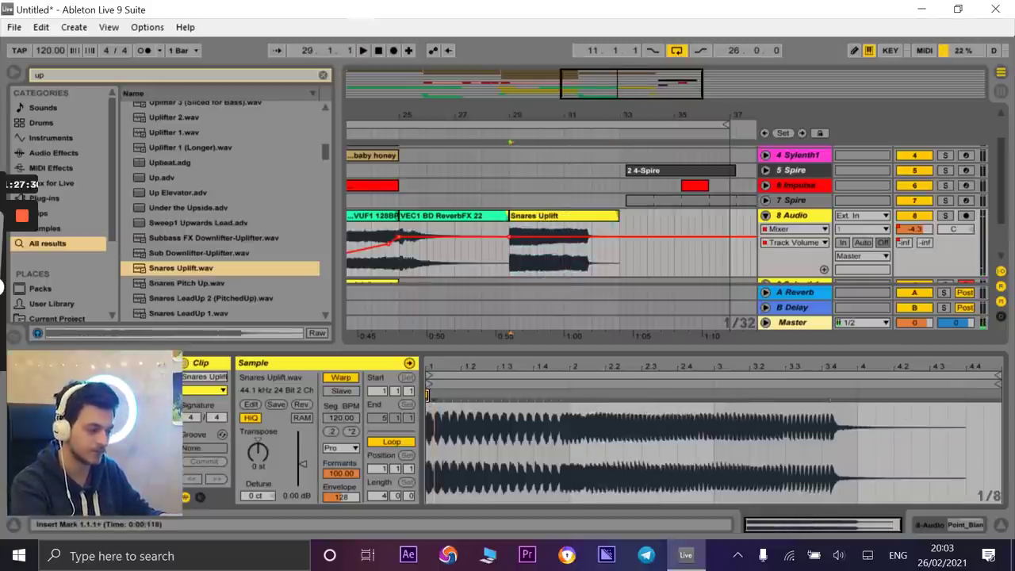
- Insert a new audio track below 8 Audio and move the Snares Uplift clip onto it at bar 29
{"action": "left_click", "coordinate": [555, 216]}
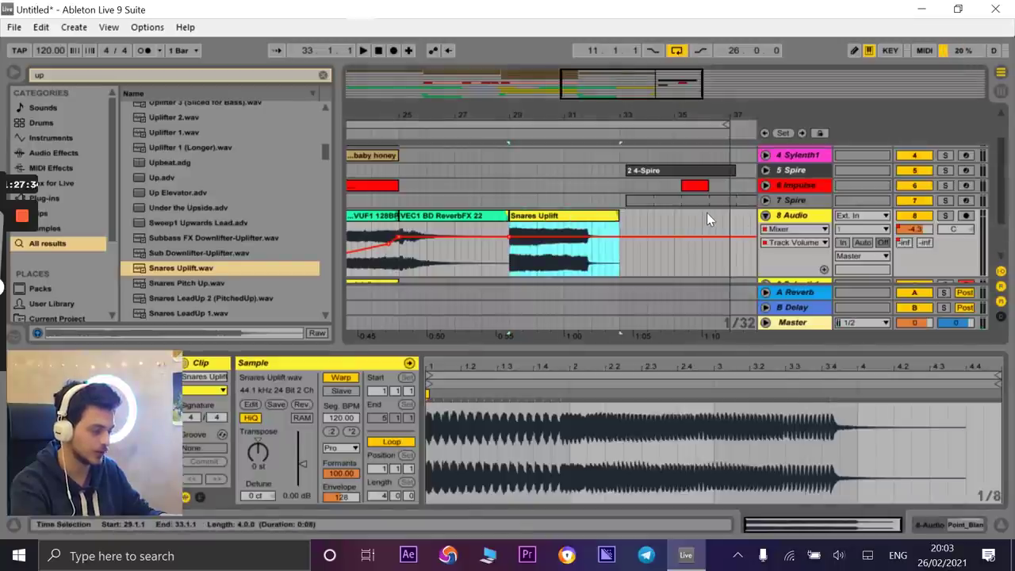
{"action": "key", "text": "ctrl+t"}
{"action": "left_click_drag", "start_coordinate": [570, 137], "coordinate": [567, 205]}
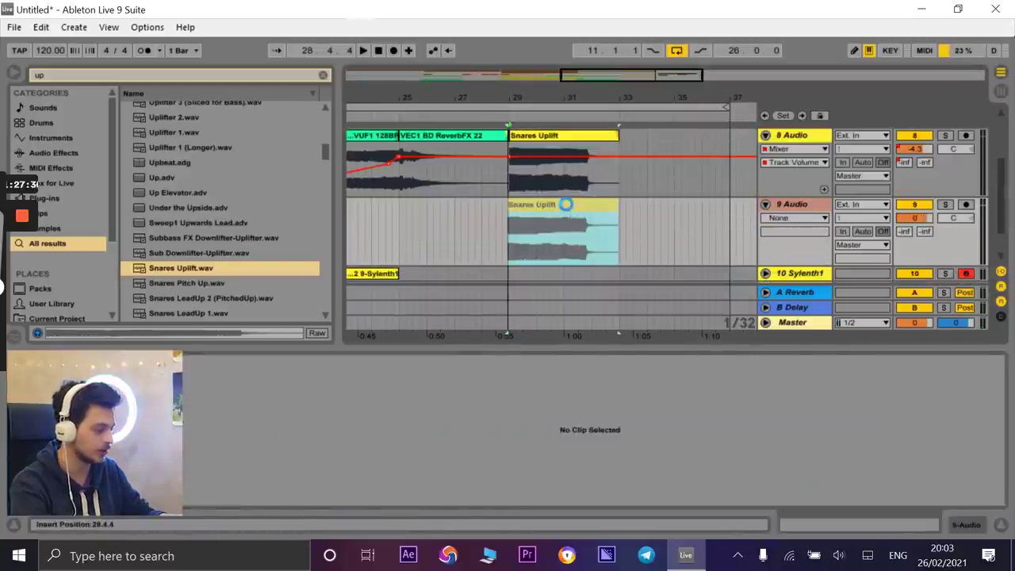
{"action": "left_click_drag", "start_coordinate": [513, 98], "coordinate": [532, 207]}
{"action": "scroll", "coordinate": [630, 201], "scroll_direction": "up", "scroll_amount": 2}
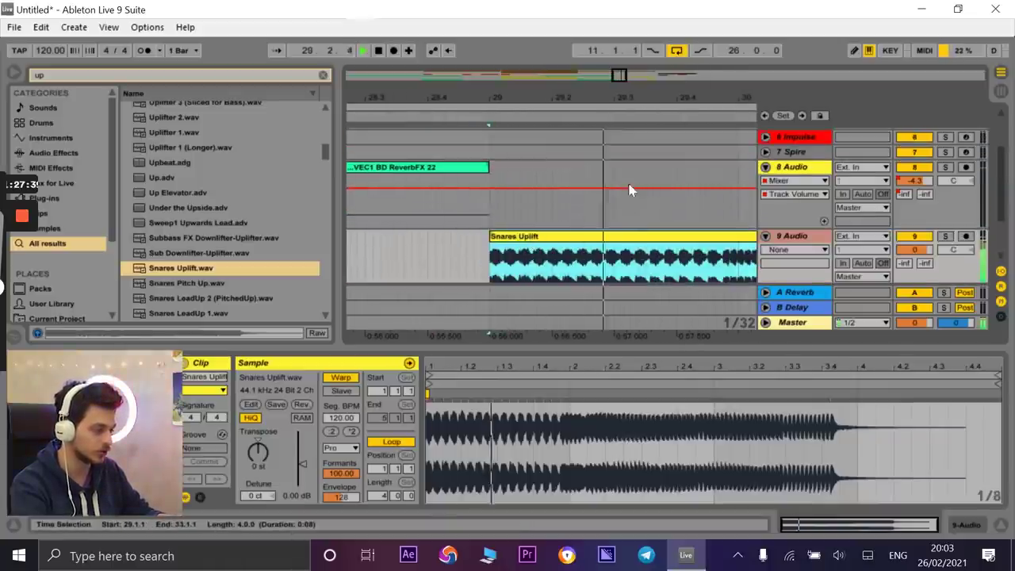
- Shift the Snares Uplift clip on 9 Audio to start at 30.1.2 so its snare roll ends just before bar 33
{"action": "scroll", "coordinate": [587, 226], "scroll_direction": "down", "scroll_amount": 3}
{"action": "left_click_drag", "start_coordinate": [564, 241], "coordinate": [599, 242]}
{"action": "left_click_drag", "start_coordinate": [600, 98], "coordinate": [607, 188]}
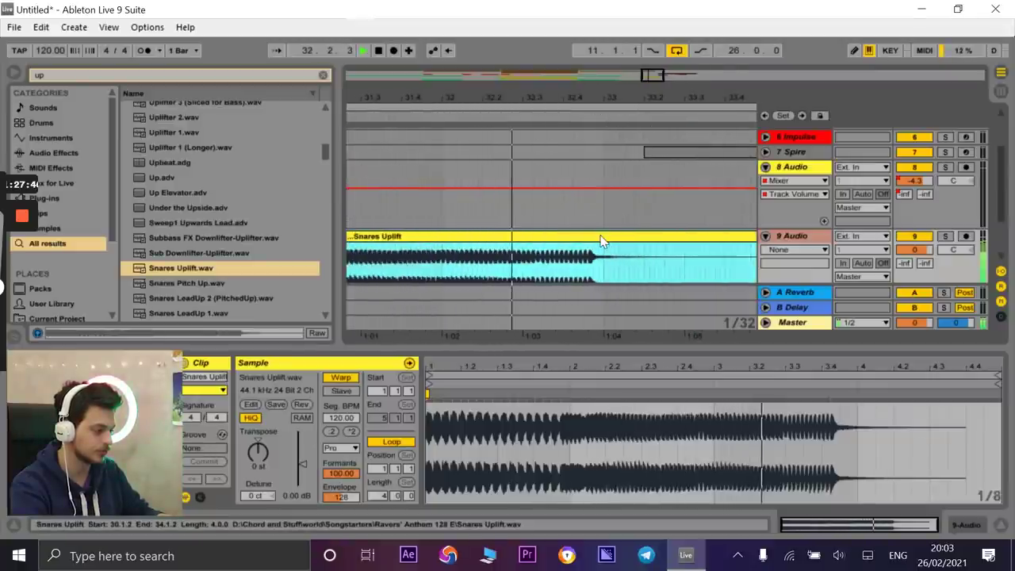
{"action": "mouse_move", "coordinate": [601, 241]}
{"action": "left_mouse_down"}
{"action": "mouse_move", "coordinate": [609, 241]}
{"action": "mouse_move", "coordinate": [594, 240]}
{"action": "left_mouse_up"}
{"action": "scroll", "coordinate": [582, 213], "scroll_direction": "down", "scroll_amount": 2}
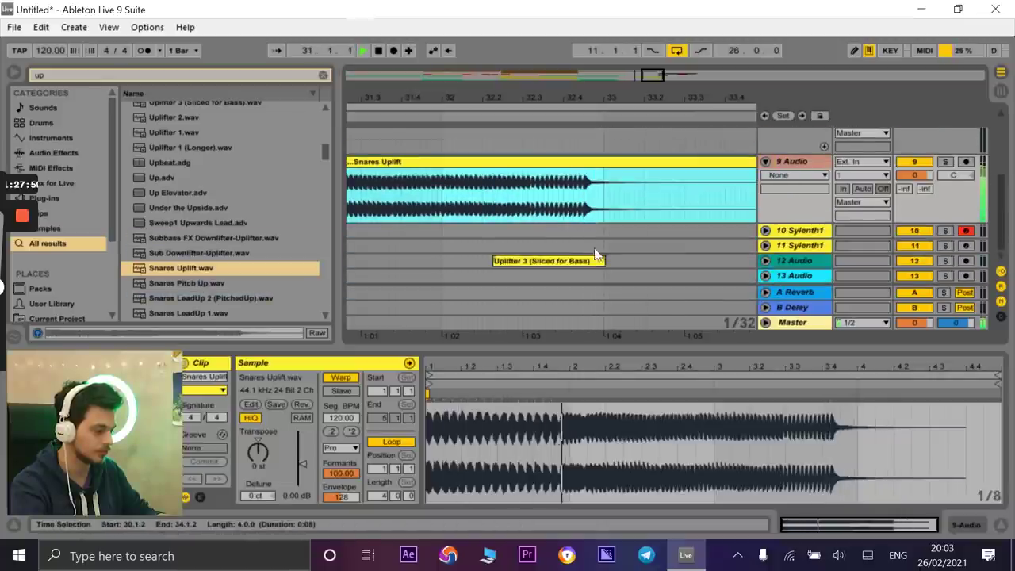
- Try the Uplifter 3 clip on 12 Audio slightly after and before its place at bar 33, and delete it
{"action": "left_click", "coordinate": [588, 261]}
{"action": "left_click", "coordinate": [578, 260]}
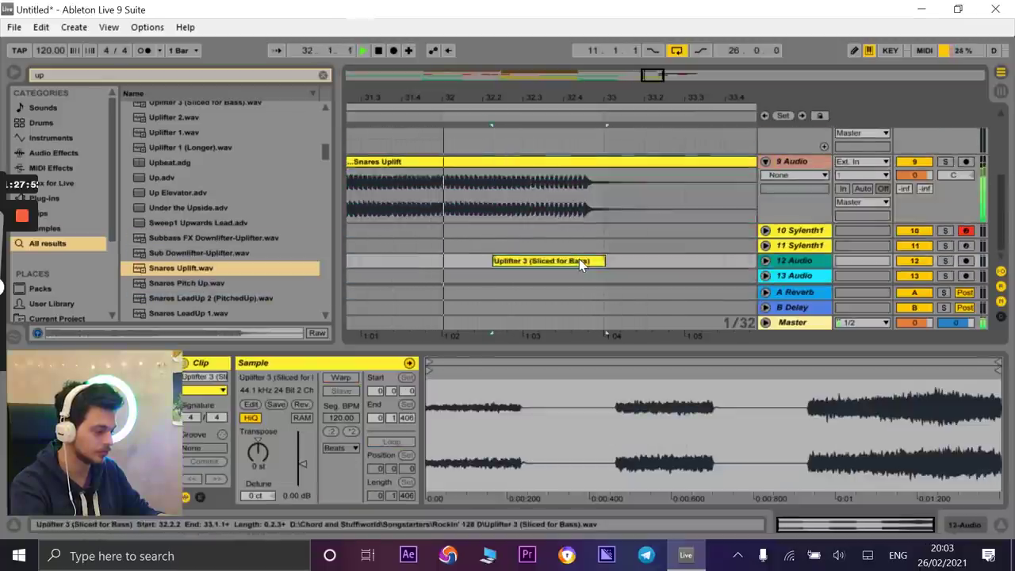
{"action": "left_click_drag", "start_coordinate": [579, 259], "coordinate": [599, 259]}
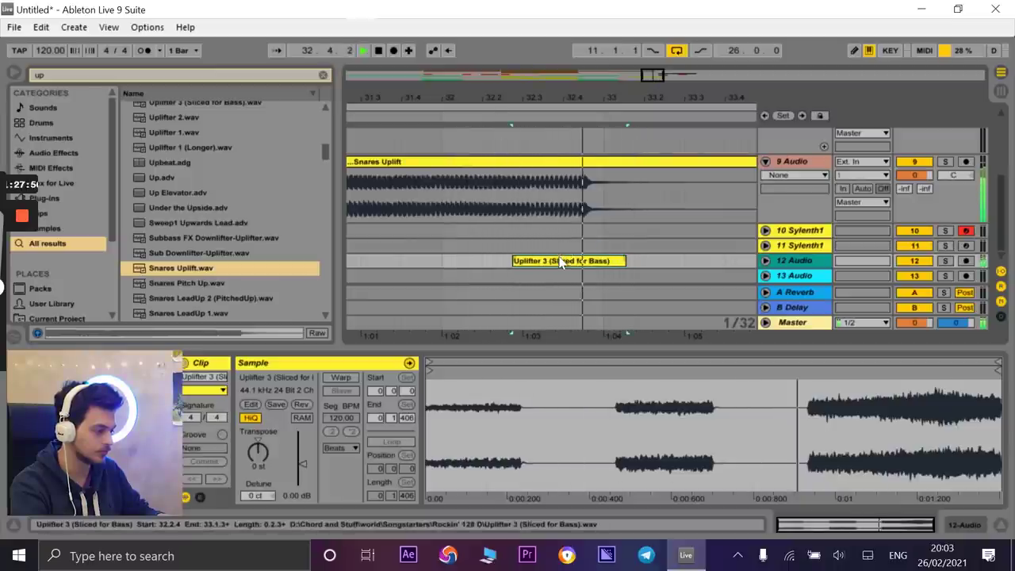
{"action": "left_click_drag", "start_coordinate": [543, 262], "coordinate": [518, 265]}
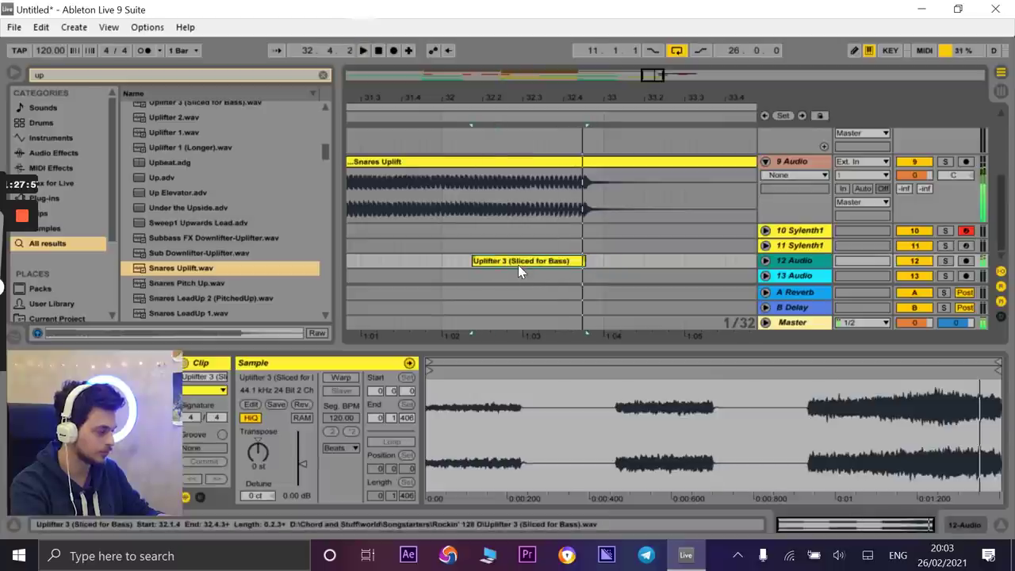
{"action": "key", "text": "Delete"}
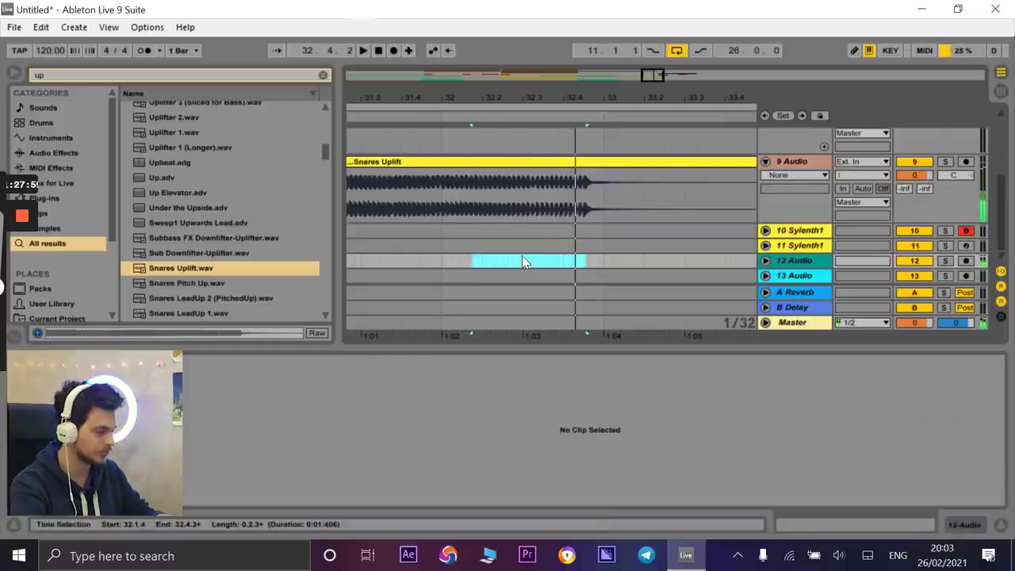
- Extend the start of the Snares Uplift clip on 9 Audio back to 29.4.4
{"action": "key", "text": "minus"}
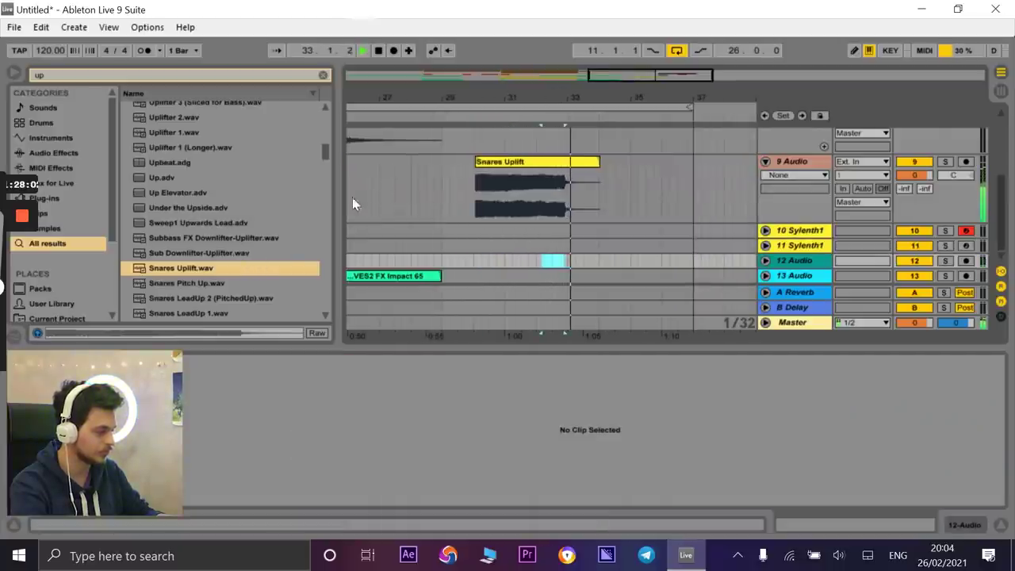
{"action": "left_click", "coordinate": [471, 119]}
{"action": "scroll", "coordinate": [526, 196], "scroll_direction": "up", "scroll_amount": 4}
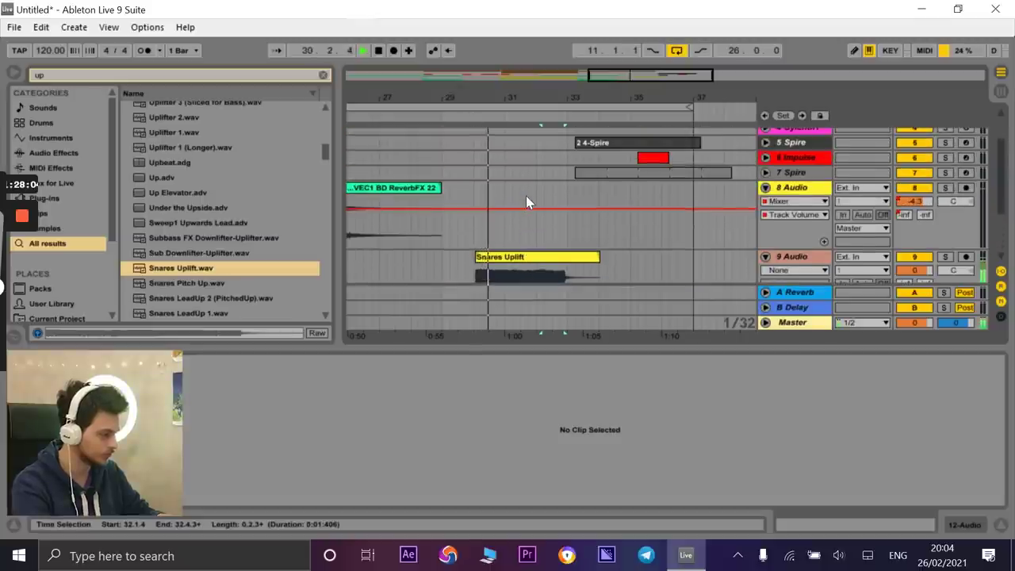
{"action": "scroll", "coordinate": [499, 294], "scroll_direction": "down", "scroll_amount": 2}
{"action": "left_click", "coordinate": [508, 274]}
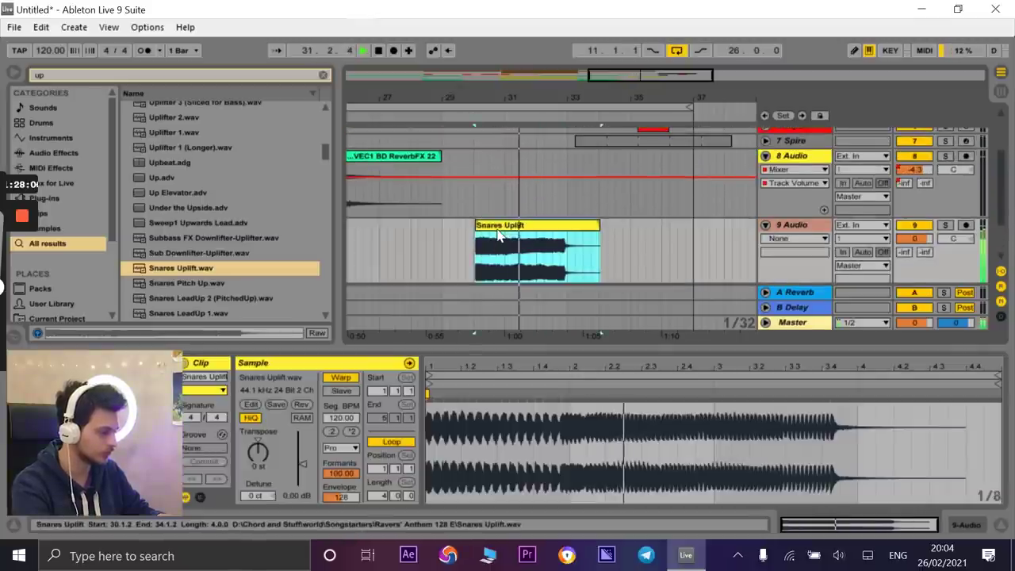
{"action": "mouse_move", "coordinate": [476, 230]}
{"action": "left_mouse_down"}
{"action": "mouse_move", "coordinate": [460, 230]}
{"action": "mouse_move", "coordinate": [473, 229]}
{"action": "left_mouse_up"}
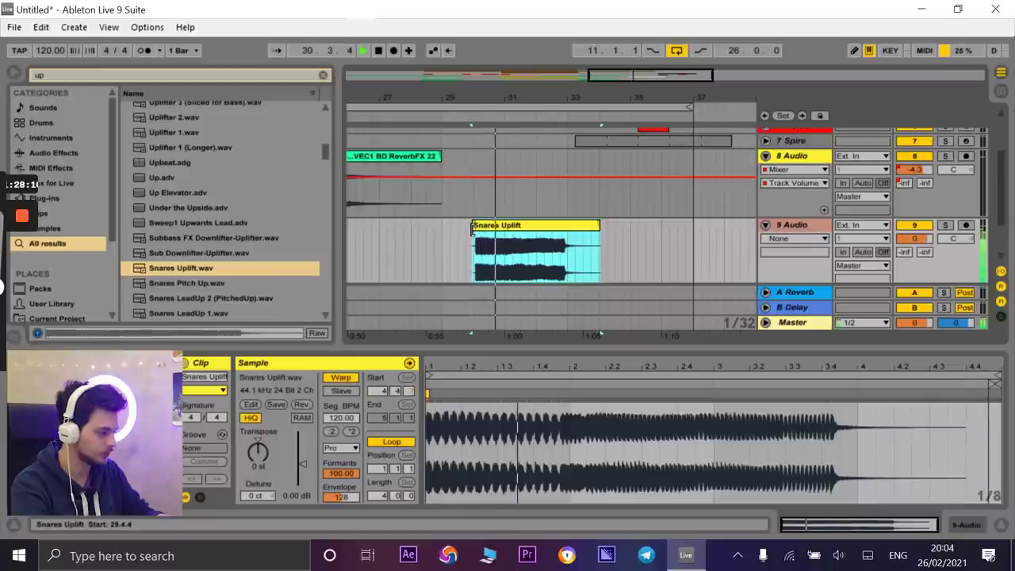
- Add warp markers near the end of the Snares Uplift sample, adjust the roll's stretch to fill the clip, and play it
{"action": "double_click", "coordinate": [852, 419]}
{"action": "double_click", "coordinate": [872, 418]}
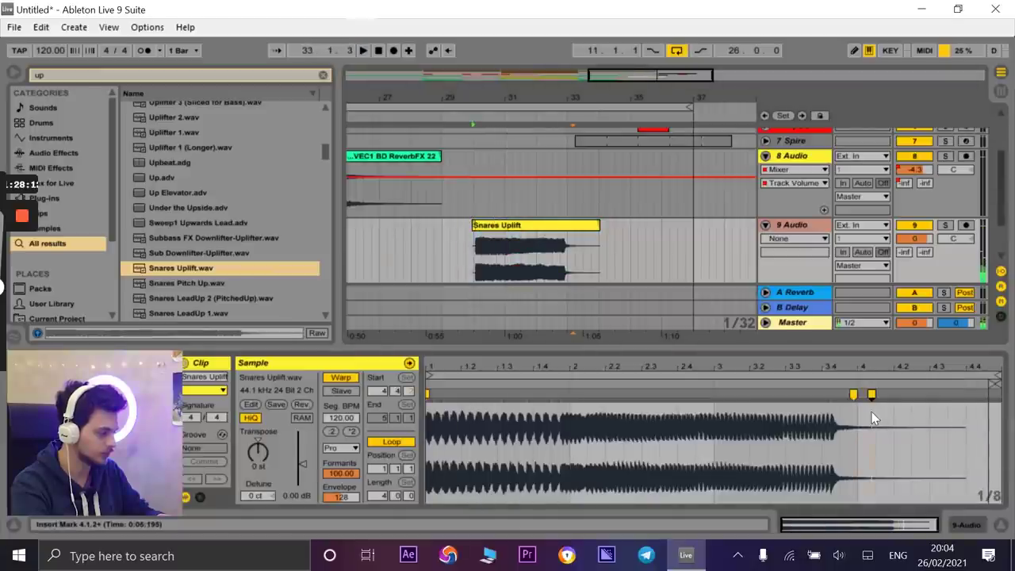
{"action": "mouse_move", "coordinate": [858, 405]}
{"action": "left_mouse_down"}
{"action": "mouse_move", "coordinate": [890, 405]}
{"action": "mouse_move", "coordinate": [830, 406]}
{"action": "left_mouse_up"}
{"action": "key", "text": "space"}
{"action": "left_click_drag", "start_coordinate": [770, 370], "coordinate": [774, 345]}
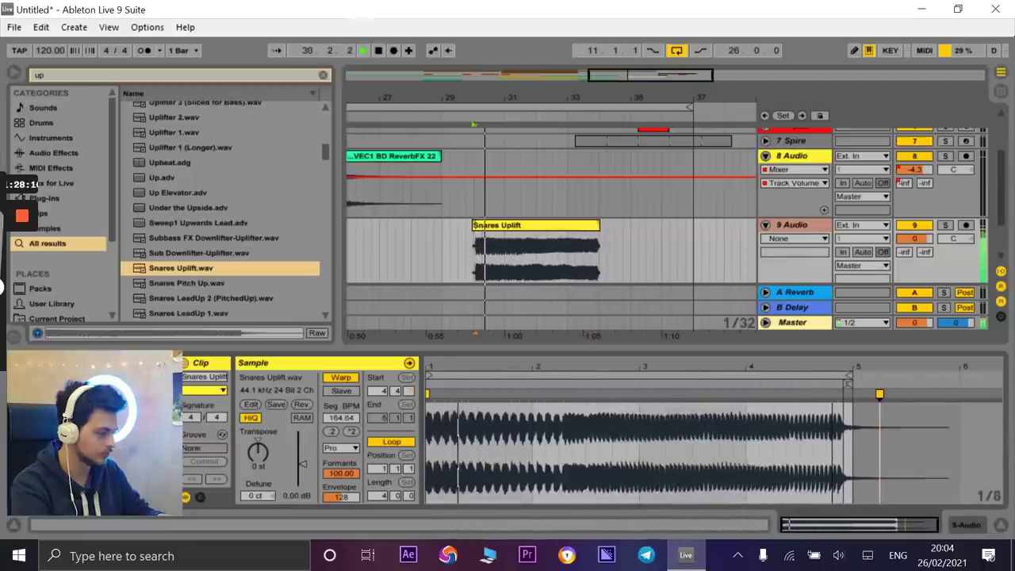
- Shorten the Snares Uplift roll by moving its last warp marker back to 4.2.1, and play from just before bar 28
{"action": "left_click_drag", "start_coordinate": [878, 394], "coordinate": [842, 397]}
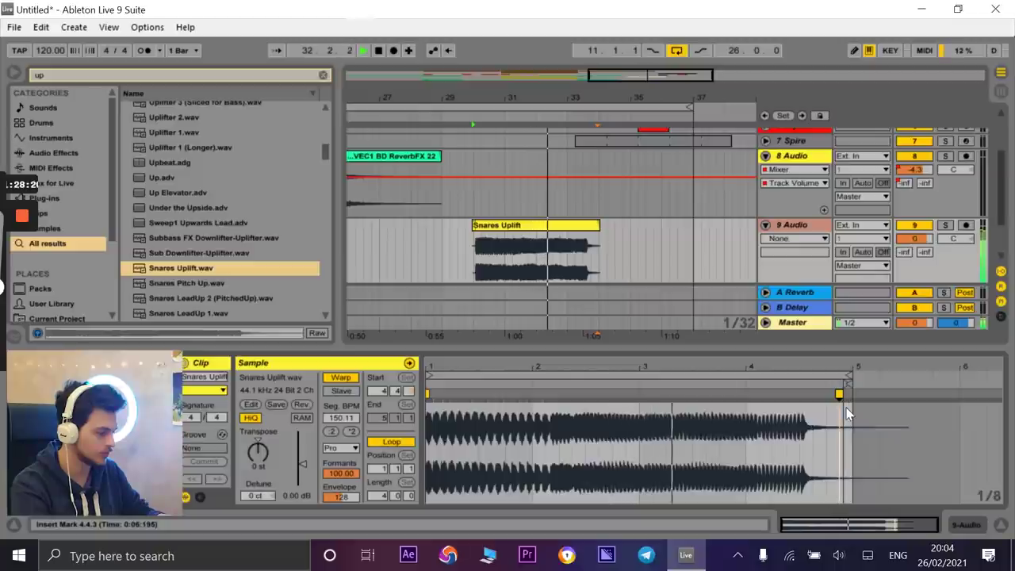
{"action": "left_click_drag", "start_coordinate": [848, 411], "coordinate": [777, 411]}
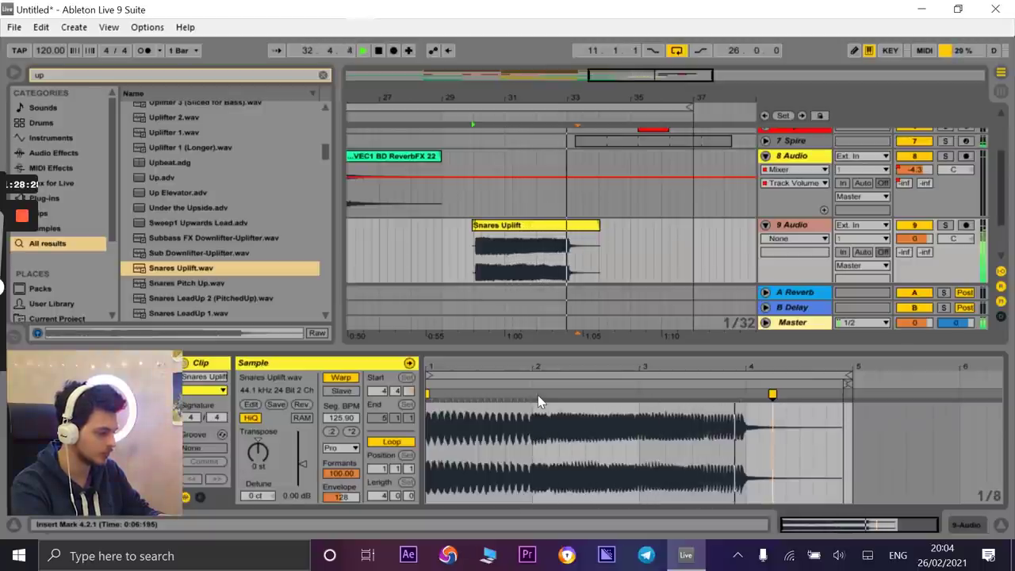
{"action": "left_click", "coordinate": [408, 115]}
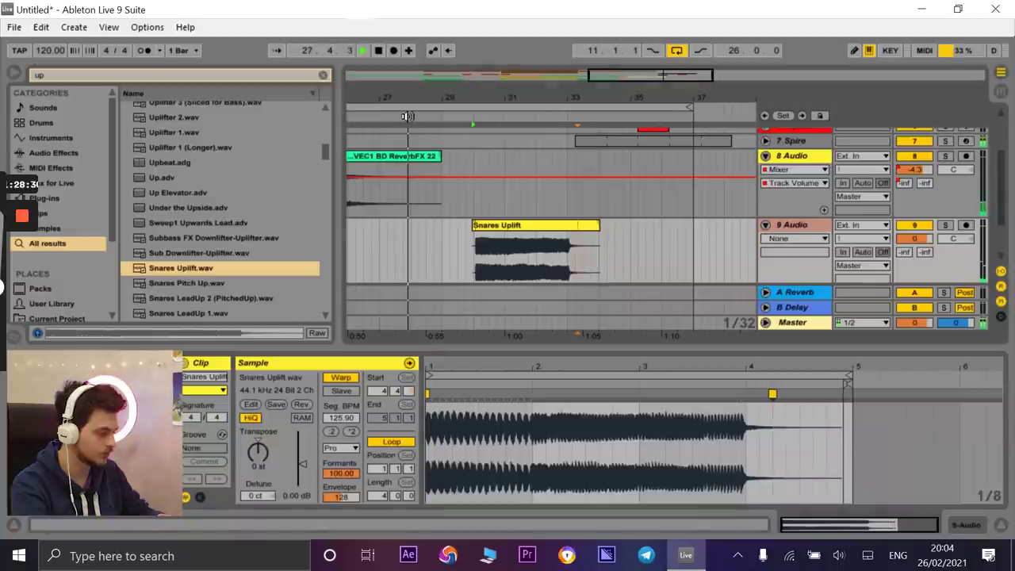
{"action": "scroll", "coordinate": [468, 211], "scroll_direction": "up", "scroll_amount": 3}
{"action": "scroll", "coordinate": [469, 211], "scroll_direction": "down", "scroll_amount": 3}
{"action": "key", "text": "space"}
- Audition the neighbouring snare samples and replace the Snares Uplift clip on 9 Audio with Snares Pitch Up.wav at 29.4.4
{"action": "left_click", "coordinate": [260, 286]}
{"action": "left_click", "coordinate": [220, 312]}
{"action": "left_click", "coordinate": [221, 273]}
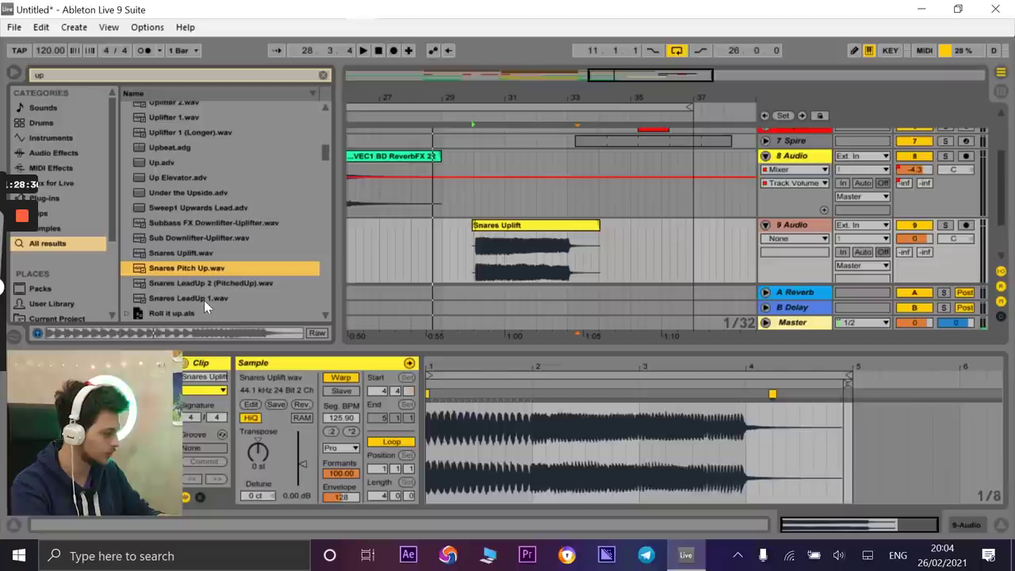
{"action": "mouse_move", "coordinate": [199, 270]}
{"action": "left_mouse_down"}
{"action": "mouse_move", "coordinate": [413, 246]}
{"action": "mouse_move", "coordinate": [473, 257]}
{"action": "left_mouse_up"}
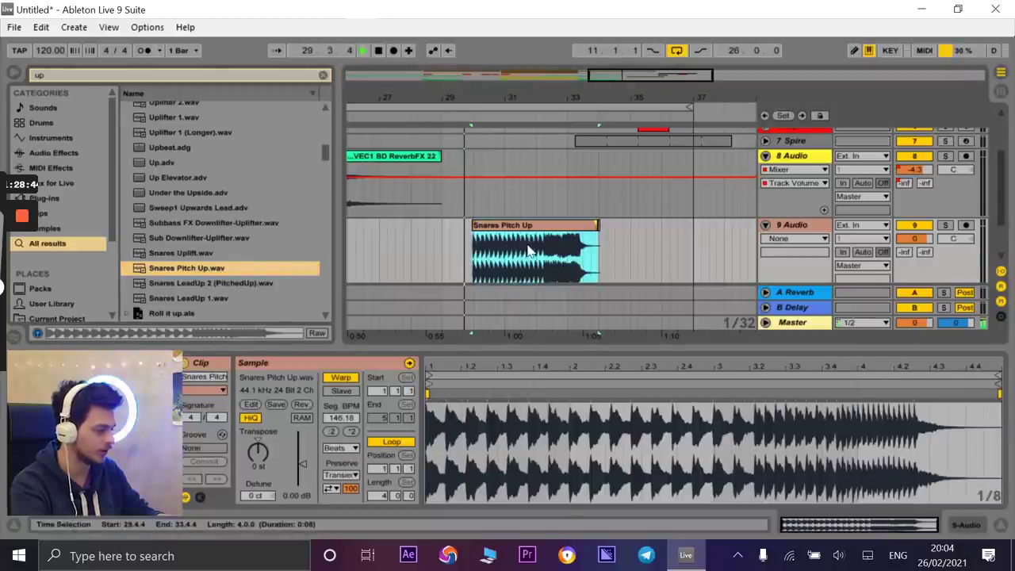
{"action": "left_click", "coordinate": [601, 230]}
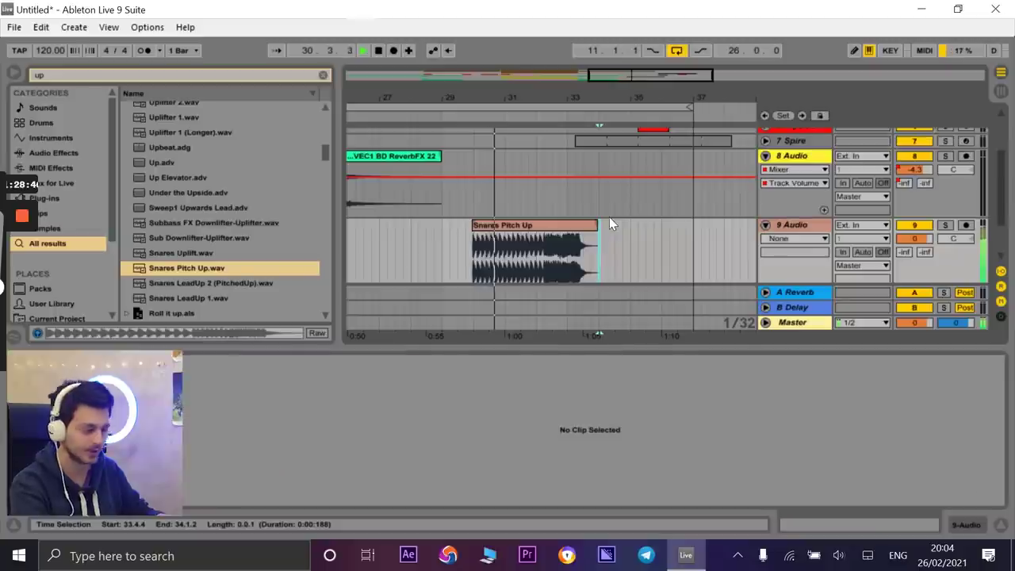
- Set the Snares Pitch Up clip's segment BPM to 120 and its warp mode to Pro
{"action": "left_click", "coordinate": [580, 232]}
{"action": "left_click", "coordinate": [351, 419]}
{"action": "type", "text": "120"}
{"action": "key", "text": "Return"}
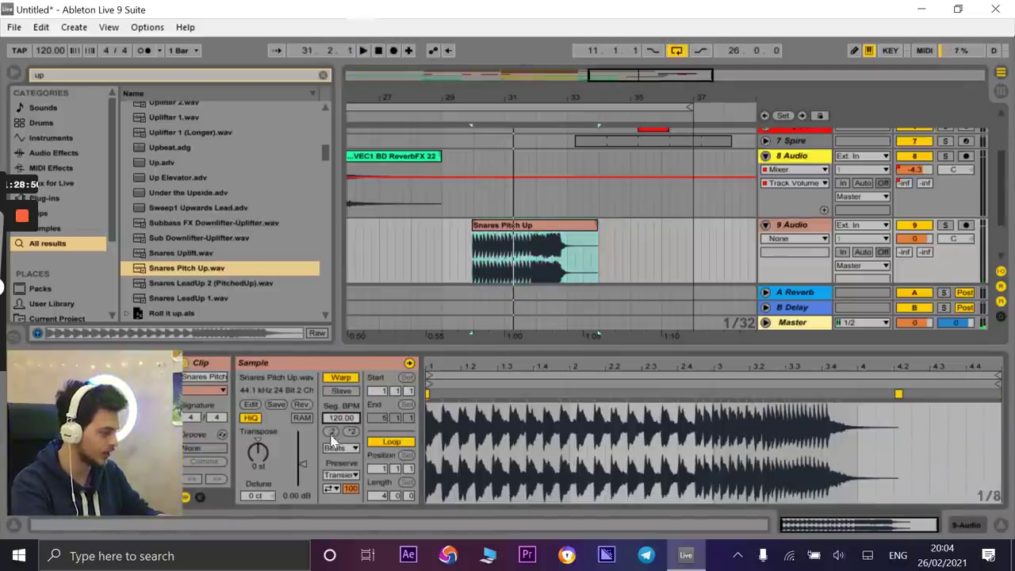
{"action": "left_click", "coordinate": [339, 449]}
{"action": "left_click", "coordinate": [347, 519]}
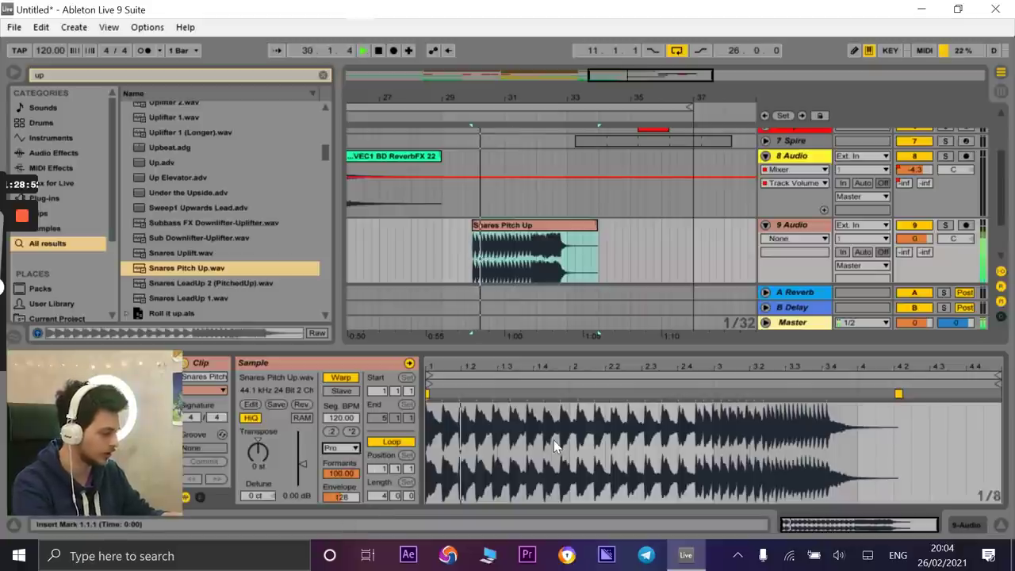
- Try the Snares Pitch Up clip starting at 30.2.1 on 9 Audio and play it
{"action": "left_click_drag", "start_coordinate": [535, 226], "coordinate": [546, 227]}
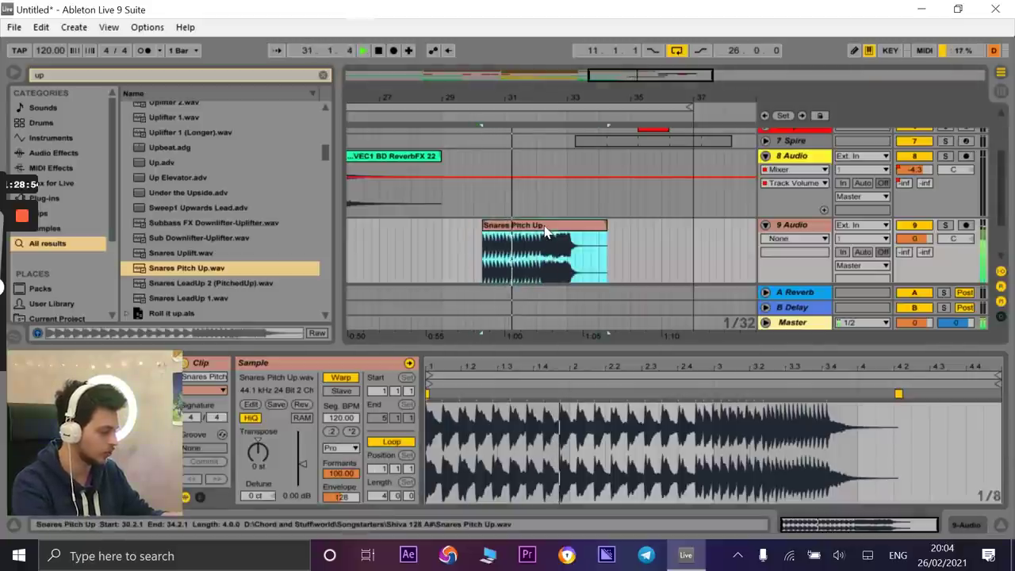
{"action": "left_click_drag", "start_coordinate": [557, 99], "coordinate": [558, 166]}
{"action": "left_click_drag", "start_coordinate": [663, 224], "coordinate": [644, 228]}
{"action": "key", "text": "space"}
{"action": "key", "text": "space"}
{"action": "left_click_drag", "start_coordinate": [546, 103], "coordinate": [633, 138]}
{"action": "key", "text": "space"}
- Shift the Snares Pitch Up clip back to start at 30.1.3 and play the roll
{"action": "left_click_drag", "start_coordinate": [535, 228], "coordinate": [525, 226]}
{"action": "key", "text": "space"}
{"action": "left_click_drag", "start_coordinate": [464, 103], "coordinate": [665, 96]}
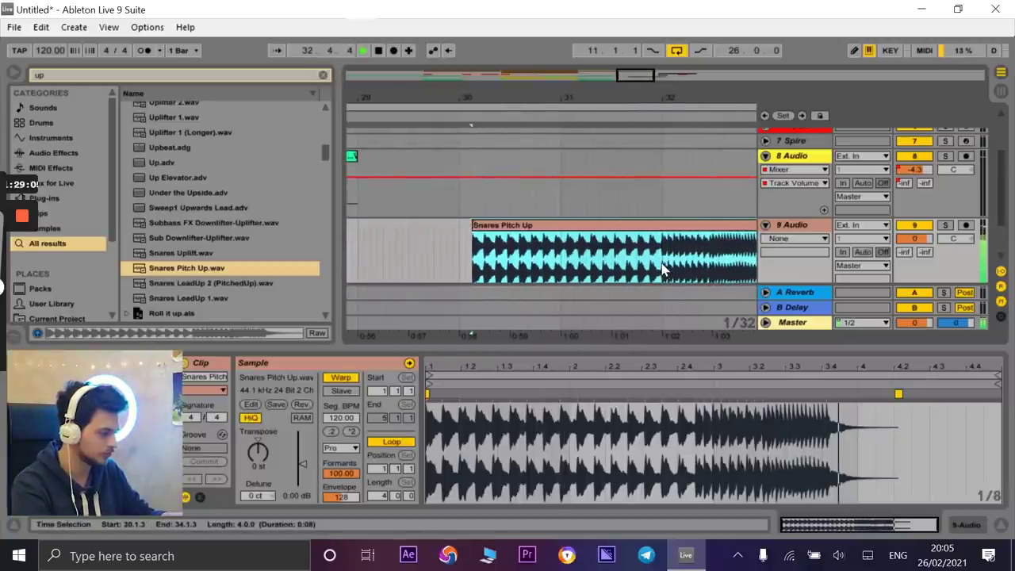
{"action": "key", "text": "space"}
{"action": "left_click_drag", "start_coordinate": [652, 100], "coordinate": [637, 68]}
{"action": "key", "text": "space"}
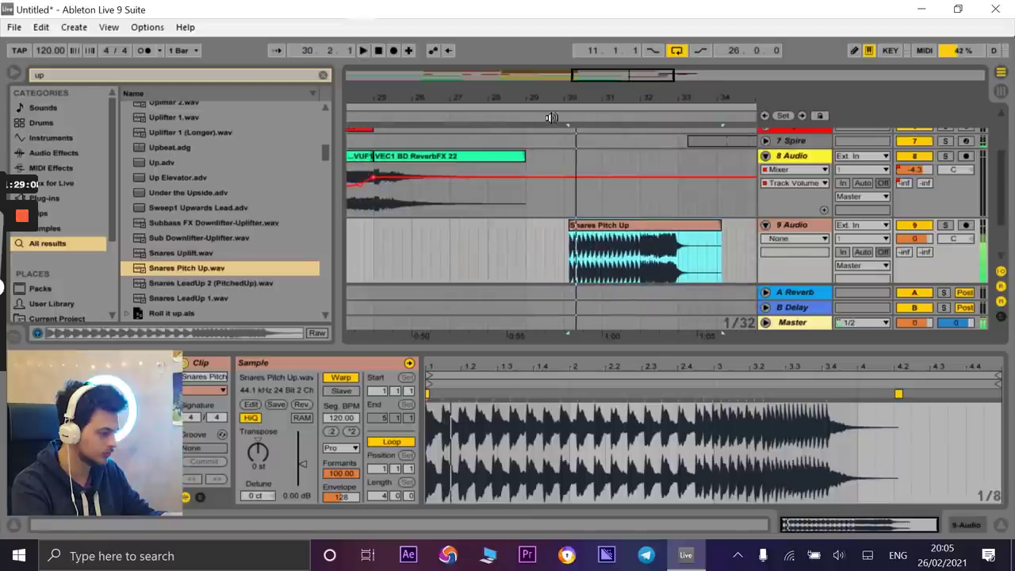
- Split the Snares Pitch Up clip at 32.1.1 and move its first part earlier, to 29.4.4
{"action": "left_click_drag", "start_coordinate": [595, 102], "coordinate": [581, 167]}
{"action": "mouse_move", "coordinate": [589, 101]}
{"action": "left_mouse_down"}
{"action": "mouse_move", "coordinate": [582, 123]}
{"action": "mouse_move", "coordinate": [572, 100]}
{"action": "left_mouse_up"}
{"action": "left_click", "coordinate": [652, 252]}
{"action": "key", "text": "space"}
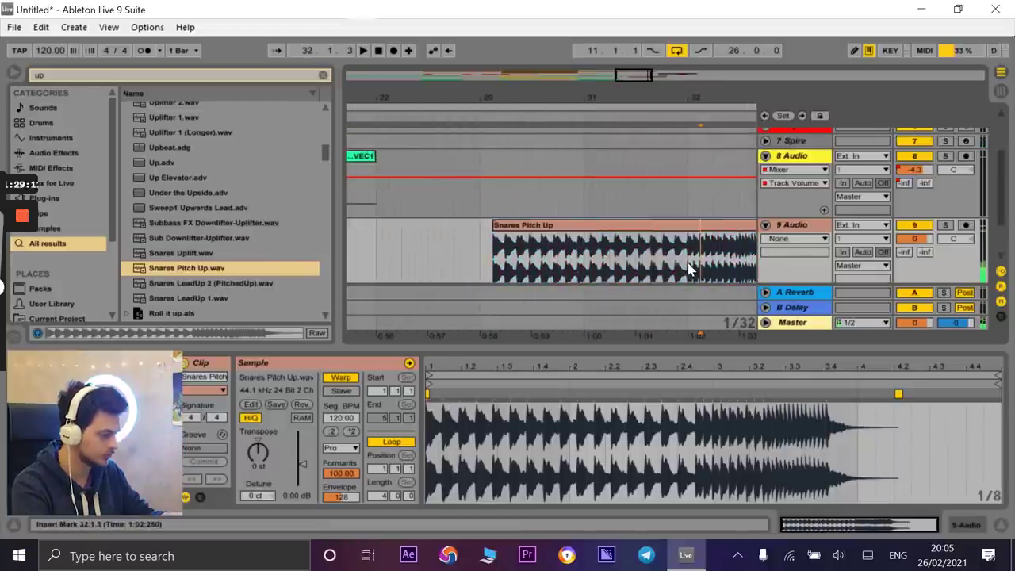
{"action": "left_click_drag", "start_coordinate": [688, 270], "coordinate": [522, 268]}
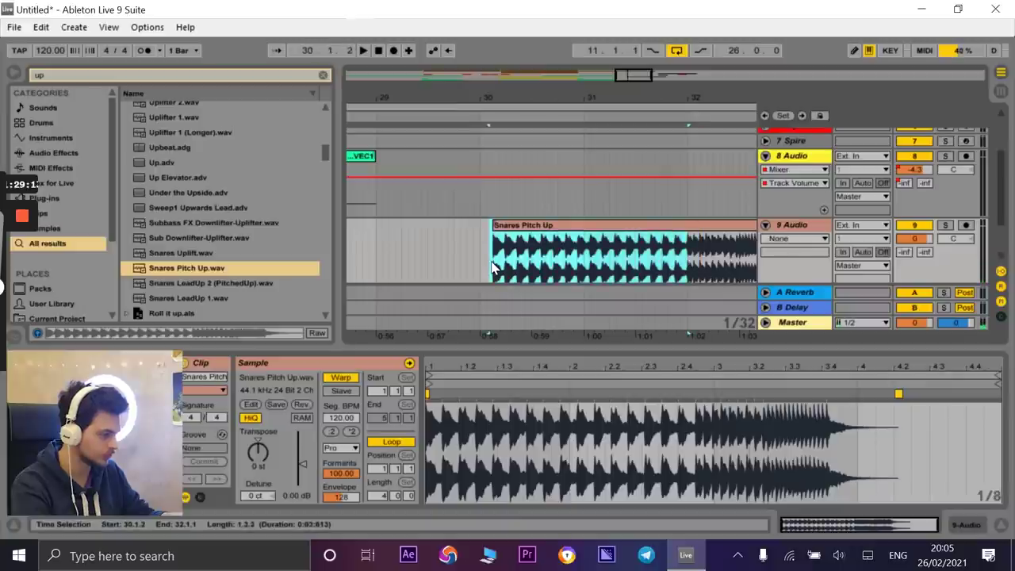
{"action": "key", "text": "ctrl+e"}
{"action": "left_click_drag", "start_coordinate": [546, 229], "coordinate": [531, 229]}
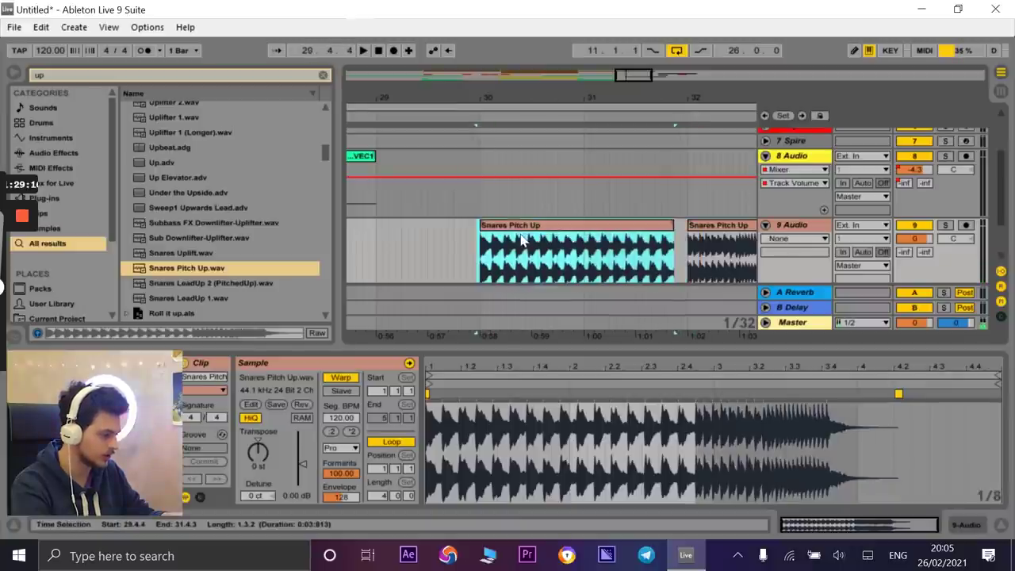
- Align the first Snares Pitch Up part to bar 30 and stretch it with its end warp marker at 4.3.1 to reach bar 32
{"action": "left_click_drag", "start_coordinate": [490, 99], "coordinate": [487, 219]}
{"action": "left_click", "coordinate": [485, 226]}
{"action": "left_click", "coordinate": [457, 239]}
{"action": "left_click", "coordinate": [486, 227]}
{"action": "key", "text": "minus"}
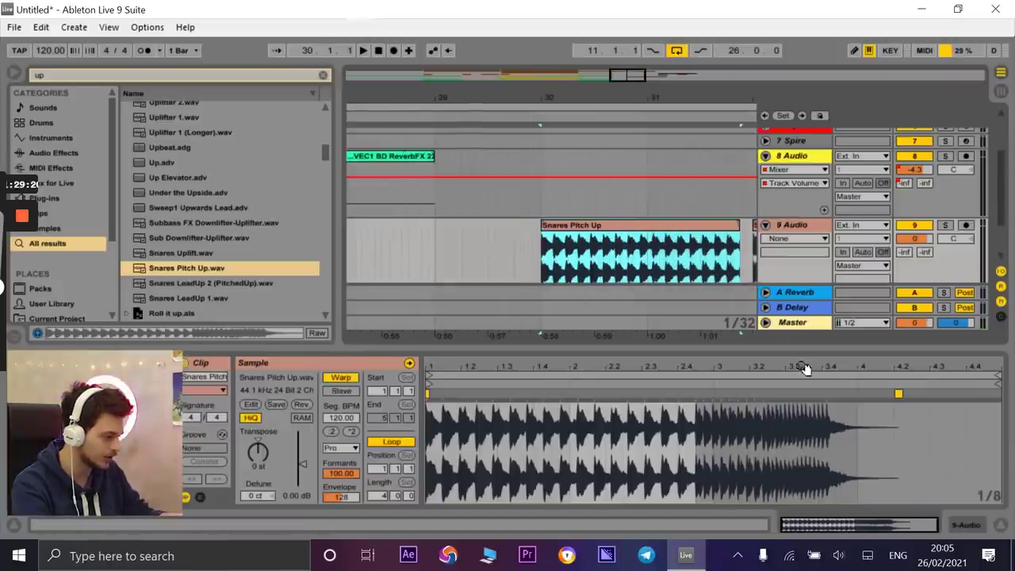
{"action": "key", "text": "ctrl+d"}
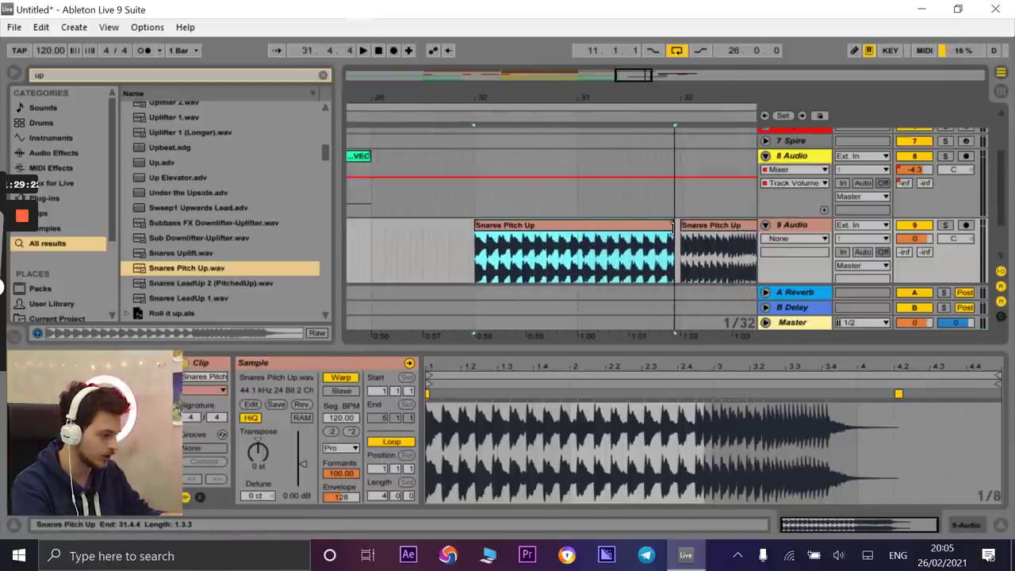
{"action": "left_click_drag", "start_coordinate": [899, 393], "coordinate": [930, 394]}
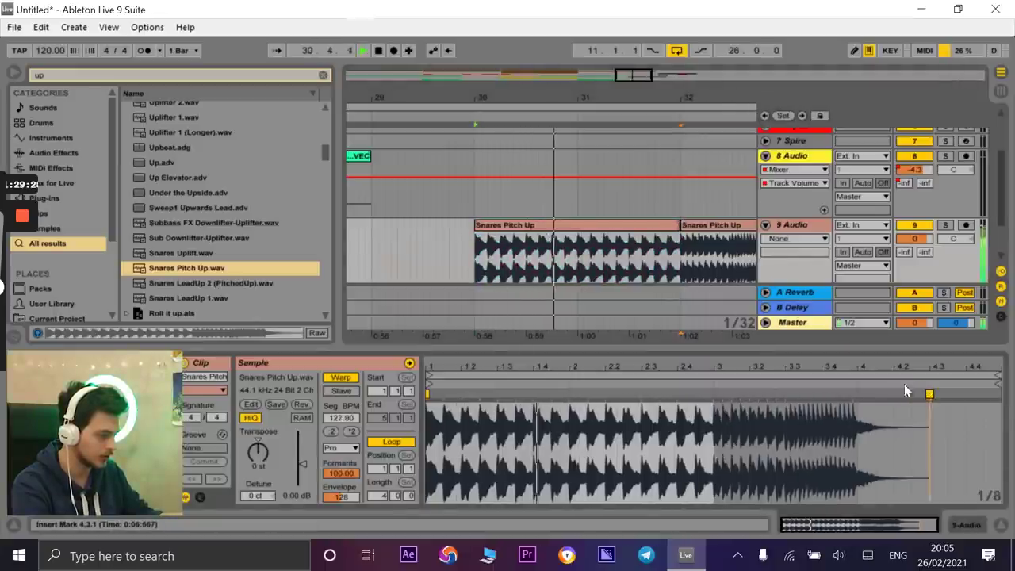
- Play the split snare roll on 9 Audio, including the lead-in to it from around bar 25
{"action": "left_click_drag", "start_coordinate": [672, 98], "coordinate": [544, 75]}
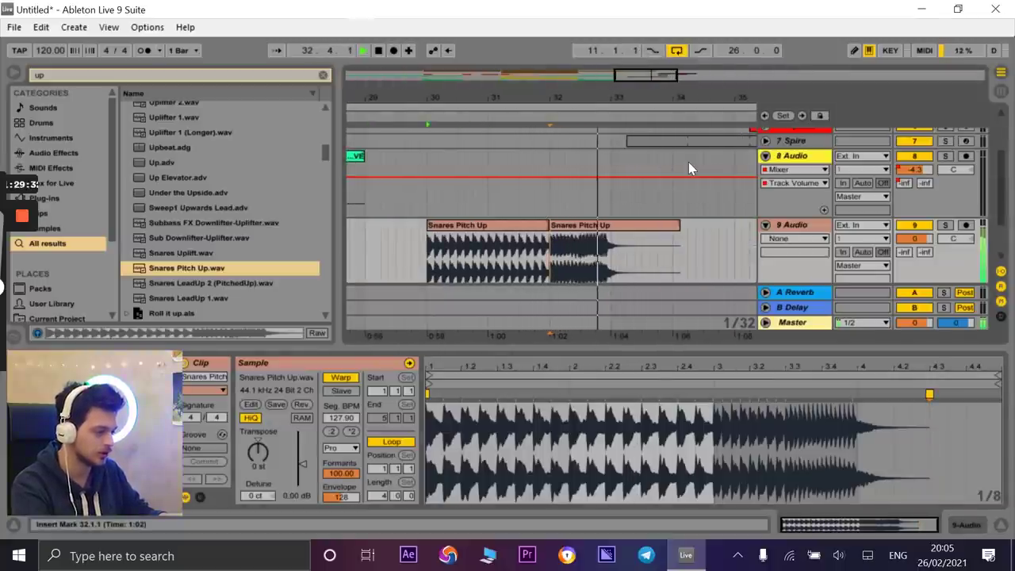
{"action": "key", "text": "space"}
{"action": "key", "text": "space"}
{"action": "key", "text": "space"}
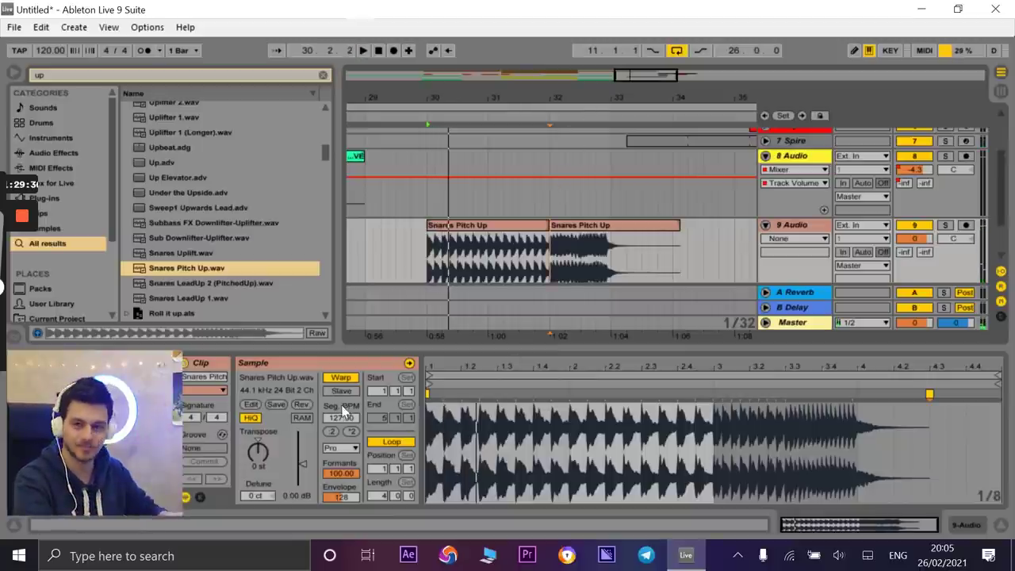
{"action": "left_click_drag", "start_coordinate": [508, 98], "coordinate": [506, 79]}
{"action": "scroll", "coordinate": [511, 278], "scroll_direction": "up", "scroll_amount": 2}
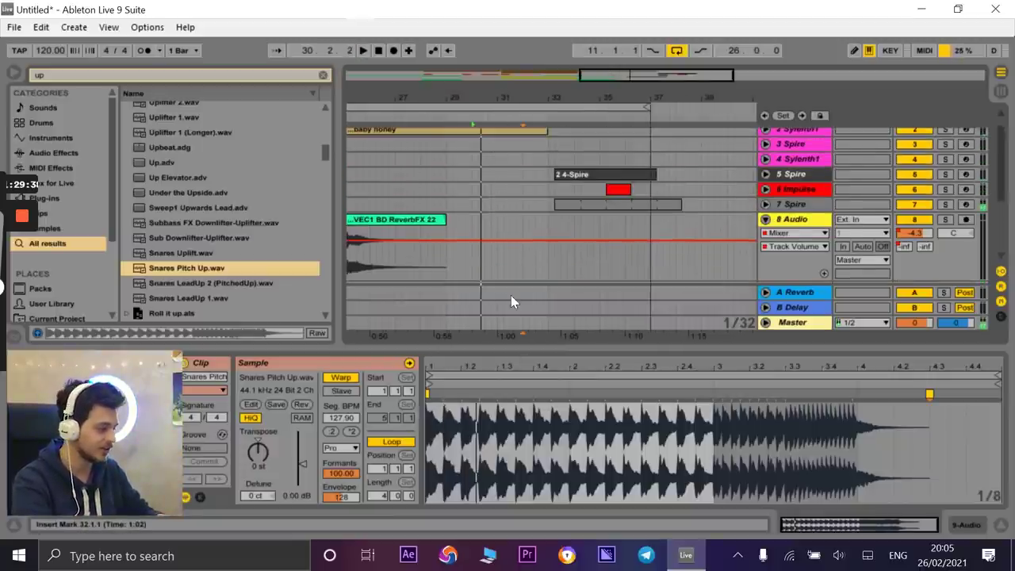
{"action": "scroll", "coordinate": [492, 163], "scroll_direction": "down", "scroll_amount": 1}
{"action": "left_click", "coordinate": [355, 117]}
{"action": "left_click_drag", "start_coordinate": [357, 98], "coordinate": [414, 81]}
{"action": "scroll", "coordinate": [443, 192], "scroll_direction": "up", "scroll_amount": 1}
{"action": "scroll", "coordinate": [446, 196], "scroll_direction": "down", "scroll_amount": 3}
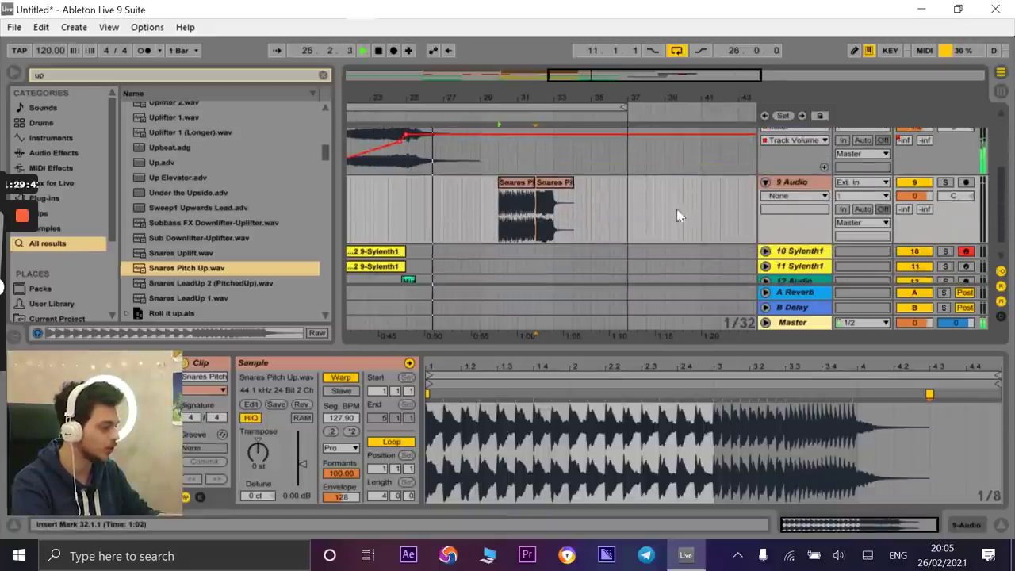
- Search the browser for "curv" and add the Curved.adv EQ Eight preset to 9 Audio
{"action": "left_click", "coordinate": [800, 184]}
{"action": "left_click", "coordinate": [279, 80]}
{"action": "key", "text": "BackSpace"}
{"action": "key", "text": "BackSpace"}
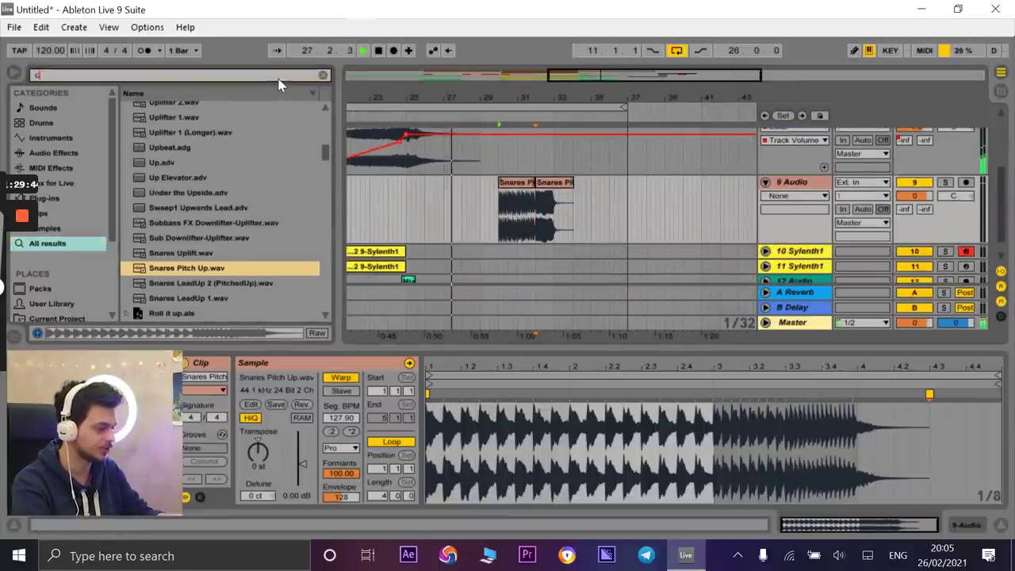
{"action": "type", "text": "curv"}
{"action": "left_click_drag", "start_coordinate": [163, 140], "coordinate": [552, 236]}
- Automate EQ Eight's band 1 frequency on 9 Audio to rise from about bar 31 to about bar 34, and play it
{"action": "mouse_move", "coordinate": [203, 390]}
{"action": "left_mouse_down"}
{"action": "mouse_move", "coordinate": [203, 379]}
{"action": "mouse_move", "coordinate": [203, 388]}
{"action": "left_mouse_up"}
{"action": "left_click_drag", "start_coordinate": [506, 237], "coordinate": [570, 203]}
{"action": "left_click", "coordinate": [499, 190]}
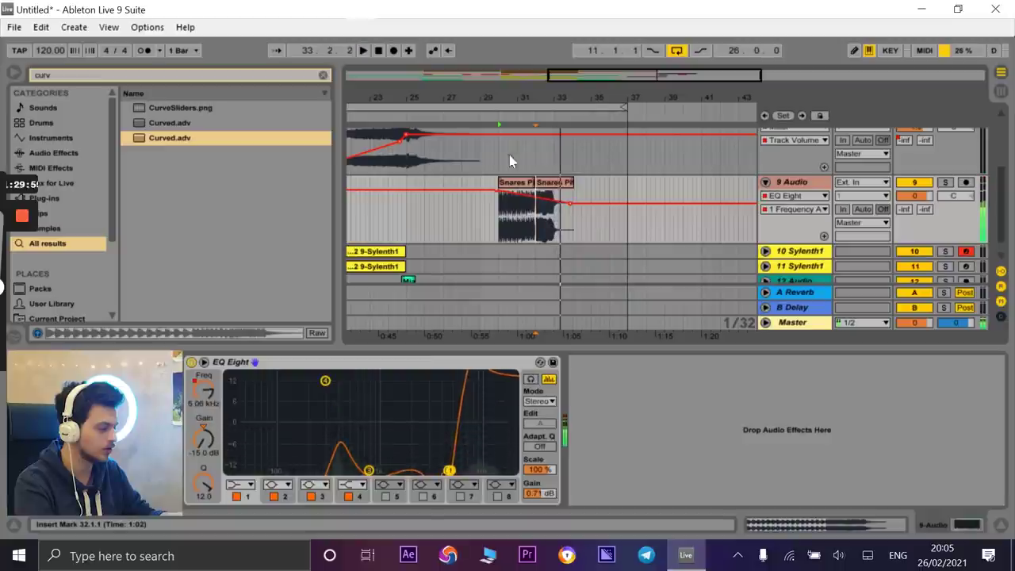
{"action": "left_click", "coordinate": [485, 117]}
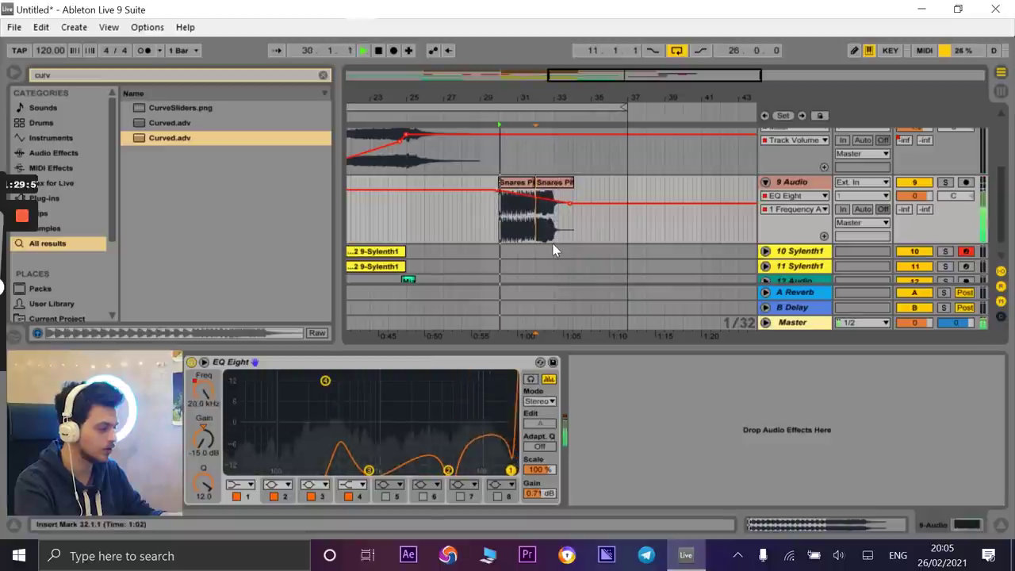
{"action": "left_click_drag", "start_coordinate": [499, 198], "coordinate": [500, 244]}
{"action": "left_click_drag", "start_coordinate": [565, 241], "coordinate": [513, 238]}
{"action": "key", "text": "space"}
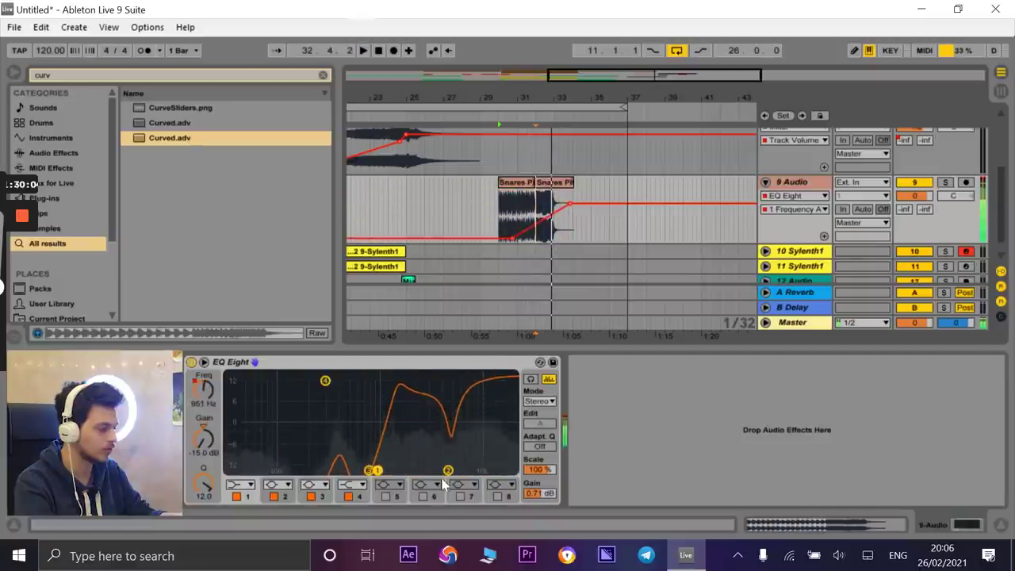
- Set EQ Eight's band 2 to 1.47 kHz with Q 2.83 and band 4 to 30 Hz at -15 dB, and play the roll
{"action": "left_click", "coordinate": [439, 483]}
{"action": "left_click", "coordinate": [449, 473]}
{"action": "left_click", "coordinate": [449, 472]}
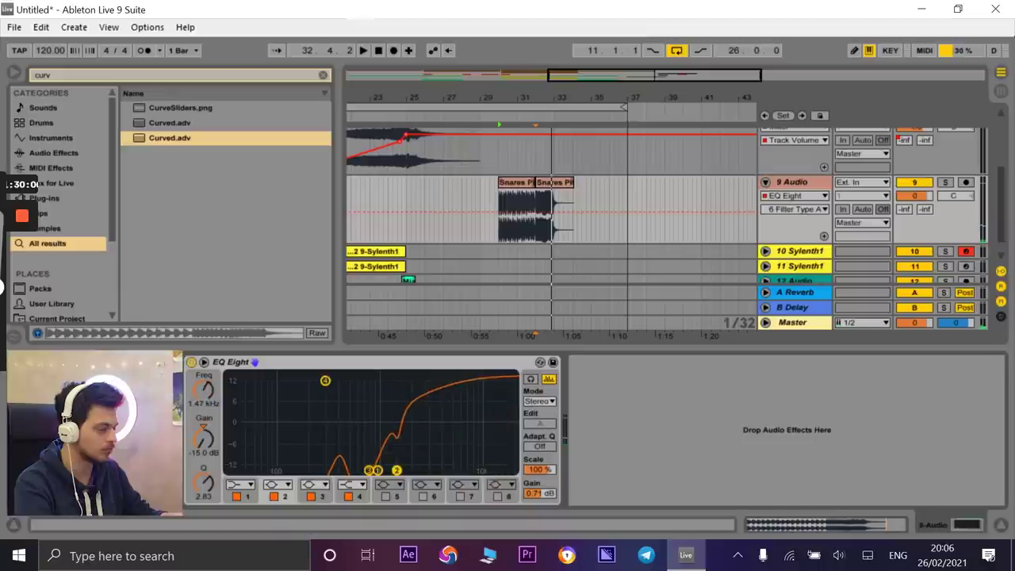
{"action": "key", "text": "space"}
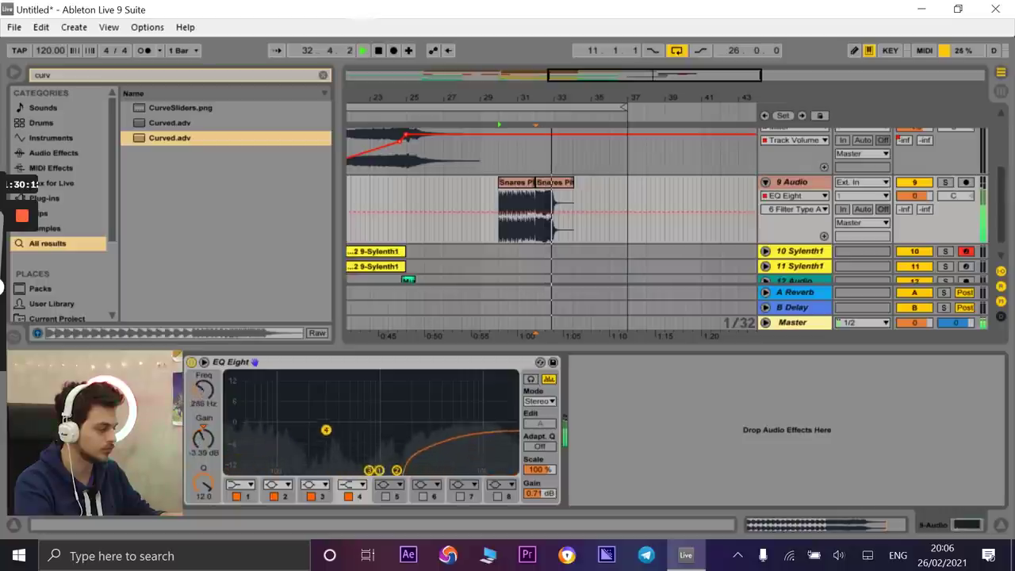
{"action": "key", "text": "space"}
{"action": "left_click", "coordinate": [499, 127]}
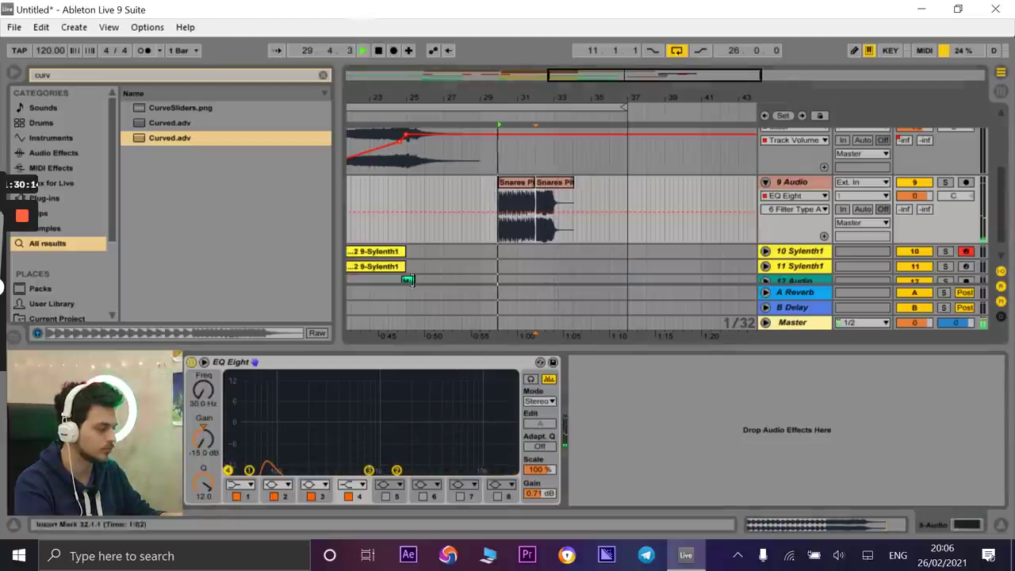
{"action": "key", "text": "space"}
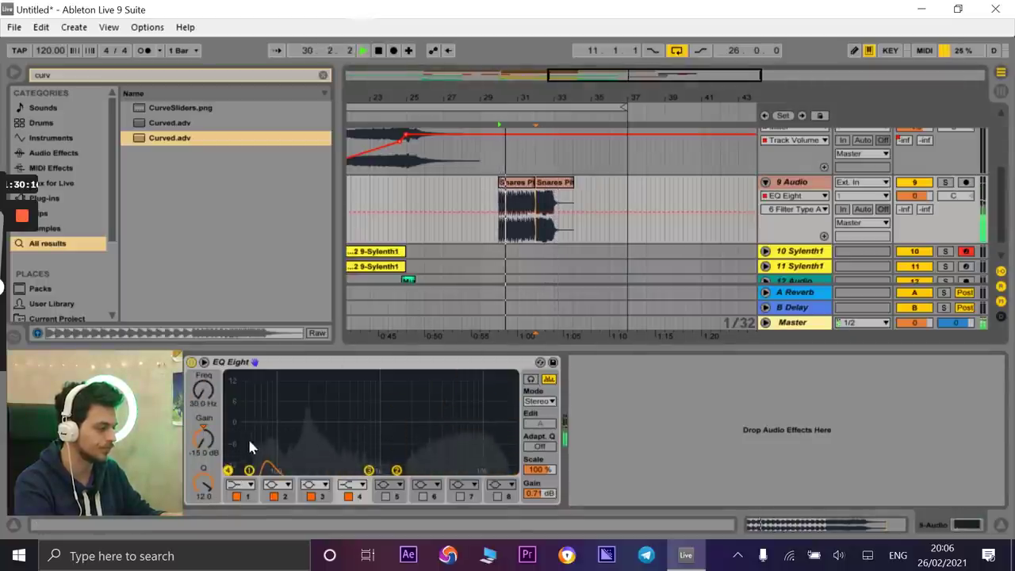
{"action": "key", "text": "space"}
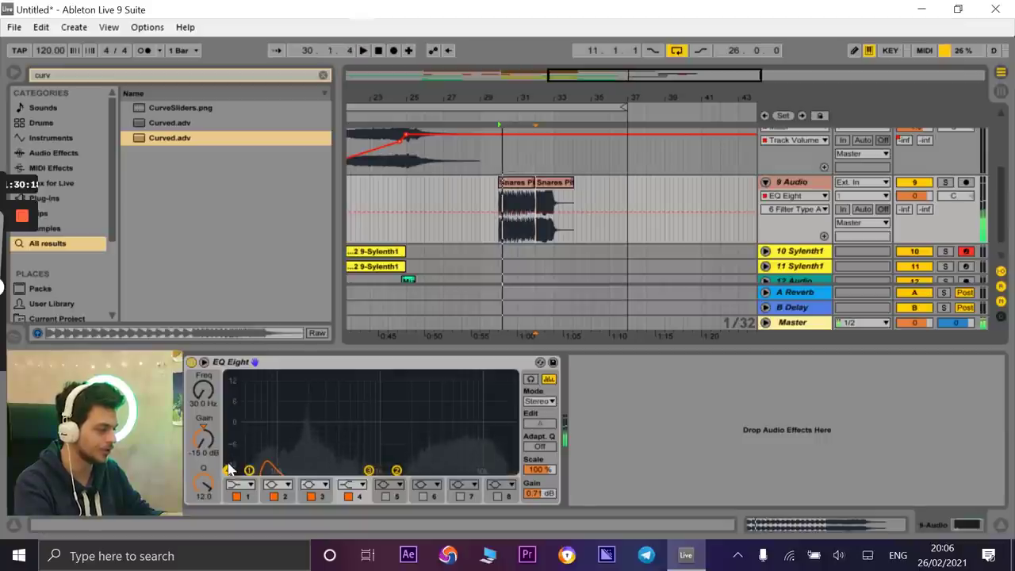
- Automate EQ Eight's band 4 frequency on 9 Audio to rise from 30 Hz at bar 30 until about bar 34, and play from bar 29
{"action": "left_click_drag", "start_coordinate": [230, 474], "coordinate": [233, 464]}
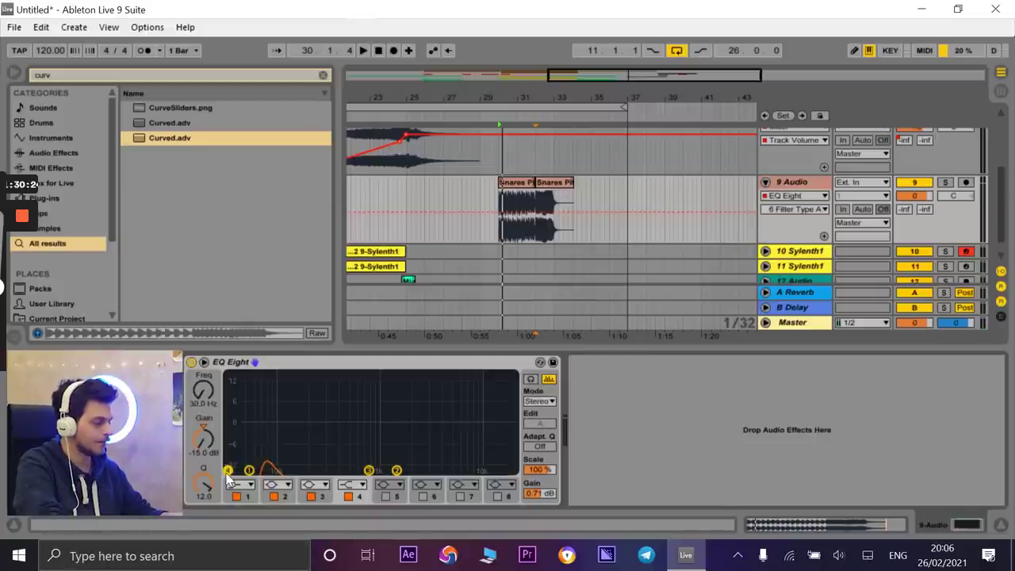
{"action": "left_click_drag", "start_coordinate": [228, 474], "coordinate": [369, 470]}
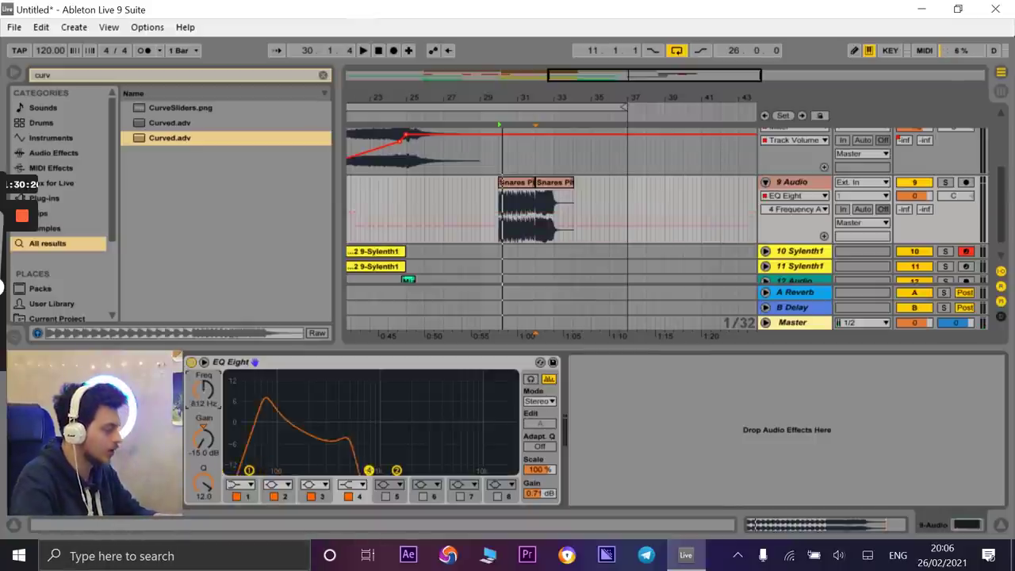
{"action": "key", "text": "space"}
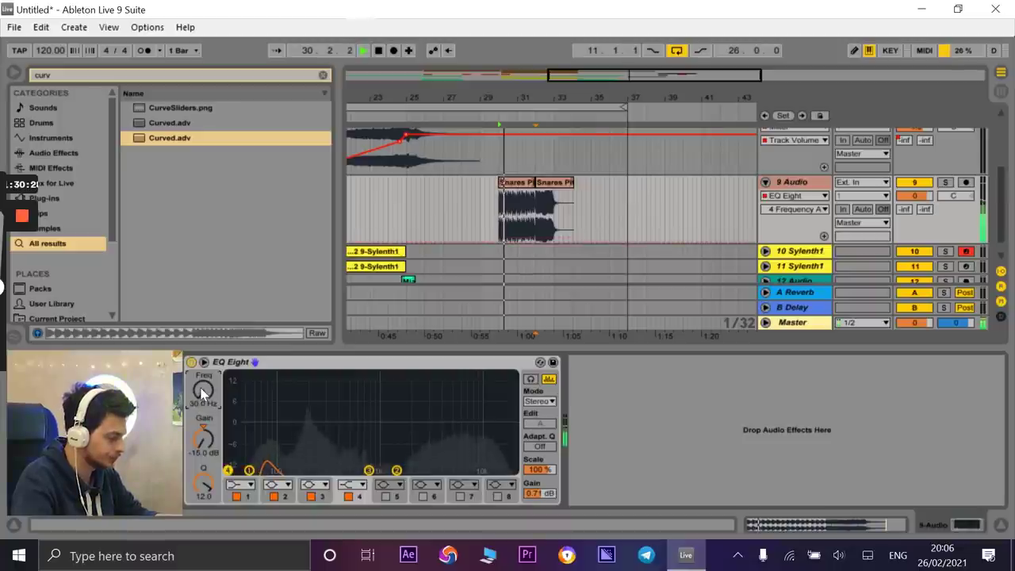
{"action": "key", "text": "space"}
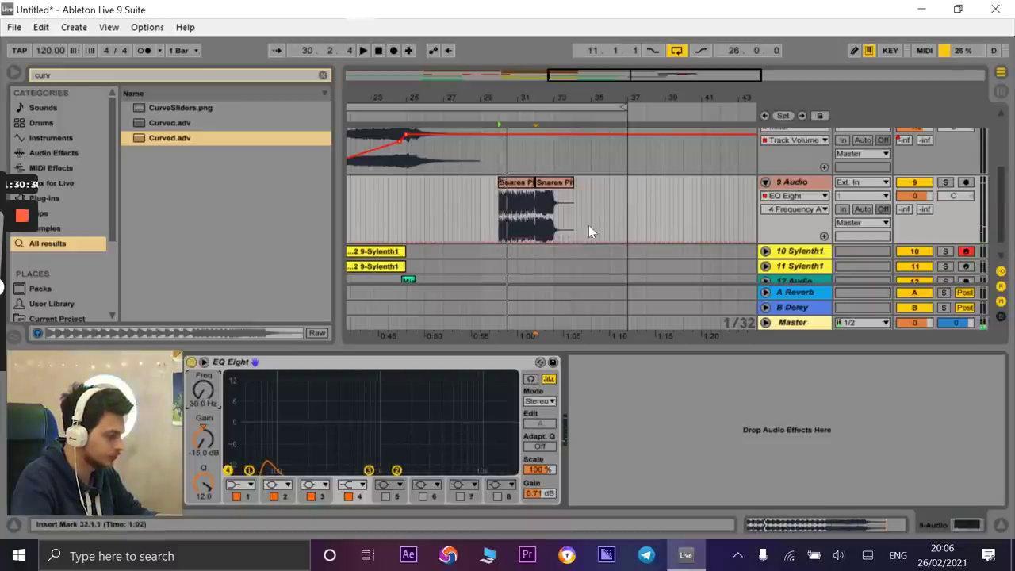
{"action": "left_click", "coordinate": [500, 242]}
{"action": "left_click_drag", "start_coordinate": [575, 241], "coordinate": [576, 190]}
{"action": "key", "text": "space"}
{"action": "left_click", "coordinate": [487, 136]}
{"action": "scroll", "coordinate": [487, 136], "scroll_direction": "up", "scroll_amount": 2}
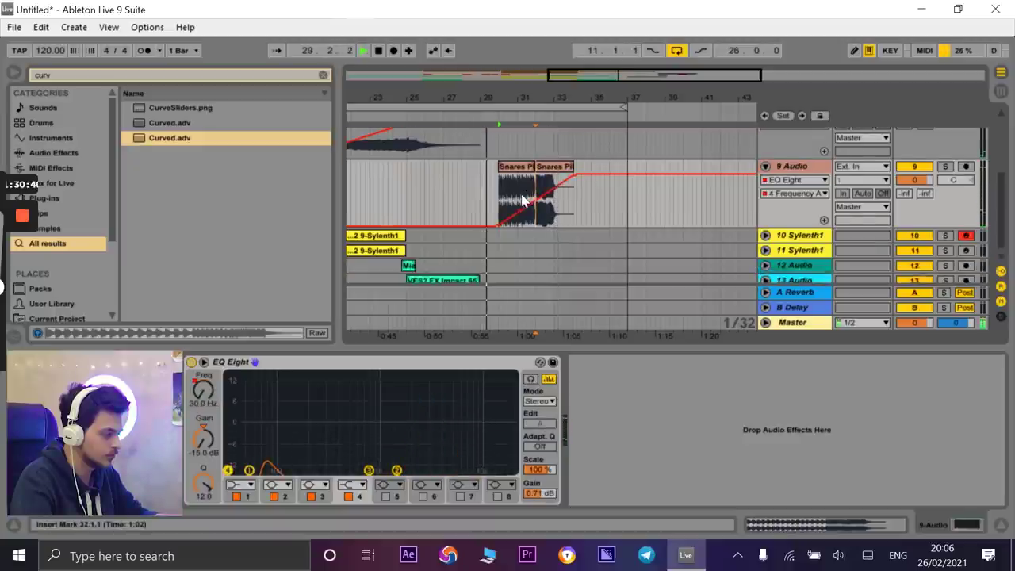
- Search the browser for "who" and add the whoo.wav sample to 12 Audio at about bar 32
{"action": "left_click", "coordinate": [277, 78]}
{"action": "type", "text": "who"}
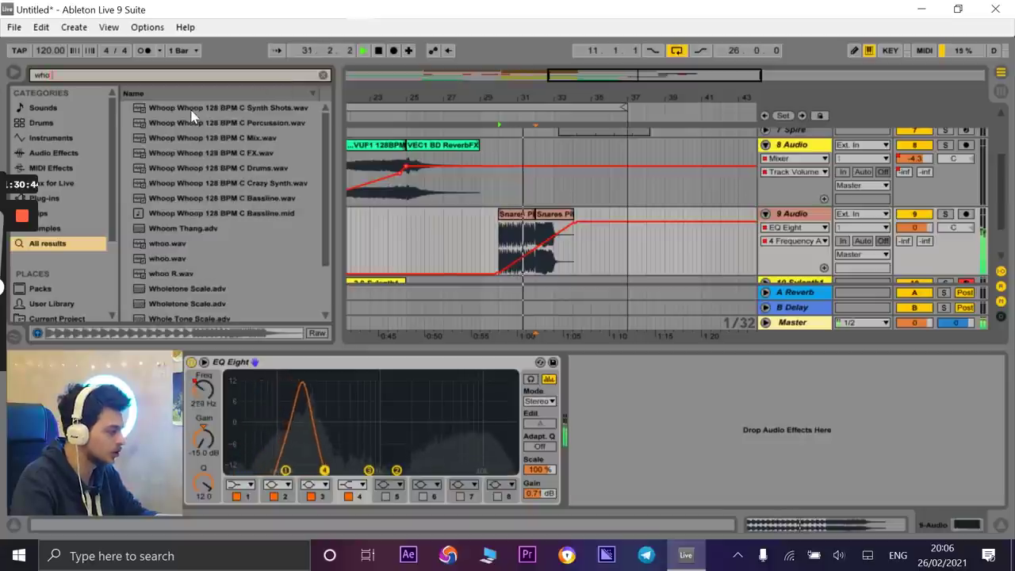
{"action": "key", "text": "Down"}
{"action": "left_click", "coordinate": [163, 245]}
{"action": "left_click_drag", "start_coordinate": [161, 252], "coordinate": [563, 269]}
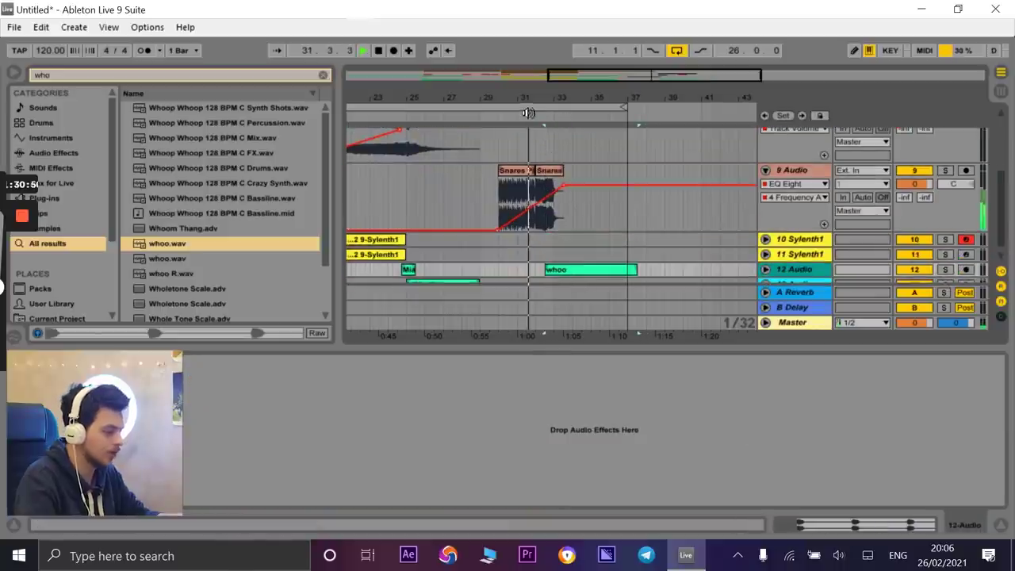
- Trim the whoo clip to its first hit, with a length of 0.3.3, and move it onto 13 Audio
{"action": "left_click", "coordinate": [597, 270]}
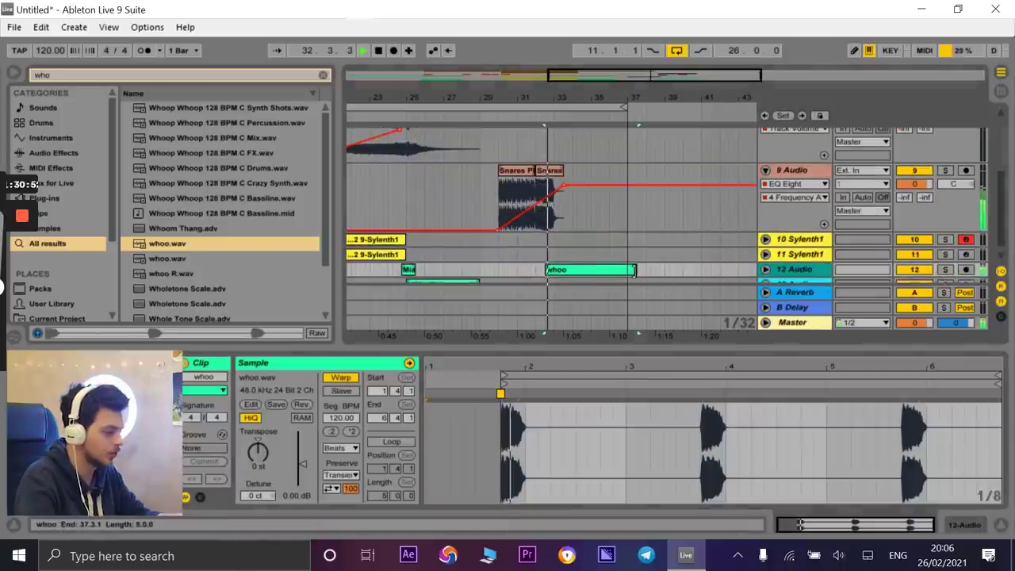
{"action": "left_click_drag", "start_coordinate": [634, 271], "coordinate": [561, 278]}
{"action": "key", "text": "space"}
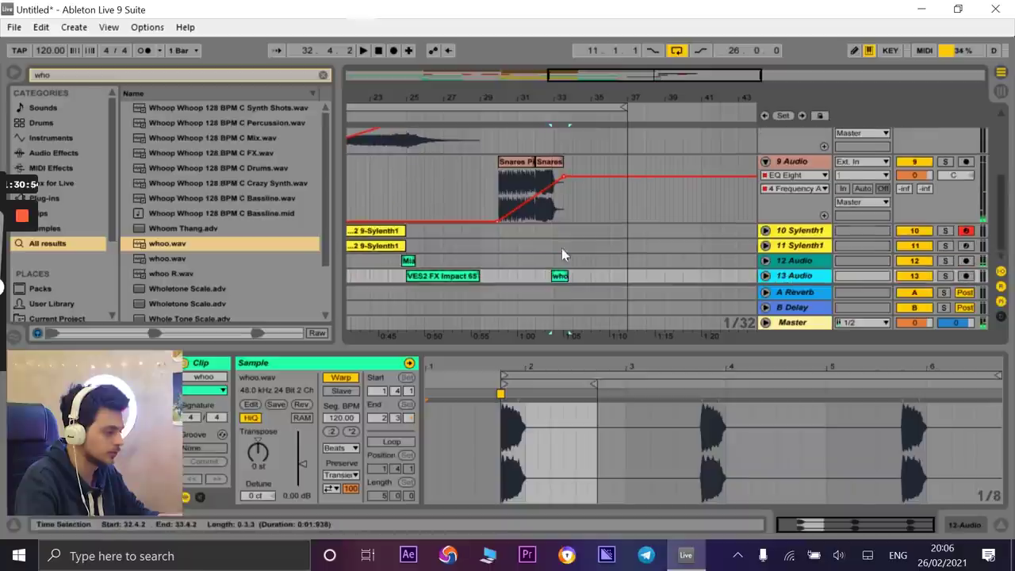
- Move the whoo clip on 13 Audio to start at 32.4.1 and play it with the snare roll
{"action": "left_click_drag", "start_coordinate": [539, 97], "coordinate": [539, 139]}
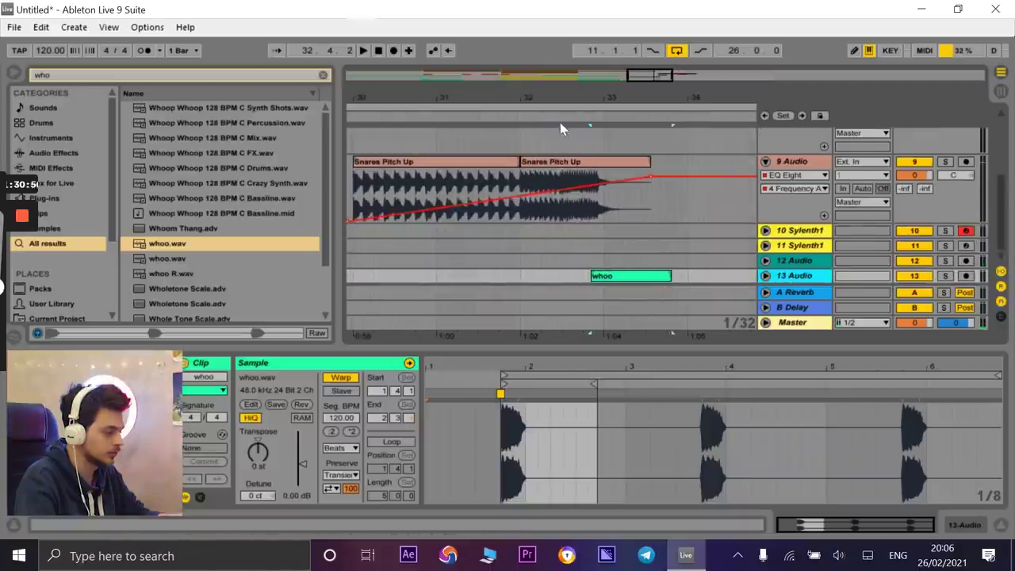
{"action": "left_click", "coordinate": [559, 124]}
{"action": "key", "text": "space"}
{"action": "left_click_drag", "start_coordinate": [607, 276], "coordinate": [596, 275]}
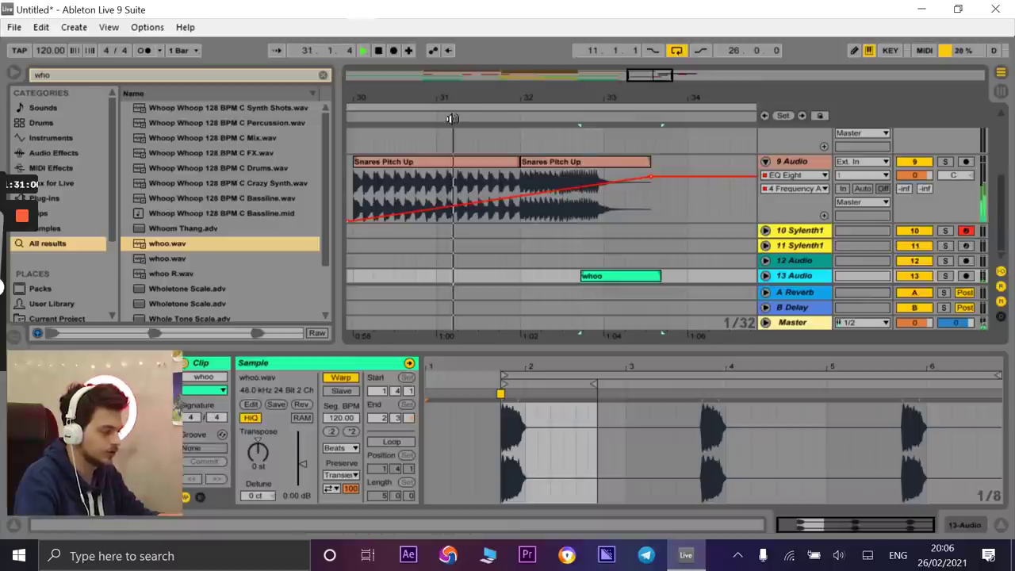
{"action": "left_click_drag", "start_coordinate": [594, 98], "coordinate": [644, 245]}
{"action": "left_click_drag", "start_coordinate": [654, 280], "coordinate": [657, 278]}
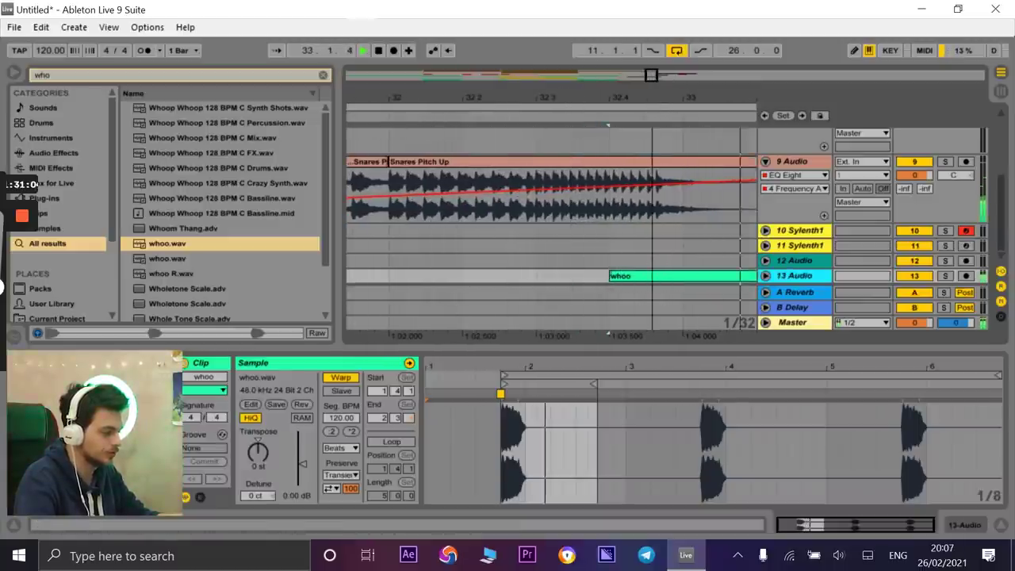
{"action": "left_click_drag", "start_coordinate": [650, 99], "coordinate": [649, 32]}
{"action": "key", "text": "space"}
- Copy the Miami 2 Atlanta FAT SNARE clip near bar 25 on 12 Audio to just before bar 33
{"action": "scroll", "coordinate": [627, 159], "scroll_direction": "up", "scroll_amount": 3}
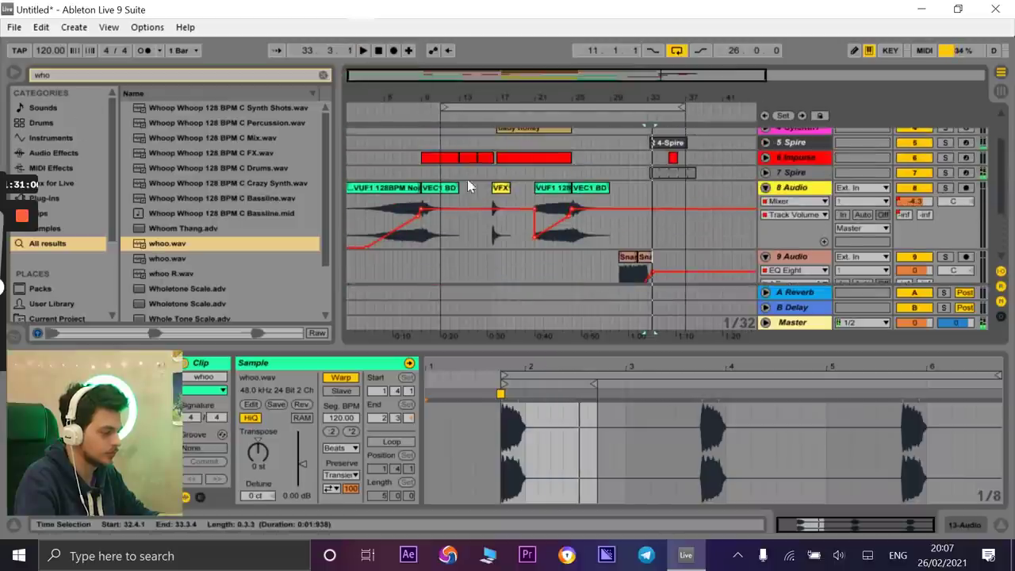
{"action": "scroll", "coordinate": [511, 192], "scroll_direction": "up", "scroll_amount": 1}
{"action": "scroll", "coordinate": [506, 193], "scroll_direction": "down", "scroll_amount": 3}
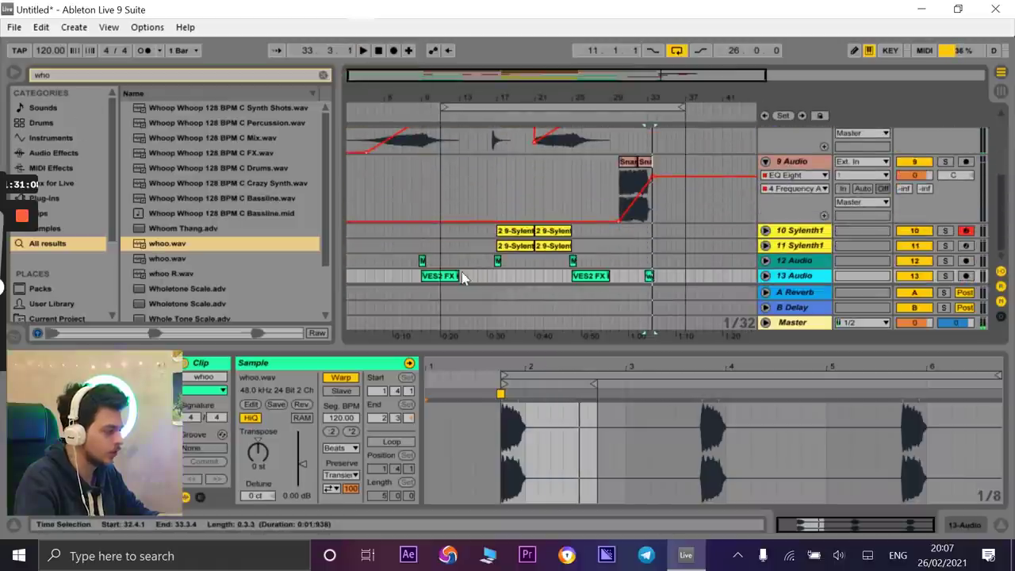
{"action": "left_click", "coordinate": [577, 261]}
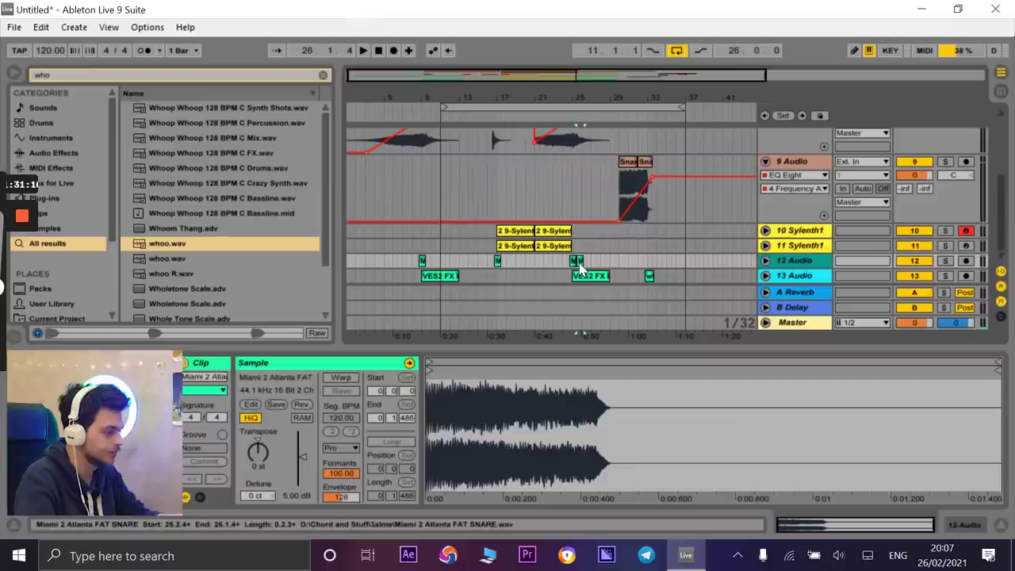
{"action": "left_click", "coordinate": [647, 262]}
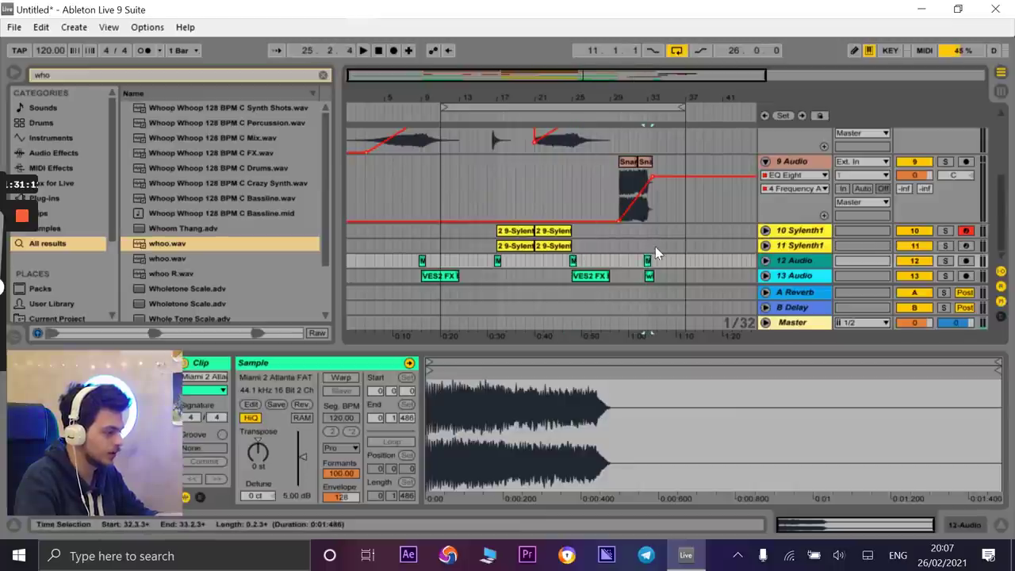
- Align the copied snare clip on 12 Audio with the whoo clip at 32.4.1 and play the transition
{"action": "left_click_drag", "start_coordinate": [650, 91], "coordinate": [649, 262]}
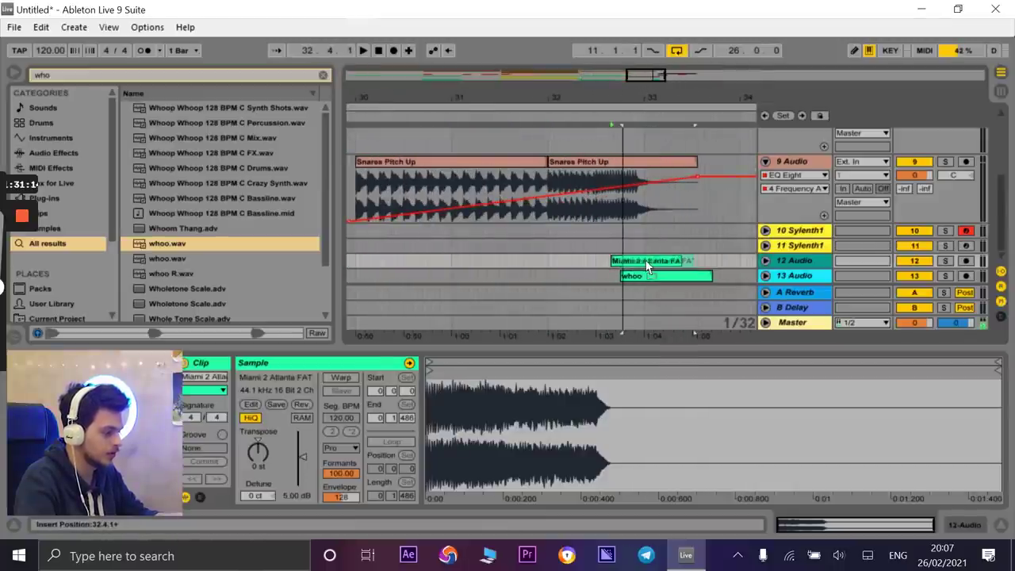
{"action": "key", "text": "z"}
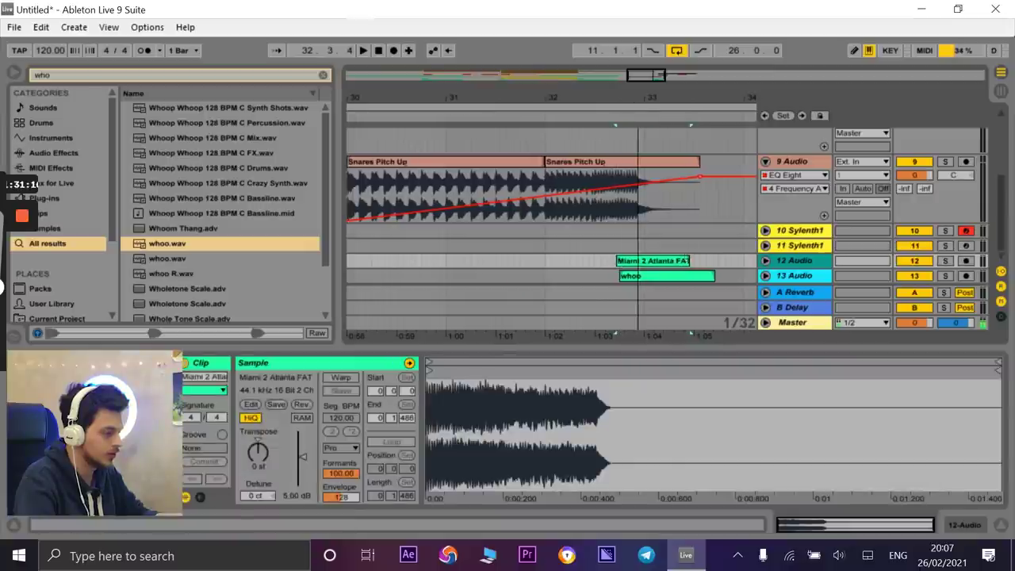
{"action": "left_click_drag", "start_coordinate": [542, 261], "coordinate": [563, 263]}
{"action": "left_click_drag", "start_coordinate": [537, 99], "coordinate": [523, 314]}
{"action": "left_click_drag", "start_coordinate": [535, 262], "coordinate": [574, 263]}
{"action": "key", "text": "space"}
{"action": "left_click_drag", "start_coordinate": [583, 95], "coordinate": [581, 44]}
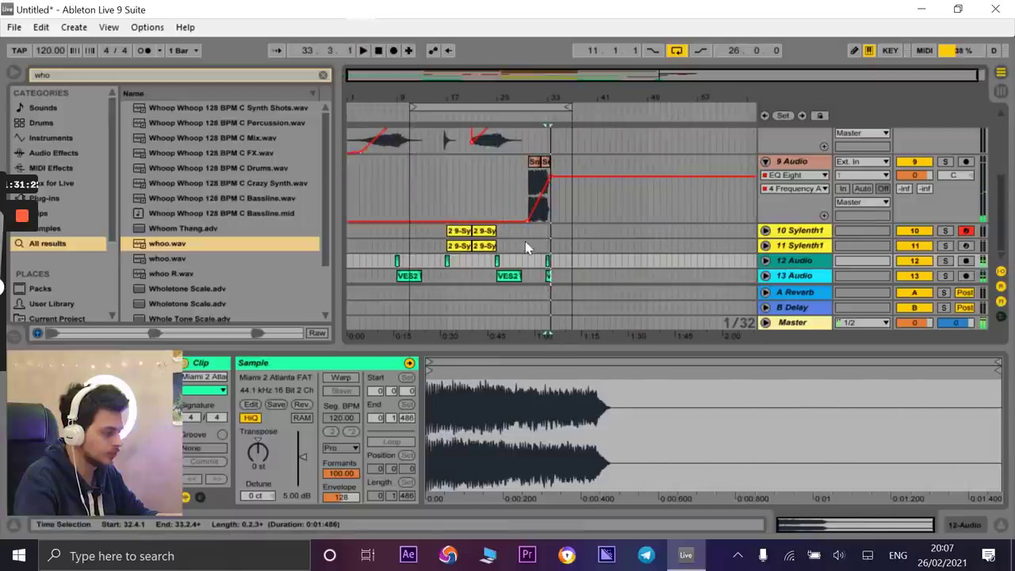
{"action": "key", "text": "space"}
- Copy the VES2 FX Impact 65 clip from bar 25 to 12 Audio at bar 34 and play the transition
{"action": "left_click", "coordinate": [511, 278]}
{"action": "mouse_move", "coordinate": [568, 289]}
{"action": "left_mouse_down"}
{"action": "mouse_move", "coordinate": [557, 246]}
{"action": "mouse_move", "coordinate": [563, 292]}
{"action": "mouse_move", "coordinate": [566, 278]}
{"action": "left_mouse_up"}
{"action": "left_click_drag", "start_coordinate": [559, 91], "coordinate": [559, 127]}
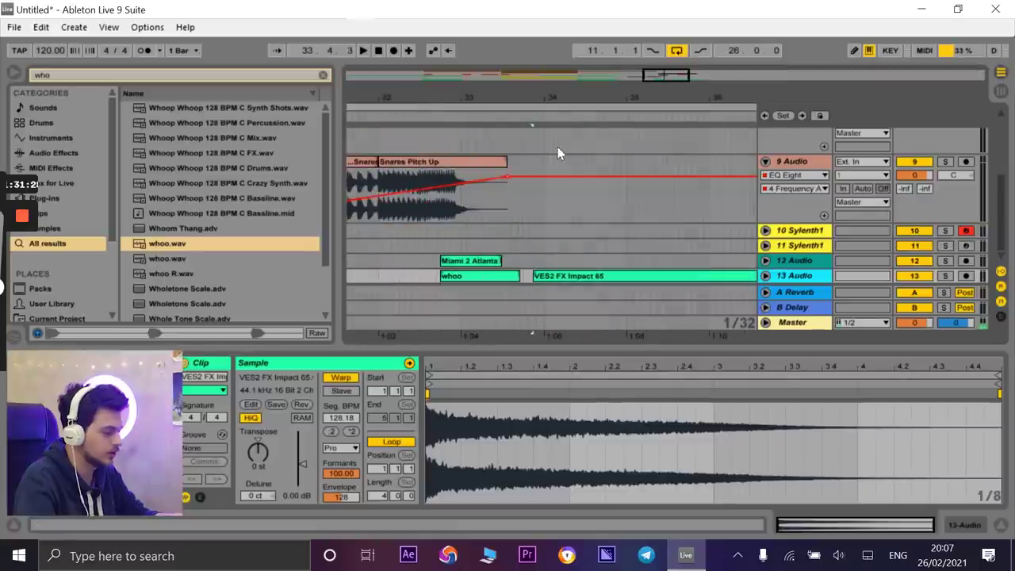
{"action": "mouse_move", "coordinate": [559, 277]}
{"action": "left_mouse_down"}
{"action": "mouse_move", "coordinate": [556, 263]}
{"action": "mouse_move", "coordinate": [578, 265]}
{"action": "mouse_move", "coordinate": [569, 260]}
{"action": "left_mouse_up"}
{"action": "left_click", "coordinate": [435, 123]}
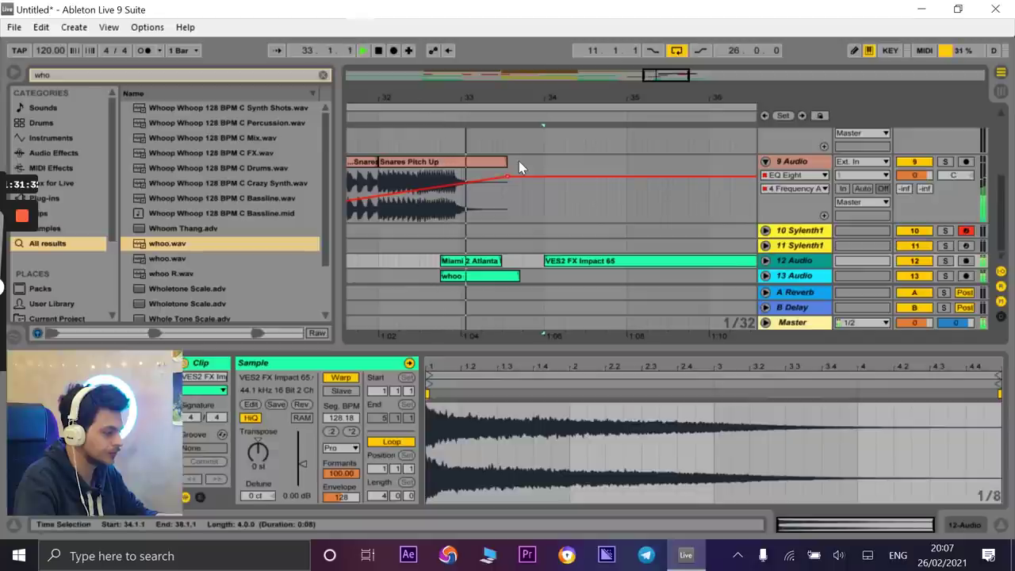
- Move the 5 Spire and 7 Spire clips earlier so that both start at 33.1.1
{"action": "scroll", "coordinate": [508, 198], "scroll_direction": "up", "scroll_amount": 5}
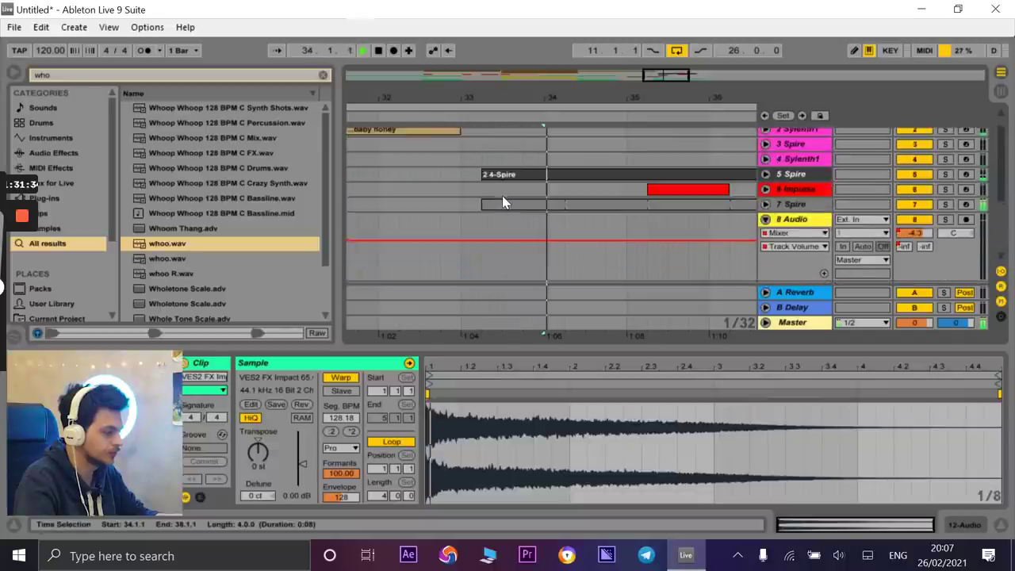
{"action": "scroll", "coordinate": [502, 196], "scroll_direction": "down", "scroll_amount": 3}
{"action": "scroll", "coordinate": [506, 182], "scroll_direction": "up", "scroll_amount": 2}
{"action": "left_click", "coordinate": [516, 172]}
{"action": "key", "text": "space"}
{"action": "left_click", "coordinate": [498, 175]}
{"action": "left_click_drag", "start_coordinate": [505, 148], "coordinate": [487, 144]}
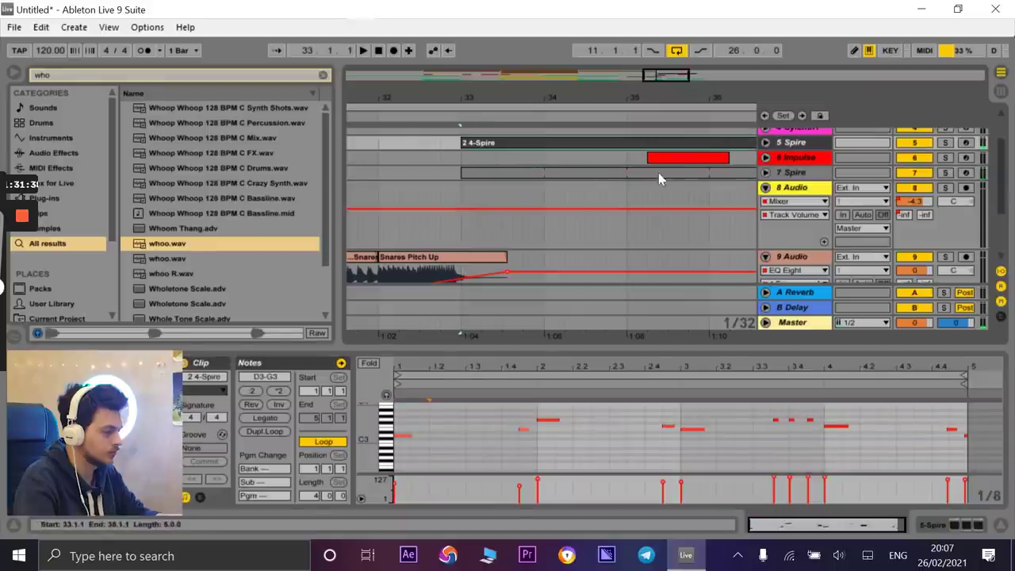
- Move the 6 Impulse clip from bar 35 to 33.1.1 and set the arrangement grid to 1/8
{"action": "left_click", "coordinate": [527, 158]}
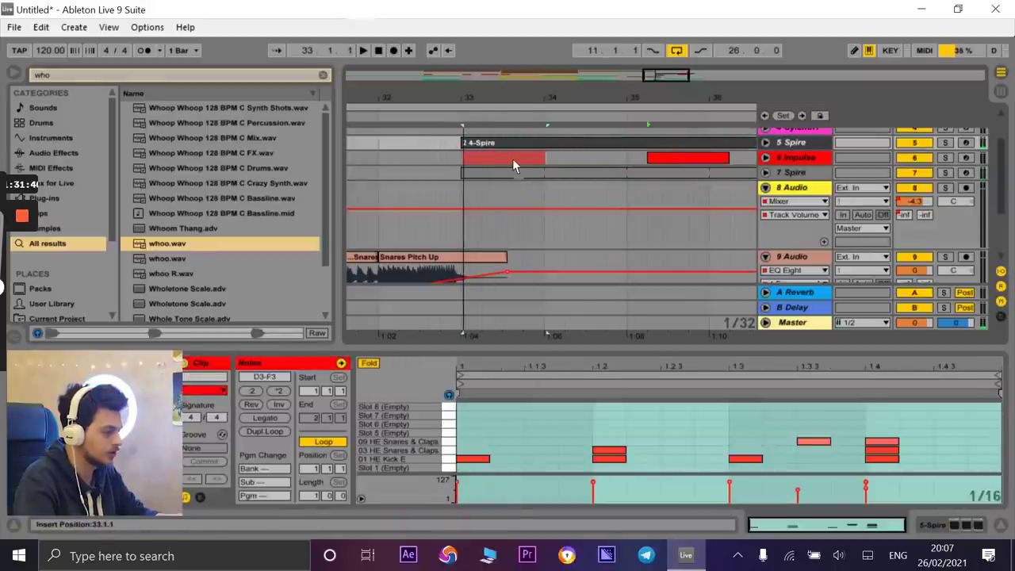
{"action": "right_click", "coordinate": [527, 207]}
{"action": "left_click", "coordinate": [634, 329]}
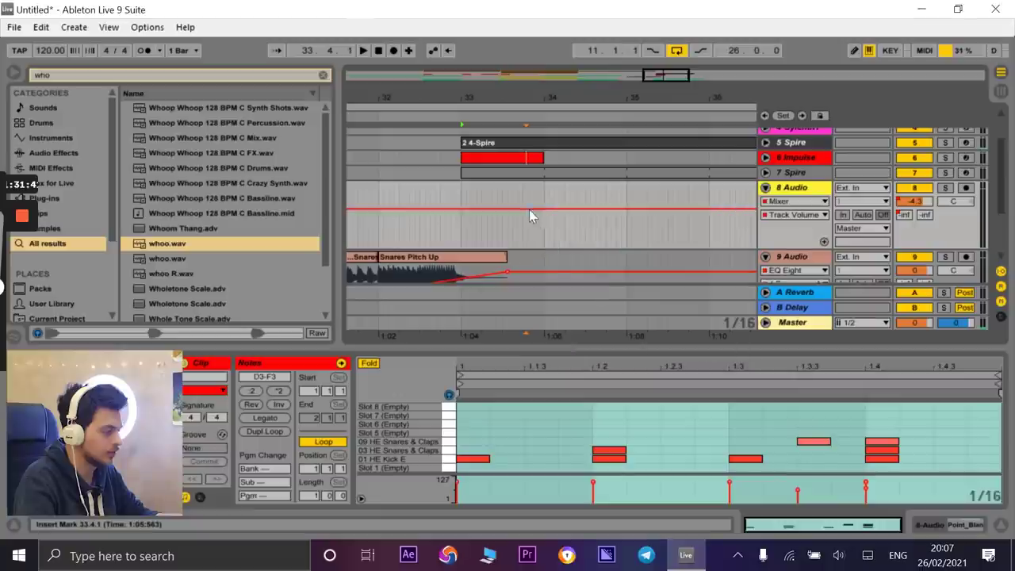
{"action": "right_click", "coordinate": [505, 195]}
{"action": "left_click", "coordinate": [588, 322]}
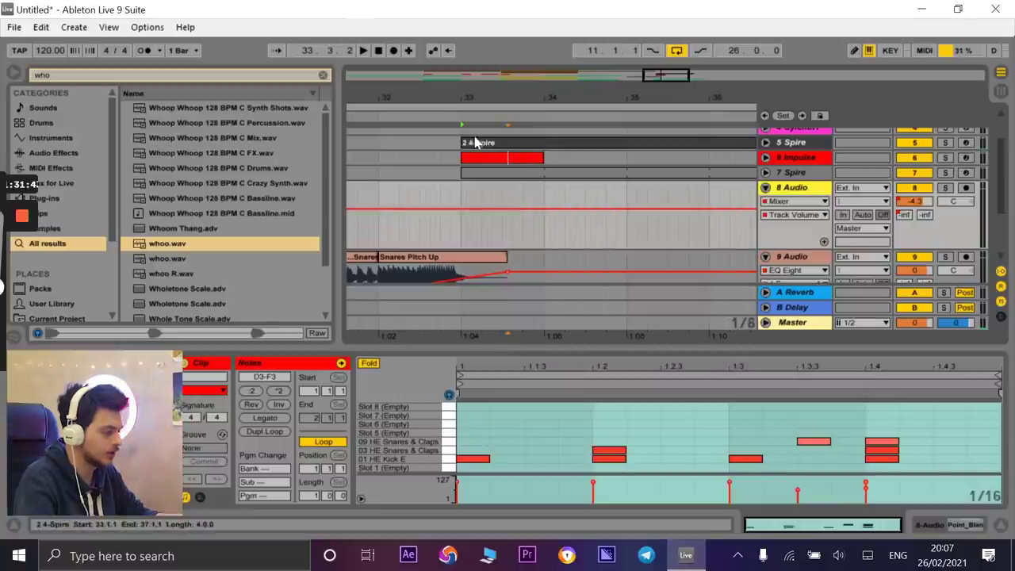
- Extend the 6 Impulse and 5 Spire parts from bar 33 to 39.4.3, and the arrangement loop to 44.1.3
{"action": "left_click_drag", "start_coordinate": [421, 117], "coordinate": [420, 90]}
{"action": "left_click_drag", "start_coordinate": [559, 157], "coordinate": [634, 172]}
{"action": "left_click_drag", "start_coordinate": [581, 143], "coordinate": [630, 160]}
{"action": "left_click_drag", "start_coordinate": [580, 107], "coordinate": [702, 108]}
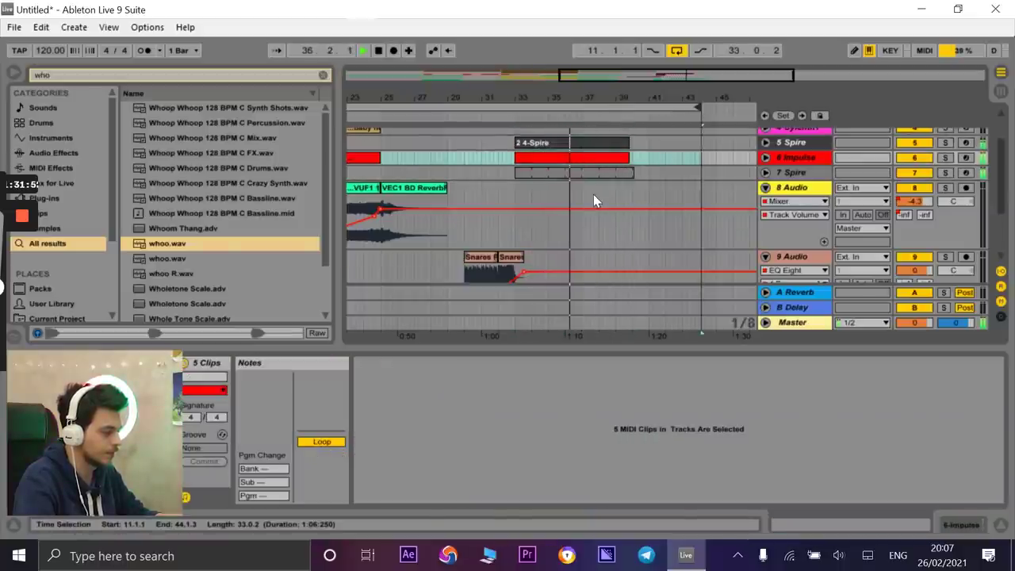
- Play the arrangement from about bar 17 and examine the clips leading into bar 33
{"action": "scroll", "coordinate": [593, 198], "scroll_direction": "down", "scroll_amount": 3}
{"action": "left_click_drag", "start_coordinate": [571, 101], "coordinate": [569, 73]}
{"action": "scroll", "coordinate": [545, 171], "scroll_direction": "up", "scroll_amount": 2}
{"action": "left_click", "coordinate": [443, 116]}
{"action": "scroll", "coordinate": [558, 154], "scroll_direction": "up", "scroll_amount": 5}
{"action": "scroll", "coordinate": [508, 168], "scroll_direction": "up", "scroll_amount": 3}
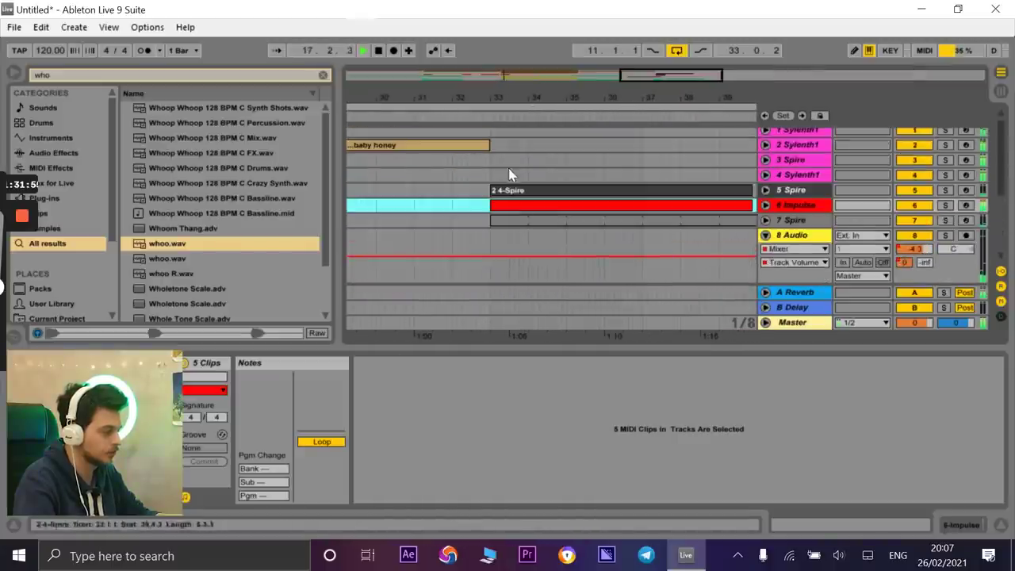
{"action": "left_click", "coordinate": [482, 173]}
{"action": "left_click_drag", "start_coordinate": [485, 98], "coordinate": [472, 73]}
{"action": "scroll", "coordinate": [531, 225], "scroll_direction": "down", "scroll_amount": 5}
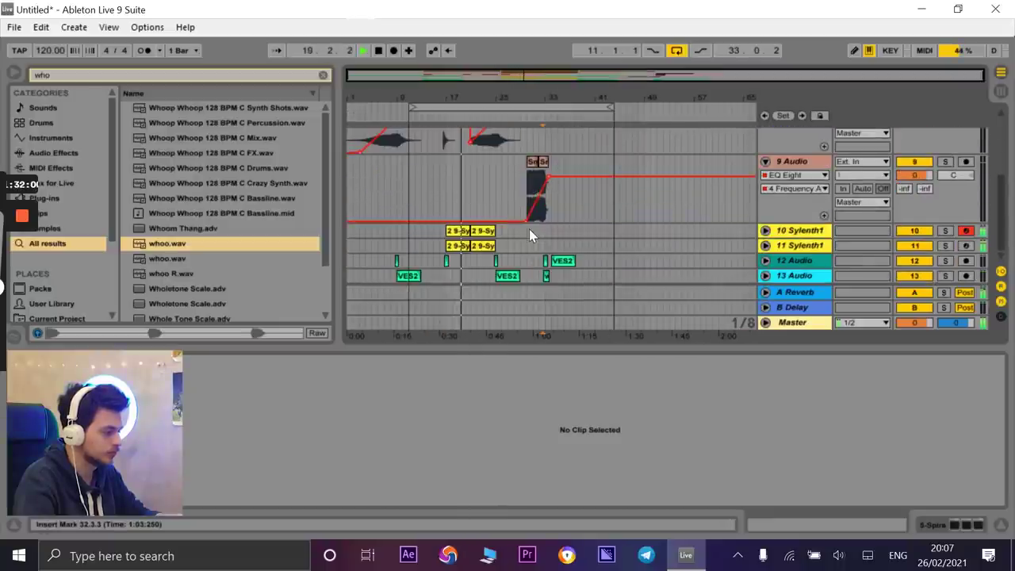
{"action": "left_click_drag", "start_coordinate": [537, 98], "coordinate": [574, 100]}
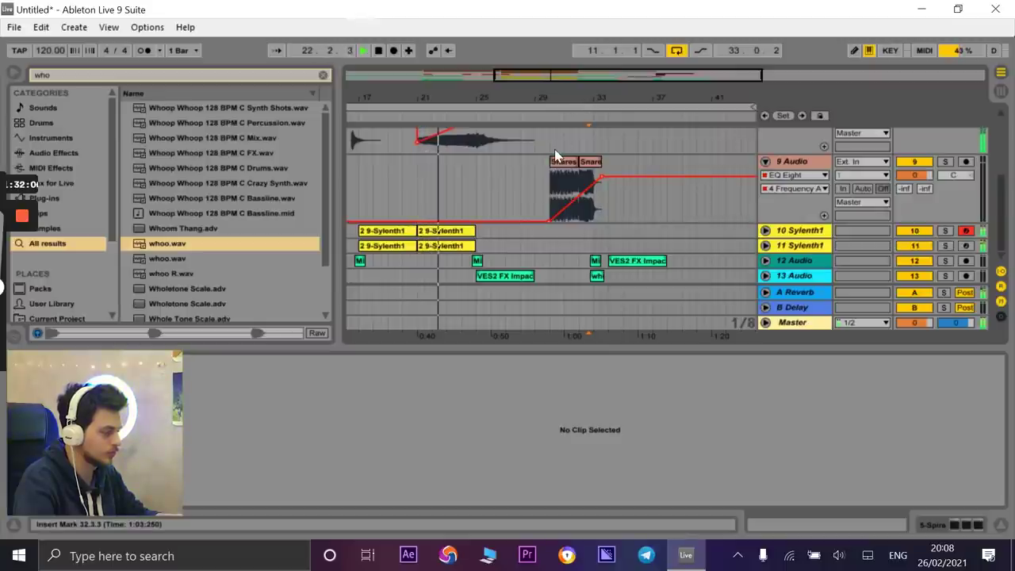
- Fold the 8 Audio and 9 Audio tracks to hide their automation lanes
{"action": "scroll", "coordinate": [555, 158], "scroll_direction": "up", "scroll_amount": 3}
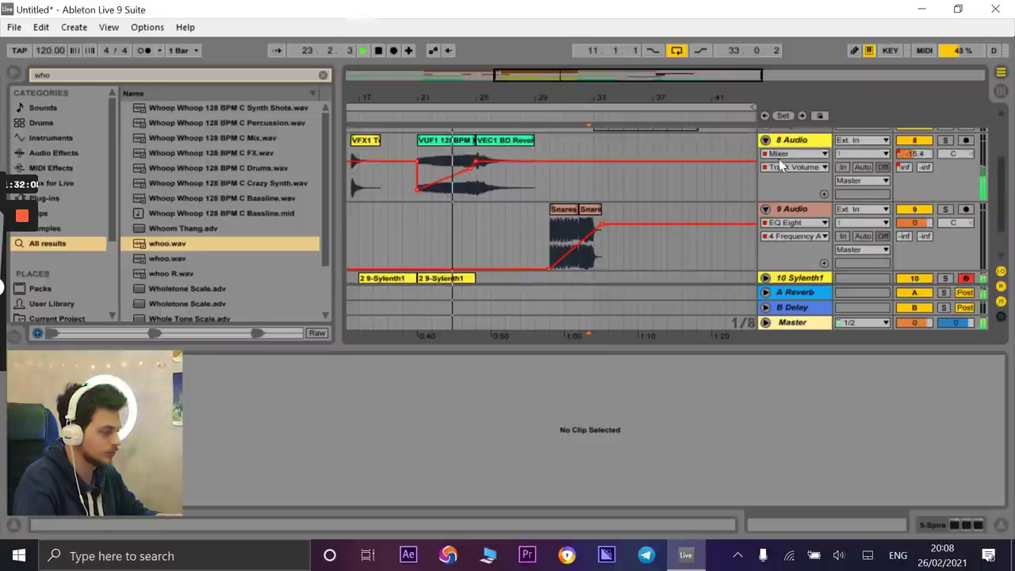
{"action": "left_click", "coordinate": [766, 141]}
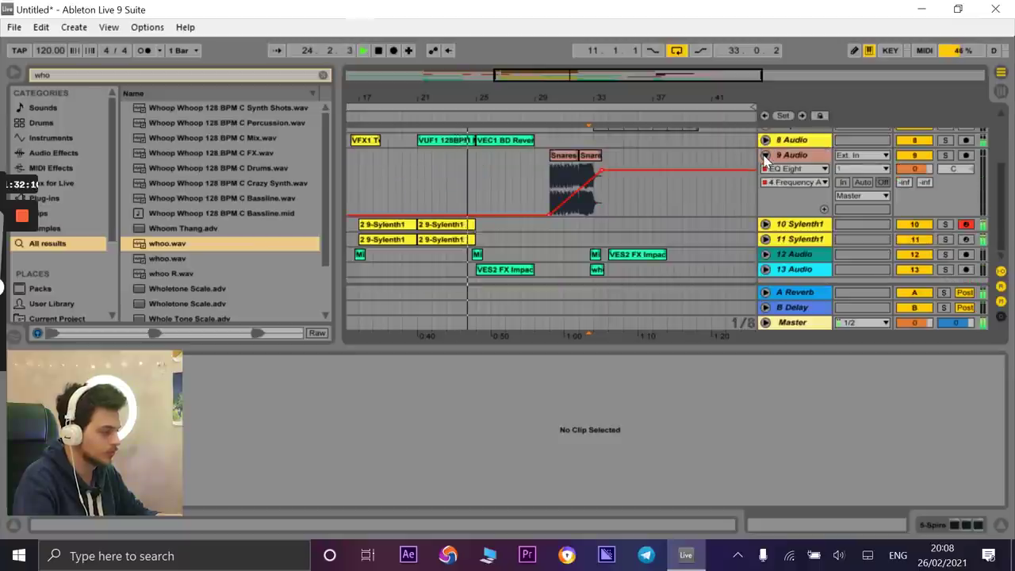
{"action": "left_click", "coordinate": [765, 156]}
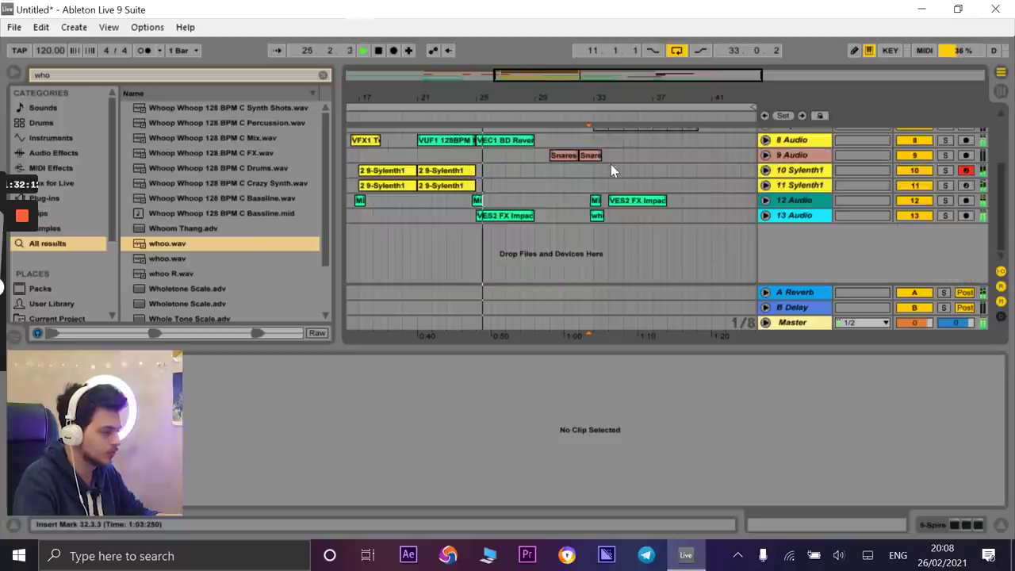
{"action": "scroll", "coordinate": [546, 178], "scroll_direction": "up", "scroll_amount": 5}
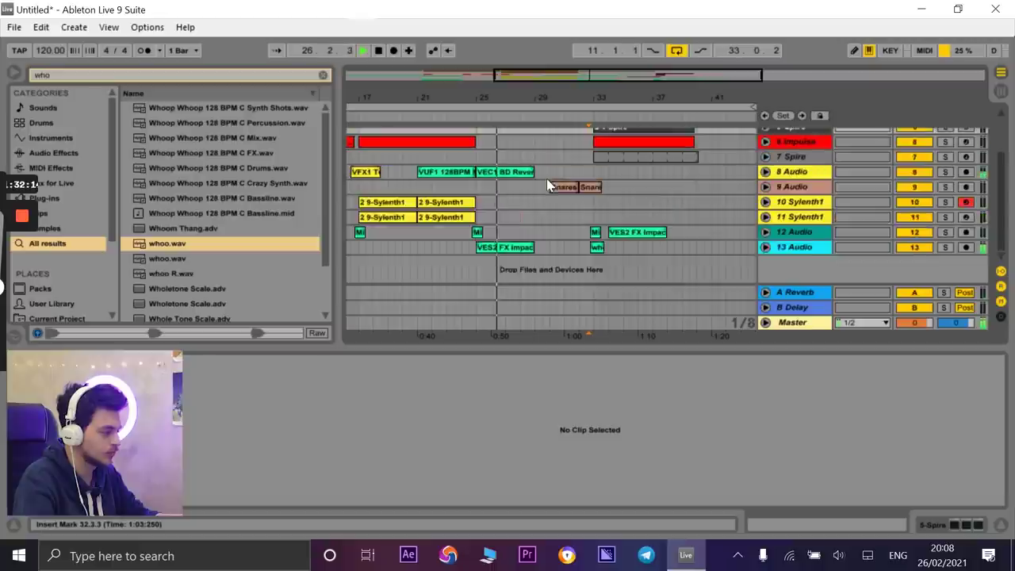
{"action": "left_click", "coordinate": [621, 210]}
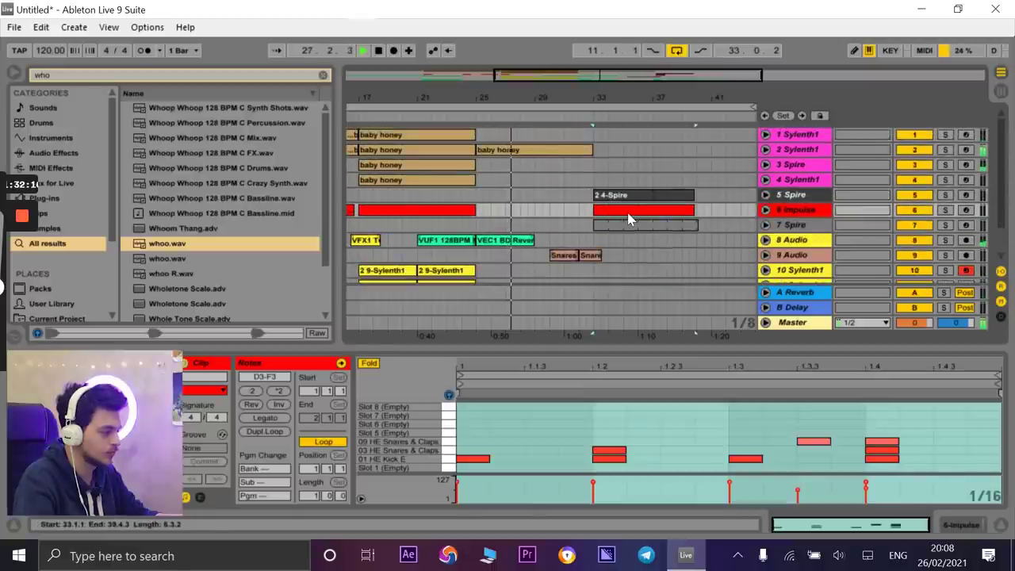
{"action": "left_click_drag", "start_coordinate": [628, 226], "coordinate": [521, 223]}
{"action": "key", "text": "Delete"}
- Copy the 2 4-Spire clip on 5 Spire to 25.1.1 and extend the copy to 33.1.1
{"action": "left_click_drag", "start_coordinate": [636, 194], "coordinate": [527, 198]}
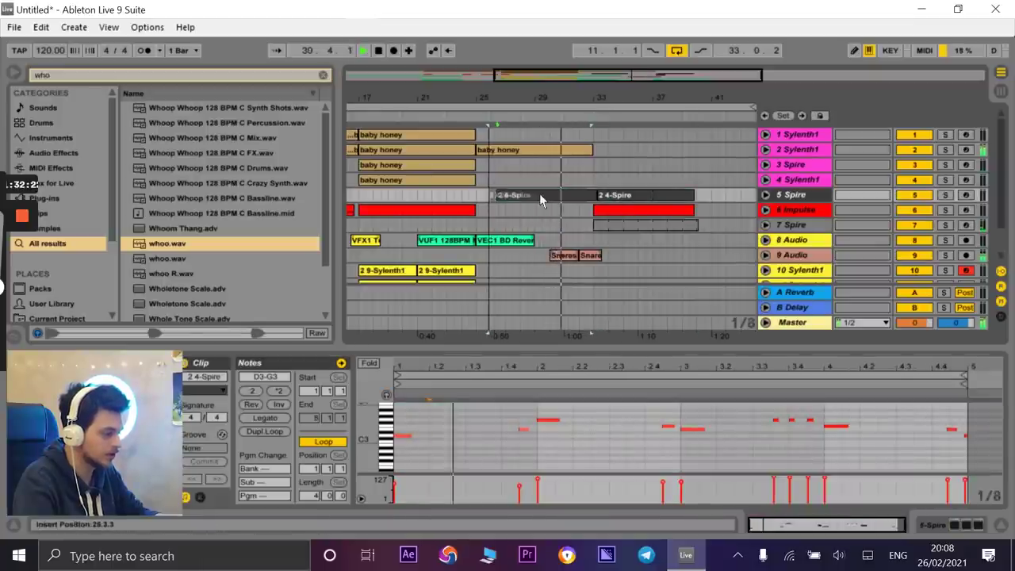
{"action": "left_click", "coordinate": [610, 204]}
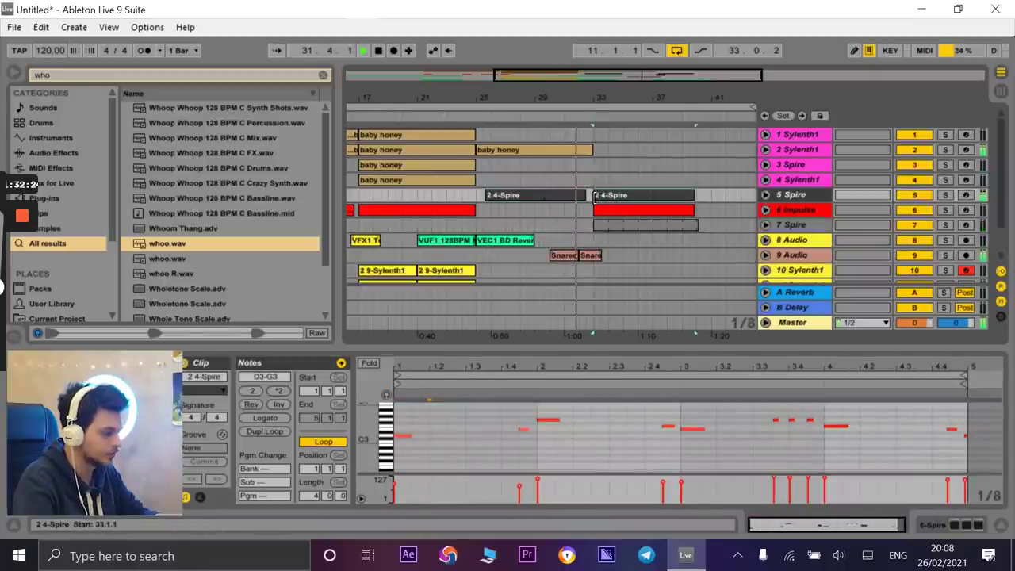
{"action": "left_click", "coordinate": [476, 106]}
{"action": "left_click", "coordinate": [465, 114]}
{"action": "left_click_drag", "start_coordinate": [479, 98], "coordinate": [481, 162]}
{"action": "left_click", "coordinate": [539, 182]}
{"action": "left_click_drag", "start_coordinate": [546, 198], "coordinate": [471, 197]}
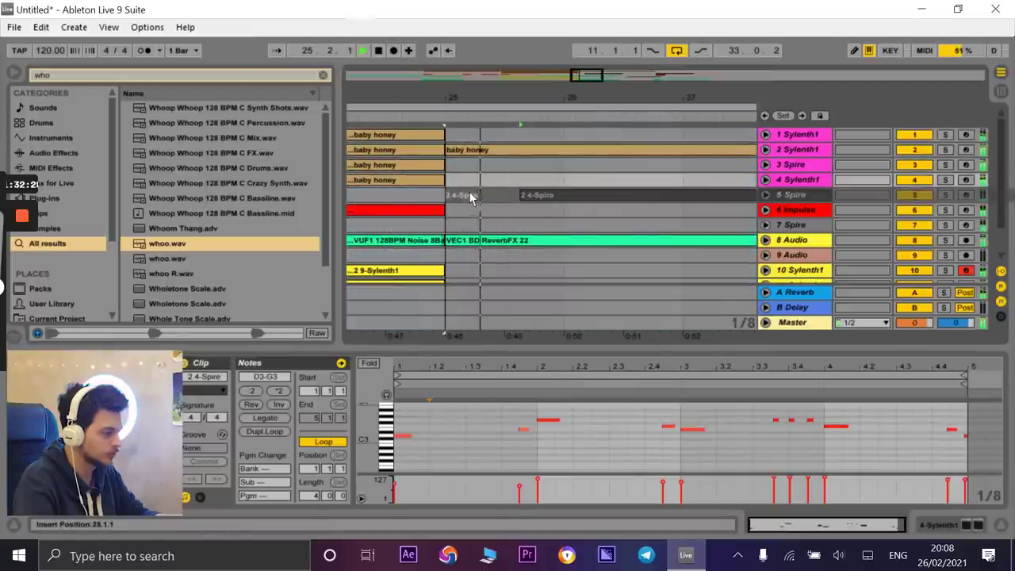
{"action": "left_click_drag", "start_coordinate": [544, 98], "coordinate": [460, 56]}
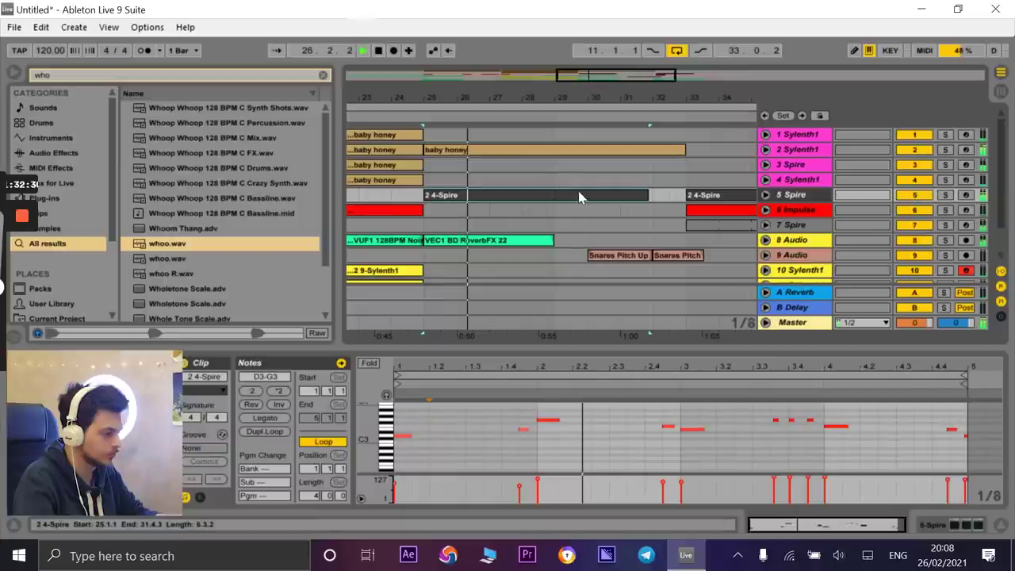
{"action": "left_click_drag", "start_coordinate": [649, 196], "coordinate": [686, 196]}
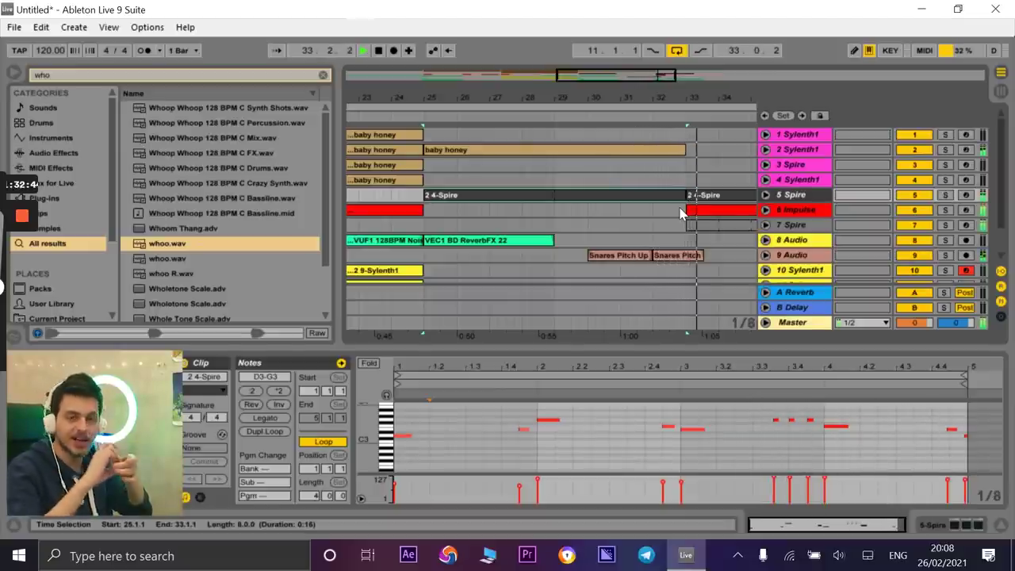
- Duplicate the 25.1.1 baby honey clip on 2 Sylenth1 to 33.1.1
{"action": "left_click", "coordinate": [574, 154]}
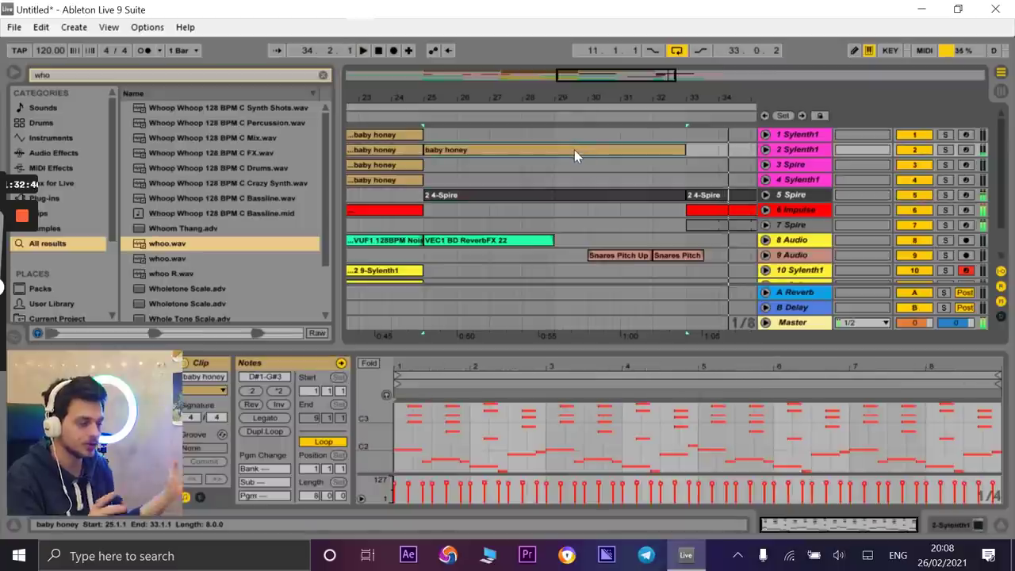
{"action": "key", "text": "ctrl+d"}
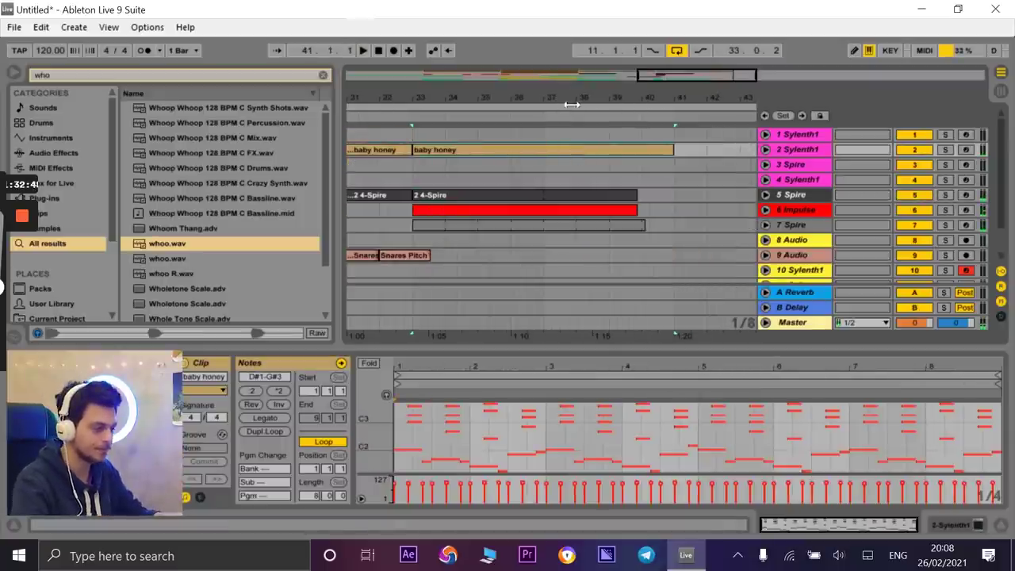
{"action": "left_click_drag", "start_coordinate": [551, 97], "coordinate": [492, 137]}
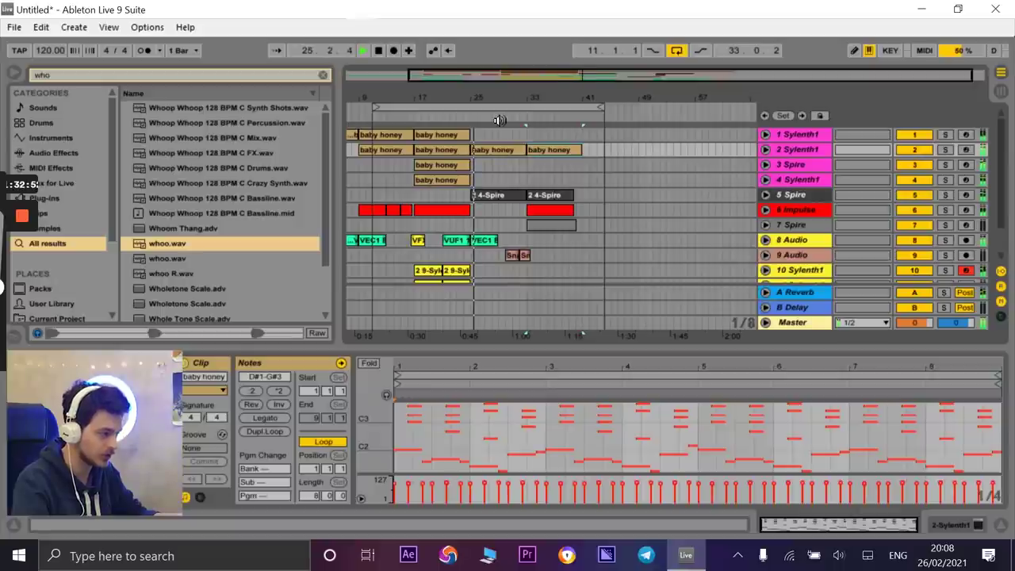
{"action": "left_click", "coordinate": [453, 165]}
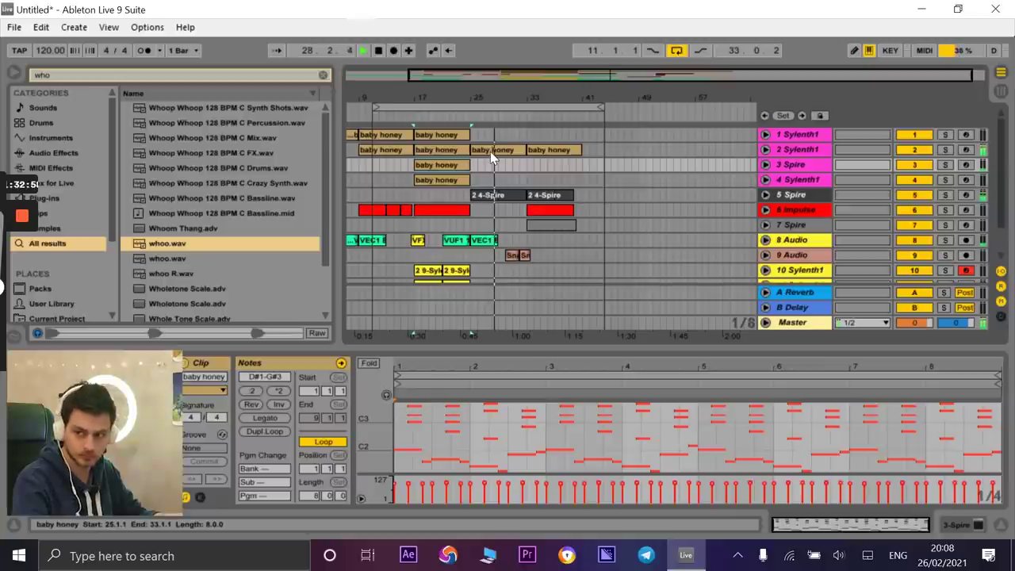
{"action": "left_click", "coordinate": [490, 151]}
{"action": "mouse_move", "coordinate": [456, 181]}
{"action": "left_mouse_down"}
{"action": "mouse_move", "coordinate": [447, 184]}
{"action": "mouse_move", "coordinate": [556, 187]}
{"action": "mouse_move", "coordinate": [458, 181]}
{"action": "left_mouse_up"}
{"action": "key", "text": "ctrl+z"}
- Copy the 2 9-Sylenth1 clips on 10 Sylenth1 and 11 Sylenth1 to 33.1.1
{"action": "scroll", "coordinate": [484, 214], "scroll_direction": "down", "scroll_amount": 1}
{"action": "left_click", "coordinate": [456, 238]}
{"action": "left_click", "coordinate": [455, 263], "text": "shift"}
{"action": "left_click", "coordinate": [455, 241]}
{"action": "left_click", "coordinate": [459, 252], "text": "shift"}
{"action": "left_click_drag", "start_coordinate": [459, 252], "coordinate": [543, 242]}
{"action": "left_click_drag", "start_coordinate": [551, 98], "coordinate": [551, 154]}
{"action": "left_click_drag", "start_coordinate": [440, 96], "coordinate": [460, 151]}
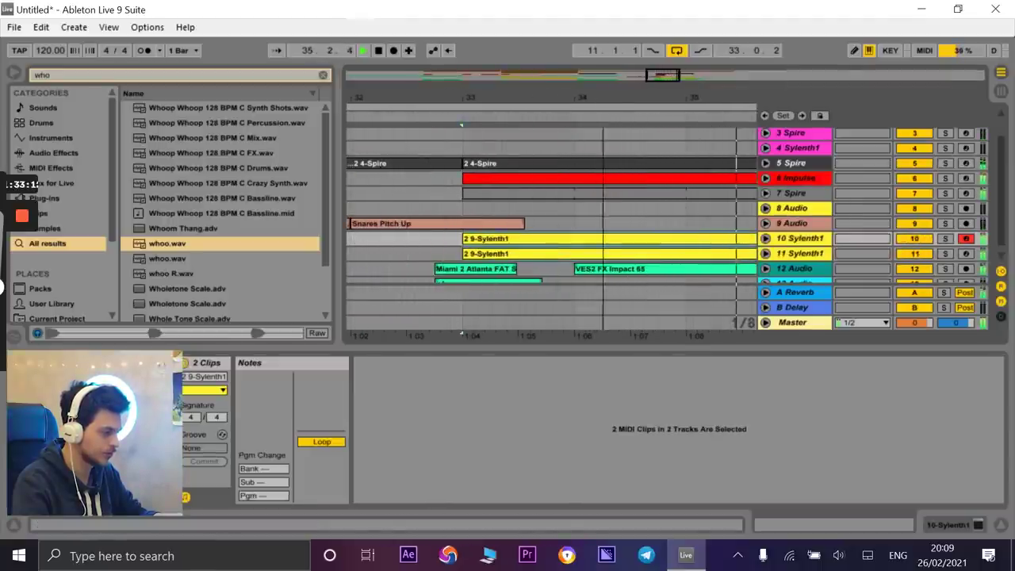
- Delete the 2 9-Sylenth1 clips at 33.1.1 on 11 Sylenth1 and 10 Sylenth1
{"action": "key", "text": "minus"}
{"action": "left_click", "coordinate": [568, 253]}
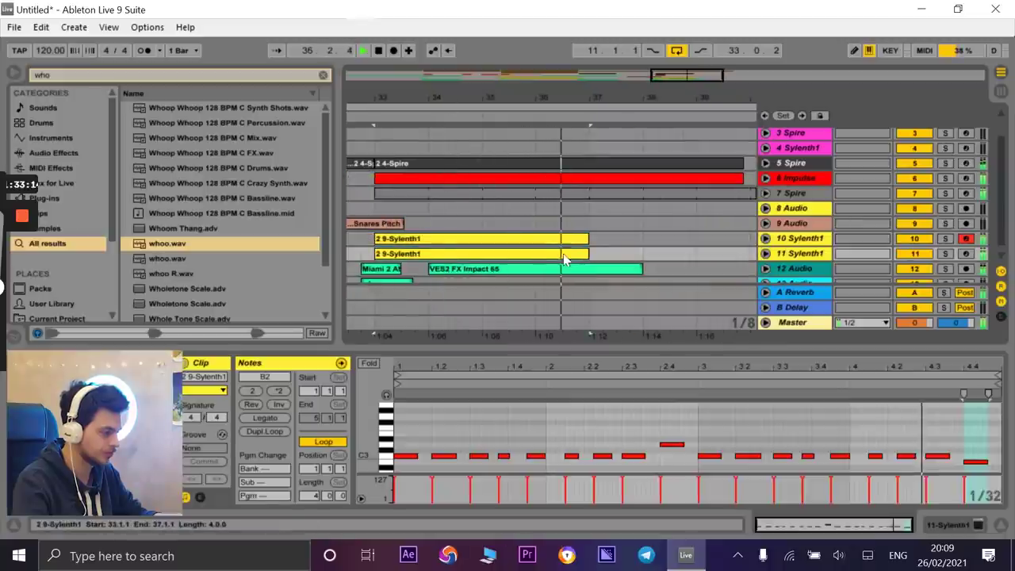
{"action": "key", "text": "Delete"}
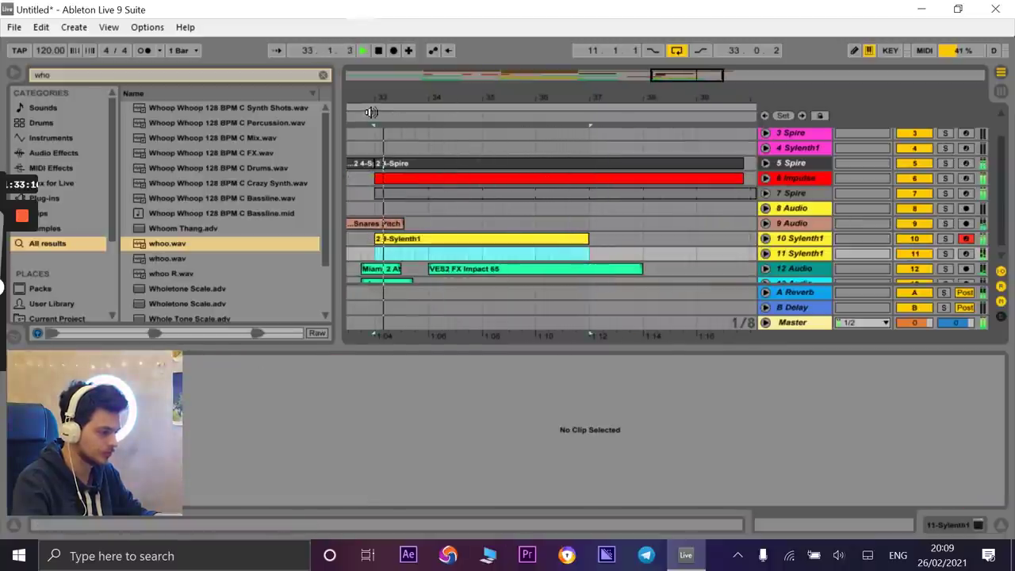
{"action": "key", "text": "minus"}
{"action": "key", "text": "minus"}
{"action": "key", "text": "minus"}
{"action": "left_click", "coordinate": [504, 236]}
{"action": "key", "text": "Delete"}
{"action": "left_click", "coordinate": [436, 105]}
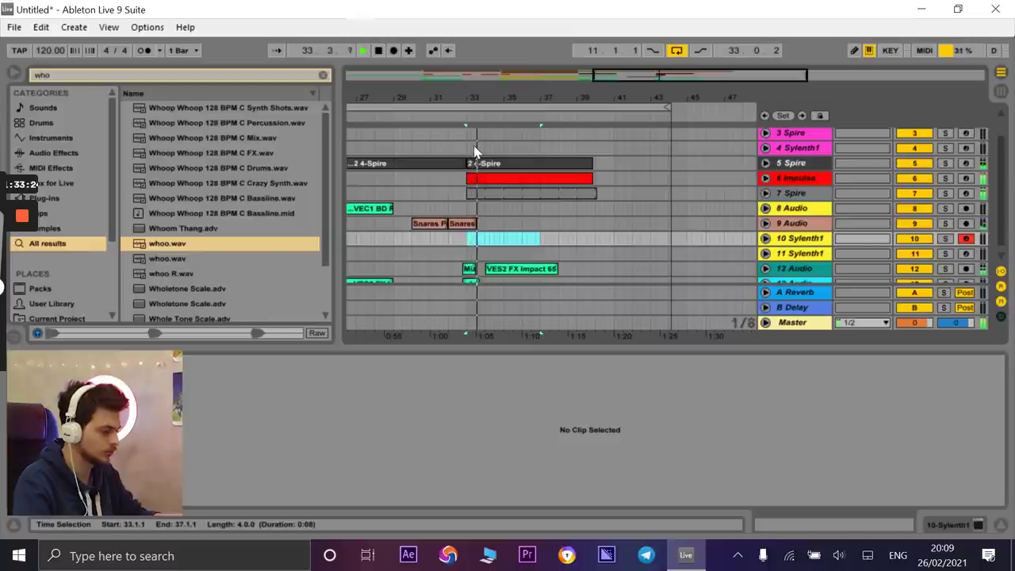
- Delete the baby honey clip at 33.1.1 on 2 Sylenth1 and play the transition from about bar 29
{"action": "scroll", "coordinate": [479, 196], "scroll_direction": "up", "scroll_amount": 2}
{"action": "left_click", "coordinate": [486, 149]}
{"action": "key", "text": "Delete"}
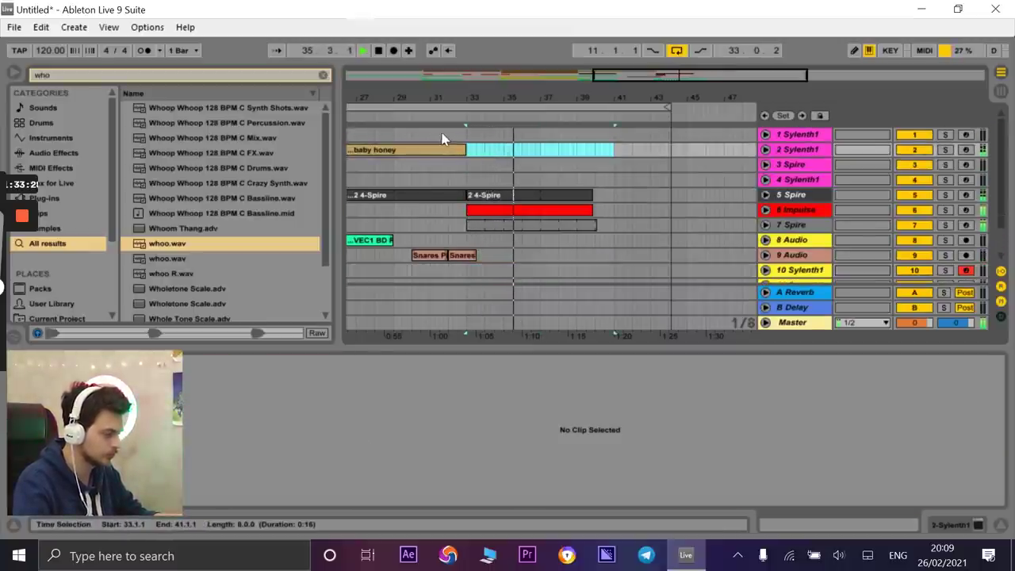
{"action": "left_click", "coordinate": [397, 118]}
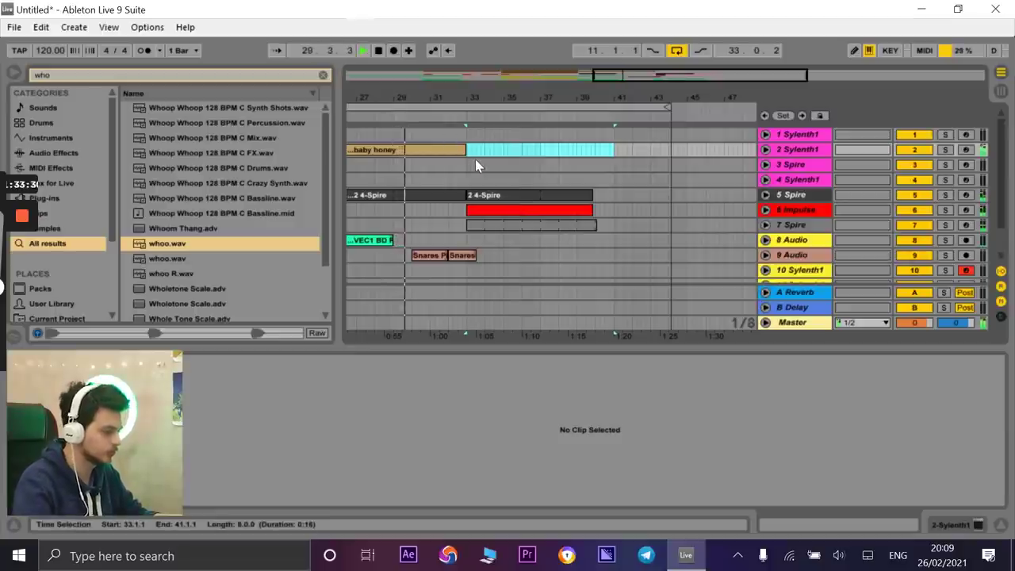
{"action": "scroll", "coordinate": [476, 162], "scroll_direction": "down", "scroll_amount": 1}
{"action": "scroll", "coordinate": [476, 165], "scroll_direction": "up", "scroll_amount": 1}
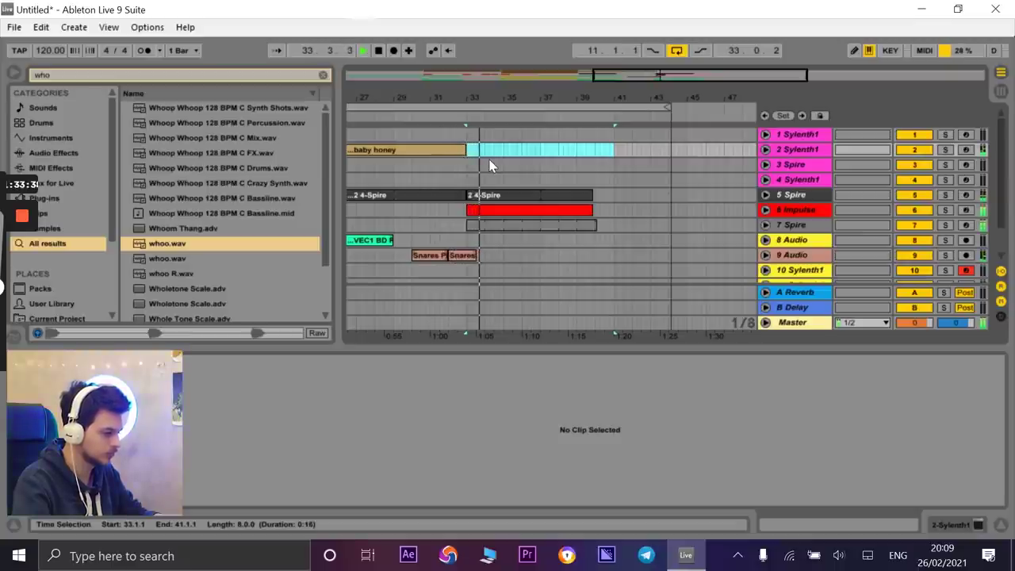
- Duplicate the bar 33 clips on 5 Spire, 6 Impulse and 7 Spire directly after themselves
{"action": "left_click_drag", "start_coordinate": [485, 100], "coordinate": [543, 57]}
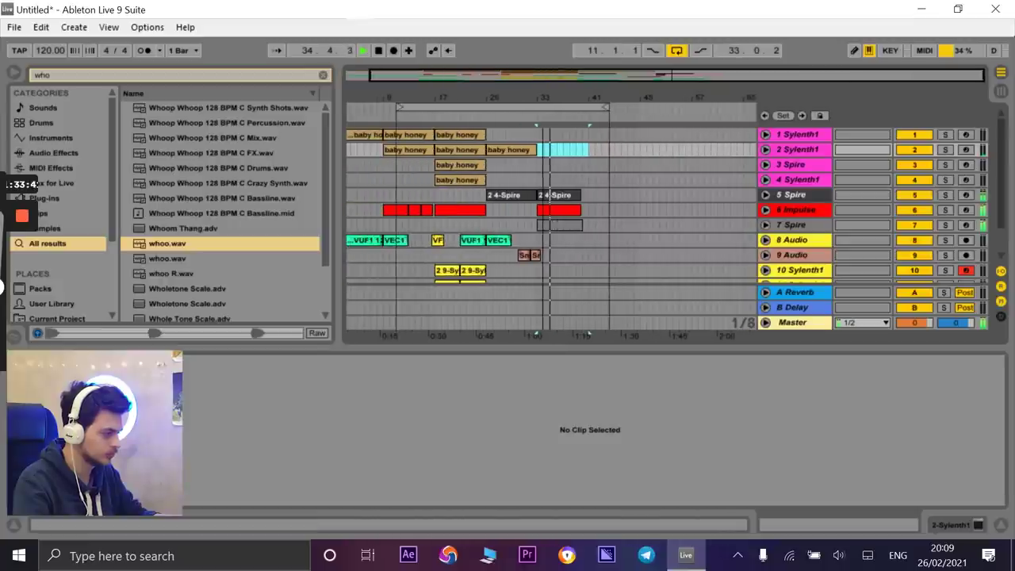
{"action": "left_click", "coordinate": [559, 195]}
{"action": "left_click", "coordinate": [560, 224], "text": "shift"}
{"action": "key", "text": "ctrl+d"}
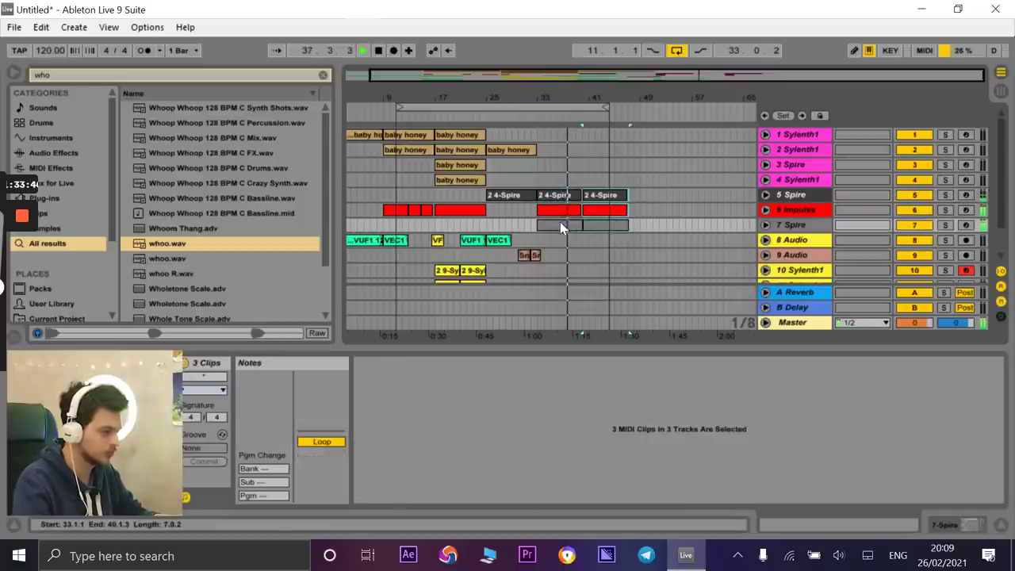
- Align the ends of the bar 33 clips on 5 Spire, 6 Impulse and 7 Spire to 40.1.1 and move their duplicates to start there
{"action": "left_click_drag", "start_coordinate": [580, 97], "coordinate": [580, 187]}
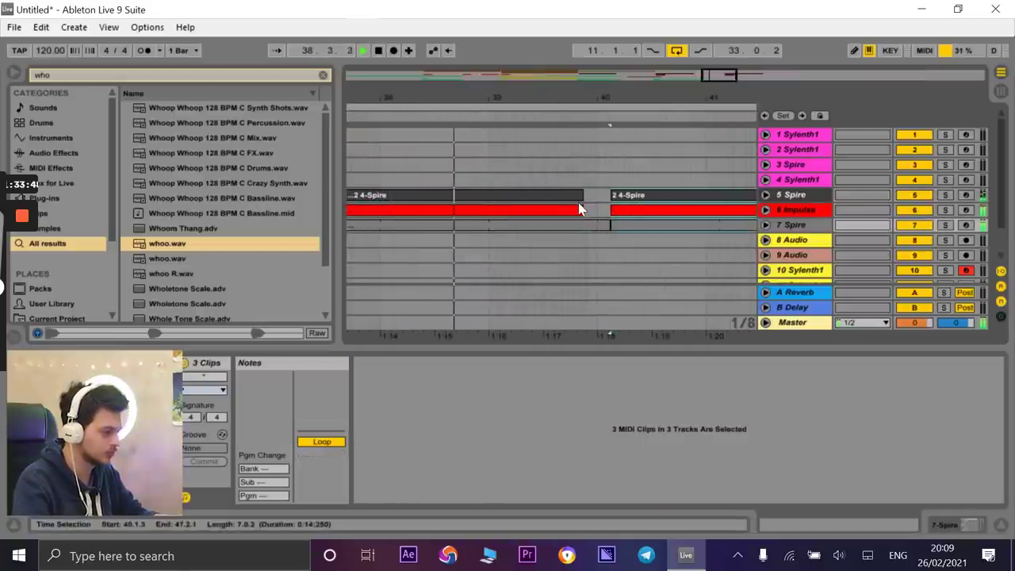
{"action": "left_click", "coordinate": [580, 210]}
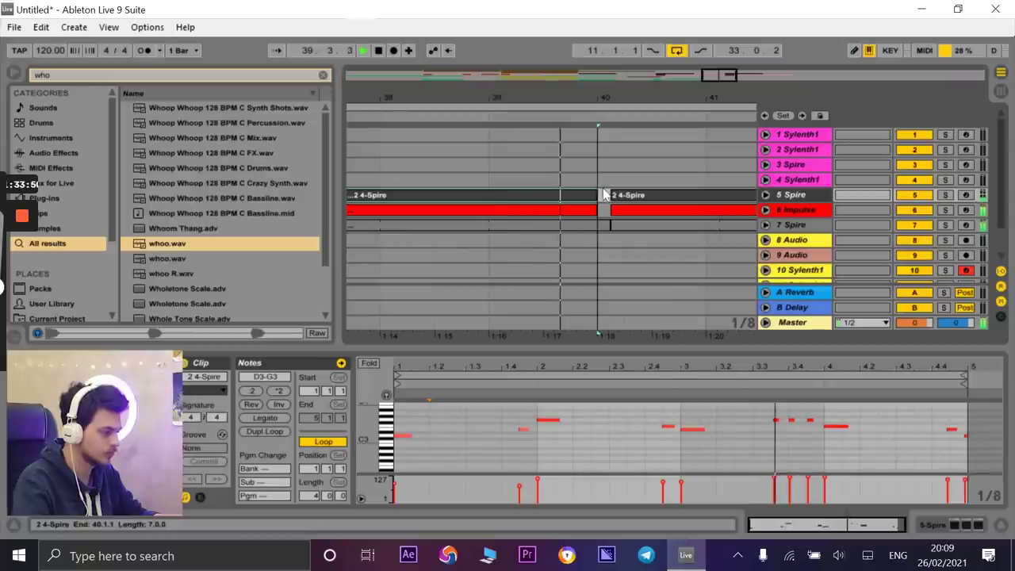
{"action": "left_click", "coordinate": [593, 211]}
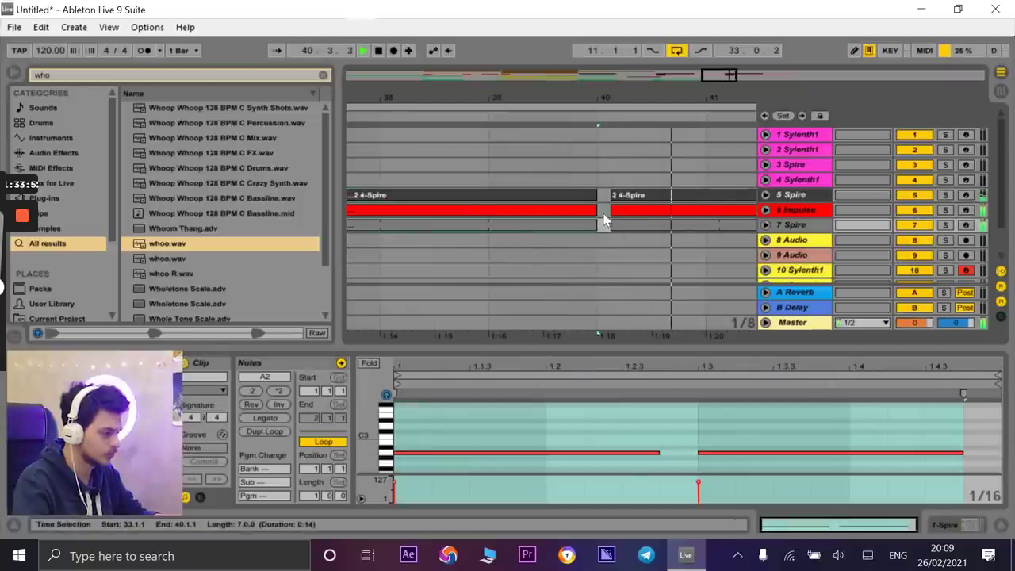
{"action": "left_click", "coordinate": [625, 195]}
{"action": "left_click", "coordinate": [631, 228], "text": "shift"}
{"action": "left_click_drag", "start_coordinate": [631, 215], "coordinate": [620, 214]}
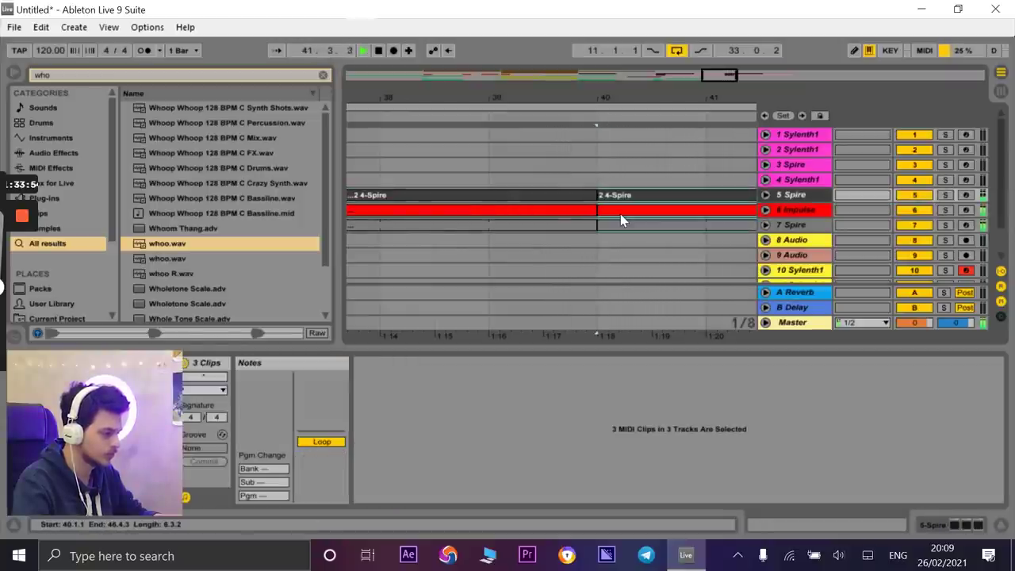
- Set the arrangement loop length to 51.1.0 and align the ends of the duplicated Spire and Impulse clips to 47.1.1
{"action": "left_click_drag", "start_coordinate": [611, 98], "coordinate": [610, 48]}
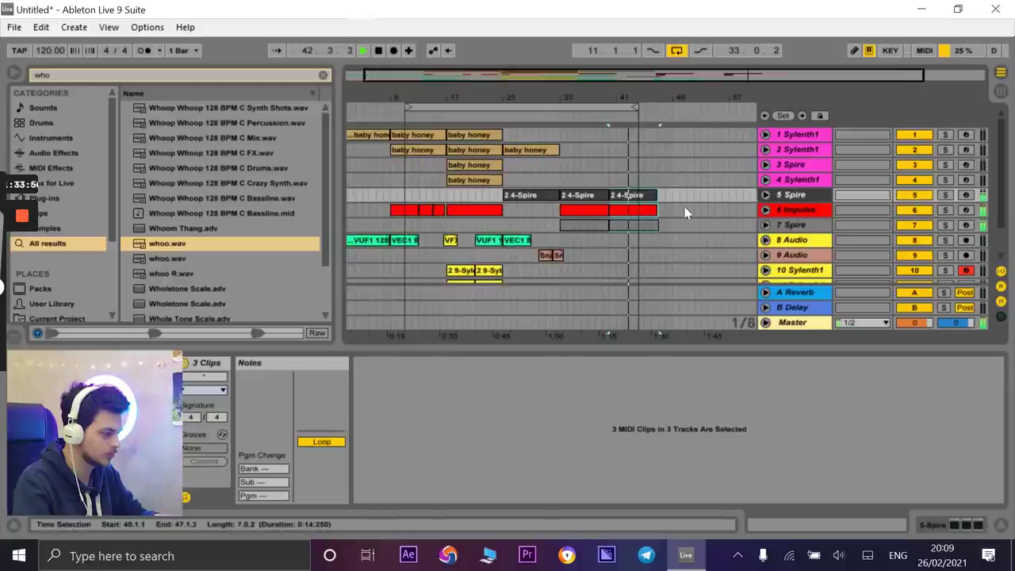
{"action": "left_click_drag", "start_coordinate": [635, 107], "coordinate": [536, 223]}
{"action": "left_click", "coordinate": [395, 211]}
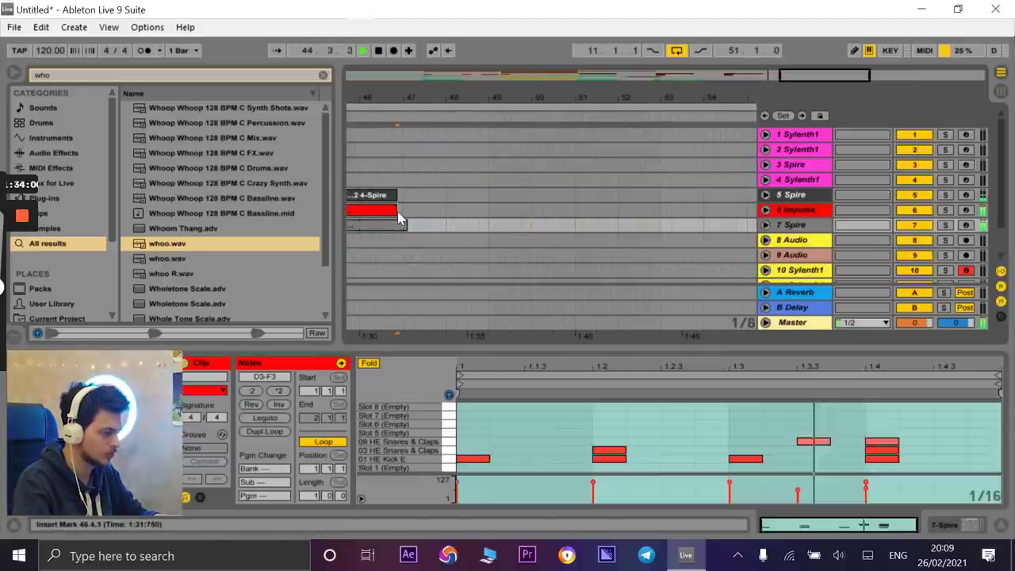
{"action": "left_click", "coordinate": [399, 197]}
{"action": "left_click_drag", "start_coordinate": [408, 224], "coordinate": [404, 196]}
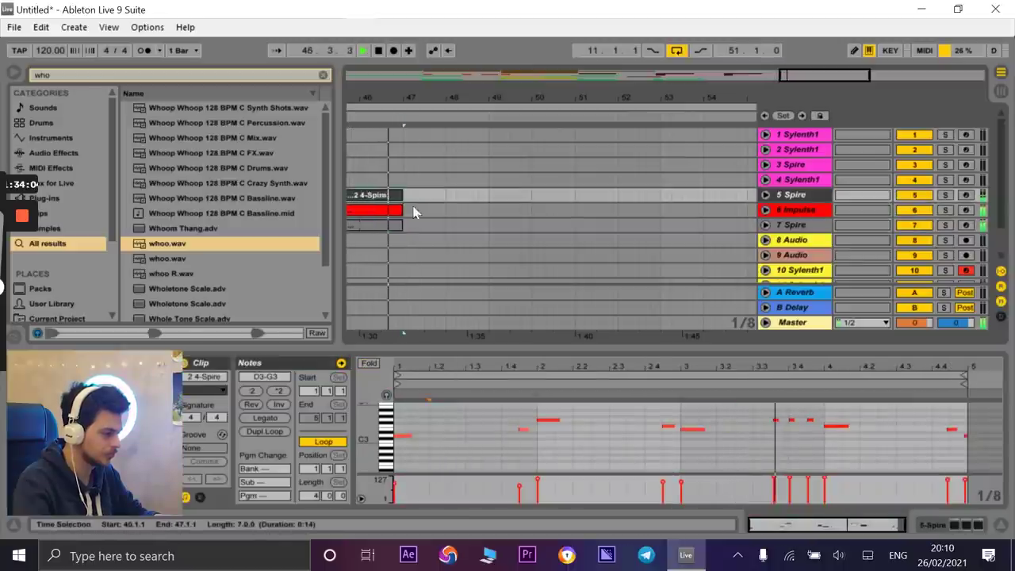
- Start the arrangement loop at 1.1.1 and copy the bar 25 baby honey clip from 2 Sylenth1 to 3 Spire at 47.1.1
{"action": "left_click_drag", "start_coordinate": [436, 100], "coordinate": [436, 78]}
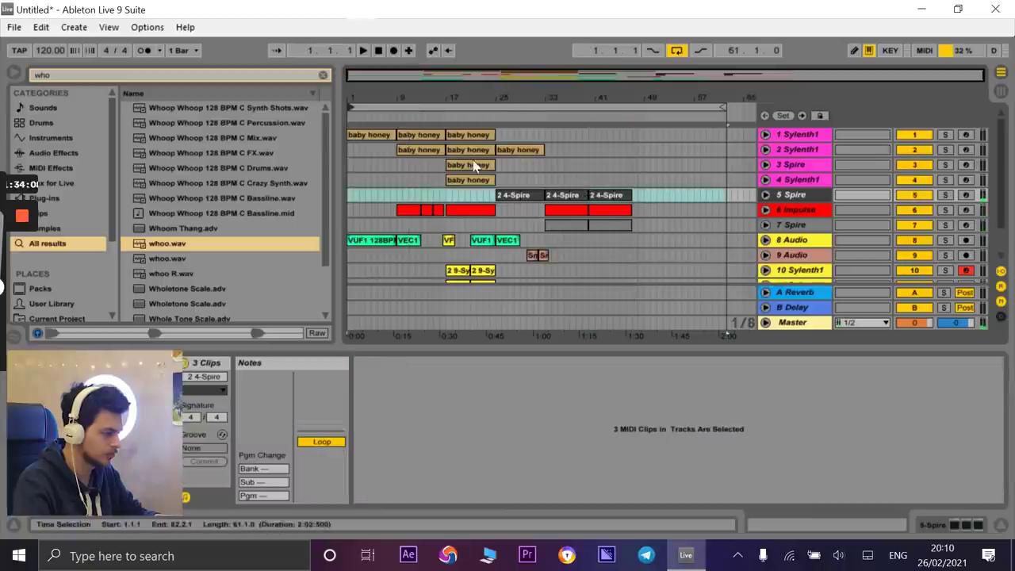
{"action": "left_click", "coordinate": [517, 149]}
{"action": "left_click_drag", "start_coordinate": [672, 161], "coordinate": [663, 161]}
{"action": "left_click_drag", "start_coordinate": [658, 99], "coordinate": [659, 163]}
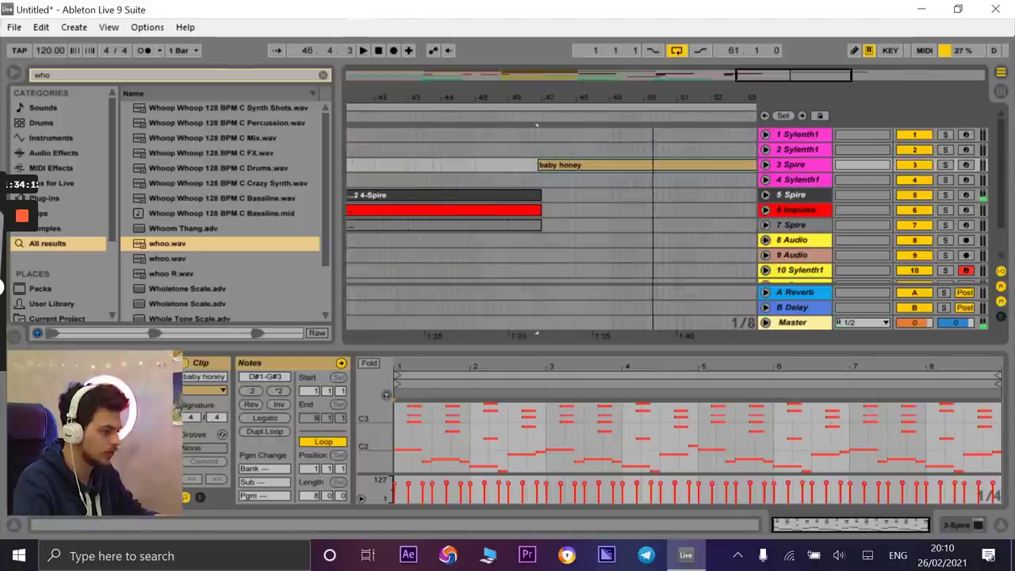
{"action": "left_click_drag", "start_coordinate": [587, 166], "coordinate": [591, 166]}
{"action": "left_click_drag", "start_coordinate": [553, 99], "coordinate": [557, 142]}
{"action": "left_click_drag", "start_coordinate": [473, 103], "coordinate": [498, 56]}
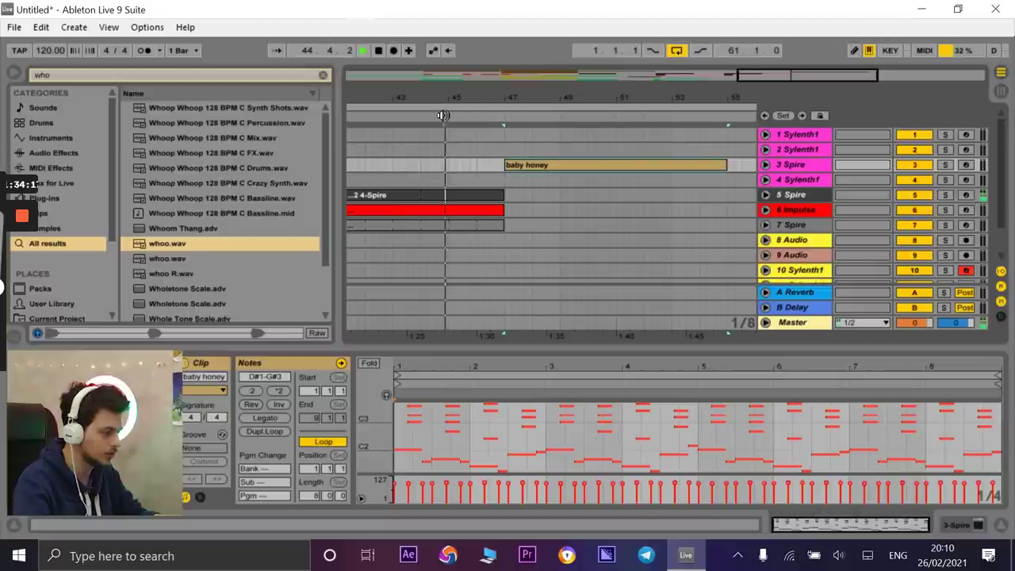
- Unfold the 3 Spire track to show its Track Volume automation
{"action": "left_click", "coordinate": [510, 194]}
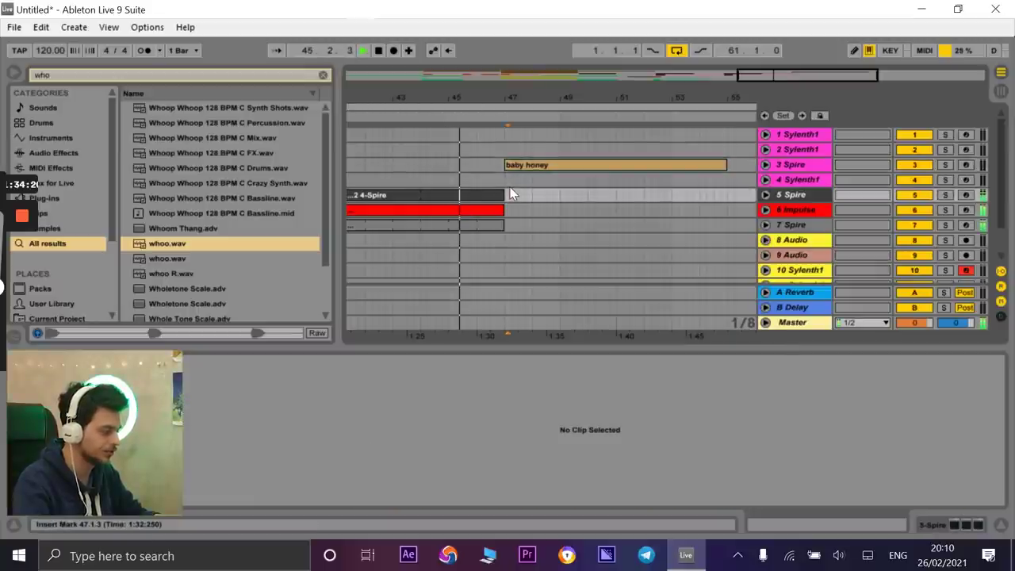
{"action": "left_click", "coordinate": [725, 166]}
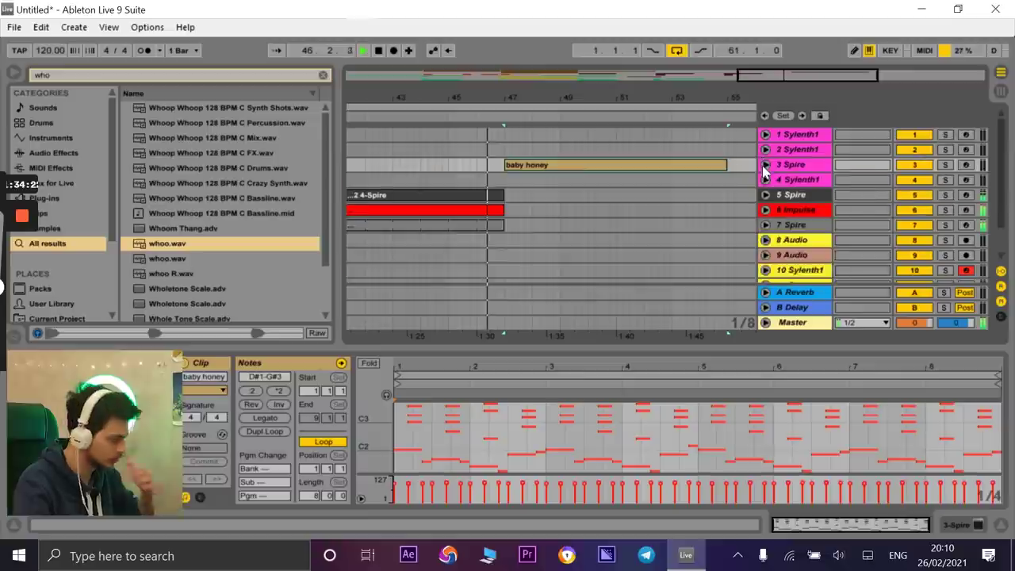
{"action": "left_click", "coordinate": [765, 164]}
- Try to draw a rising Track Volume ramp to 6.0 dB across the baby honey clip on 3 Spire
{"action": "left_click_drag", "start_coordinate": [509, 181], "coordinate": [687, 172]}
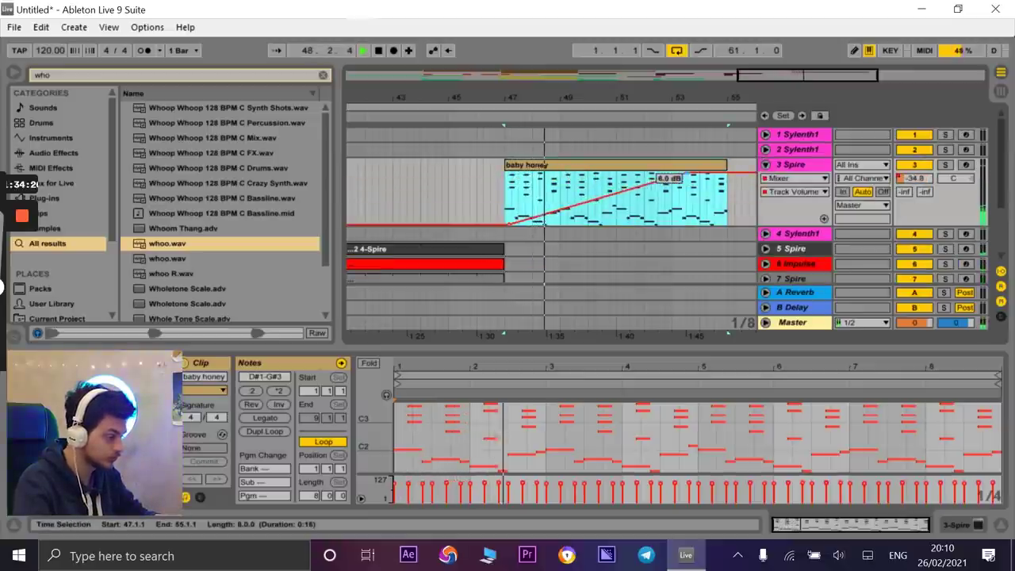
{"action": "key", "text": "ctrl+z"}
{"action": "key", "text": "ctrl+z"}
- Draw 3 Spire Track Volume automation that dips at bar 47 and rises to the baby honey clip's end, raising the low point slightly
{"action": "left_click", "coordinate": [492, 181]}
{"action": "left_click_drag", "start_coordinate": [498, 180], "coordinate": [718, 173]}
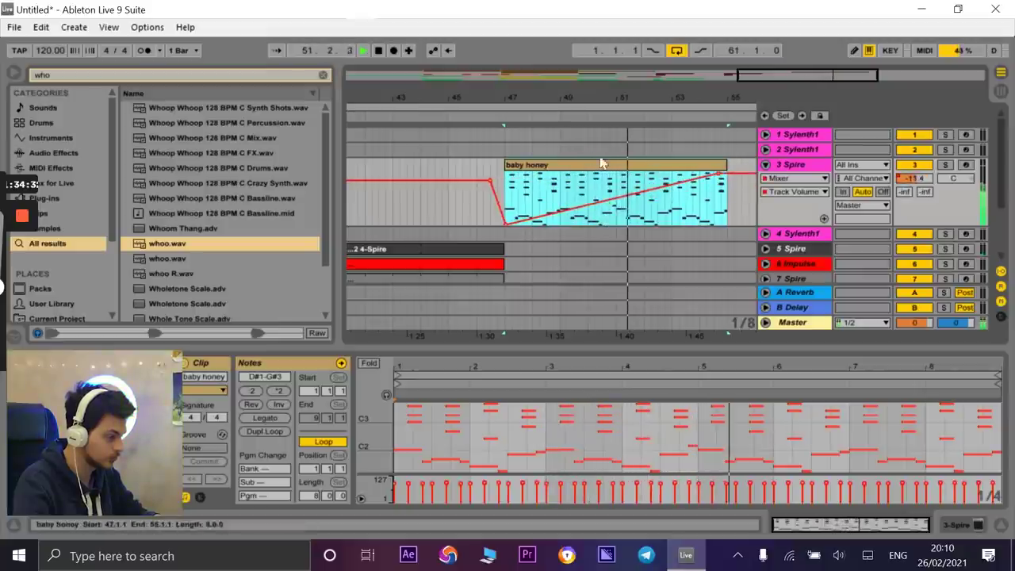
{"action": "left_click", "coordinate": [492, 119]}
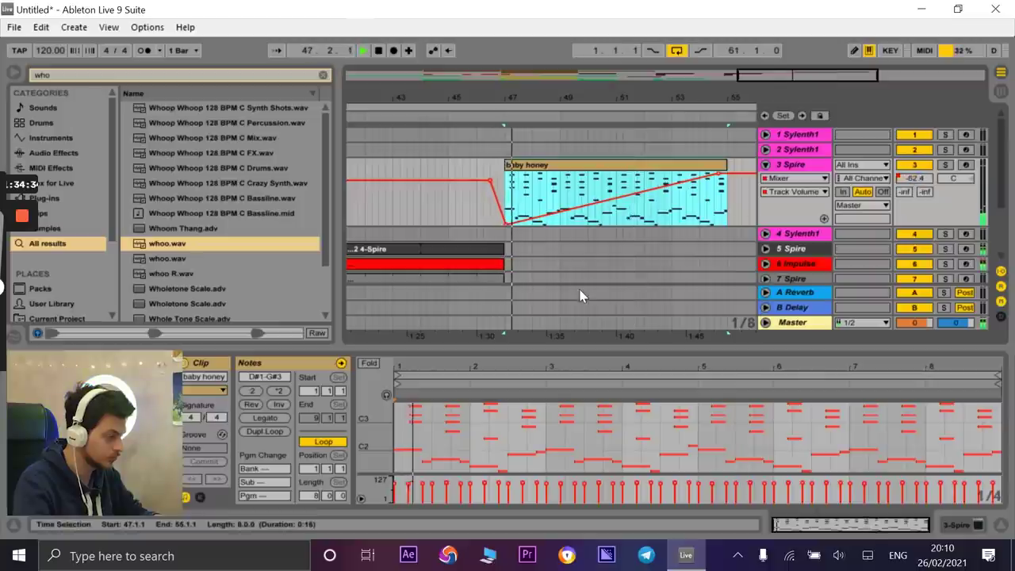
{"action": "left_click", "coordinate": [507, 226]}
{"action": "left_click", "coordinate": [479, 119]}
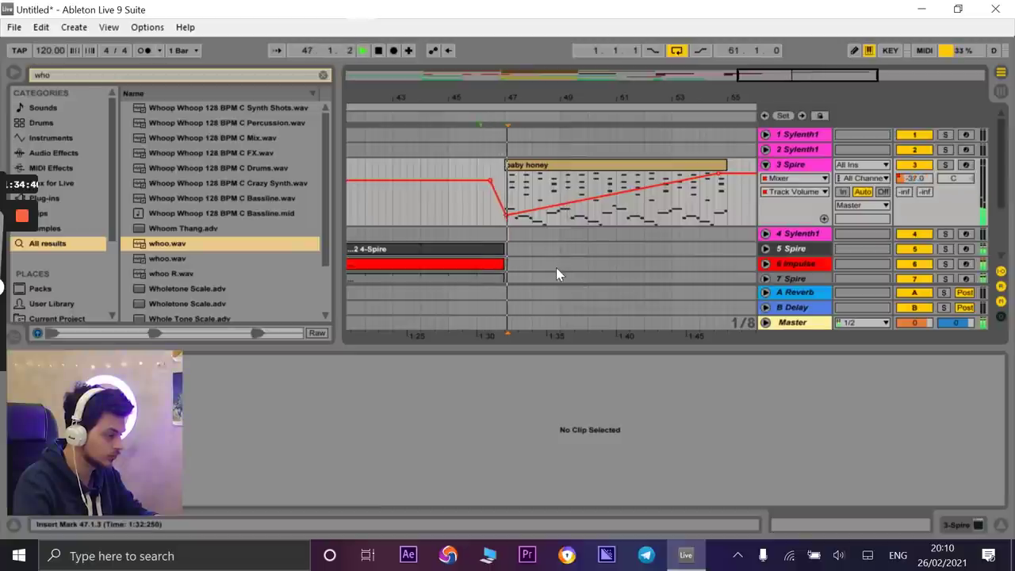
- Copy the bar 33 snare, whoo and VES2 FX Impact 65 clips to the bar 47 transition, with the impact starting at 47.4.3
{"action": "scroll", "coordinate": [490, 188], "scroll_direction": "down", "scroll_amount": 3}
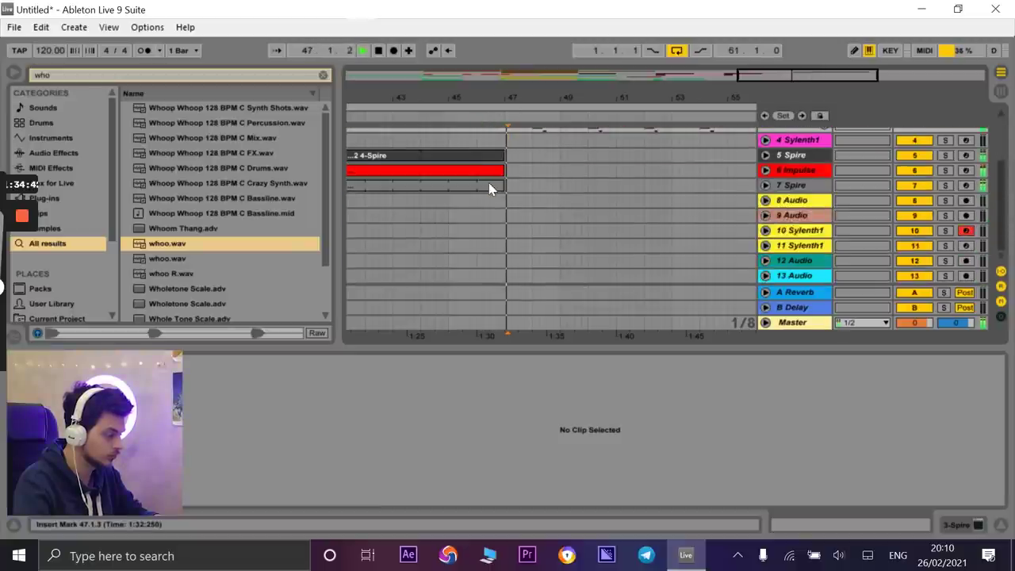
{"action": "left_click_drag", "start_coordinate": [486, 99], "coordinate": [487, 65]}
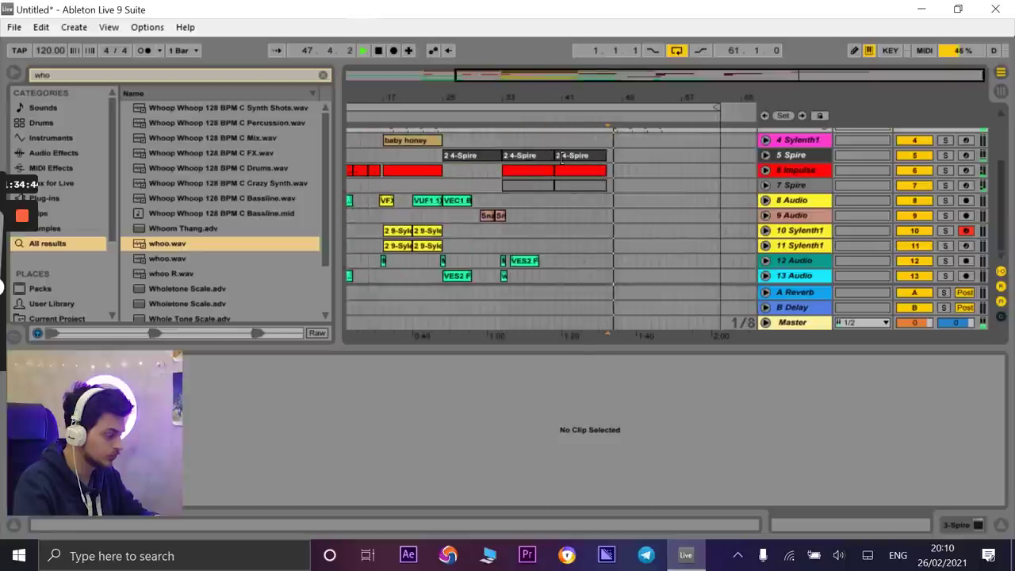
{"action": "left_click", "coordinate": [524, 260]}
{"action": "left_click", "coordinate": [504, 260], "text": "shift"}
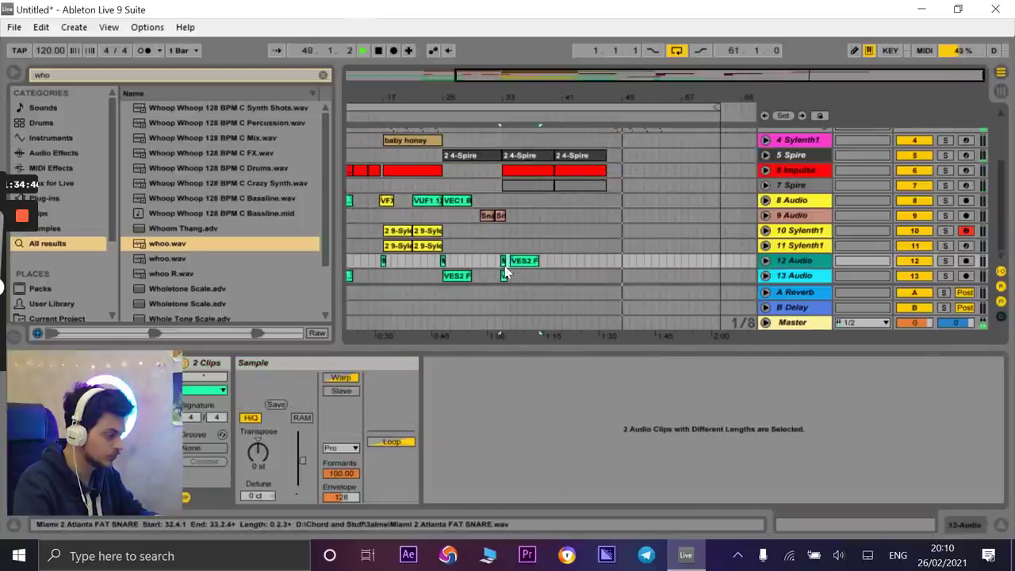
{"action": "left_click", "coordinate": [504, 275], "text": "shift"}
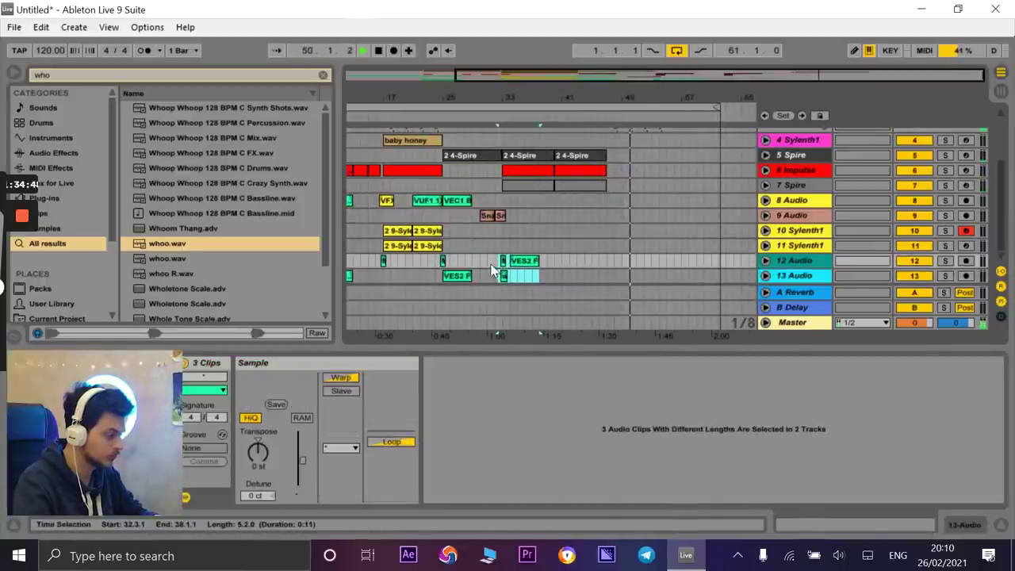
{"action": "key", "text": "ctrl+d"}
{"action": "key", "text": "ctrl+d"}
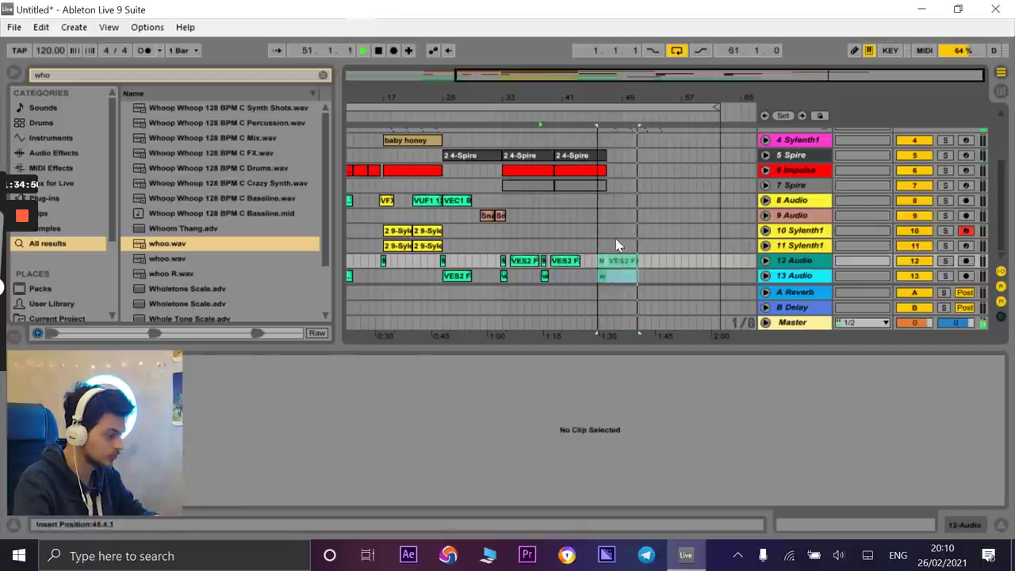
{"action": "left_click_drag", "start_coordinate": [617, 103], "coordinate": [599, 116]}
{"action": "left_click", "coordinate": [576, 117]}
{"action": "left_click_drag", "start_coordinate": [633, 261], "coordinate": [651, 264]}
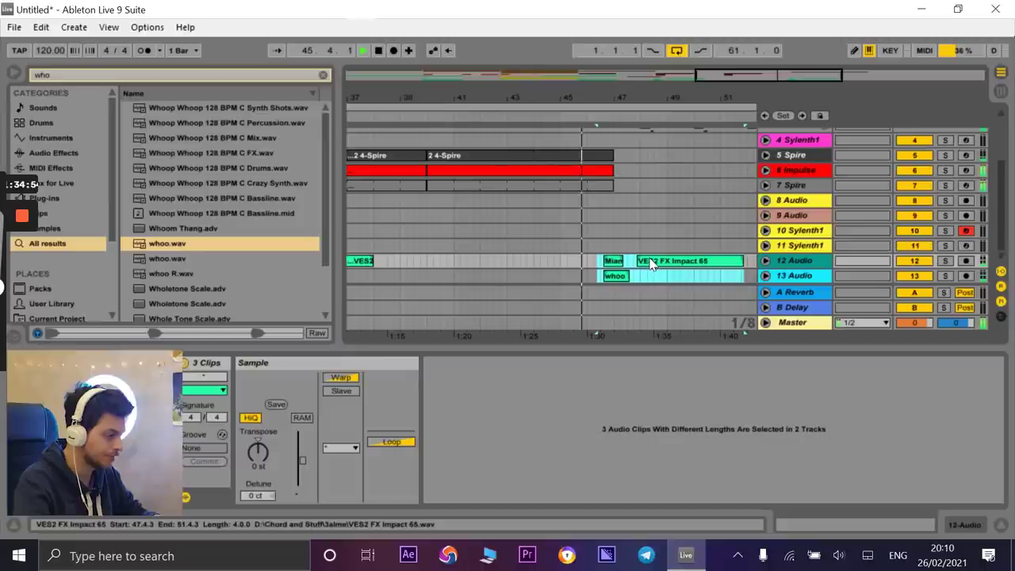
- Extend the last clips on 5 Spire, 6 Impulse and 7 Spire to 48.1.1 and move the 3 Spire baby honey clip to 48.1.1
{"action": "left_click", "coordinate": [644, 230]}
{"action": "key", "text": "space"}
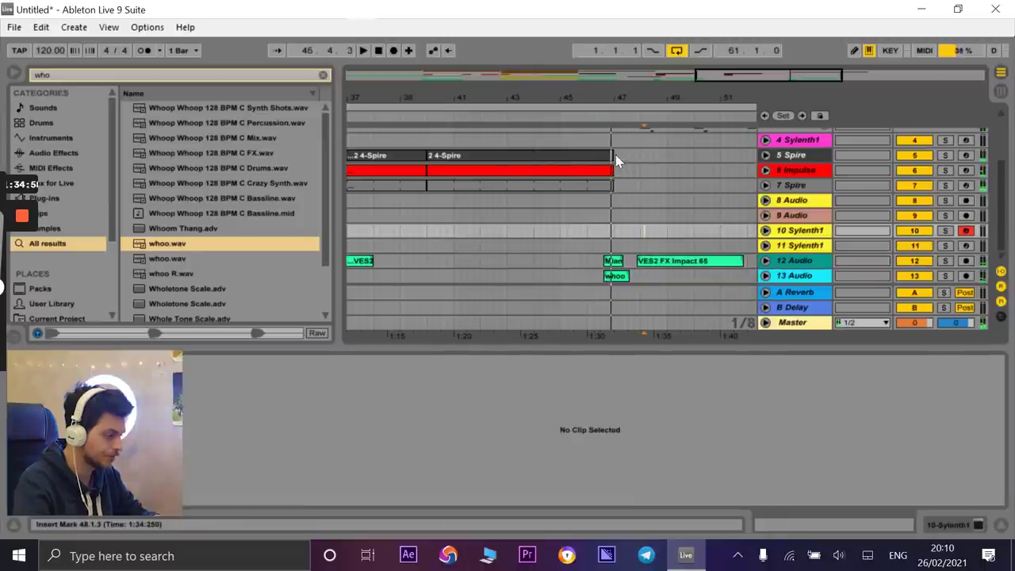
{"action": "left_click", "coordinate": [612, 155]}
{"action": "left_click_drag", "start_coordinate": [608, 156], "coordinate": [641, 185]}
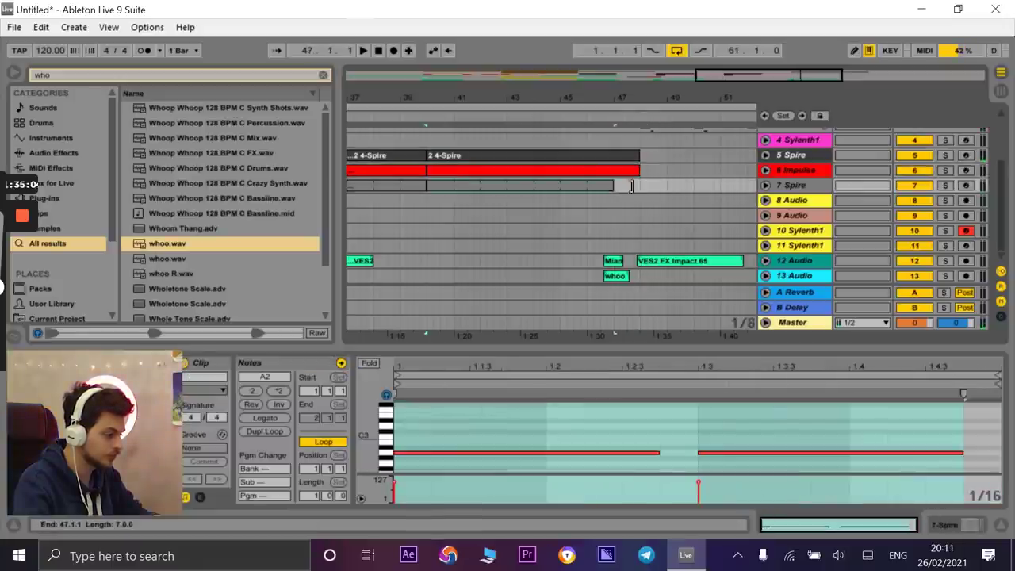
{"action": "scroll", "coordinate": [641, 207], "scroll_direction": "up", "scroll_amount": 5}
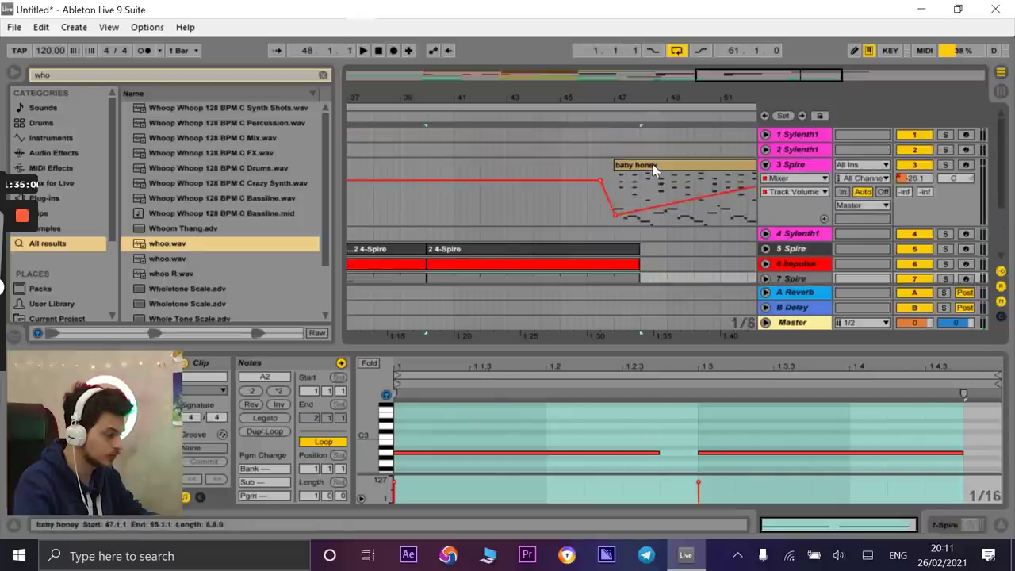
{"action": "left_click", "coordinate": [695, 165]}
{"action": "left_click_drag", "start_coordinate": [695, 168], "coordinate": [679, 166]}
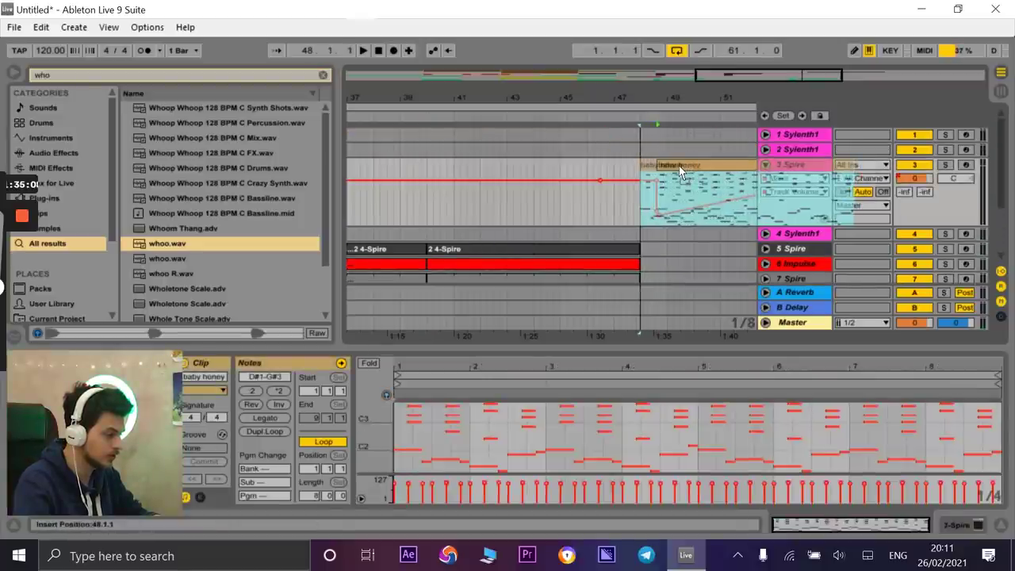
- Move the transition's snare, whoo and impact clips together so that the snare and whoo start at 47.4.1
{"action": "scroll", "coordinate": [631, 267], "scroll_direction": "down", "scroll_amount": 4}
{"action": "scroll", "coordinate": [632, 269], "scroll_direction": "down", "scroll_amount": 2}
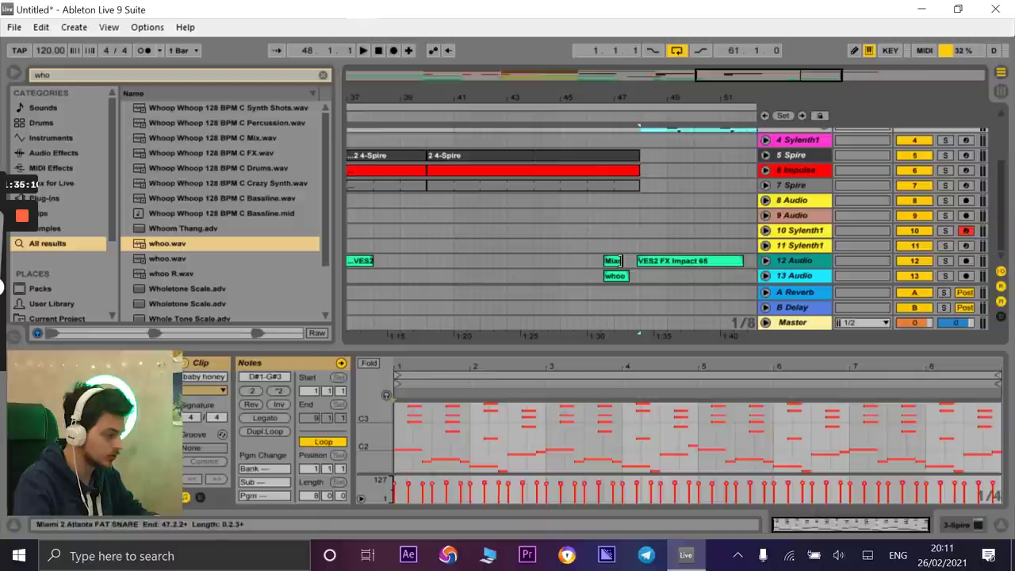
{"action": "left_click", "coordinate": [614, 262]}
{"action": "left_click", "coordinate": [619, 276], "text": "shift"}
{"action": "left_click", "coordinate": [650, 261], "text": "shift"}
{"action": "left_click_drag", "start_coordinate": [655, 261], "coordinate": [683, 254]}
{"action": "left_click", "coordinate": [619, 123]}
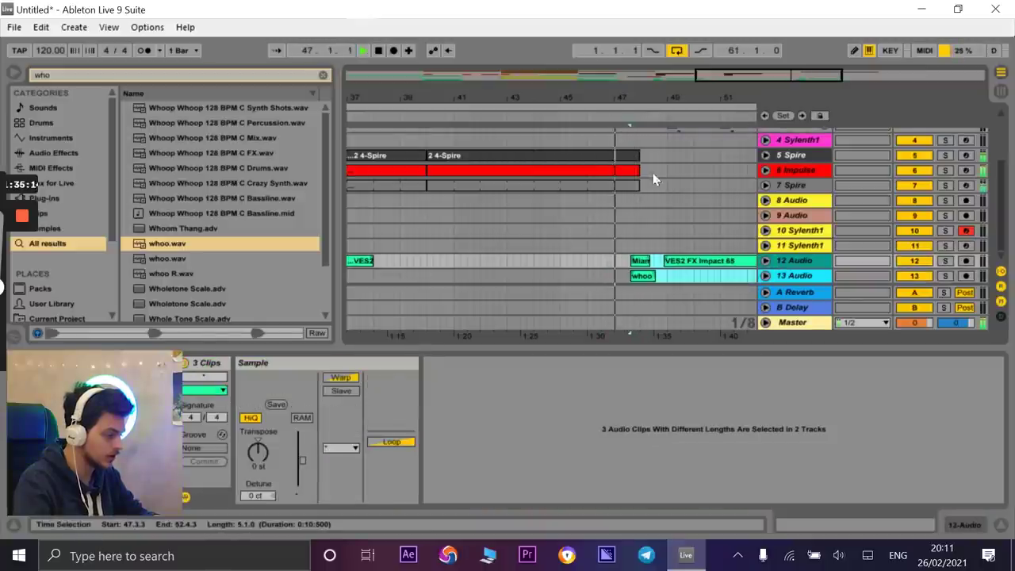
{"action": "left_click_drag", "start_coordinate": [645, 100], "coordinate": [648, 159]}
{"action": "key", "text": "space"}
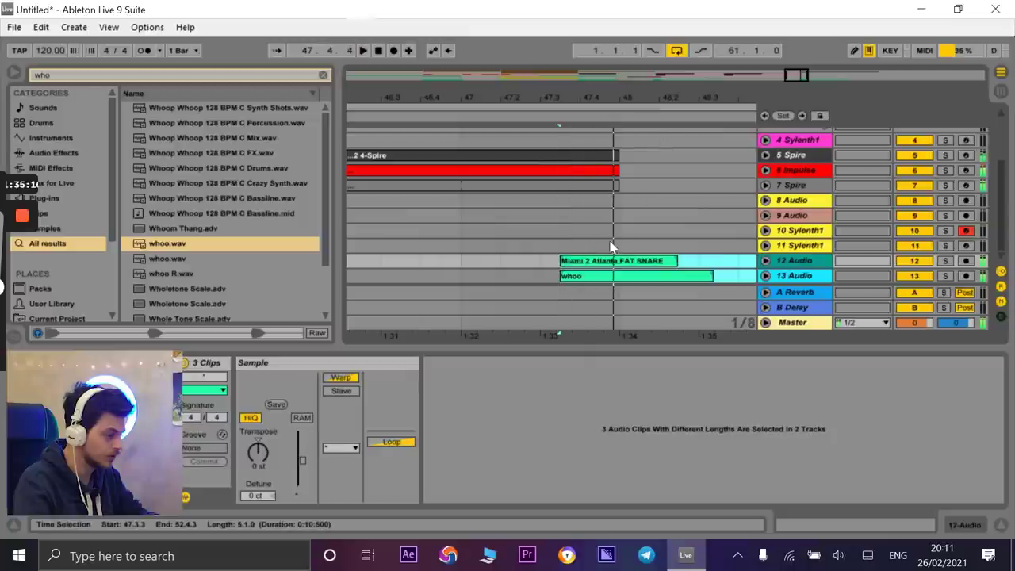
{"action": "left_click_drag", "start_coordinate": [603, 262], "coordinate": [617, 262]}
{"action": "key", "text": "space"}
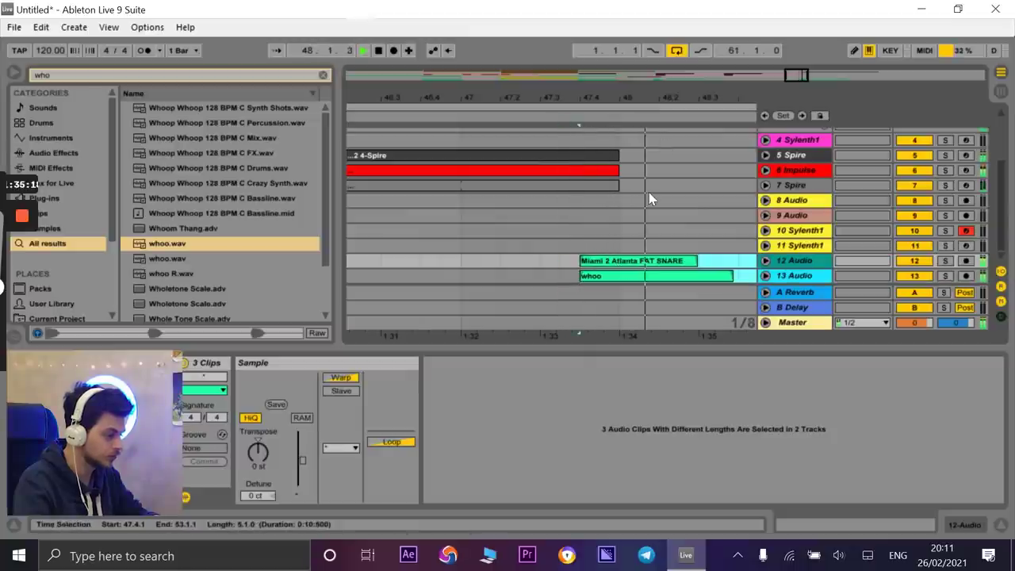
- Insert an audio track below 12 Audio and place the transition's VES2 FX Impact 65 clip on it at 48.1.1
{"action": "scroll", "coordinate": [649, 192], "scroll_direction": "up", "scroll_amount": 3}
{"action": "left_click_drag", "start_coordinate": [665, 97], "coordinate": [644, 47]}
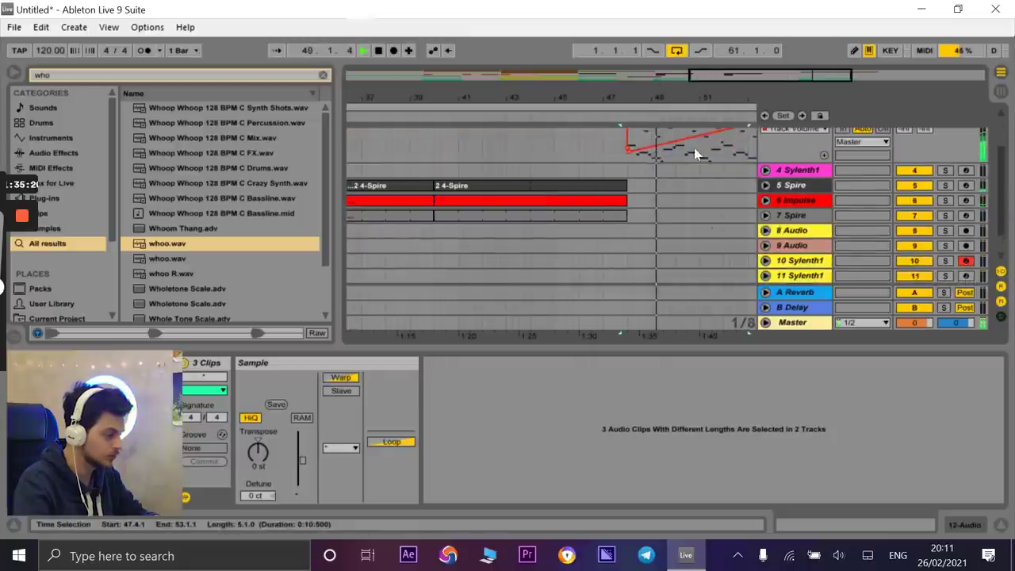
{"action": "scroll", "coordinate": [695, 155], "scroll_direction": "down", "scroll_amount": 3}
{"action": "left_click", "coordinate": [706, 246]}
{"action": "mouse_move", "coordinate": [700, 258]}
{"action": "left_mouse_down"}
{"action": "mouse_move", "coordinate": [682, 243]}
{"action": "mouse_move", "coordinate": [681, 282]}
{"action": "mouse_move", "coordinate": [674, 240]}
{"action": "mouse_move", "coordinate": [685, 262]}
{"action": "left_mouse_up"}
{"action": "key", "text": "ctrl+t"}
{"action": "left_click_drag", "start_coordinate": [673, 194], "coordinate": [656, 221]}
{"action": "scroll", "coordinate": [648, 219], "scroll_direction": "up", "scroll_amount": 3}
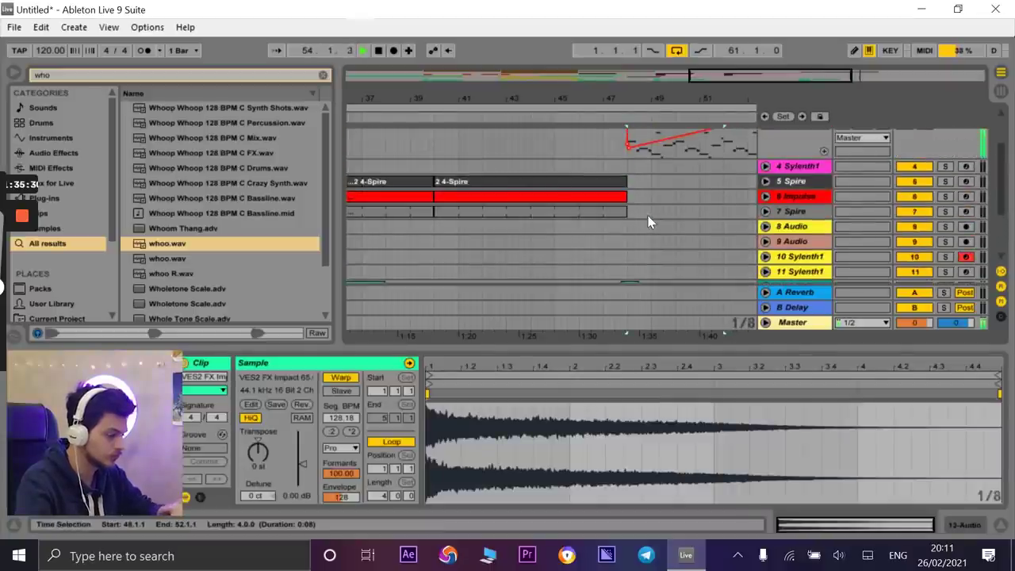
{"action": "scroll", "coordinate": [648, 220], "scroll_direction": "down", "scroll_amount": 3}
{"action": "left_click", "coordinate": [607, 119]}
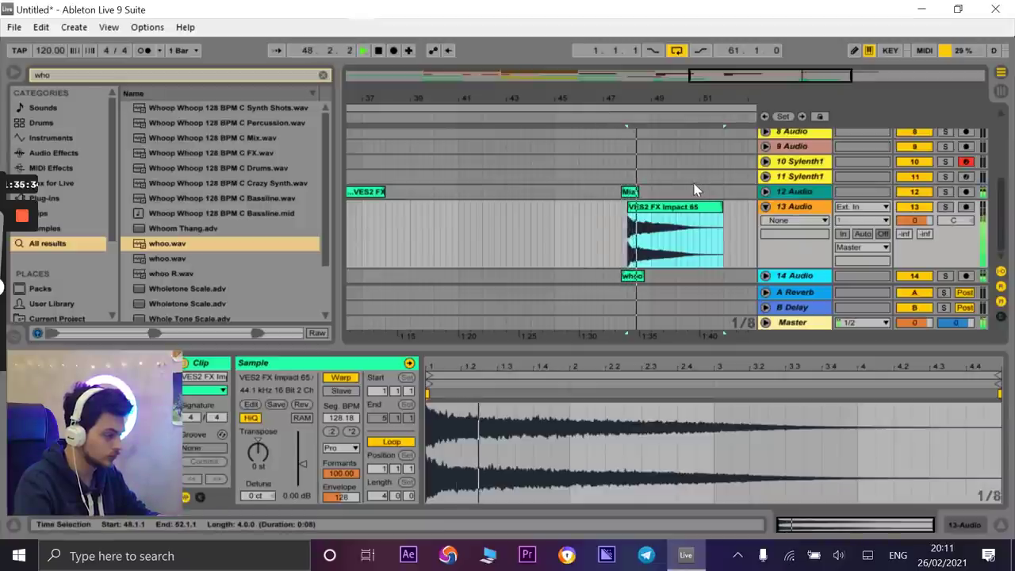
- Copy the bar 17 baby honey clip on 4 Sylenth1 to 56.1.1 on the same track
{"action": "scroll", "coordinate": [694, 190], "scroll_direction": "up", "scroll_amount": 5}
{"action": "scroll", "coordinate": [693, 188], "scroll_direction": "down", "scroll_amount": 5}
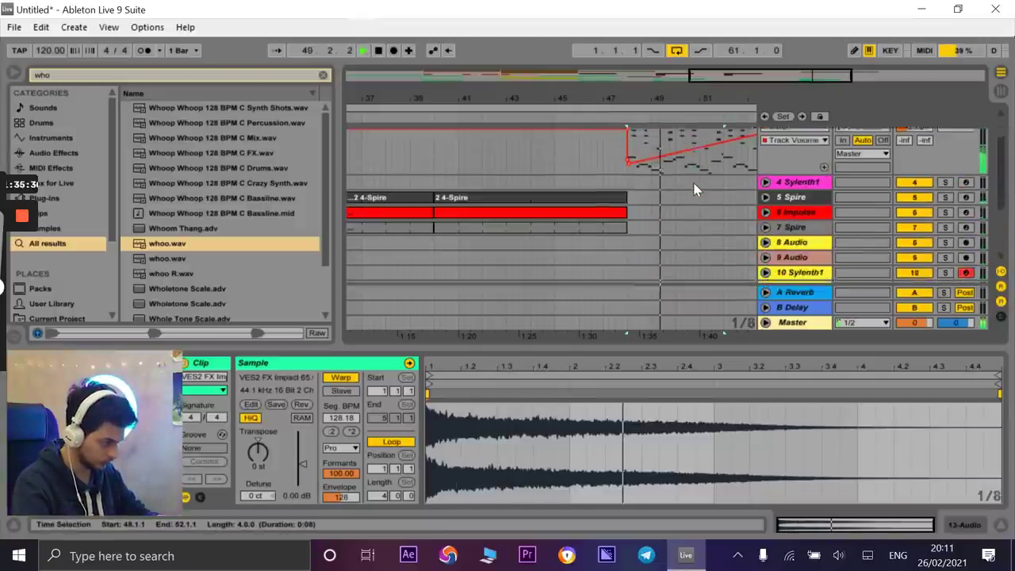
{"action": "scroll", "coordinate": [684, 166], "scroll_direction": "down", "scroll_amount": 4, "text": "ctrl"}
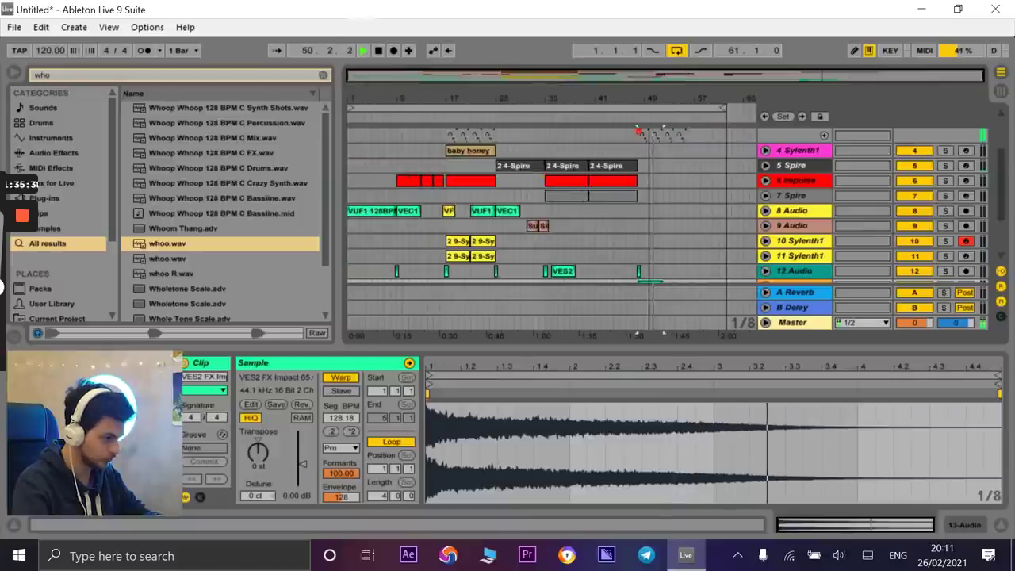
{"action": "scroll", "coordinate": [680, 199], "scroll_direction": "up", "scroll_amount": 5}
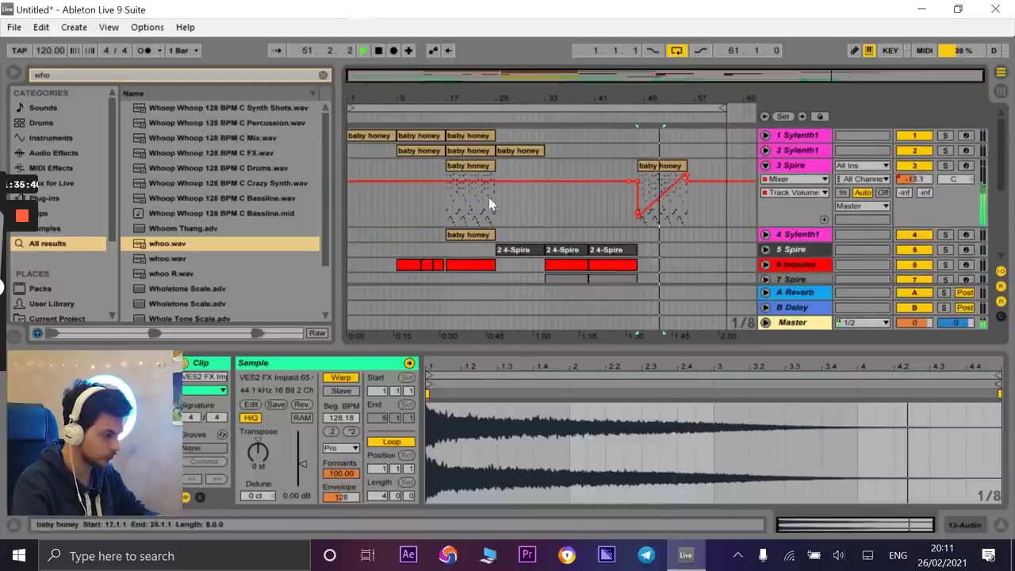
{"action": "left_click", "coordinate": [480, 235]}
{"action": "left_click_drag", "start_coordinate": [480, 236], "coordinate": [695, 234]}
{"action": "scroll", "coordinate": [665, 222], "scroll_direction": "up", "scroll_amount": 3, "text": "ctrl"}
{"action": "left_click", "coordinate": [514, 167]}
{"action": "left_click_drag", "start_coordinate": [481, 99], "coordinate": [438, 101]}
{"action": "key", "text": "space"}
{"action": "left_click_drag", "start_coordinate": [652, 235], "coordinate": [629, 235]}
{"action": "key", "text": "space"}
- Duplicate the 3 Spire baby honey clip to 56.1.1 and place copies on 1 Sylenth1 and 2 Sylenth1 at the same bar
{"action": "left_click", "coordinate": [579, 167]}
{"action": "key", "text": "ctrl+d"}
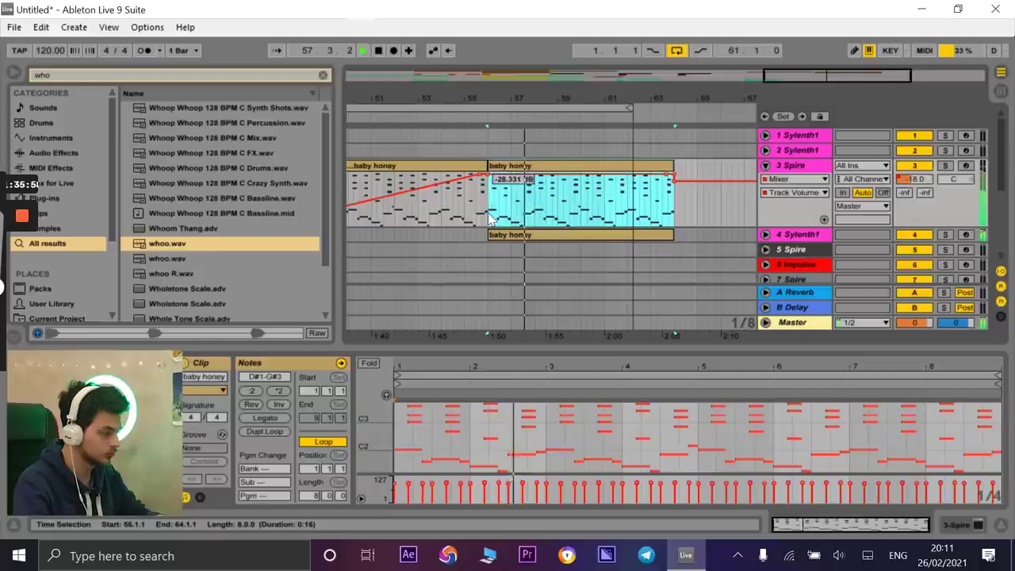
{"action": "scroll", "coordinate": [543, 221], "scroll_direction": "down", "scroll_amount": 1}
{"action": "left_click_drag", "start_coordinate": [542, 216], "coordinate": [536, 149]}
{"action": "left_click_drag", "start_coordinate": [503, 100], "coordinate": [620, 104]}
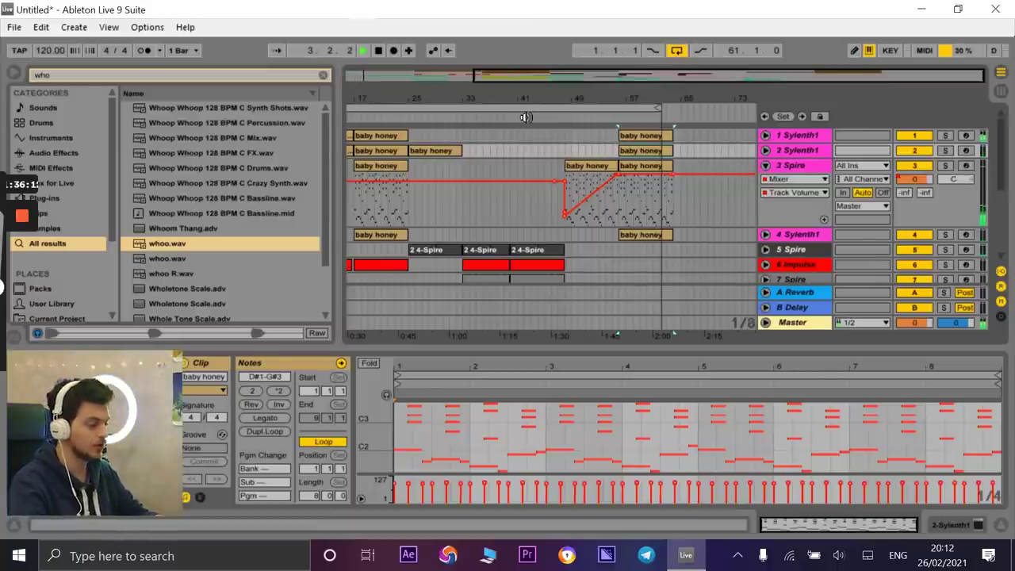
- Extend the arrangement loop length to 63.3.0 and fold the 3 Spire track
{"action": "left_click_drag", "start_coordinate": [545, 92], "coordinate": [630, 93]}
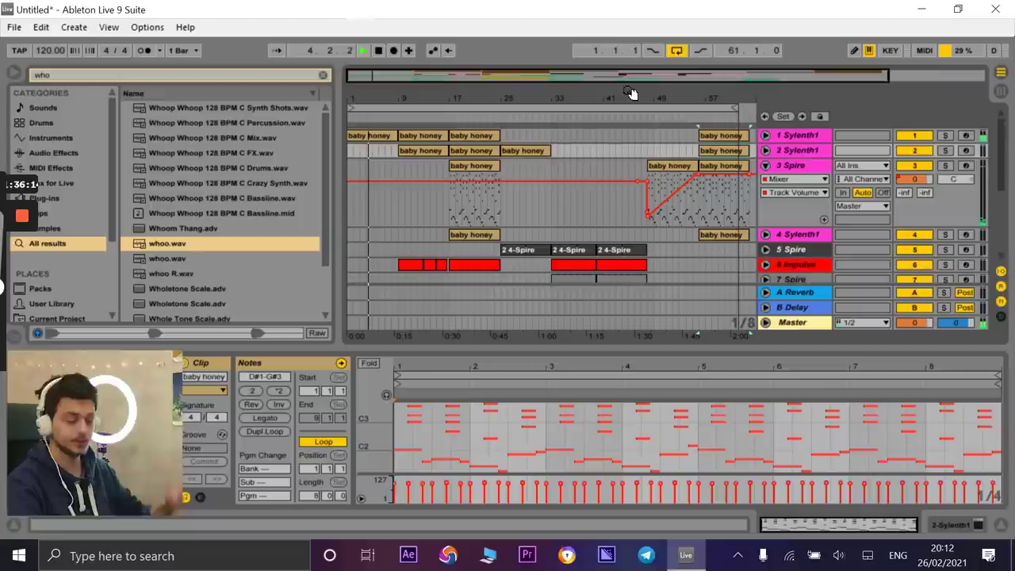
{"action": "left_click_drag", "start_coordinate": [734, 108], "coordinate": [752, 109]}
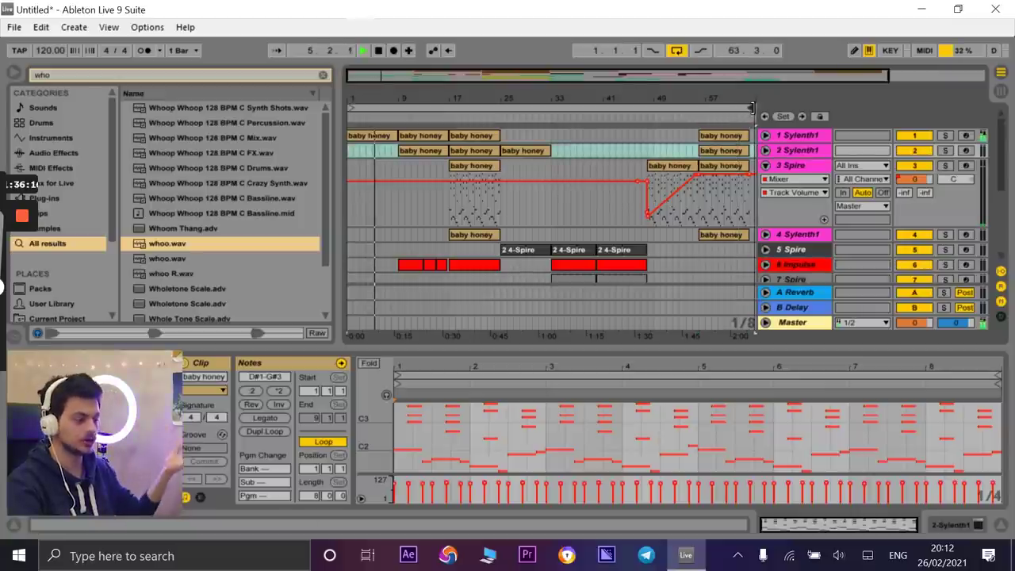
{"action": "left_click", "coordinate": [766, 166]}
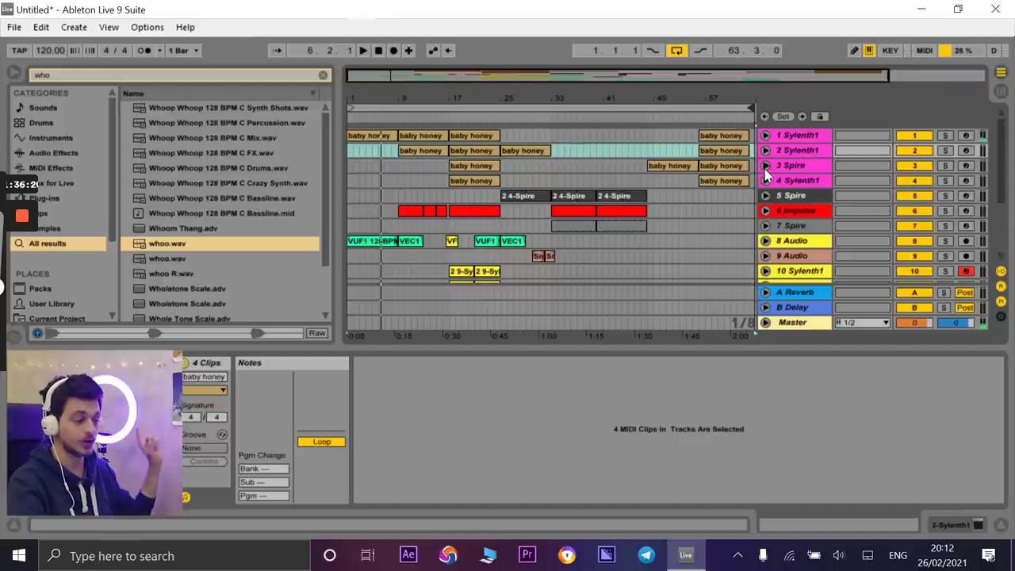
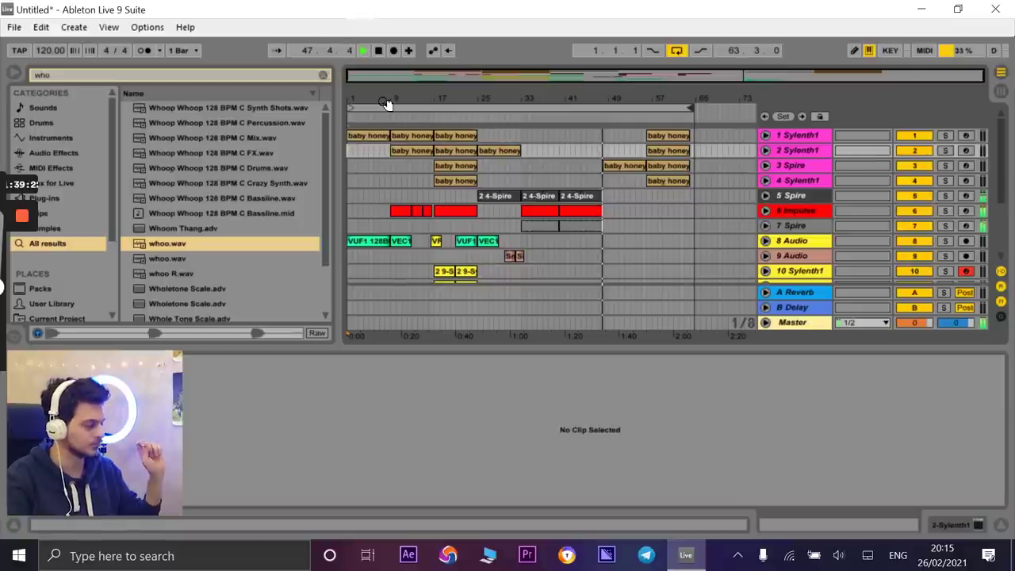
- Try to extend the last clips on 5 Spire, 6 Impulse and 7 Spire by one bar to 49.1.1
{"action": "left_click_drag", "start_coordinate": [632, 106], "coordinate": [642, 97]}
{"action": "key", "text": "space"}
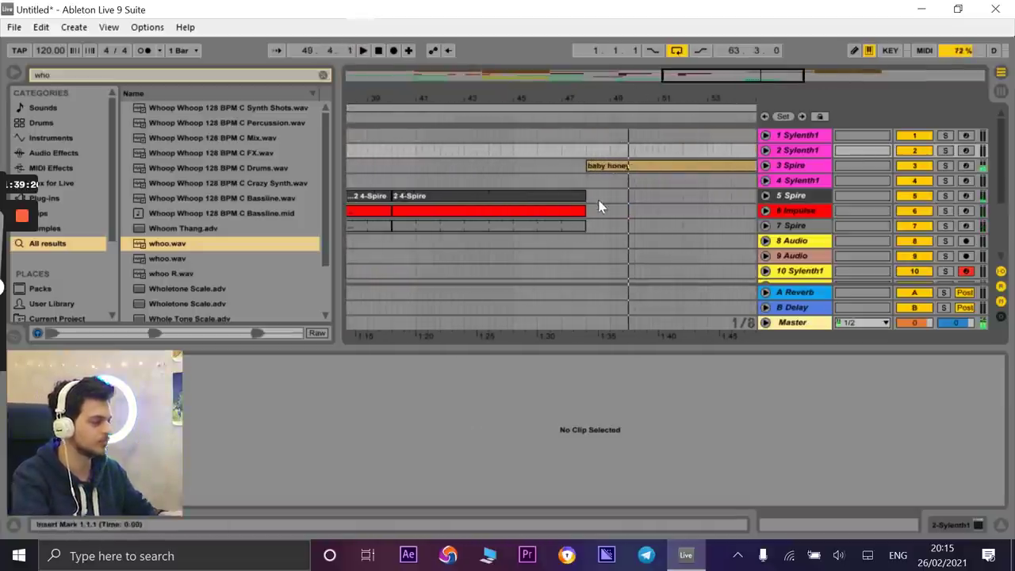
{"action": "left_click_drag", "start_coordinate": [588, 197], "coordinate": [609, 225]}
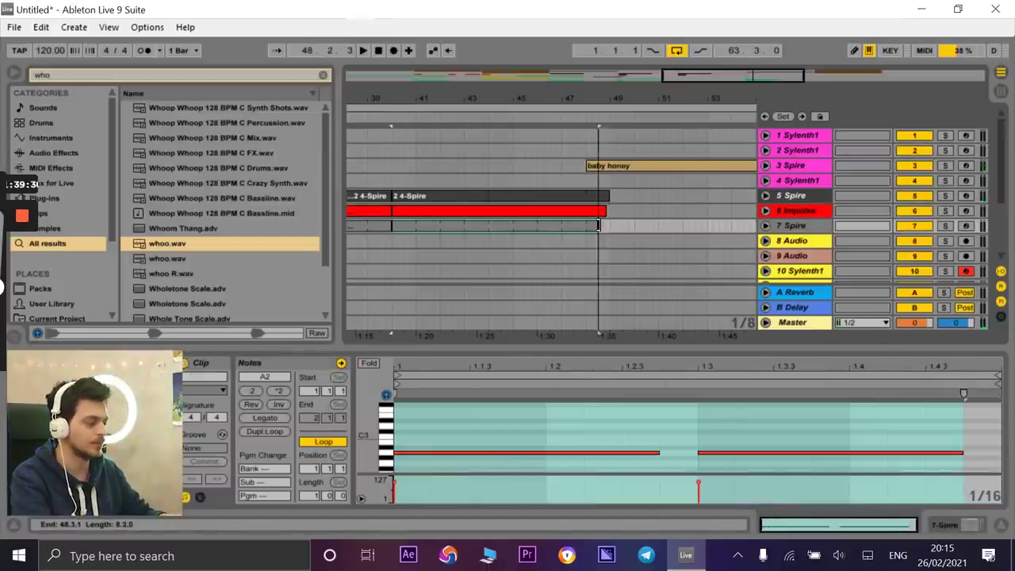
{"action": "left_click_drag", "start_coordinate": [614, 100], "coordinate": [603, 132]}
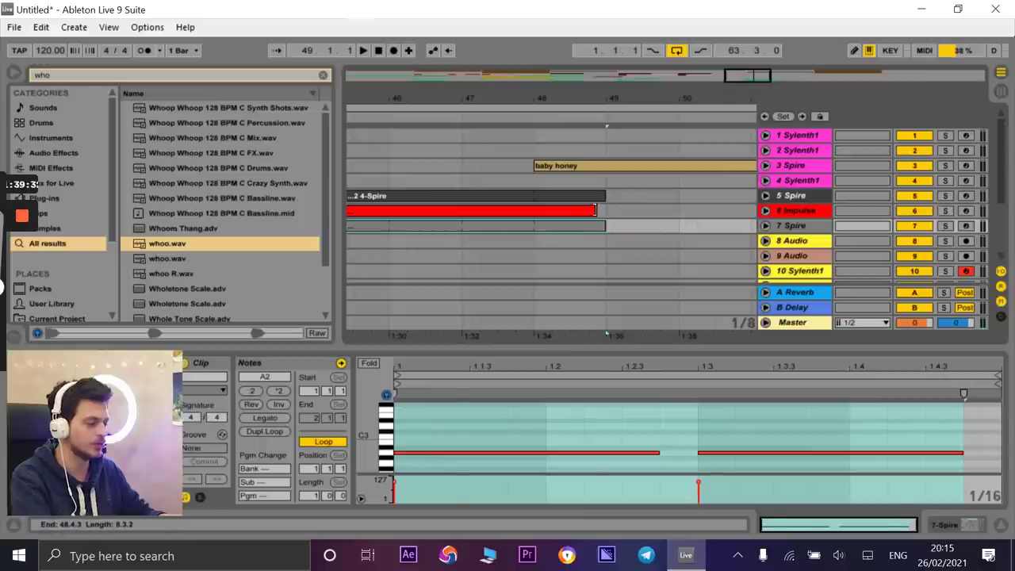
{"action": "left_click_drag", "start_coordinate": [595, 210], "coordinate": [607, 210]}
- Try to shift all baby honey clips from bar 48 onward on the top four tracks so they start at 49.1.1
{"action": "left_click", "coordinate": [607, 166]}
{"action": "left_click_drag", "start_coordinate": [610, 101], "coordinate": [609, 60]}
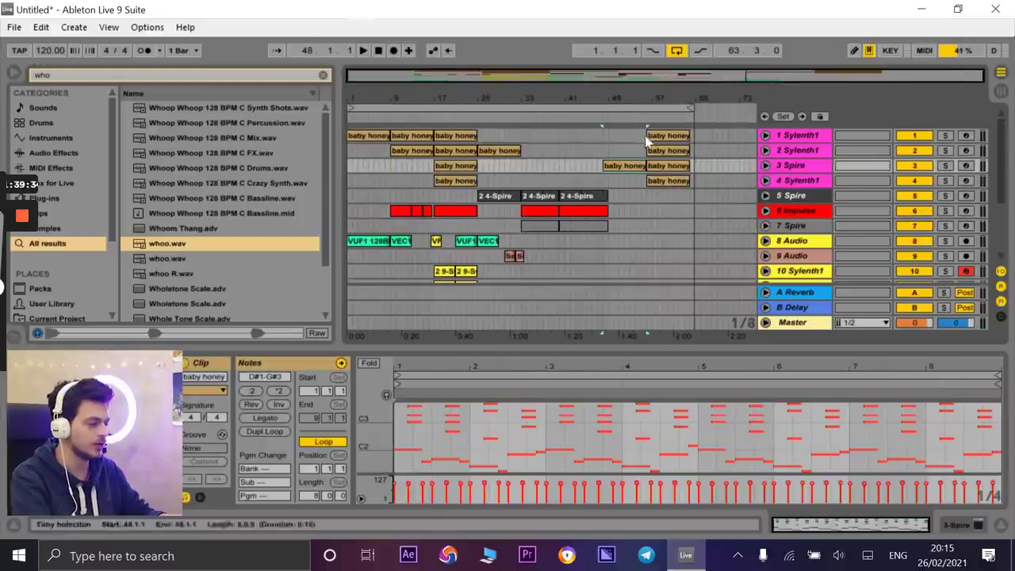
{"action": "left_click", "coordinate": [646, 140], "text": "shift"}
{"action": "left_click", "coordinate": [664, 180], "text": "shift"}
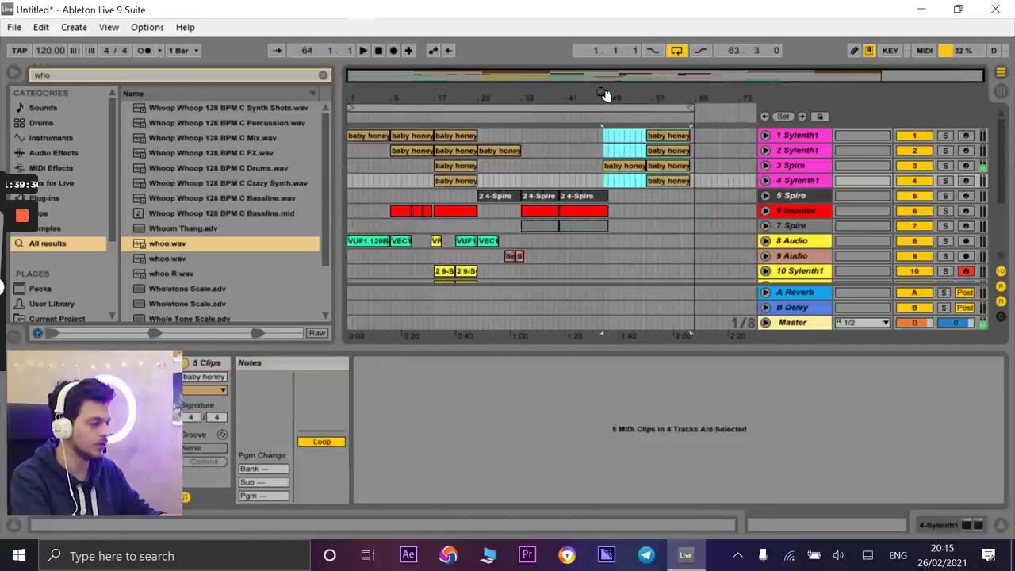
{"action": "left_click_drag", "start_coordinate": [606, 97], "coordinate": [613, 136]}
{"action": "mouse_move", "coordinate": [654, 165]}
{"action": "left_mouse_down"}
{"action": "mouse_move", "coordinate": [684, 164]}
{"action": "mouse_move", "coordinate": [662, 170]}
{"action": "left_mouse_up"}
- Try to move the transition snare to 48.4.1 and the VES2 FX Impact 65 clip to 49.1.1
{"action": "scroll", "coordinate": [661, 171], "scroll_direction": "down", "scroll_amount": 3}
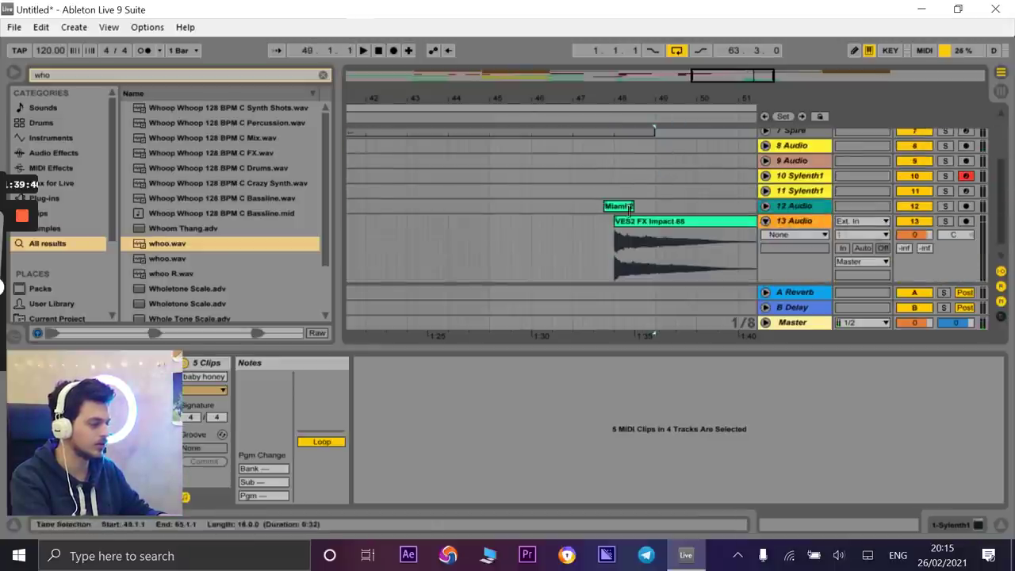
{"action": "left_click", "coordinate": [627, 221]}
{"action": "left_click", "coordinate": [624, 207], "text": "shift"}
{"action": "left_click_drag", "start_coordinate": [624, 208], "coordinate": [667, 206]}
{"action": "key", "text": "space"}
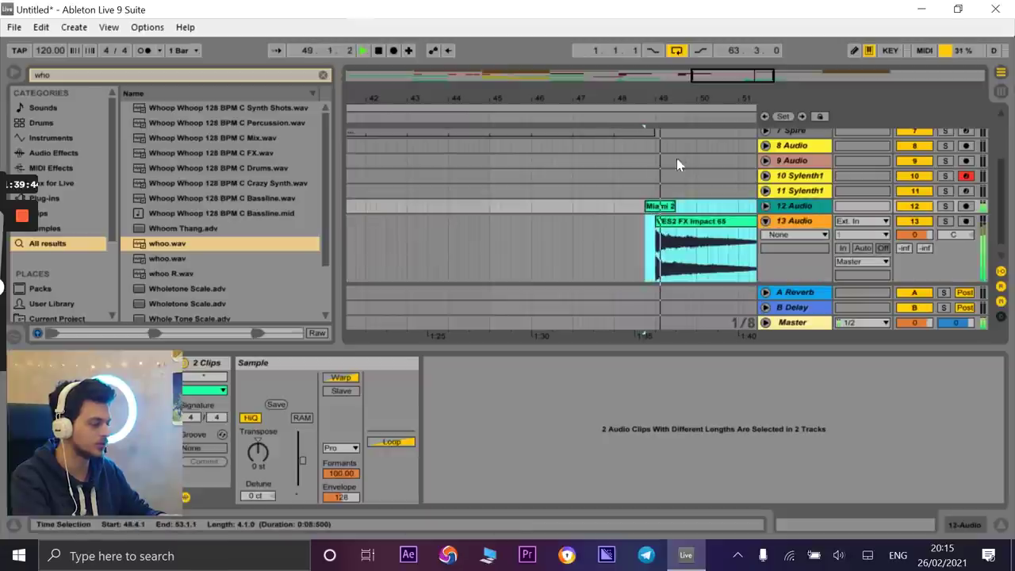
- Audition the shifted transition and undo the one-bar clip extensions and moves around bar 48
{"action": "scroll", "coordinate": [676, 149], "scroll_direction": "up", "scroll_amount": 3}
{"action": "left_click", "coordinate": [767, 165]}
{"action": "left_click", "coordinate": [765, 166]}
{"action": "left_click_drag", "start_coordinate": [642, 98], "coordinate": [642, 48]}
{"action": "left_click", "coordinate": [611, 117]}
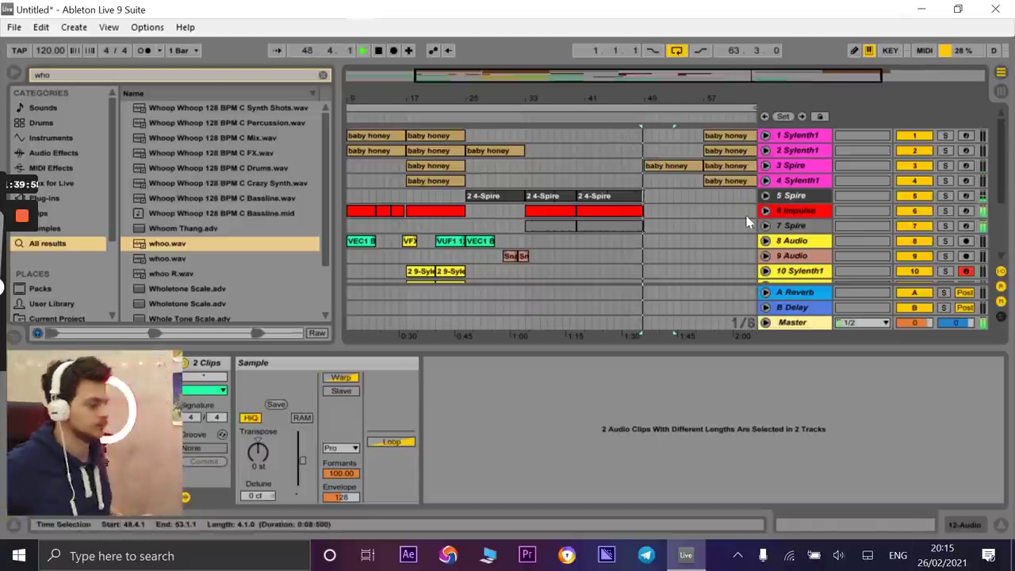
{"action": "left_click", "coordinate": [633, 157]}
{"action": "key", "text": "ctrl+z"}
{"action": "key", "text": "ctrl+z"}
{"action": "key", "text": "ctrl+l"}
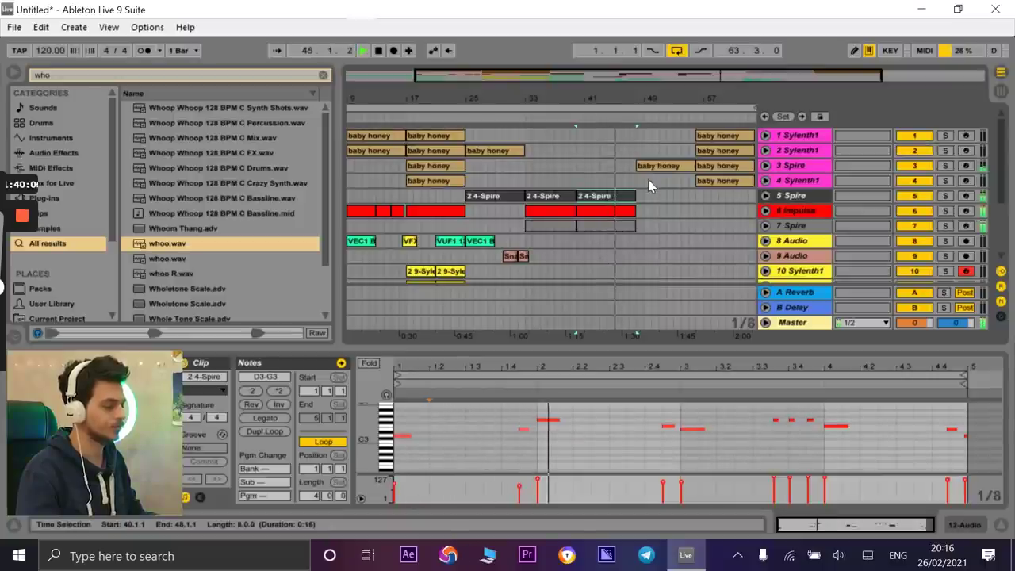
- Shorten the last clips on 5 Spire, 6 Impulse and 7 Spire so they end at 47.4.1
{"action": "left_click_drag", "start_coordinate": [645, 127], "coordinate": [551, 197]}
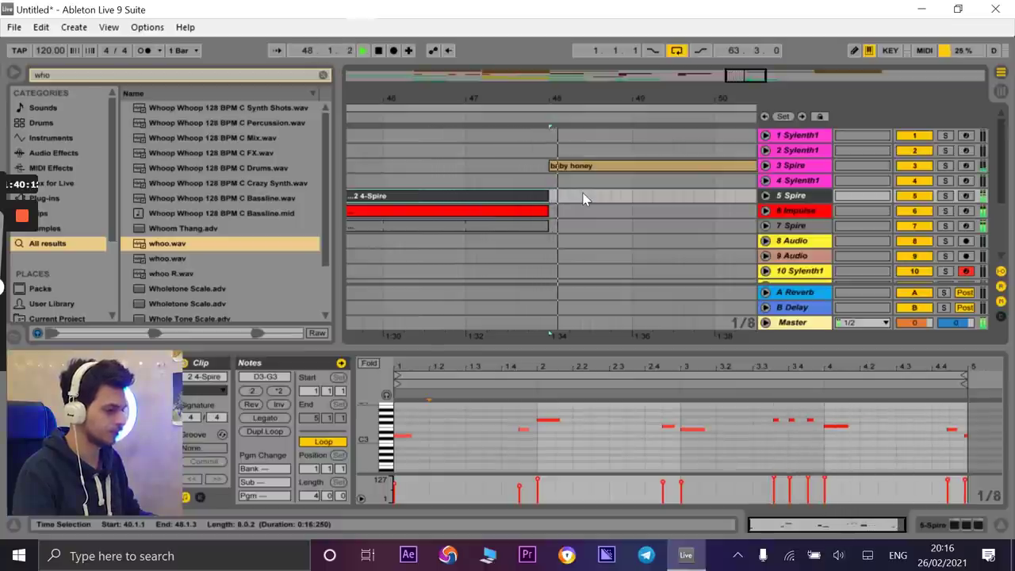
{"action": "left_click_drag", "start_coordinate": [546, 196], "coordinate": [527, 226]}
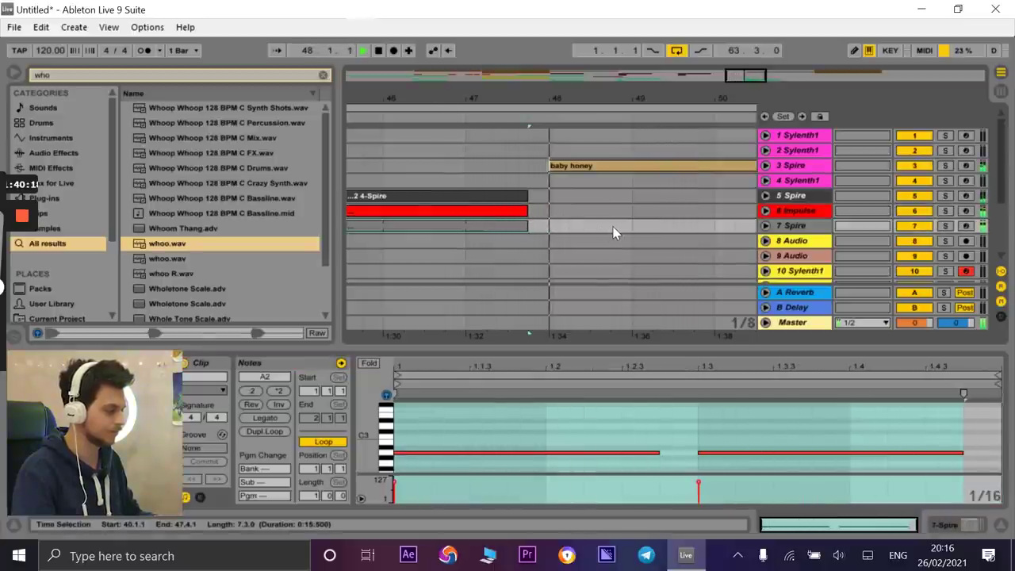
{"action": "left_click_drag", "start_coordinate": [651, 102], "coordinate": [650, 31]}
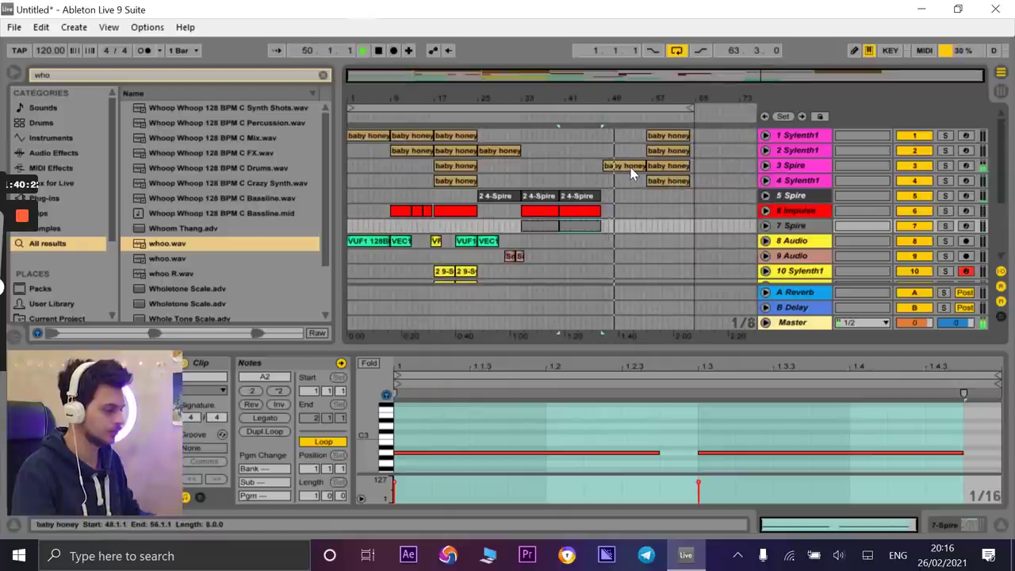
{"action": "left_click", "coordinate": [584, 210]}
{"action": "left_click", "coordinate": [570, 226]}
{"action": "left_click_drag", "start_coordinate": [569, 225], "coordinate": [582, 209]}
{"action": "left_click", "coordinate": [582, 200]}
{"action": "key", "text": "ctrl+z"}
- Duplicate the last 2 4-Spire clip on 5 Spire, fitting the copy beneath the baby honey clip from 48.1.1 to bar 56
{"action": "left_click", "coordinate": [580, 197]}
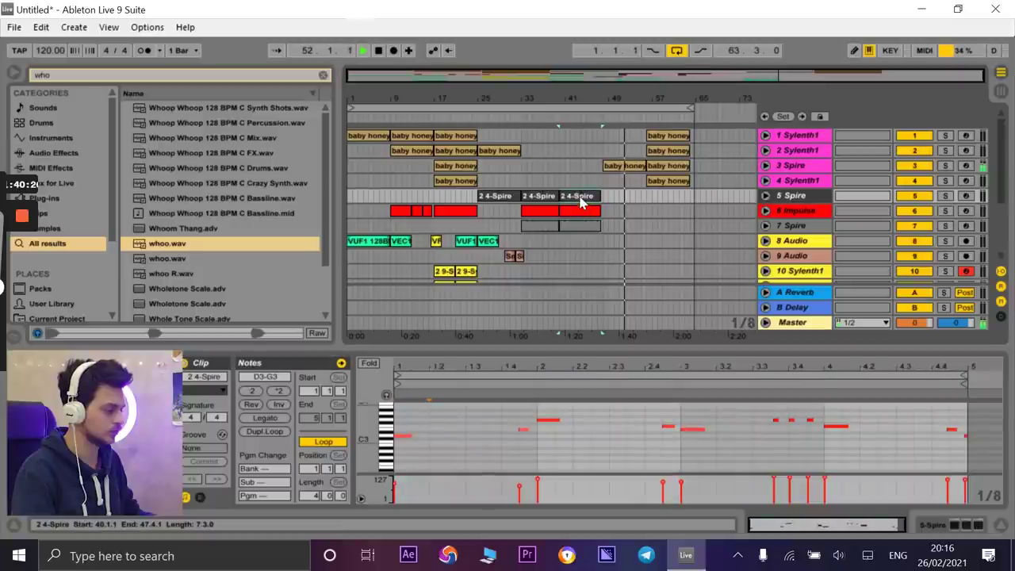
{"action": "key", "text": "ctrl+d"}
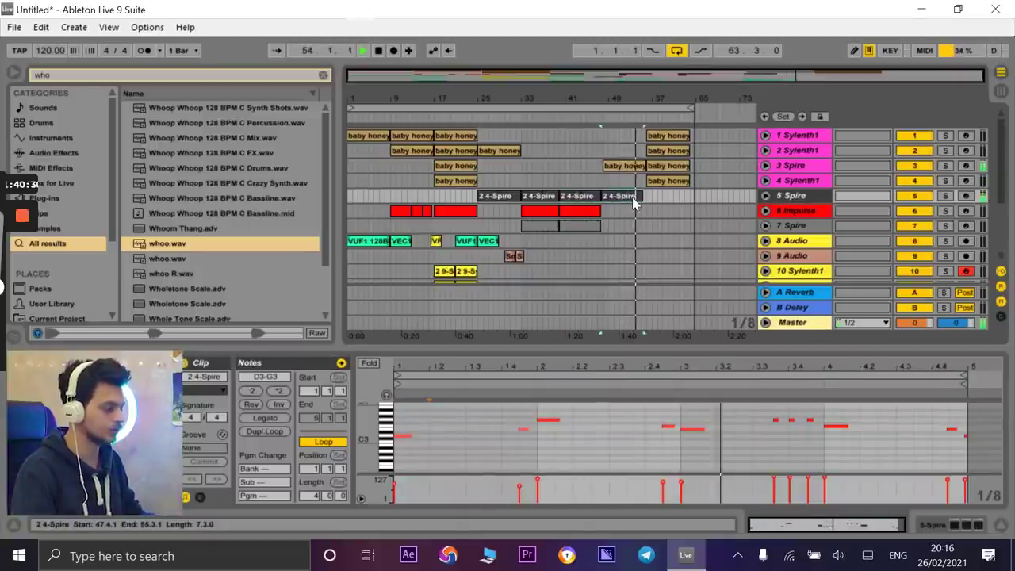
{"action": "left_click_drag", "start_coordinate": [608, 94], "coordinate": [607, 96]}
{"action": "left_click_drag", "start_coordinate": [601, 197], "coordinate": [615, 200]}
{"action": "left_click_drag", "start_coordinate": [642, 93], "coordinate": [580, 73]}
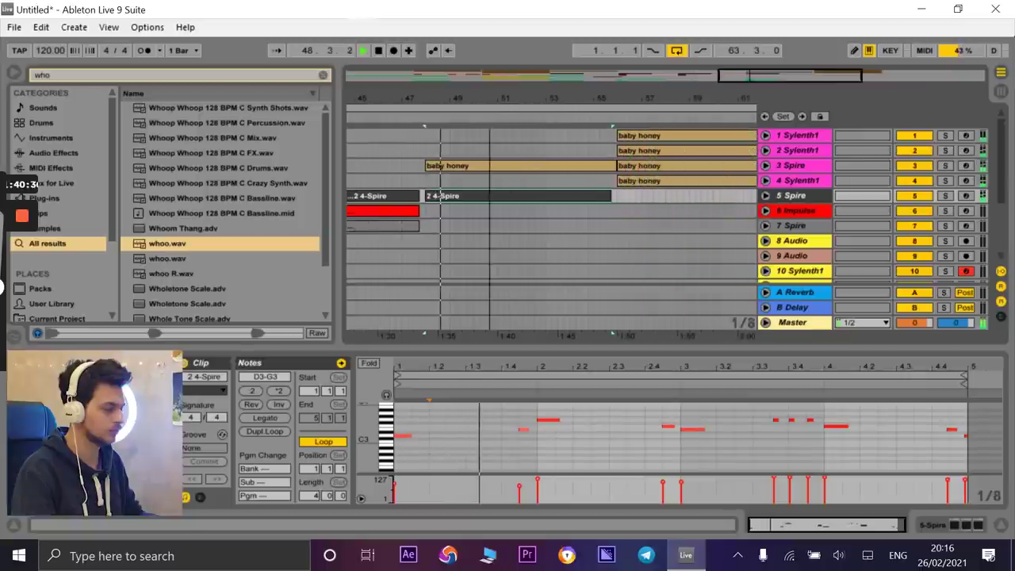
{"action": "left_click_drag", "start_coordinate": [599, 197], "coordinate": [606, 198]}
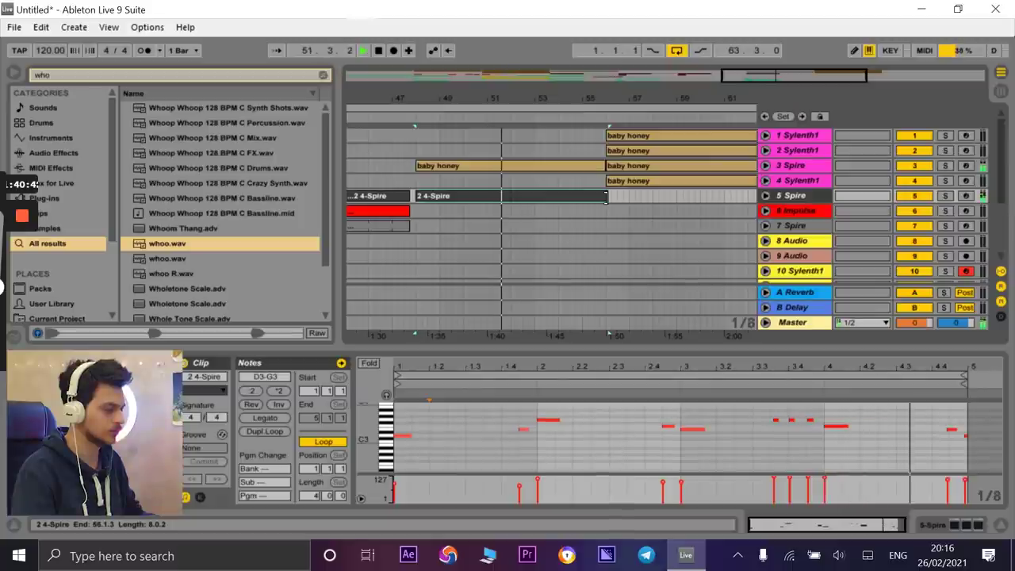
- Copy the last 6 Impulse drum clip to start at bar 56 and audition the entry from just before it
{"action": "left_click_drag", "start_coordinate": [588, 100], "coordinate": [484, 99]}
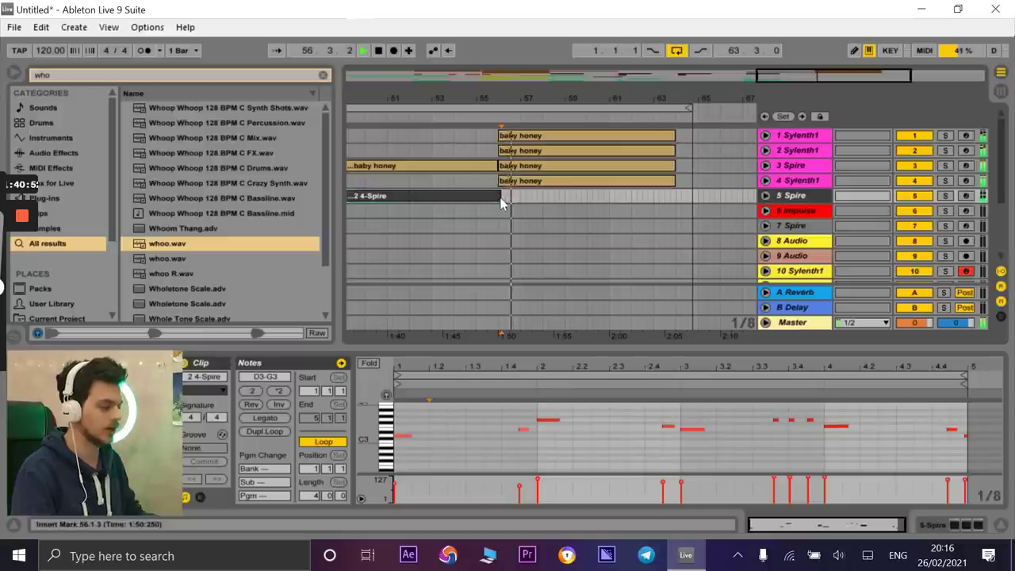
{"action": "left_click_drag", "start_coordinate": [515, 97], "coordinate": [655, 97]}
{"action": "key", "text": "space"}
{"action": "left_click_drag", "start_coordinate": [584, 212], "coordinate": [675, 215]}
{"action": "left_click_drag", "start_coordinate": [659, 101], "coordinate": [661, 99]}
{"action": "left_click_drag", "start_coordinate": [594, 213], "coordinate": [605, 210]}
{"action": "left_click", "coordinate": [530, 111]}
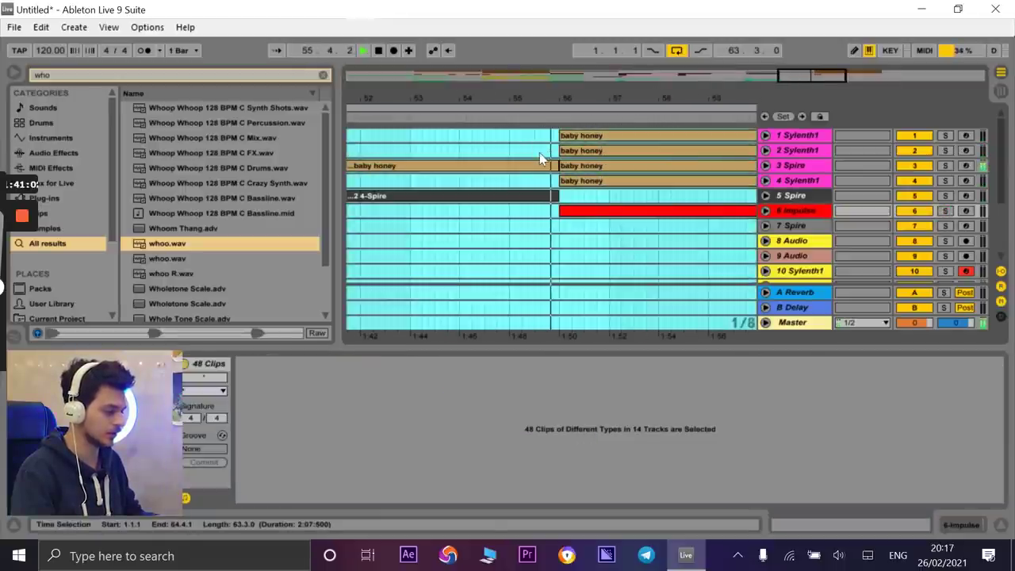
{"action": "left_click", "coordinate": [539, 152]}
{"action": "key", "text": "space"}
- Duplicate the Miami snare, VES2 FX Impact 65 and whoo clips around bar 48 towards bar 56
{"action": "scroll", "coordinate": [625, 213], "scroll_direction": "down", "scroll_amount": 6}
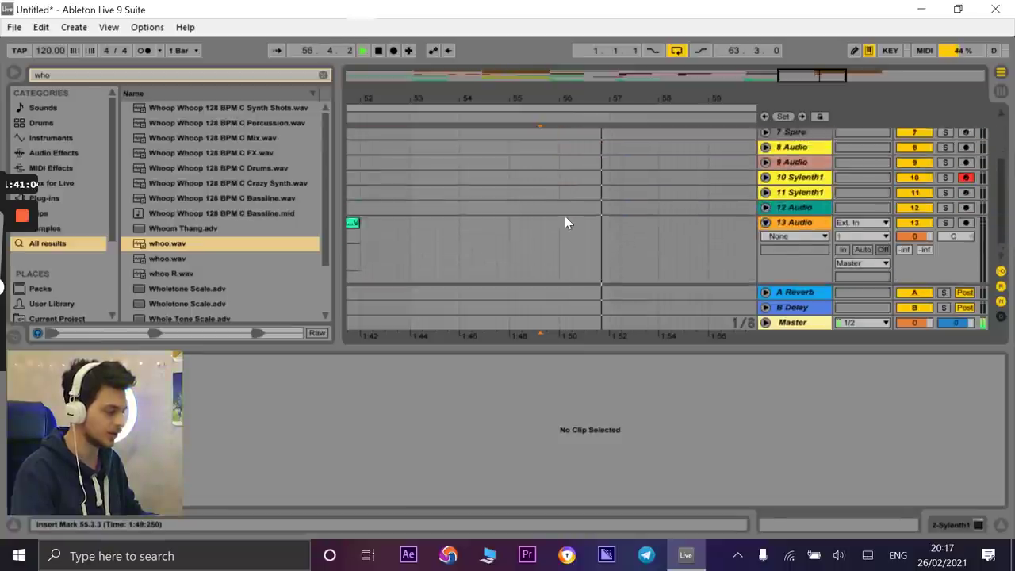
{"action": "left_click", "coordinate": [465, 139]}
{"action": "left_click_drag", "start_coordinate": [508, 100], "coordinate": [508, 103]}
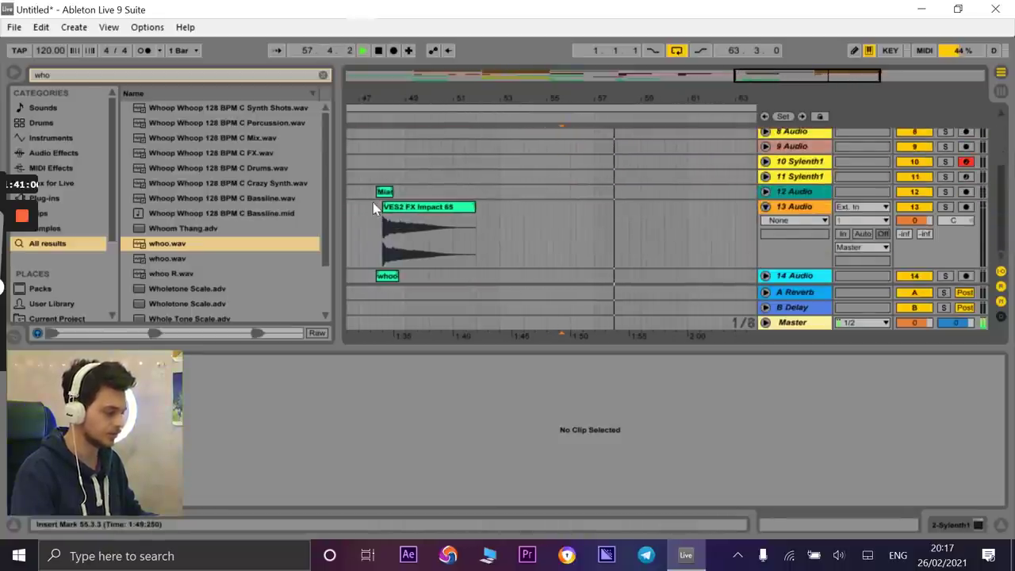
{"action": "left_click", "coordinate": [384, 193]}
{"action": "left_click", "coordinate": [385, 278], "text": "shift"}
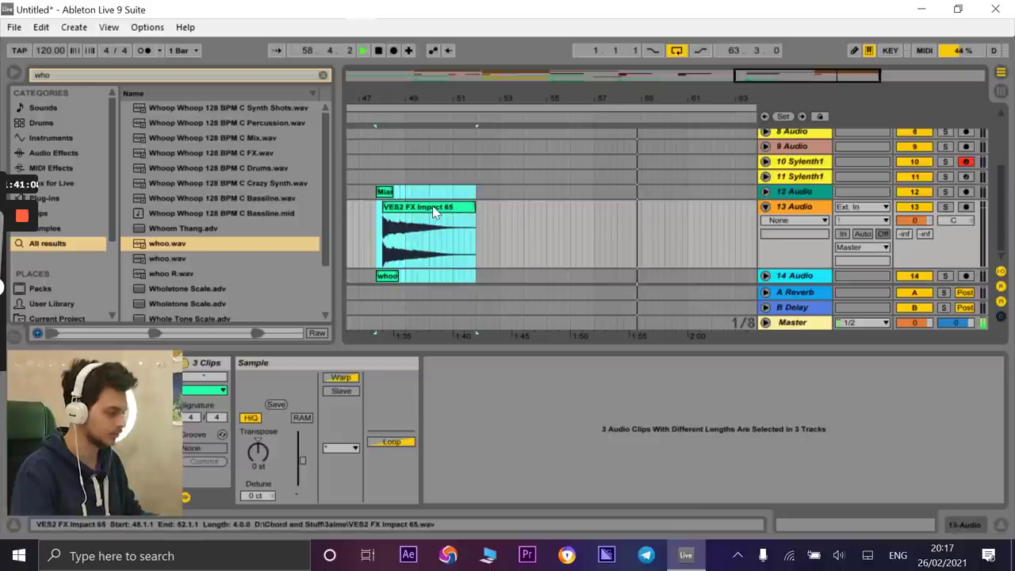
{"action": "key", "text": "ctrl+d"}
{"action": "left_click_drag", "start_coordinate": [501, 205], "coordinate": [614, 206]}
- Move the copied transition clips so the snare starts at 55.4.1 and the impact at 56.1.1, and audition them
{"action": "key", "text": "space"}
{"action": "left_click", "coordinate": [581, 119]}
{"action": "scroll", "coordinate": [608, 159], "scroll_direction": "up", "scroll_amount": 6}
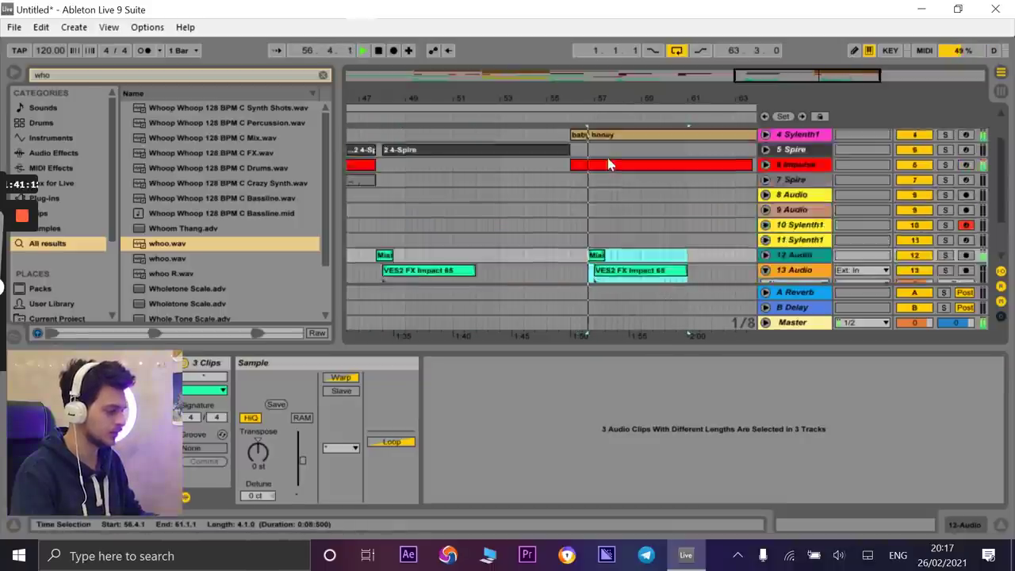
{"action": "scroll", "coordinate": [607, 178], "scroll_direction": "down", "scroll_amount": 5}
{"action": "left_click_drag", "start_coordinate": [607, 201], "coordinate": [570, 211]}
{"action": "scroll", "coordinate": [569, 207], "scroll_direction": "up", "scroll_amount": 3}
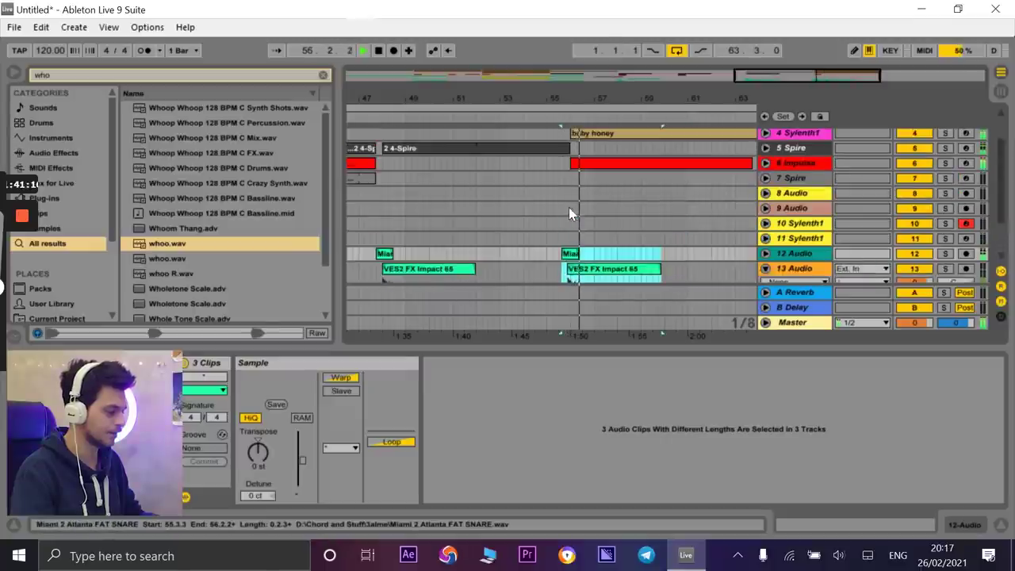
{"action": "left_click_drag", "start_coordinate": [583, 93], "coordinate": [585, 96]}
{"action": "left_click_drag", "start_coordinate": [560, 269], "coordinate": [576, 256]}
{"action": "key", "text": "space"}
{"action": "key", "text": "space"}
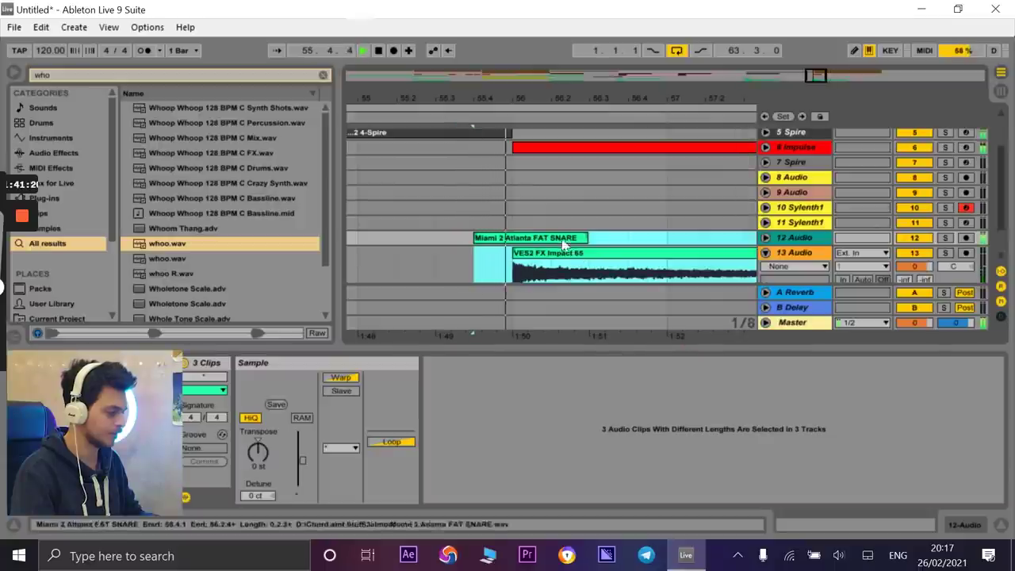
- Extend the arrangement loop to a length of 77.0.2
{"action": "scroll", "coordinate": [565, 230], "scroll_direction": "up", "scroll_amount": 2}
{"action": "mouse_move", "coordinate": [576, 103]}
{"action": "left_mouse_down"}
{"action": "mouse_move", "coordinate": [564, 80]}
{"action": "mouse_move", "coordinate": [595, 73]}
{"action": "left_mouse_up"}
{"action": "left_click", "coordinate": [719, 254]}
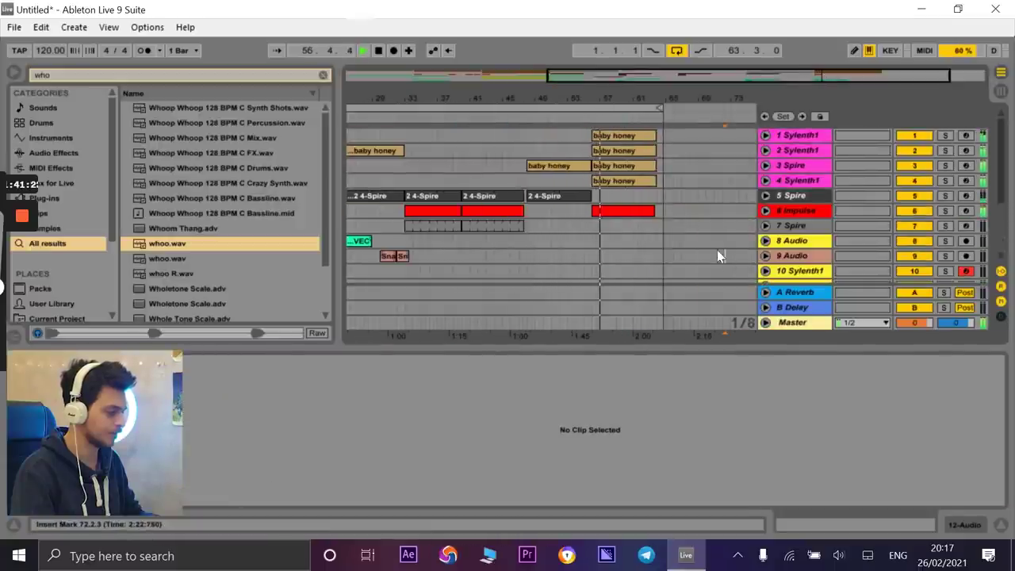
{"action": "left_click_drag", "start_coordinate": [660, 105], "coordinate": [767, 105]}
{"action": "left_click_drag", "start_coordinate": [547, 100], "coordinate": [591, 71]}
{"action": "left_click_drag", "start_coordinate": [697, 101], "coordinate": [694, 101]}
- Duplicate the four baby honey clips and the 6 Impulse clip that start at bar 56
{"action": "left_click", "coordinate": [654, 136]}
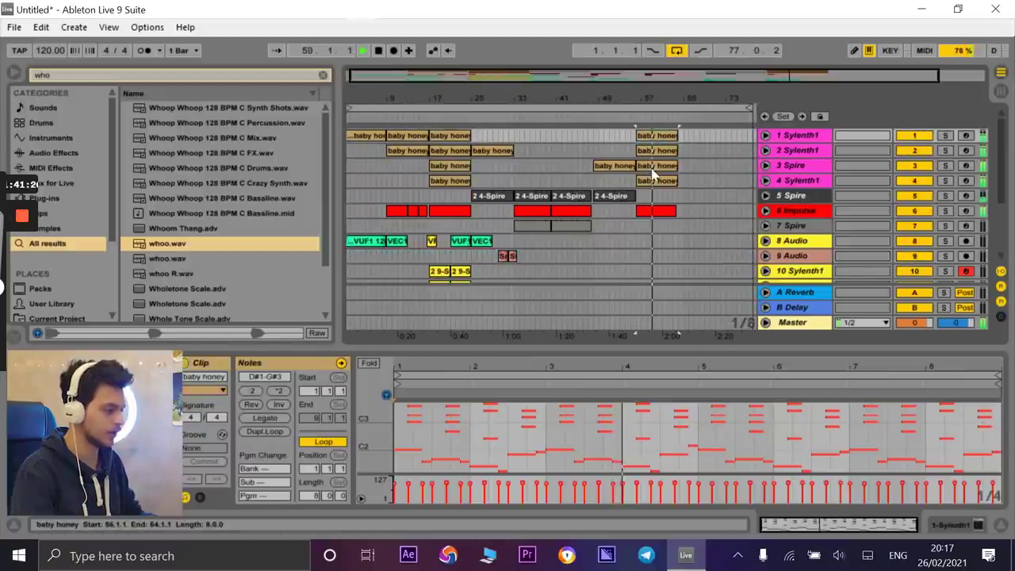
{"action": "left_click", "coordinate": [652, 182], "text": "shift"}
{"action": "key", "text": "ctrl+d"}
{"action": "left_click", "coordinate": [657, 210]}
{"action": "key", "text": "ctrl+d"}
- Extend the 6 Impulse clip that starts at bar 56 so it ends at 64.1.1, directly against its copy
{"action": "left_click_drag", "start_coordinate": [707, 99], "coordinate": [708, 152]}
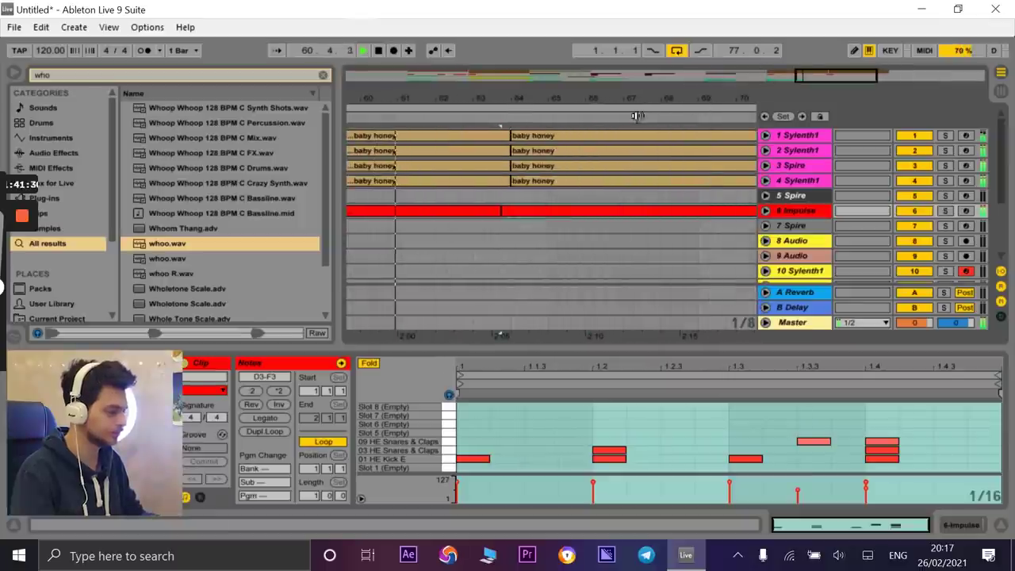
{"action": "left_click_drag", "start_coordinate": [516, 225], "coordinate": [529, 216]}
{"action": "mouse_move", "coordinate": [522, 212]}
{"action": "left_mouse_down"}
{"action": "mouse_move", "coordinate": [533, 211]}
{"action": "mouse_move", "coordinate": [511, 213]}
{"action": "left_mouse_up"}
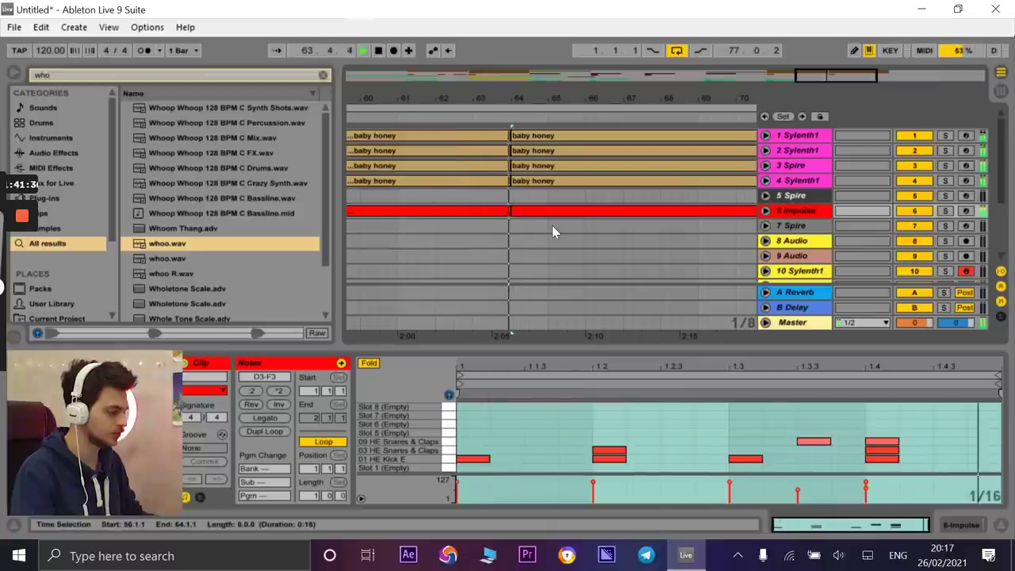
{"action": "left_click_drag", "start_coordinate": [578, 97], "coordinate": [578, 47]}
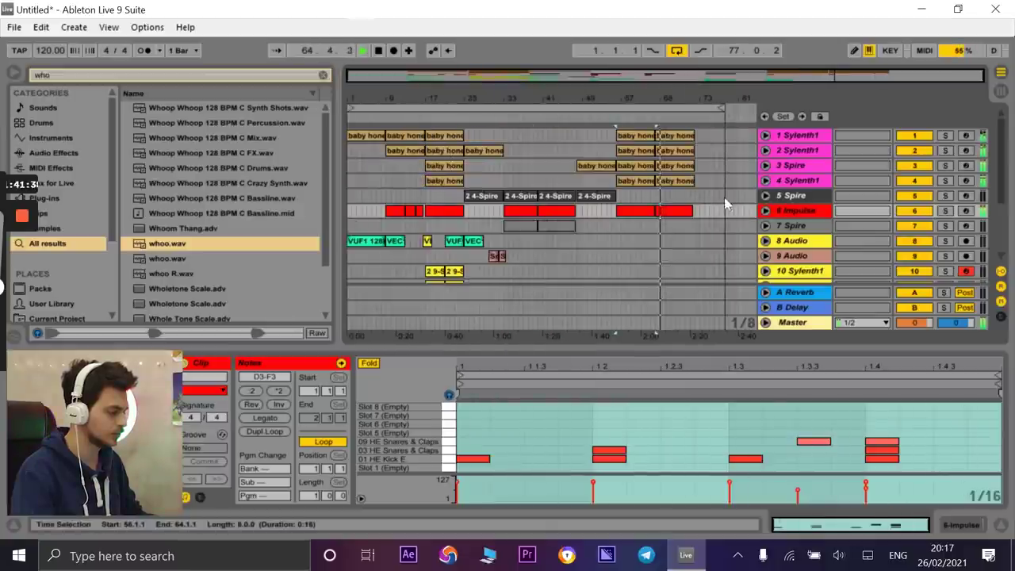
- Duplicate the last baby honey clip on 2 Sylenth1 so the copy starts at bar 72
{"action": "scroll", "coordinate": [687, 230], "scroll_direction": "down", "scroll_amount": 3}
{"action": "scroll", "coordinate": [673, 238], "scroll_direction": "up", "scroll_amount": 4}
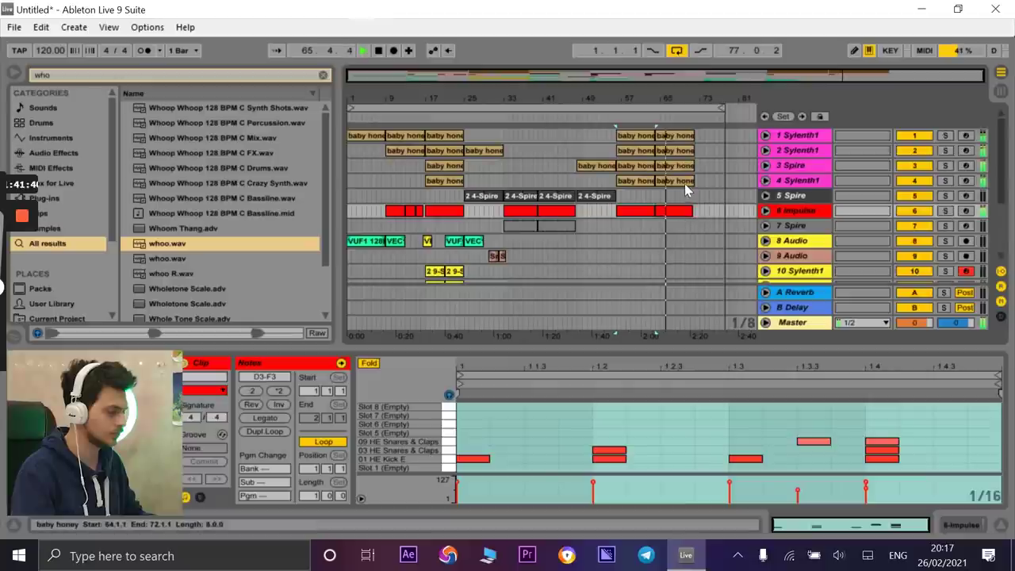
{"action": "left_click", "coordinate": [680, 151]}
{"action": "key", "text": "ctrl+d"}
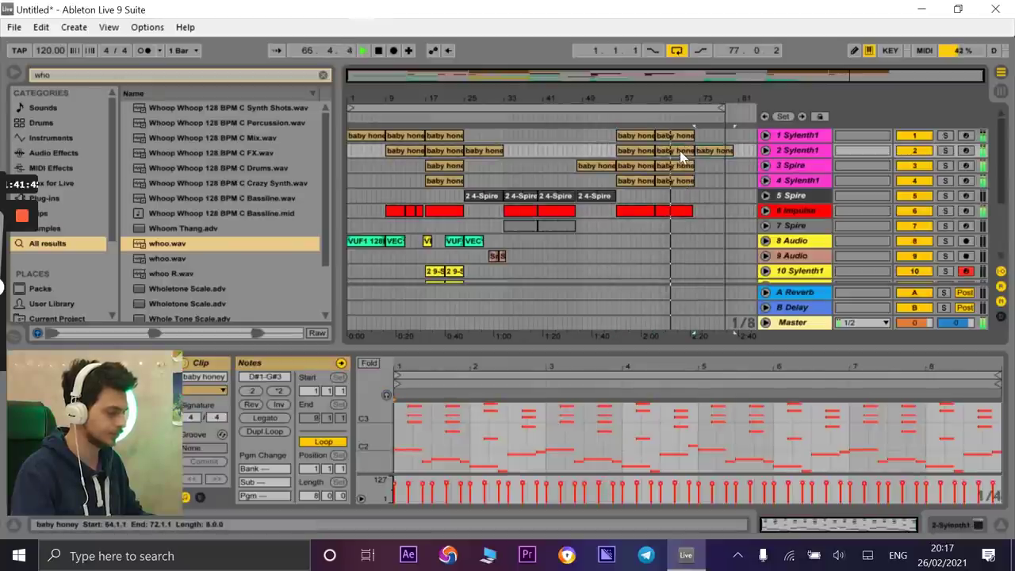
- Extend the arrangement loop past the final baby honey clip to a length of 81.3.2
{"action": "left_click_drag", "start_coordinate": [735, 113], "coordinate": [734, 109]}
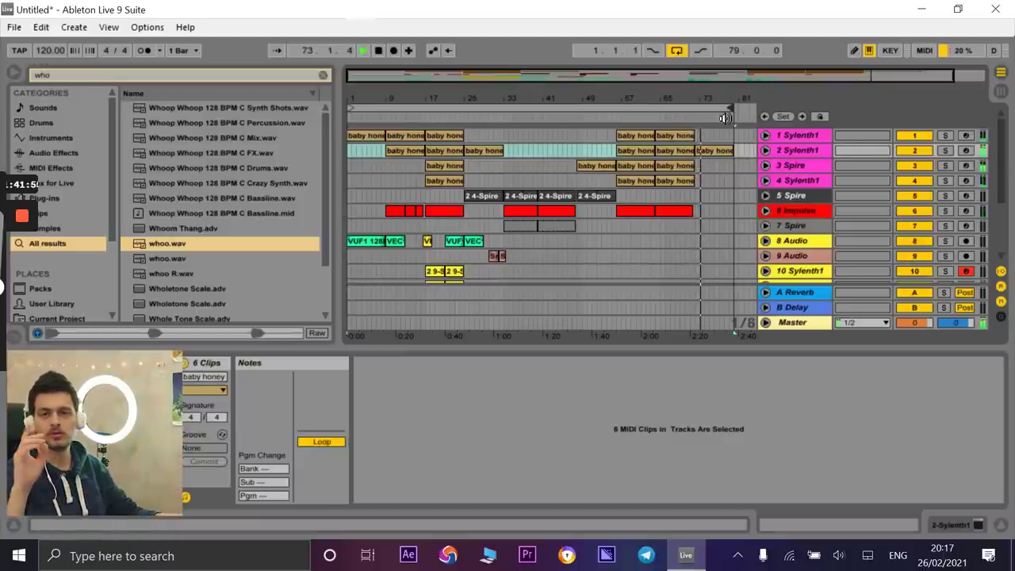
{"action": "mouse_move", "coordinate": [729, 108]}
{"action": "left_mouse_down"}
{"action": "mouse_move", "coordinate": [744, 107]}
{"action": "mouse_move", "coordinate": [708, 127]}
{"action": "mouse_move", "coordinate": [692, 108]}
{"action": "mouse_move", "coordinate": [708, 110]}
{"action": "left_mouse_up"}
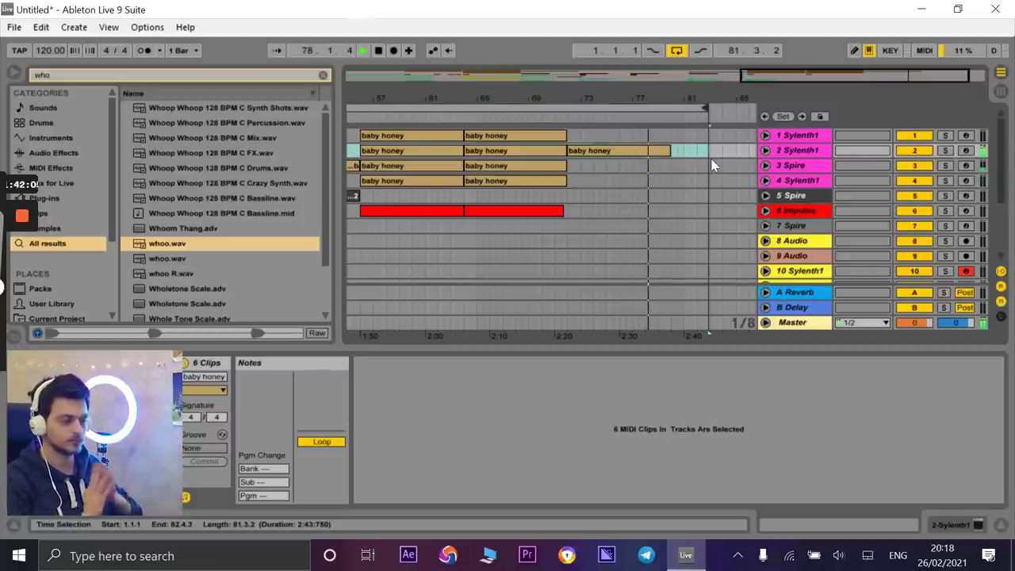
{"action": "left_click", "coordinate": [653, 156]}
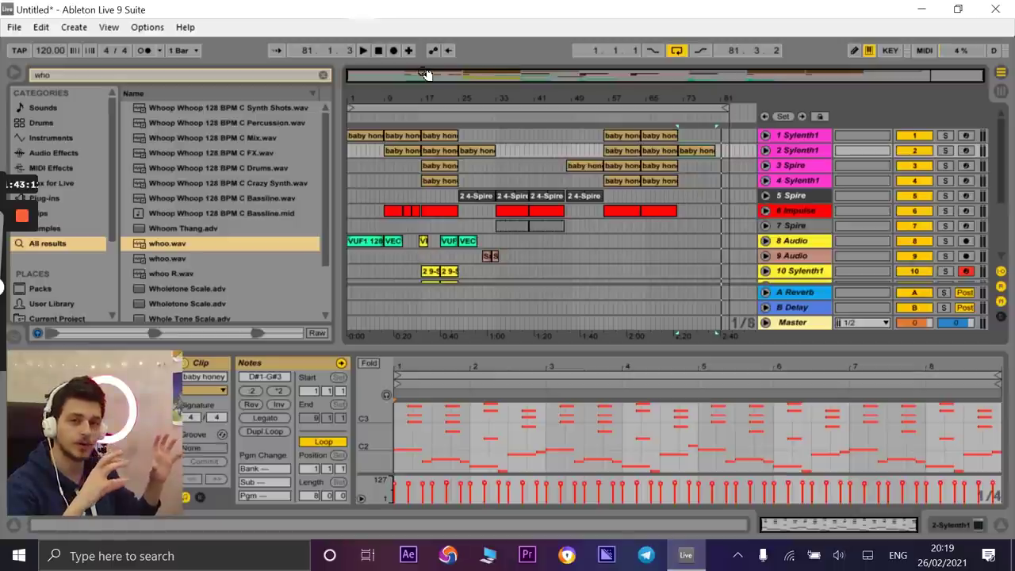
- Play the arrangement from about bar 7 and look over the tracks down to 13 Audio
{"action": "left_click", "coordinate": [379, 111]}
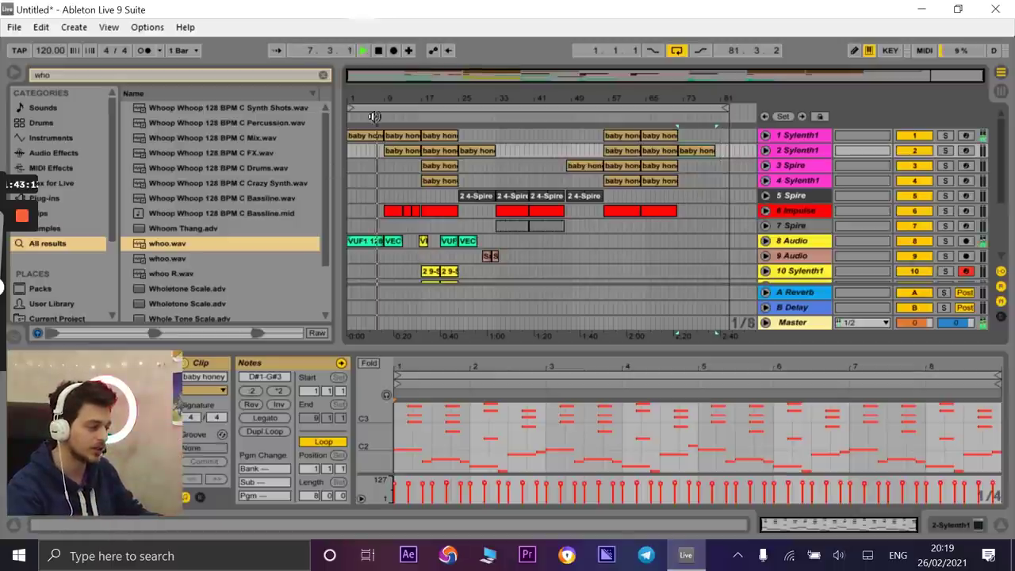
{"action": "left_click", "coordinate": [382, 121]}
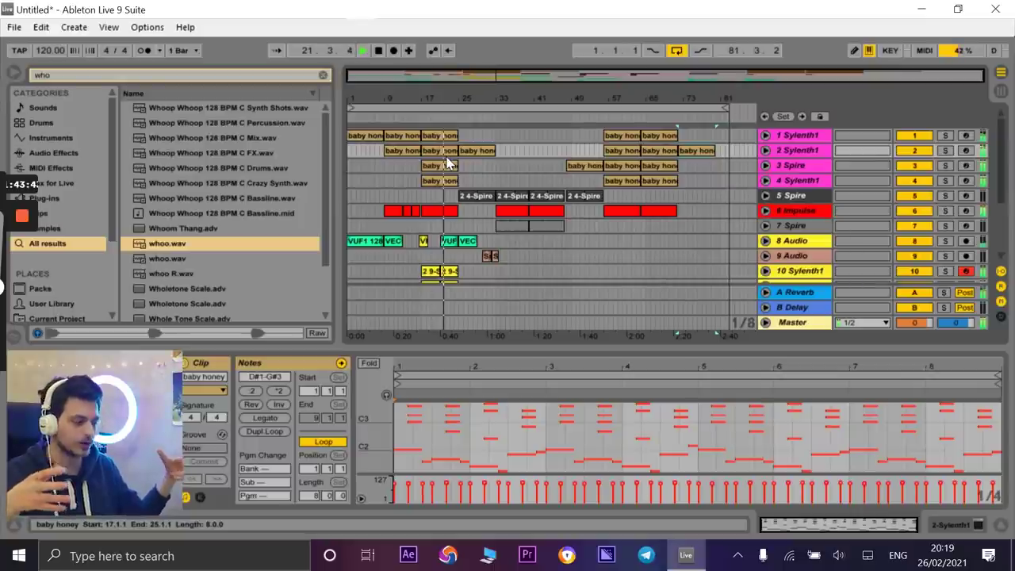
{"action": "scroll", "coordinate": [447, 216], "scroll_direction": "down", "scroll_amount": 1}
{"action": "scroll", "coordinate": [446, 216], "scroll_direction": "down", "scroll_amount": 3}
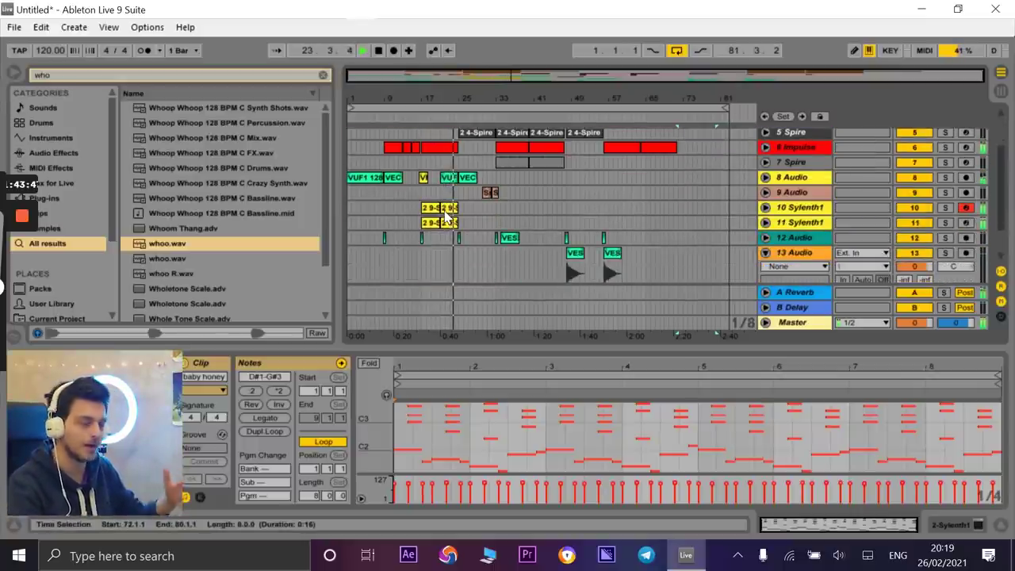
- Unfold 10 Sylenth1 and 11 Sylenth1, play from bar 17 and set the 10 Sylenth1 track volume to -6.5 dB
{"action": "left_click_drag", "start_coordinate": [442, 100], "coordinate": [469, 156]}
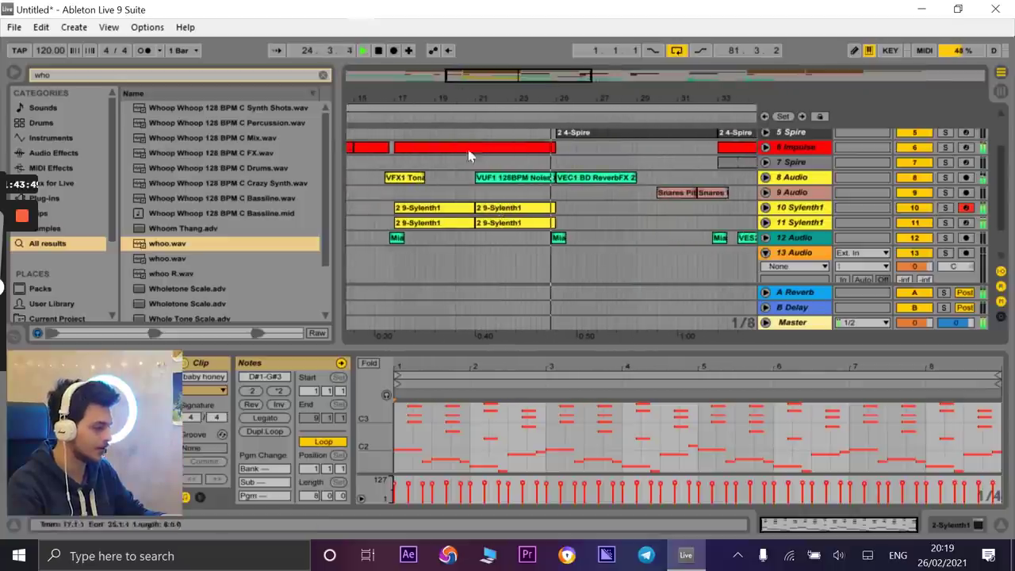
{"action": "left_click", "coordinate": [765, 208]}
{"action": "left_click", "coordinate": [765, 277]}
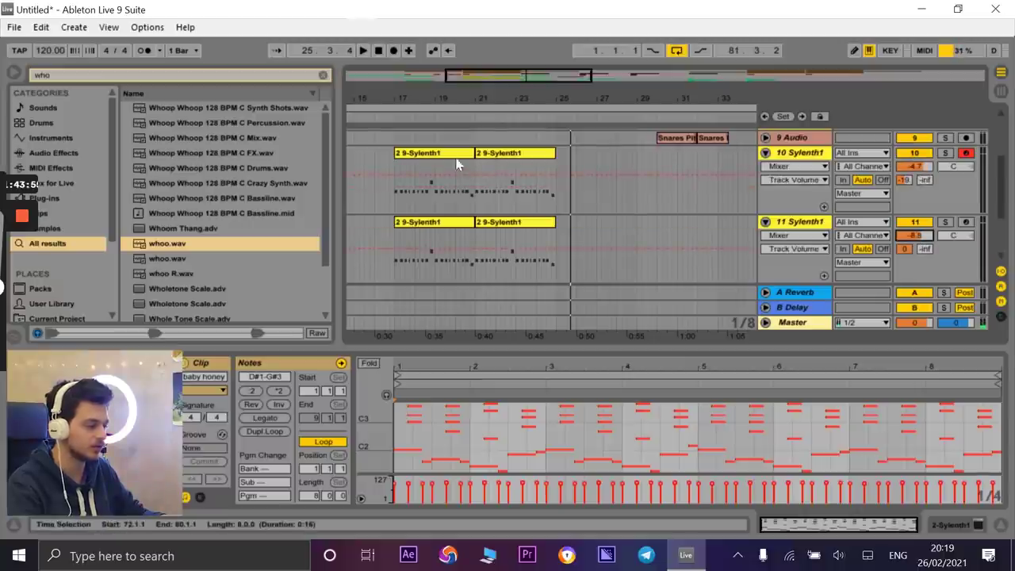
{"action": "left_click", "coordinate": [391, 119]}
{"action": "left_click_drag", "start_coordinate": [915, 166], "coordinate": [914, 174]}
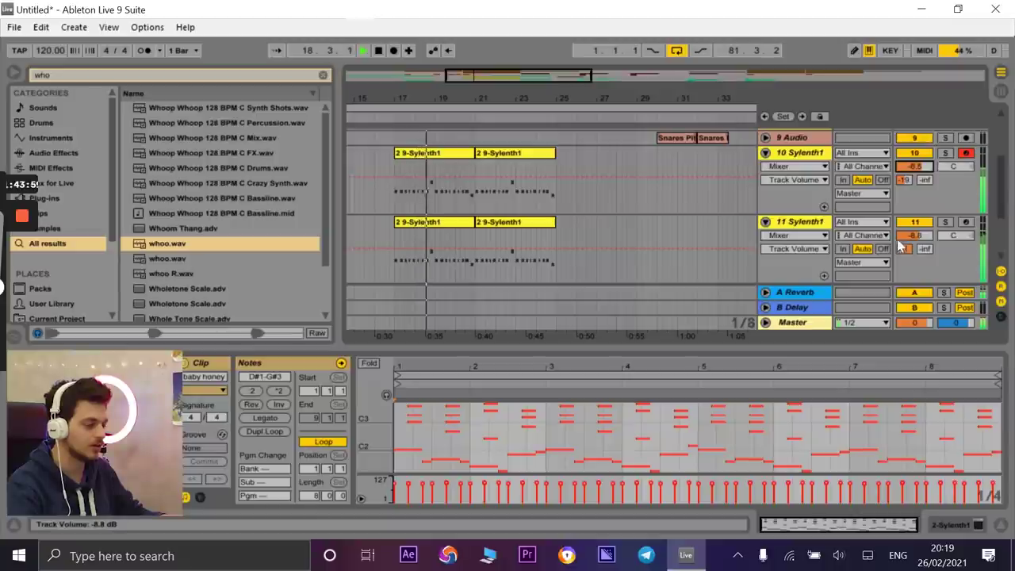
- Fold 10 Sylenth1, 11 Sylenth1 and 13 Audio, and look over the clips between bars 9 and 37 during playback
{"action": "left_click", "coordinate": [765, 153]}
{"action": "left_click", "coordinate": [766, 169]}
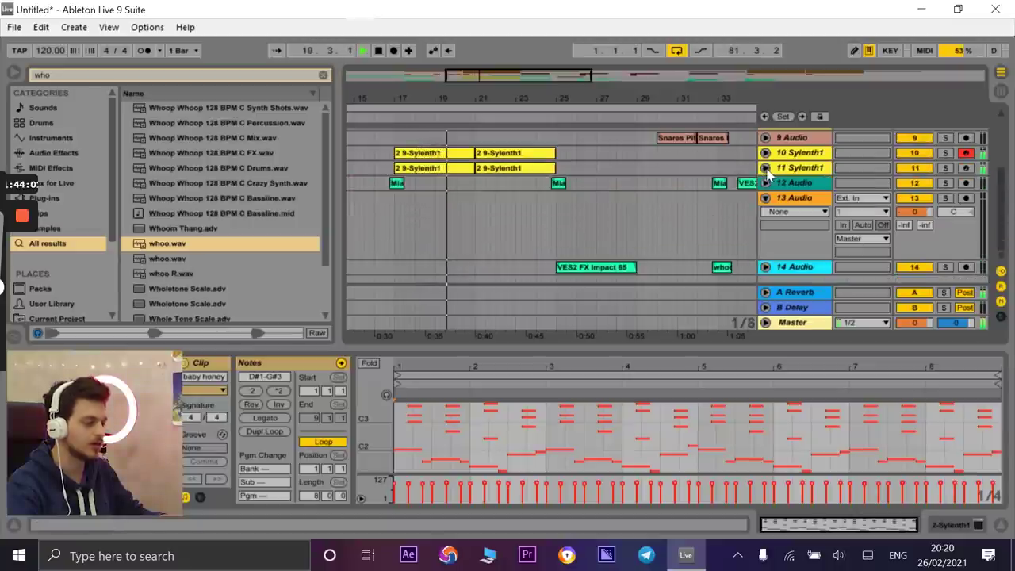
{"action": "scroll", "coordinate": [730, 219], "scroll_direction": "up", "scroll_amount": 2}
{"action": "scroll", "coordinate": [720, 245], "scroll_direction": "down", "scroll_amount": 2}
{"action": "scroll", "coordinate": [682, 234], "scroll_direction": "down", "scroll_amount": 2}
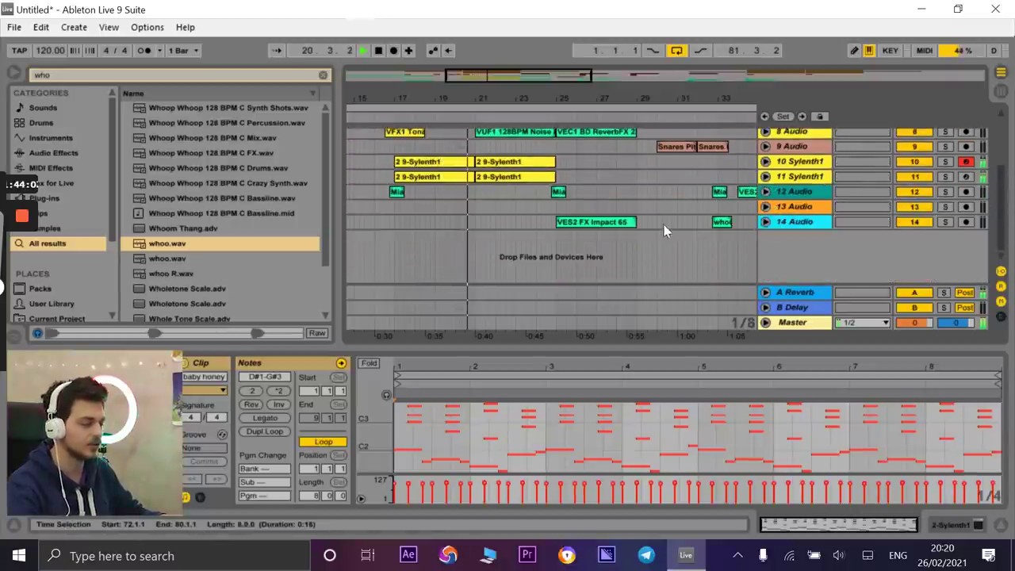
{"action": "scroll", "coordinate": [673, 217], "scroll_direction": "up", "scroll_amount": 5}
{"action": "scroll", "coordinate": [748, 233], "scroll_direction": "down", "scroll_amount": 2}
{"action": "left_click_drag", "start_coordinate": [540, 99], "coordinate": [547, 79]}
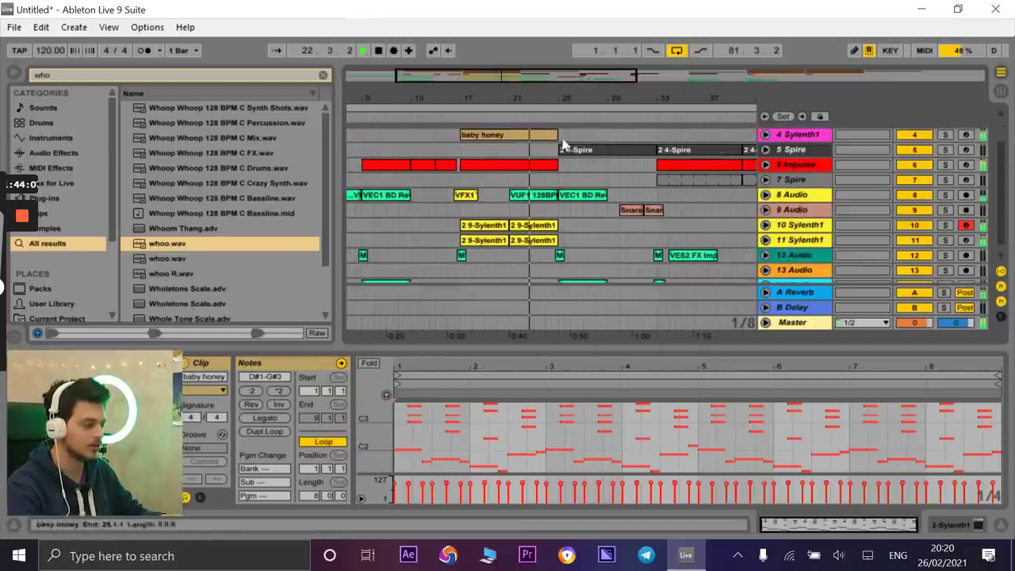
{"action": "scroll", "coordinate": [569, 167], "scroll_direction": "up", "scroll_amount": 3}
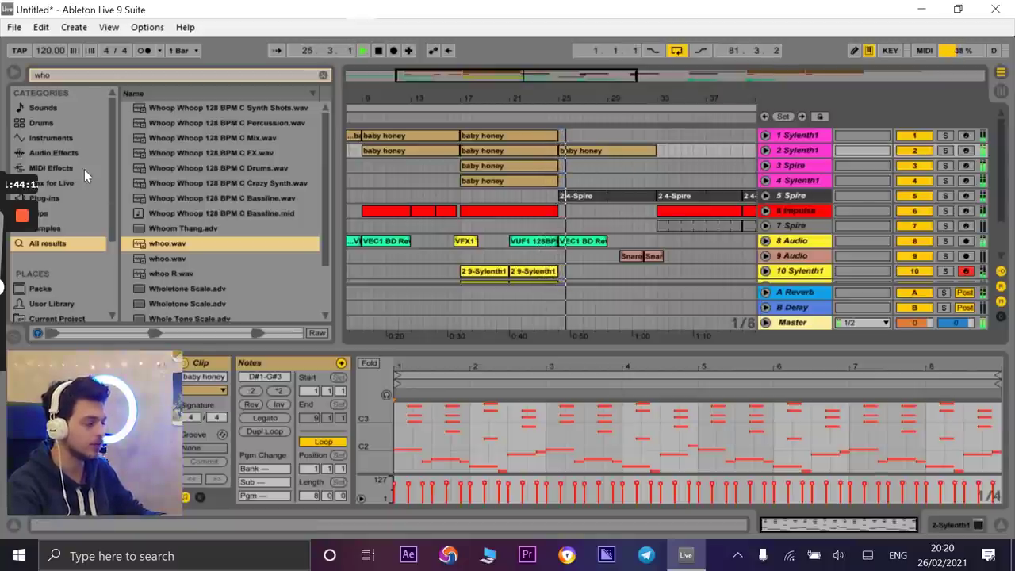
- Search the browser for vocal and audition samples from You Where_Vocals_Mix-1 R-1.wav down to VVE2 Vocal Words 013.wav
{"action": "left_click", "coordinate": [201, 76]}
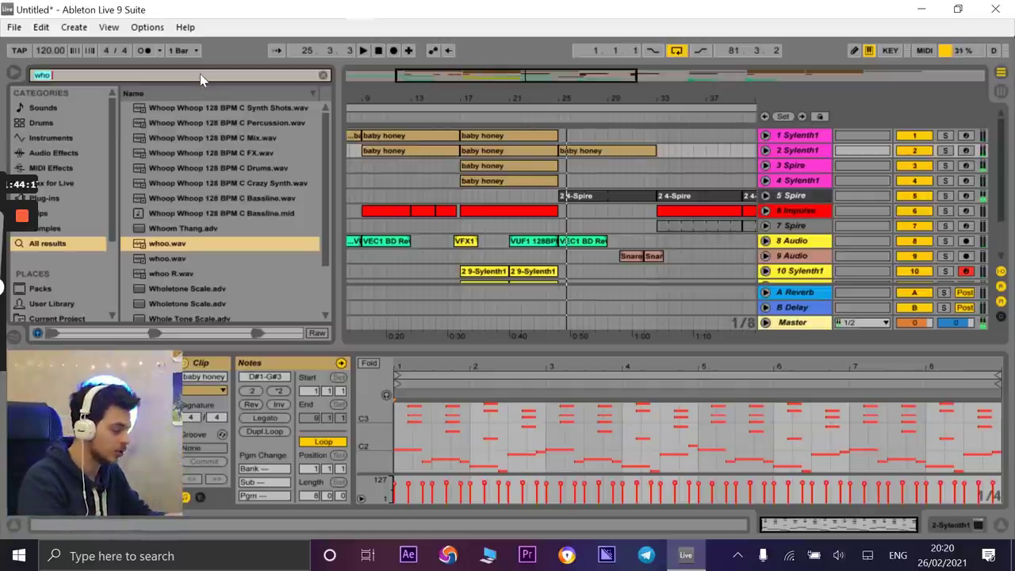
{"action": "type", "text": "vocal"}
{"action": "left_click", "coordinate": [317, 155]}
{"action": "left_click", "coordinate": [269, 215]}
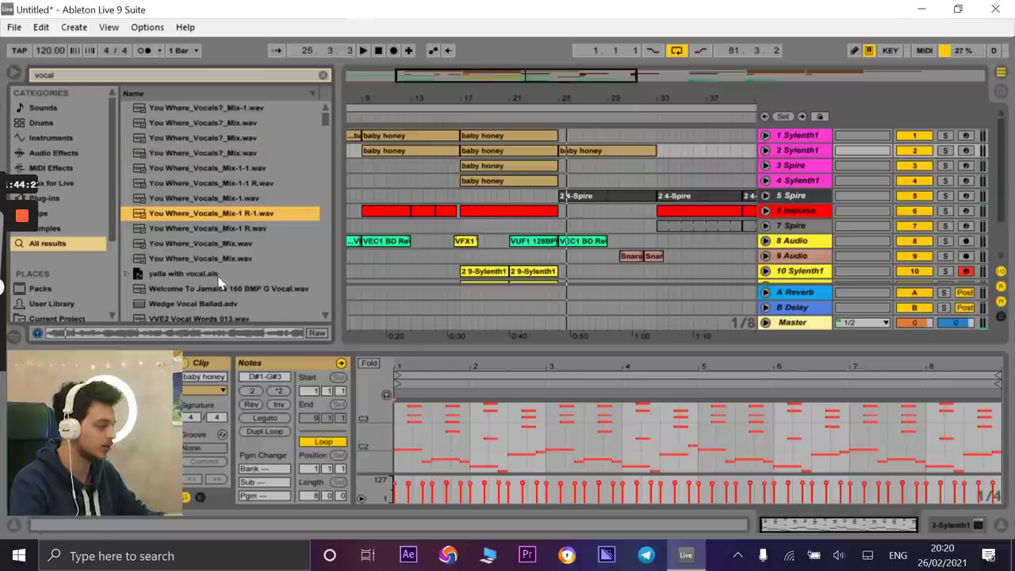
{"action": "key", "text": "Down"}
{"action": "key", "text": "Down"}
{"action": "key", "text": "Down"}
{"action": "key", "text": "Down"}
{"action": "key", "text": "Down"}
{"action": "key", "text": "Down"}
{"action": "key", "text": "Down"}
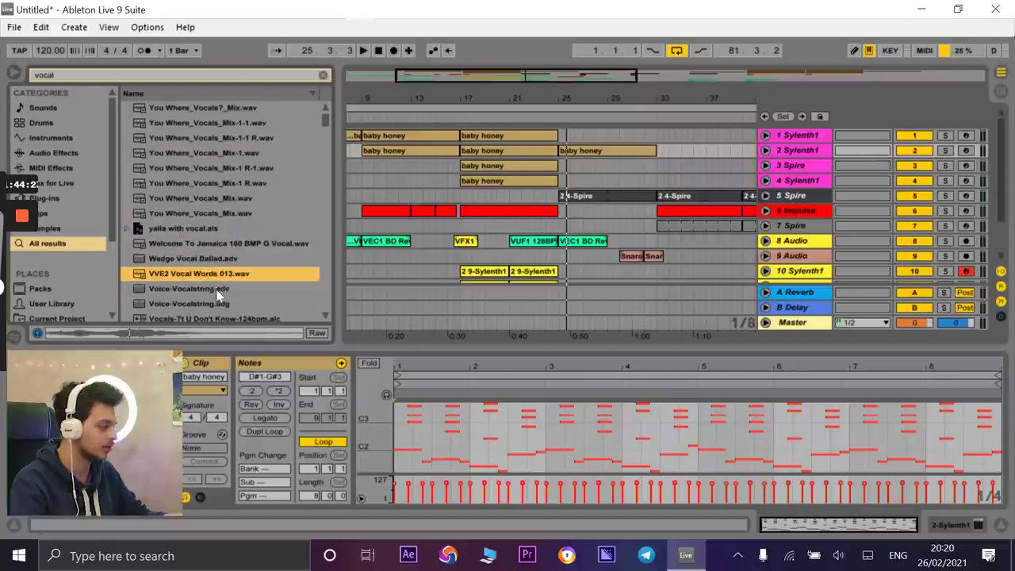
{"action": "scroll", "coordinate": [212, 250], "scroll_direction": "down", "scroll_amount": 1}
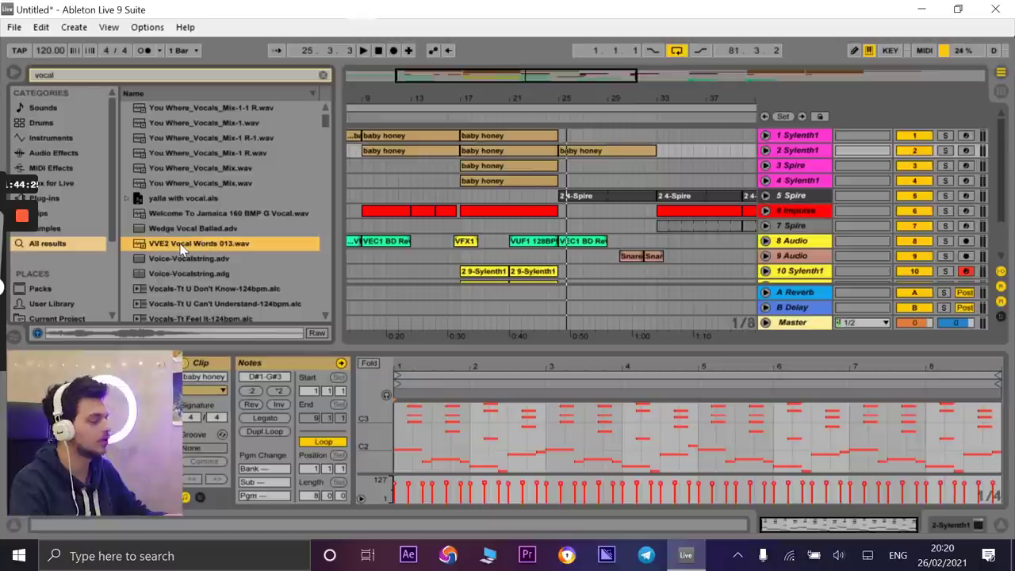
{"action": "scroll", "coordinate": [182, 243], "scroll_direction": "down", "scroll_amount": 2}
{"action": "scroll", "coordinate": [182, 243], "scroll_direction": "up", "scroll_amount": 3}
- Search the browser for jam and audition the BB JAMAICAN VOCAL samples, ending on BB JAMAICAN VOCAL 9.wav
{"action": "left_click", "coordinate": [176, 80]}
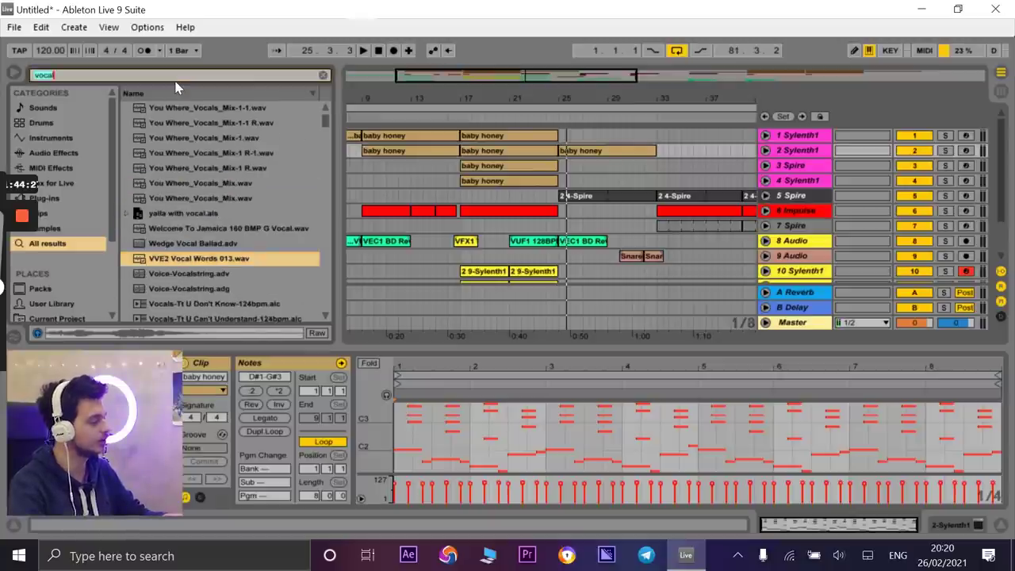
{"action": "type", "text": "jam"}
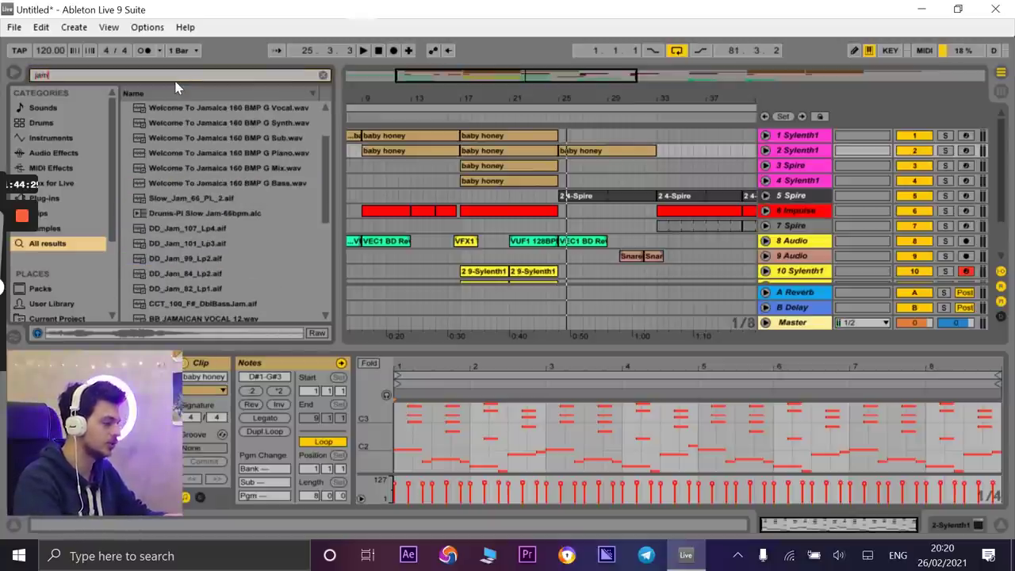
{"action": "key", "text": "Down"}
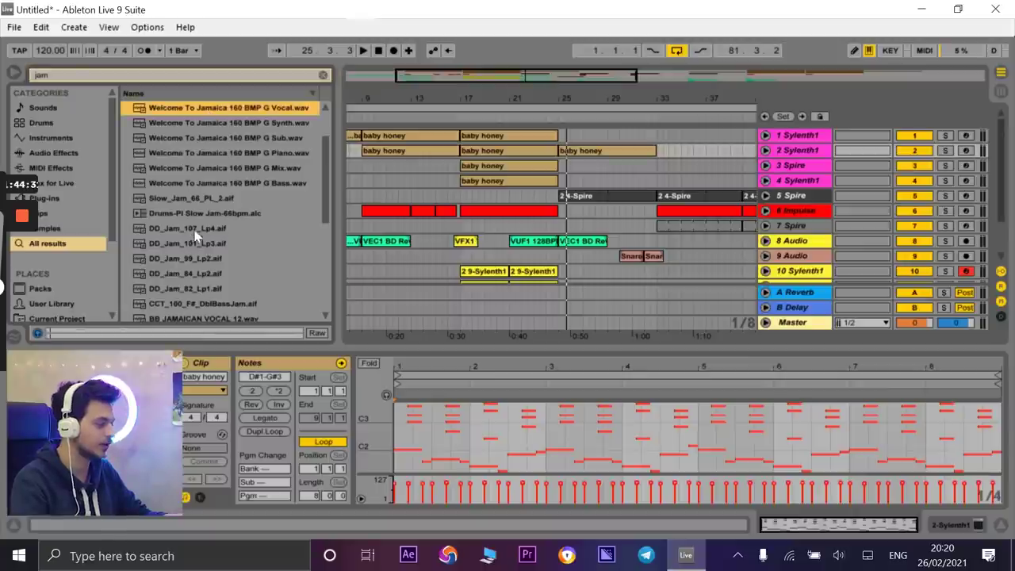
{"action": "left_click", "coordinate": [196, 230]}
{"action": "scroll", "coordinate": [205, 249], "scroll_direction": "down", "scroll_amount": 2}
{"action": "left_click", "coordinate": [201, 260]}
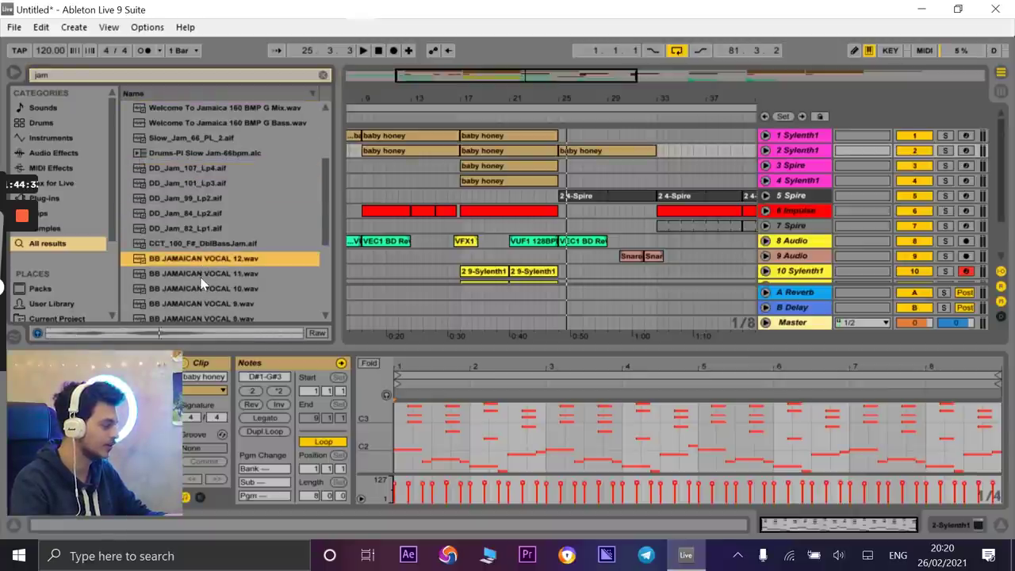
{"action": "scroll", "coordinate": [214, 238], "scroll_direction": "down", "scroll_amount": 2}
{"action": "left_click", "coordinate": [222, 229]}
{"action": "left_click", "coordinate": [216, 242]}
{"action": "left_click", "coordinate": [212, 258]}
{"action": "left_click", "coordinate": [210, 274]}
{"action": "scroll", "coordinate": [207, 278], "scroll_direction": "down", "scroll_amount": 1}
{"action": "key", "text": "Up"}
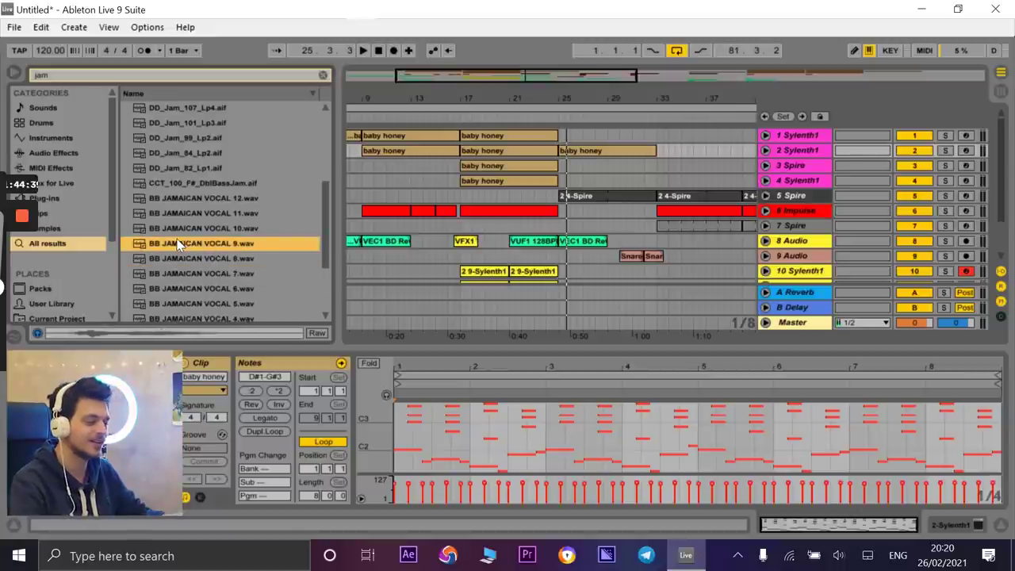
- Place BB JAMAICAN VOCAL 9.wav on 13 Audio just before bar 25
{"action": "left_click", "coordinate": [572, 273]}
{"action": "scroll", "coordinate": [568, 269], "scroll_direction": "down", "scroll_amount": 3}
{"action": "left_click_drag", "start_coordinate": [568, 268], "coordinate": [558, 263]}
{"action": "left_click_drag", "start_coordinate": [570, 100], "coordinate": [571, 159]}
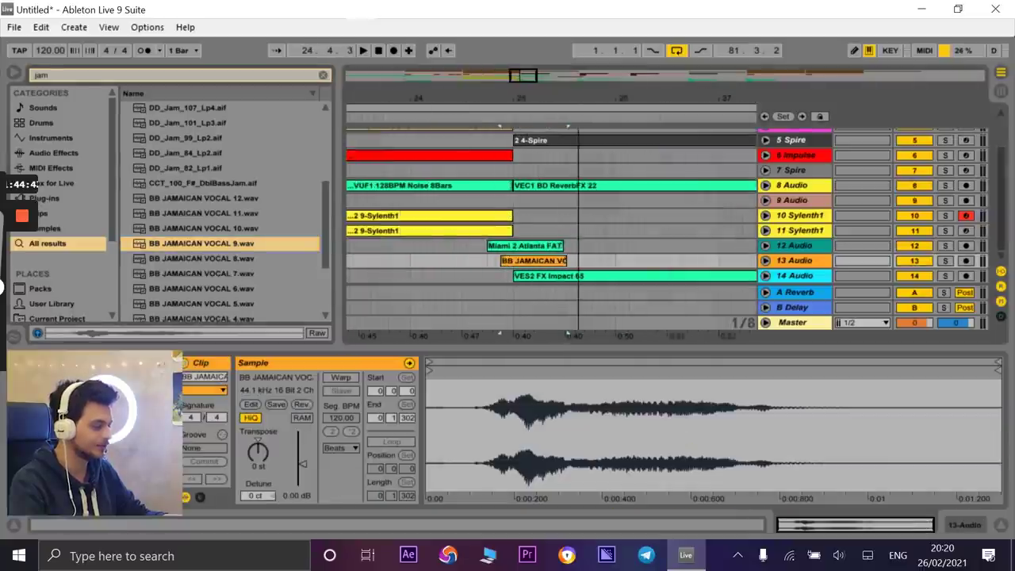
- Set the Jamaican vocal clip's warp mode to Complex Pro and its gain to 6.88 dB
{"action": "left_click", "coordinate": [341, 449]}
{"action": "left_click", "coordinate": [353, 520]}
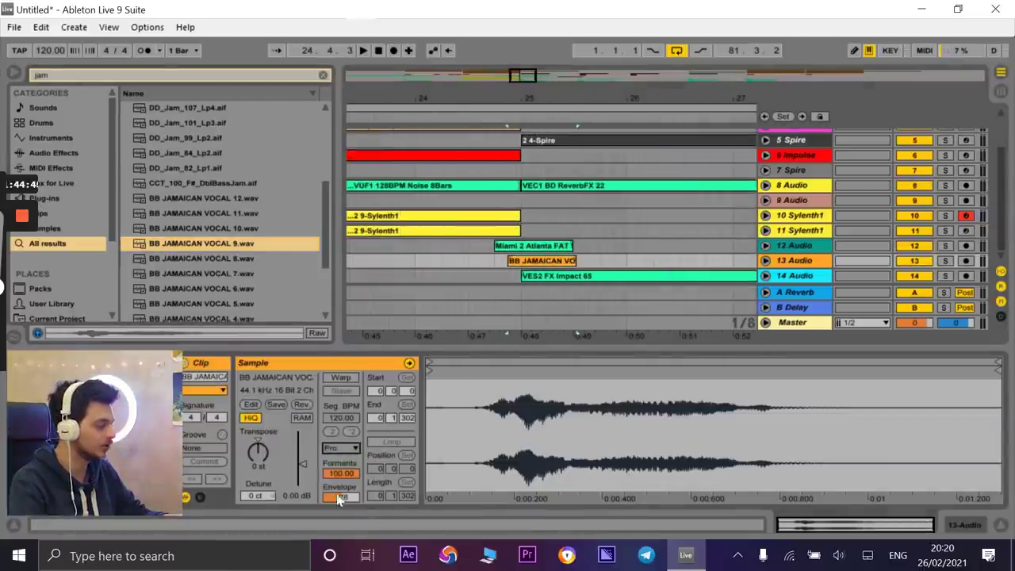
{"action": "left_click_drag", "start_coordinate": [303, 464], "coordinate": [302, 454]}
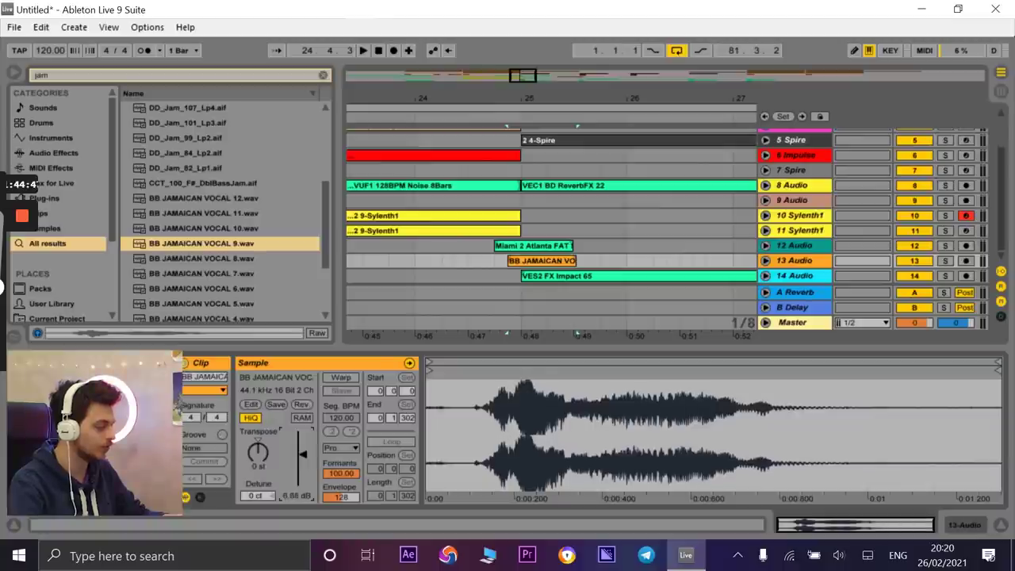
- Move the Jamaican vocal clip on 13 Audio to start at 24.4.1 and play the transition into bar 25
{"action": "mouse_move", "coordinate": [513, 263]}
{"action": "left_mouse_down"}
{"action": "mouse_move", "coordinate": [483, 260]}
{"action": "mouse_move", "coordinate": [550, 261]}
{"action": "mouse_move", "coordinate": [518, 262]}
{"action": "mouse_move", "coordinate": [527, 261]}
{"action": "left_mouse_up"}
{"action": "key", "text": "space"}
{"action": "key", "text": "space"}
{"action": "key", "text": "space"}
{"action": "key", "text": "space"}
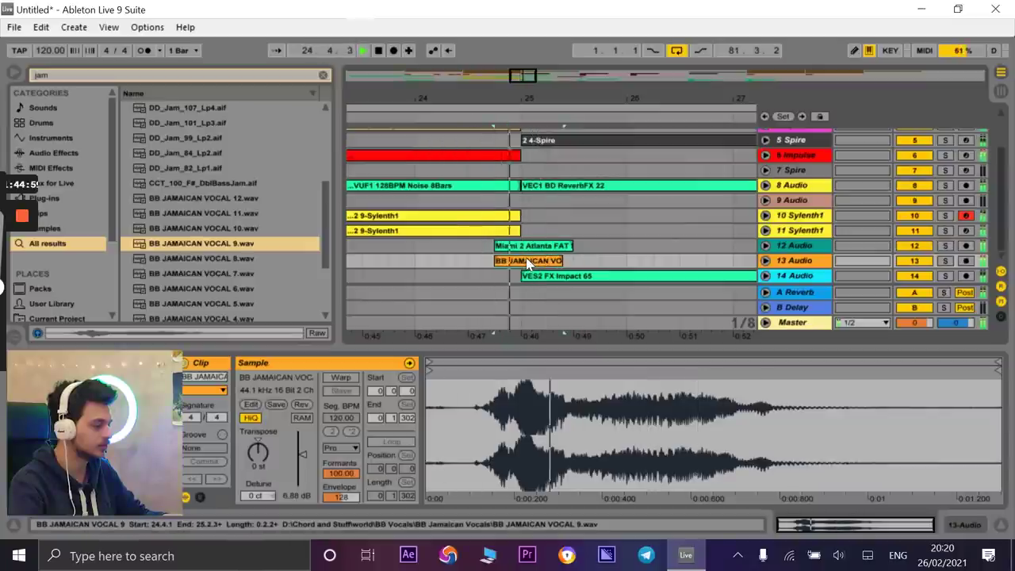
{"action": "key", "text": "space"}
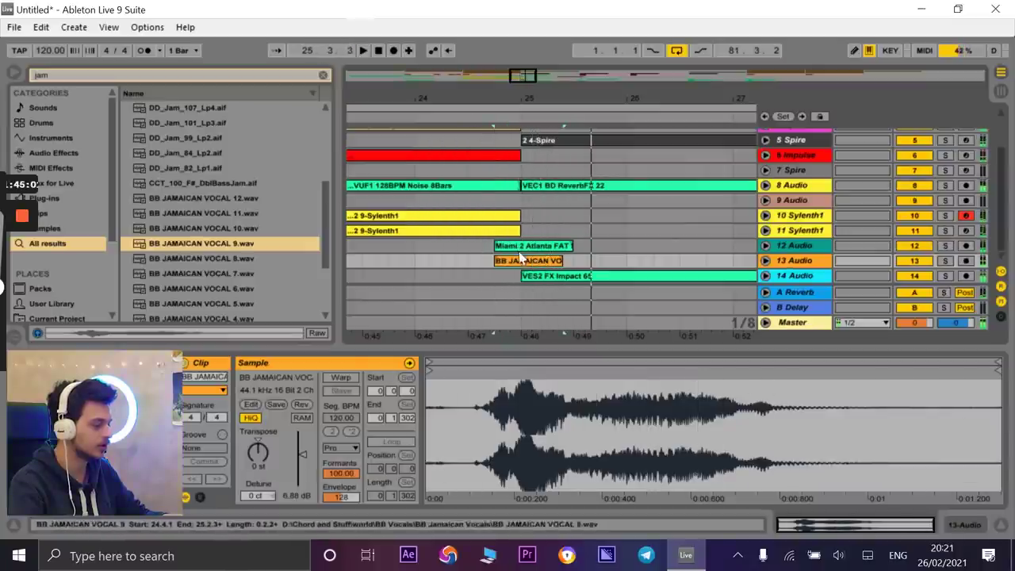
- Cut the baby honey, 6 Impulse, VUF1 noise and 9-Sylenth1 clips before bar 25 so they end at 24.4.1
{"action": "left_click_drag", "start_coordinate": [494, 231], "coordinate": [519, 231]}
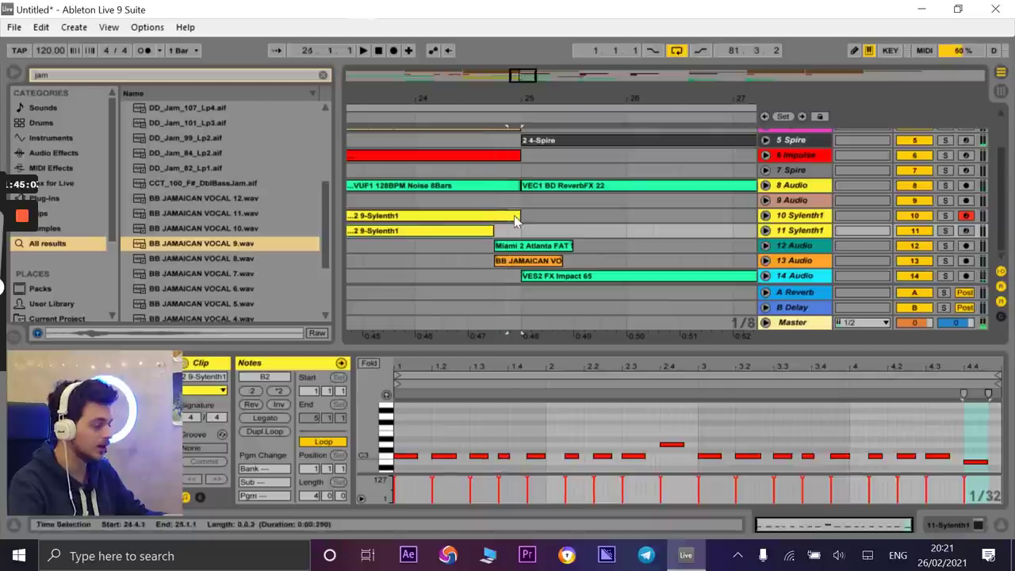
{"action": "key", "text": "Delete"}
{"action": "left_click_drag", "start_coordinate": [519, 185], "coordinate": [500, 138]}
{"action": "scroll", "coordinate": [500, 188], "scroll_direction": "up", "scroll_amount": 1}
{"action": "scroll", "coordinate": [498, 185], "scroll_direction": "up", "scroll_amount": 3}
{"action": "scroll", "coordinate": [500, 163], "scroll_direction": "down", "scroll_amount": 3}
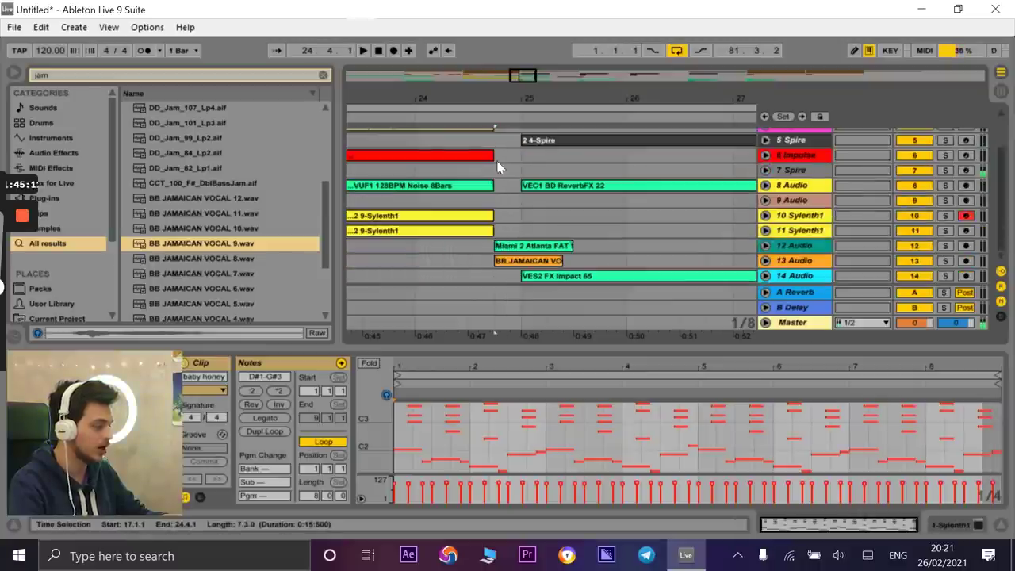
- Play the transition, shorten the clips before bar 25 to end at 24.3.1, and move the Miami snare and Jamaican vocal to start there
{"action": "key", "text": "space"}
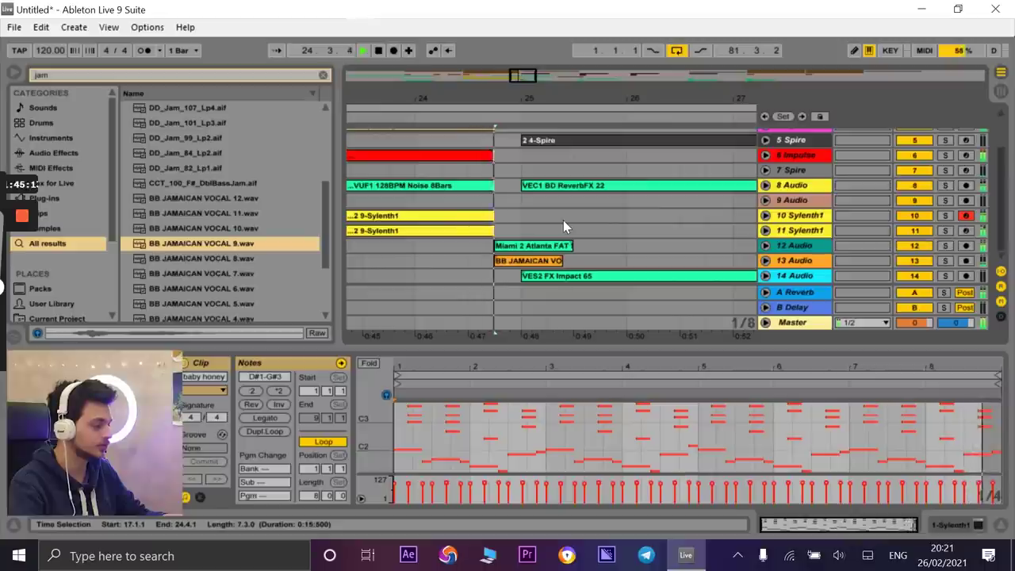
{"action": "left_click_drag", "start_coordinate": [376, 99], "coordinate": [385, 104]}
{"action": "left_click", "coordinate": [369, 113]}
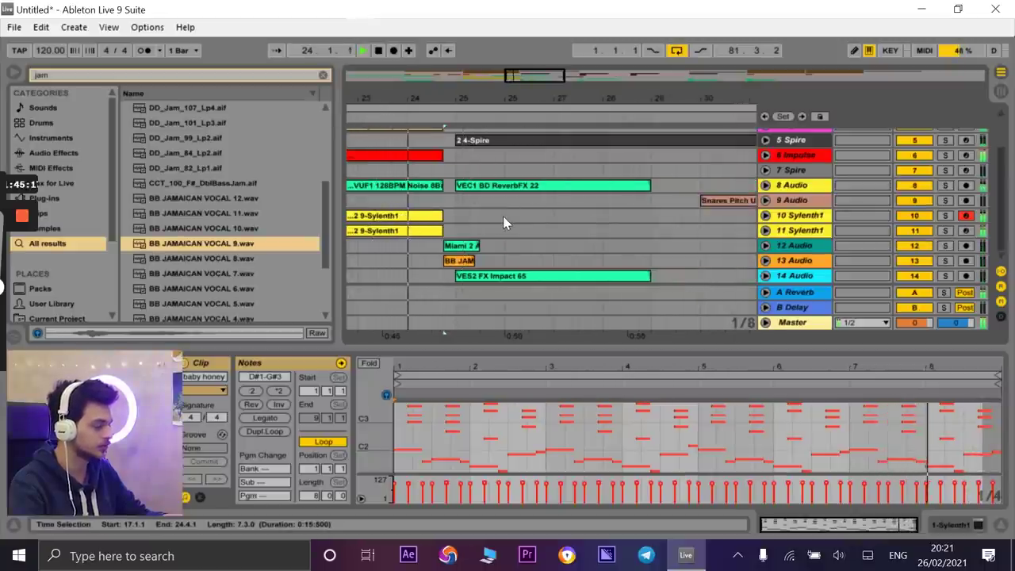
{"action": "key", "text": "space"}
{"action": "left_click_drag", "start_coordinate": [444, 100], "coordinate": [505, 287]}
{"action": "left_click_drag", "start_coordinate": [534, 245], "coordinate": [466, 244]}
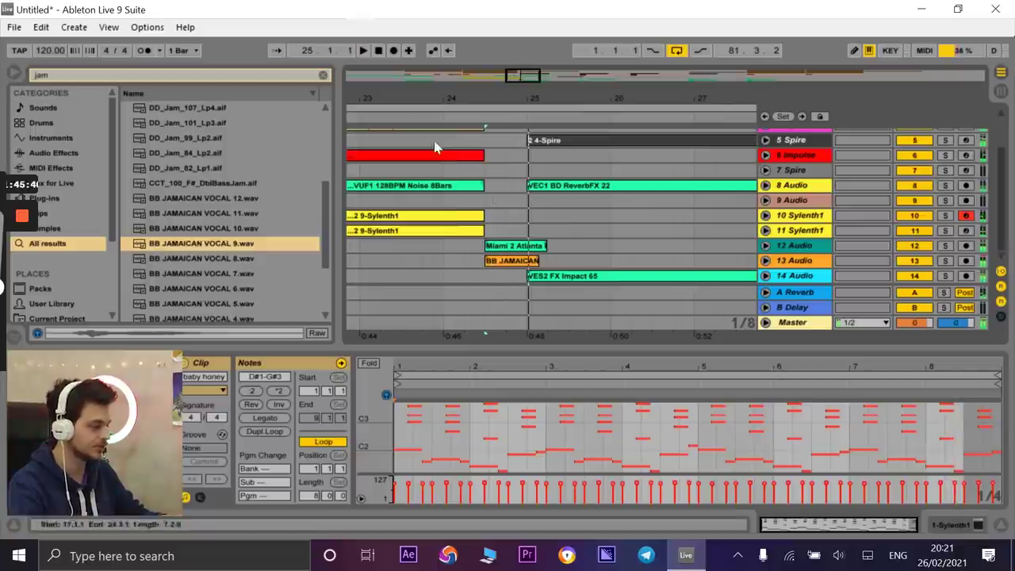
{"action": "left_click", "coordinate": [390, 124]}
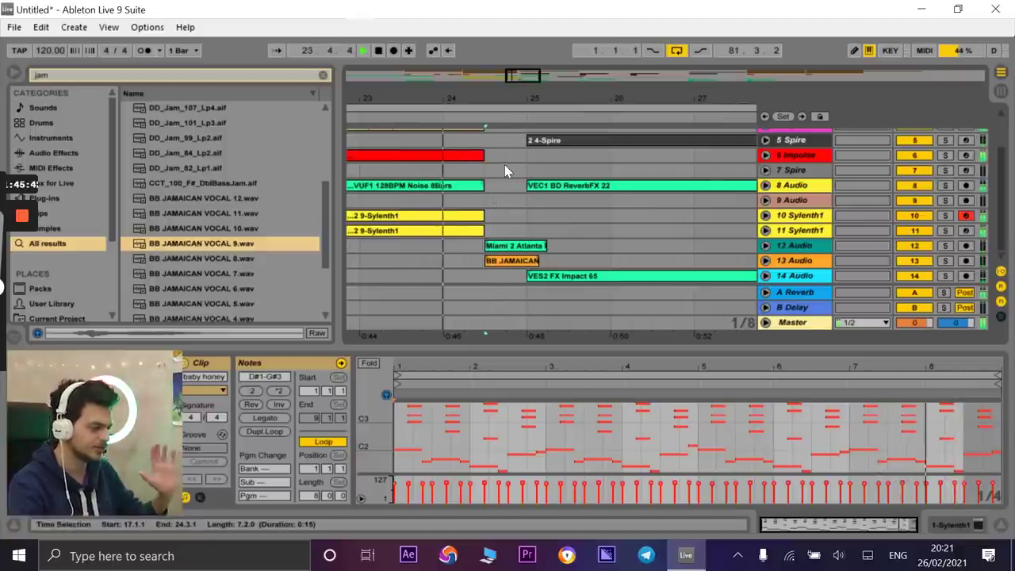
{"action": "key", "text": "space"}
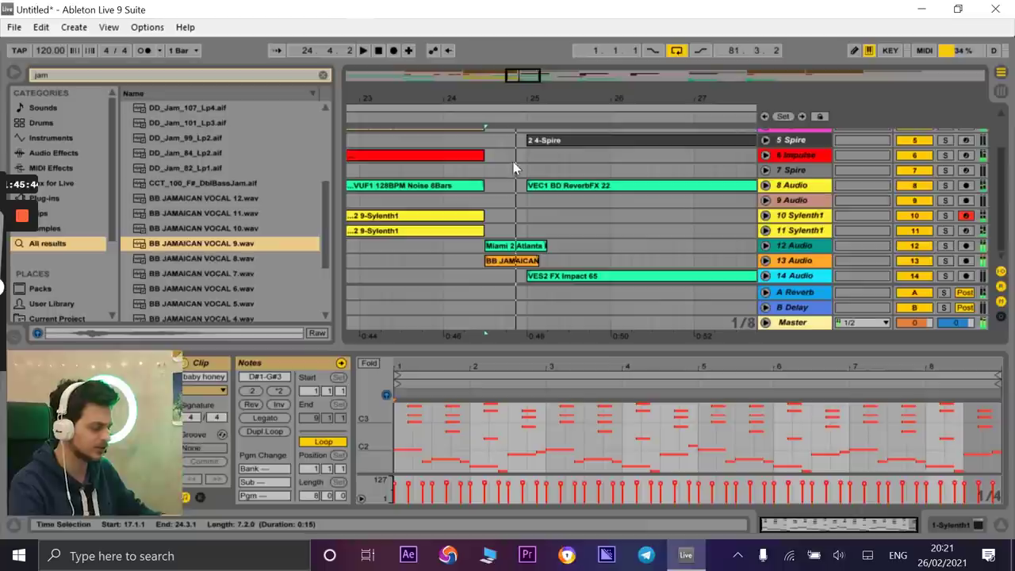
- Move the BB JAMAICAN VOCAL 9 clip to start at 24.3.3 and play it
{"action": "left_click_drag", "start_coordinate": [510, 102], "coordinate": [516, 134]}
{"action": "left_click_drag", "start_coordinate": [488, 261], "coordinate": [516, 261]}
{"action": "key", "text": "space"}
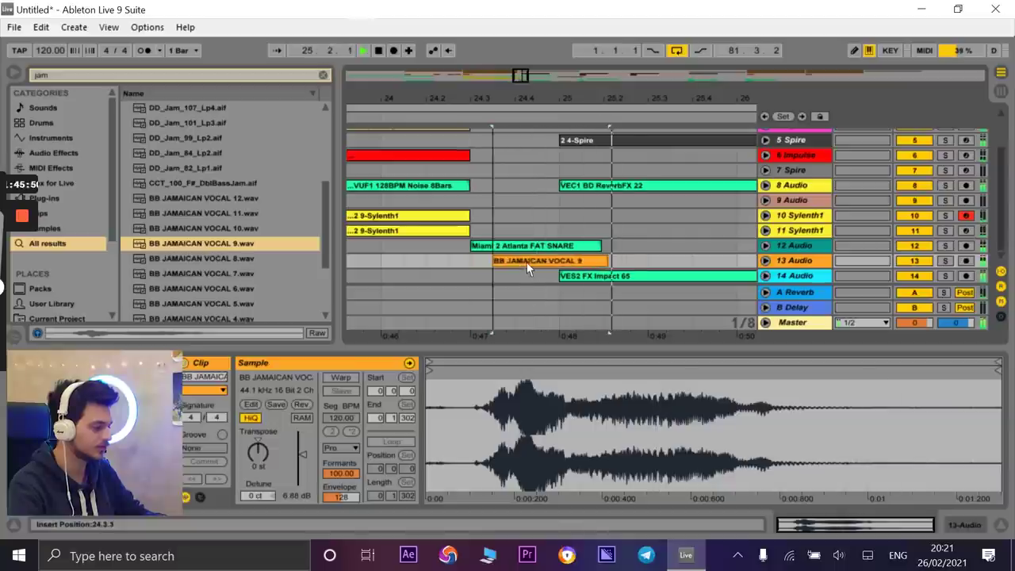
- Set the arrangement grid to 1/32, move the Jamaican vocal clip to start at 24.3.2 and play it
{"action": "right_click", "coordinate": [487, 268]}
{"action": "left_click", "coordinate": [613, 378]}
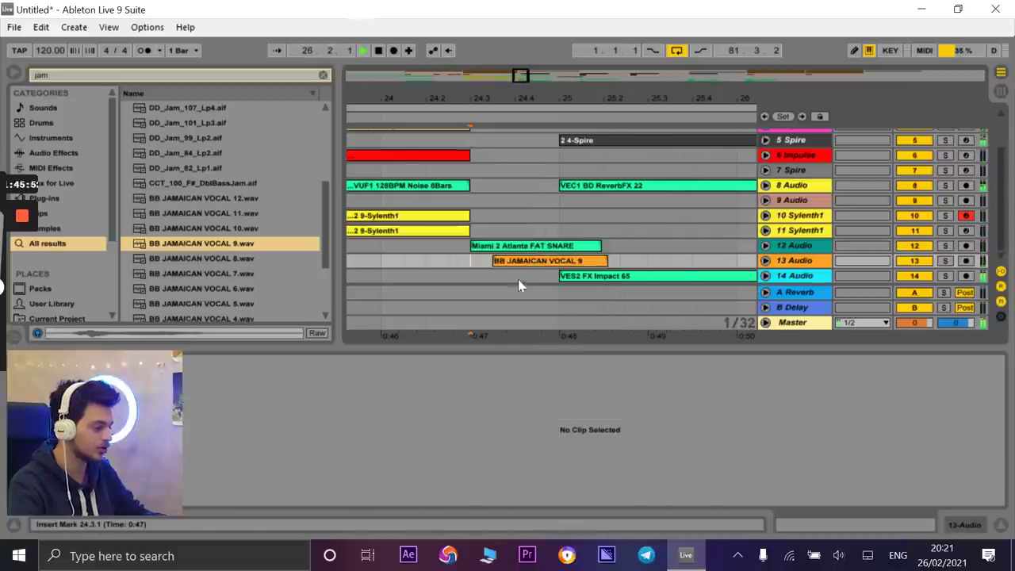
{"action": "left_click", "coordinate": [504, 262]}
{"action": "key", "text": "space"}
{"action": "left_click_drag", "start_coordinate": [500, 262], "coordinate": [490, 262]}
{"action": "key", "text": "space"}
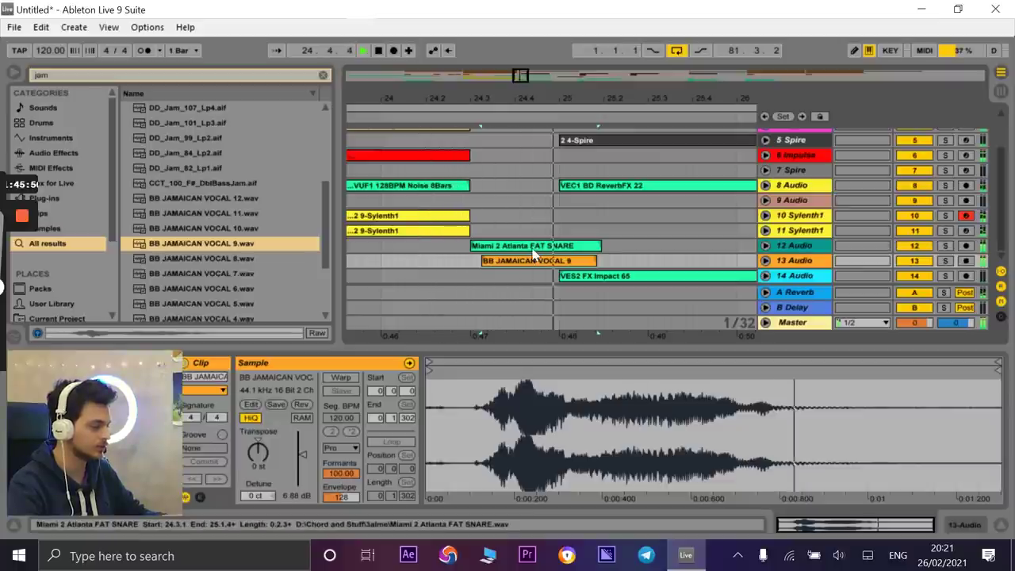
- Extend the last 9-Sylenth1 clips on 10 Sylenth1 and 11 Sylenth1 to end at 25.1.1
{"action": "left_click_drag", "start_coordinate": [563, 103], "coordinate": [543, 56]}
{"action": "scroll", "coordinate": [615, 201], "scroll_direction": "up", "scroll_amount": 1}
{"action": "scroll", "coordinate": [611, 200], "scroll_direction": "down", "scroll_amount": 1}
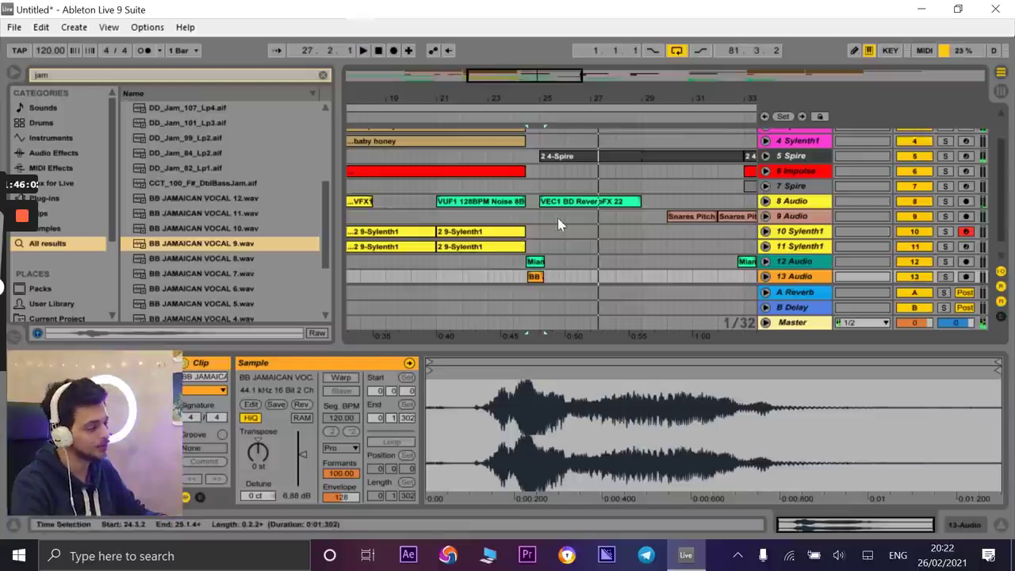
{"action": "left_click", "coordinate": [519, 242]}
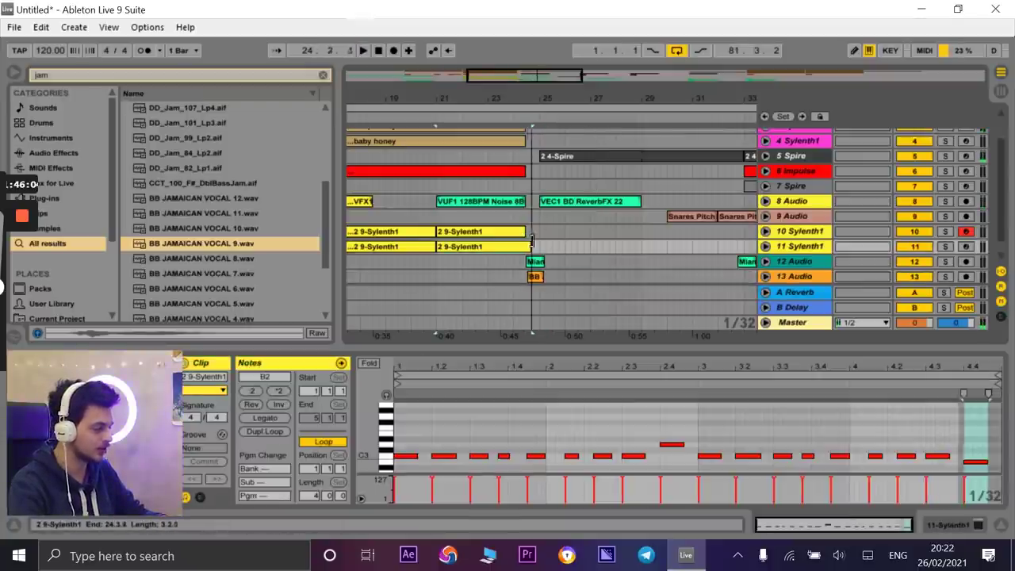
{"action": "left_click", "coordinate": [522, 246], "text": "shift"}
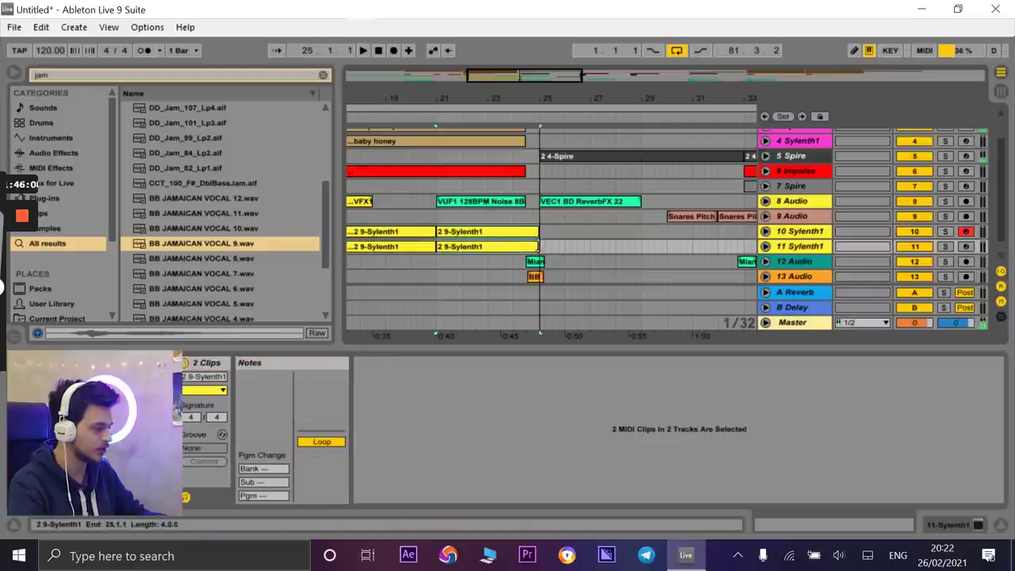
- Extend the baby honey clips on tracks 1 to 4, the 6 Impulse clip and the VUF1 noise clip to end at 25.1.1
{"action": "left_click_drag", "start_coordinate": [544, 94], "coordinate": [547, 241]}
{"action": "scroll", "coordinate": [479, 220], "scroll_direction": "up", "scroll_amount": 2}
{"action": "left_click", "coordinate": [474, 232]}
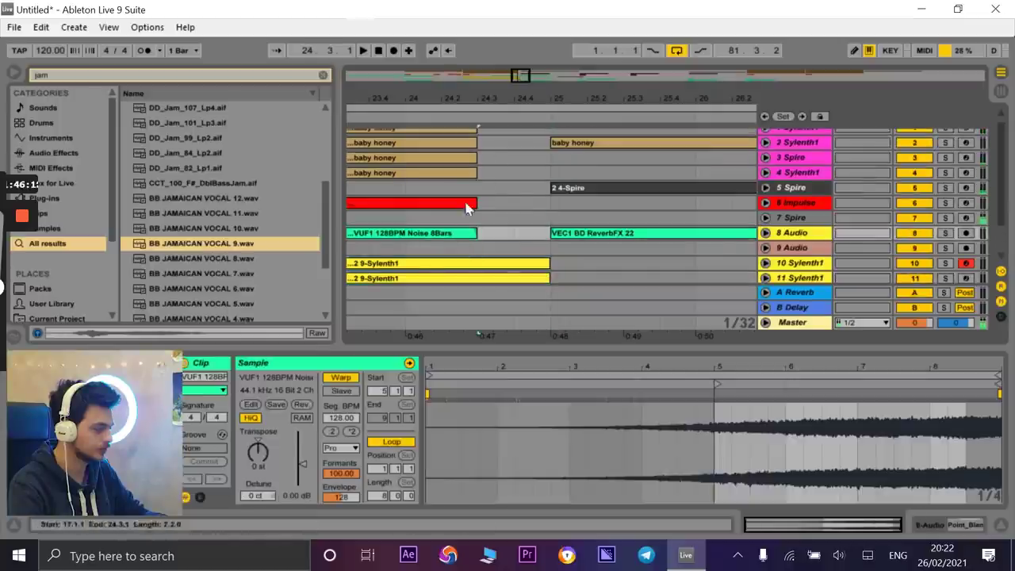
{"action": "left_click", "coordinate": [462, 134], "text": "shift"}
{"action": "scroll", "coordinate": [453, 163], "scroll_direction": "up", "scroll_amount": 1}
{"action": "left_click", "coordinate": [459, 137]}
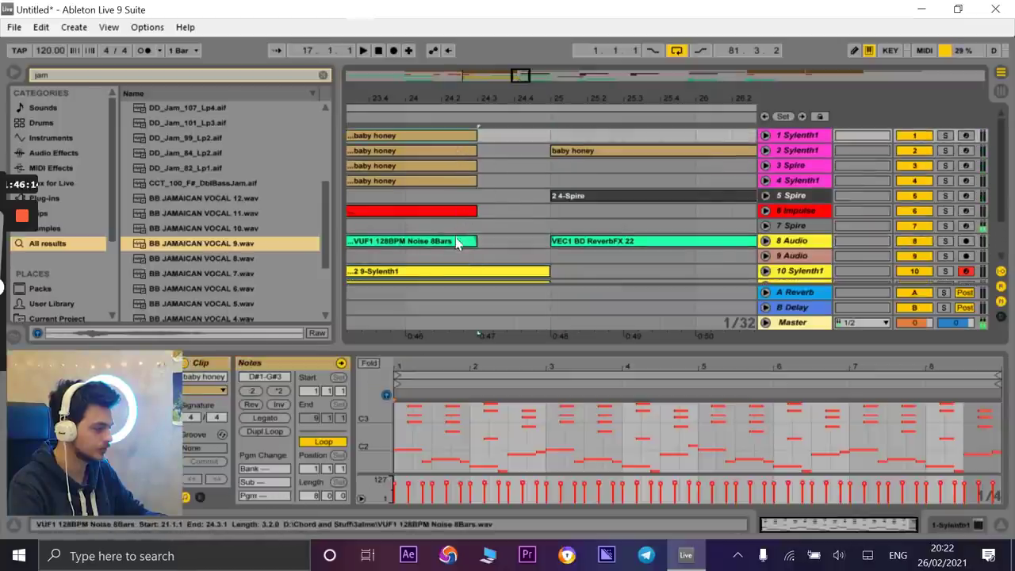
{"action": "left_click", "coordinate": [457, 241], "text": "shift"}
{"action": "left_click_drag", "start_coordinate": [472, 210], "coordinate": [551, 210]}
{"action": "scroll", "coordinate": [547, 230], "scroll_direction": "down", "scroll_amount": 3}
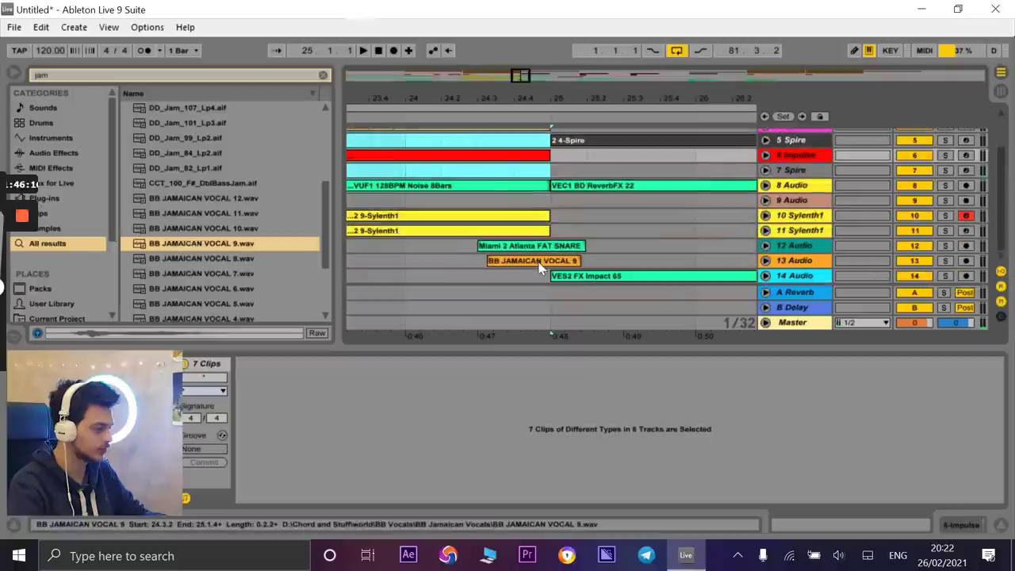
- Place the BB JAMAICAN VOCAL 9 clip on 13 Audio at 32.4.1, aligned with the Miami snare before bar 33
{"action": "left_click", "coordinate": [539, 257]}
{"action": "left_click_drag", "start_coordinate": [568, 93], "coordinate": [529, 273]}
{"action": "left_click", "coordinate": [619, 261]}
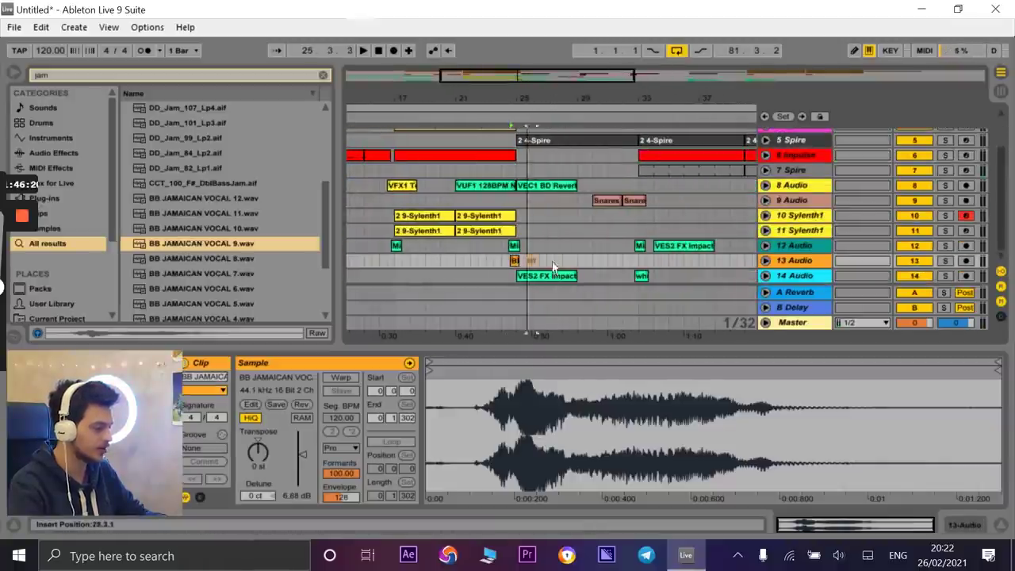
{"action": "left_click", "coordinate": [634, 260]}
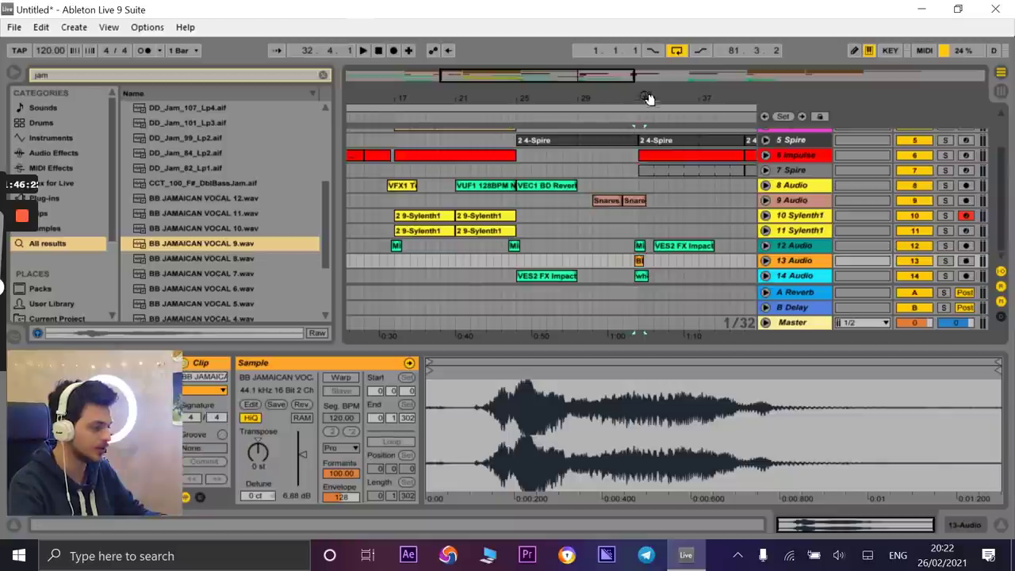
- Play the transition into bar 33 and shift the Jamaican vocal clip earlier to about 32.3.1
{"action": "left_click_drag", "start_coordinate": [646, 102], "coordinate": [637, 173]}
{"action": "left_click", "coordinate": [520, 111]}
{"action": "left_click", "coordinate": [498, 117]}
{"action": "left_click", "coordinate": [569, 170]}
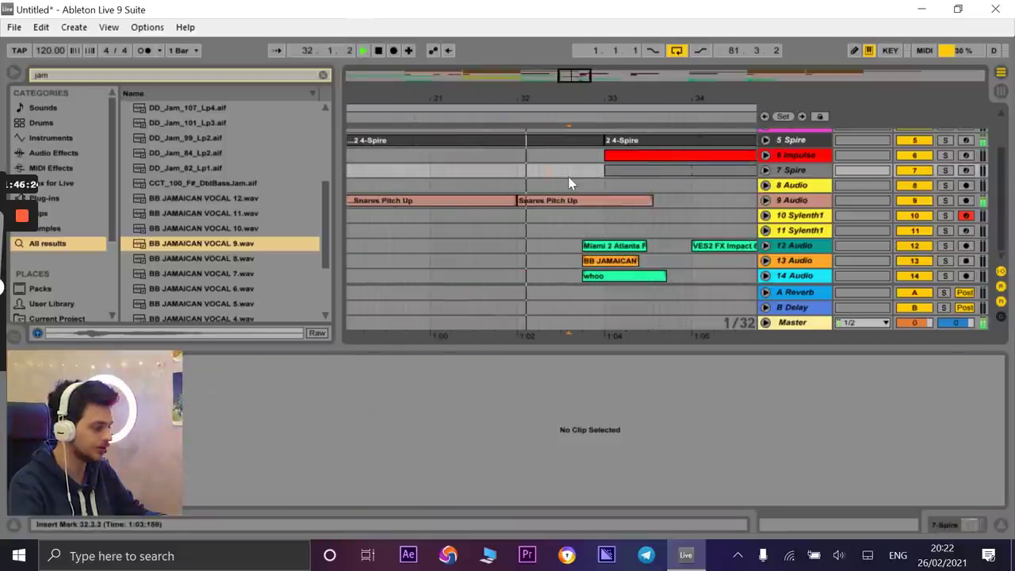
{"action": "left_click", "coordinate": [569, 184]}
{"action": "left_click_drag", "start_coordinate": [596, 262], "coordinate": [571, 262]}
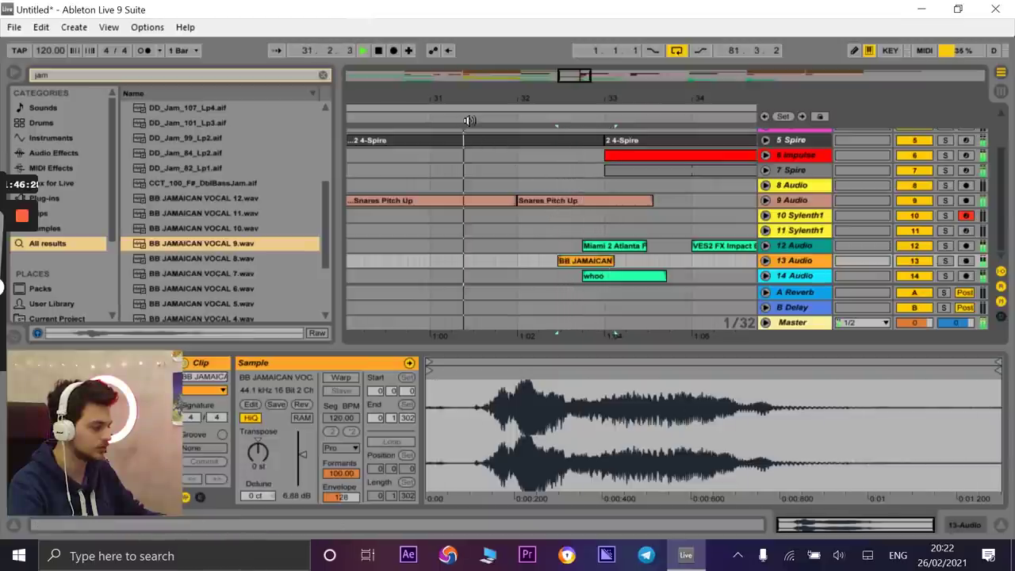
{"action": "left_click_drag", "start_coordinate": [588, 264], "coordinate": [593, 264]}
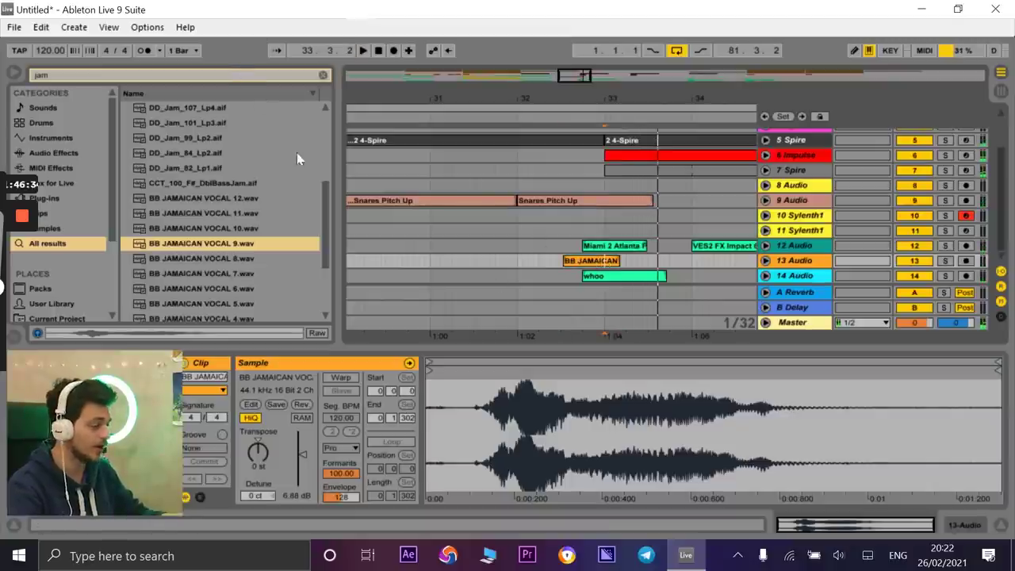
- Insert a new audio track below 13 Audio and move the BB JAMAICAN VOCAL 9 clip before bar 33 onto it
{"action": "left_click_drag", "start_coordinate": [633, 95], "coordinate": [527, 24]}
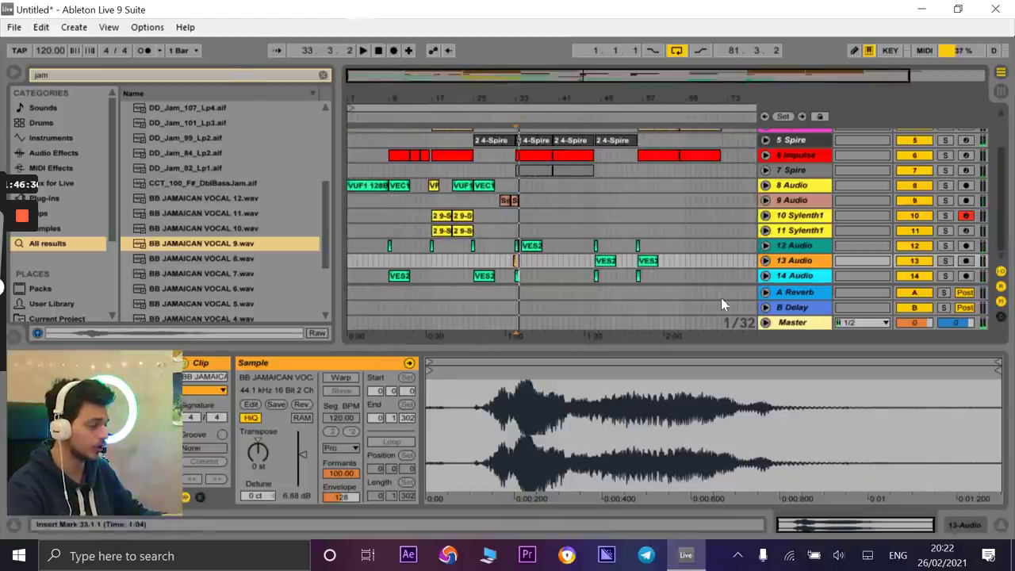
{"action": "left_click", "coordinate": [788, 265]}
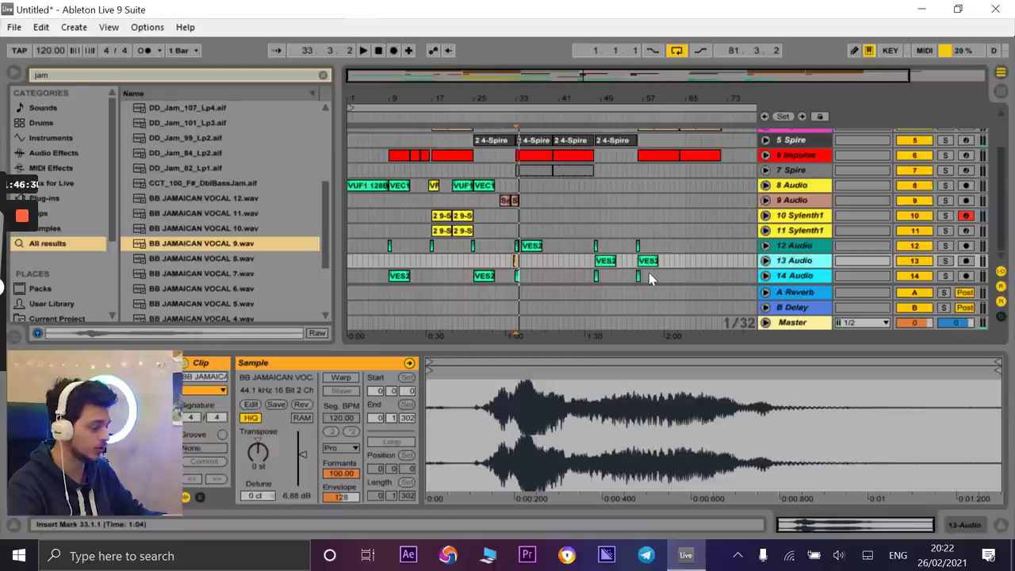
{"action": "key", "text": "ctrl+t"}
{"action": "left_click_drag", "start_coordinate": [513, 103], "coordinate": [508, 107]}
{"action": "left_click_drag", "start_coordinate": [565, 207], "coordinate": [563, 224]}
- Search the browser for "alter" and load the LittleAlterBoy effect on the 14 Audio track
{"action": "left_click", "coordinate": [252, 79]}
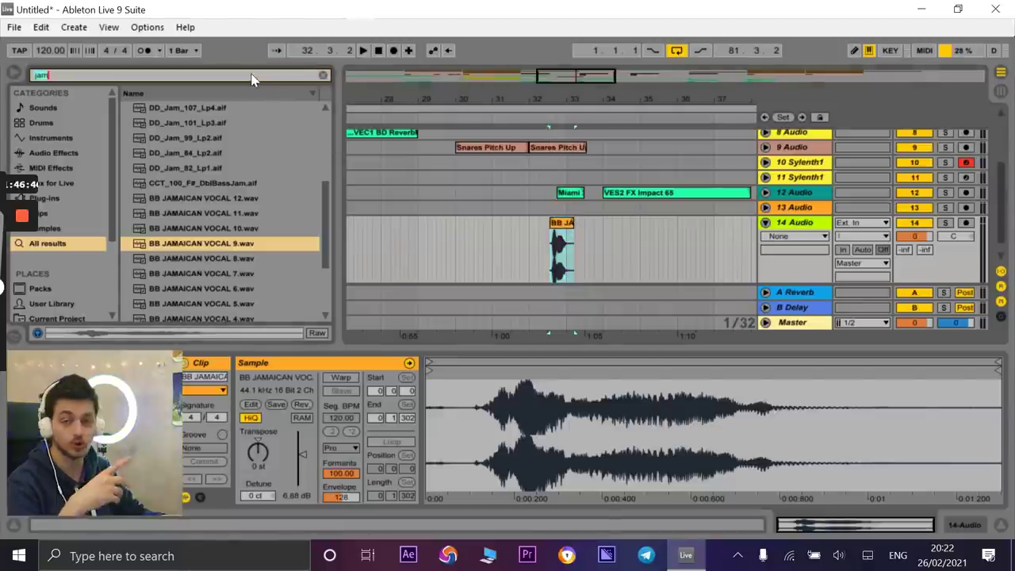
{"action": "key", "text": "BackSpace"}
{"action": "type", "text": "alter"}
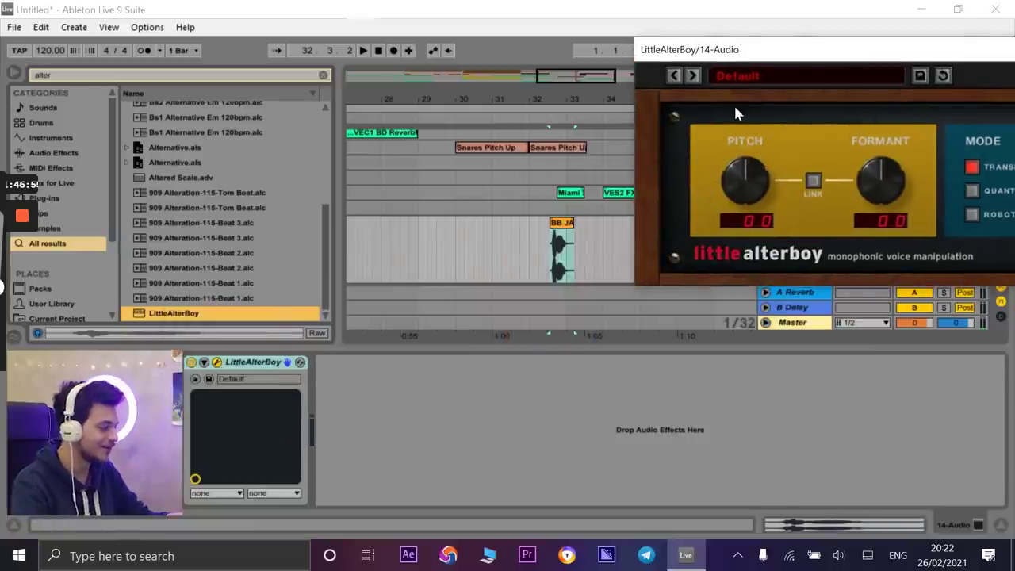
{"action": "left_click_drag", "start_coordinate": [753, 51], "coordinate": [715, 292]}
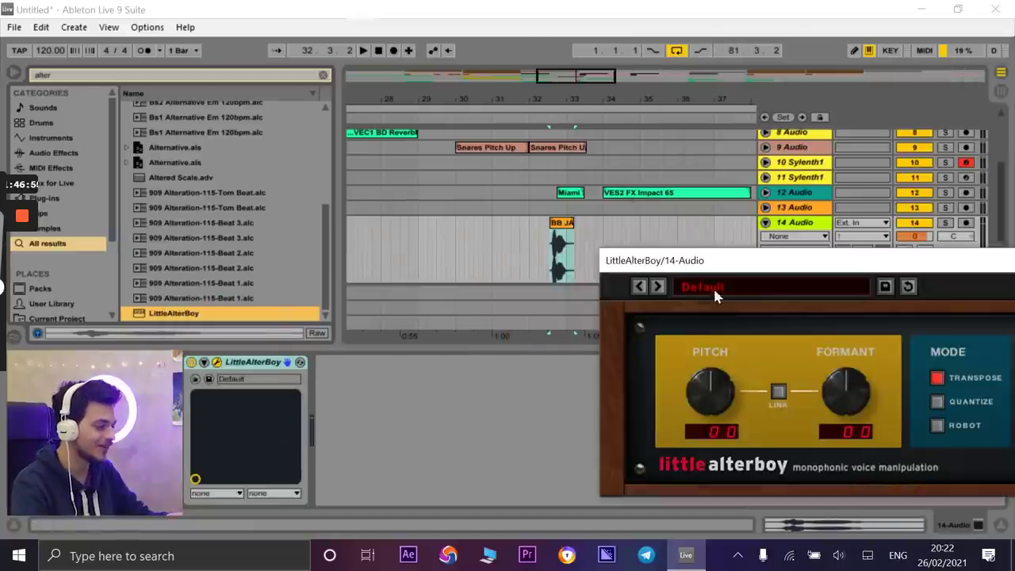
- Set the BB JAMAICAN VOCAL 9 clip's gain to 11.9 dB while checking it in playback
{"action": "left_click", "coordinate": [565, 230]}
{"action": "left_click_drag", "start_coordinate": [294, 464], "coordinate": [295, 441]}
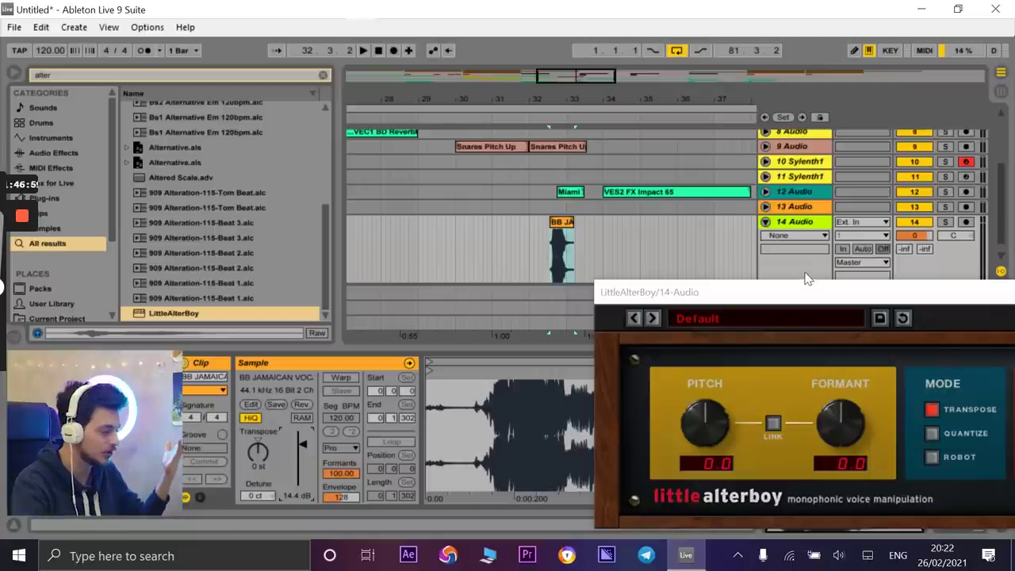
{"action": "key", "text": "space"}
{"action": "left_click_drag", "start_coordinate": [293, 439], "coordinate": [294, 448]}
{"action": "key", "text": "space"}
- Link pitch and formant in LittleAlterBoy, set both to -2.0, and play the transition into bar 33 to check the vocal
{"action": "left_click_drag", "start_coordinate": [705, 299], "coordinate": [402, 132]}
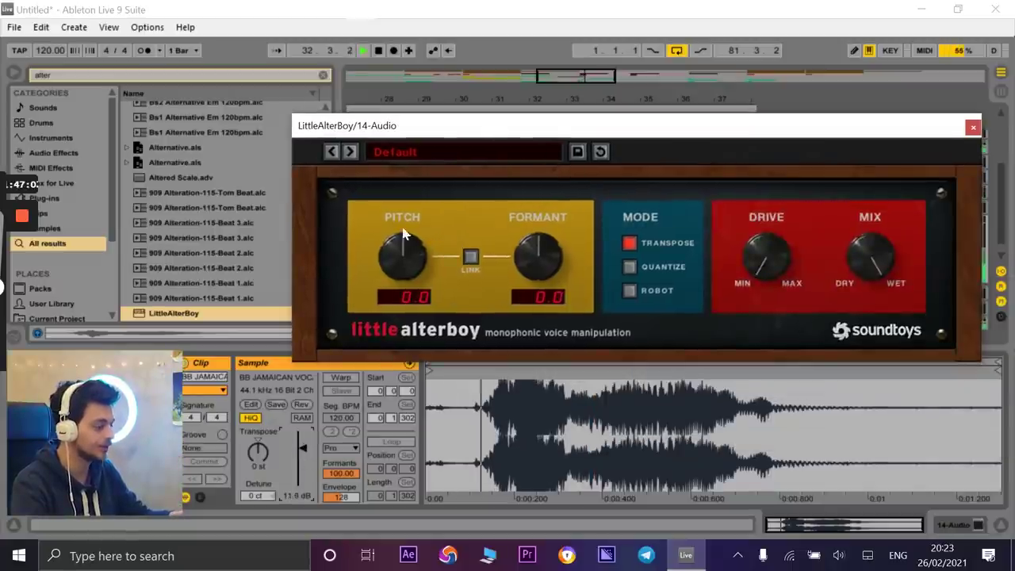
{"action": "left_click_drag", "start_coordinate": [403, 252], "coordinate": [440, 273]}
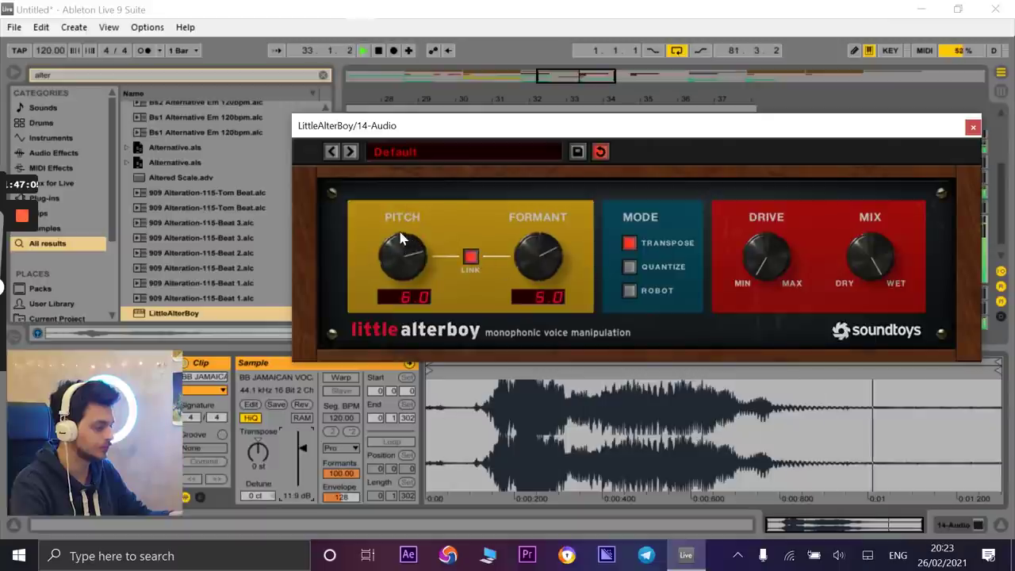
{"action": "mouse_move", "coordinate": [410, 272]}
{"action": "left_mouse_down"}
{"action": "mouse_move", "coordinate": [411, 293]}
{"action": "mouse_move", "coordinate": [402, 265]}
{"action": "left_mouse_up"}
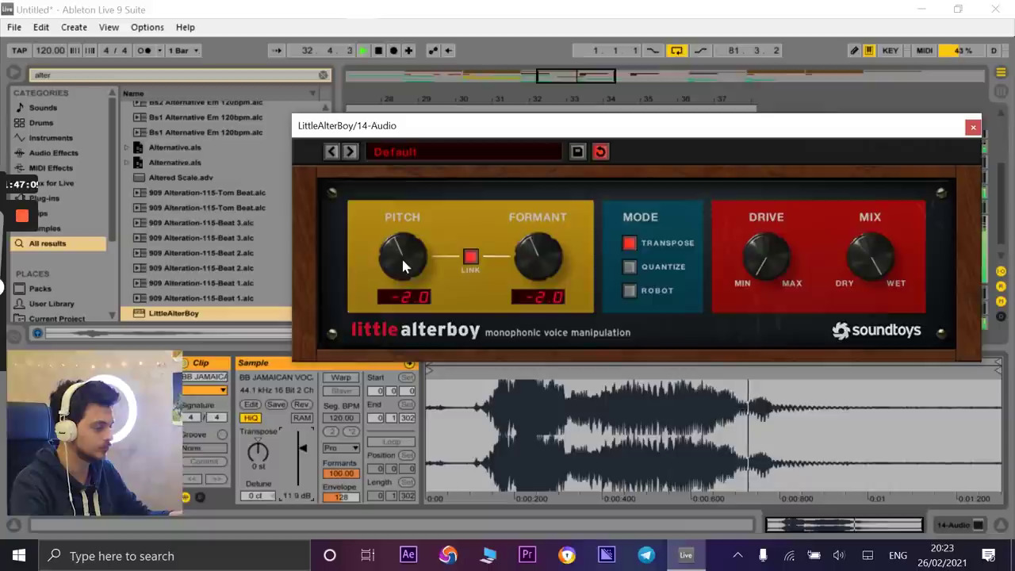
{"action": "left_click", "coordinate": [973, 127]}
{"action": "key", "text": "space"}
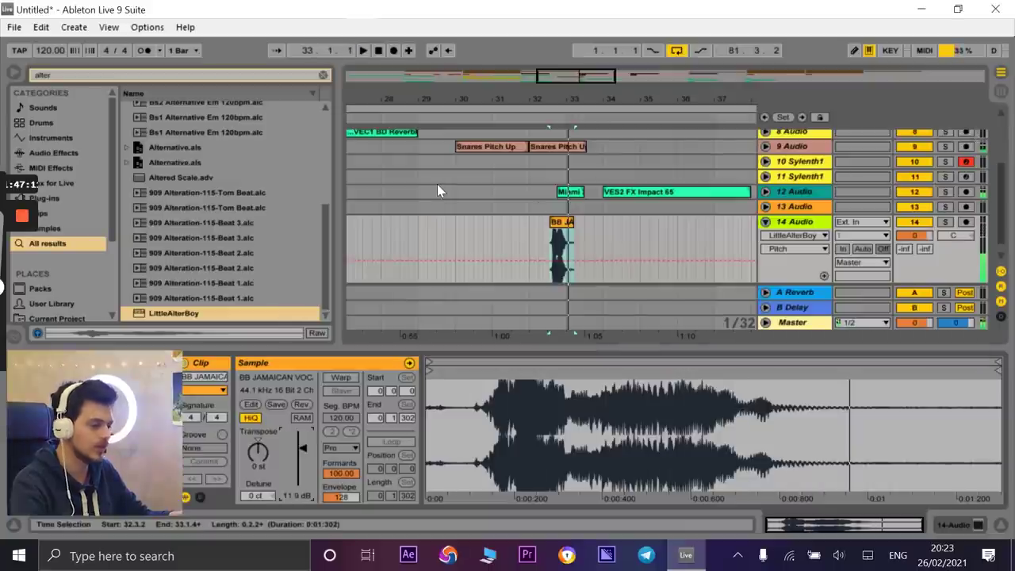
{"action": "left_click", "coordinate": [455, 118]}
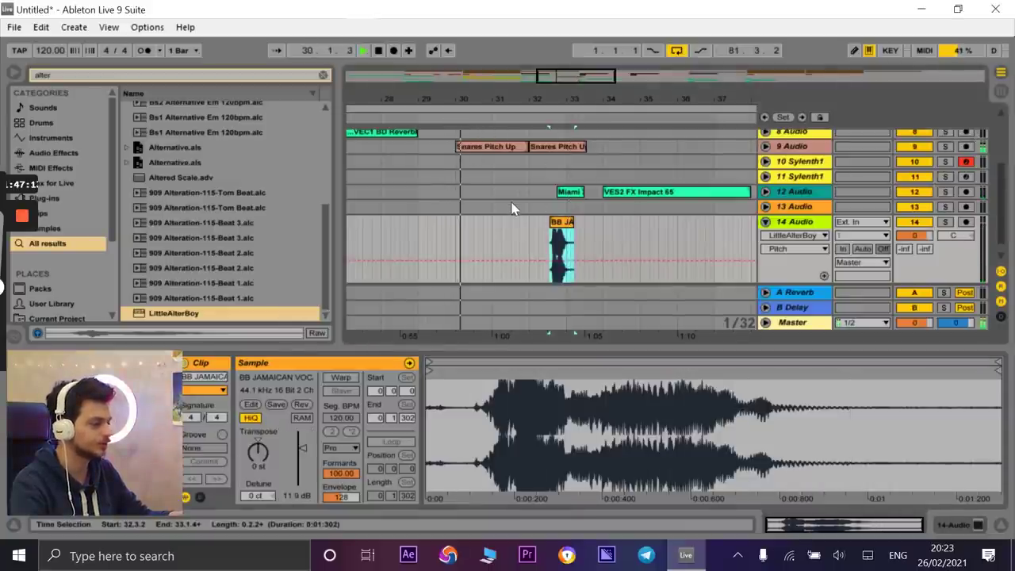
{"action": "left_click", "coordinate": [512, 208]}
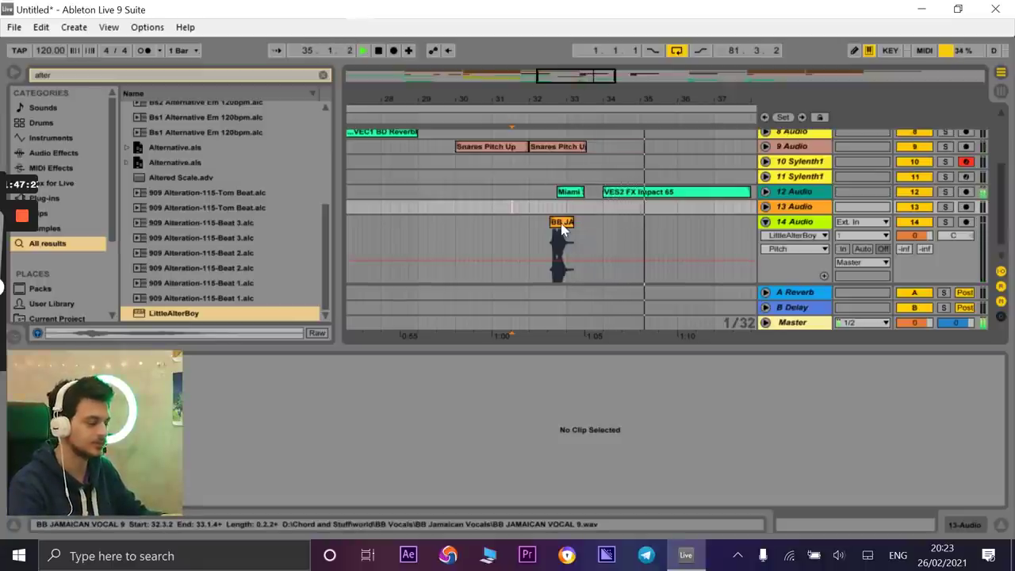
{"action": "left_click", "coordinate": [436, 117]}
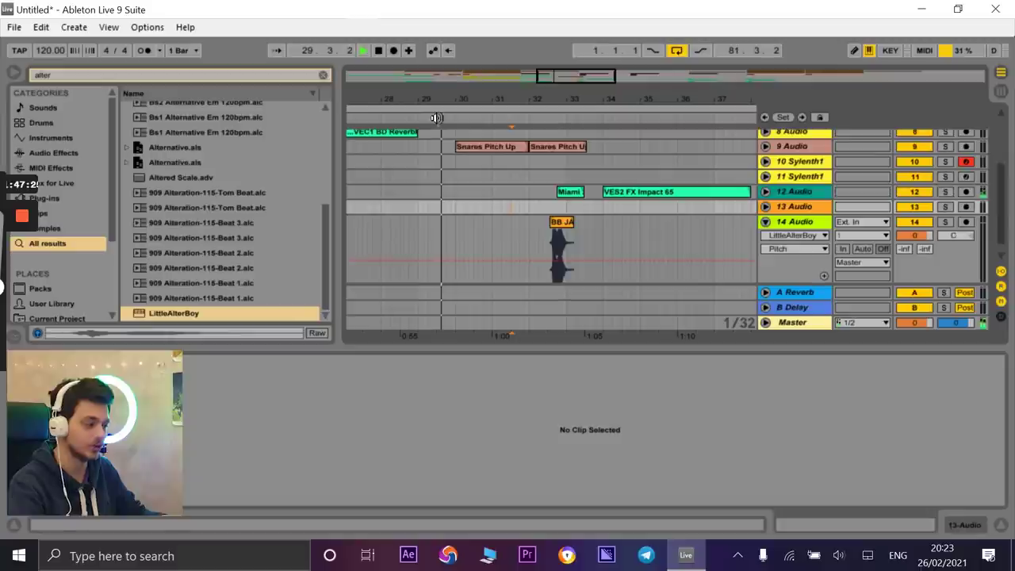
{"action": "left_click", "coordinate": [436, 117]}
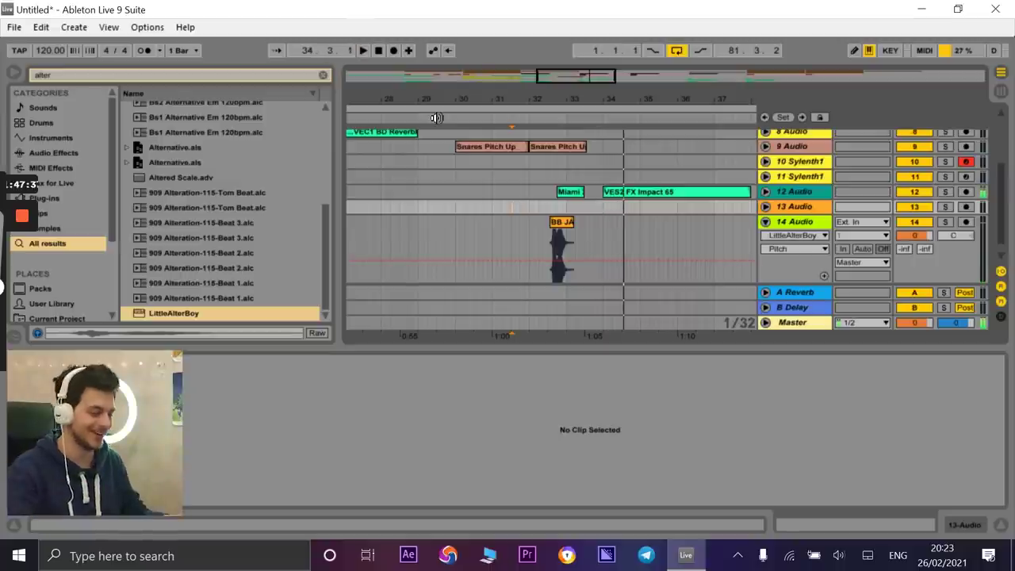
- Try a second copy of the BB JAMAICAN VOCAL 9 clip on 14 Audio near 33.4.1 and play the transition
{"action": "left_click", "coordinate": [569, 227]}
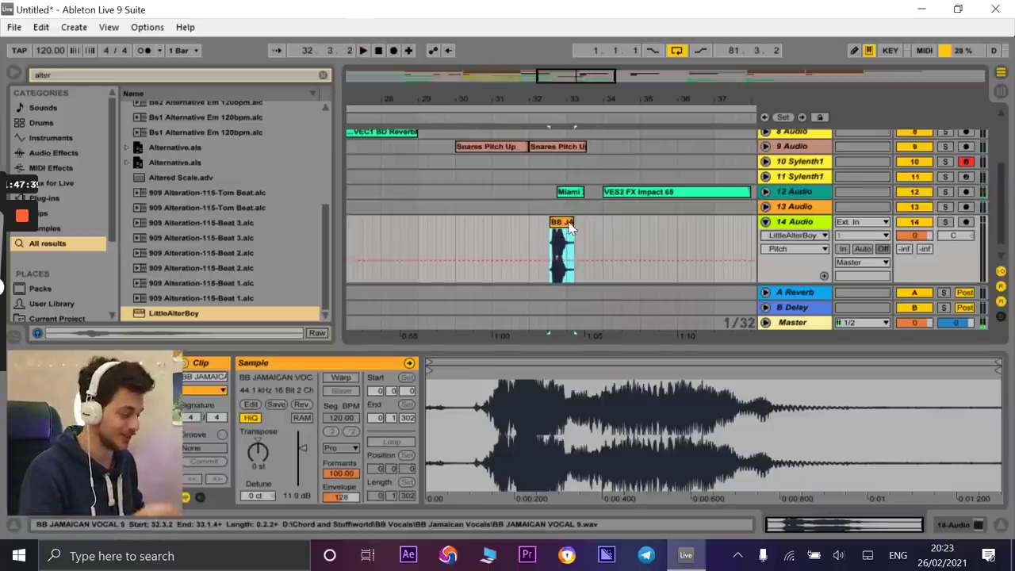
{"action": "left_click_drag", "start_coordinate": [562, 230], "coordinate": [613, 230]}
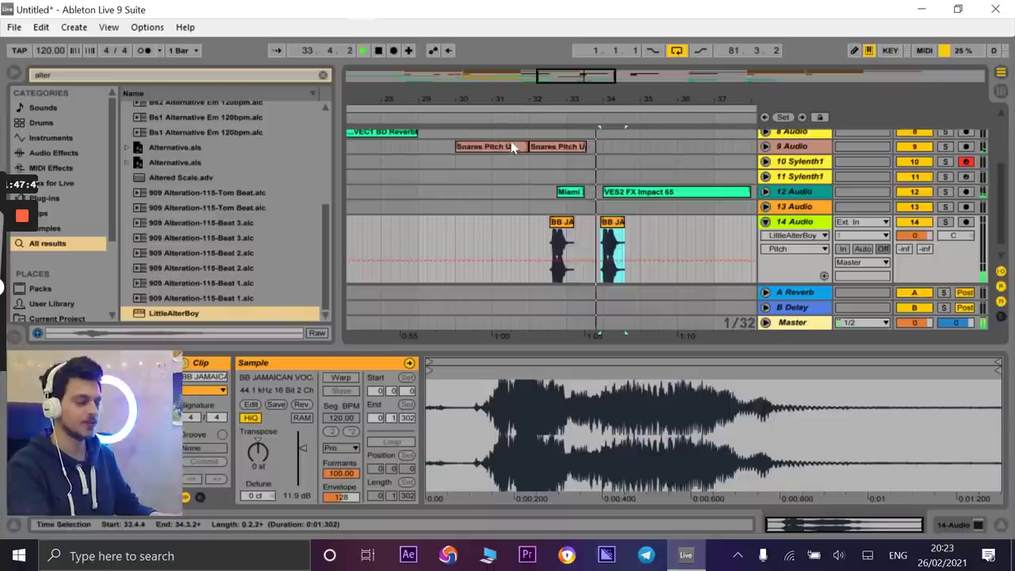
{"action": "left_click_drag", "start_coordinate": [601, 107], "coordinate": [516, 164]}
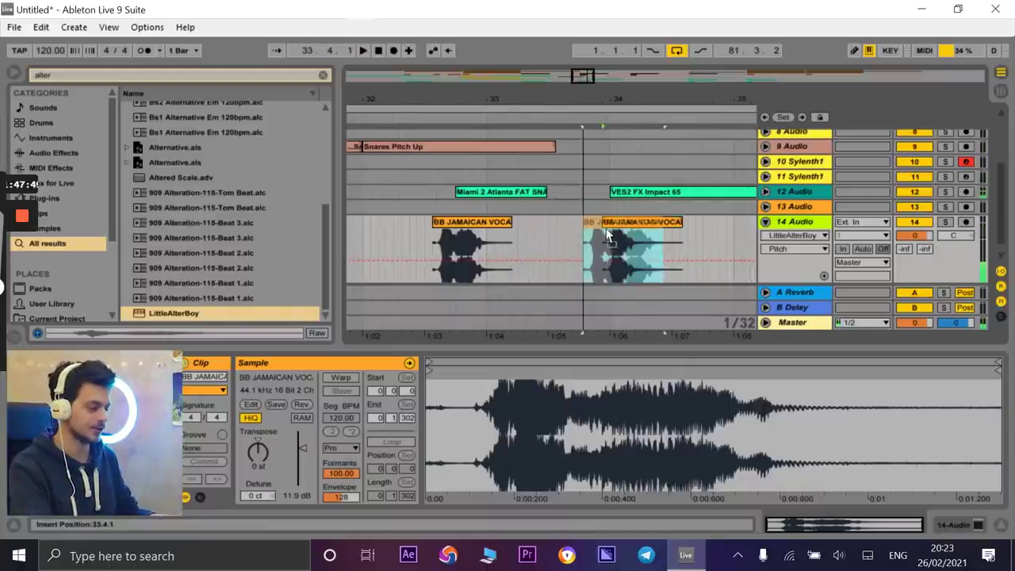
{"action": "left_click", "coordinate": [493, 121]}
{"action": "left_click", "coordinate": [552, 146]}
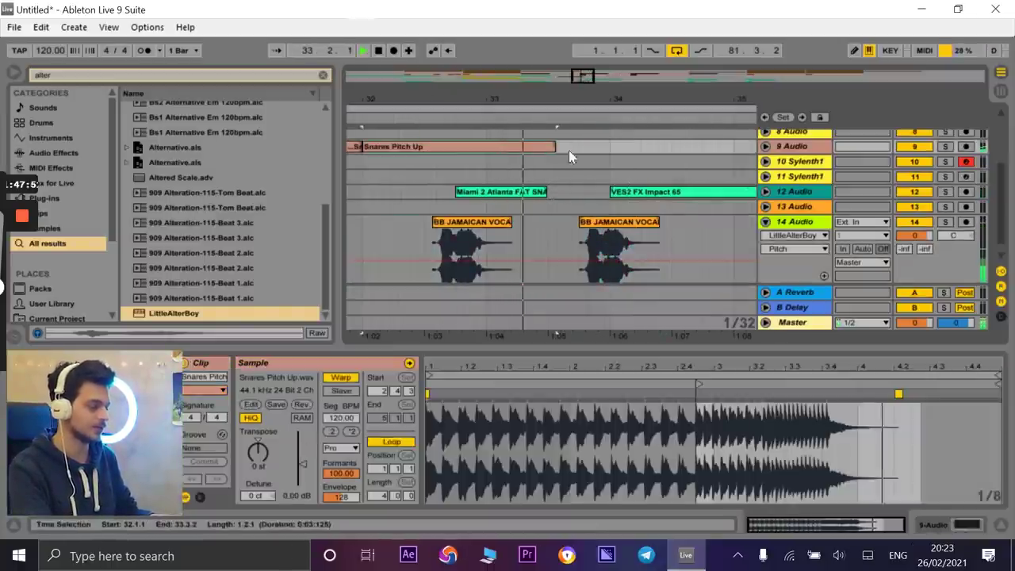
{"action": "left_click", "coordinate": [572, 158]}
- Audition the copied Jamaican vocal clip at 33.4.2 and delete the copy
{"action": "left_click_drag", "start_coordinate": [637, 222], "coordinate": [646, 222]}
{"action": "key", "text": "space"}
{"action": "key", "text": "space"}
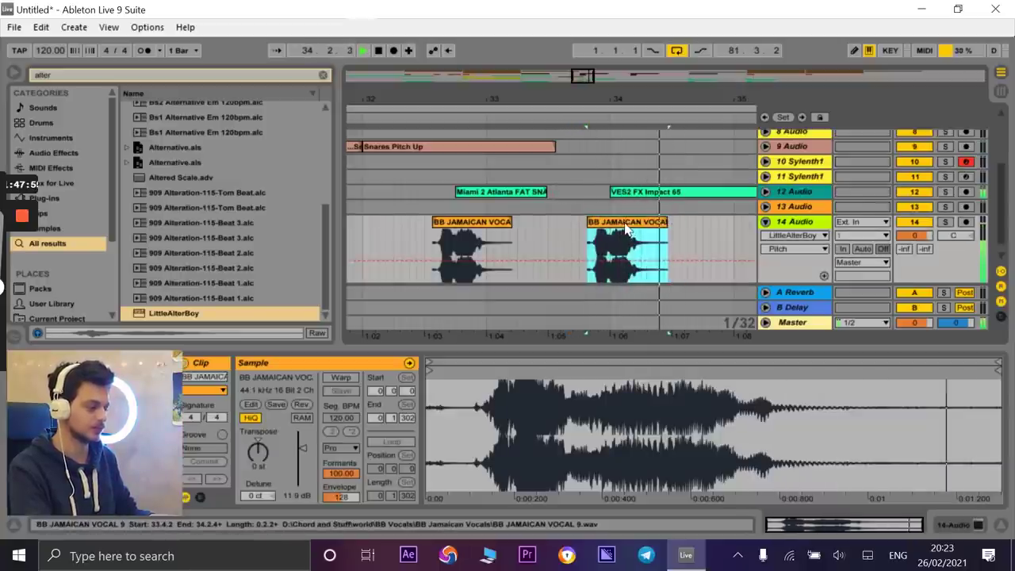
{"action": "left_click", "coordinate": [365, 117]}
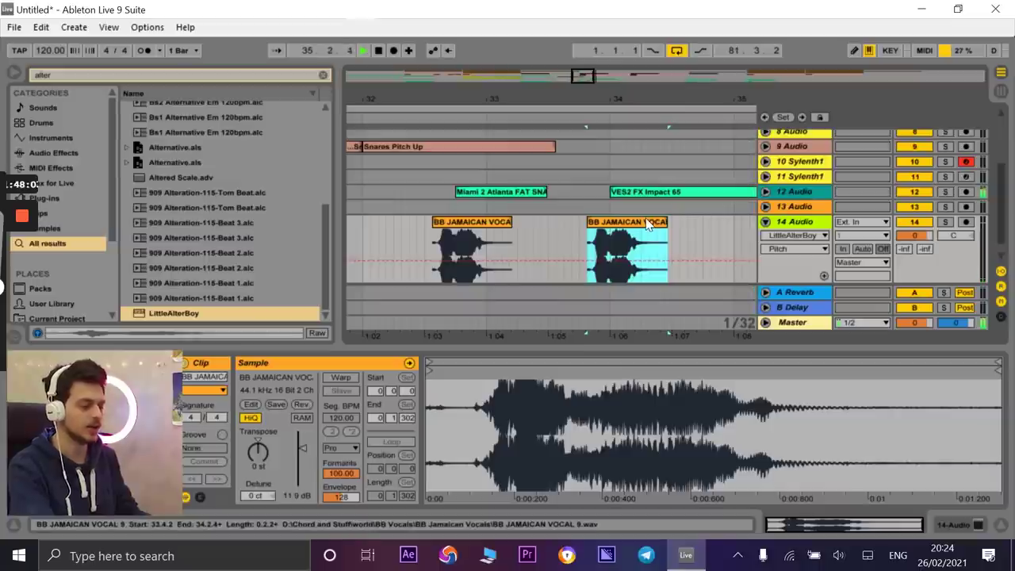
{"action": "key", "text": "space"}
{"action": "key", "text": "Delete"}
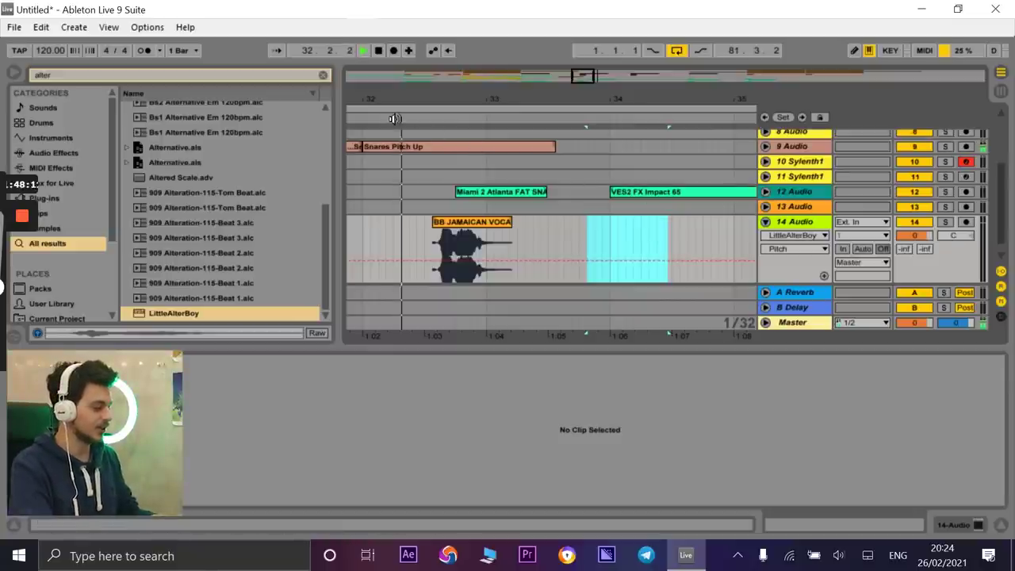
- Fold the 14 Audio track and bring the whole arrangement into view
{"action": "left_click", "coordinate": [765, 222]}
{"action": "mouse_move", "coordinate": [572, 90]}
{"action": "left_mouse_down"}
{"action": "mouse_move", "coordinate": [572, 56]}
{"action": "mouse_move", "coordinate": [574, 71]}
{"action": "left_mouse_up"}
{"action": "scroll", "coordinate": [593, 181], "scroll_direction": "up", "scroll_amount": 4}
{"action": "left_click_drag", "start_coordinate": [604, 105], "coordinate": [604, 63]}
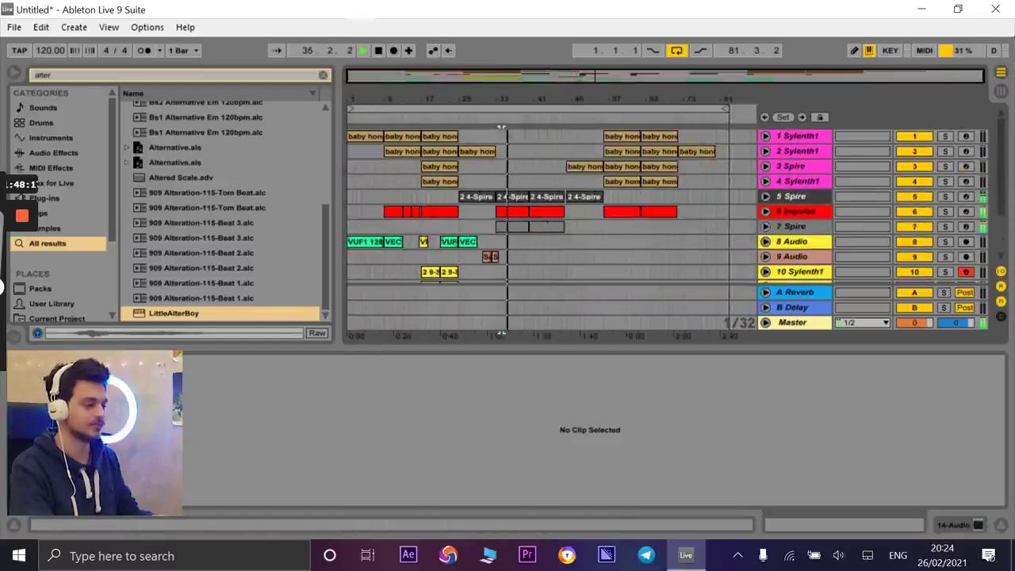